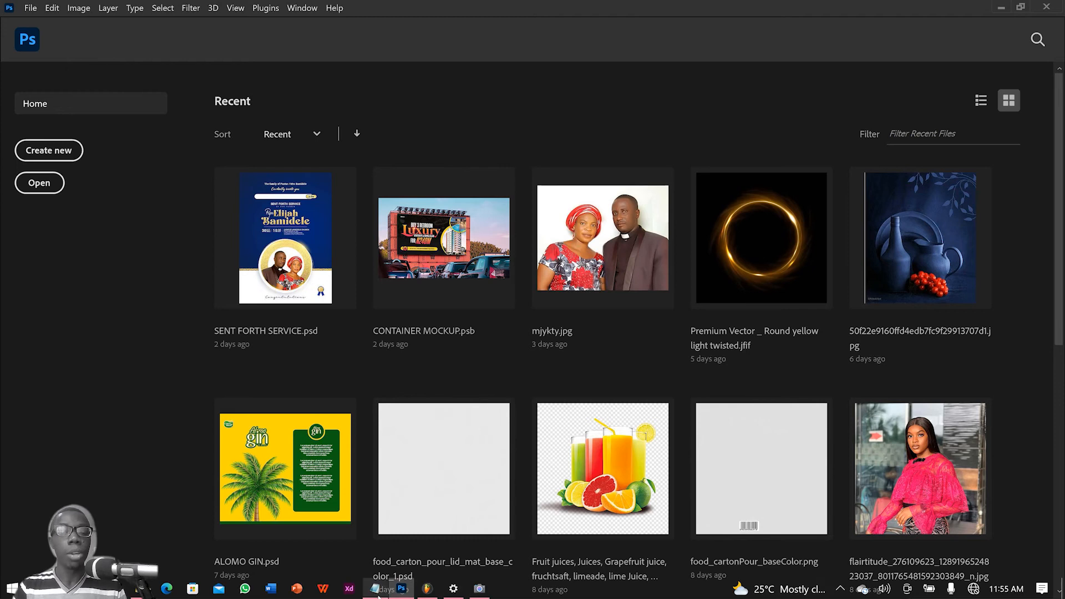
# Step: Check the invitation notes in Notepad, then start a new document from the A5 print preset in Photoshop
pyautogui.click(377, 589)
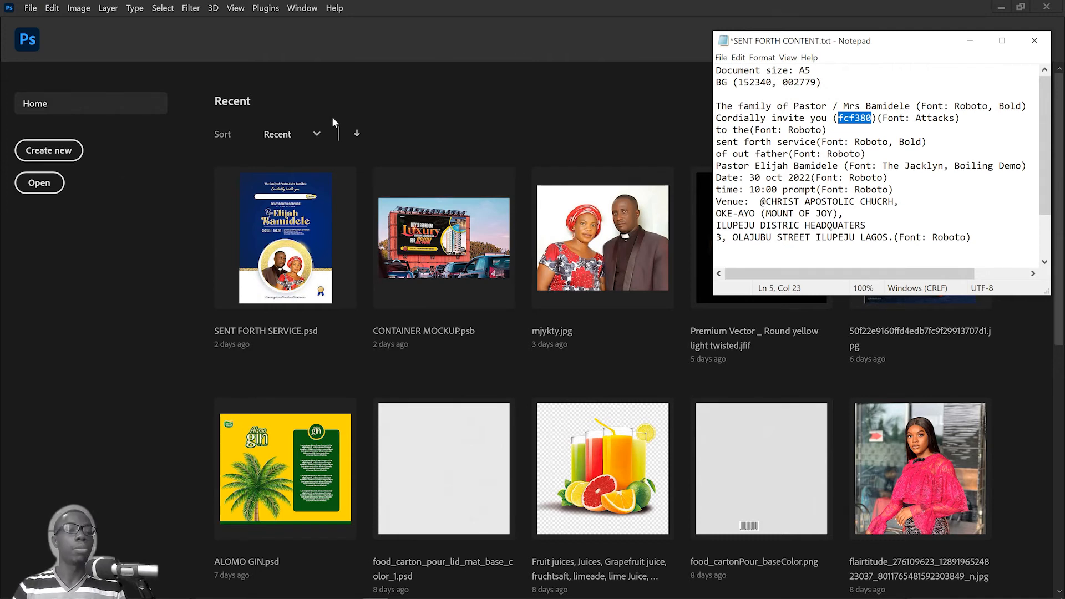
pyautogui.click(450, 40)
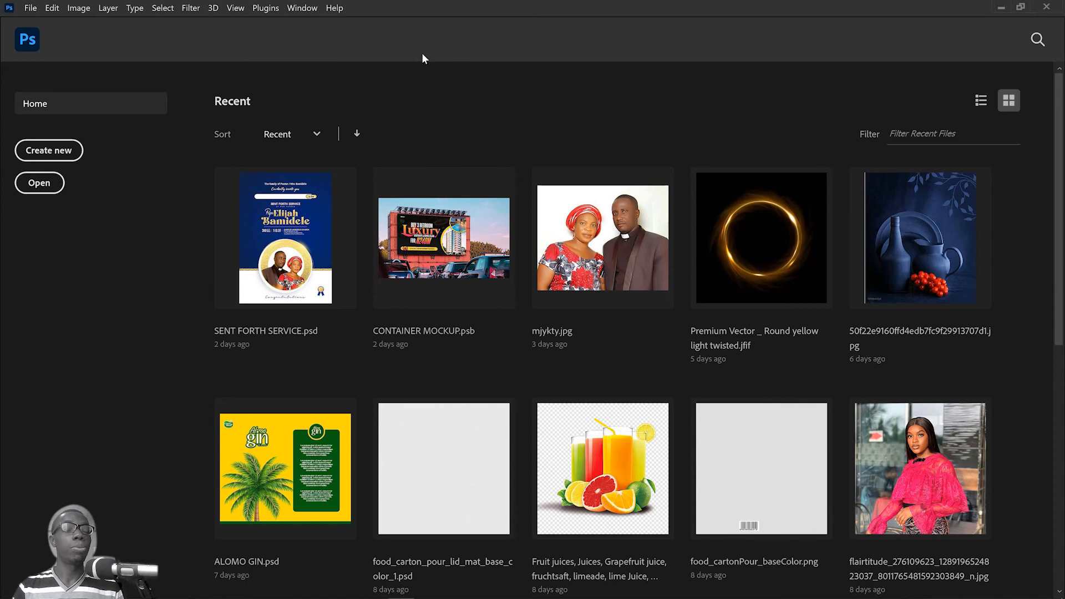
pyautogui.click(67, 152)
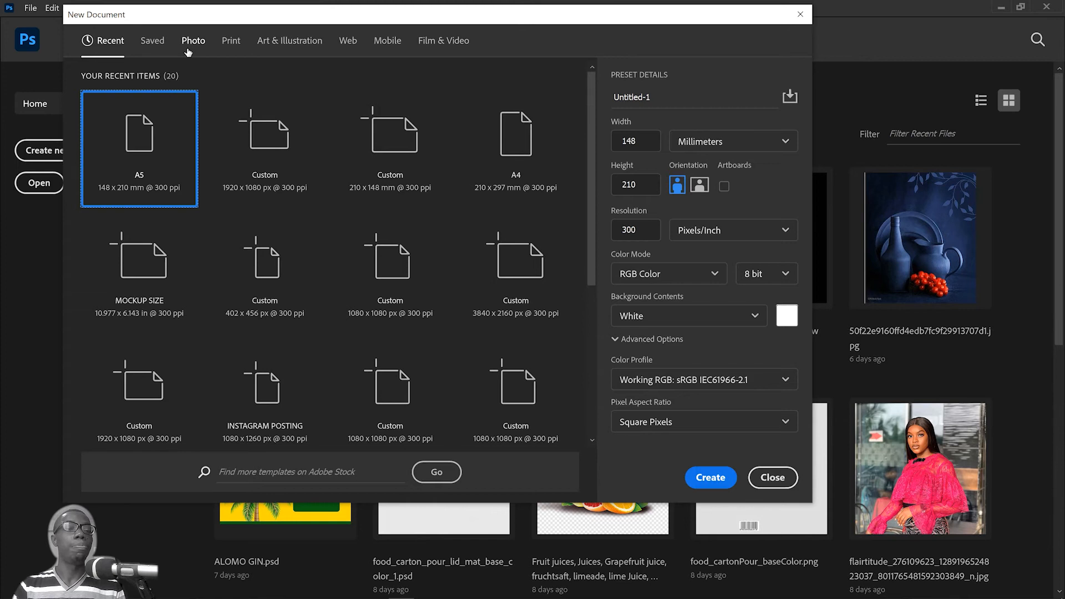
pyautogui.click(230, 42)
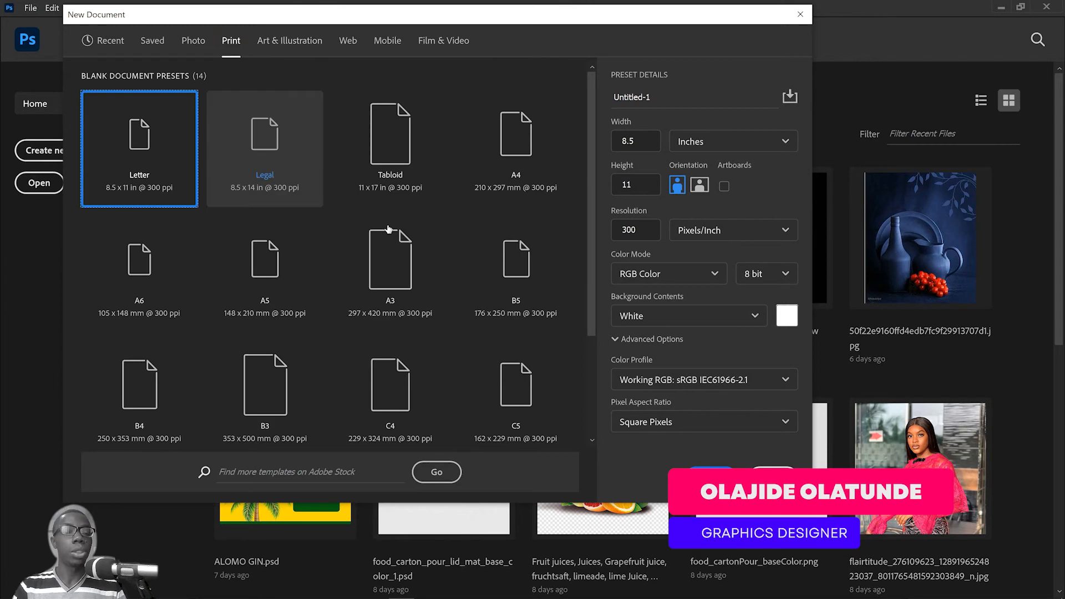
pyautogui.click(278, 267)
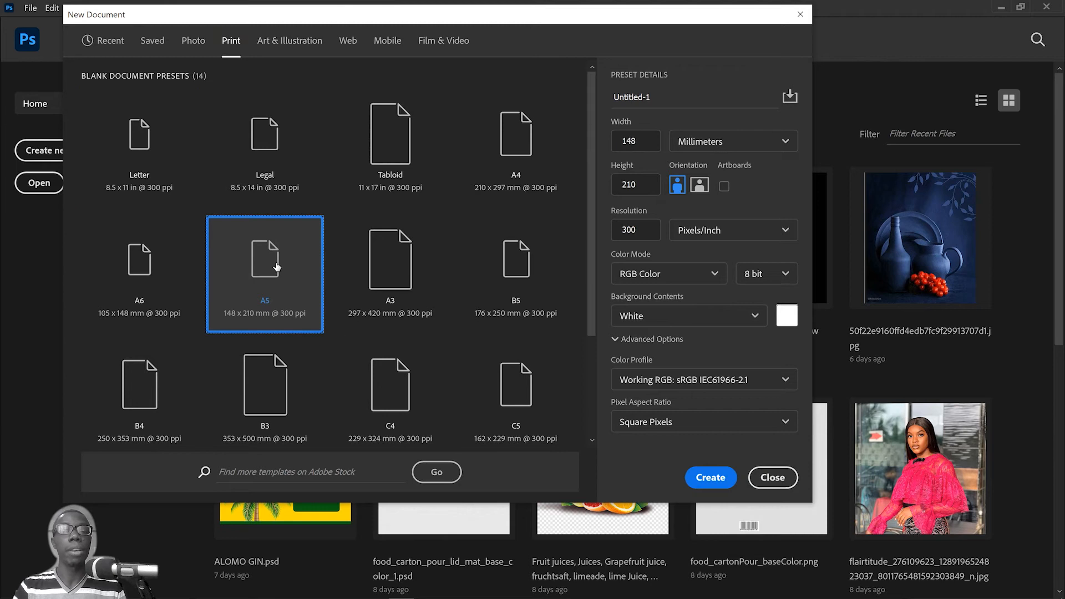
# Step: Name the new document INVITATION
pyautogui.click(717, 98)
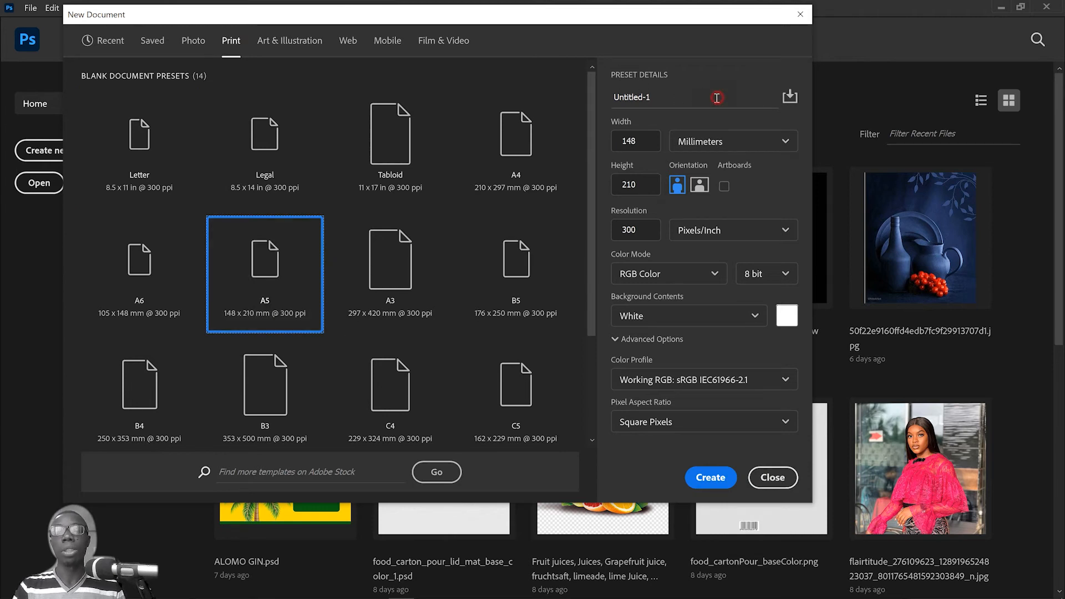
pyautogui.moveTo(717, 98); pyautogui.dragTo(496, 105)
pyautogui.write('inv')
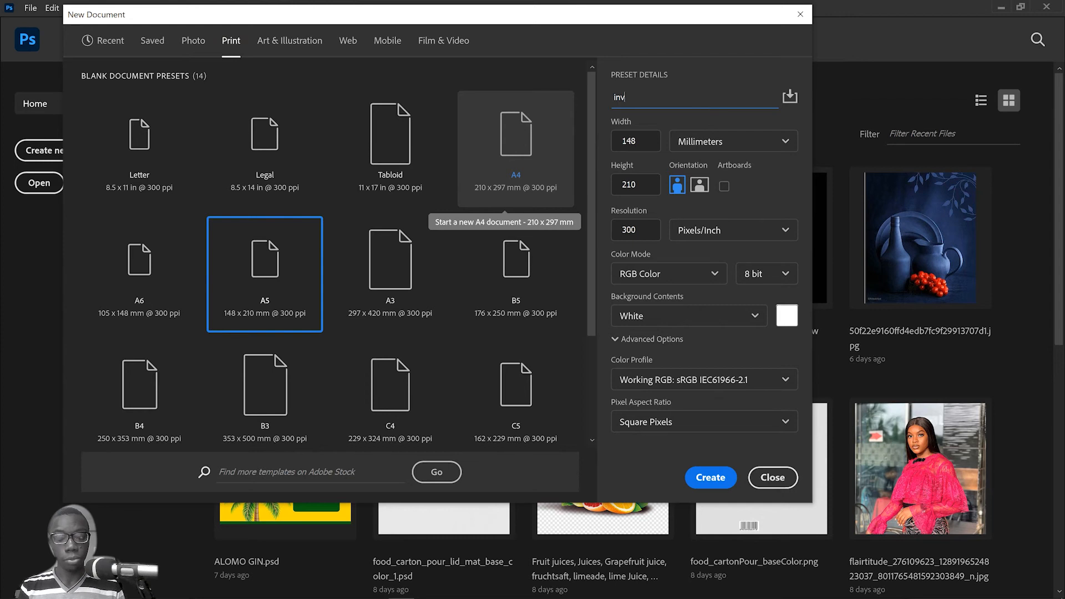
pyautogui.hotkey('ctrl', 'a')
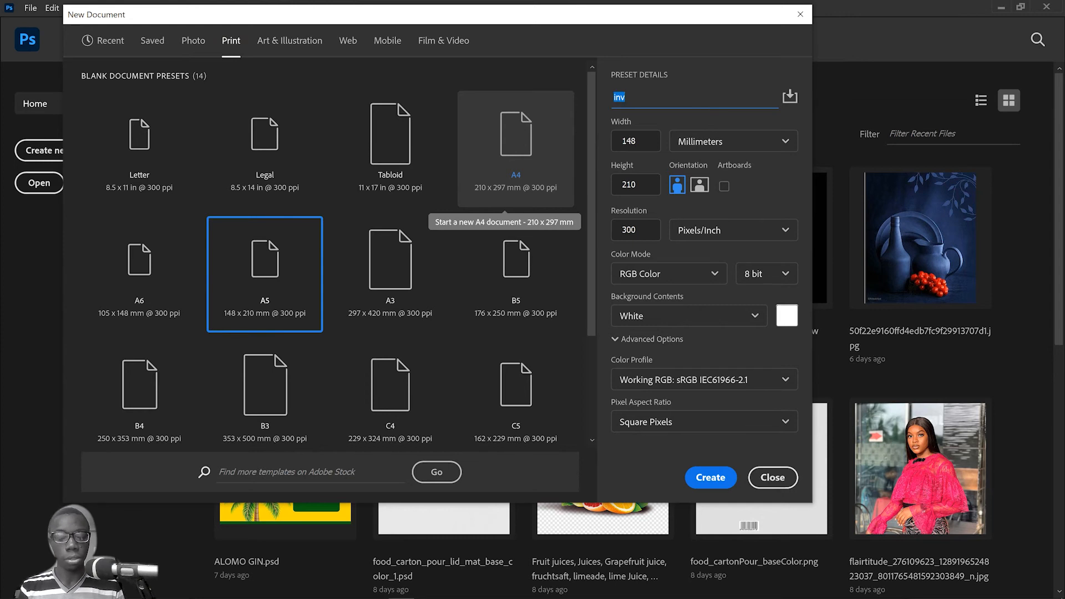
pyautogui.write('in')
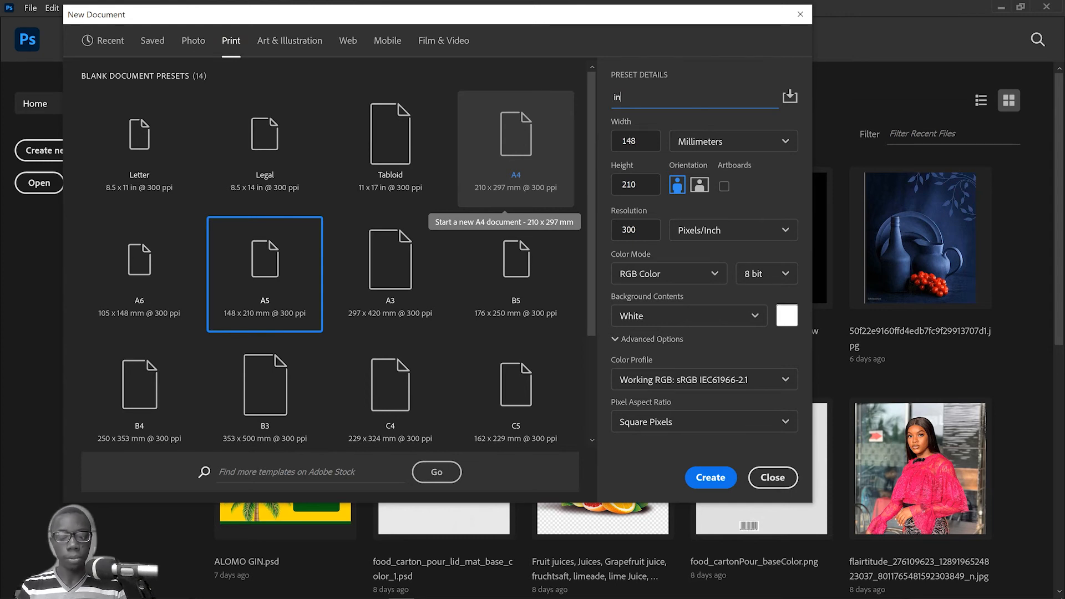
pyautogui.write('vitation')
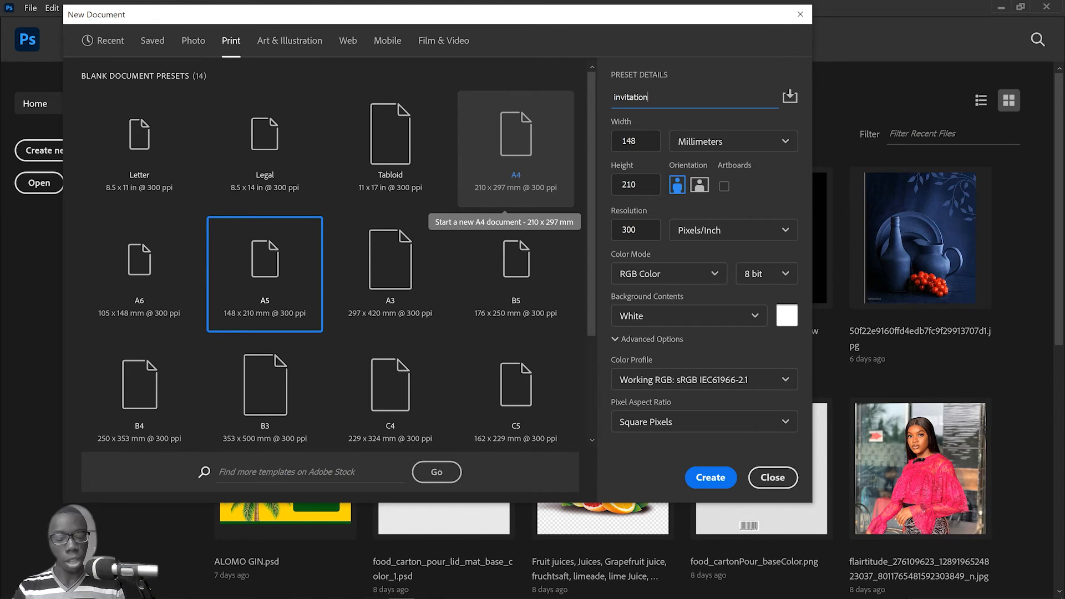
pyautogui.hotkey('ctrl', 'a')
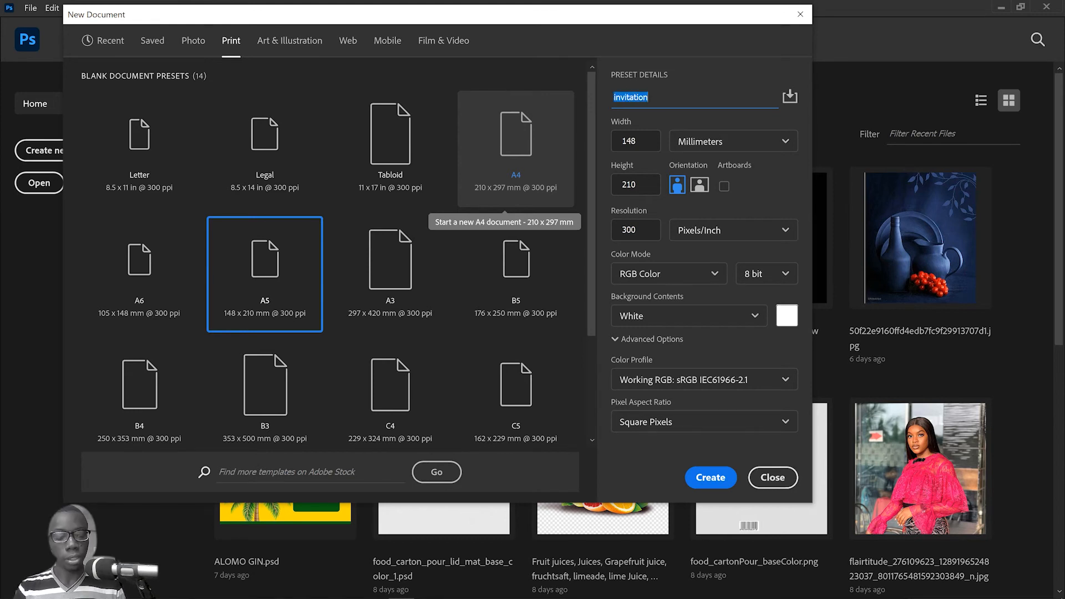
pyautogui.write('INVITATION')
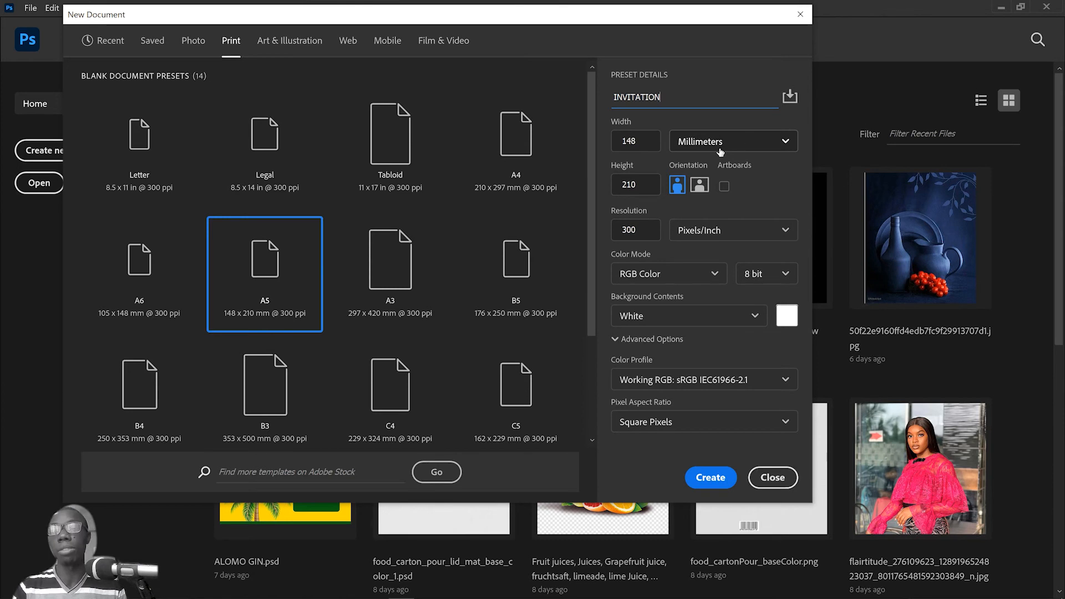
# Step: Create the document with millimetres and RGB Color kept, and collapse the document properties
pyautogui.click(784, 142)
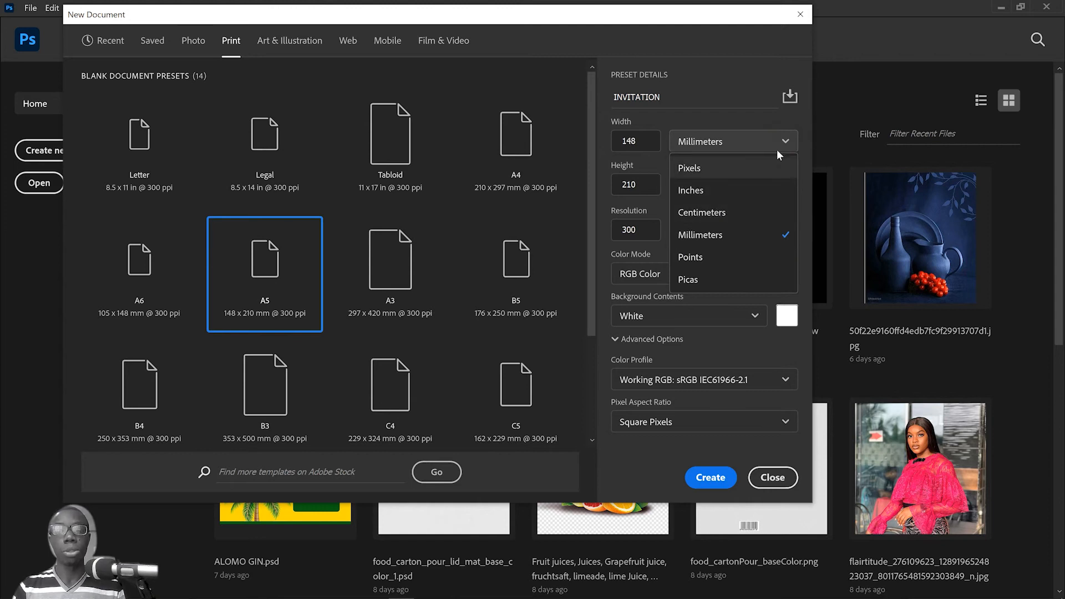
pyautogui.click(779, 141)
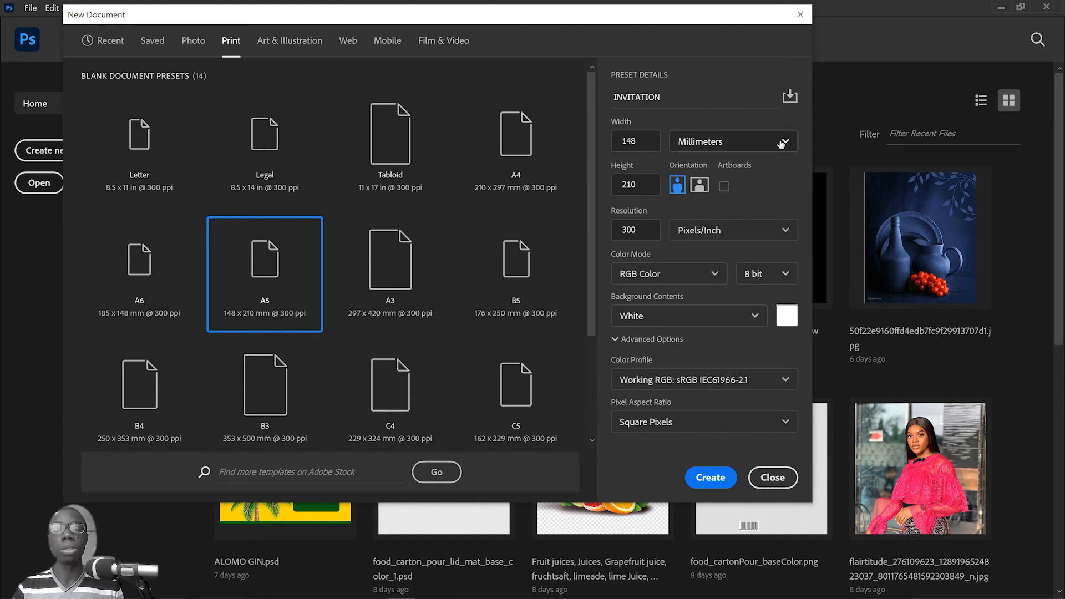
pyautogui.click(714, 275)
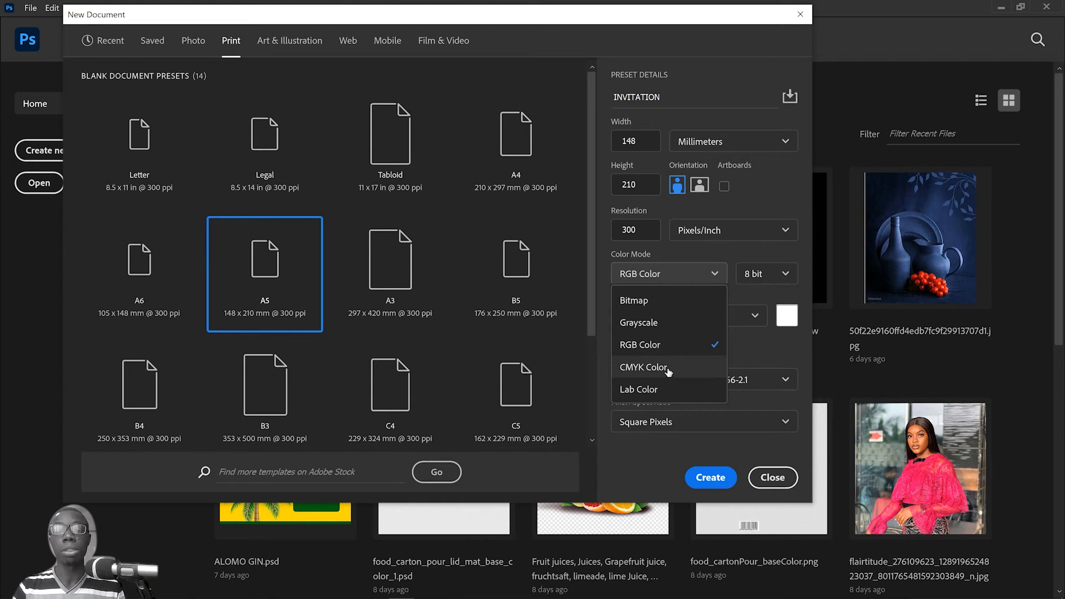
pyautogui.click(678, 349)
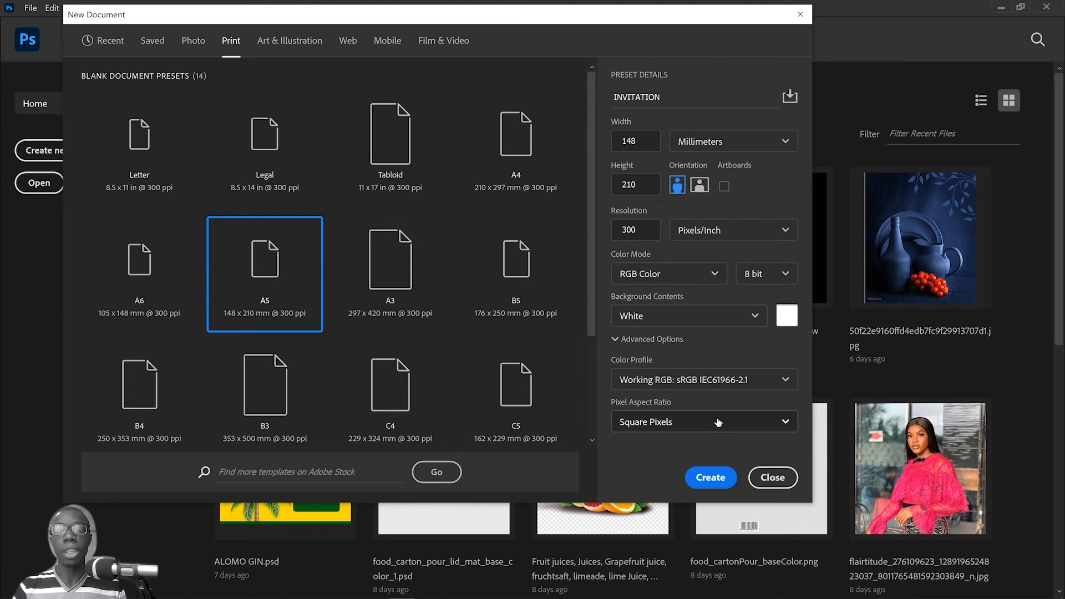
pyautogui.click(711, 478)
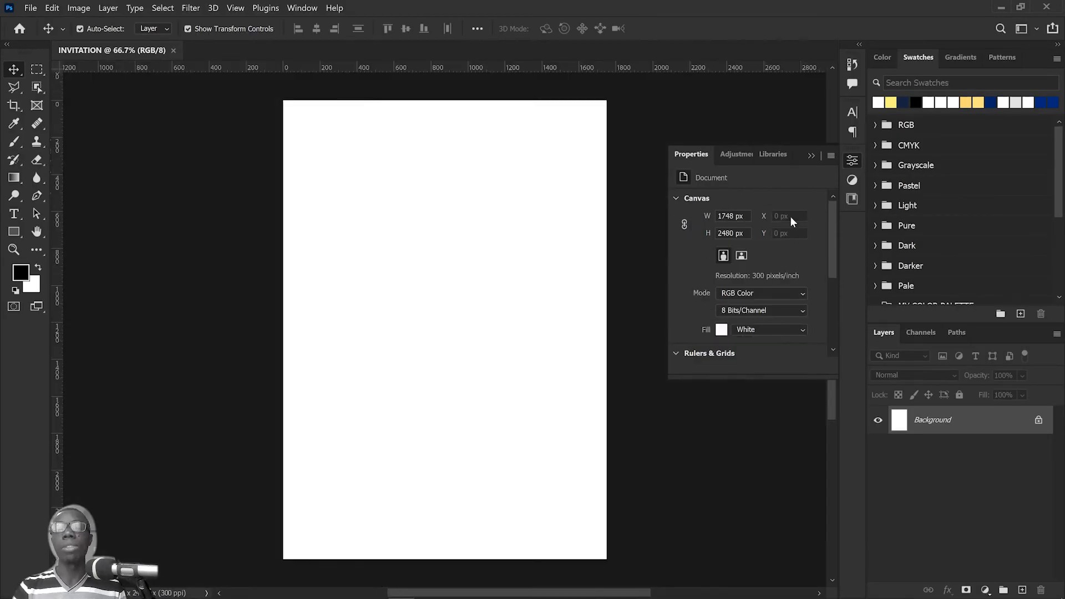
pyautogui.click(811, 156)
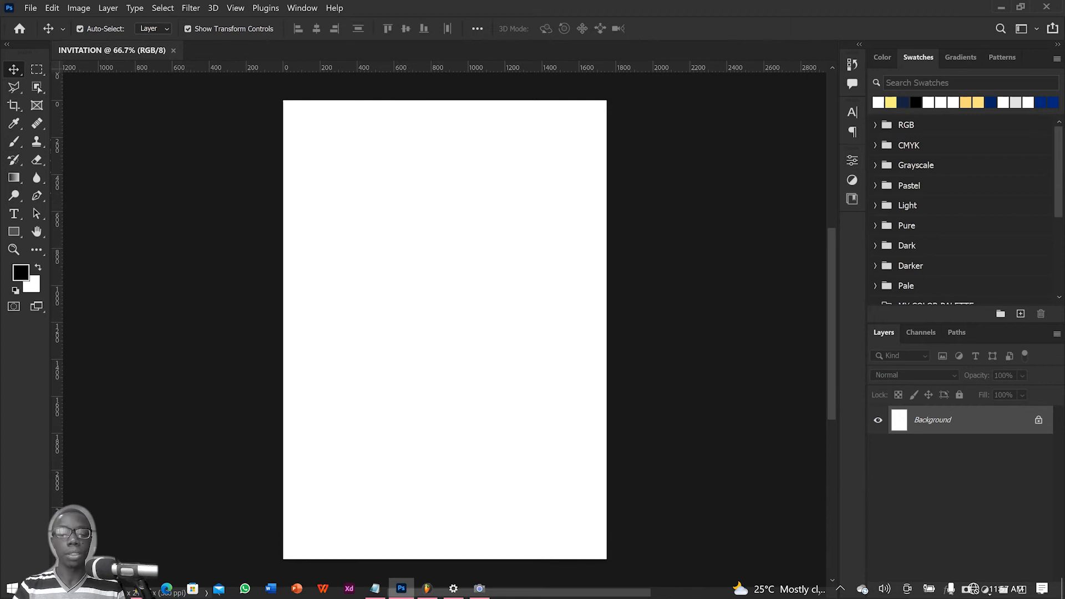
# Step: Check the background colours in the Notepad notes and add a white Solid Color fill layer above the Background
pyautogui.click(383, 589)
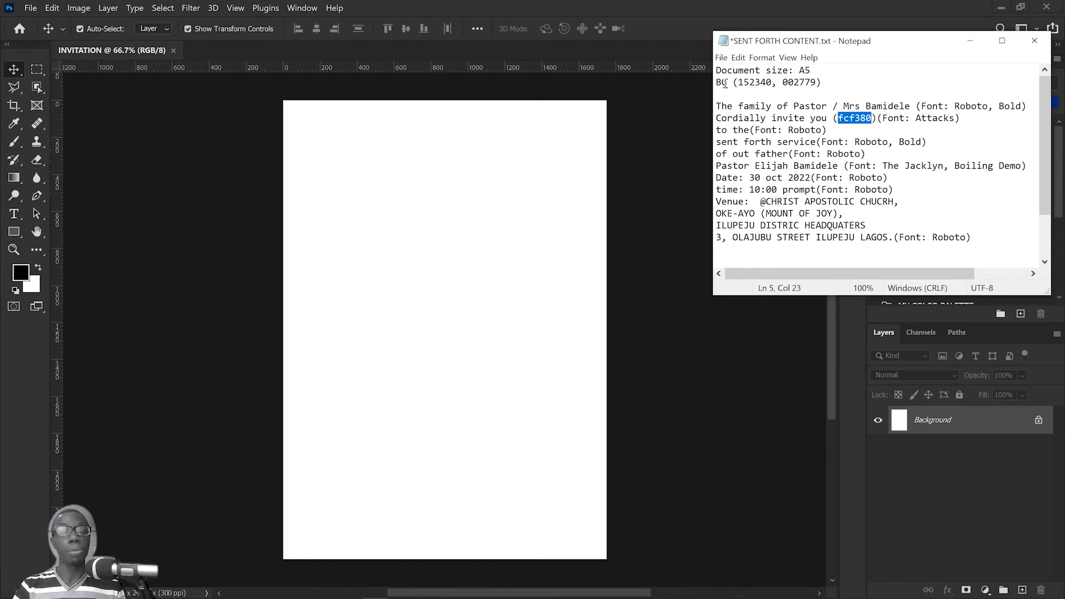
pyautogui.click(635, 122)
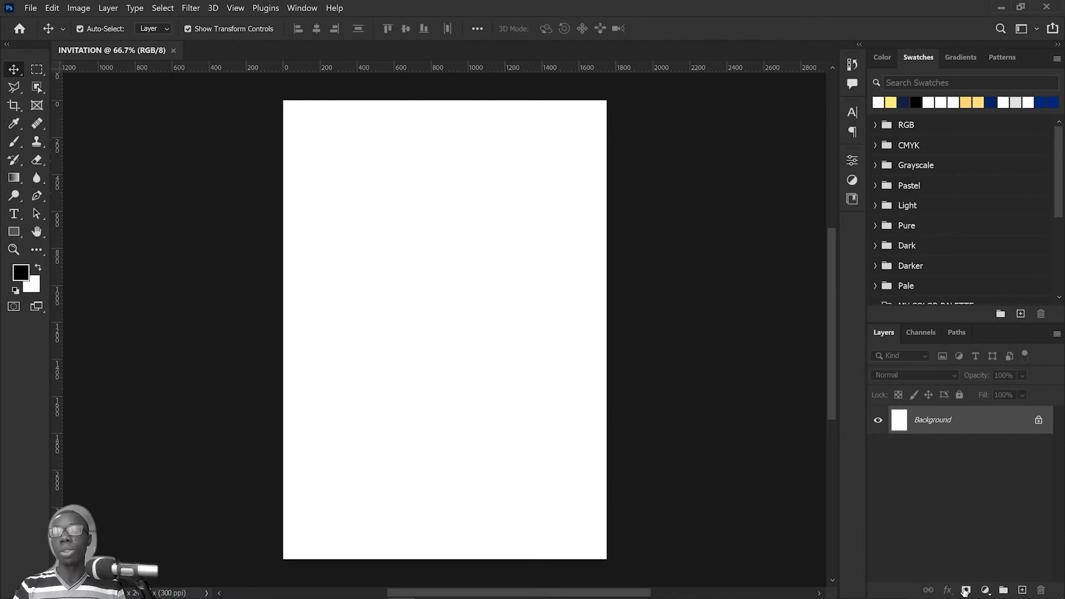
pyautogui.click(986, 590)
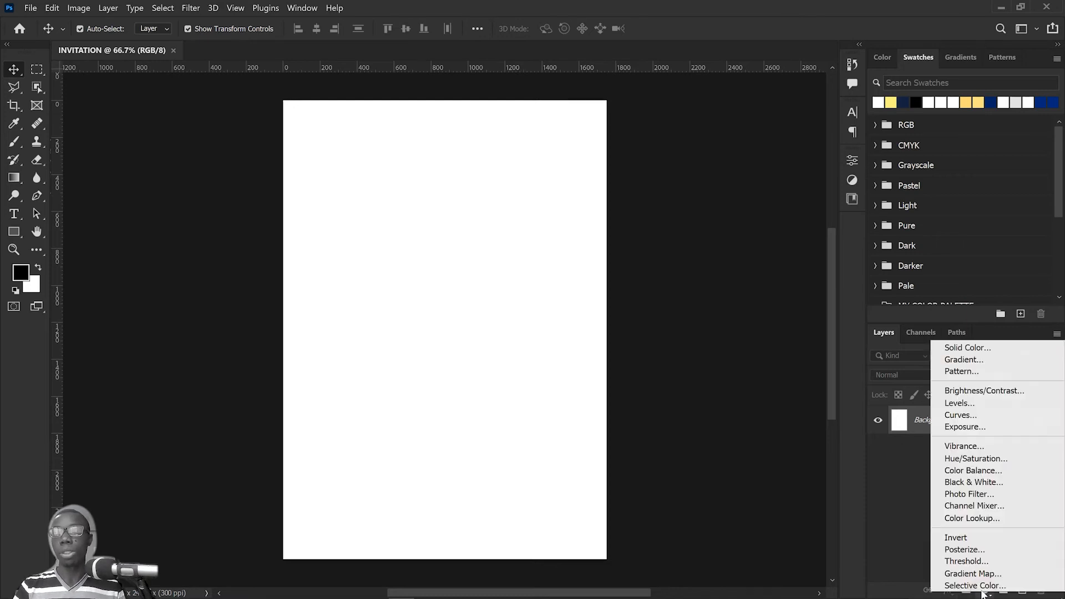
pyautogui.click(965, 347)
pyautogui.click(450, 147)
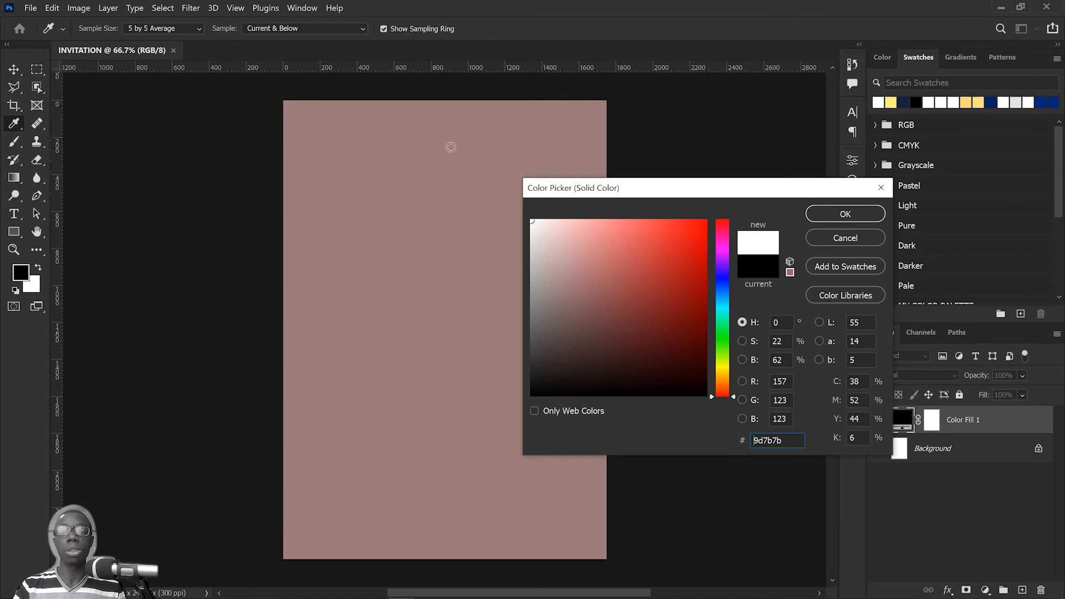
pyautogui.click(846, 214)
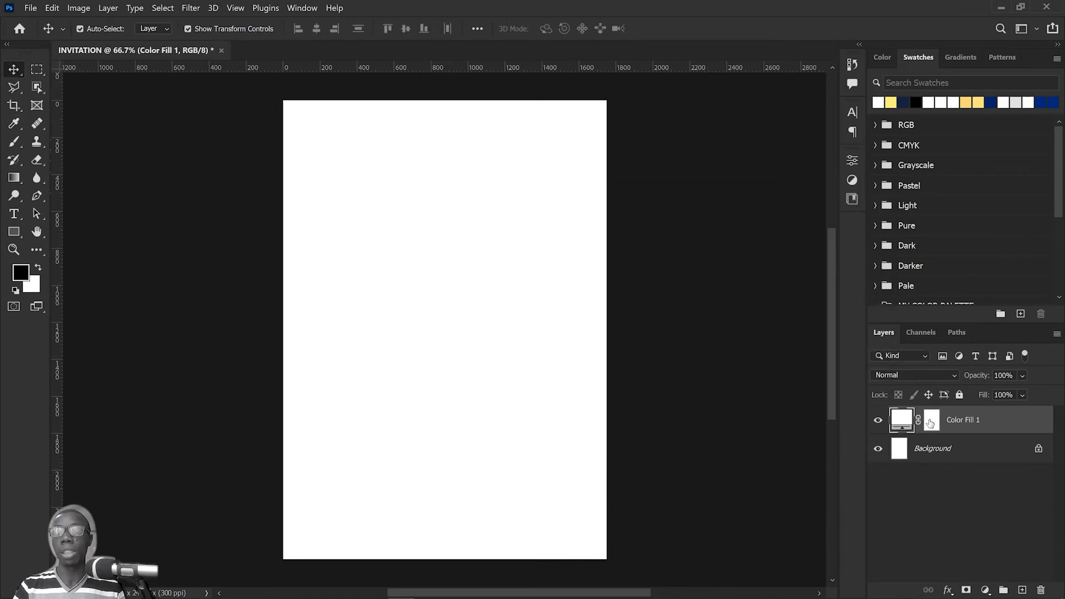
# Step: Add a Gradient Overlay to the fill layer and save its gold gradient as a new preset
pyautogui.click(948, 591)
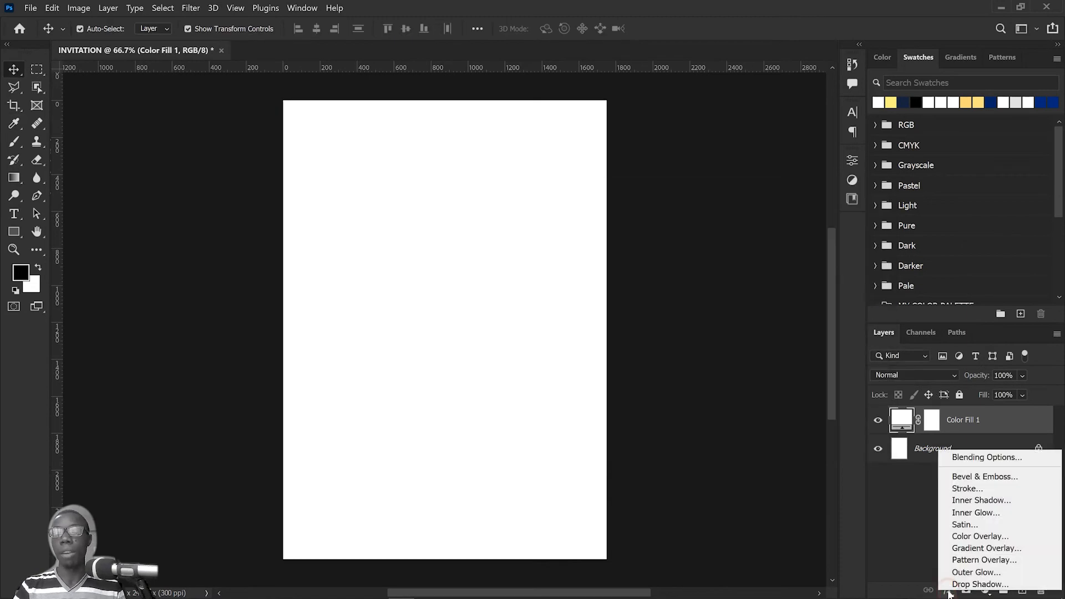
pyautogui.click(1003, 548)
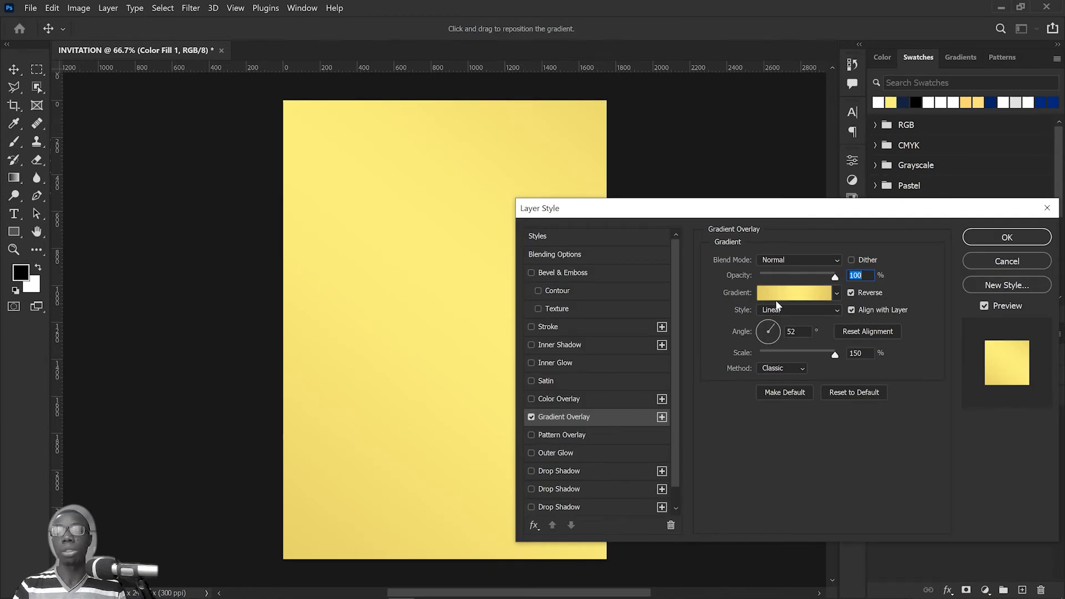
pyautogui.click(792, 295)
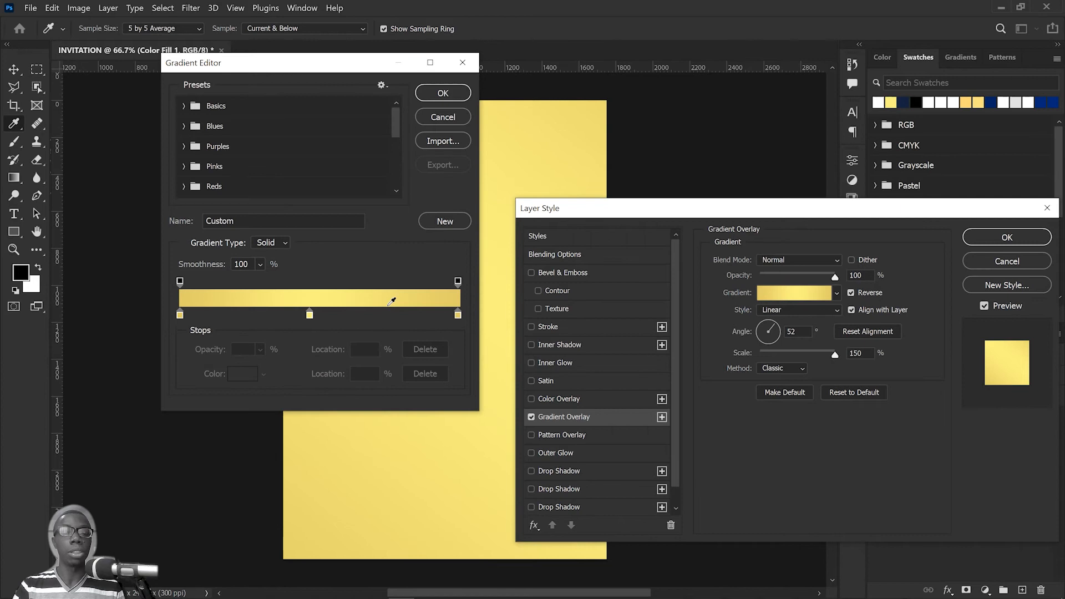
pyautogui.scroll(-5, 339, 162)
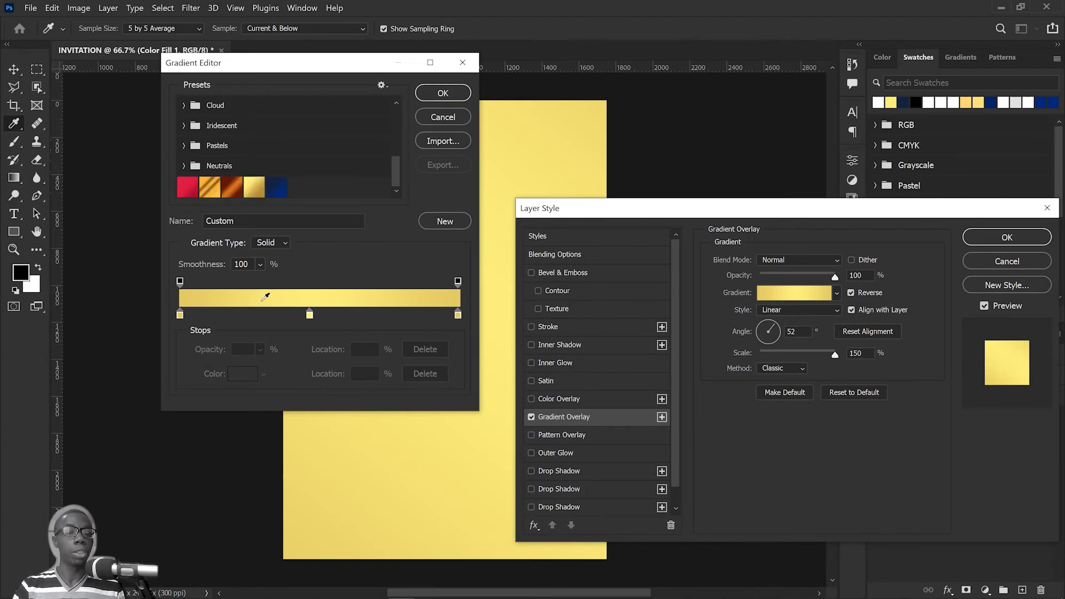
pyautogui.click(451, 221)
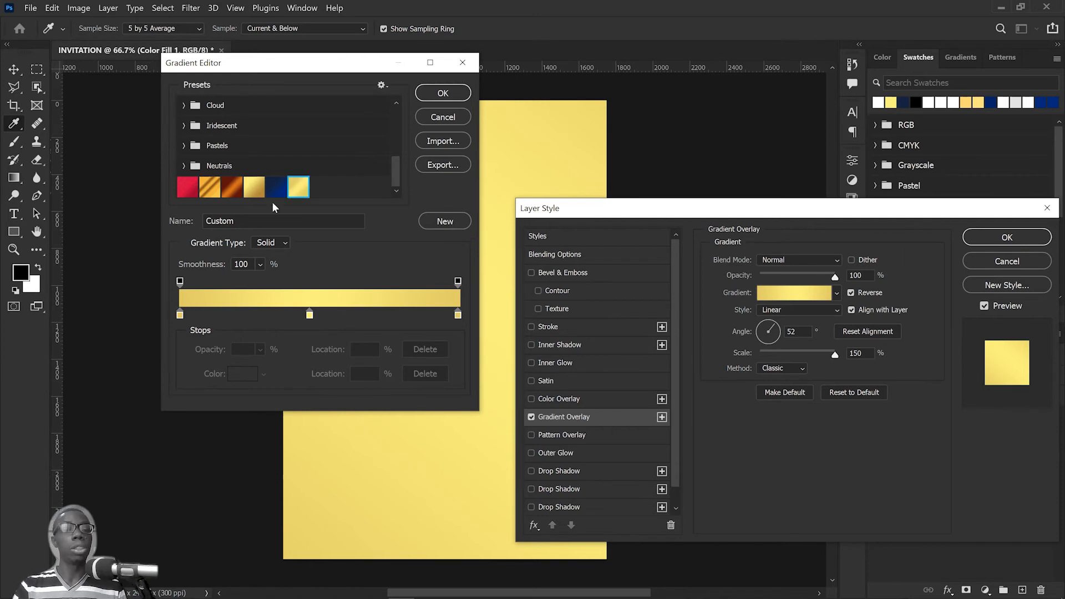
# Step: Apply the saved dark-blue gradient preset to the overlay and keep 152340 as the colour of its dark stop
pyautogui.click(278, 189)
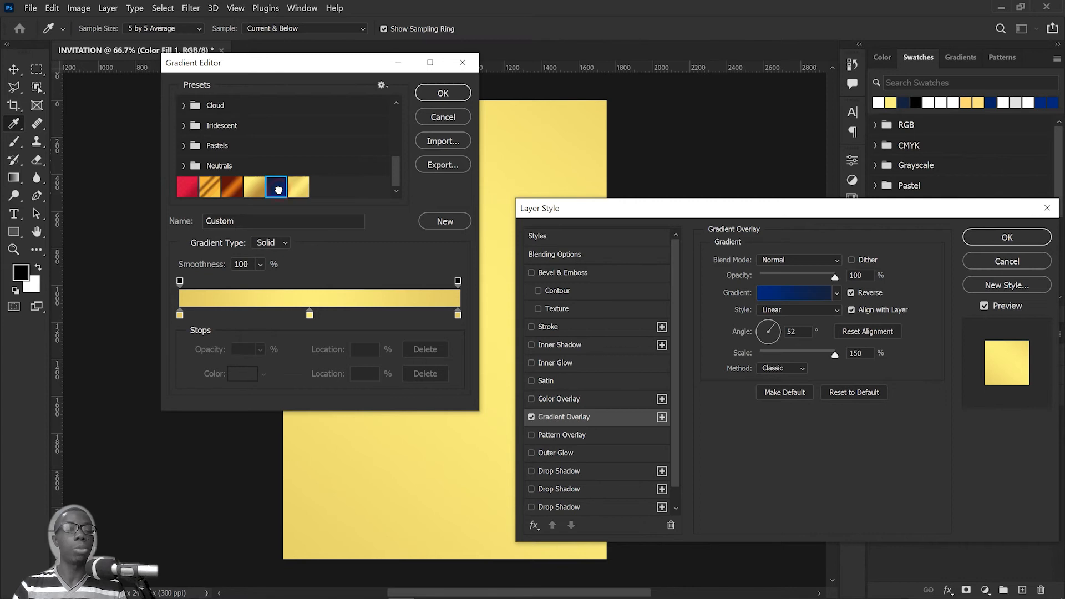
pyautogui.moveTo(286, 63); pyautogui.dragTo(799, 61)
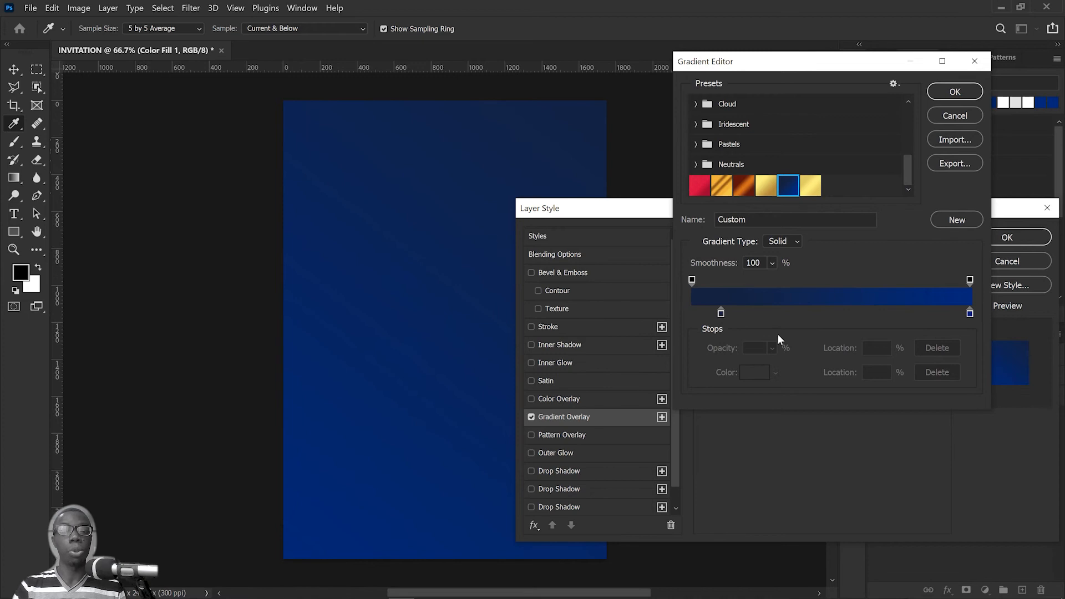
pyautogui.click(722, 314)
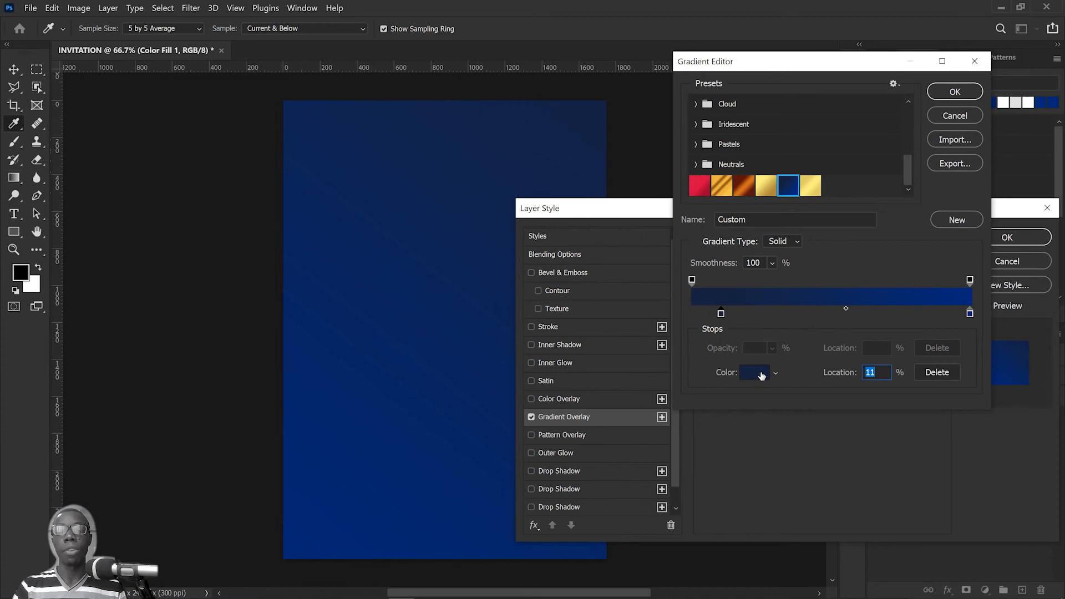
pyautogui.click(762, 375)
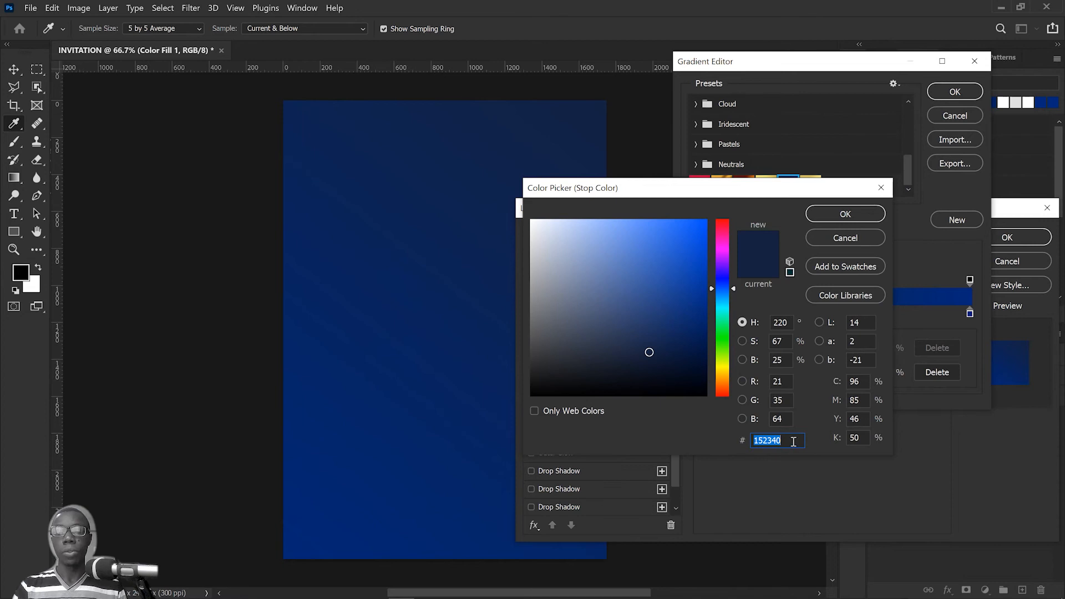
pyautogui.click(791, 441)
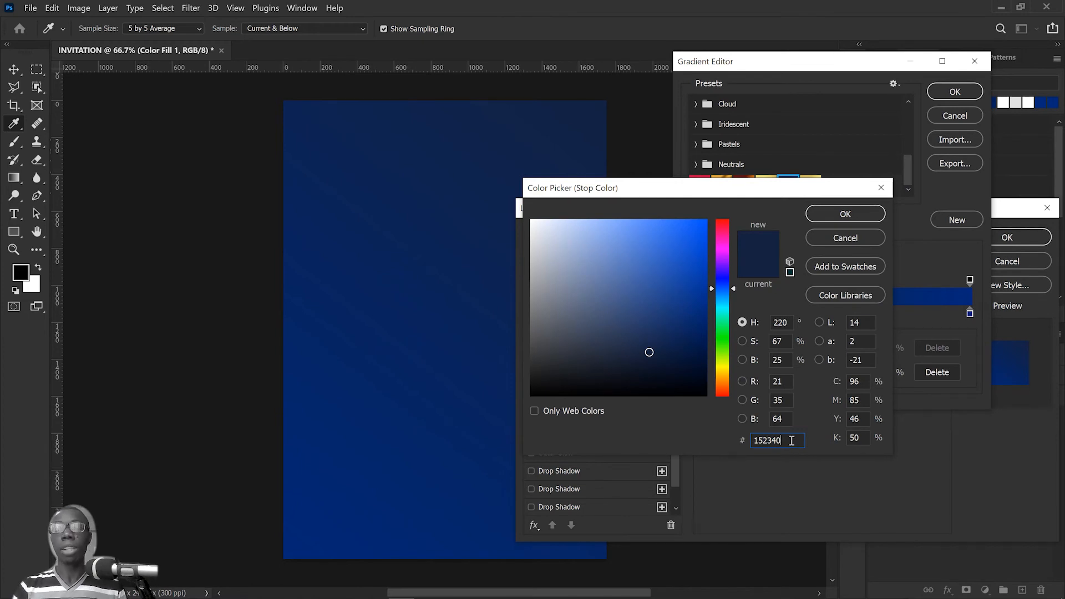
pyautogui.click(853, 215)
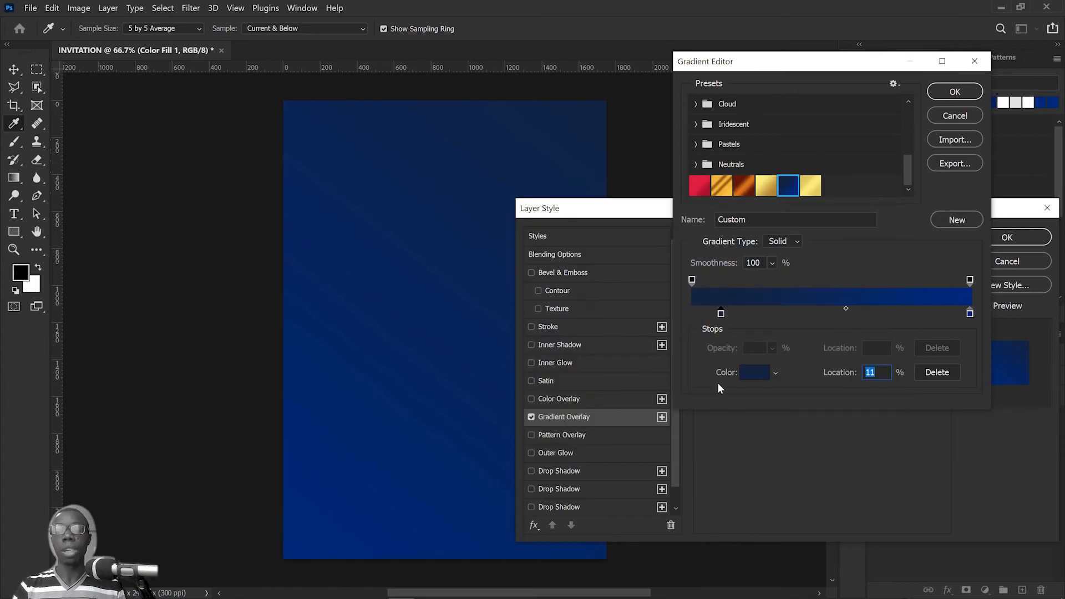
# Step: Keep 002779 as the colour of the gradient's end stop at 100% and accept the gradient
pyautogui.click(970, 315)
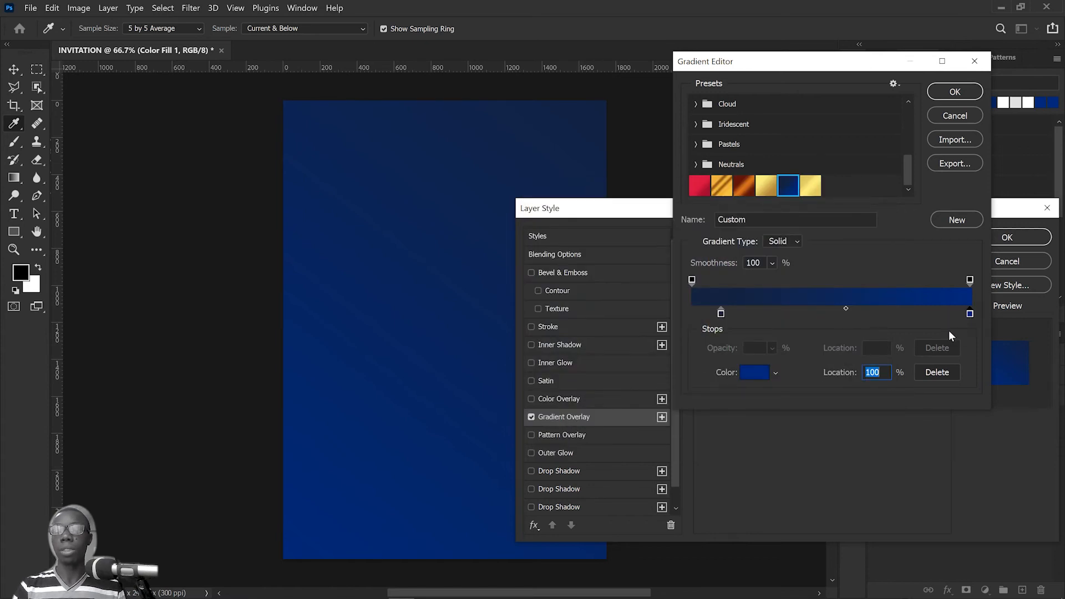
pyautogui.click(755, 373)
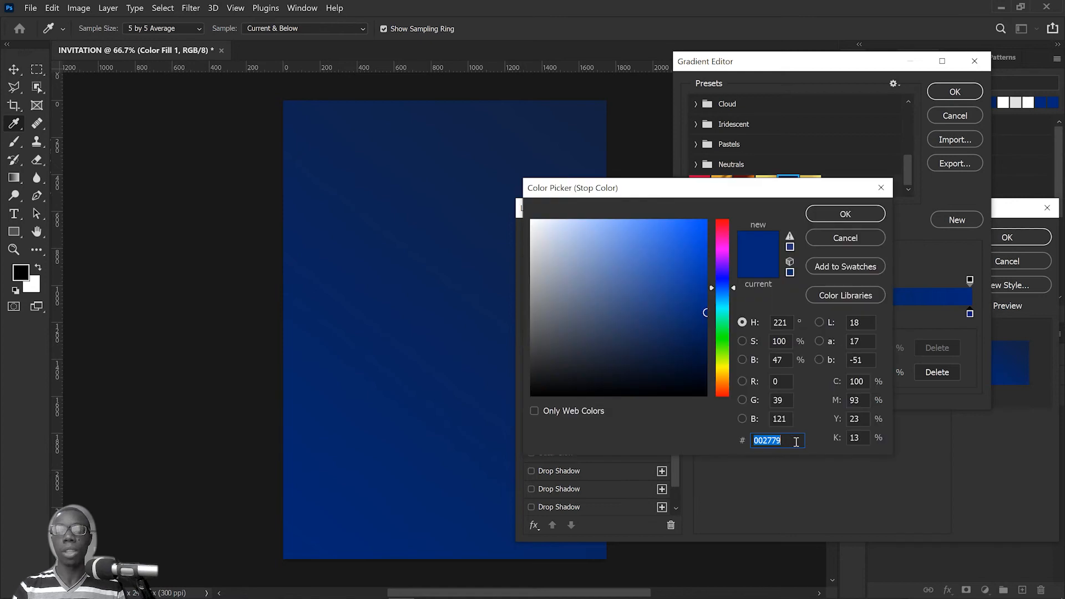
pyautogui.click(845, 214)
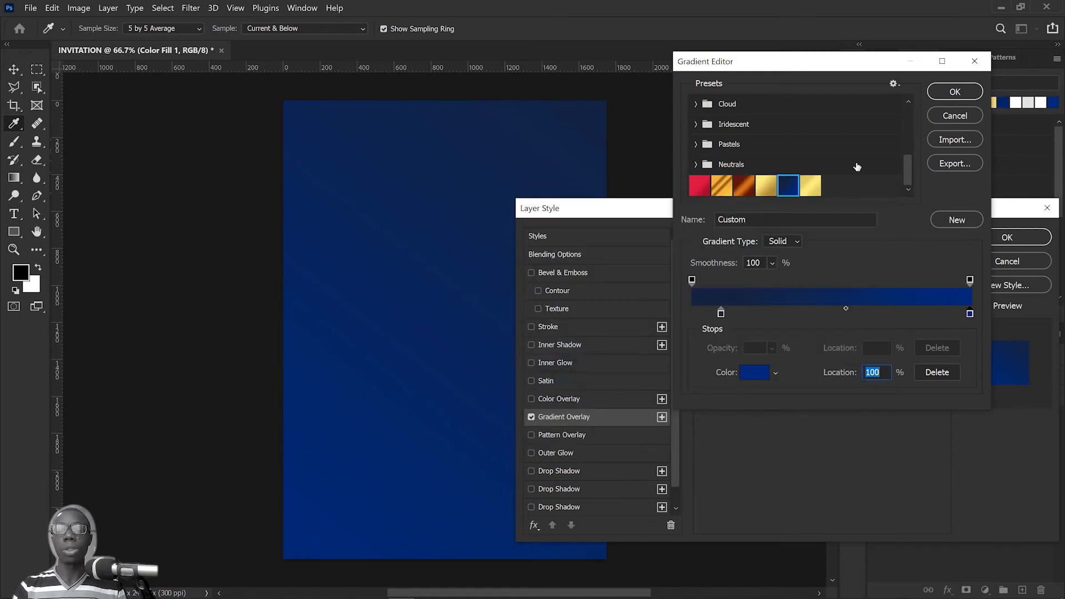
pyautogui.click(957, 93)
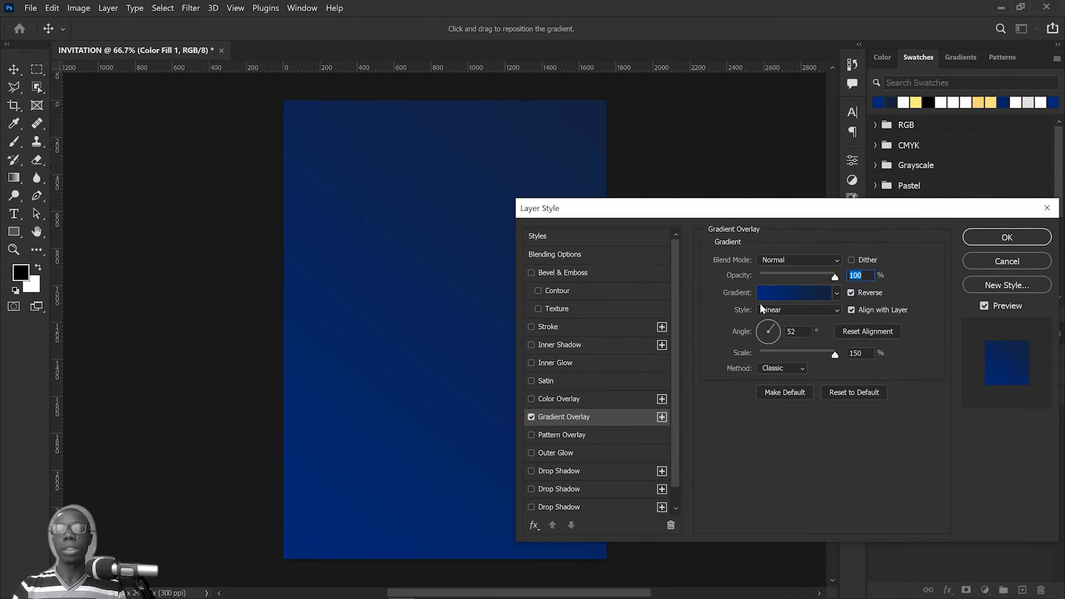
# Step: Set the Gradient Overlay style to Radial, shift its centre slightly on the page, and apply the layer style
pyautogui.click(792, 313)
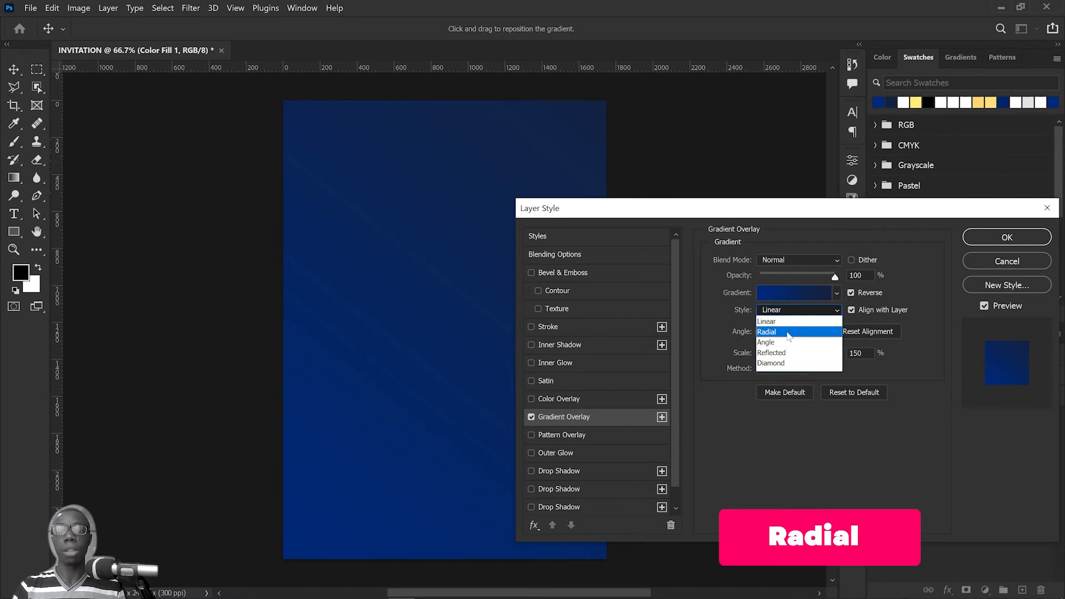
pyautogui.click(789, 333)
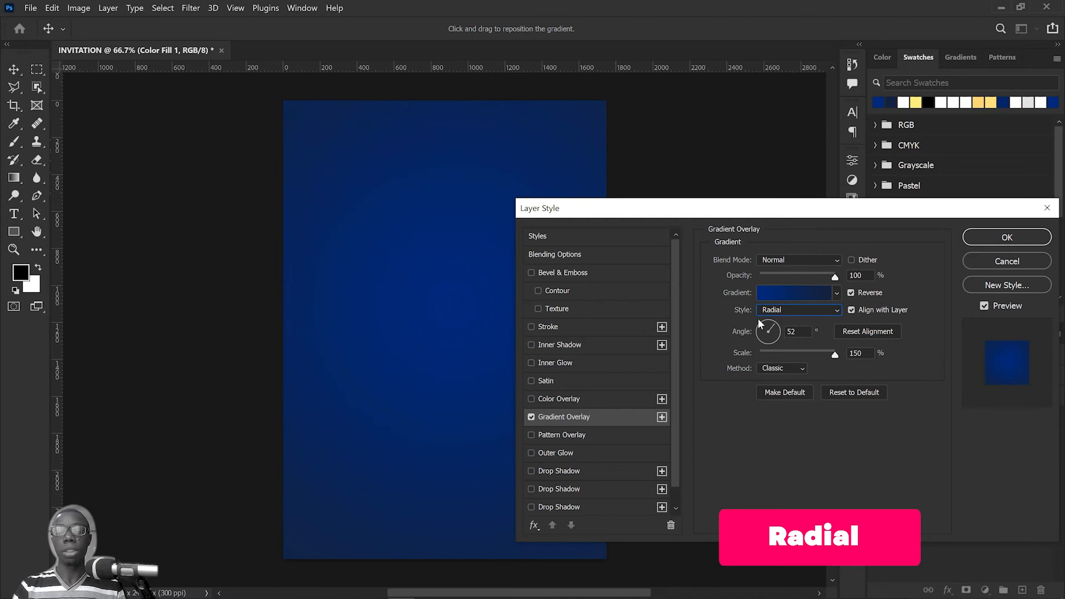
pyautogui.moveTo(454, 250)
pyautogui.mouseDown()
pyautogui.moveTo(463, 301)
pyautogui.moveTo(452, 245)
pyautogui.moveTo(435, 299)
pyautogui.moveTo(449, 245)
pyautogui.moveTo(440, 245)
pyautogui.mouseUp()
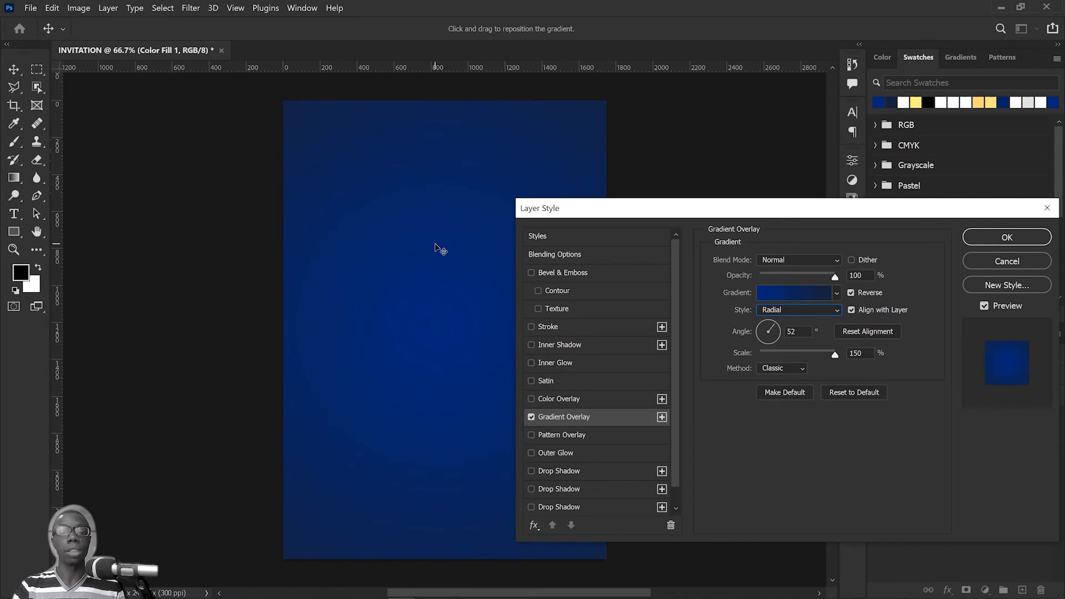
pyautogui.click(1009, 237)
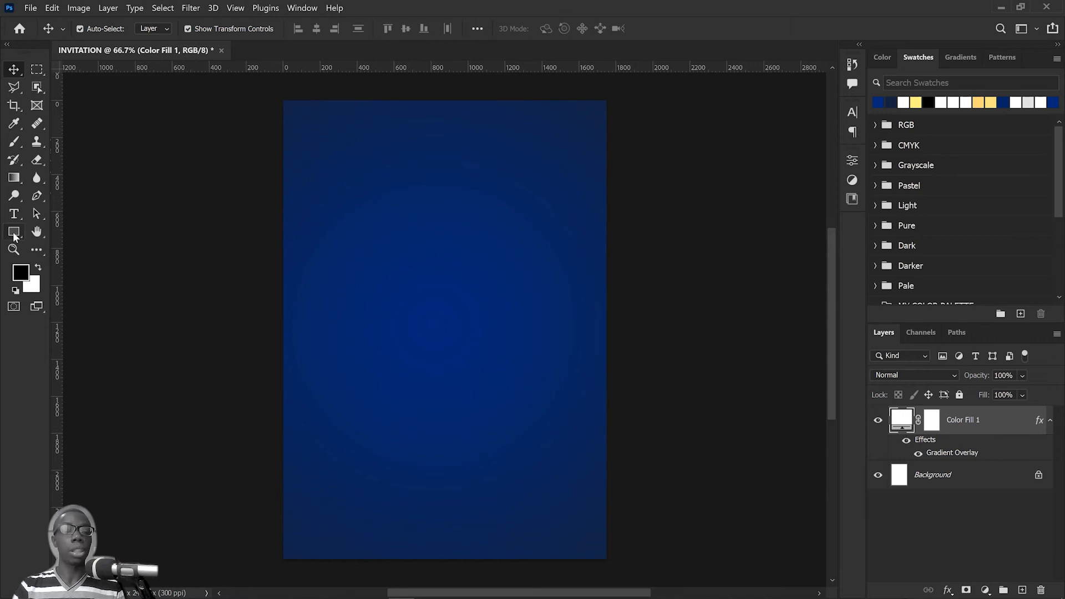
# Step: Target the Color Fill 1 layer mask and make a full-width rectangular marquee selection over roughly the lowest quarter of the page
pyautogui.click(931, 423)
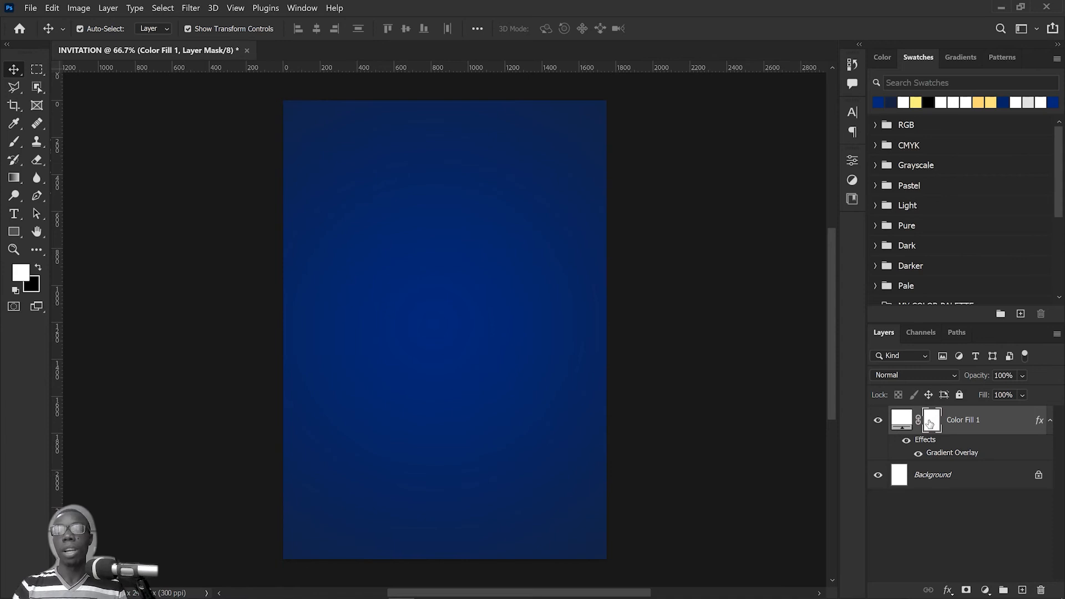
pyautogui.click(37, 69)
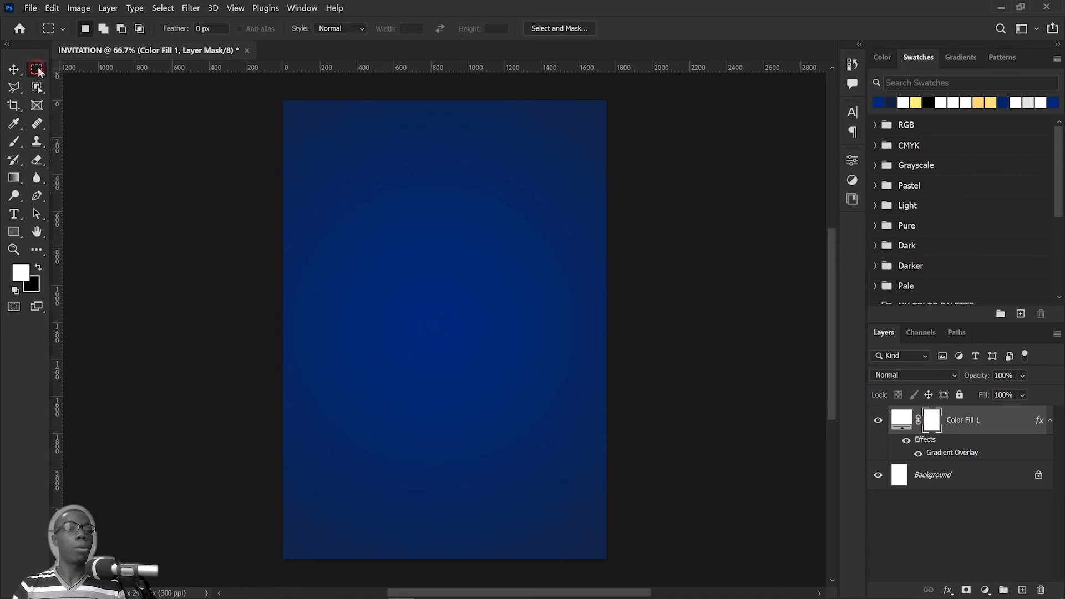
pyautogui.press('m')
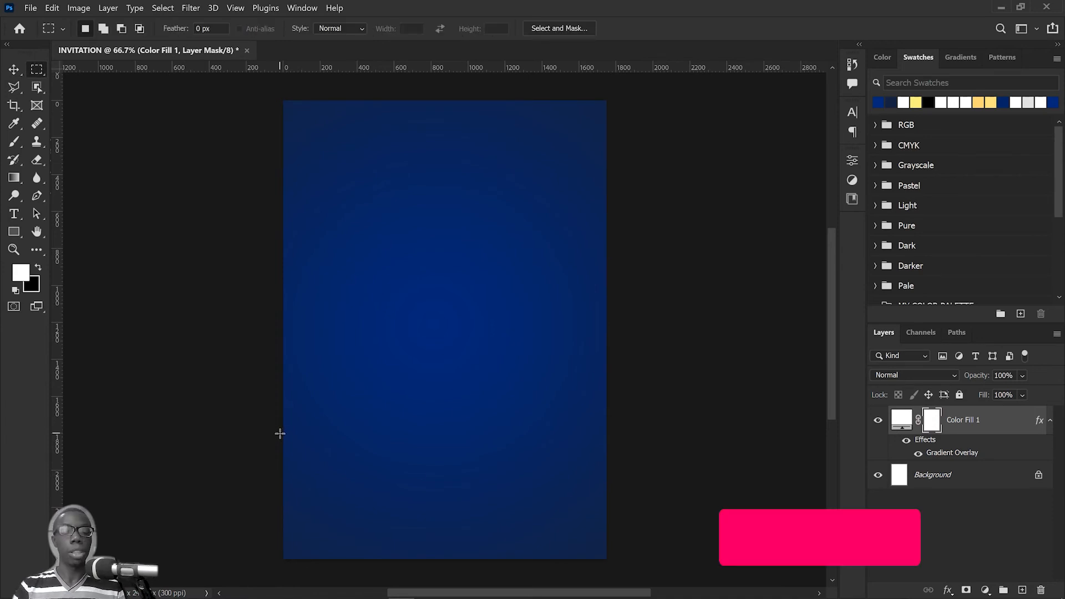
pyautogui.moveTo(281, 432); pyautogui.dragTo(610, 560)
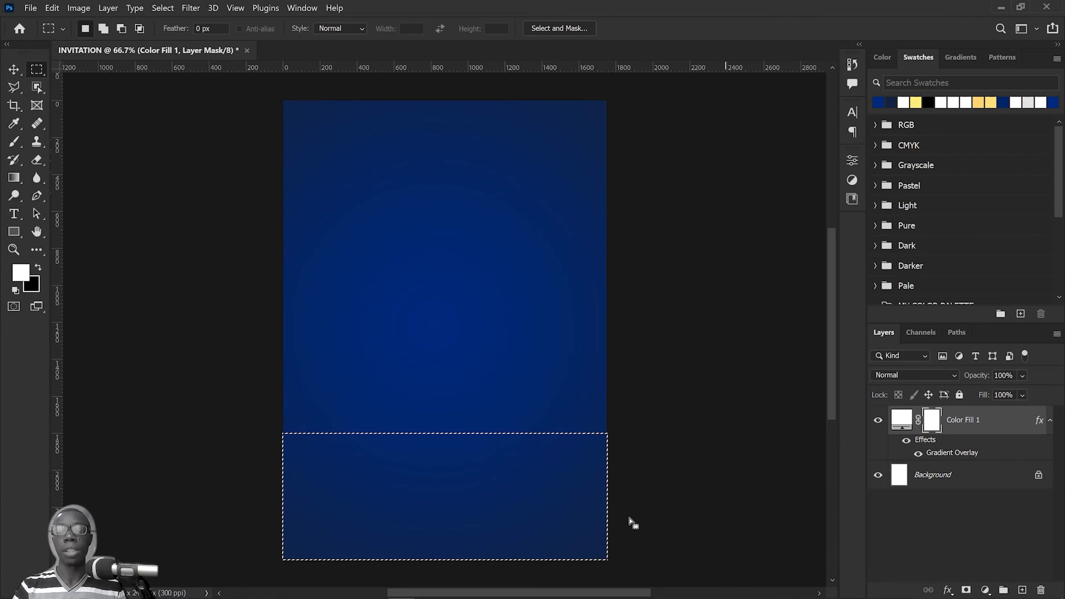
# Step: Set up the Eraser with 100% opacity, 100% flow and 100% hardness at a size of 879 px
pyautogui.click(37, 160)
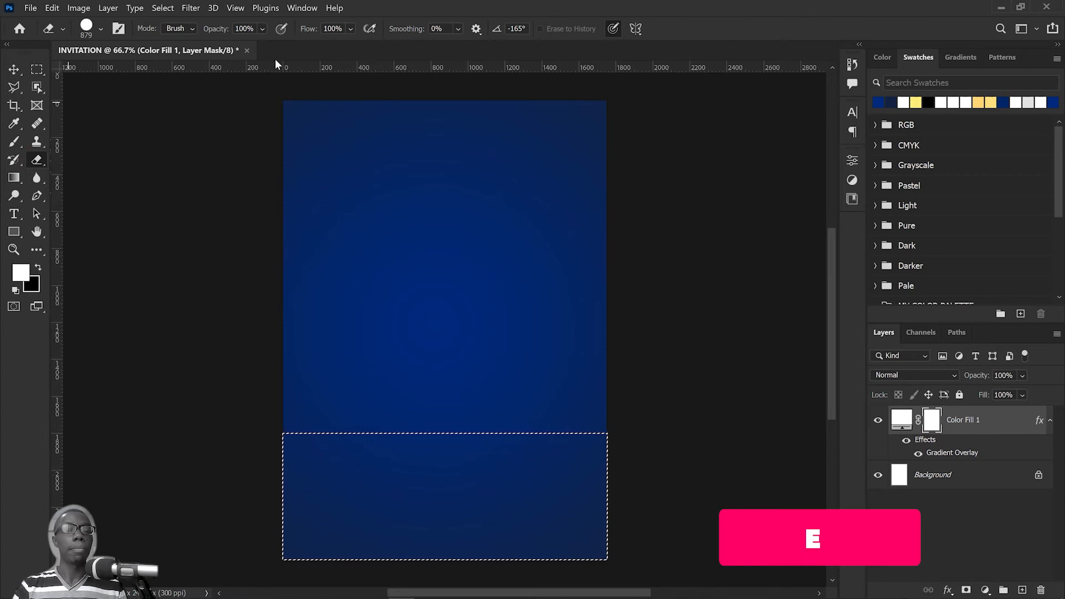
pyautogui.click(262, 29)
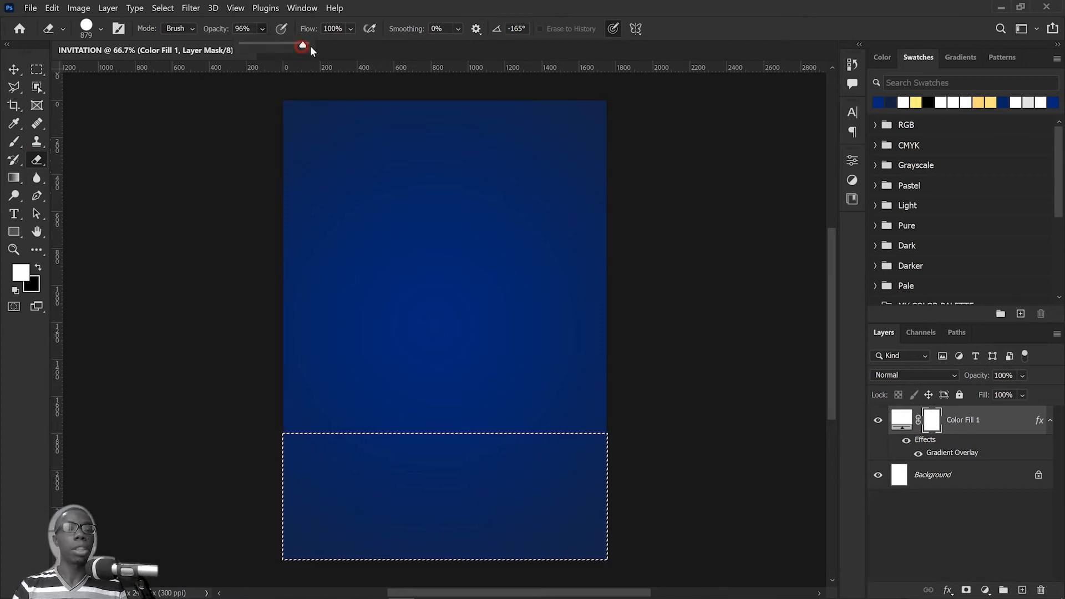
pyautogui.click(349, 28)
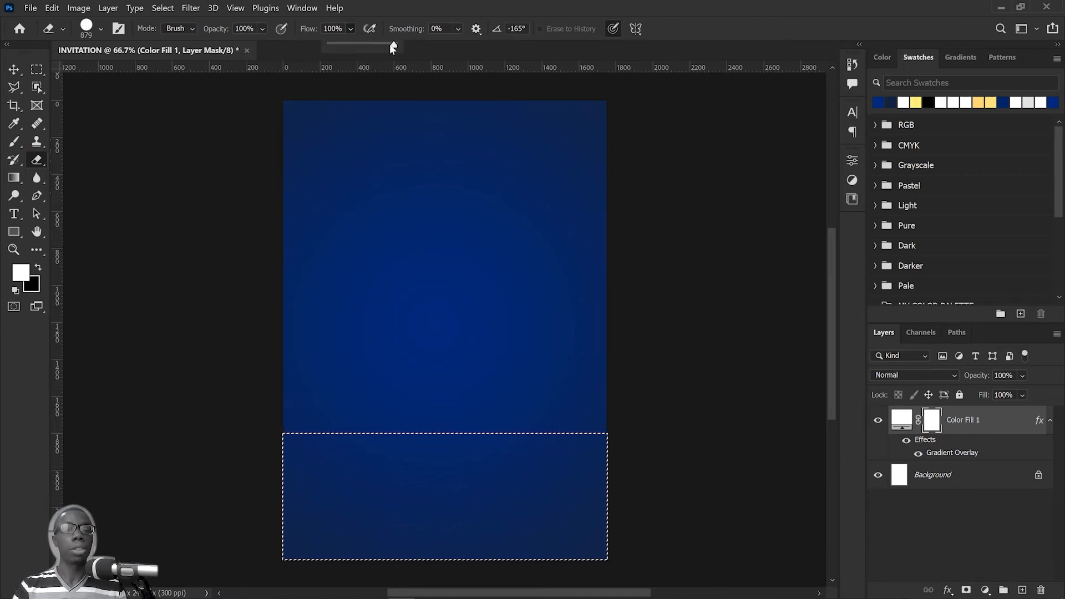
pyautogui.rightClick(421, 318)
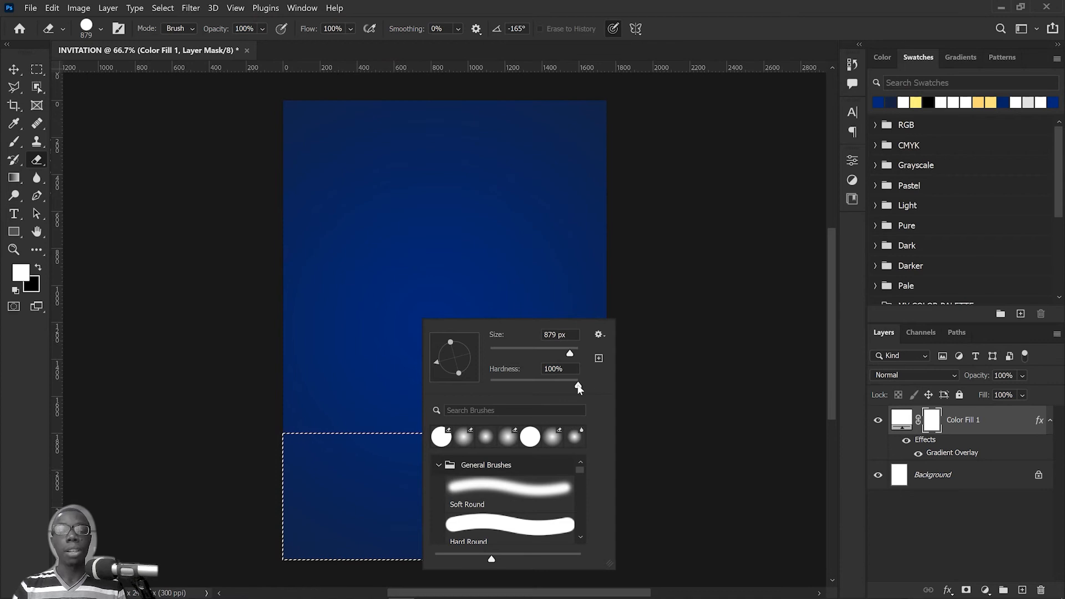
pyautogui.moveTo(578, 388); pyautogui.dragTo(662, 387)
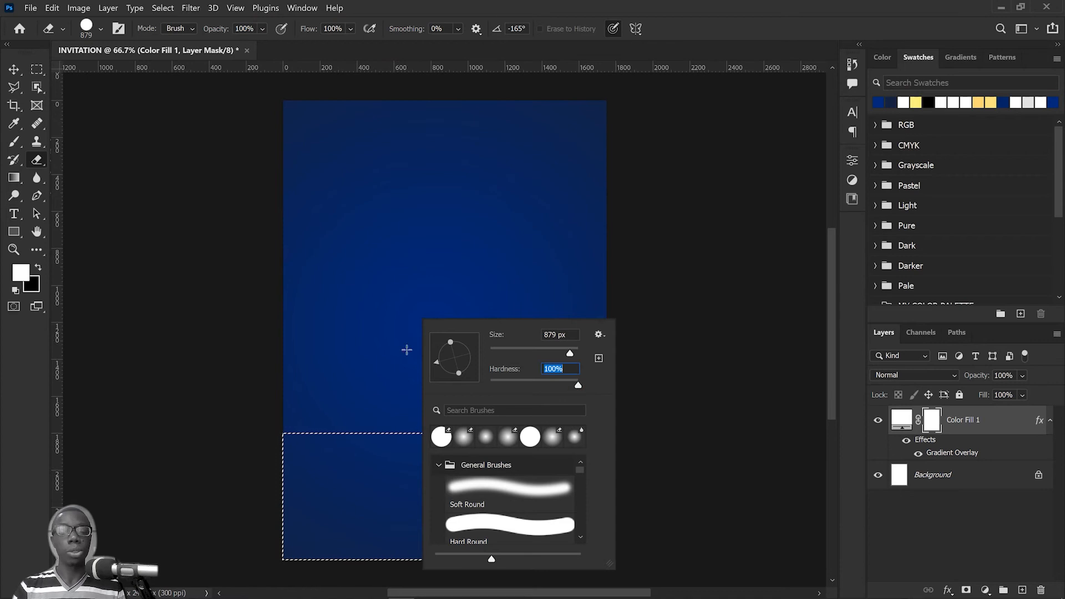
pyautogui.press('Return')
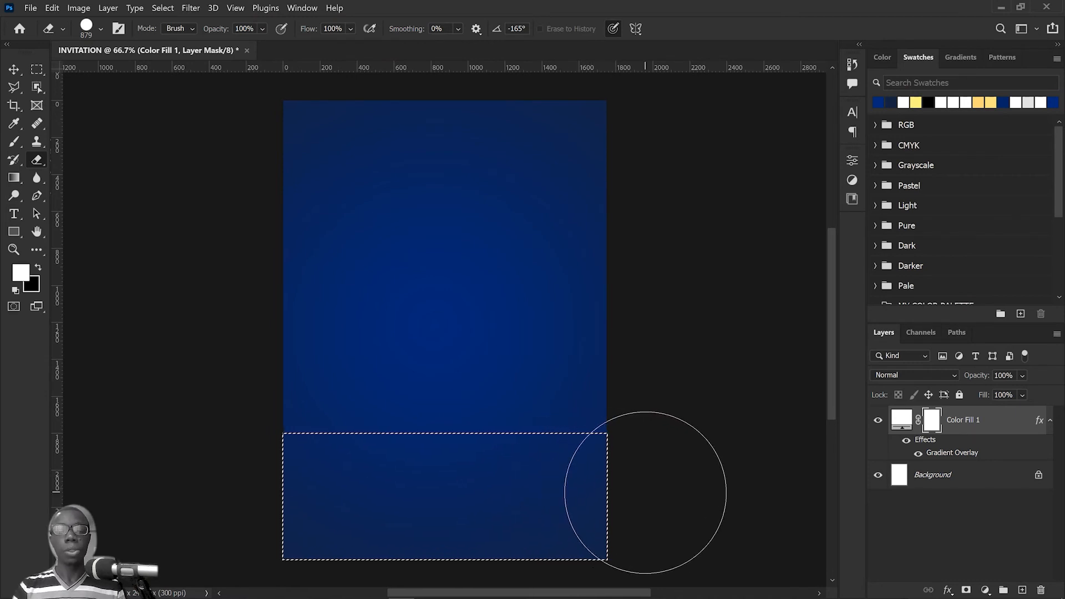
# Step: Erase the blue fill inside the selected strip on the layer mask and deselect
pyautogui.click(644, 492)
pyautogui.moveTo(617, 494); pyautogui.dragTo(249, 513)
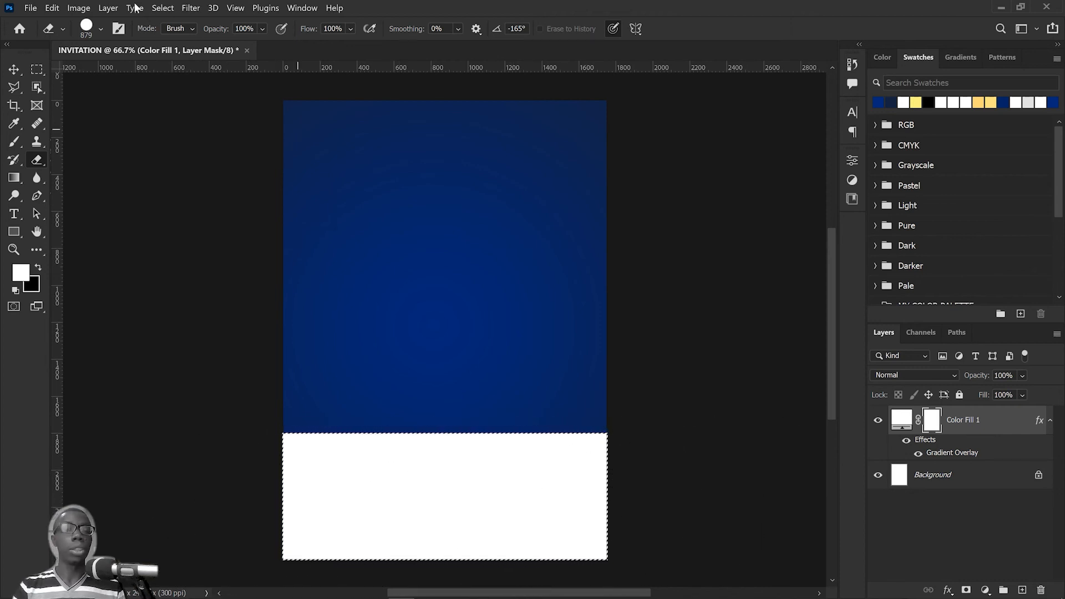
pyautogui.click(162, 8)
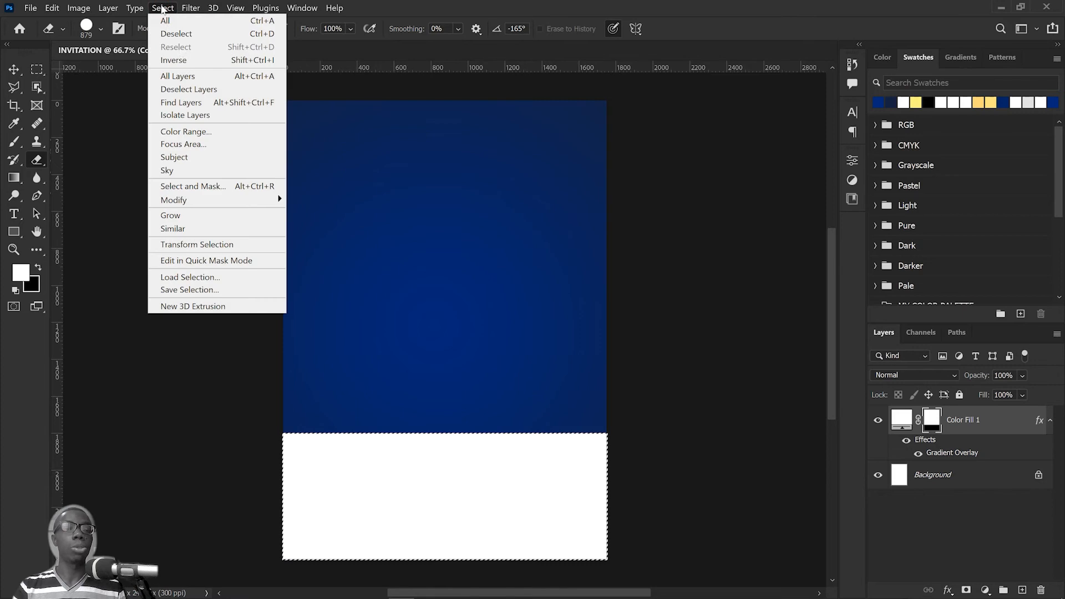
pyautogui.click(178, 34)
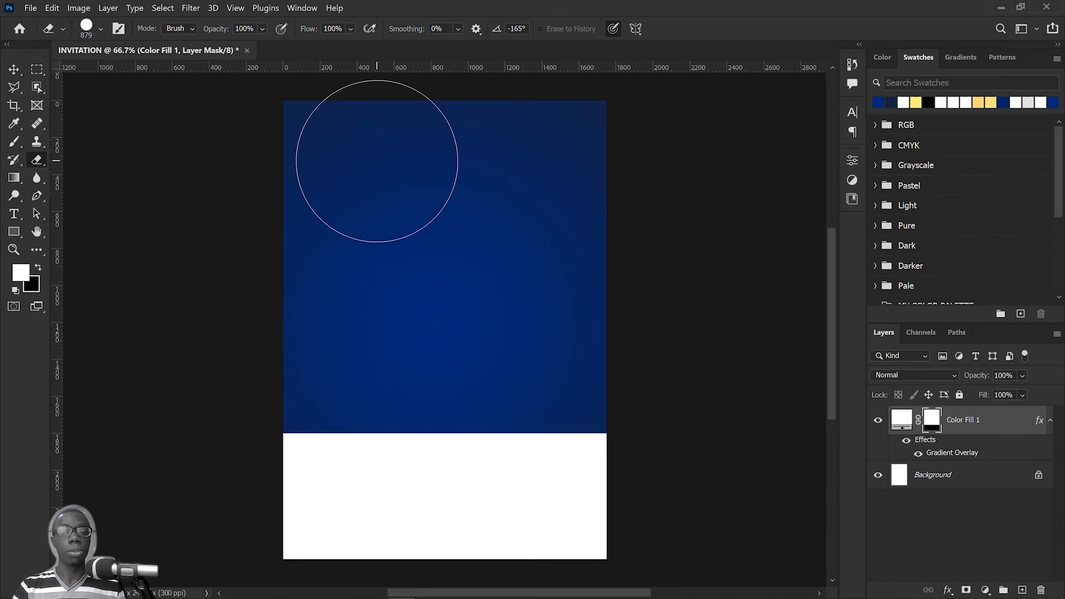
# Step: Activate the Move tool with the upper part of the page enlarged in view
pyautogui.press('space')
pyautogui.moveTo(399, 191)
pyautogui.mouseDown()
pyautogui.moveTo(430, 211)
pyautogui.moveTo(448, 215)
pyautogui.moveTo(448, 205)
pyautogui.mouseUp()
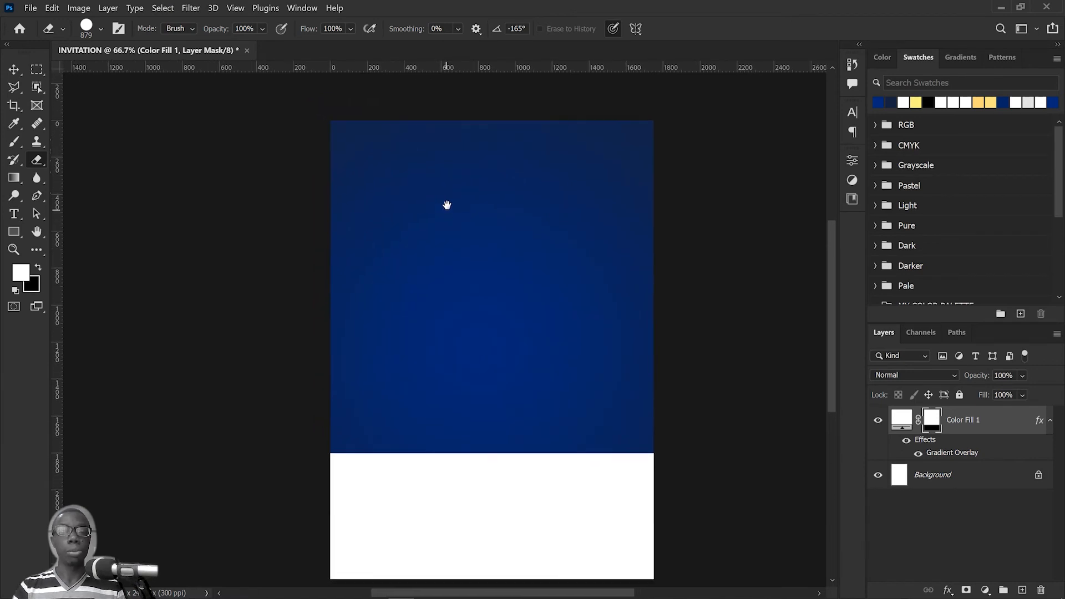
pyautogui.scroll(3, 448, 204)
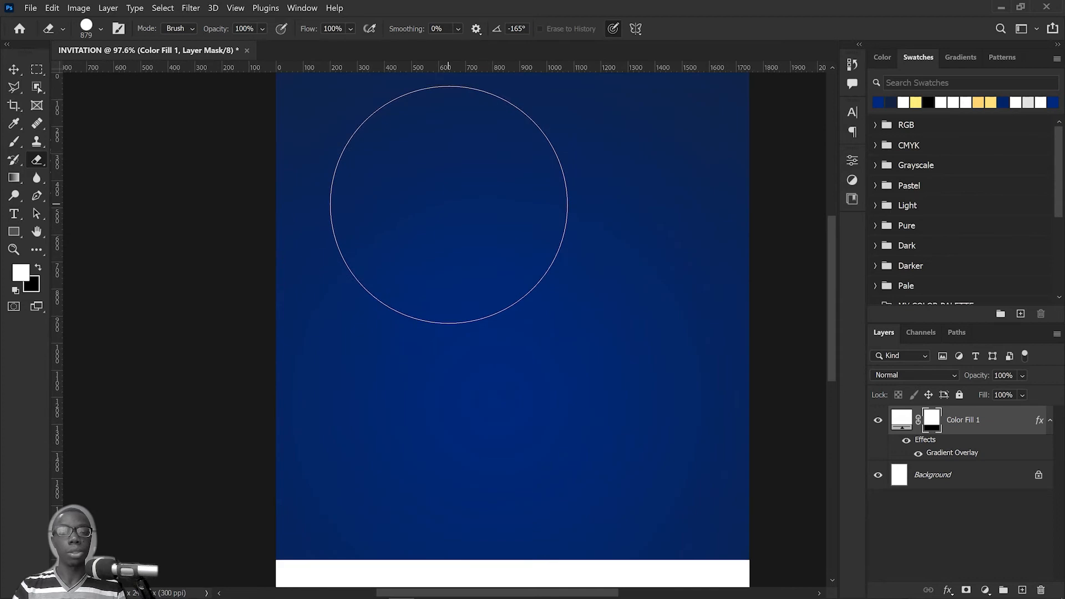
pyautogui.moveTo(466, 167); pyautogui.dragTo(471, 193)
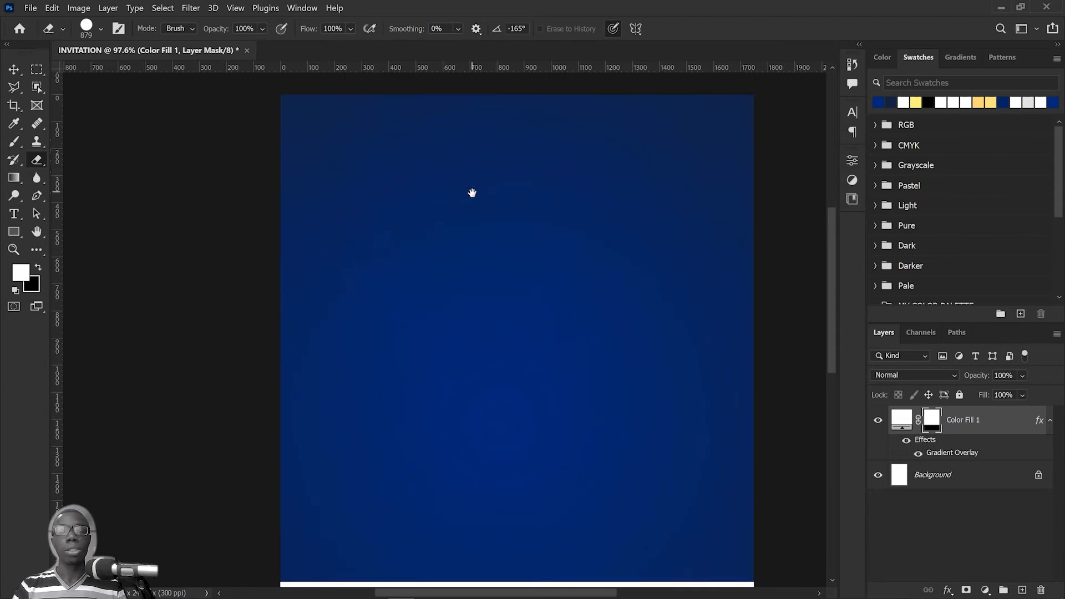
pyautogui.click(15, 71)
pyautogui.moveTo(377, 593)
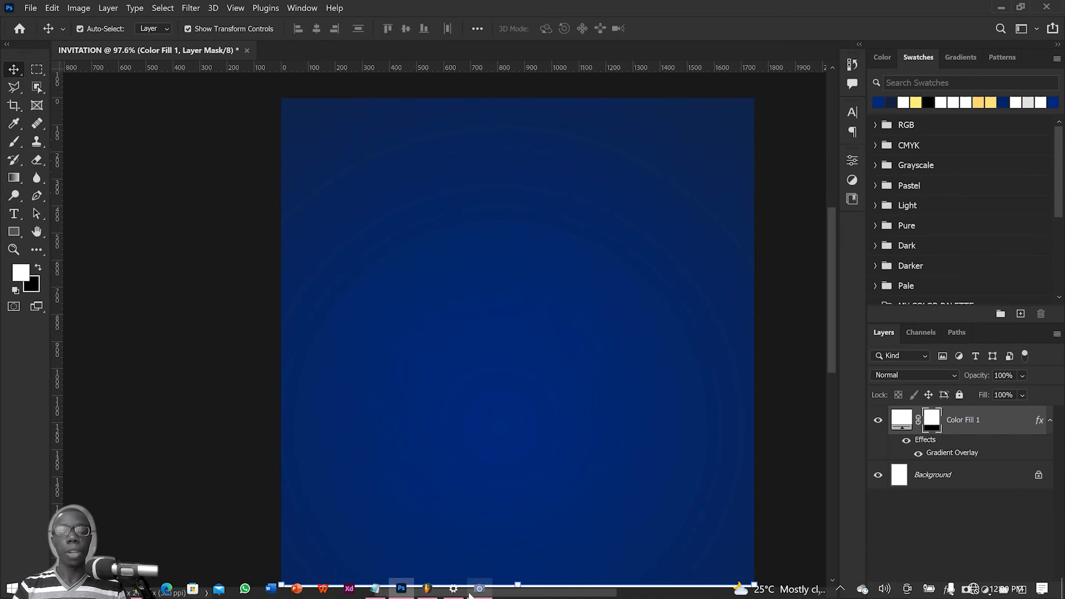
pyautogui.click(17, 71)
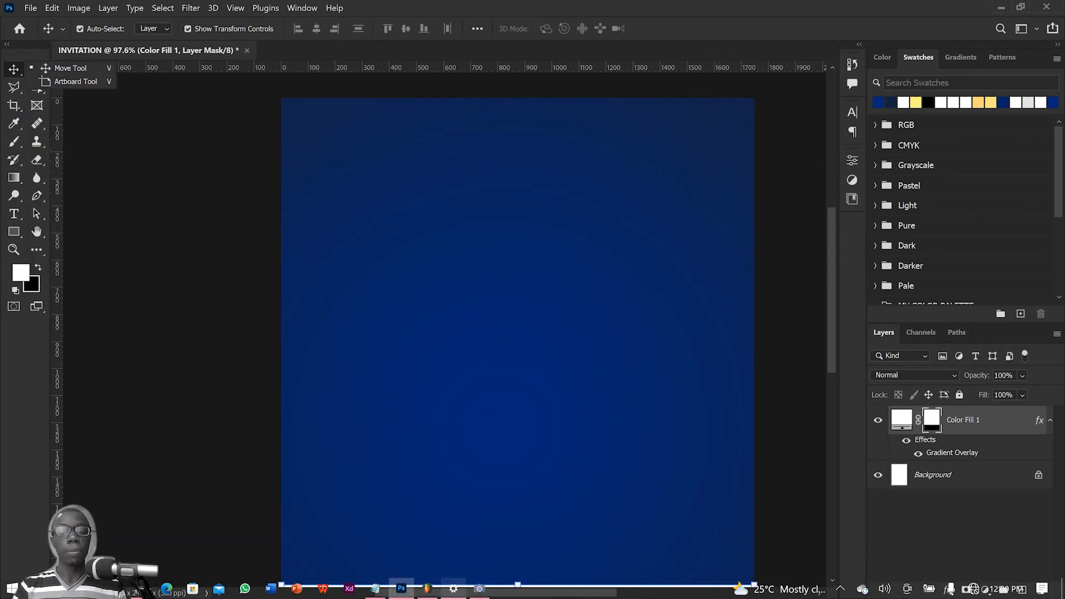
# Step: Copy the host family line, without its font note, from SENT FORTH CONTENT.txt in Notepad and return to Photoshop
pyautogui.moveTo(453, 588)
pyautogui.click(375, 588)
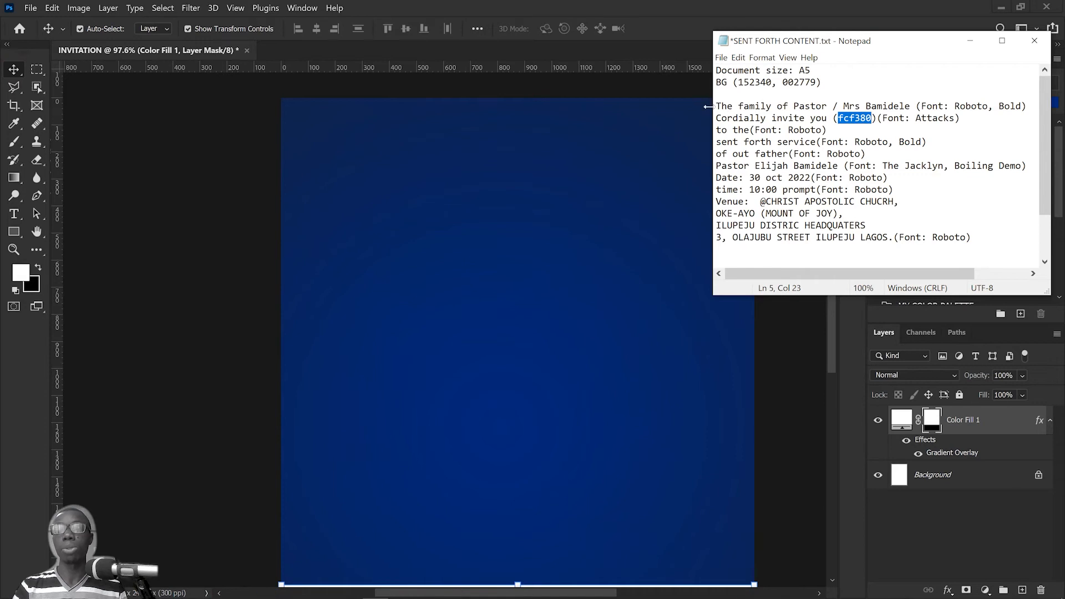
pyautogui.moveTo(718, 106); pyautogui.dragTo(912, 105)
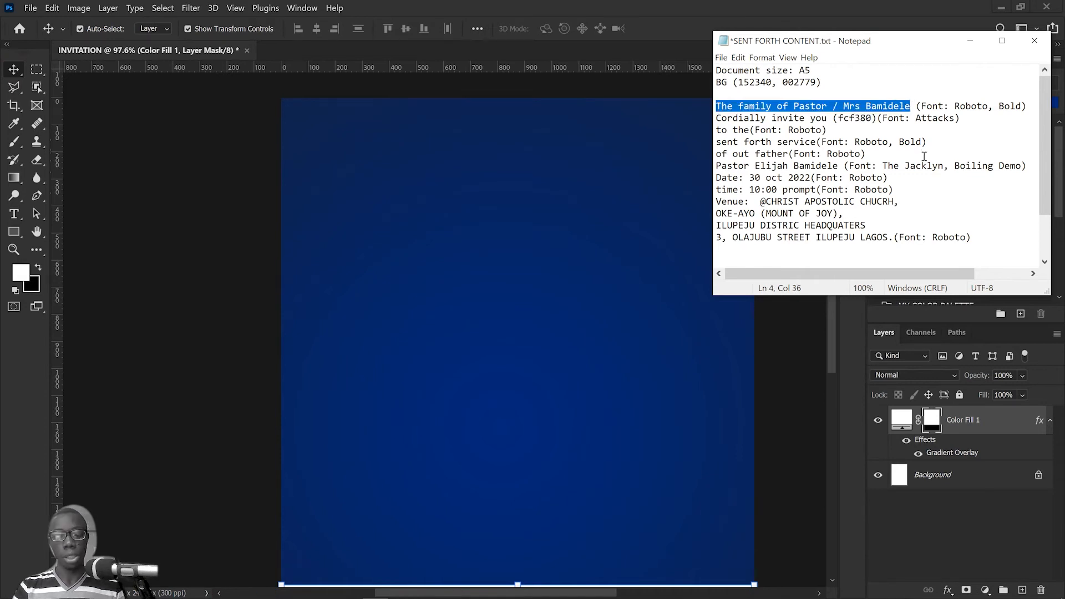
pyautogui.write('w')
pyautogui.hotkey('ctrl', 'z')
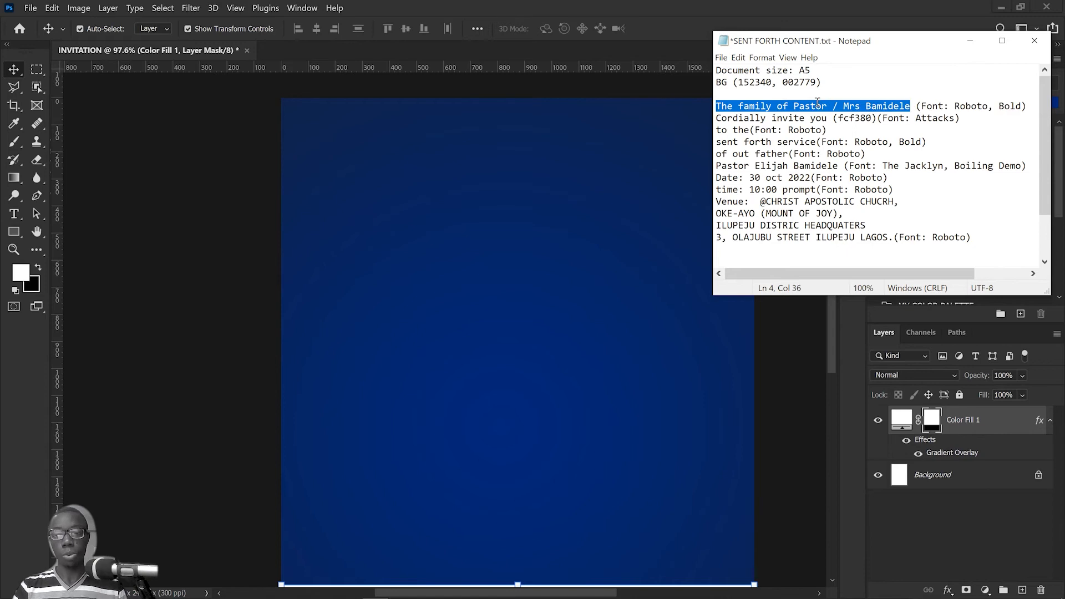
pyautogui.rightClick(824, 103)
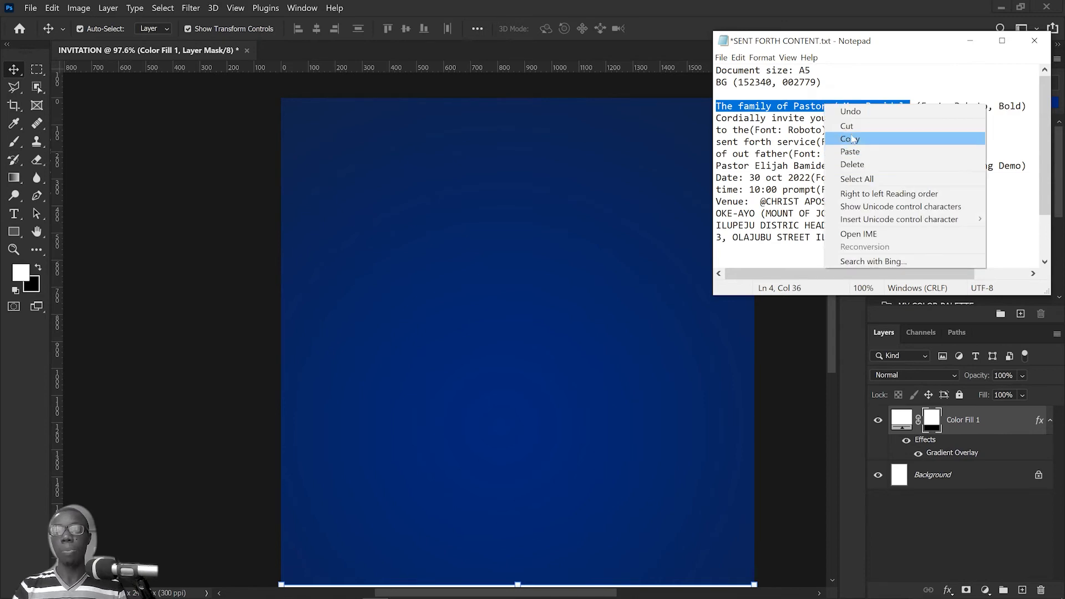
pyautogui.click(849, 139)
pyautogui.click(653, 12)
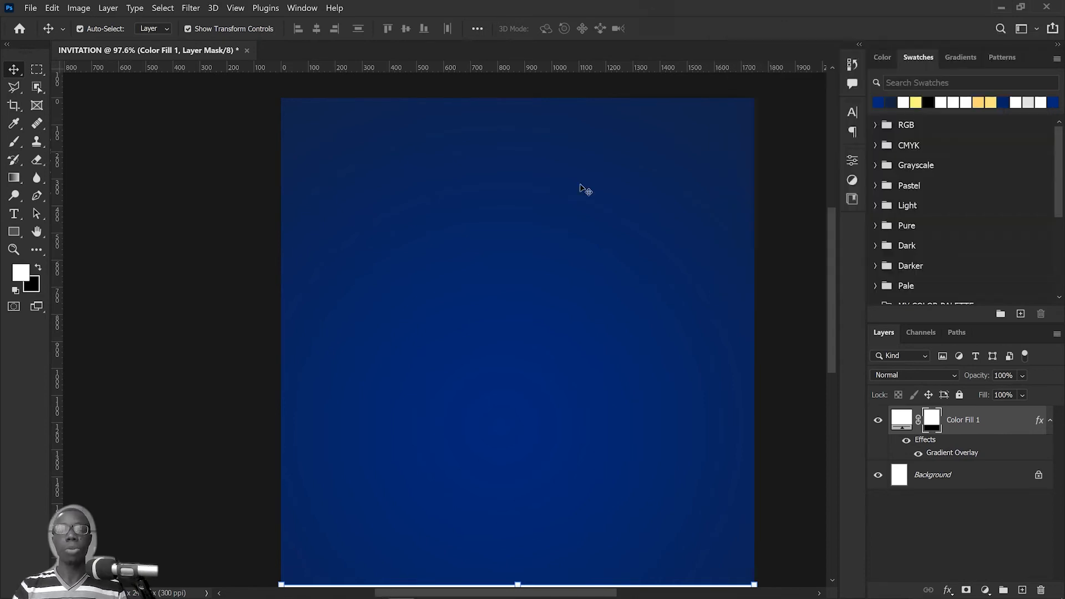
# Step: Paste the copied family line as horizontal point text near the upper edge of the page and commit it
pyautogui.click(14, 215)
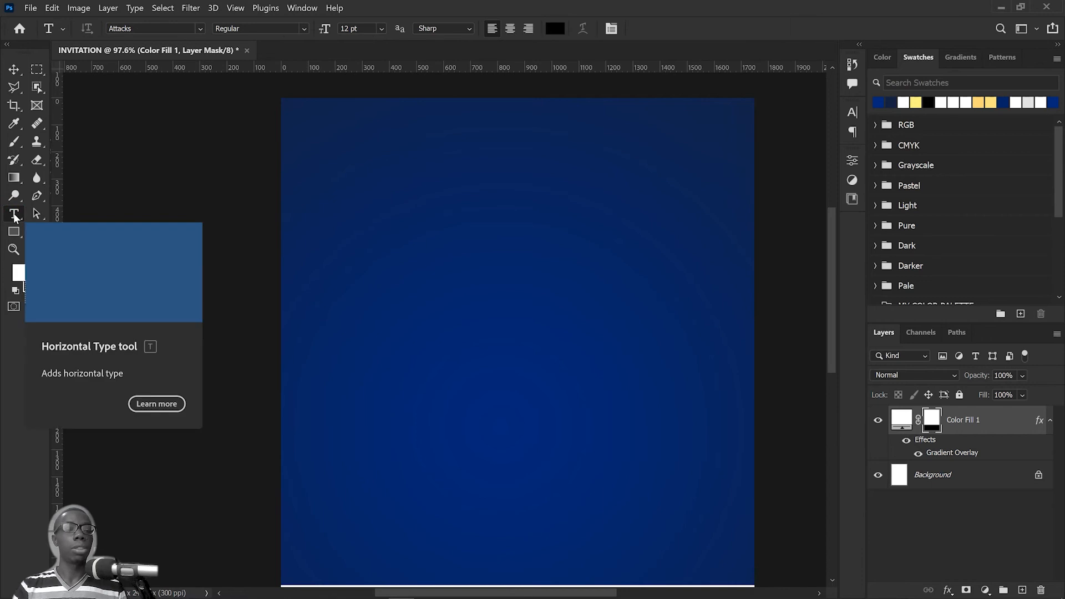
pyautogui.rightClick(14, 215)
pyautogui.click(353, 138)
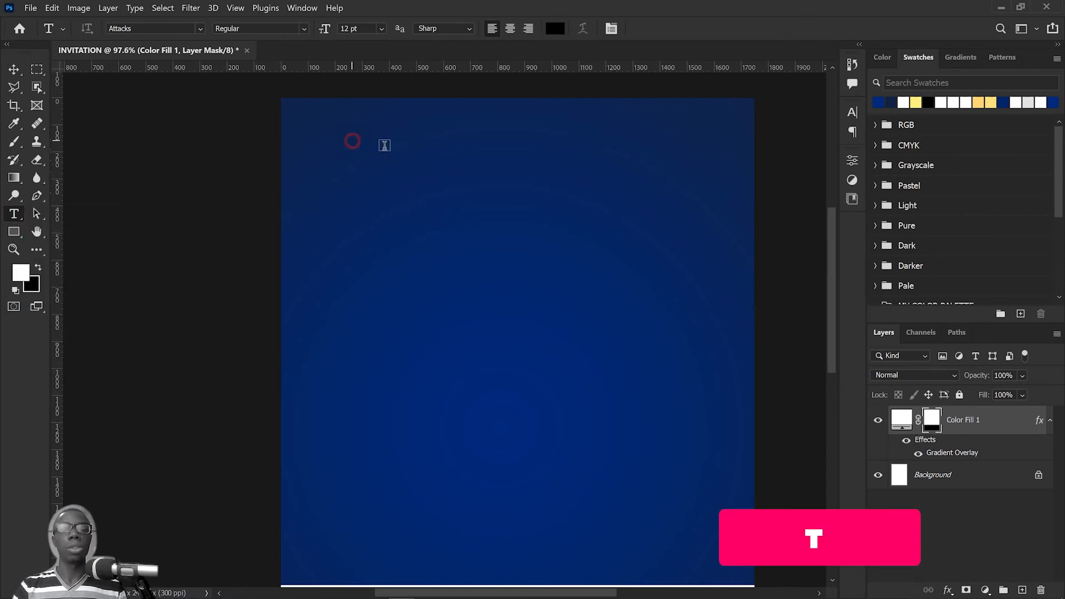
pyautogui.hotkey('ctrl', 'v')
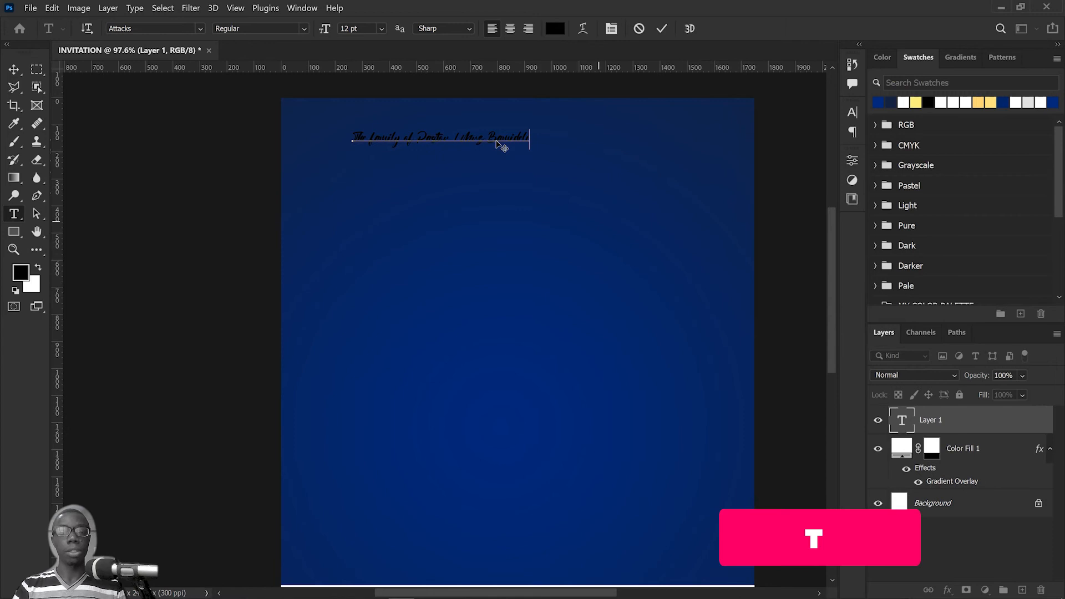
pyautogui.click(662, 29)
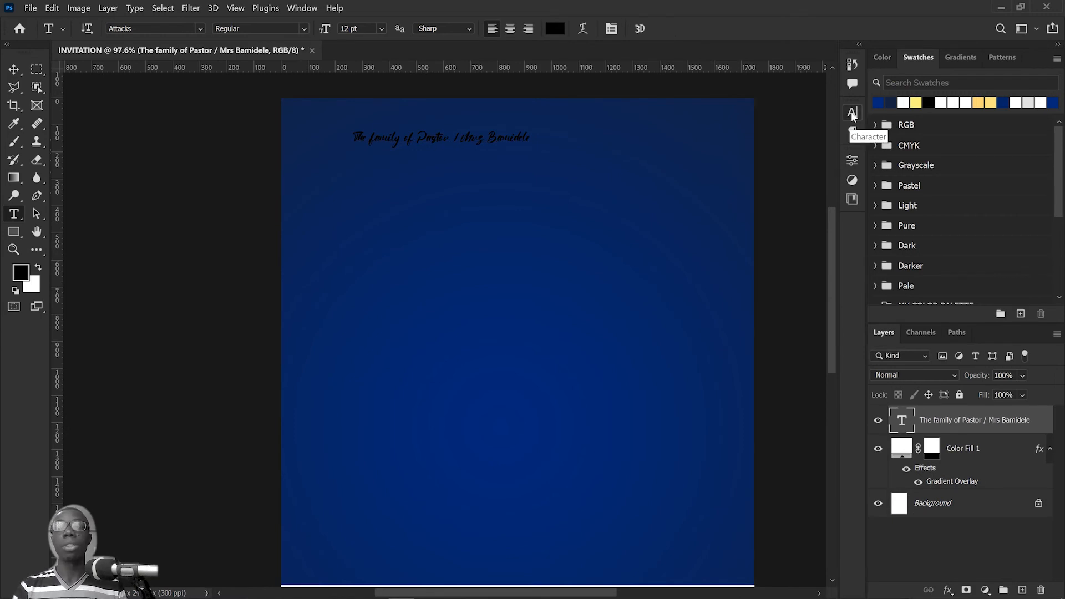
# Step: Set the family line's font to Roboto in the character settings
pyautogui.click(303, 7)
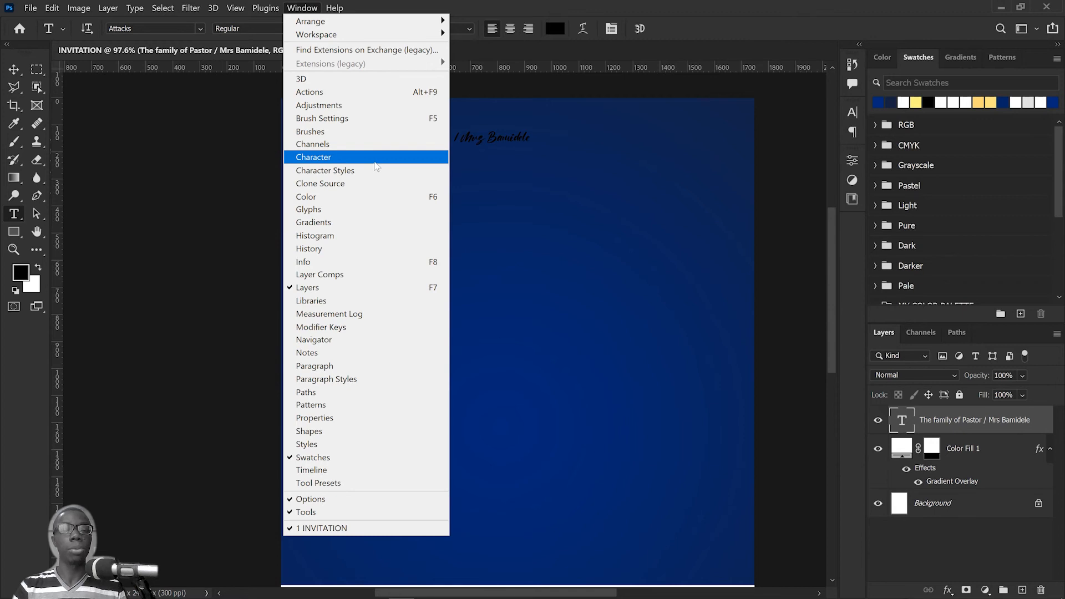
pyautogui.click(851, 112)
pyautogui.click(851, 112)
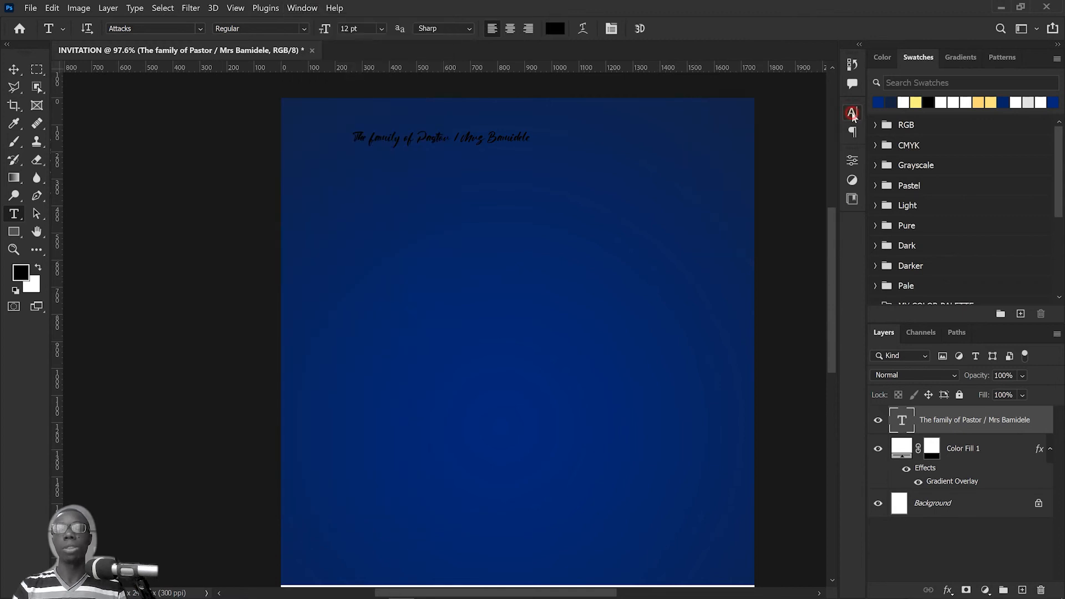
pyautogui.click(851, 112)
pyautogui.click(769, 133)
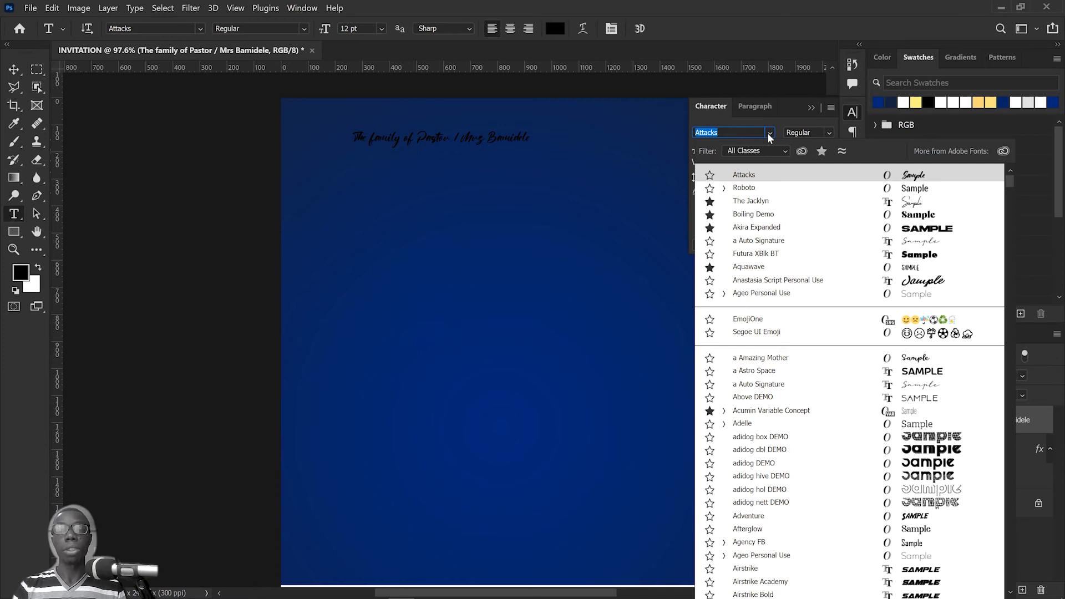
pyautogui.click(754, 188)
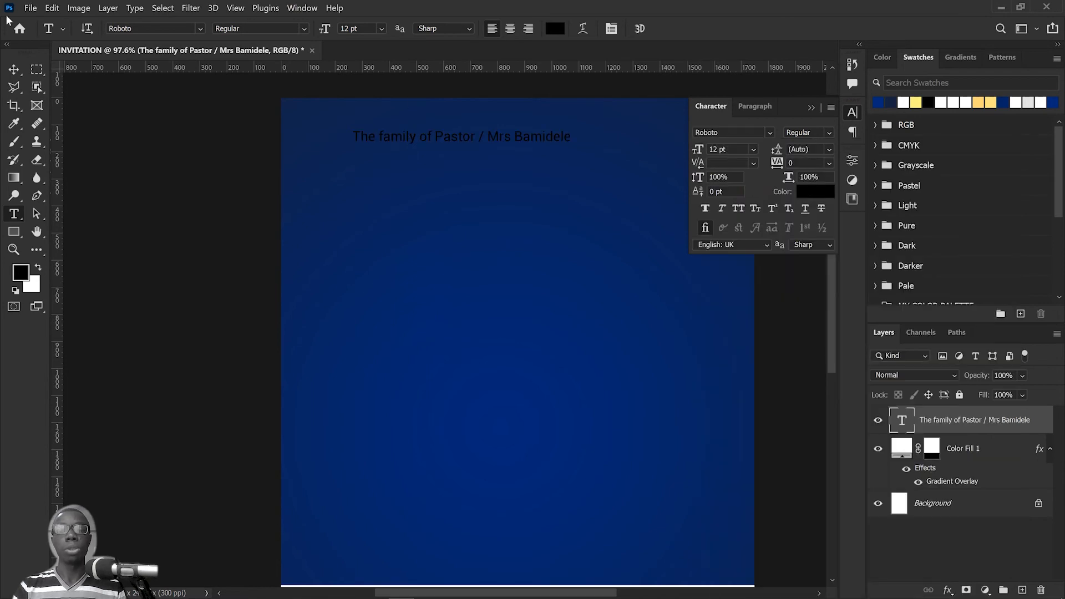
# Step: Set the family line's text color to white, ffffff
pyautogui.click(14, 72)
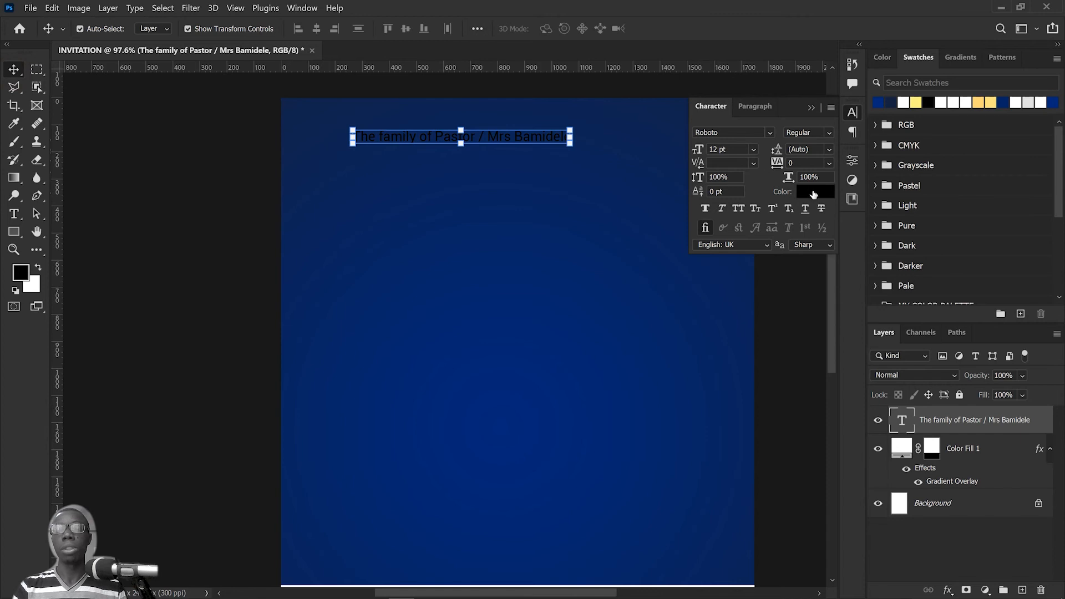
pyautogui.click(813, 193)
pyautogui.write('ffffff')
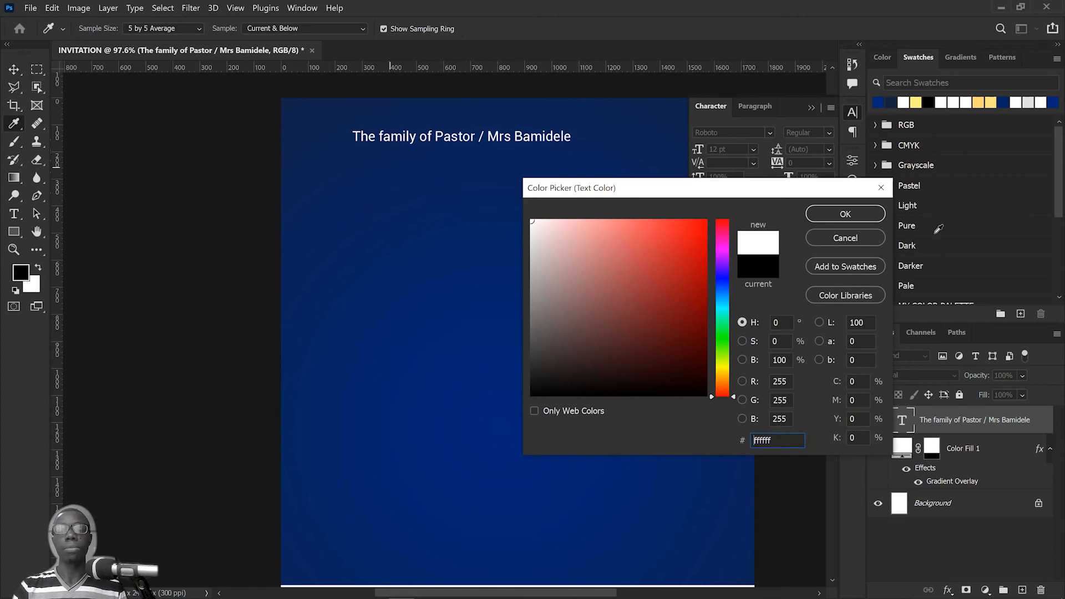
pyautogui.click(845, 214)
# Step: Set the family line's font style to Bold and center it horizontally near the upper edge of the page
pyautogui.click(829, 133)
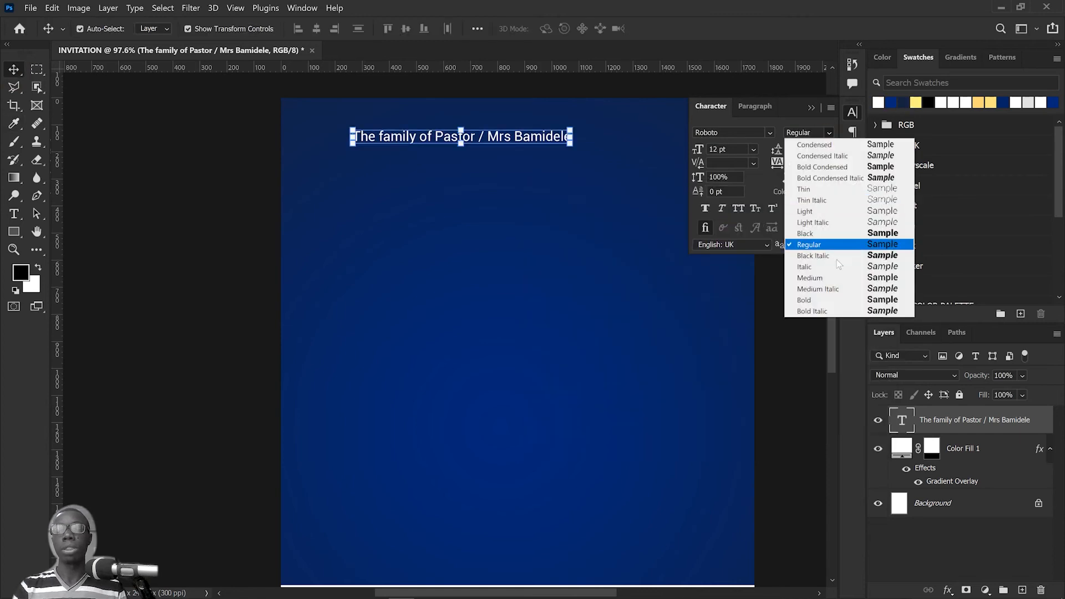
pyautogui.click(818, 300)
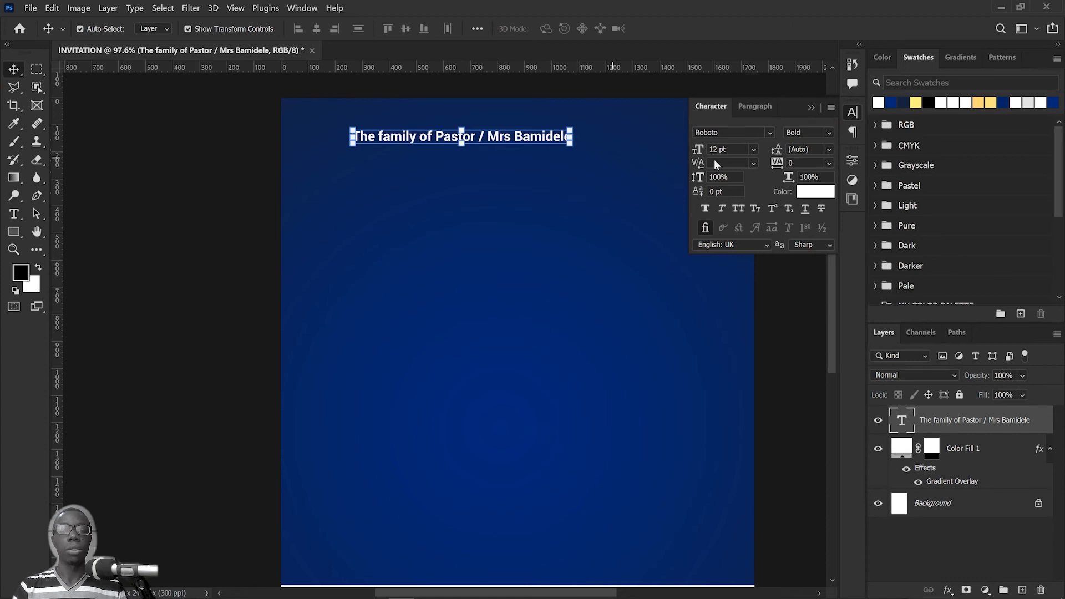
pyautogui.click(812, 108)
pyautogui.moveTo(498, 142); pyautogui.dragTo(552, 152)
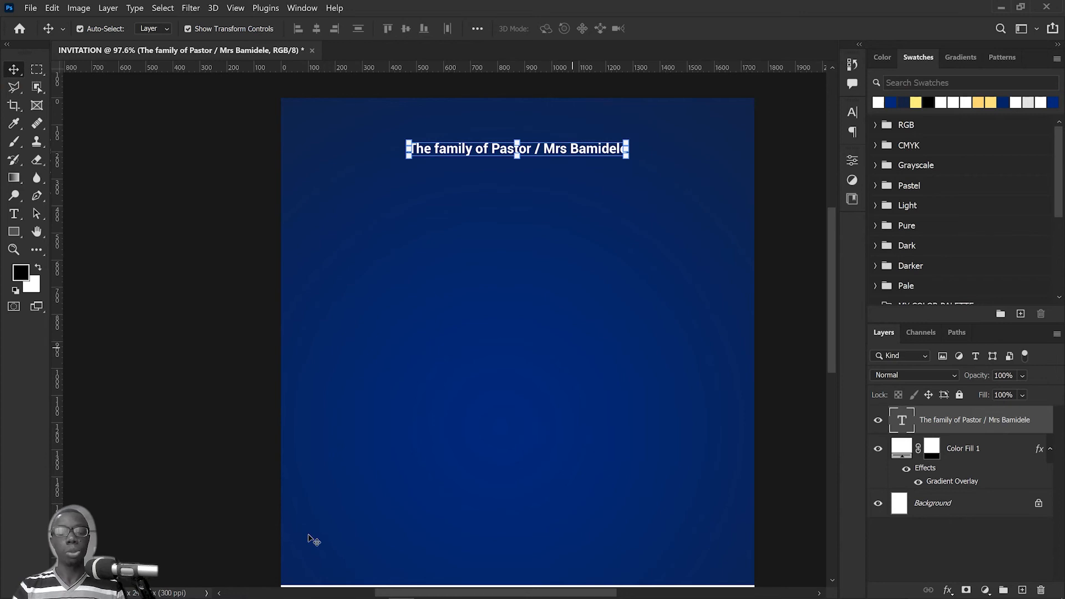
# Step: Copy "Cordially invite you" from the Notepad notes and return to Photoshop
pyautogui.click(371, 589)
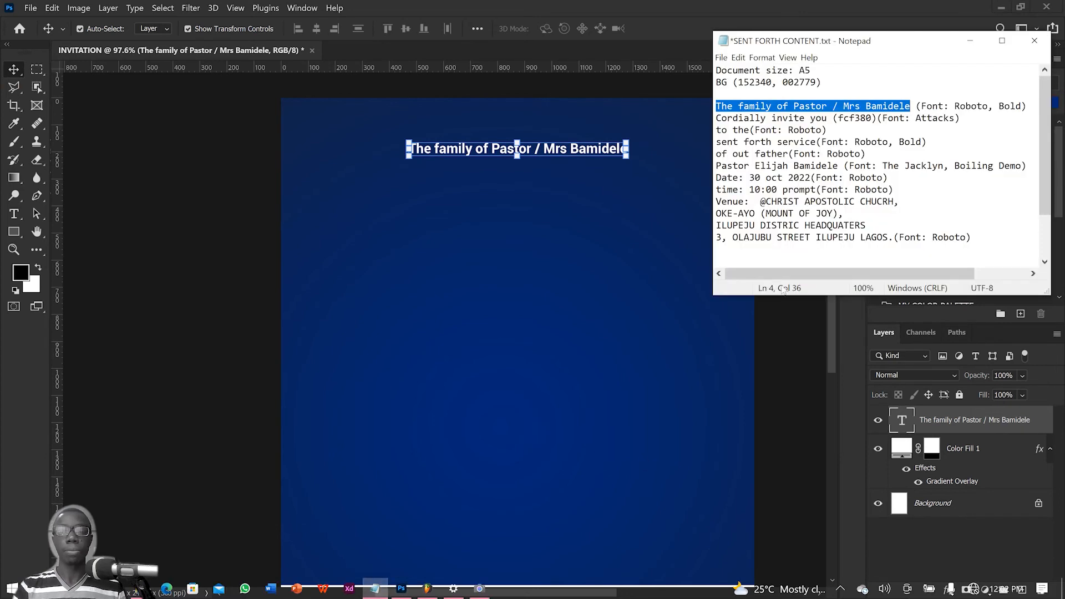
pyautogui.click(801, 165)
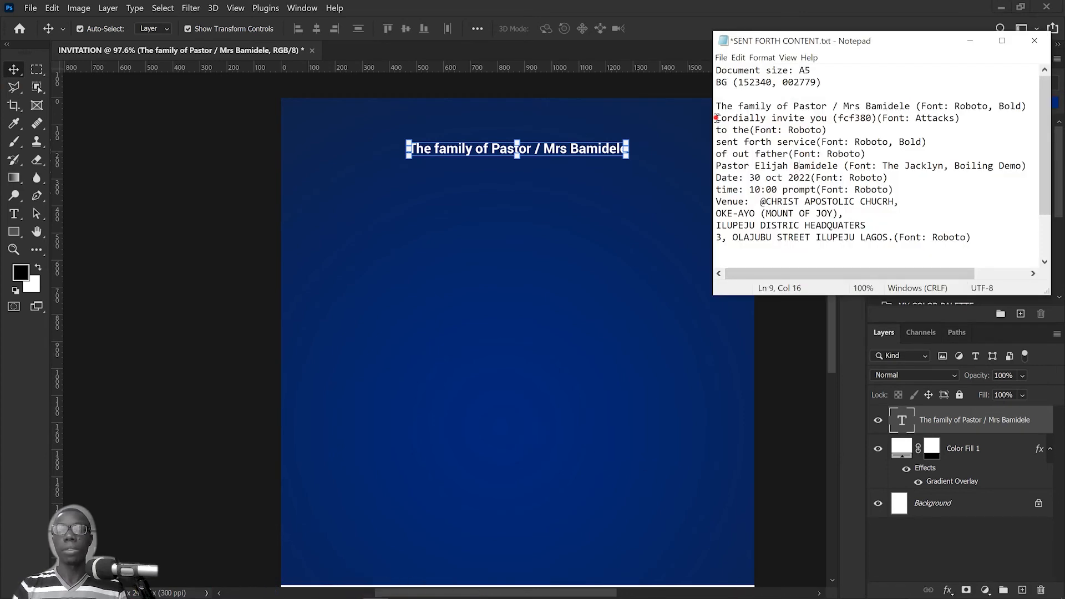
pyautogui.moveTo(717, 117); pyautogui.dragTo(827, 118)
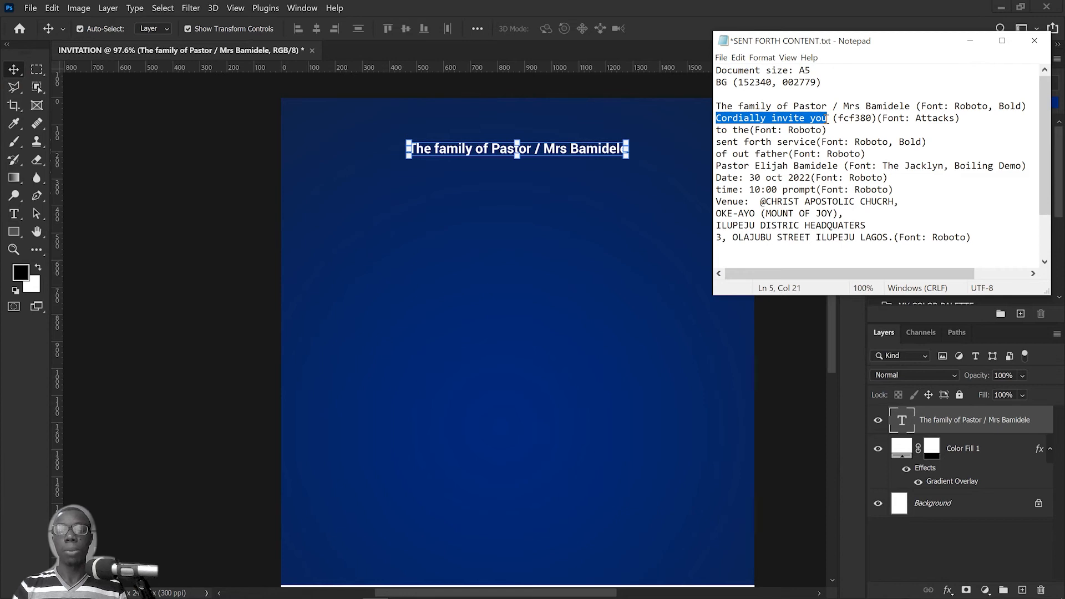
pyautogui.rightClick(814, 119)
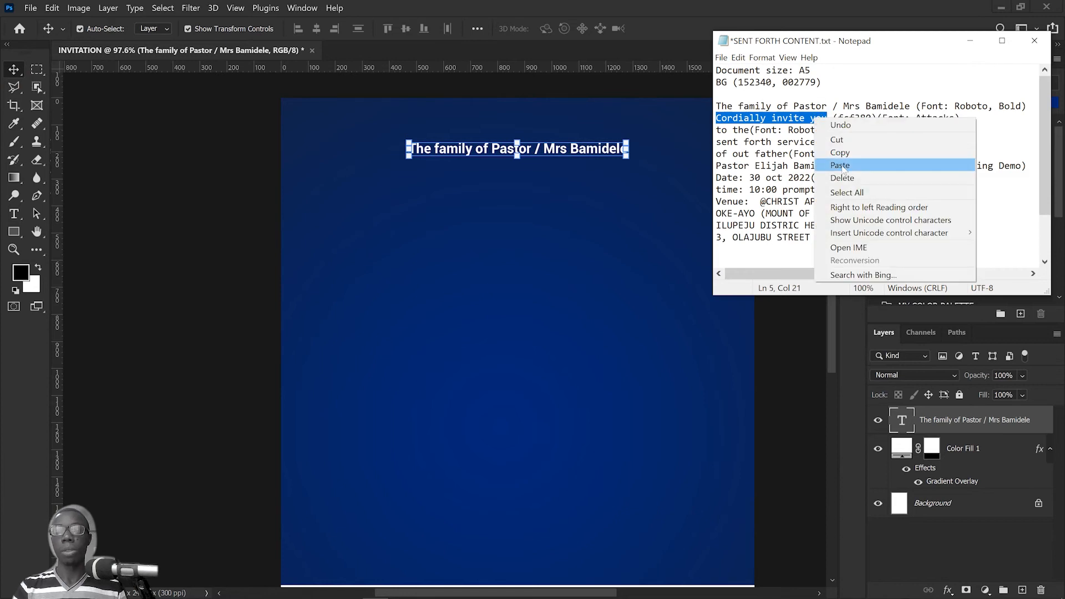
pyautogui.click(830, 153)
pyautogui.click(651, 5)
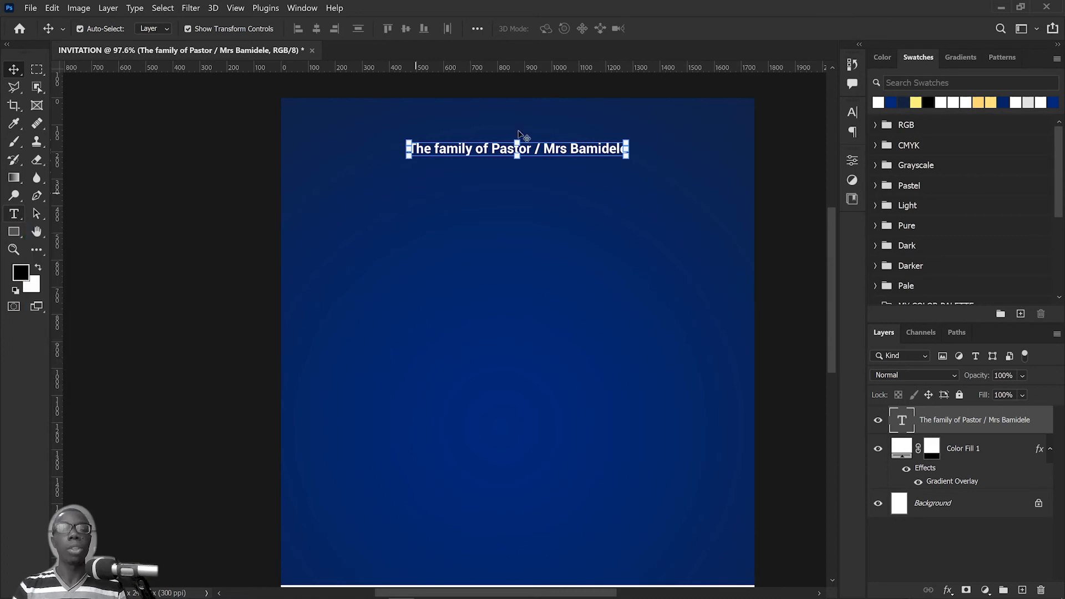
# Step: Duplicate the family line directly beneath itself and replace the copy's text with "Cordially invite you"
pyautogui.moveTo(598, 152); pyautogui.dragTo(598, 172)
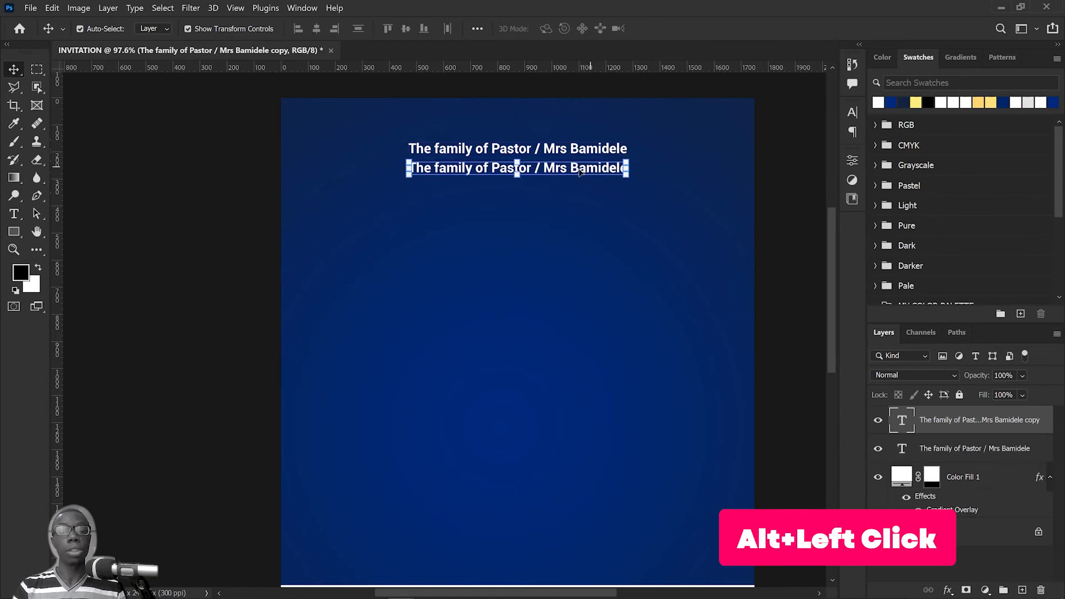
pyautogui.doubleClick(580, 169)
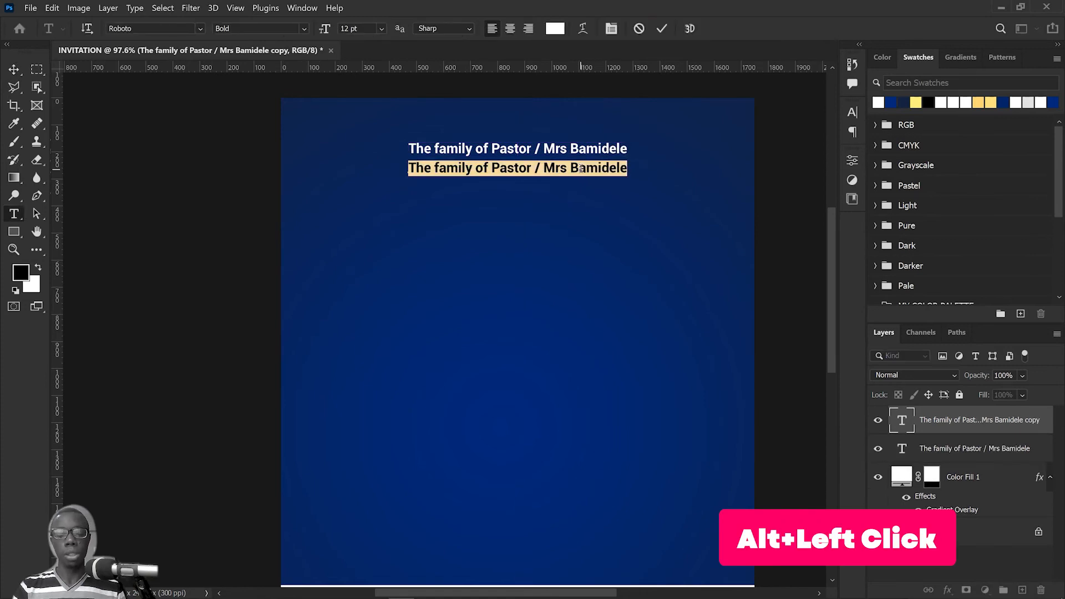
pyautogui.rightClick(581, 170)
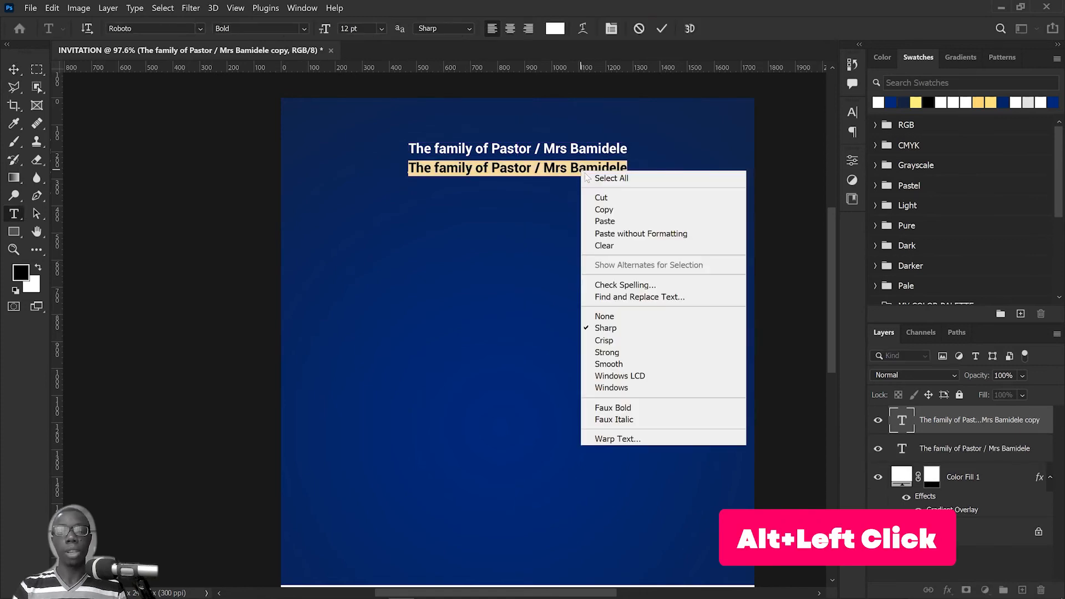
pyautogui.click(615, 222)
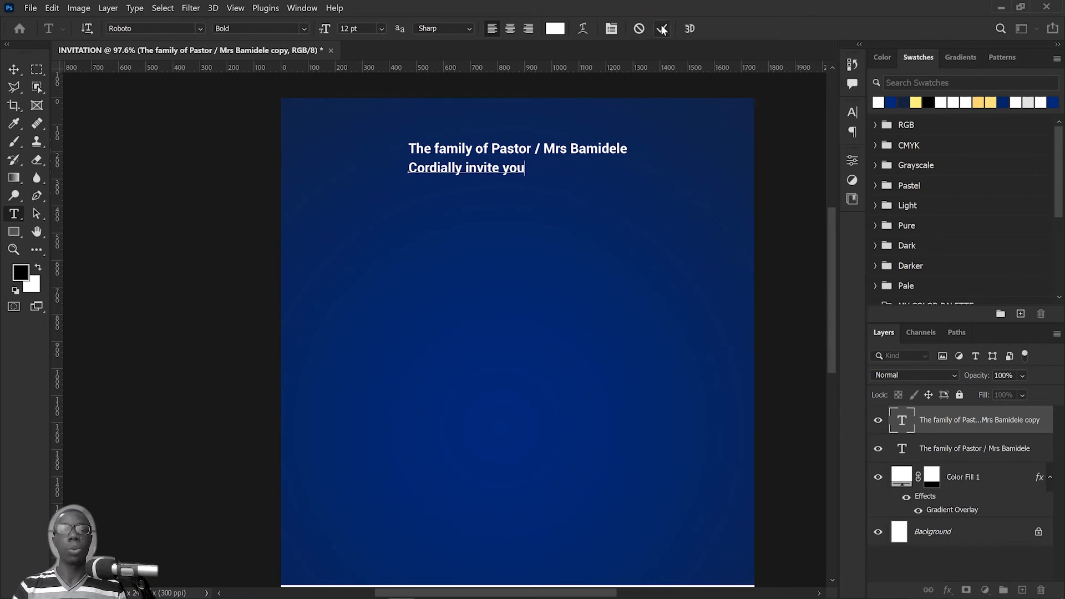
pyautogui.hotkey('ctrl', 'Return')
# Step: Center the "Cordially invite you" line under the family line and set its font to Attacks
pyautogui.press('v')
pyautogui.moveTo(477, 174); pyautogui.dragTo(531, 174)
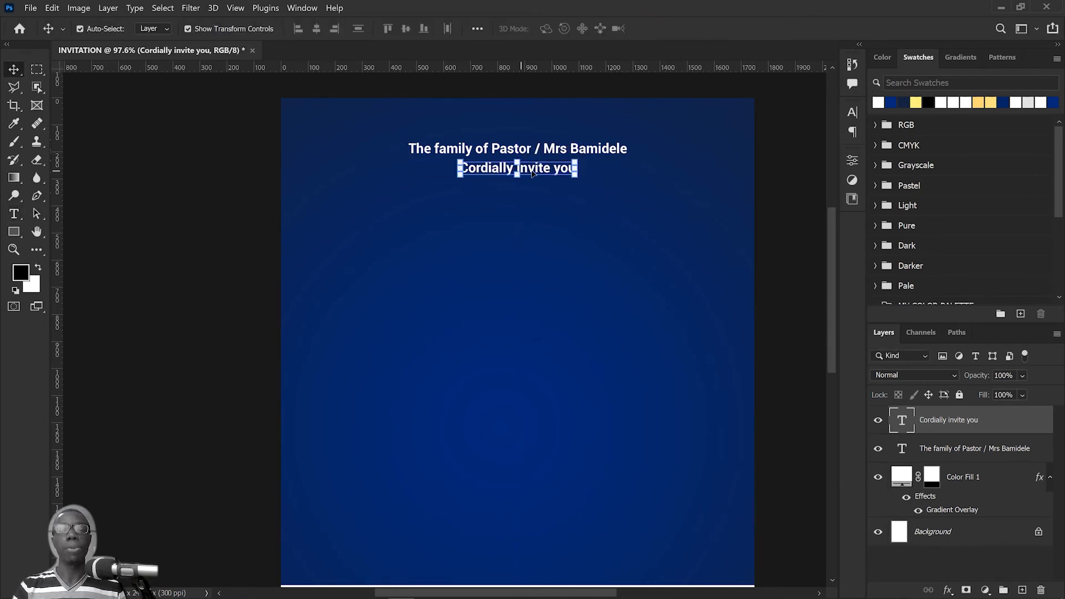
pyautogui.click(852, 113)
pyautogui.click(738, 133)
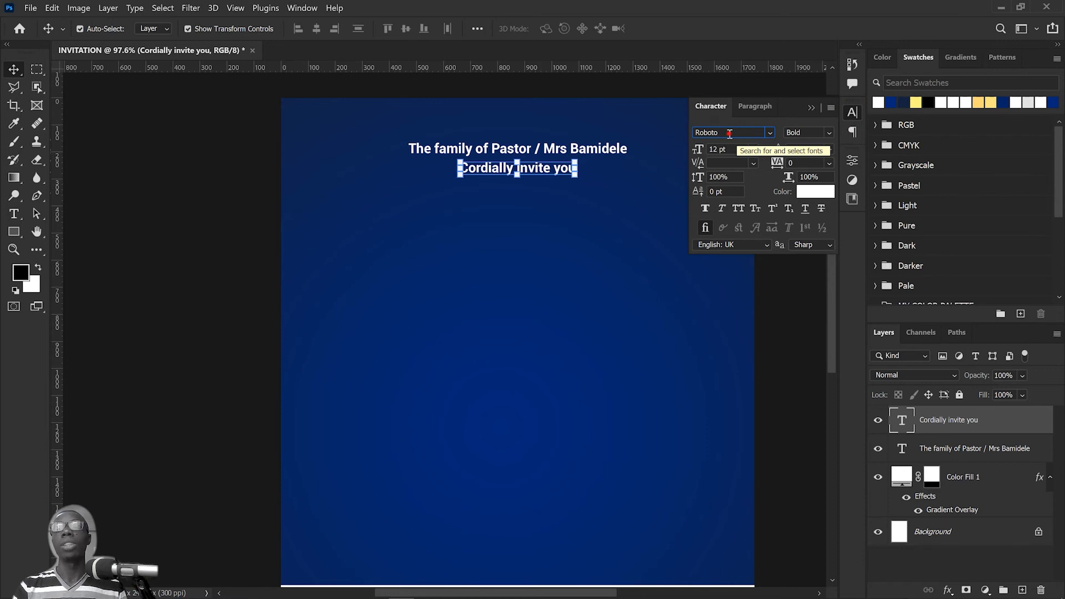
pyautogui.moveTo(729, 134); pyautogui.dragTo(644, 123)
pyautogui.click(770, 133)
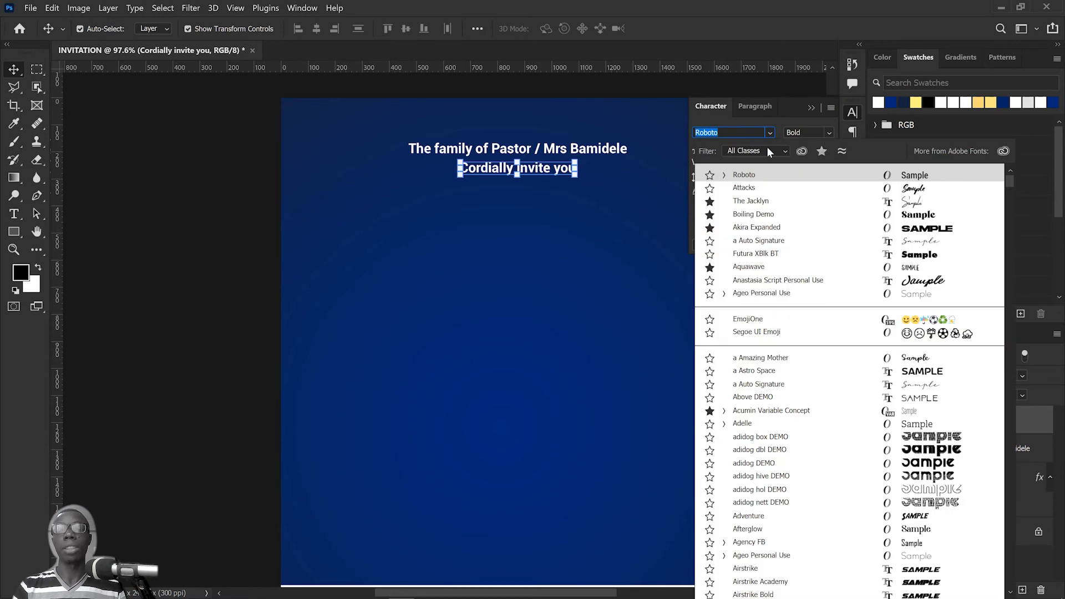
pyautogui.click(744, 188)
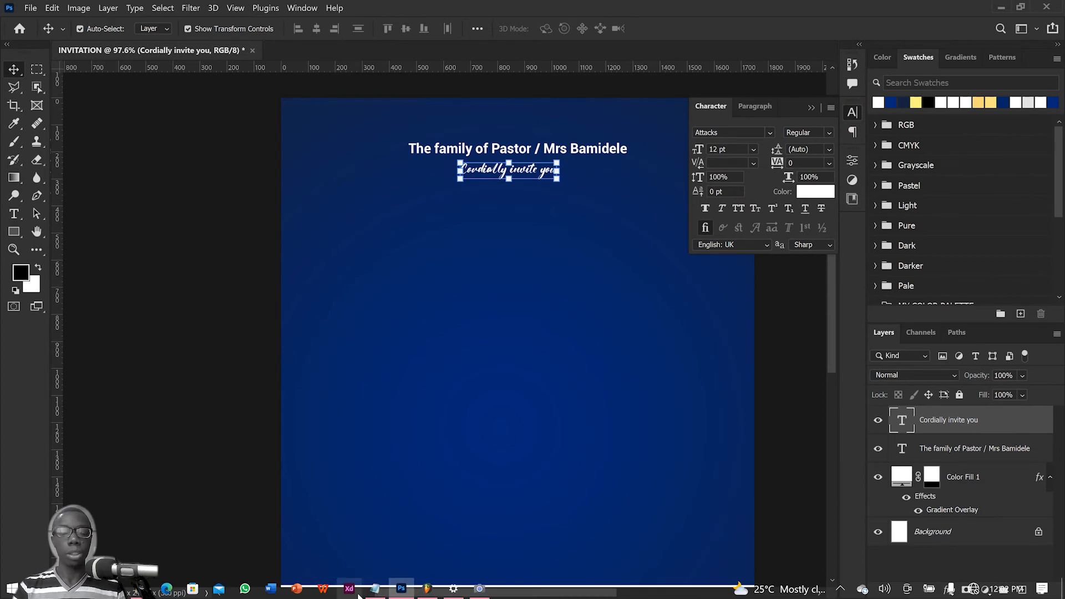
# Step: Copy the colour code fcf380 from the "Cordially invite you" line in the Notepad notes and return to Photoshop
pyautogui.click(375, 589)
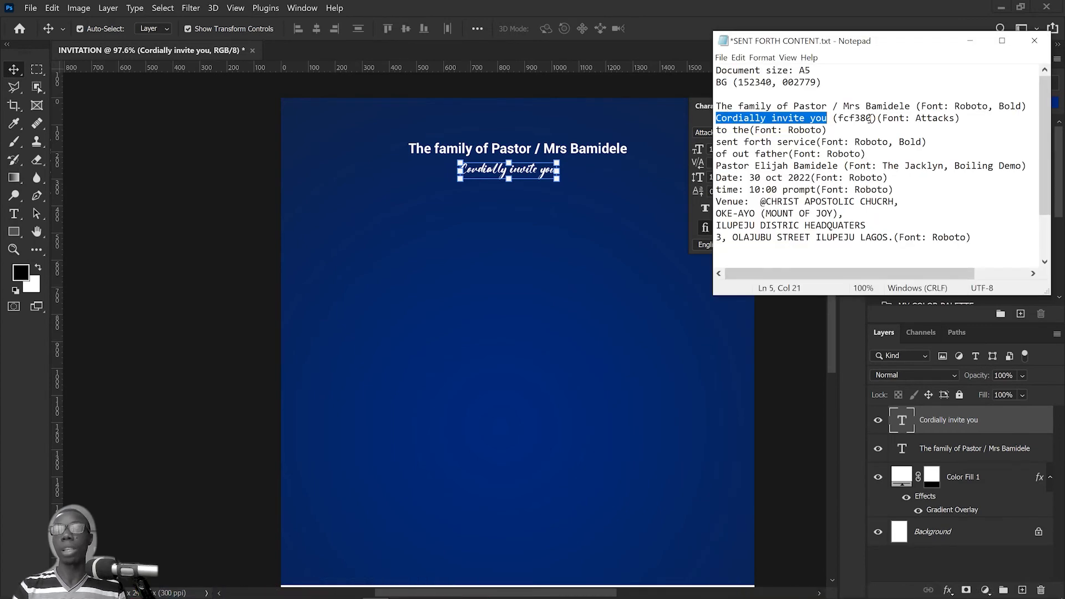
pyautogui.moveTo(871, 118); pyautogui.dragTo(837, 117)
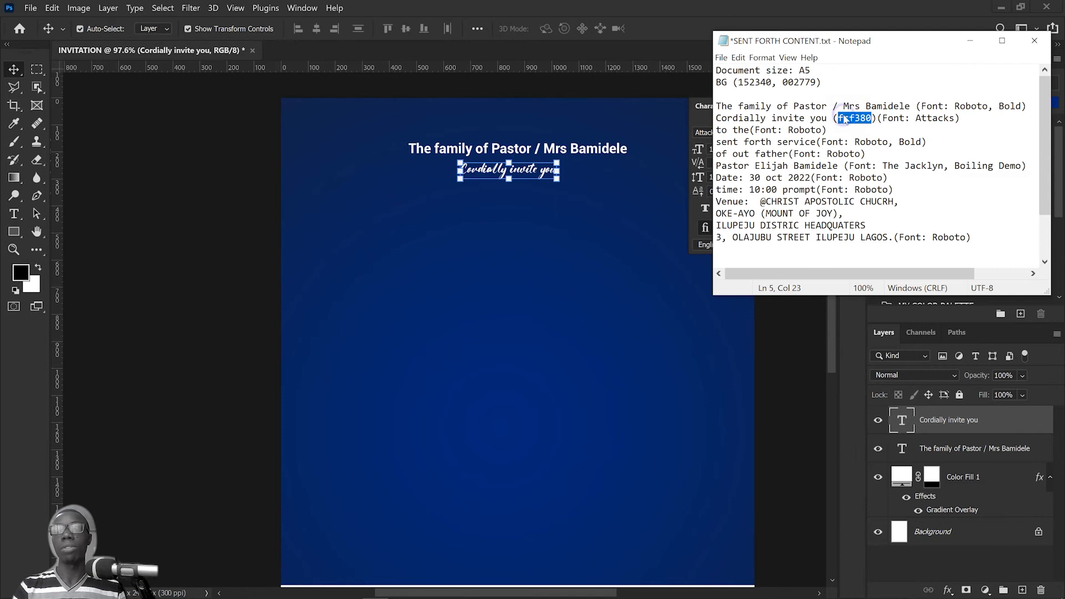
pyautogui.rightClick(844, 116)
pyautogui.click(870, 151)
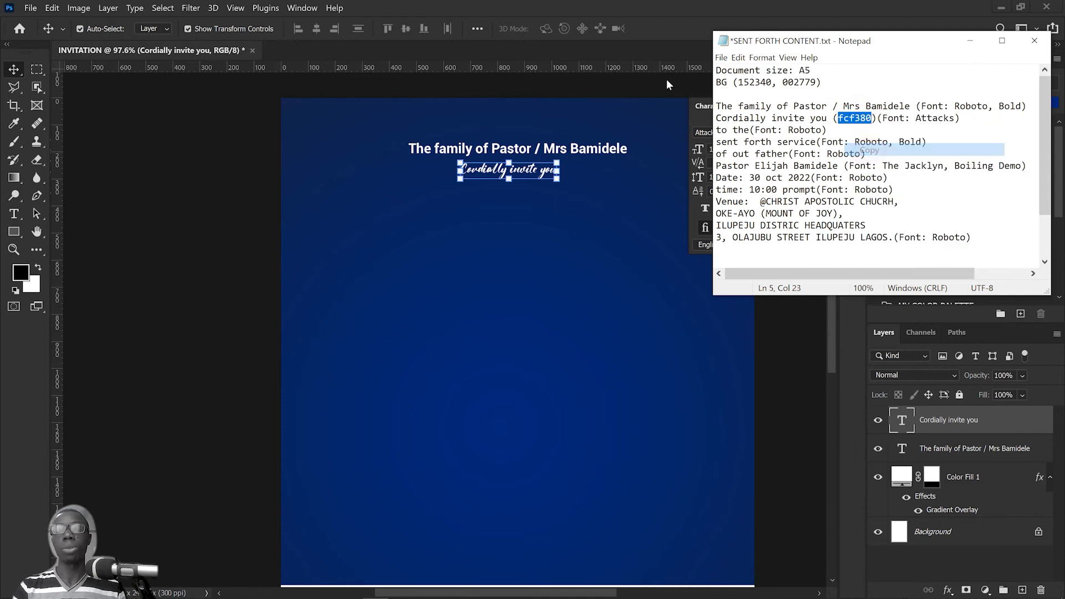
pyautogui.click(665, 14)
# Step: Set the text colour of the "Cordially invite you" line to the copied hex code fcf380
pyautogui.click(820, 190)
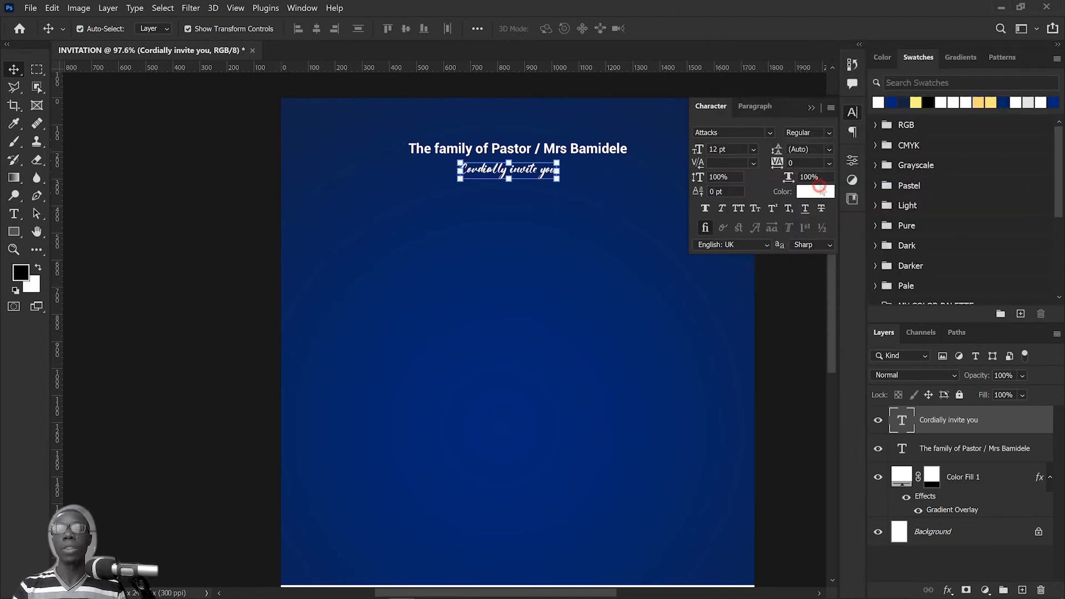
pyautogui.click(797, 440)
pyautogui.moveTo(797, 440); pyautogui.dragTo(756, 439)
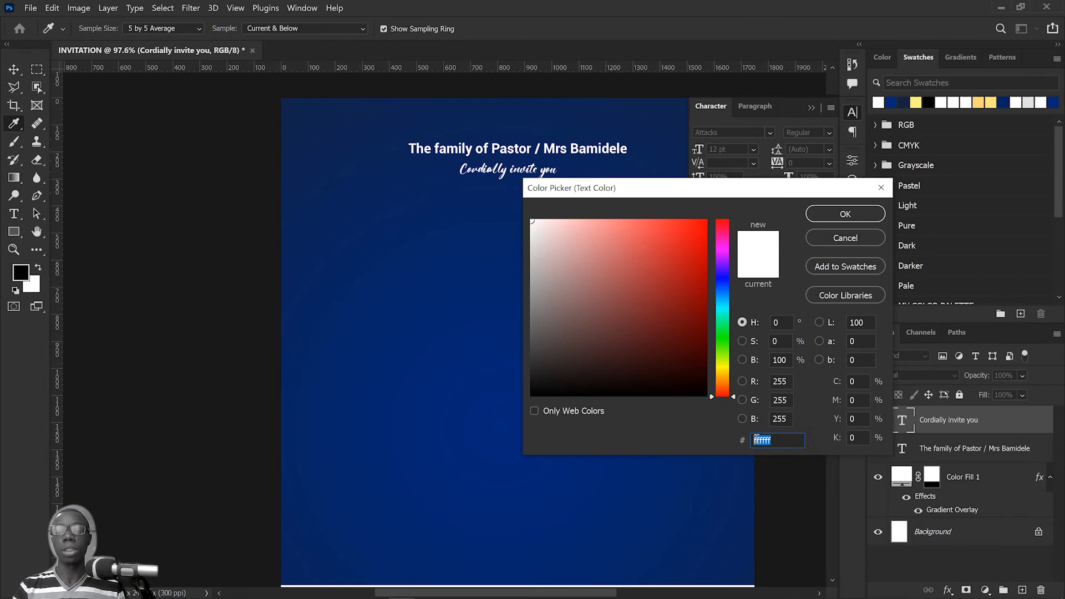
pyautogui.rightClick(780, 438)
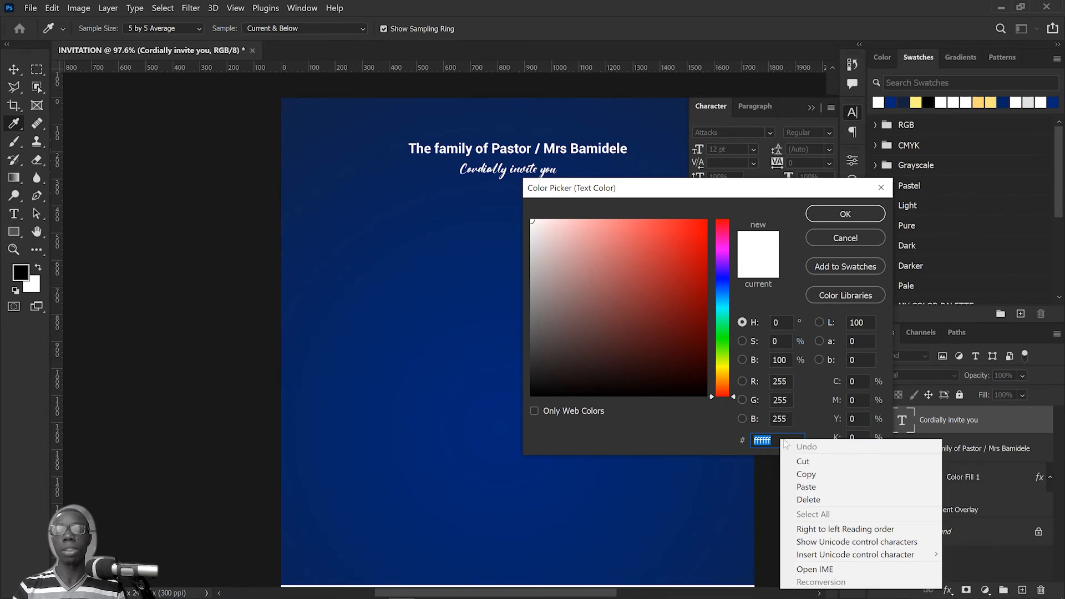
pyautogui.click(824, 487)
pyautogui.click(846, 214)
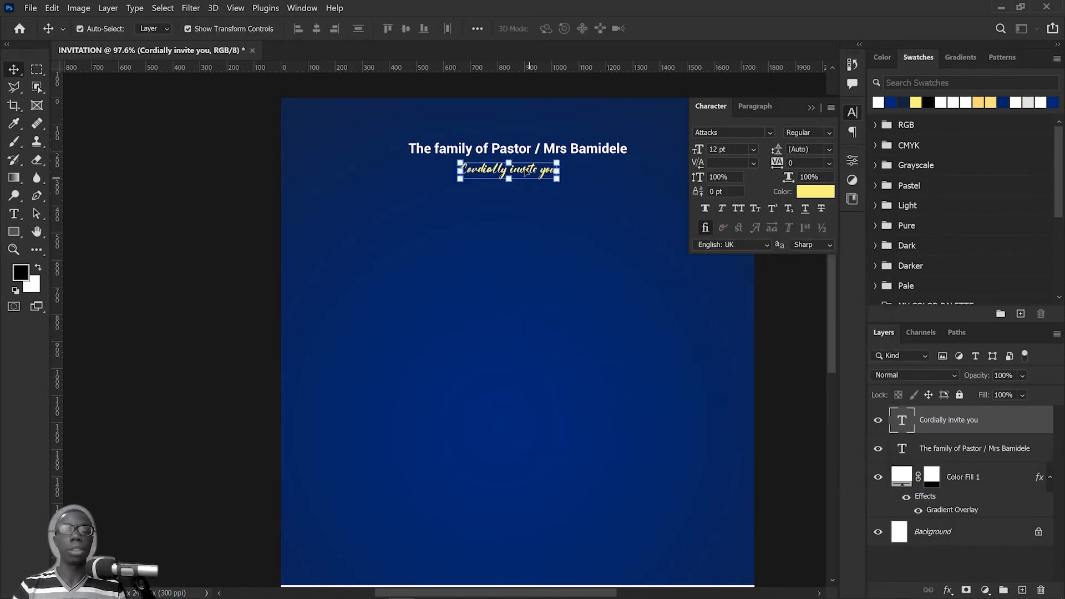
# Step: Enlarge the "Cordially invite you" line to about 13.51 pt and center it under the family line
pyautogui.moveTo(531, 171); pyautogui.dragTo(517, 183)
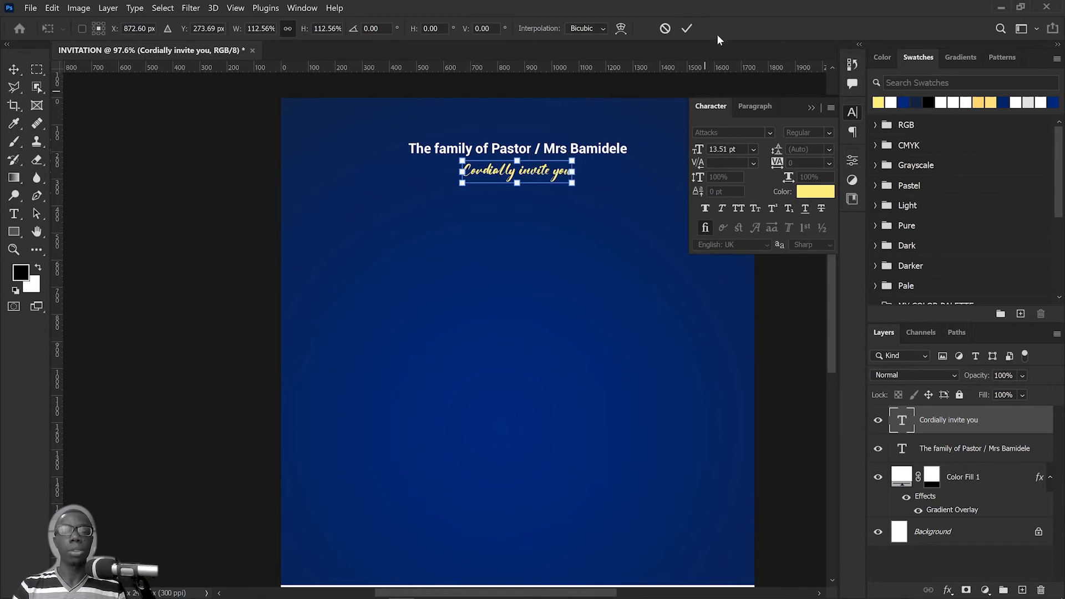
pyautogui.click(687, 28)
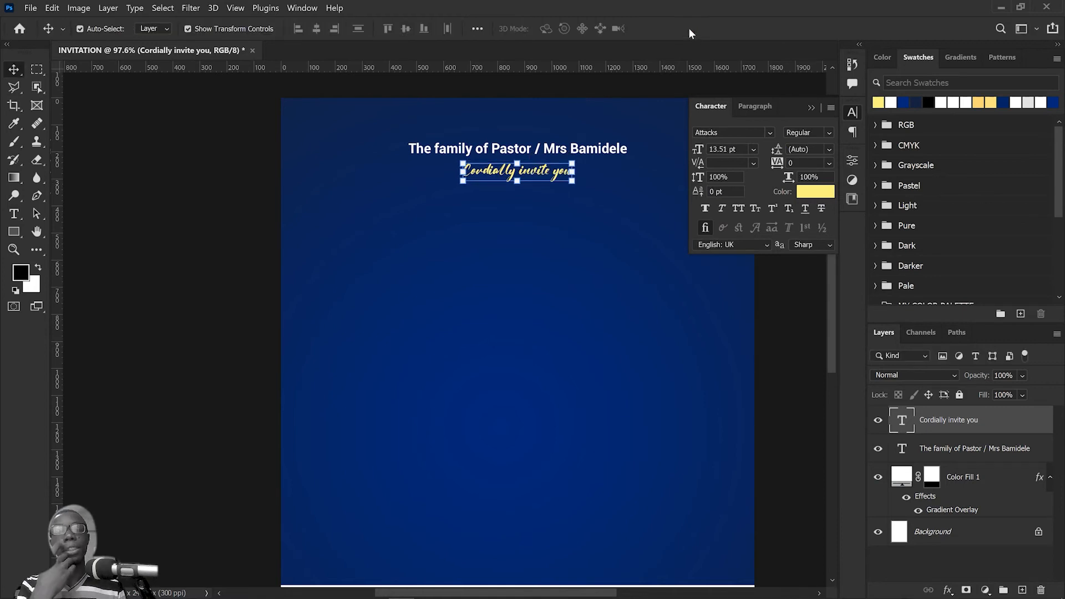
pyautogui.click(812, 108)
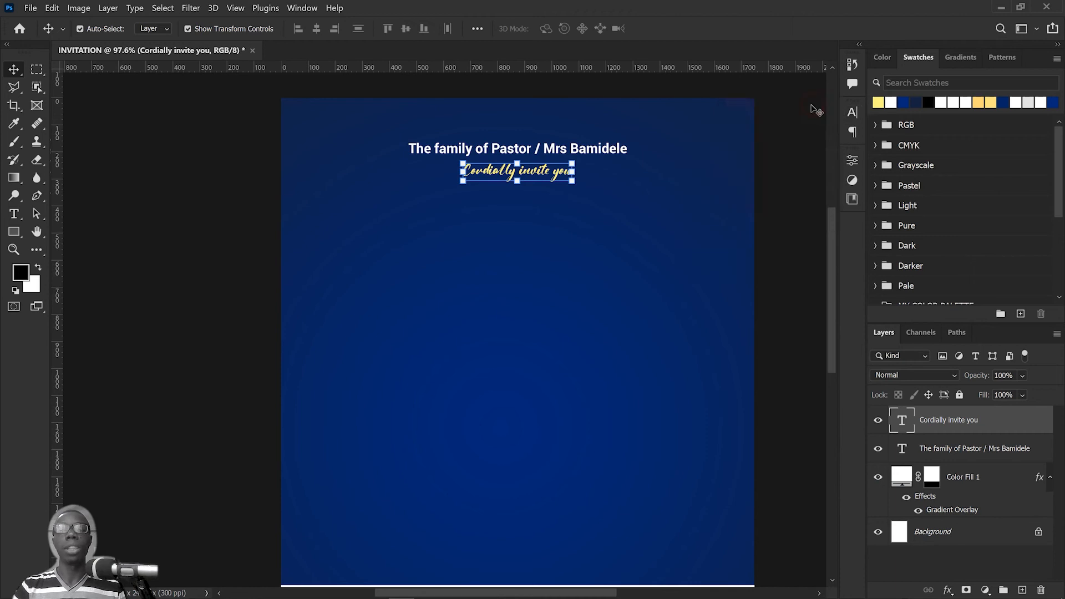
# Step: Draw a rectangle about 969 × 93 px beneath the "Cordially invite you" line and fill it with white
pyautogui.click(14, 232)
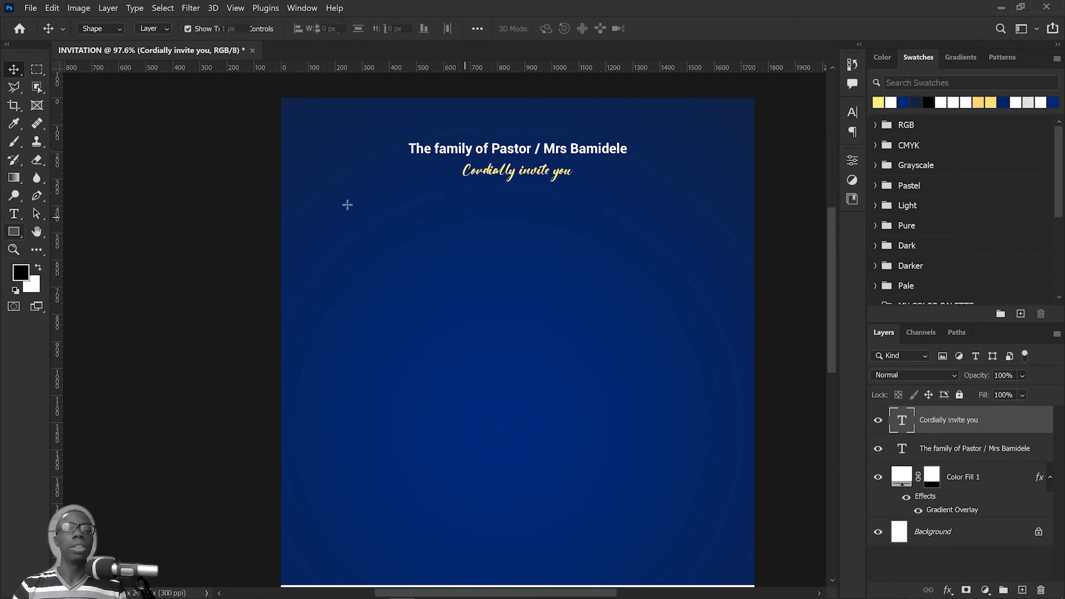
pyautogui.moveTo(341, 200); pyautogui.dragTo(605, 224)
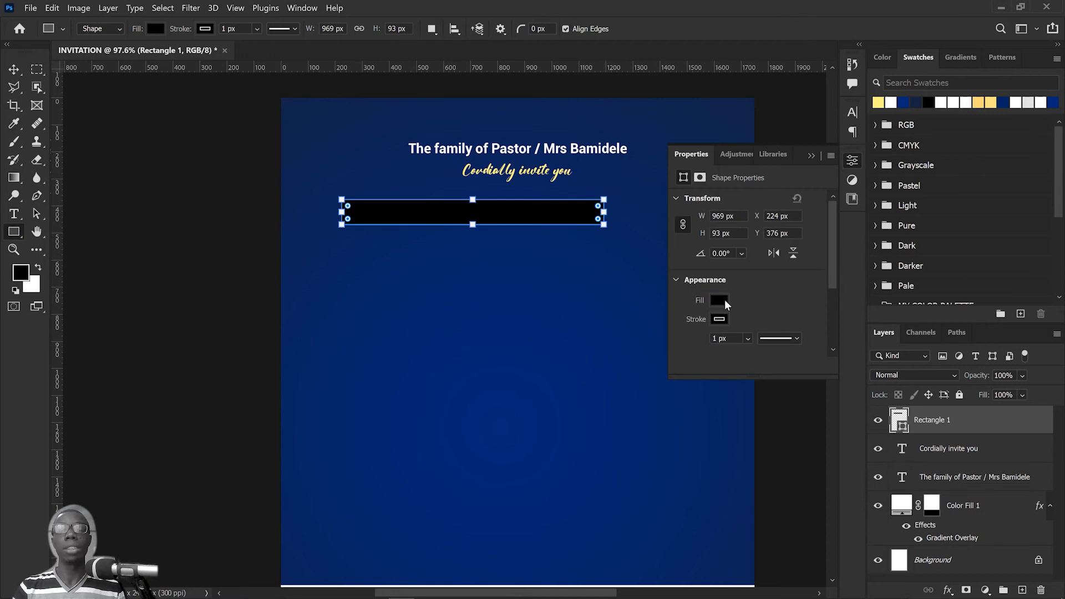
pyautogui.click(719, 302)
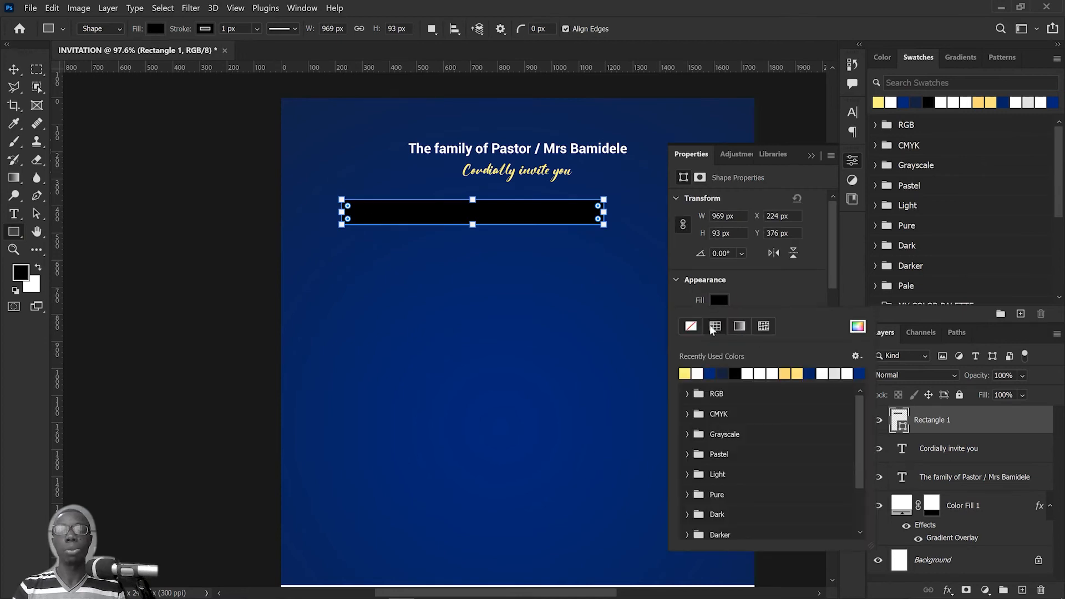
pyautogui.click(700, 372)
pyautogui.click(719, 300)
# Step: Remove the white bar's stroke and fully round its corners into a pill shape
pyautogui.click(719, 319)
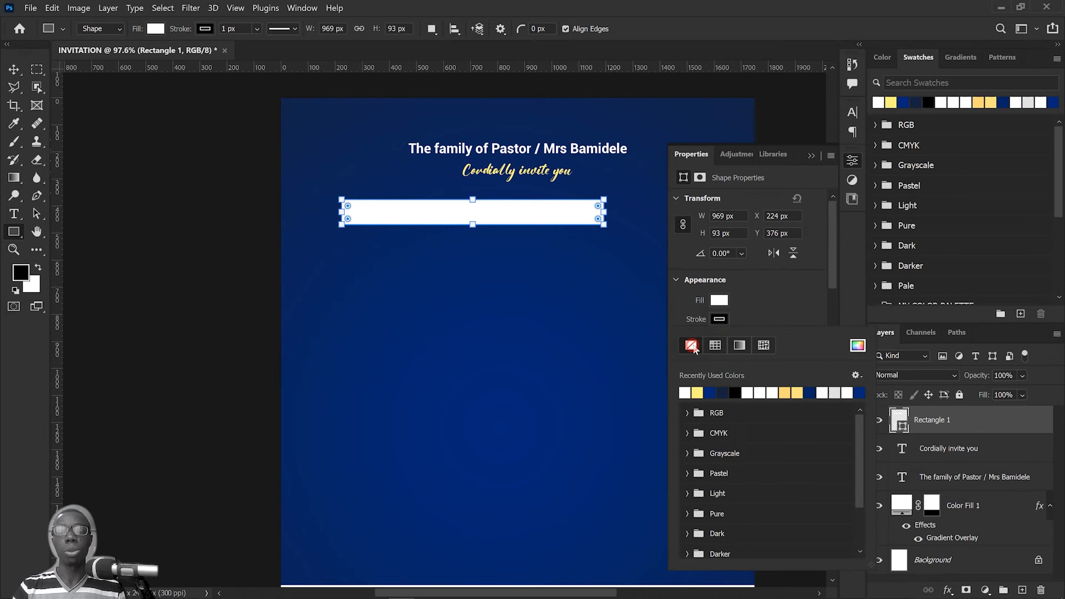
pyautogui.click(693, 347)
pyautogui.click(788, 298)
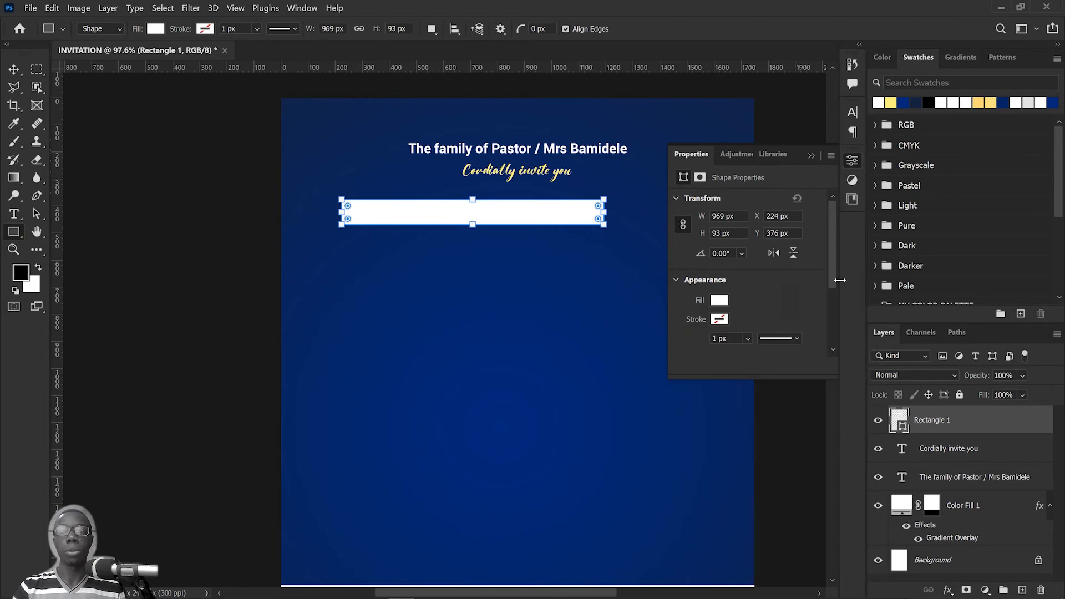
pyautogui.click(14, 69)
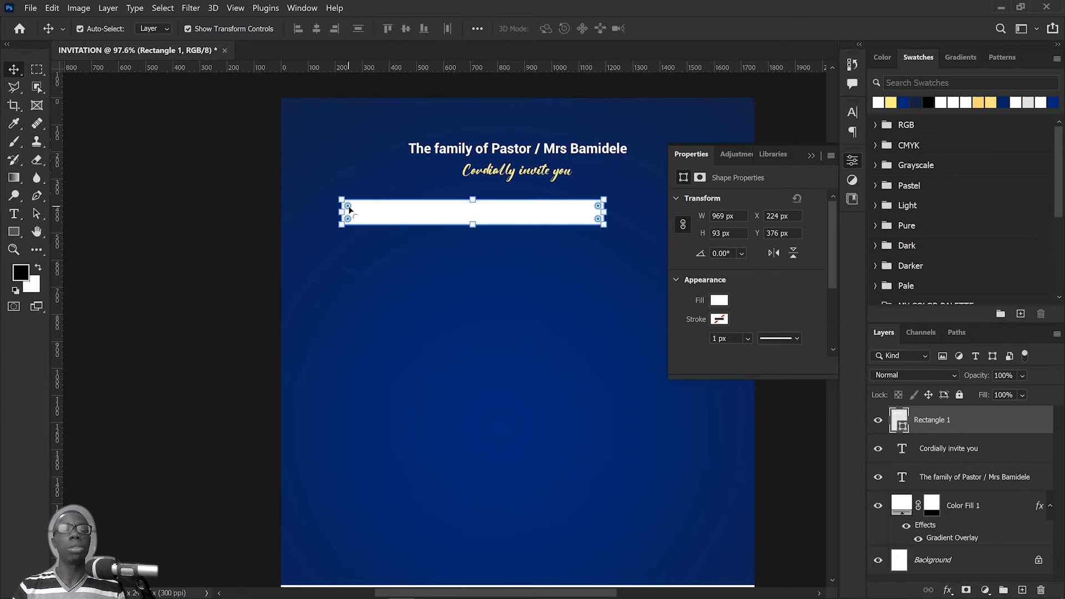
pyautogui.moveTo(349, 205); pyautogui.dragTo(438, 252)
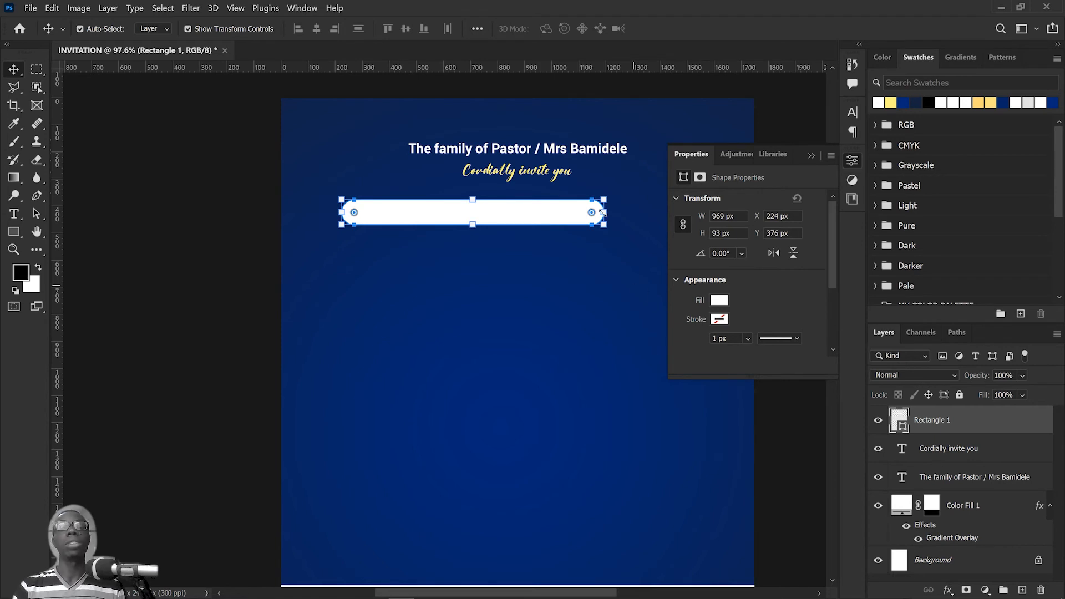
# Step: Draw a second rectangle about 184 × 54 px over the white bar's right end and fully round its corners
pyautogui.scroll(3, 600, 222)
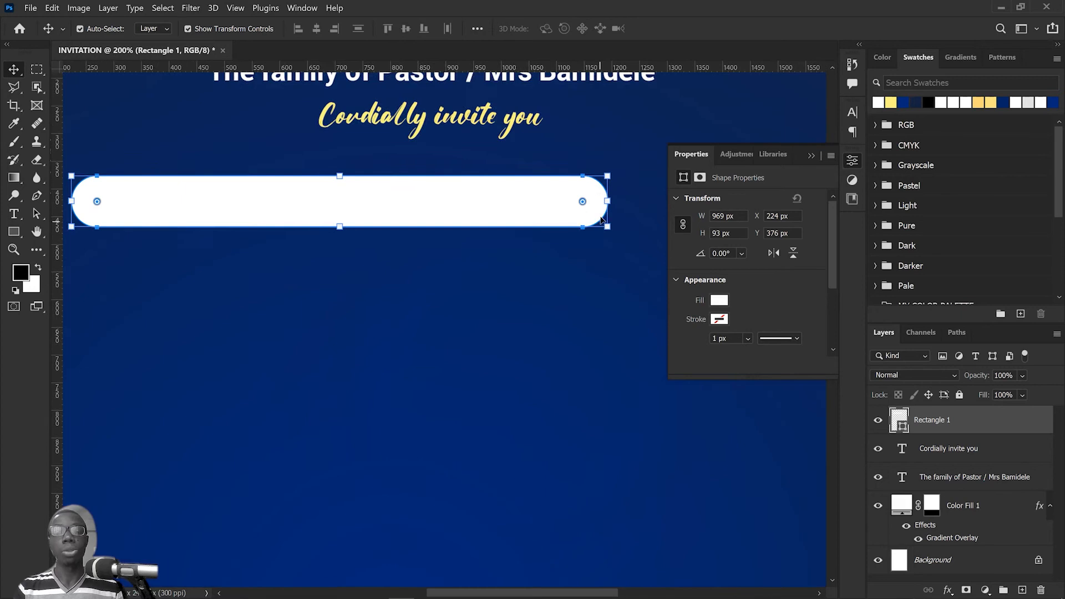
pyautogui.click(14, 231)
pyautogui.moveTo(527, 187); pyautogui.dragTo(629, 216)
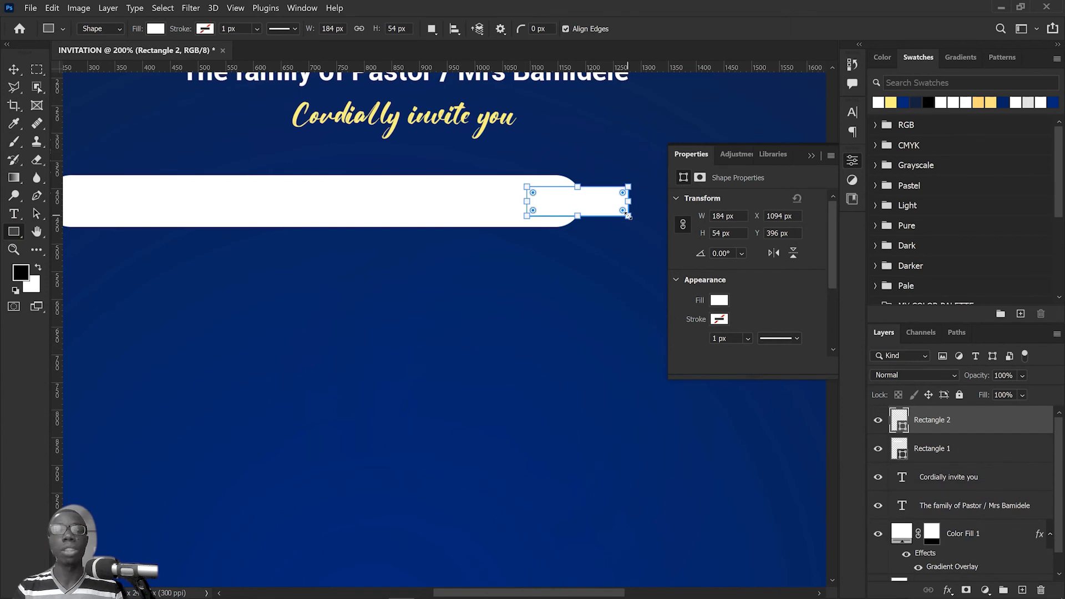
pyautogui.click(14, 70)
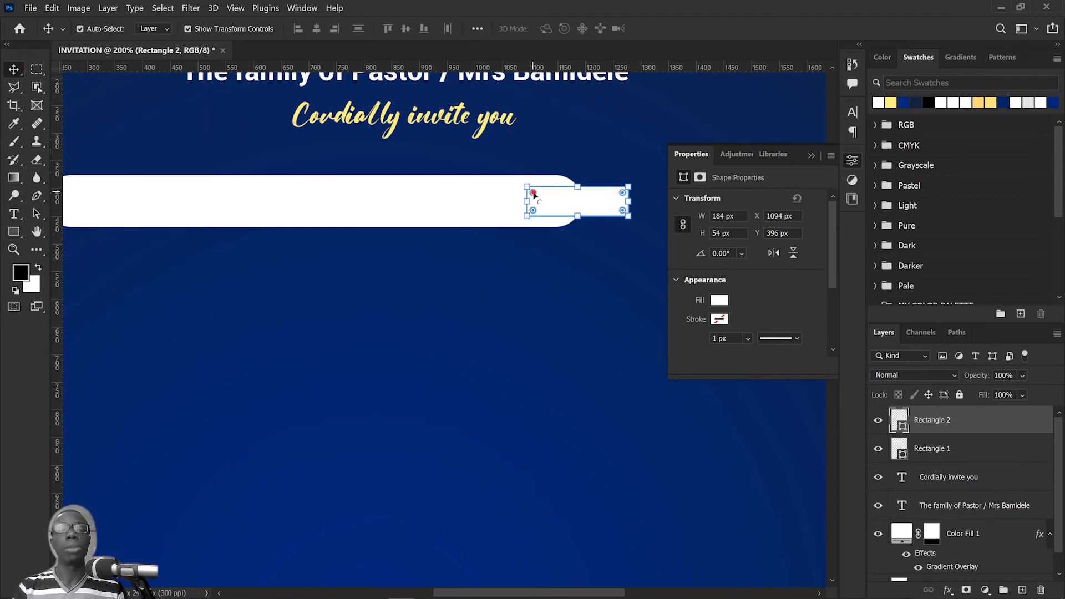
pyautogui.moveTo(533, 194); pyautogui.dragTo(606, 224)
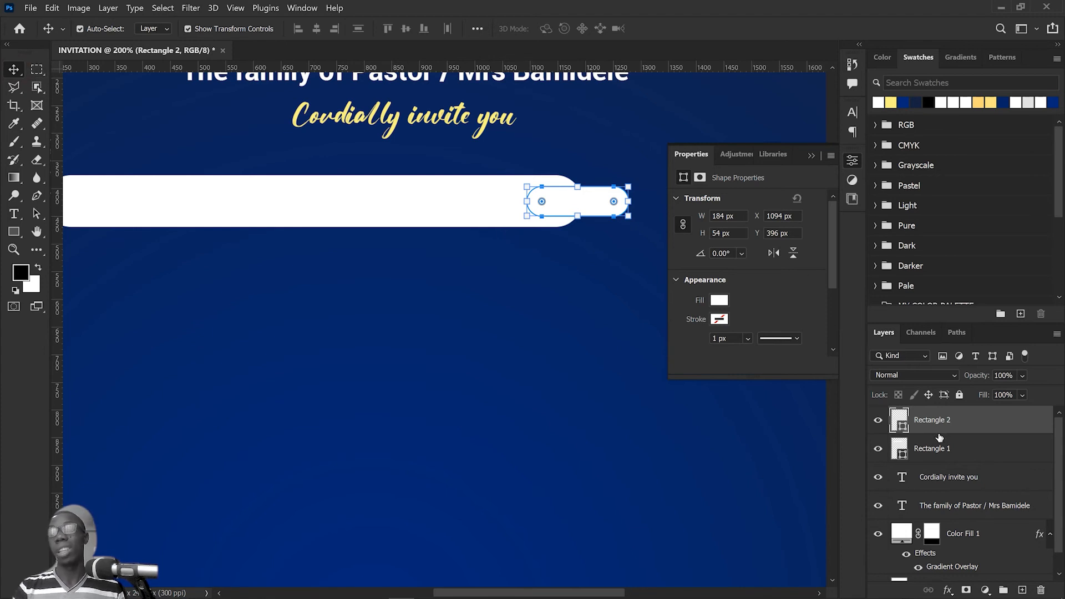
# Step: Add a Gradient Overlay to the small pill using the saved light gold gradient preset
pyautogui.click(948, 590)
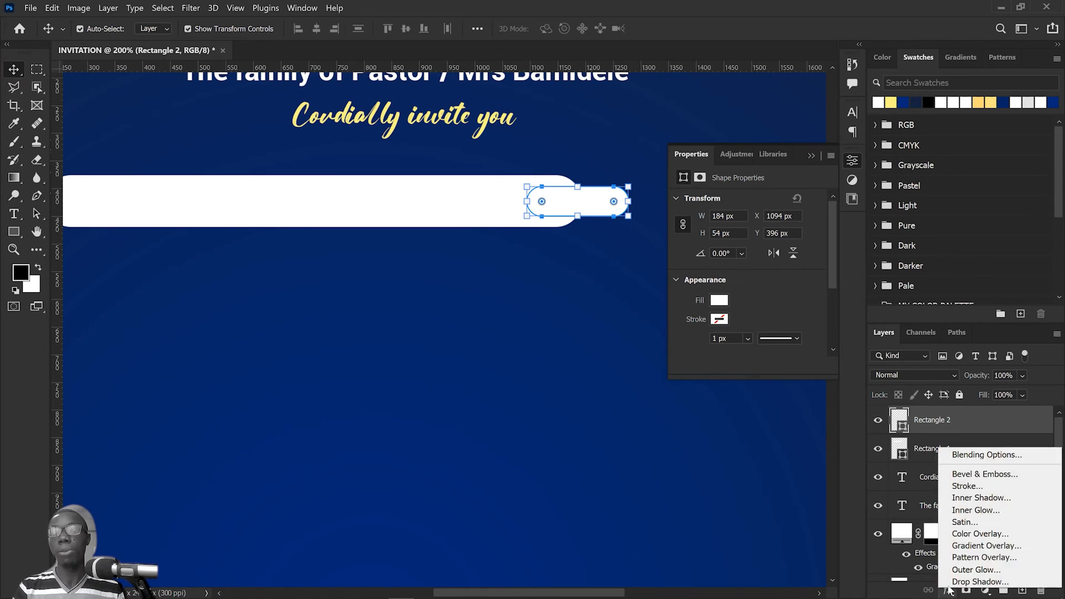
pyautogui.click(977, 547)
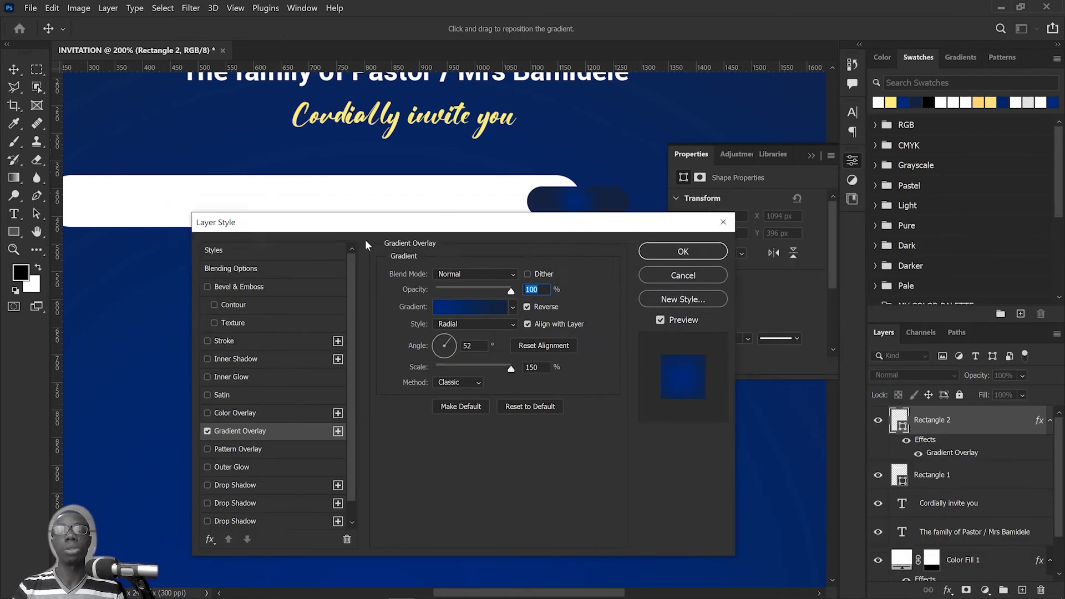
pyautogui.moveTo(365, 240); pyautogui.dragTo(369, 251)
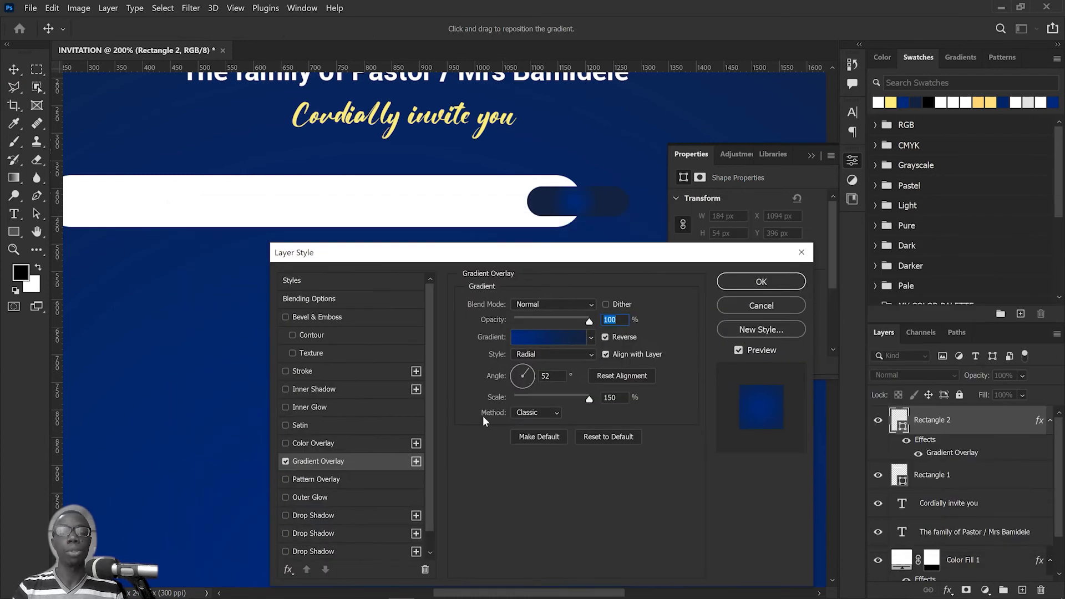
pyautogui.click(565, 335)
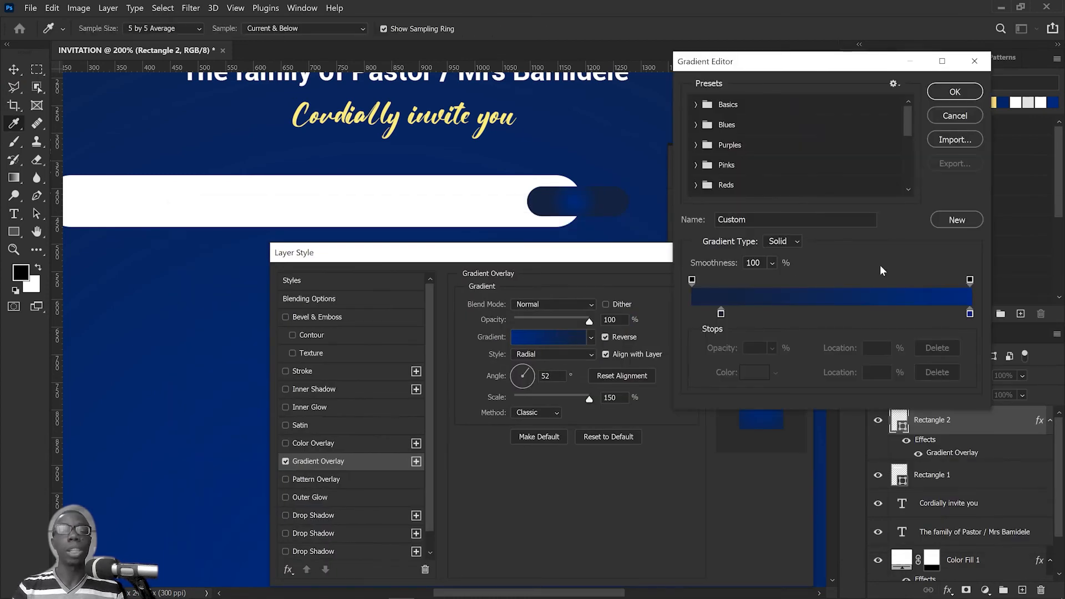
pyautogui.scroll(-5, 893, 132)
pyautogui.click(811, 186)
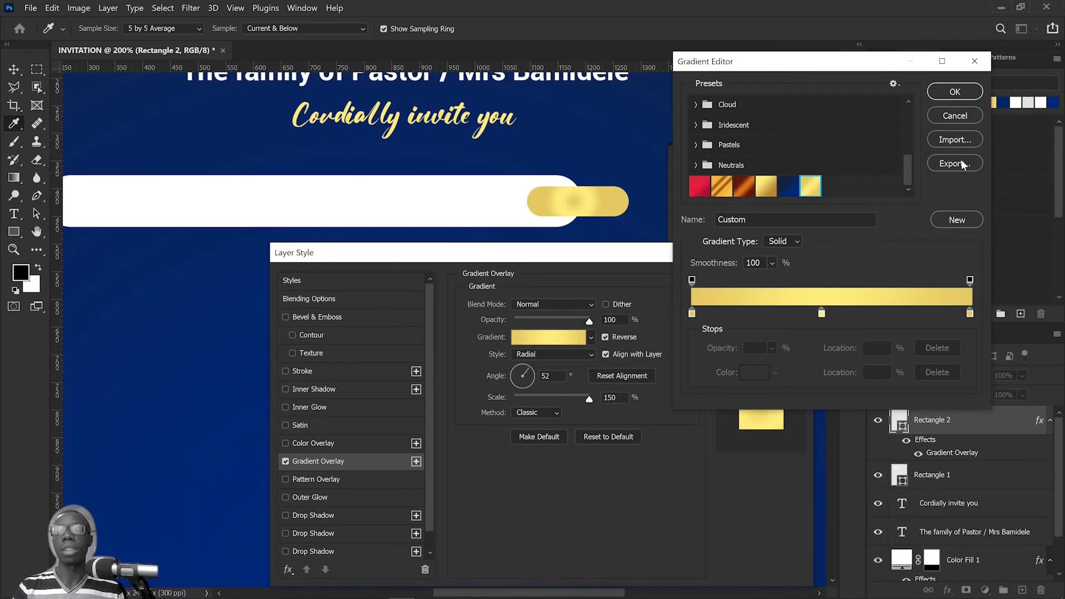
pyautogui.click(955, 92)
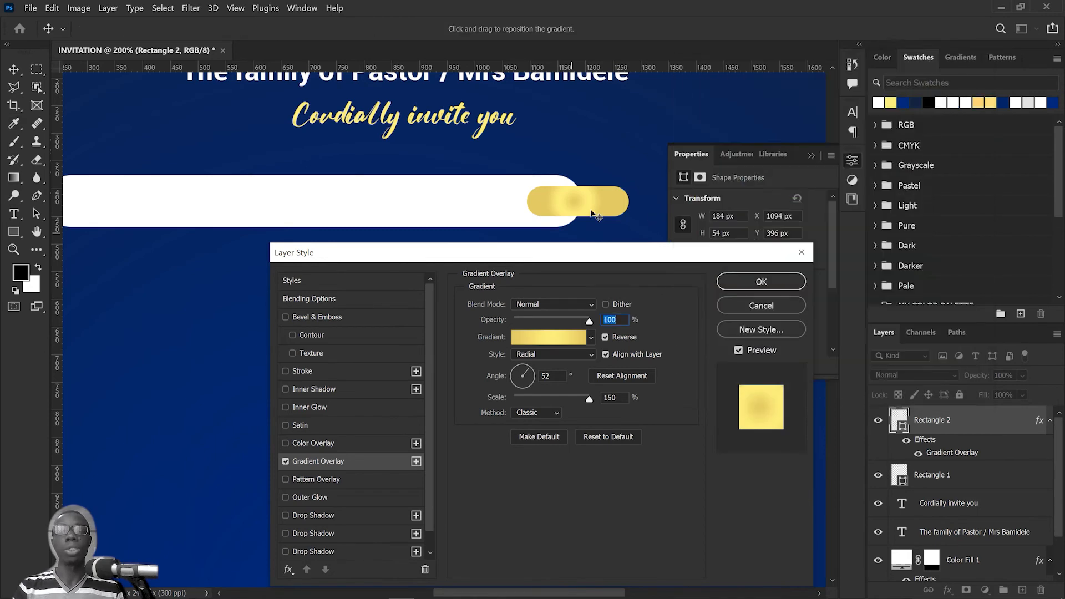
# Step: Change the small pill's gradient overlay style to Linear and apply the layer style
pyautogui.click(587, 354)
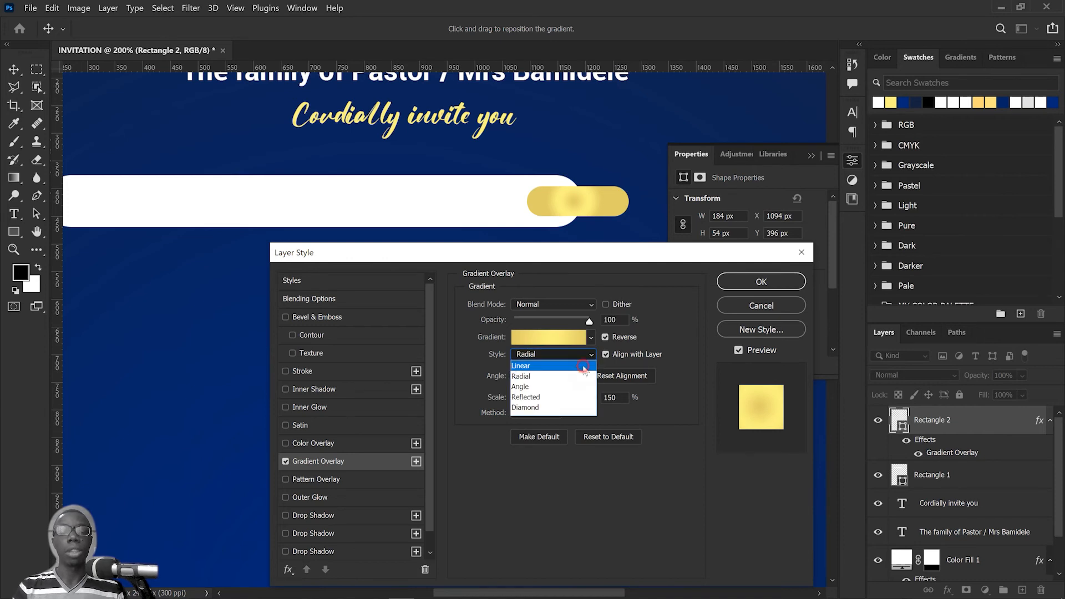
pyautogui.click(584, 367)
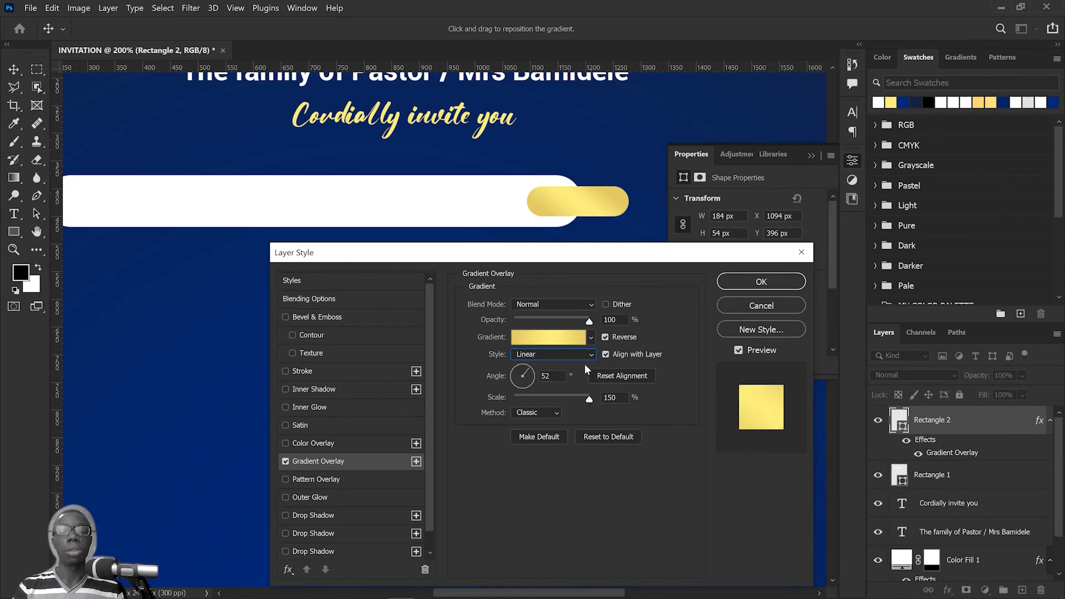
pyautogui.click(762, 282)
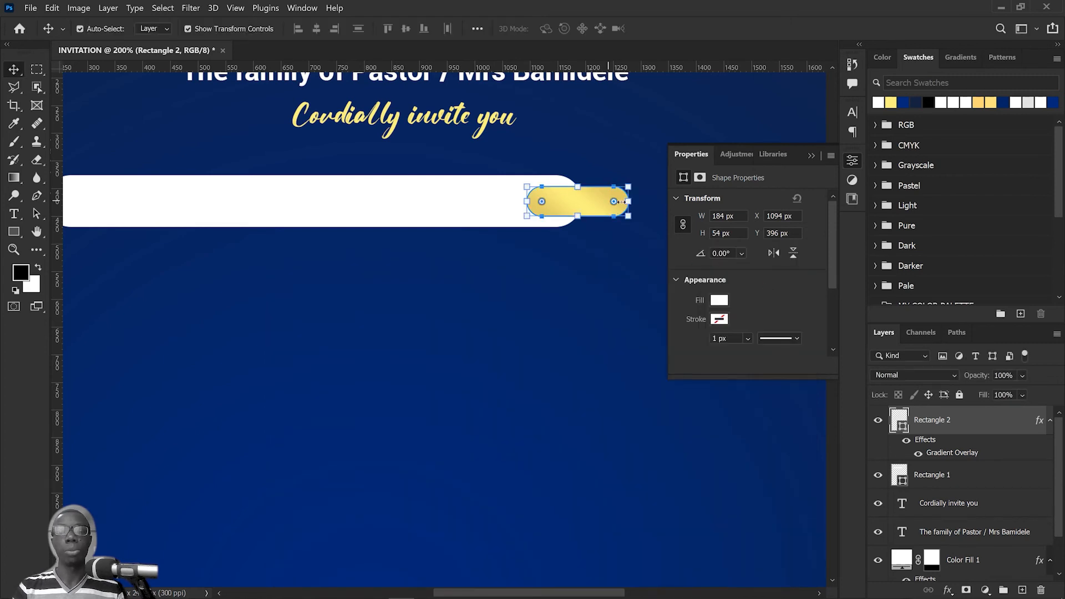
# Step: Narrow the gold pill to about 160 px wide, keeping it overlapping the white bar's right end, and deselect it
pyautogui.moveTo(630, 203); pyautogui.dragTo(575, 204)
pyautogui.press('Return')
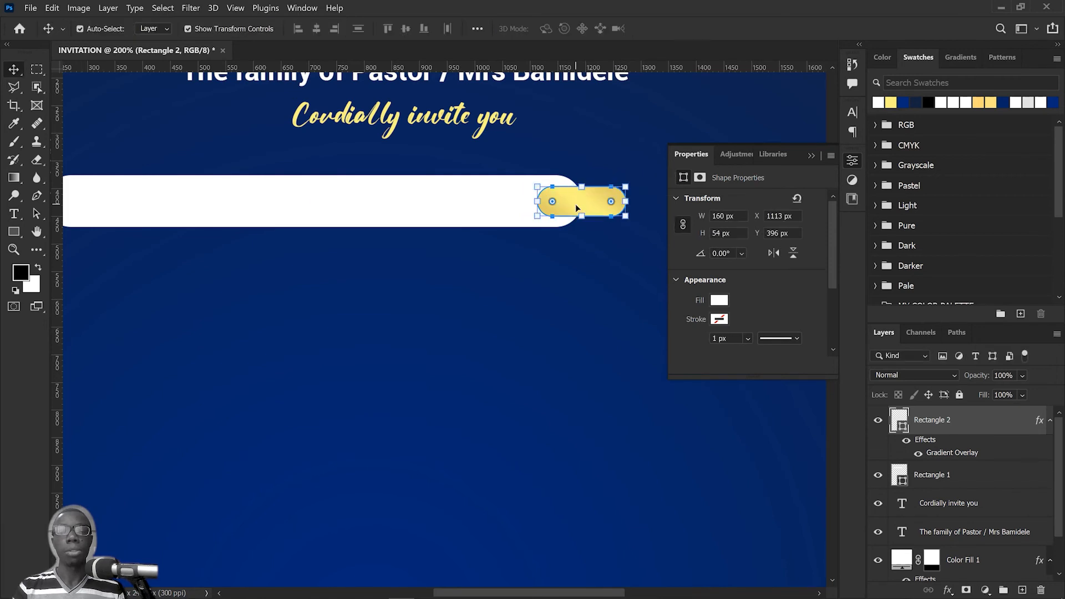
pyautogui.click(604, 311)
pyautogui.scroll(-2, 596, 286)
pyautogui.scroll(-2, 596, 286)
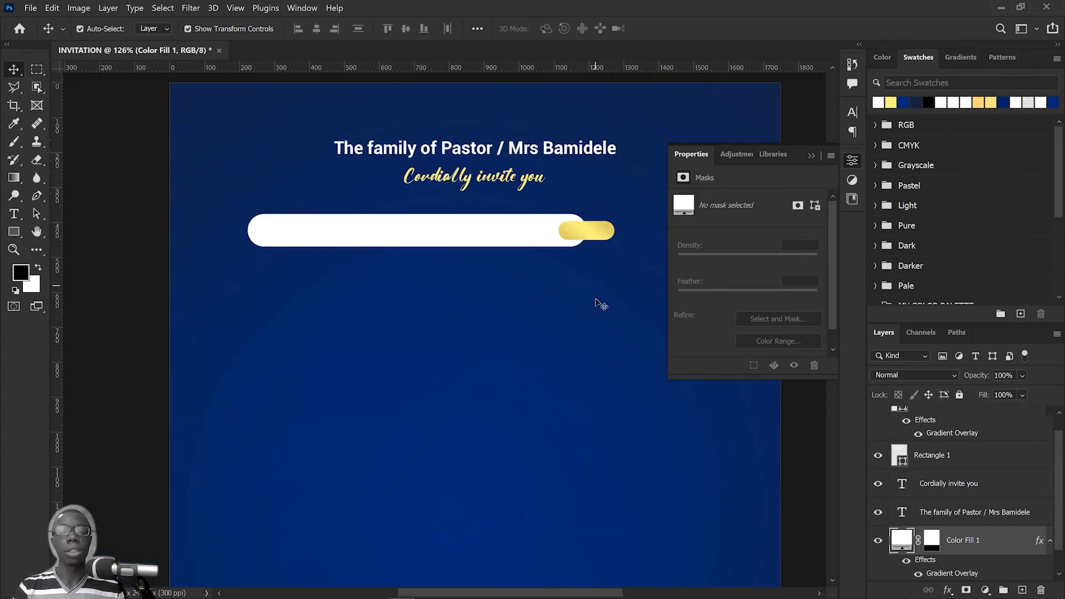
# Step: Duplicate the family heading below the white bar and replace the copy's text with "to the"
pyautogui.scroll(2, 599, 295)
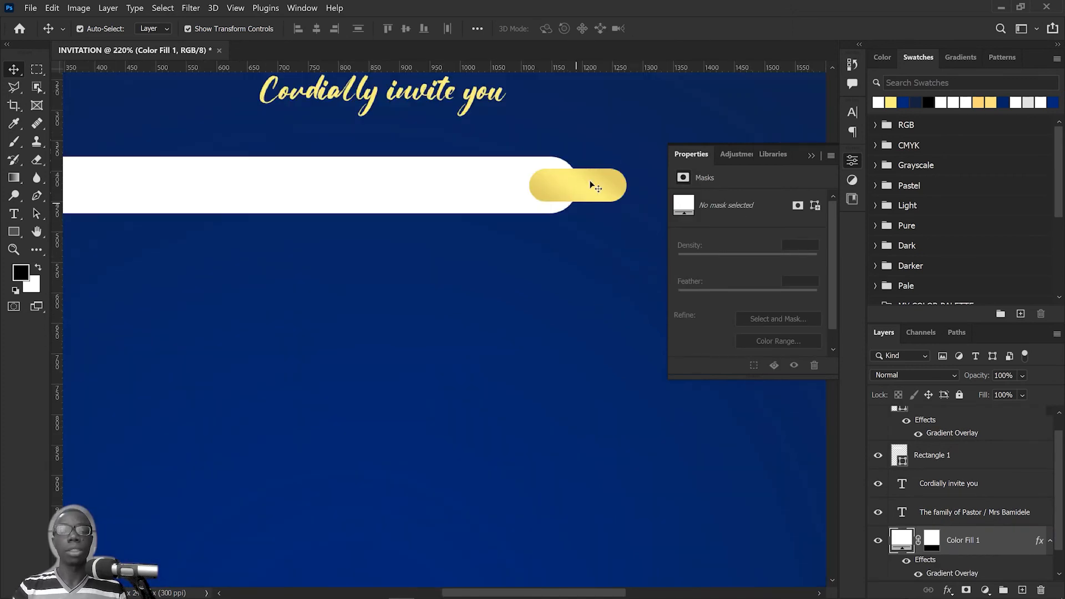
pyautogui.scroll(-3, 495, 136)
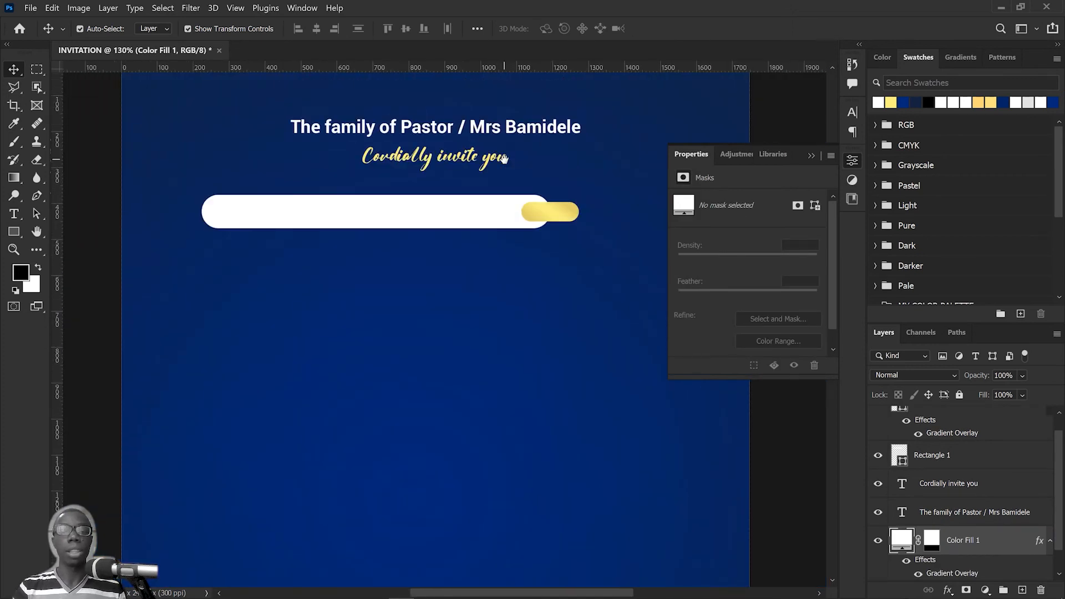
pyautogui.click(538, 130)
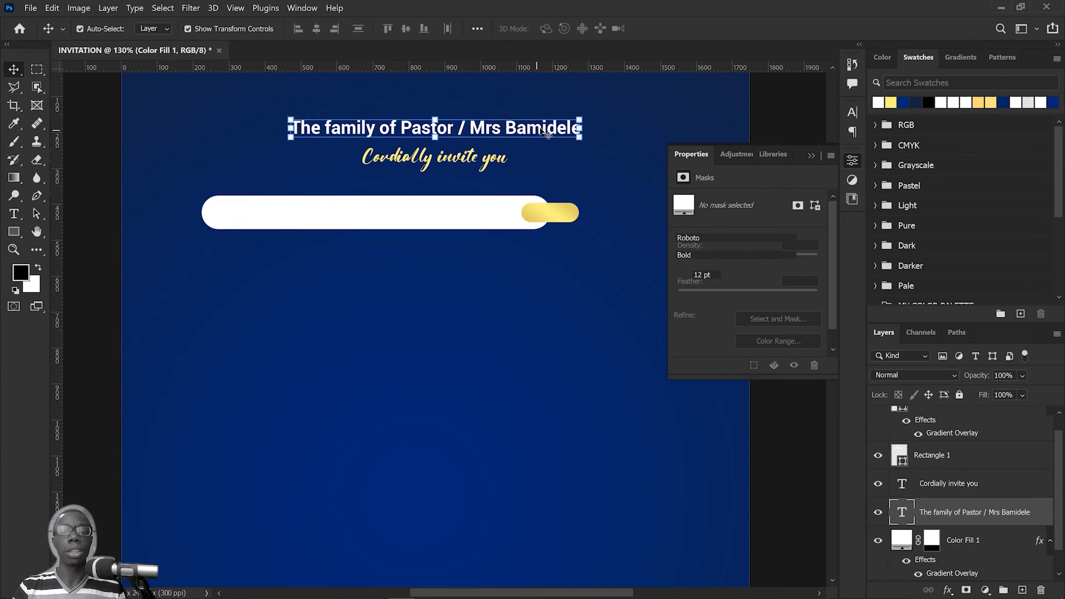
pyautogui.moveTo(543, 134); pyautogui.dragTo(564, 267)
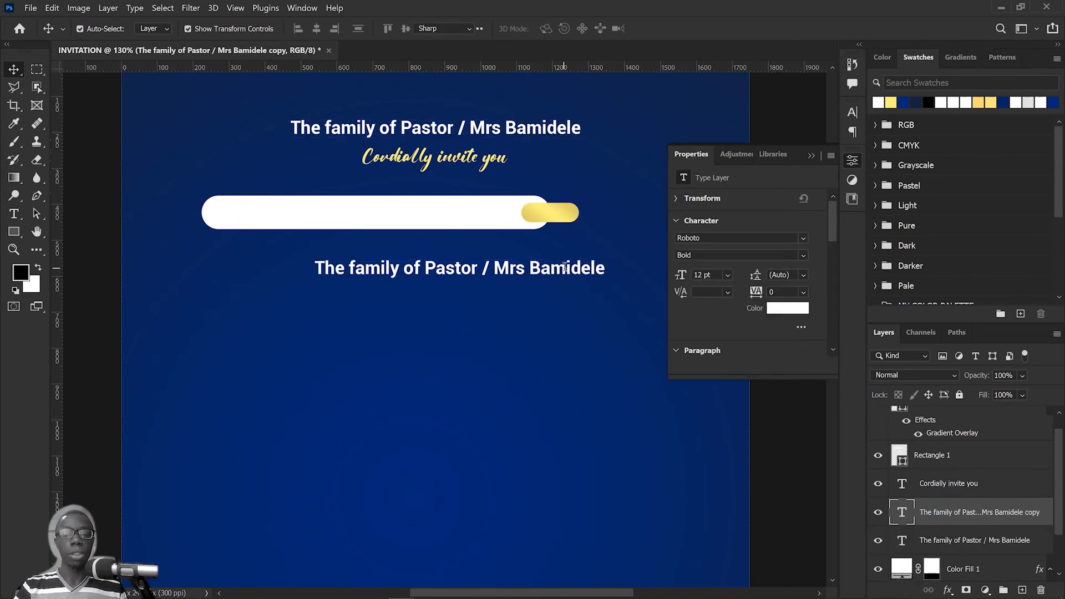
pyautogui.doubleClick(564, 267)
pyautogui.press('Left')
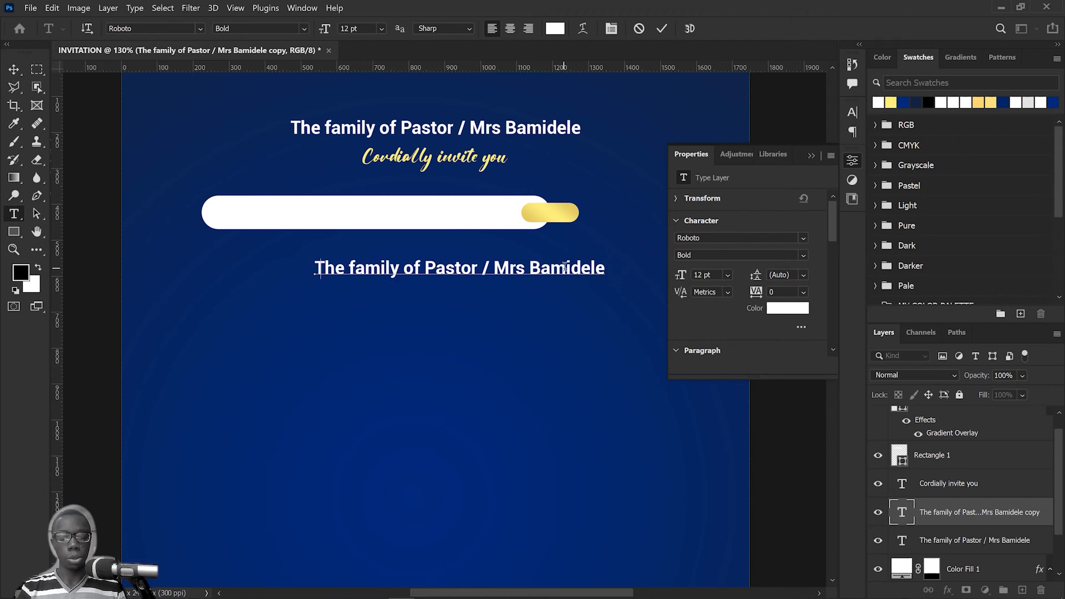
pyautogui.hotkey('ctrl', 'a')
pyautogui.write('to the')
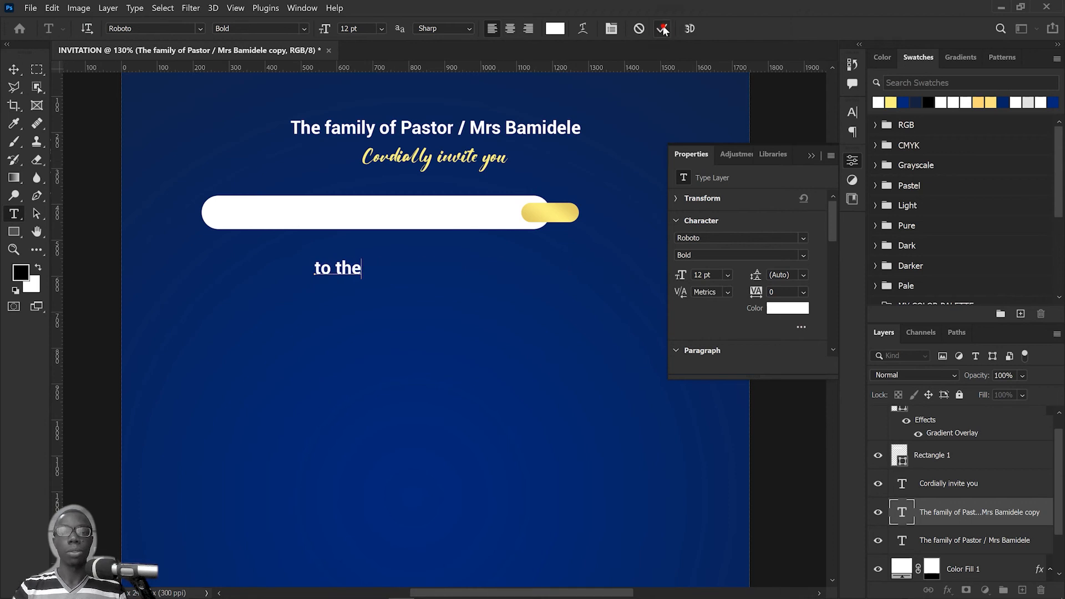
pyautogui.press('ctrl')
pyautogui.hotkey('ctrl', 'Return')
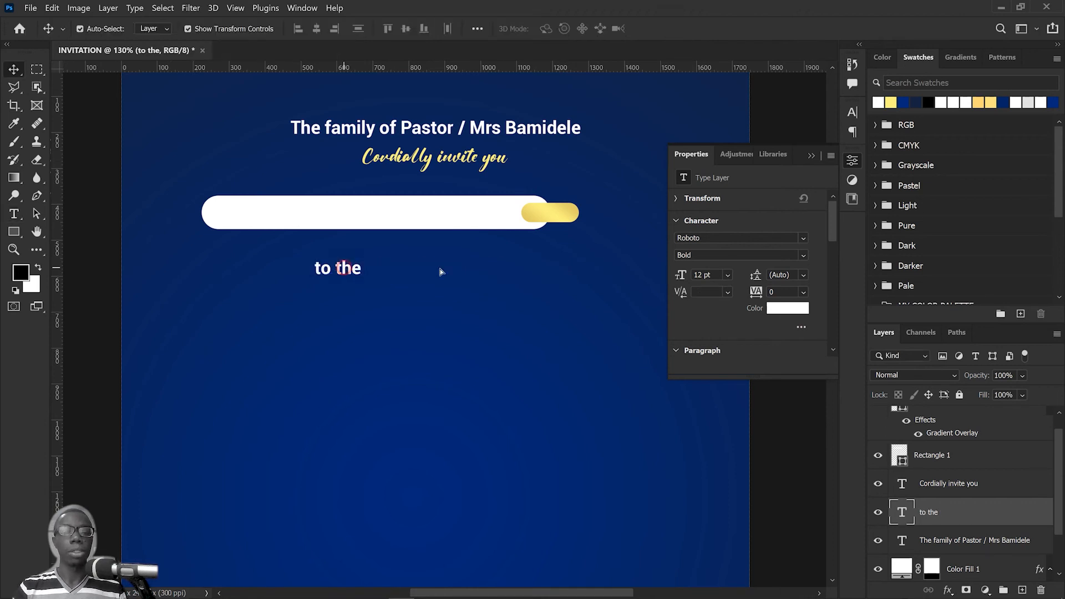
# Step: Place the "to the" text over the gold pill, stack its layer above the pill's layer and colour it black
pyautogui.moveTo(340, 274); pyautogui.dragTo(549, 220)
pyautogui.moveTo(975, 519); pyautogui.dragTo(961, 412)
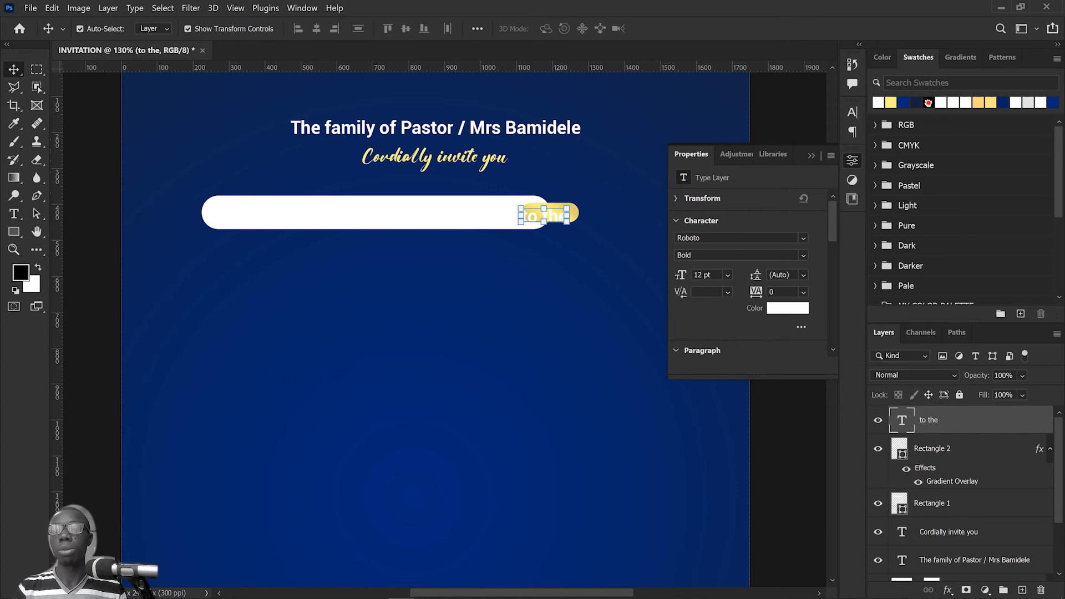
pyautogui.hotkey('alt', 'BackSpace')
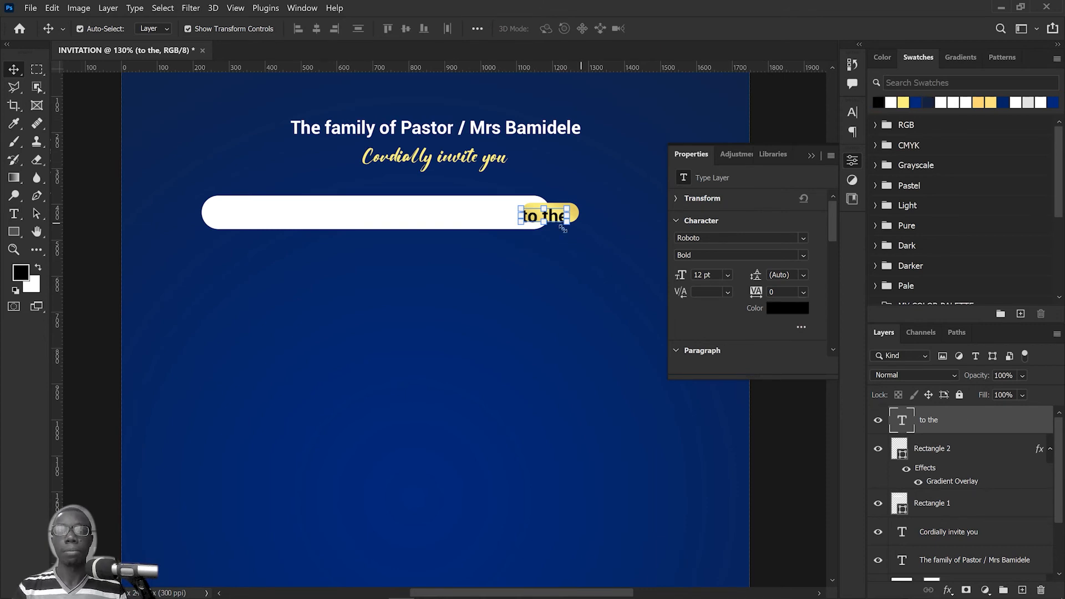
pyautogui.scroll(3, 568, 233)
pyautogui.moveTo(550, 208); pyautogui.dragTo(562, 202)
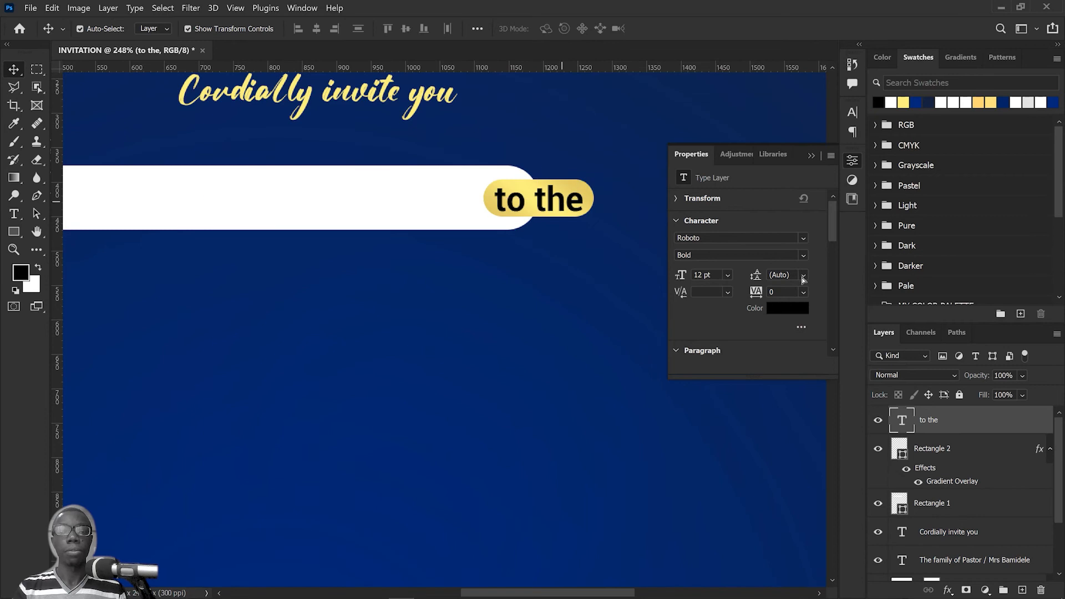
# Step: Try a 6 pt font size on the "to the" text and undo the change
pyautogui.click(854, 112)
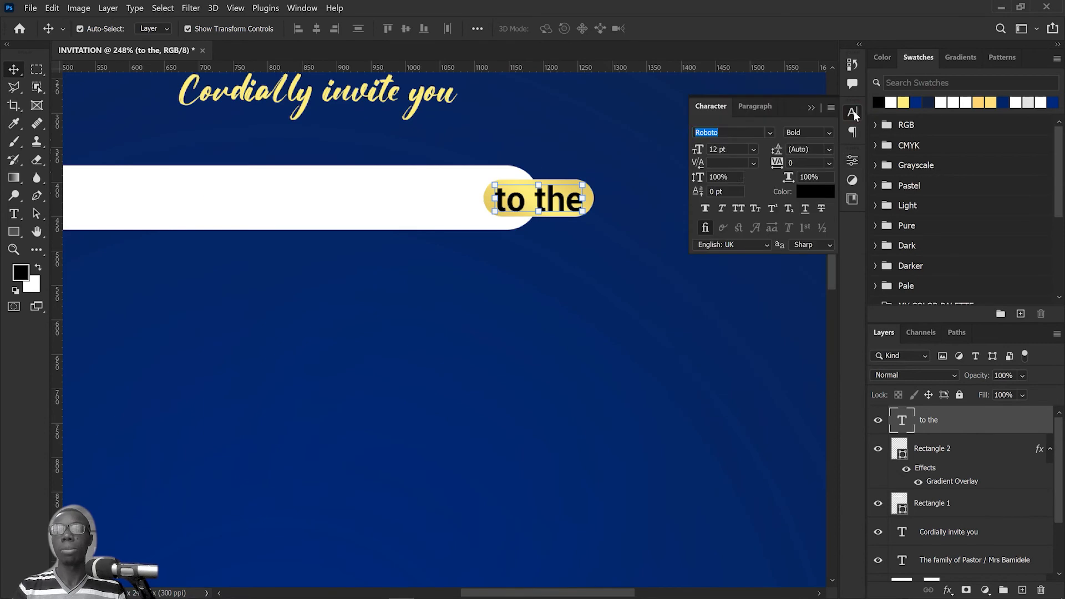
pyautogui.click(754, 150)
pyautogui.click(745, 178)
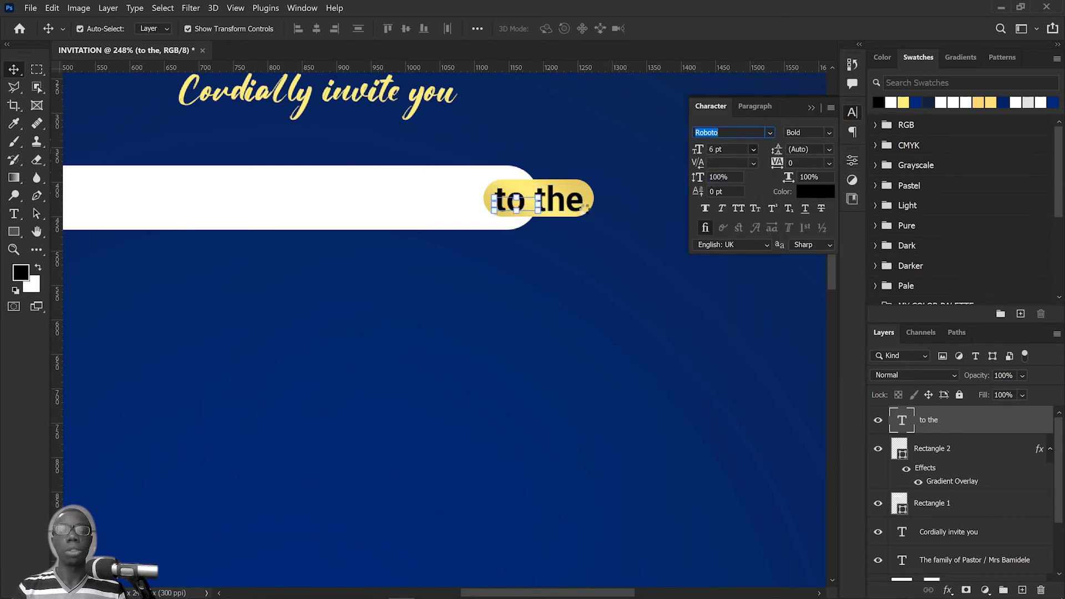
pyautogui.hotkey('ctrl', 'z')
pyautogui.moveTo(527, 204); pyautogui.dragTo(542, 203)
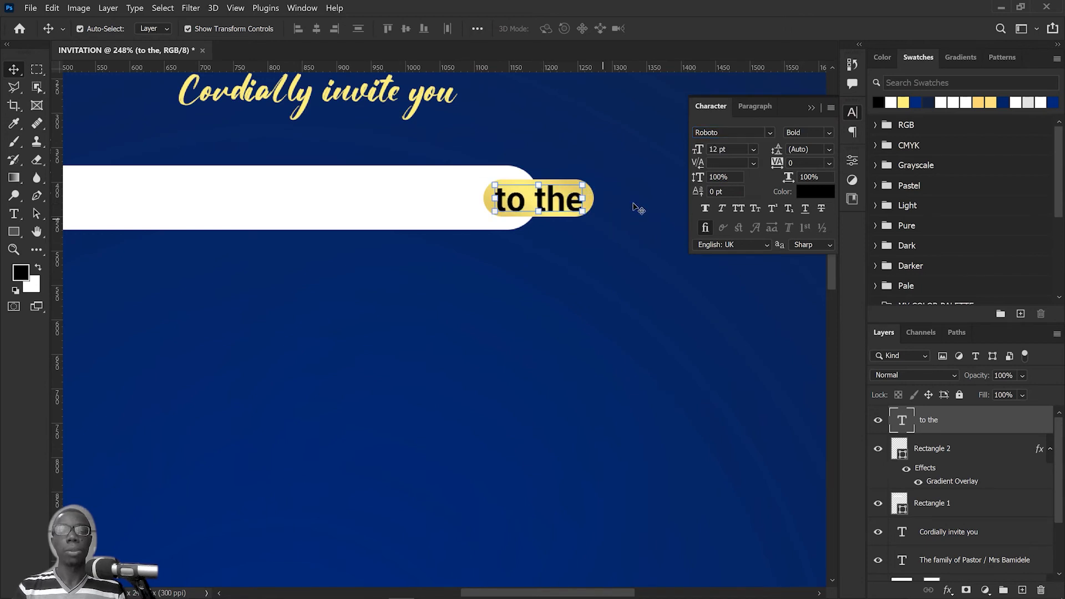
pyautogui.click(771, 131)
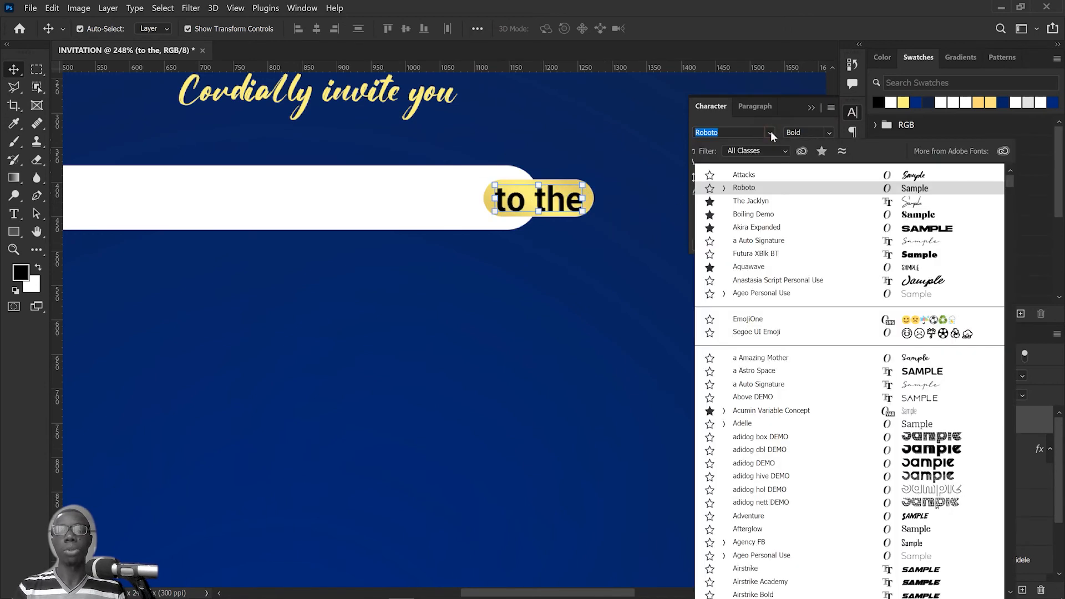
pyautogui.click(771, 131)
# Step: Reduce the "to the" text to 8 pt and then 6 pt, and centre it on the gold pill
pyautogui.click(753, 149)
pyautogui.click(727, 190)
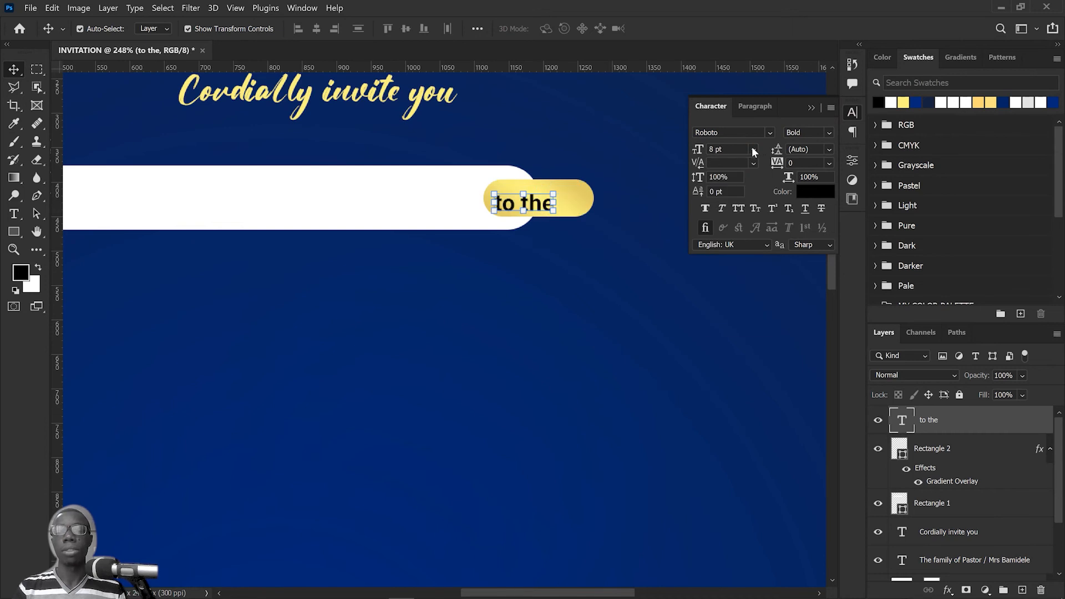
pyautogui.click(753, 149)
pyautogui.click(727, 179)
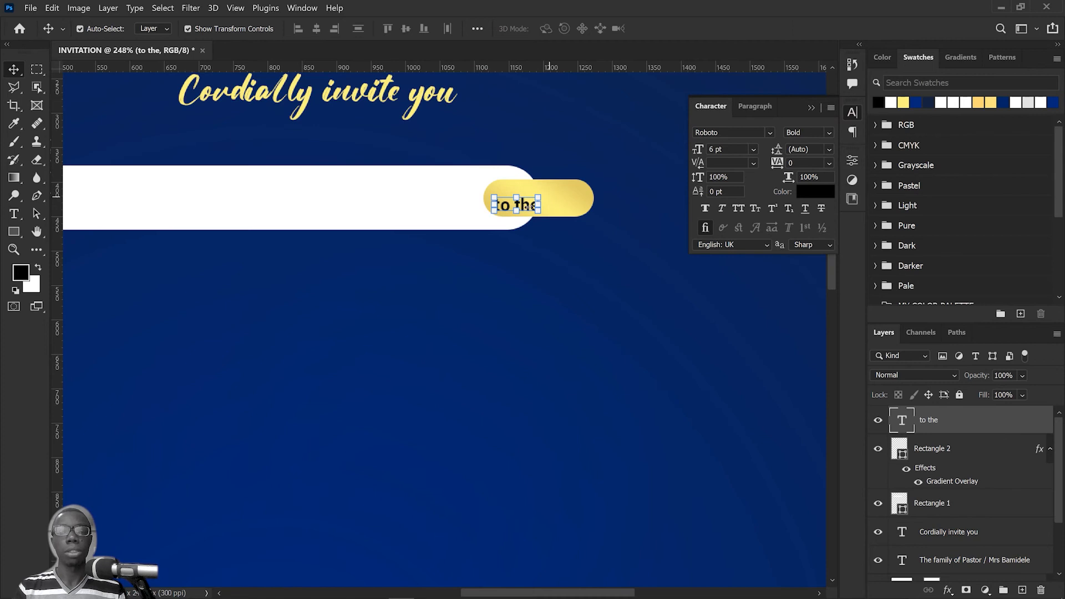
pyautogui.moveTo(526, 205); pyautogui.dragTo(552, 199)
pyautogui.click(613, 231)
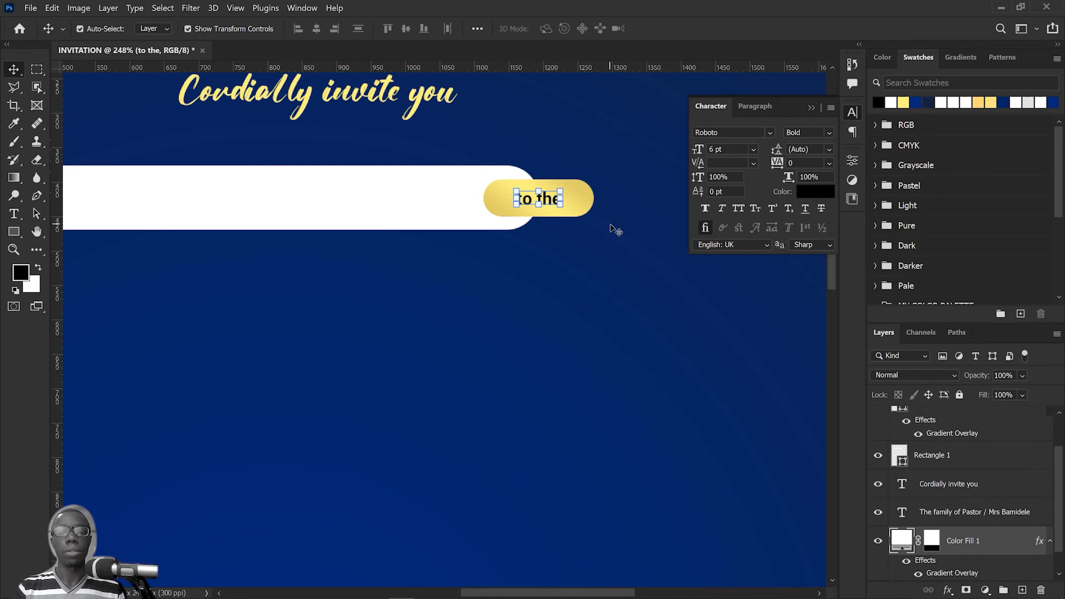
# Step: Set the "to the" text to 8 pt, centre it on the gold pill and deselect it
pyautogui.click(561, 203)
pyautogui.click(721, 149)
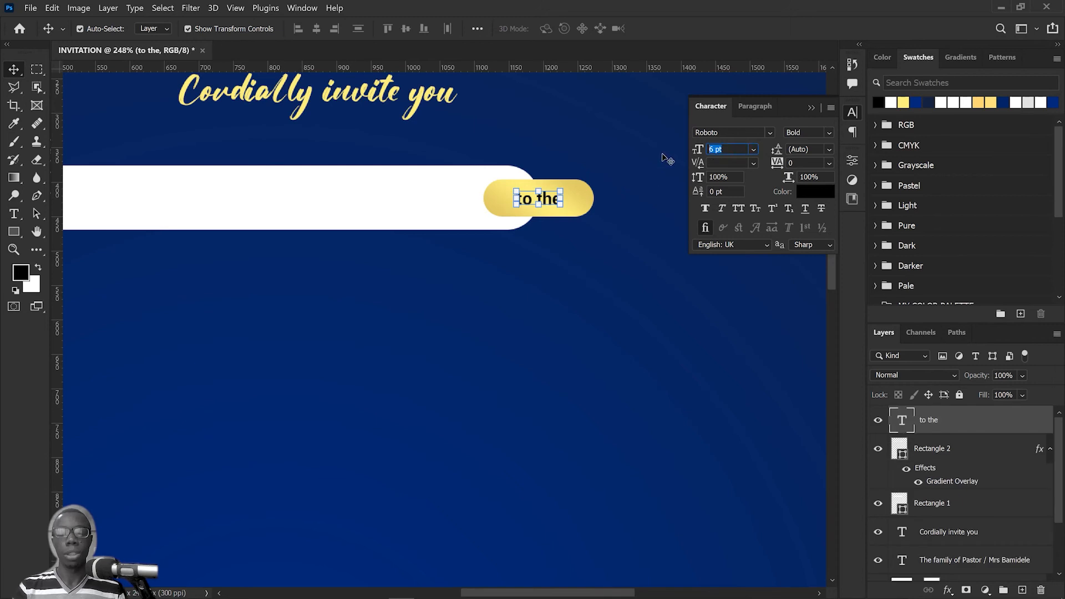
pyautogui.write('8')
pyautogui.press('Return')
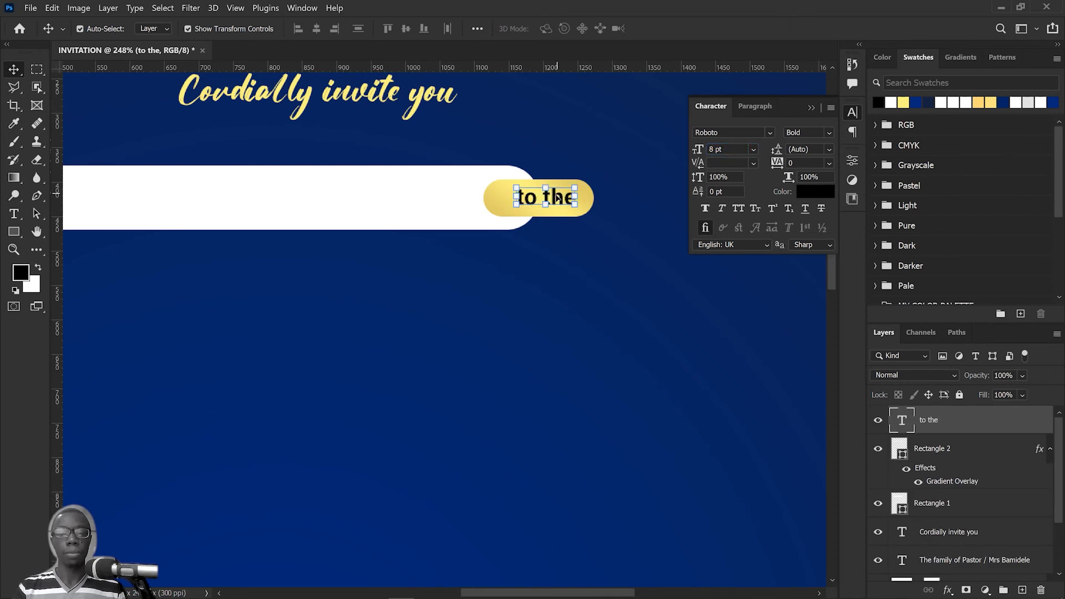
pyautogui.moveTo(557, 198); pyautogui.dragTo(553, 202)
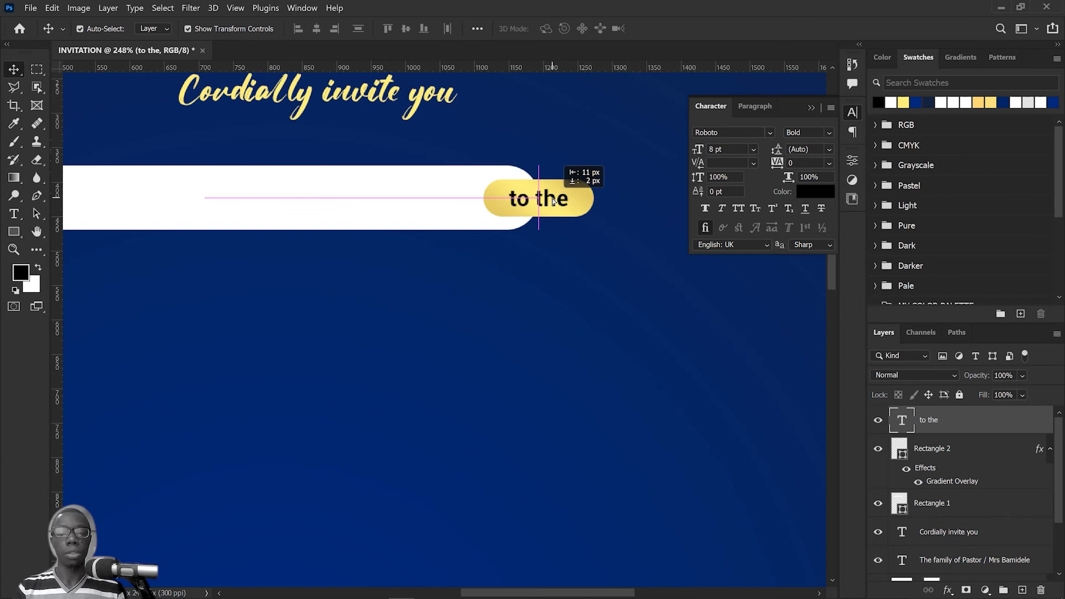
pyautogui.click(631, 169)
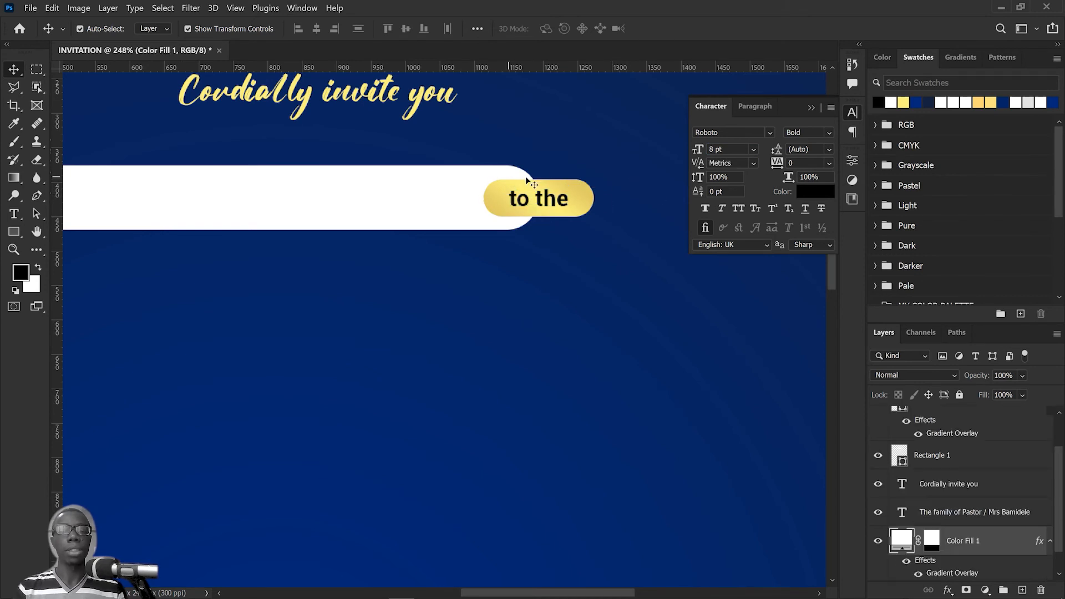
# Step: Load the gold pill's outline as a selection and expand the selection by 5 pixels
pyautogui.click(583, 188)
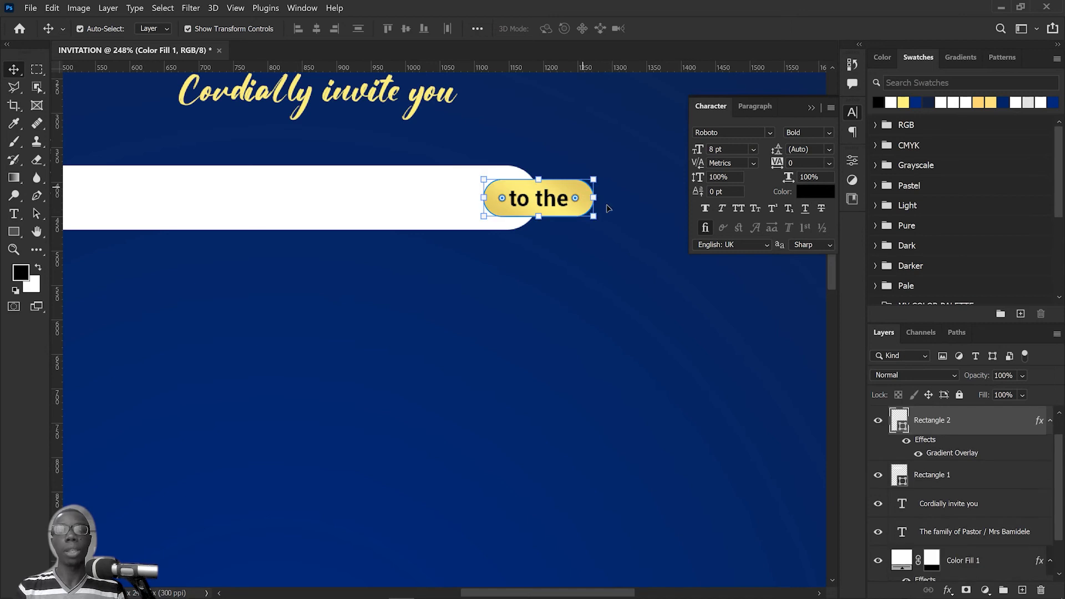
pyautogui.press('ctrl')
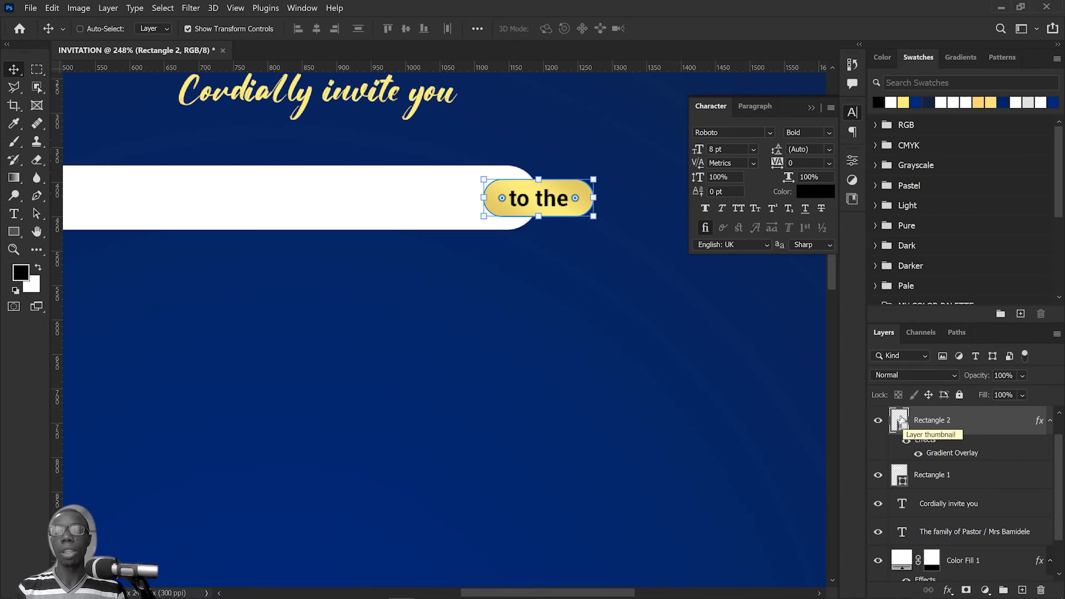
pyautogui.keyDown('ctrl'); pyautogui.click(900, 421); pyautogui.keyUp('ctrl')
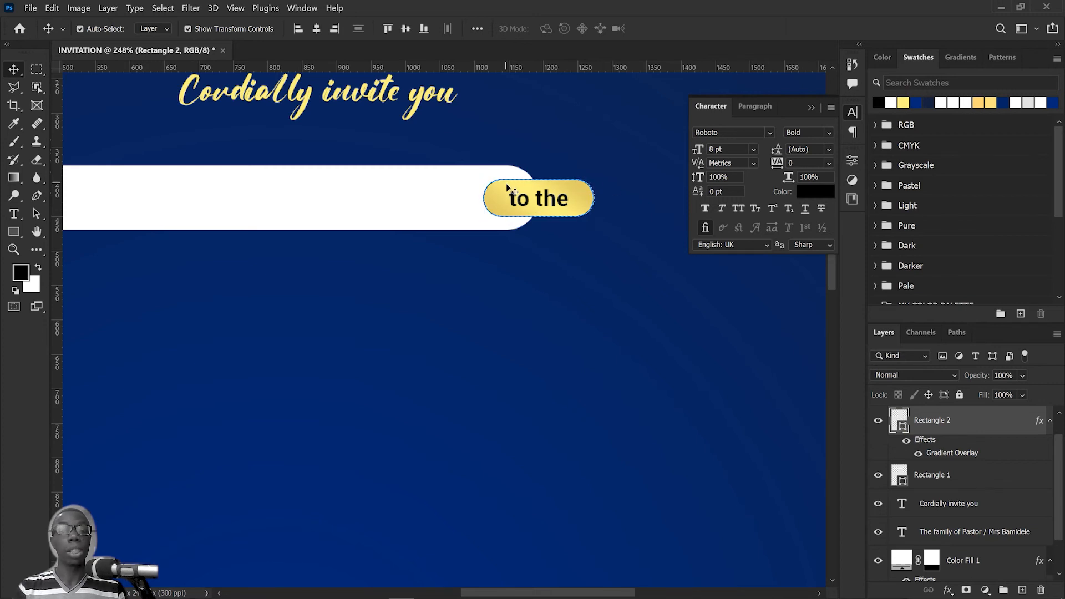
pyautogui.click(162, 8)
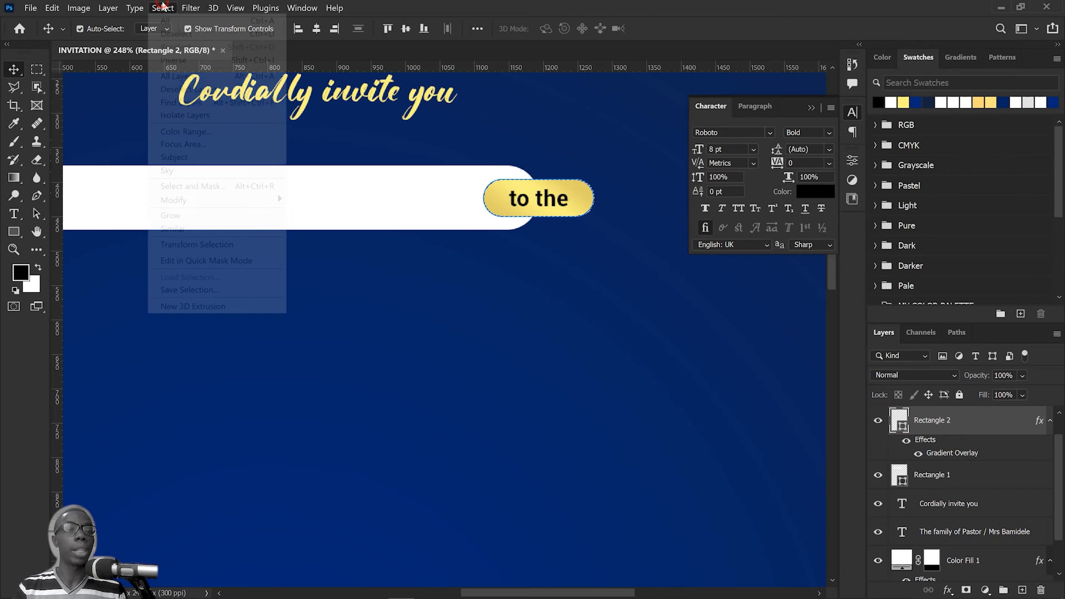
pyautogui.moveTo(239, 204)
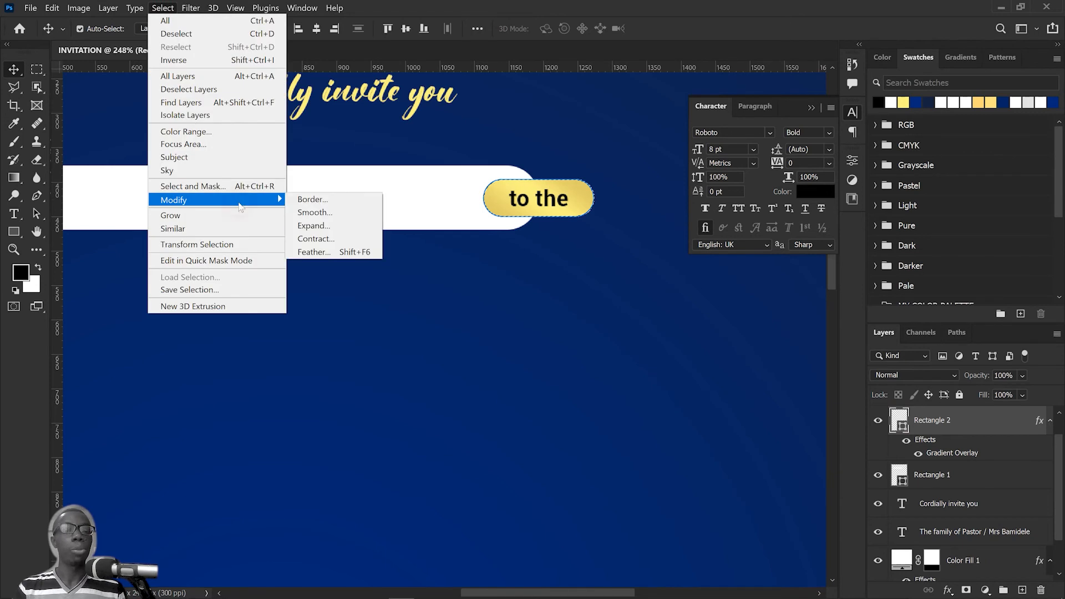
pyautogui.click(327, 226)
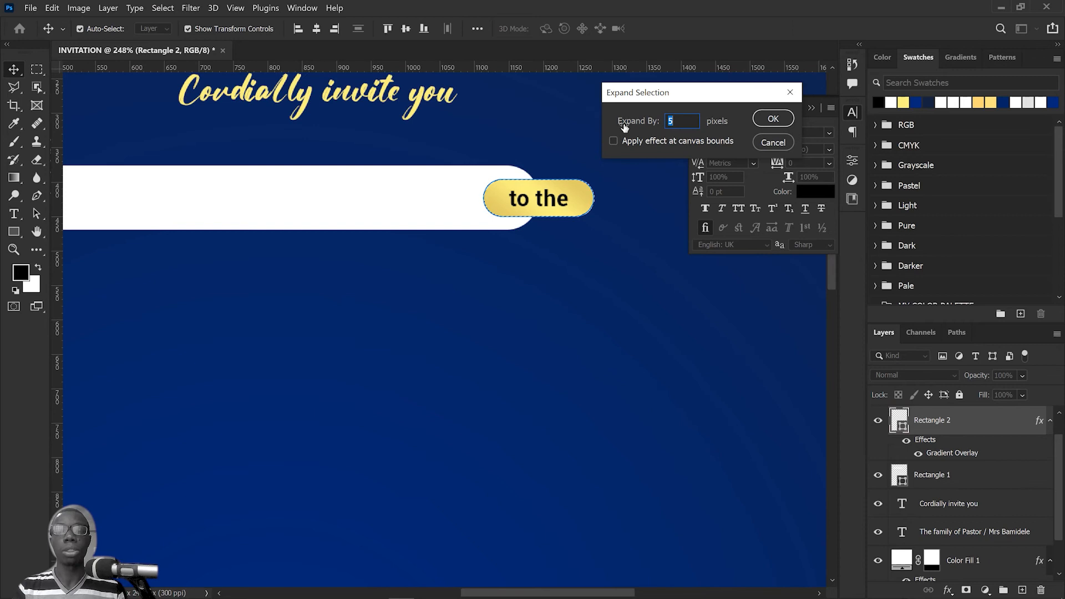
pyautogui.click(774, 119)
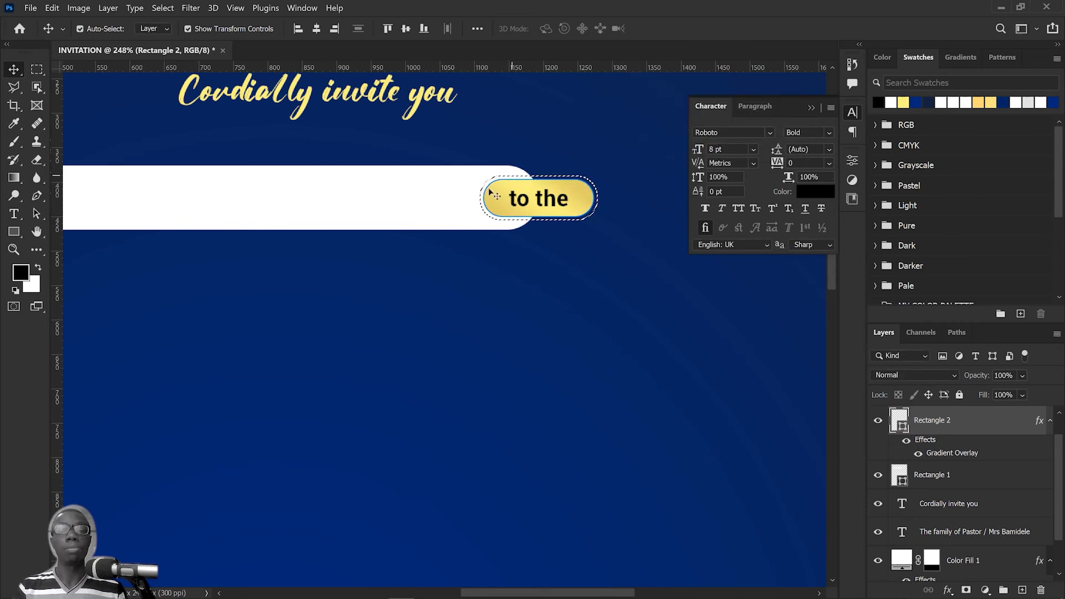
# Step: Add a layer mask to the white bar from the expanded selection and invert it to cut a gap around the gold pill
pyautogui.click(445, 201)
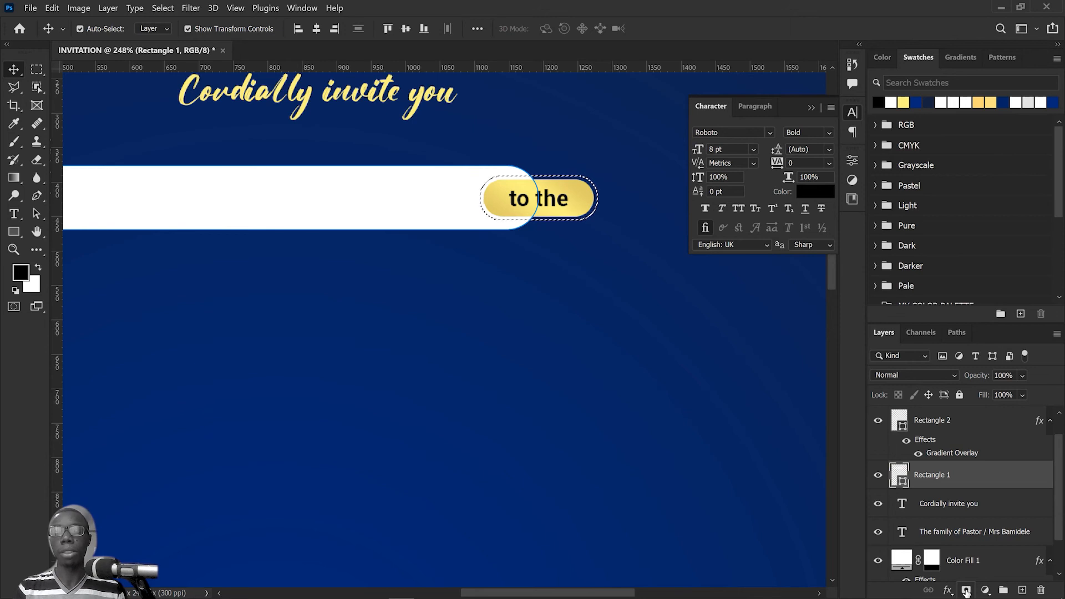
pyautogui.click(965, 592)
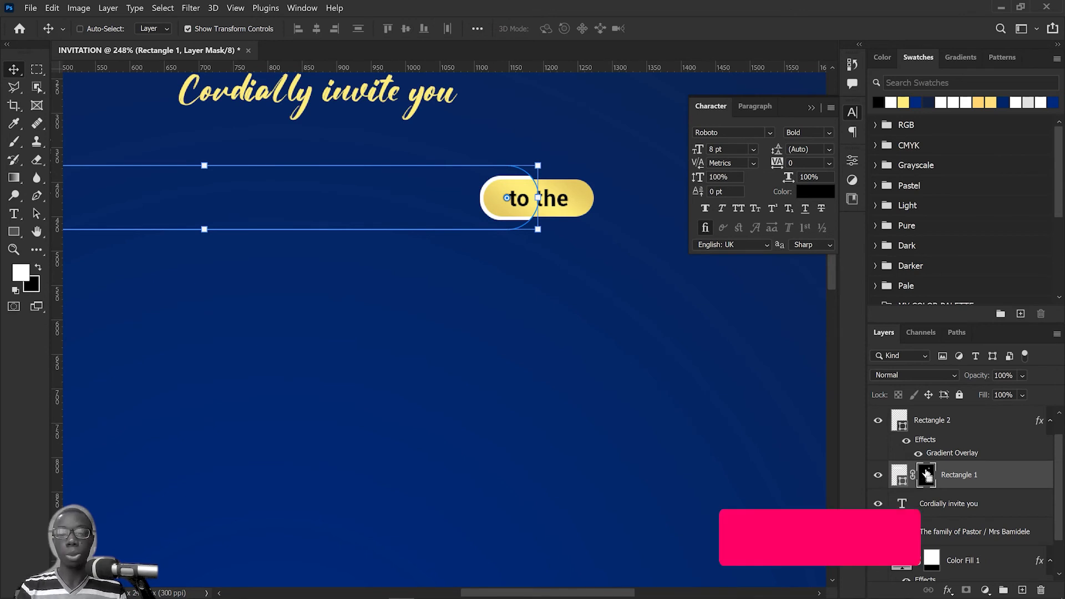
pyautogui.hotkey('ctrl', 'i')
pyautogui.scroll(-3, 570, 326)
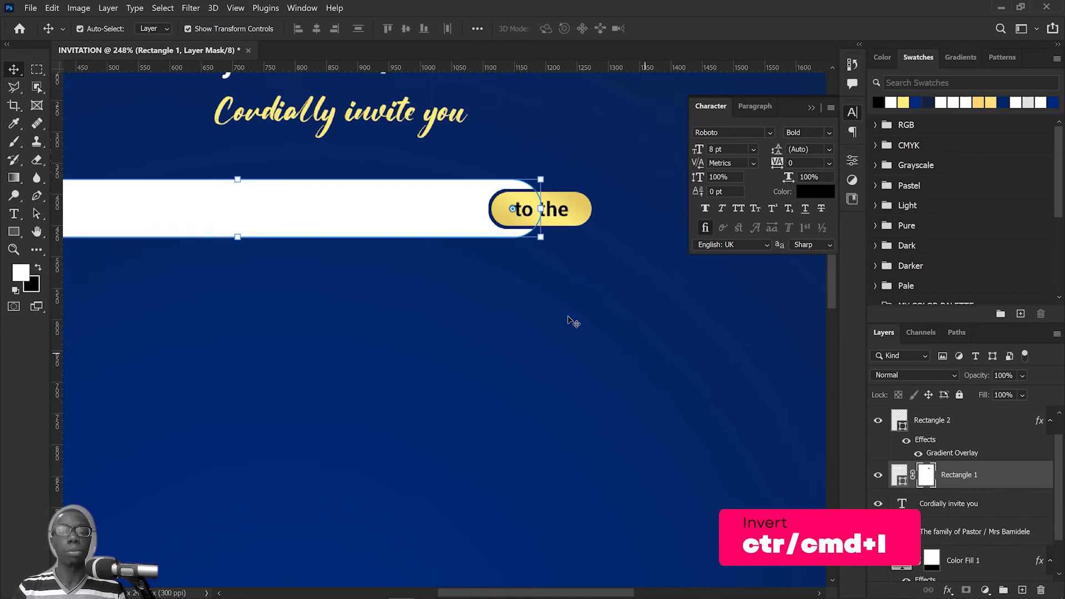
pyautogui.click(511, 353)
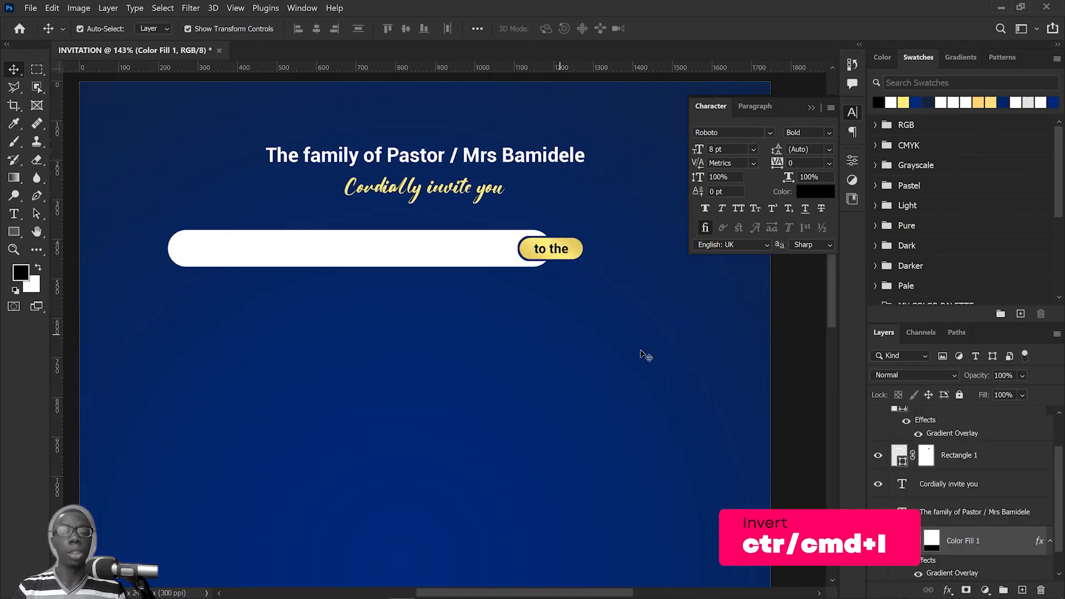
# Step: Unlock the Background layer to convert it into a regular layer
pyautogui.scroll(-3, 732, 375)
pyautogui.moveTo(630, 314); pyautogui.dragTo(617, 197)
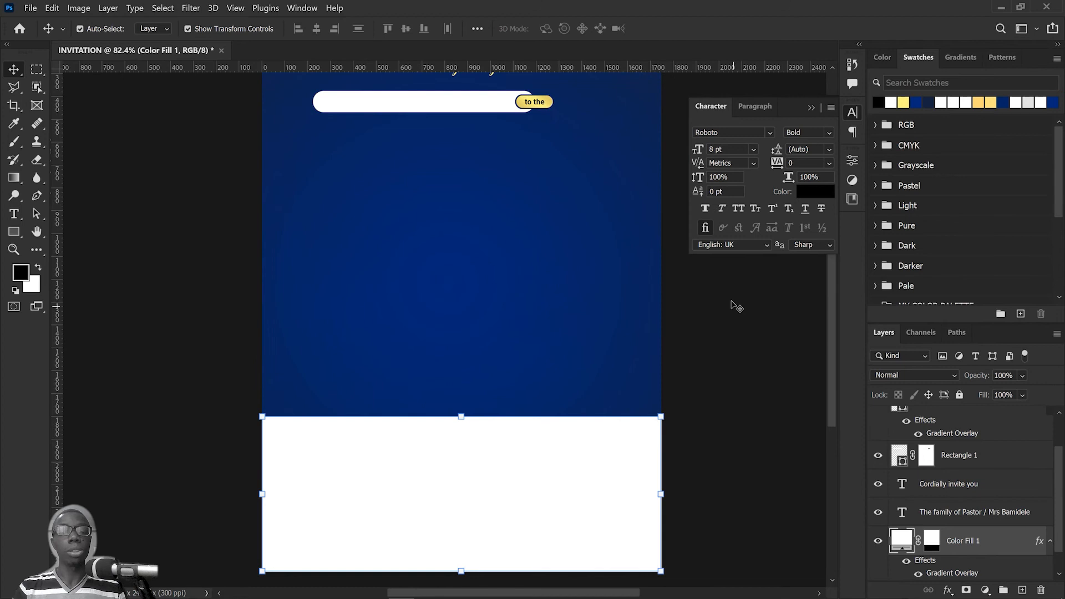
pyautogui.moveTo(728, 280); pyautogui.dragTo(618, 500)
pyautogui.scroll(-1, 980, 525)
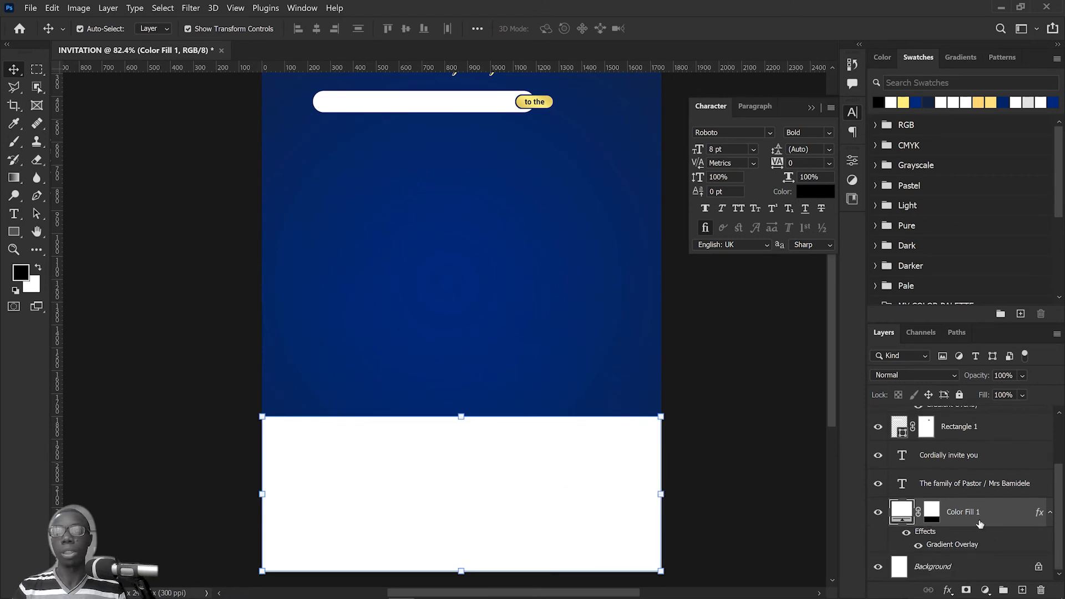
pyautogui.click(1039, 566)
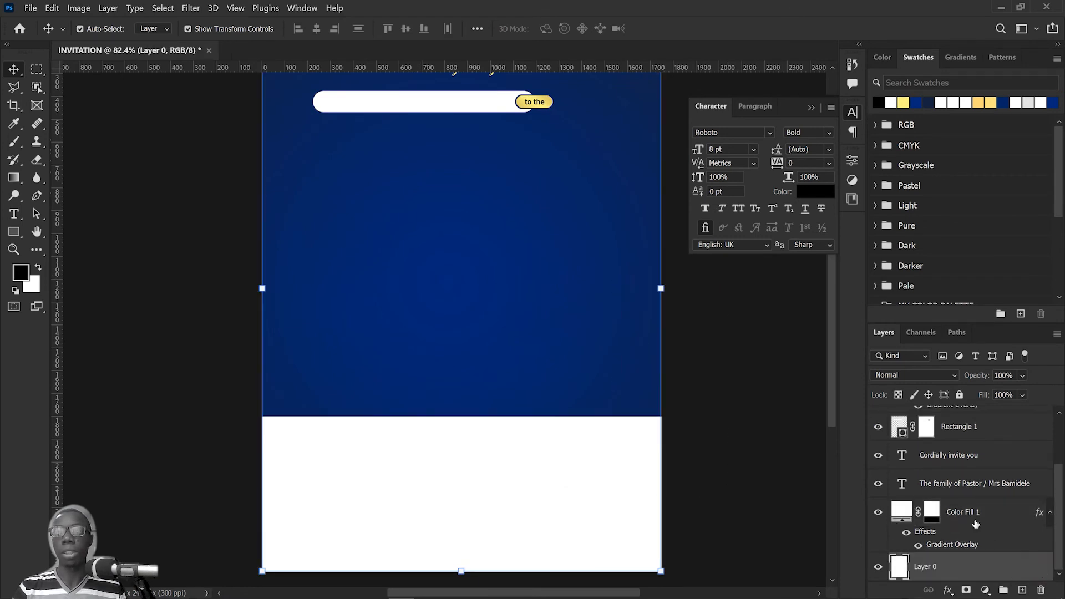
# Step: Group the Color Fill 1 layer together with Layer 0
pyautogui.keyDown('ctrl'); pyautogui.click(986, 515); pyautogui.keyUp('ctrl')
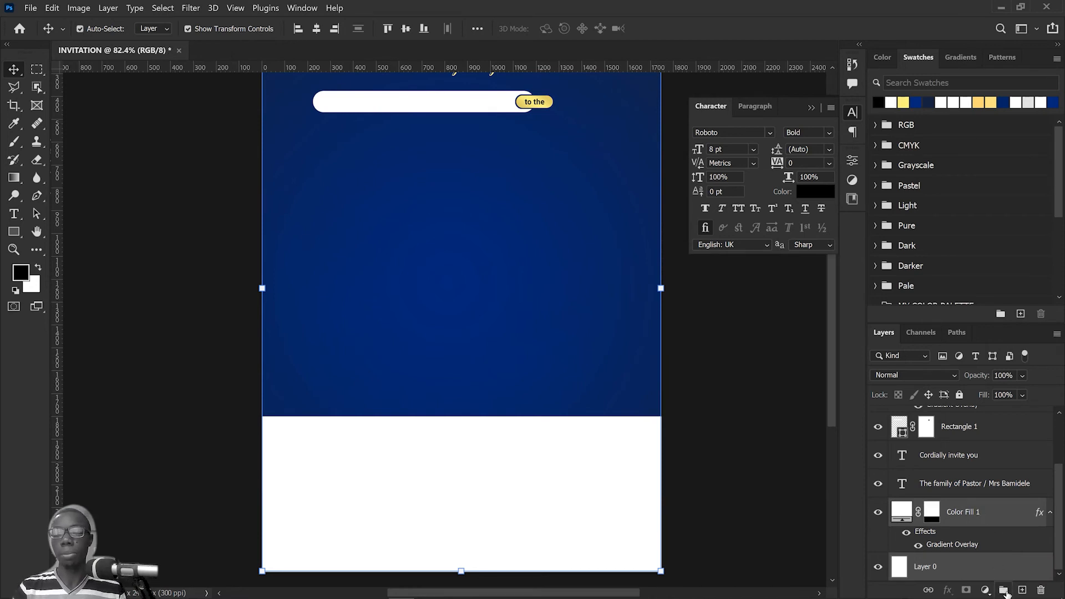
pyautogui.click(1004, 591)
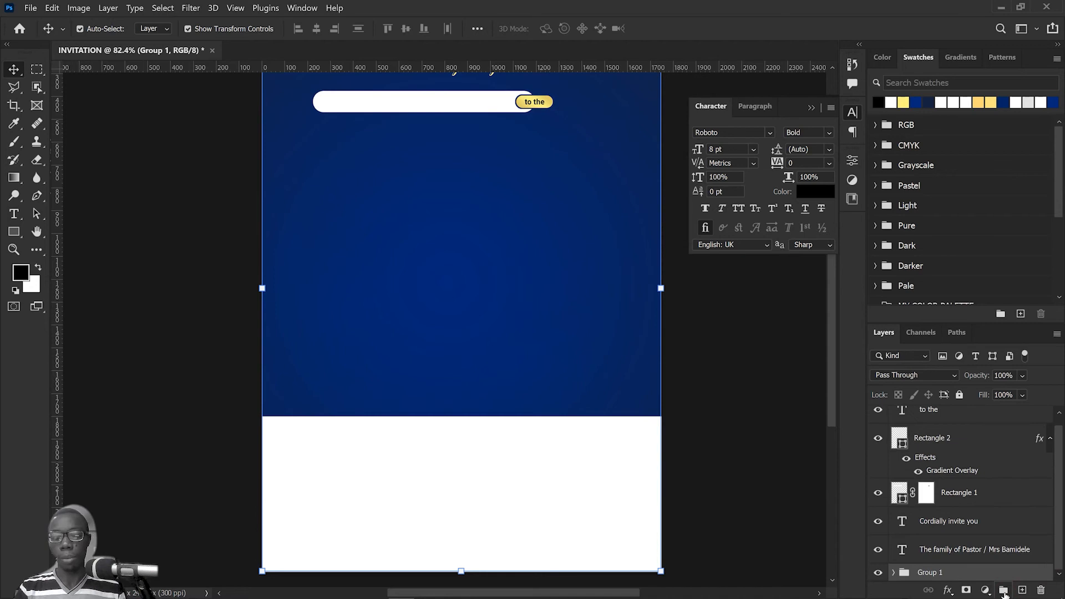
pyautogui.moveTo(524, 164); pyautogui.dragTo(540, 230)
pyautogui.click(635, 298)
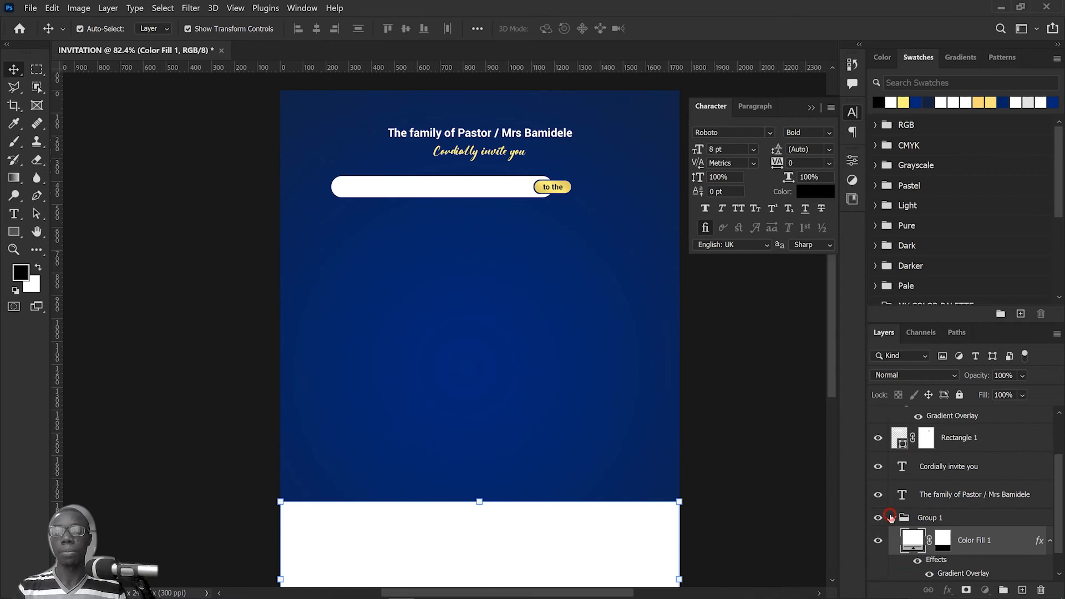
pyautogui.click(901, 519)
pyautogui.click(894, 520)
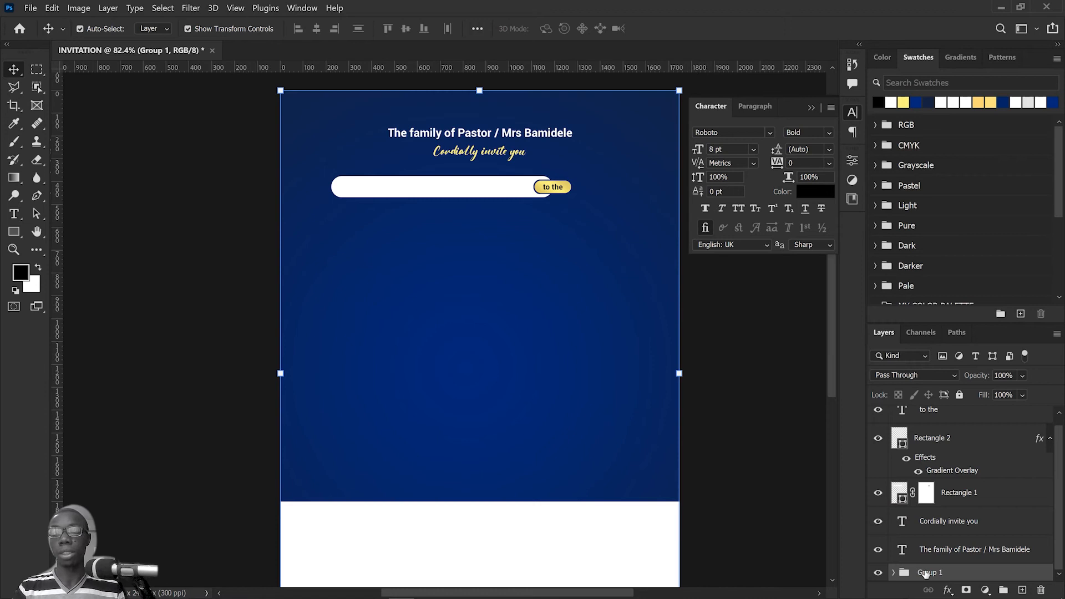
# Step: Rename the background group as BG and lock it
pyautogui.doubleClick(925, 573)
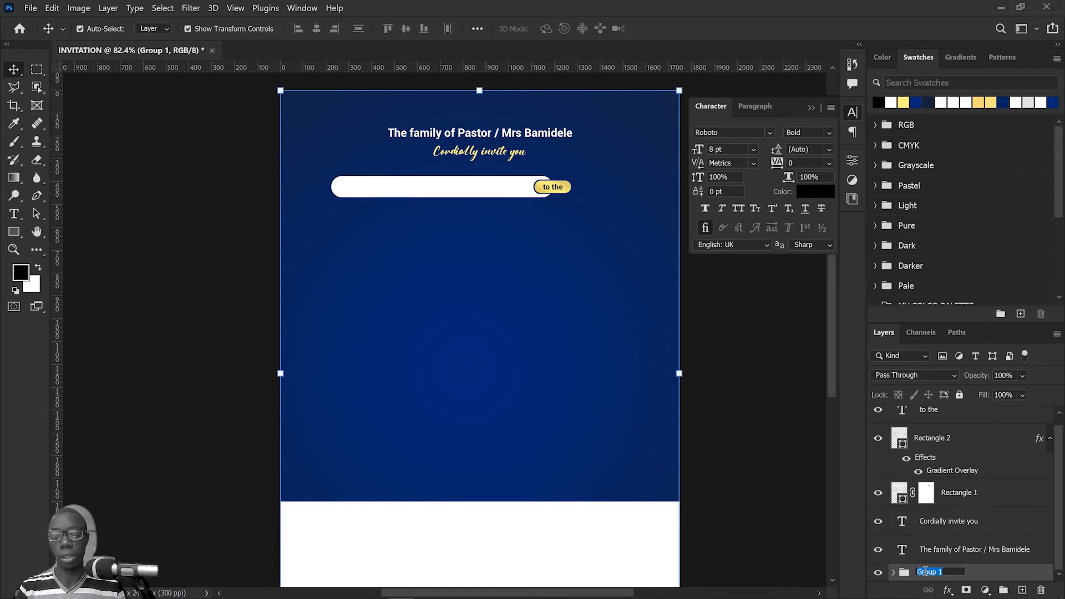
pyautogui.write('BG')
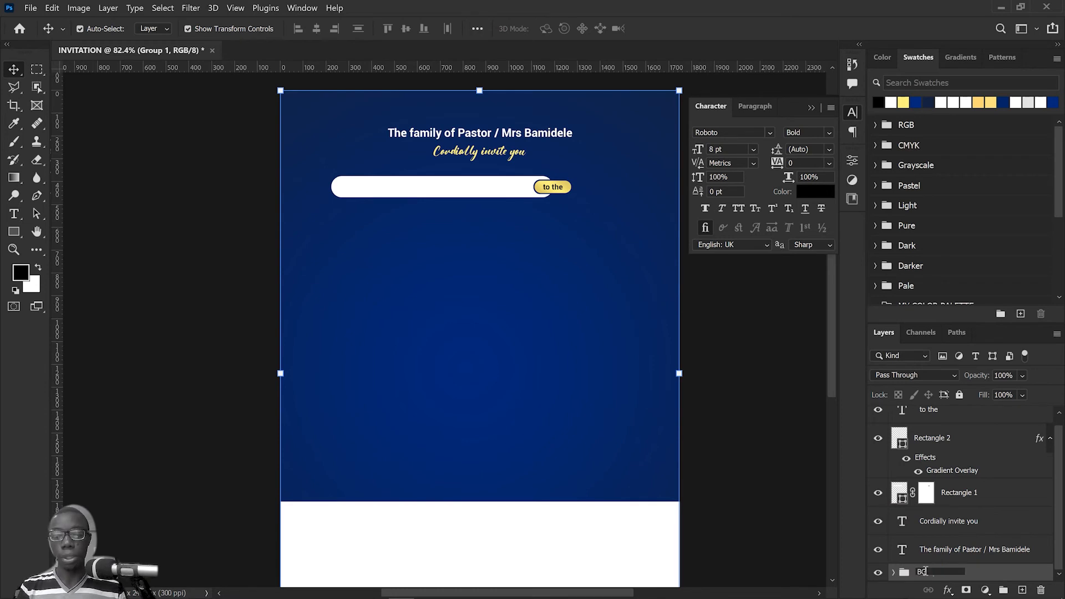
pyautogui.press('Return')
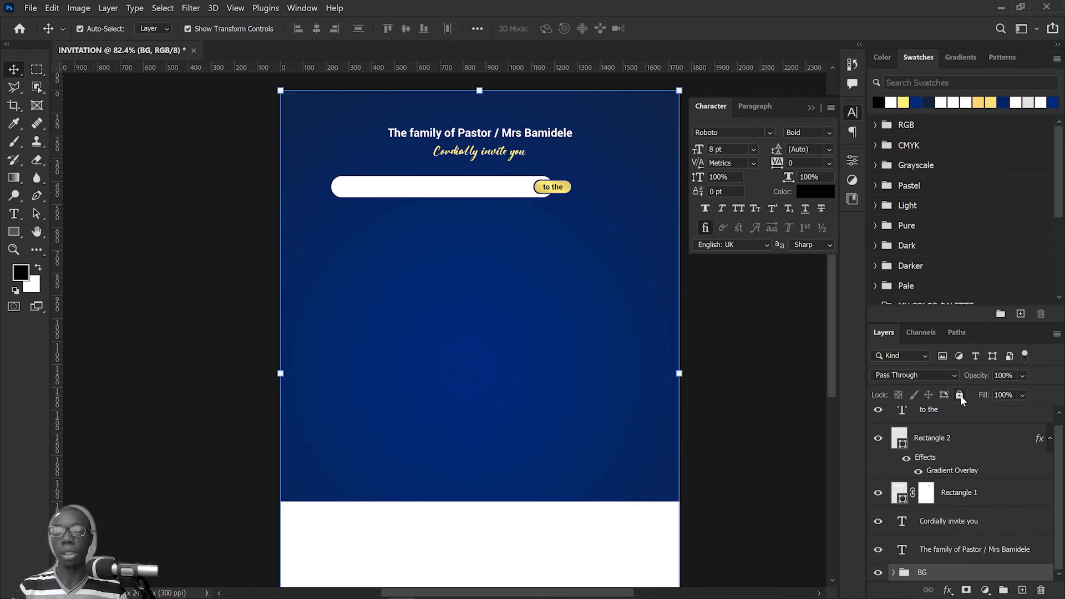
pyautogui.click(960, 395)
# Step: Move the white bar, gold pill and "to the" text together so they are centred on the page, slightly closer to "Cordially invite you"
pyautogui.moveTo(561, 325); pyautogui.dragTo(427, 220)
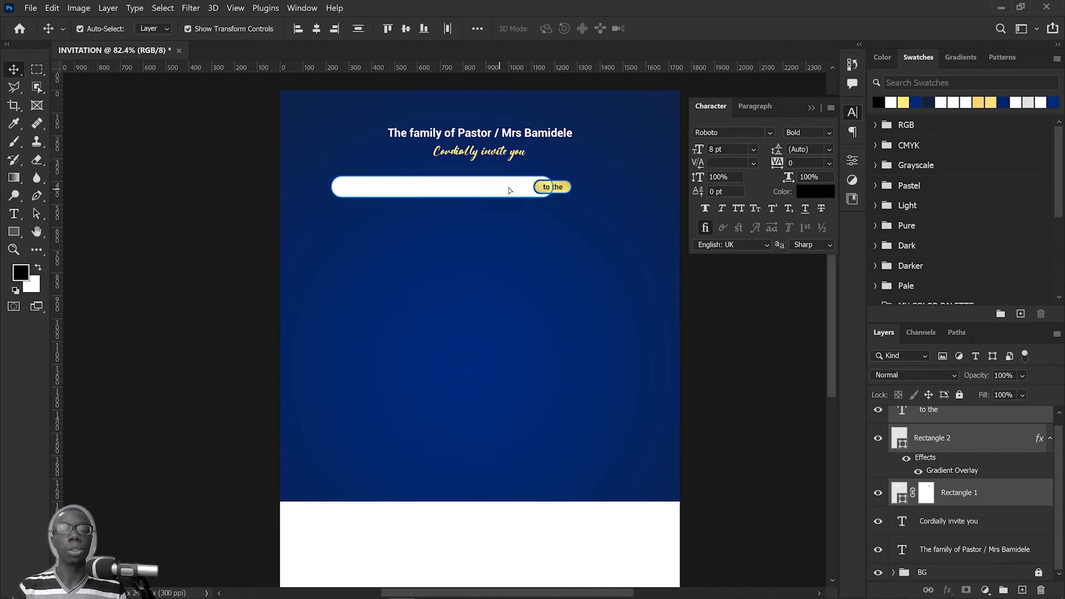
pyautogui.moveTo(499, 190); pyautogui.dragTo(526, 188)
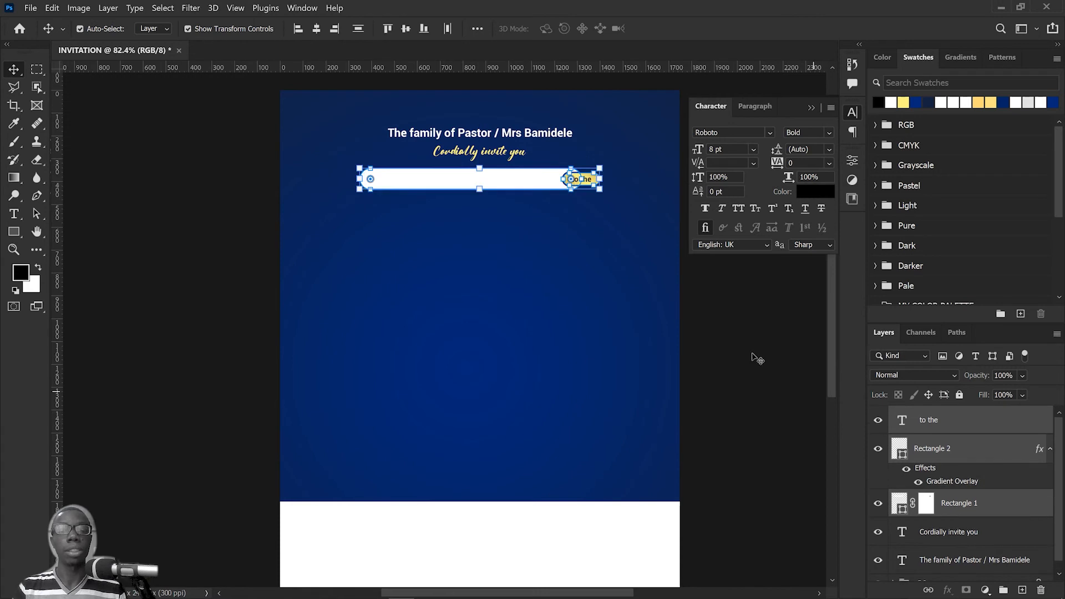
pyautogui.click(714, 357)
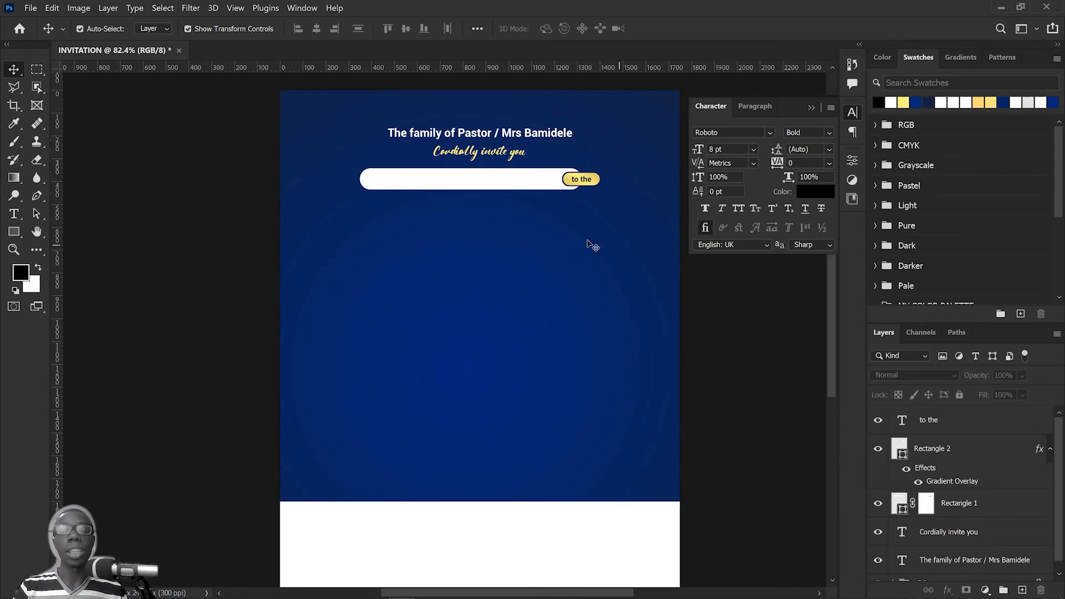
# Step: Switch to the SENT FORTH CONTENT.txt file in Notepad and copy the words "sent forth service"
pyautogui.hotkey('alt', 'Tab')
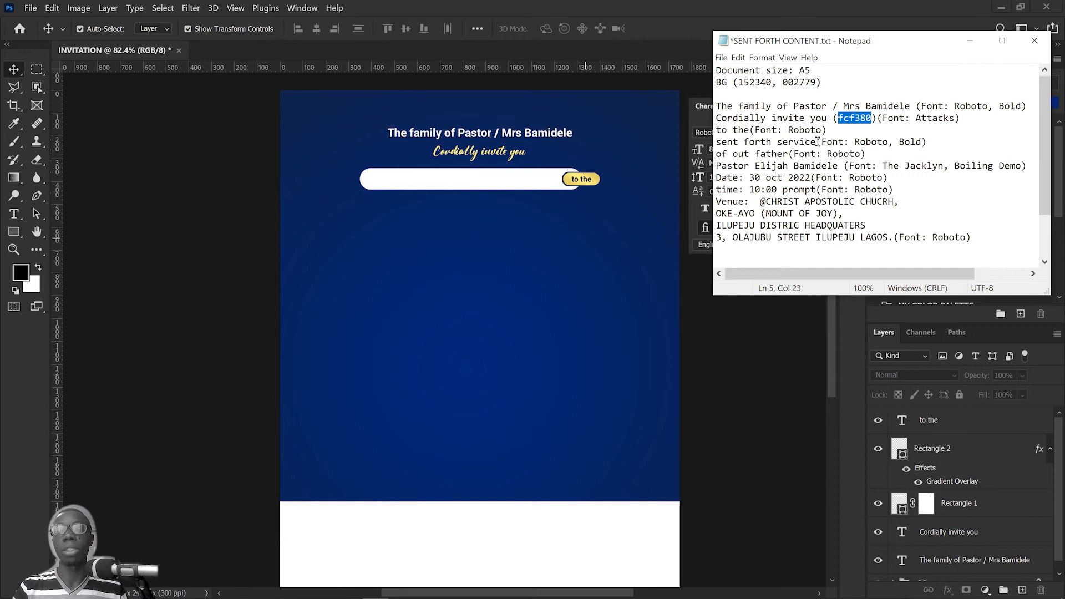
pyautogui.moveTo(819, 141); pyautogui.dragTo(715, 142)
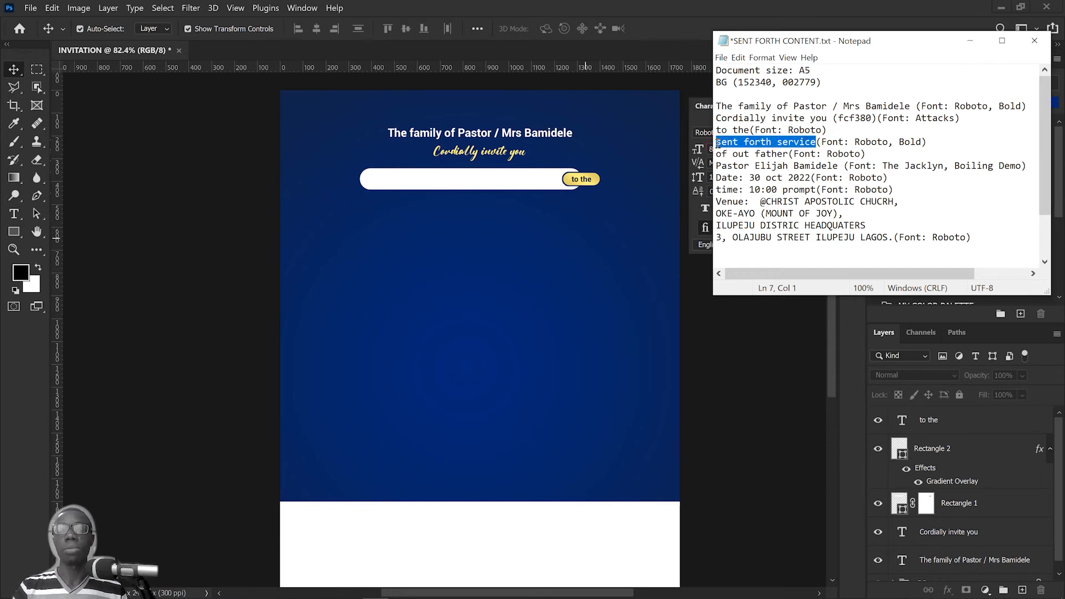
pyautogui.rightClick(771, 145)
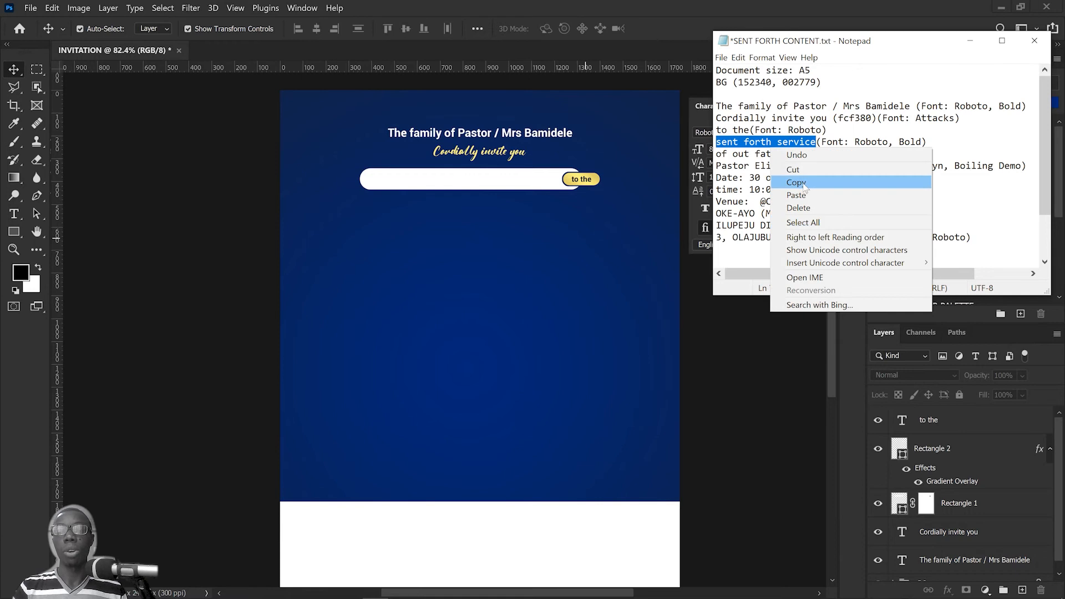
pyautogui.click(802, 185)
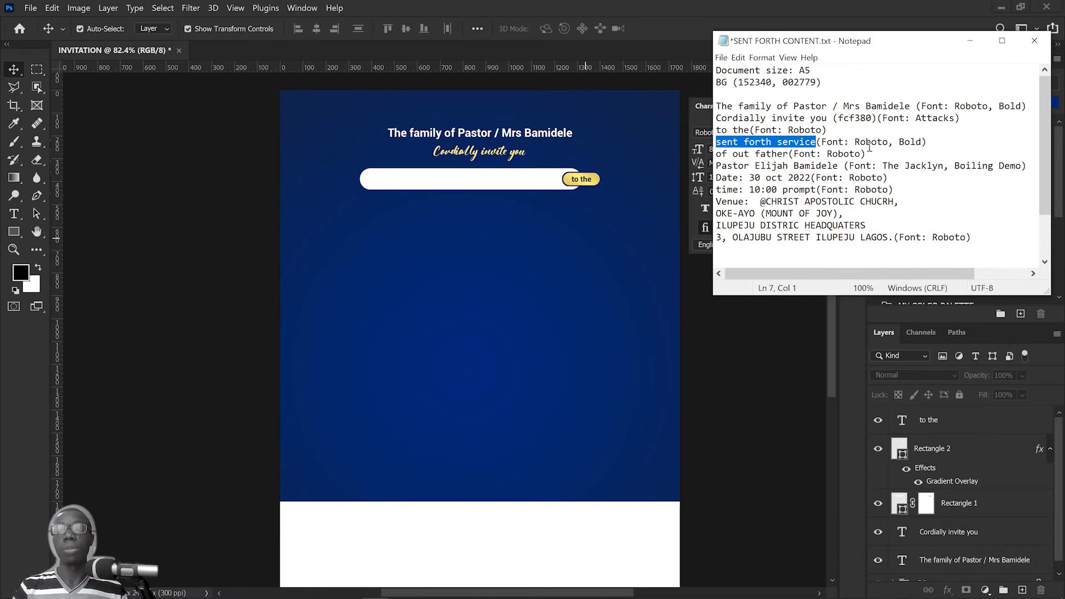
# Step: Back in Photoshop, duplicate the family heading below the white bar and replace the copy's text with "sent forth service"
pyautogui.click(526, 133)
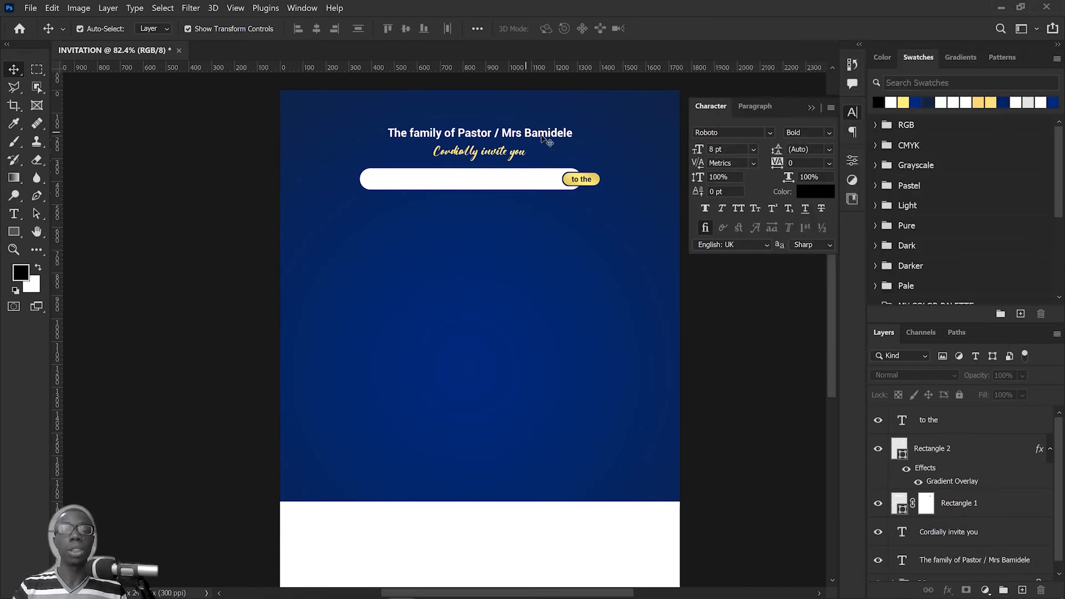
pyautogui.doubleClick(541, 136)
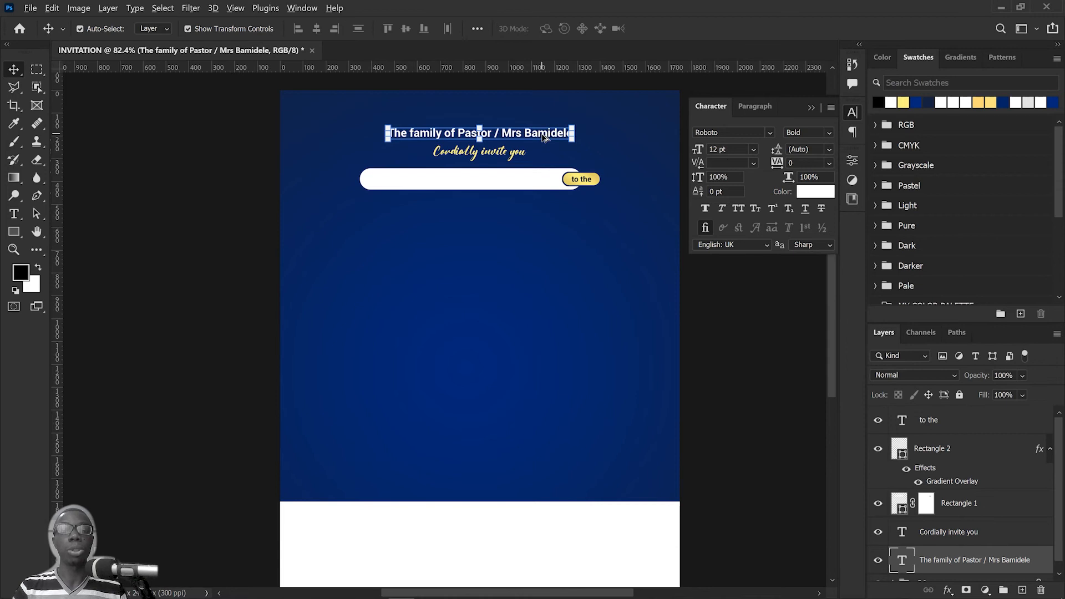
pyautogui.moveTo(545, 138); pyautogui.dragTo(545, 211)
pyautogui.doubleClick(546, 203)
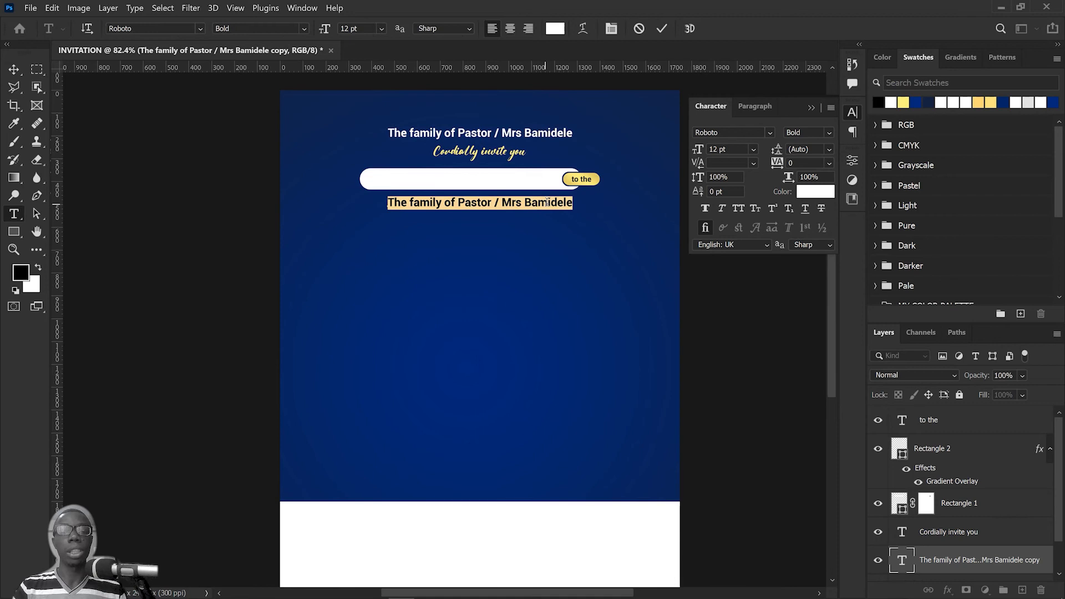
pyautogui.rightClick(547, 202)
pyautogui.click(574, 254)
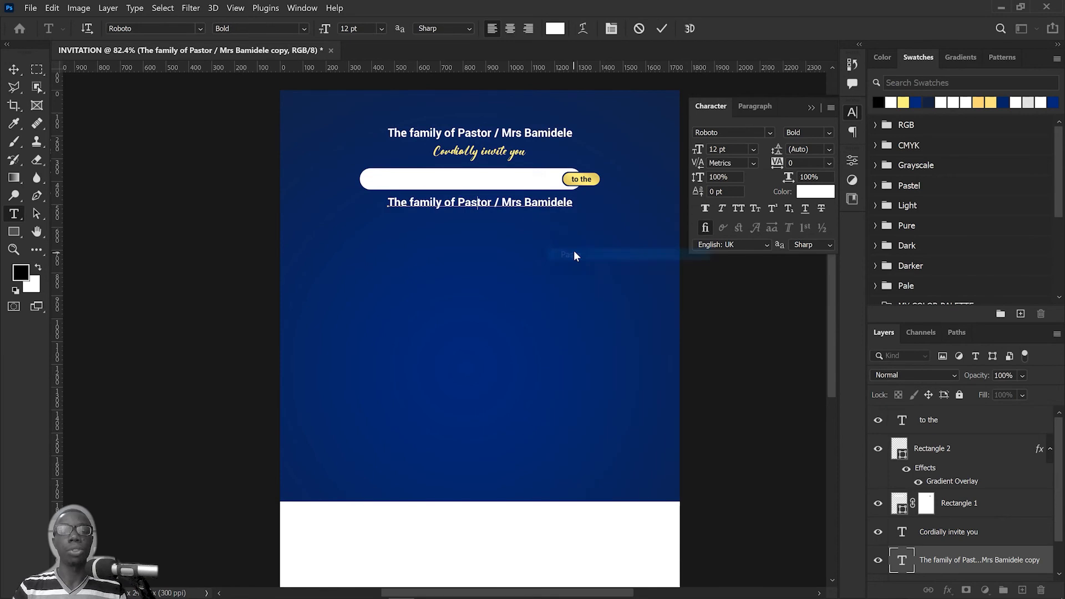
pyautogui.click(660, 29)
pyautogui.press('v')
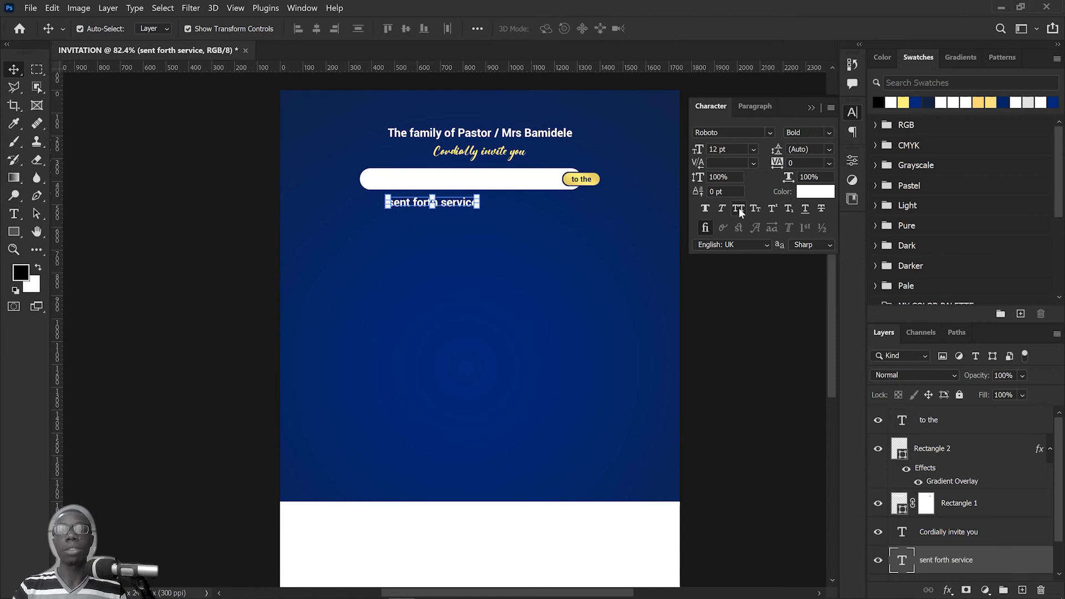
# Step: Apply All Caps to the "sent forth service" text and centre it horizontally below the white bar
pyautogui.click(738, 210)
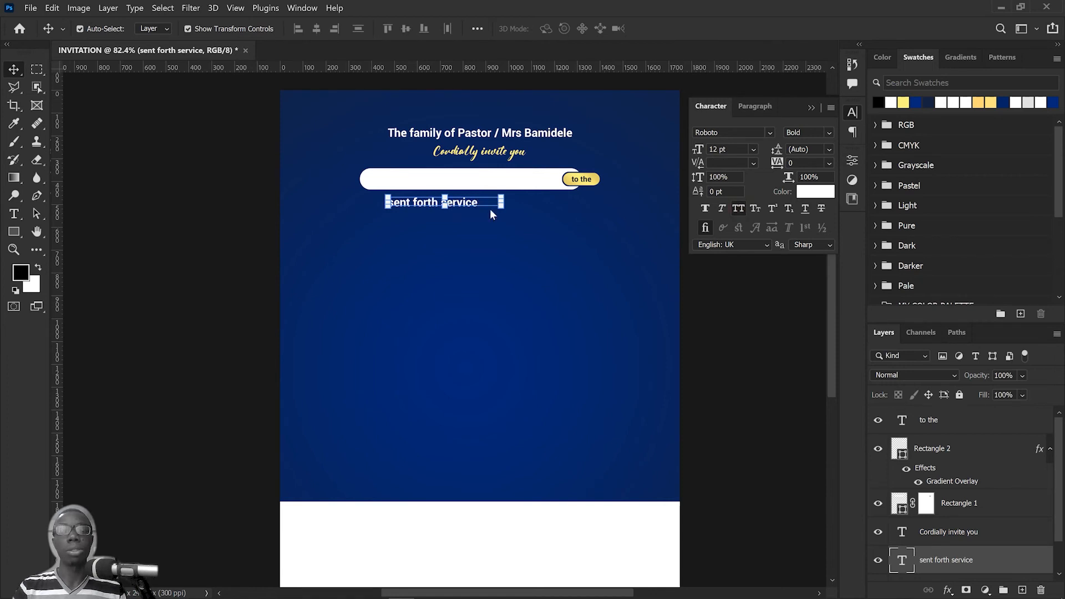
pyautogui.moveTo(488, 207); pyautogui.dragTo(504, 208)
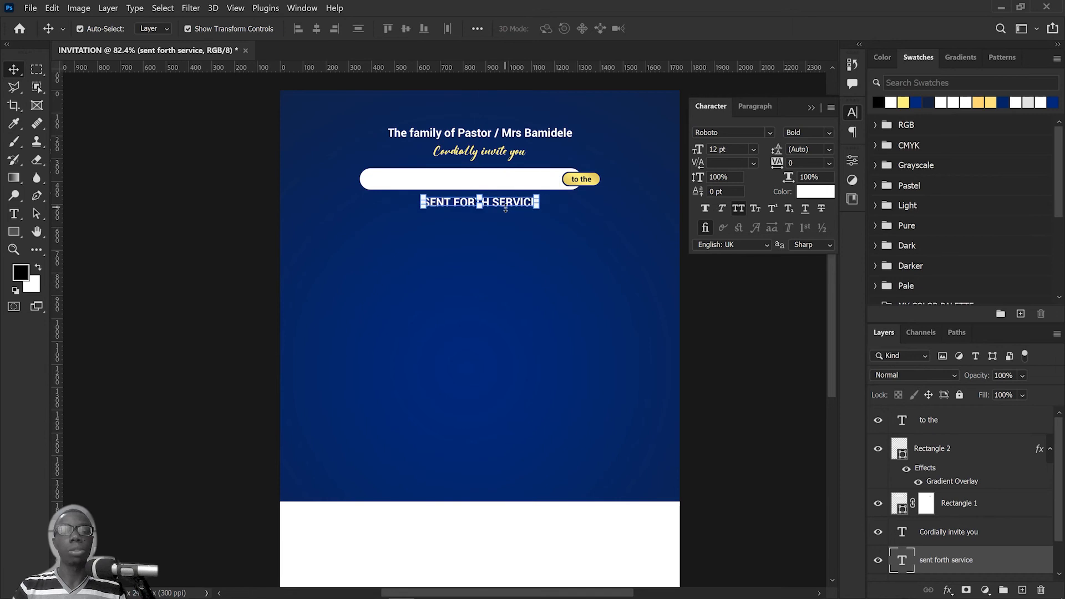
# Step: Scale the "sent forth service" text up proportionally to about 115% and deselect it
pyautogui.hotkey('ctrl', 't')
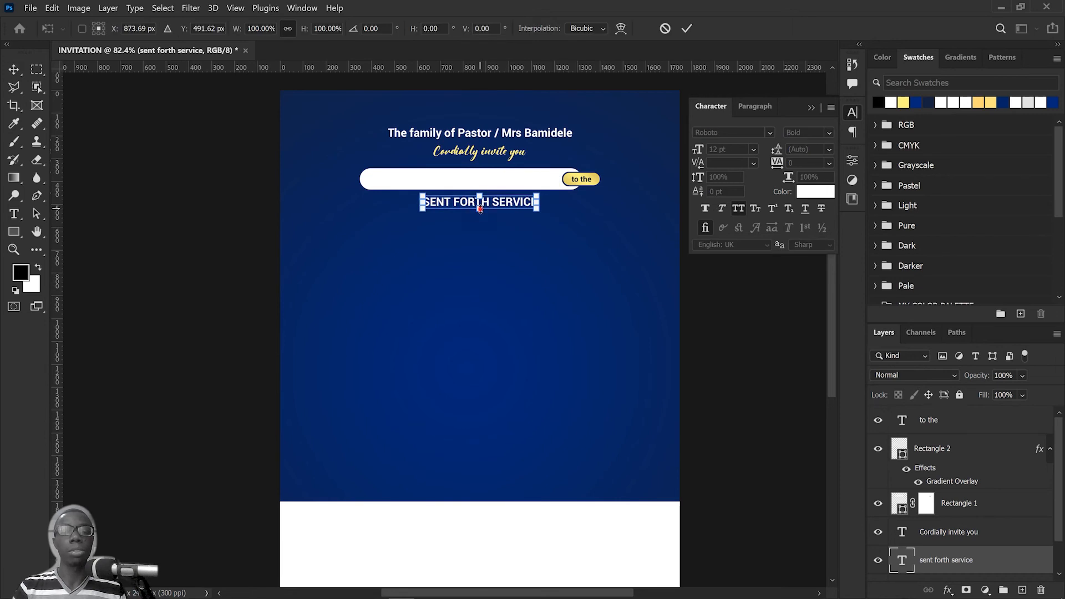
pyautogui.moveTo(481, 209); pyautogui.dragTo(480, 212)
pyautogui.click(688, 29)
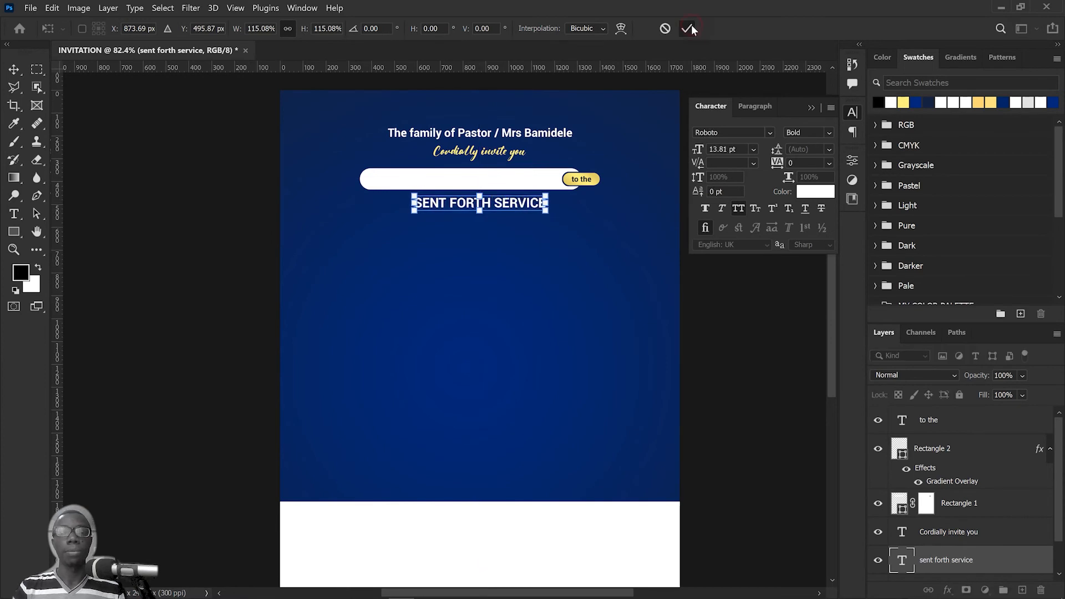
pyautogui.press('Return')
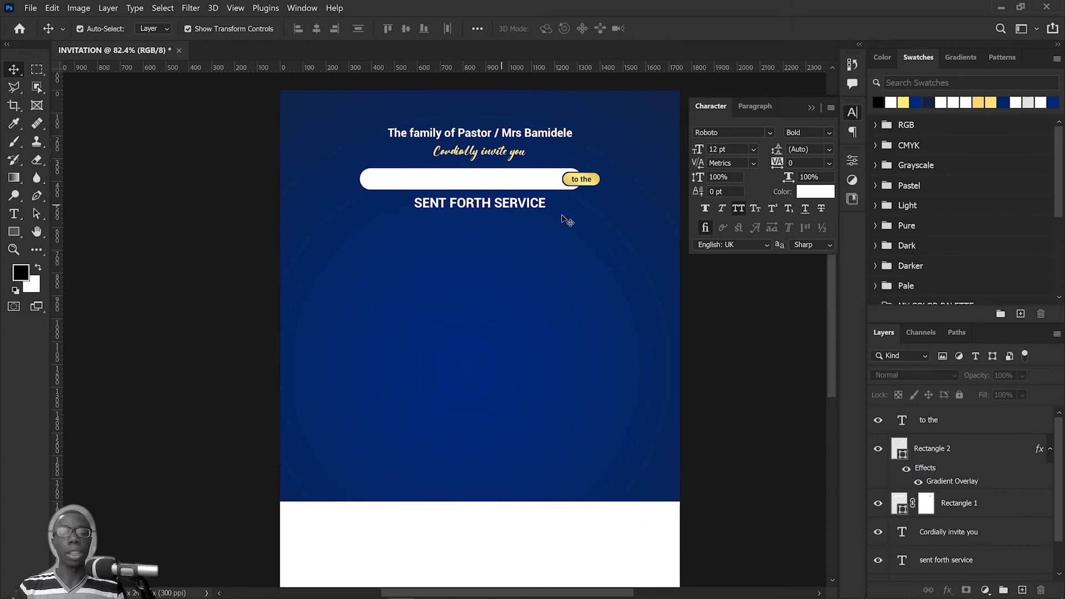
# Step: Switch to the Notepad content file and copy the words "of out father"
pyautogui.hotkey('alt', 'Tab')
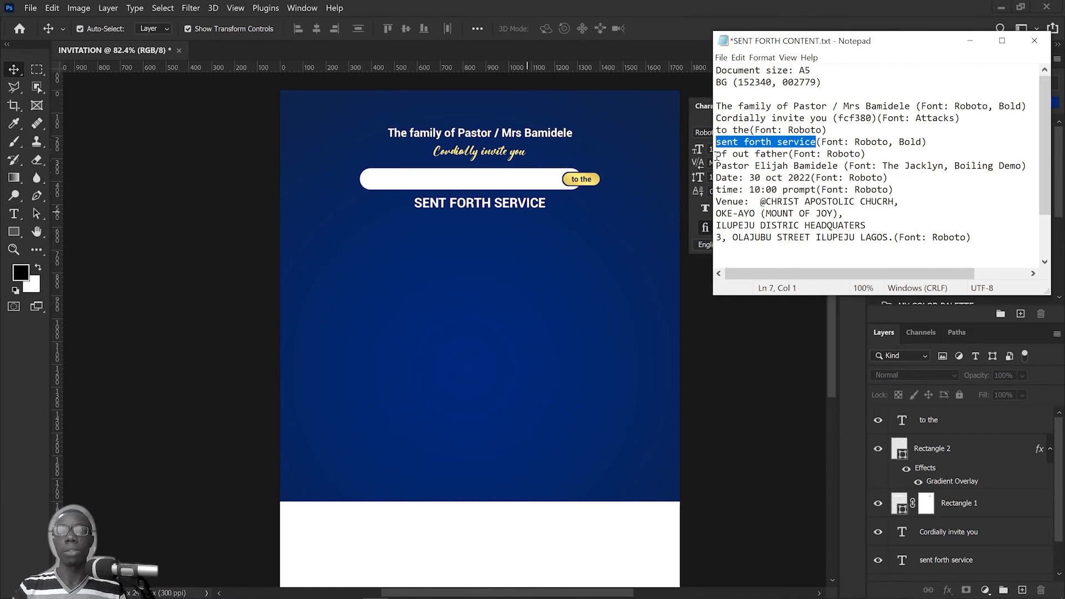
pyautogui.moveTo(718, 156); pyautogui.dragTo(786, 157)
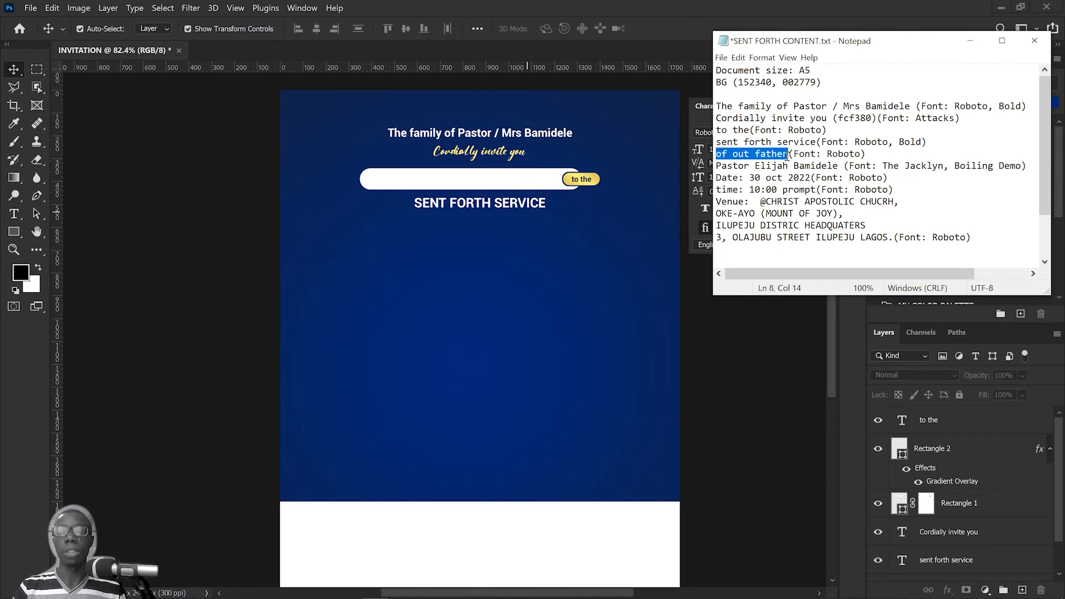
pyautogui.rightClick(763, 155)
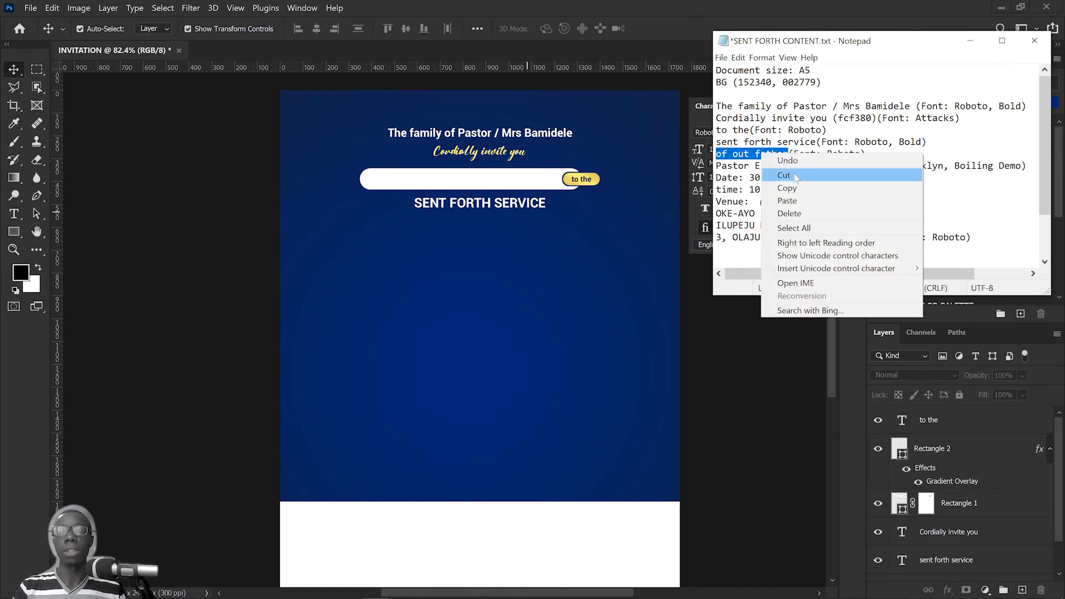
pyautogui.click(787, 189)
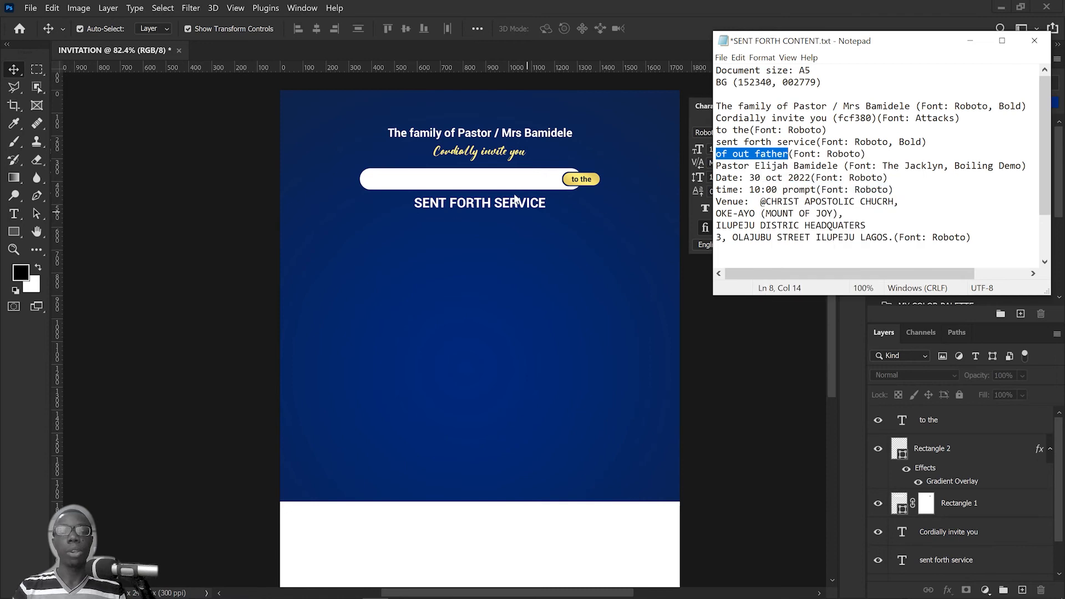
# Step: Back in Photoshop, duplicate the "SENT FORTH SERVICE" line directly beneath itself and replace the copy's text with "of out father"
pyautogui.click(515, 201)
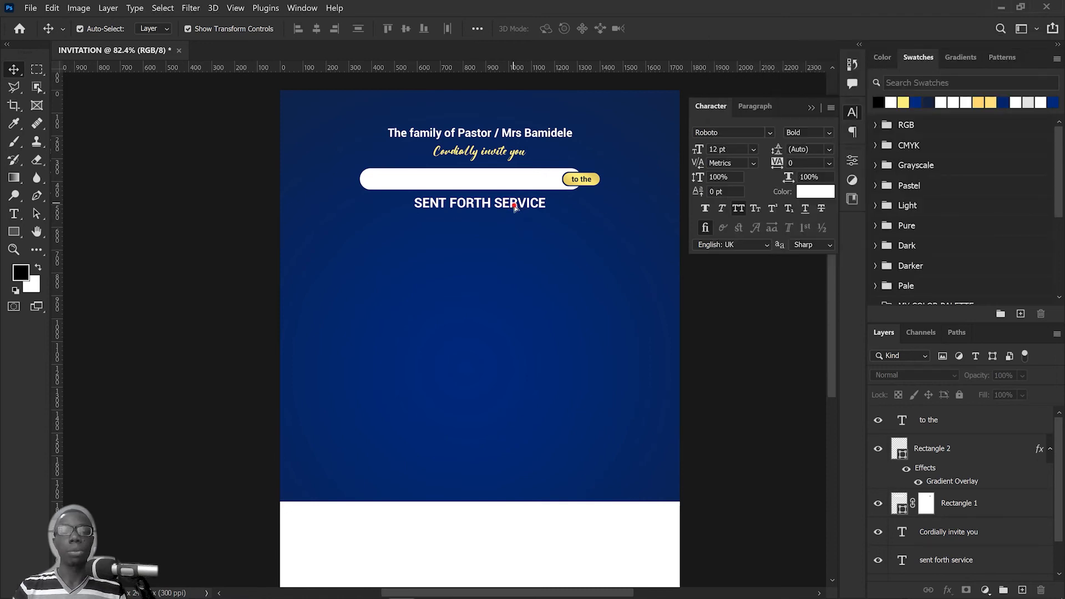
pyautogui.moveTo(515, 205); pyautogui.dragTo(515, 220)
pyautogui.doubleClick(515, 218)
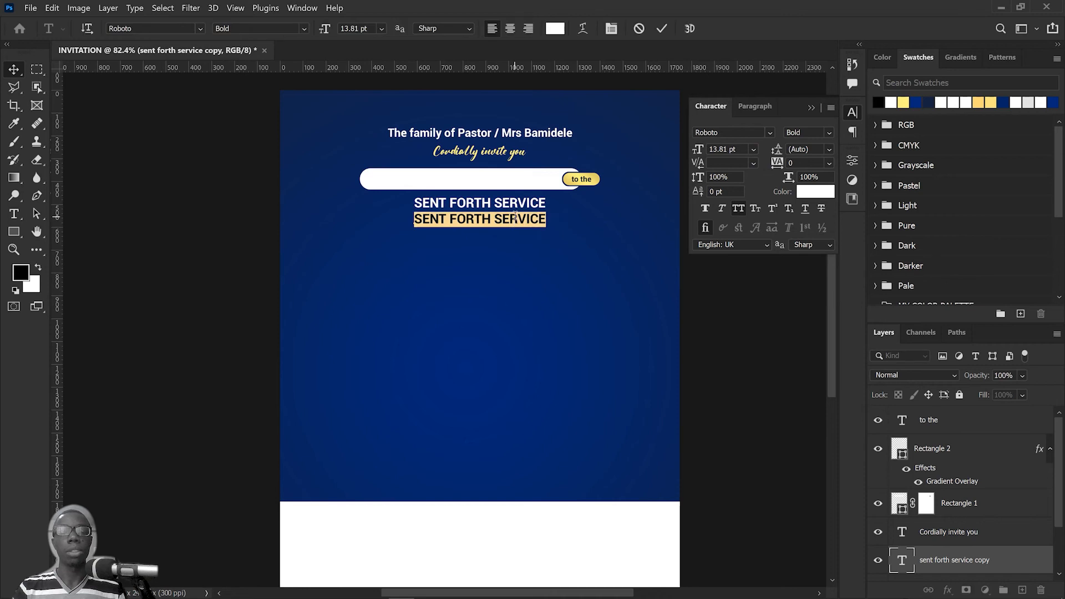
pyautogui.rightClick(515, 217)
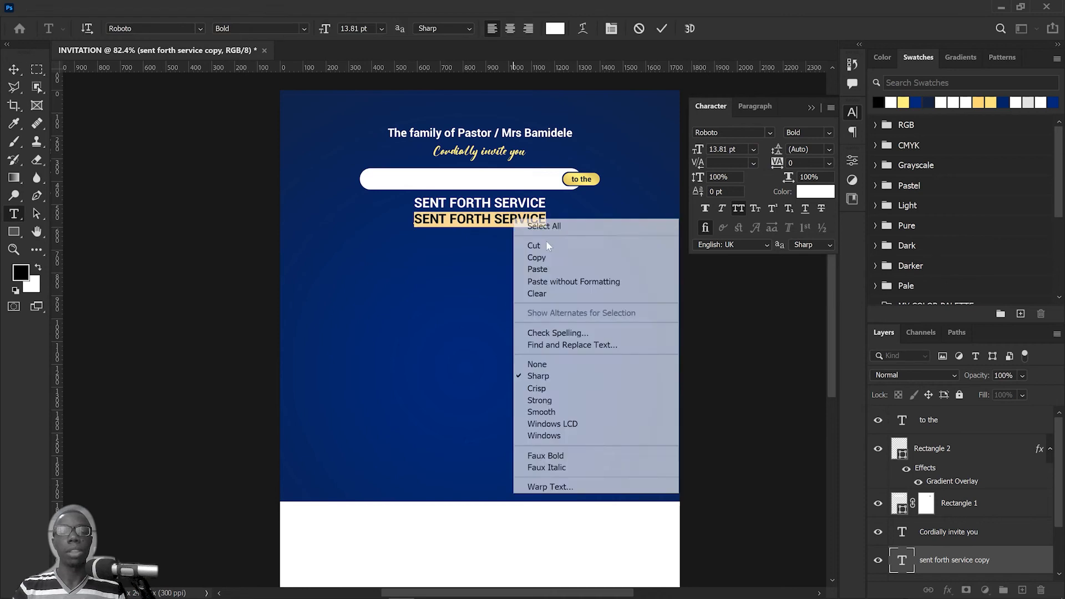
pyautogui.click(549, 269)
pyautogui.click(661, 28)
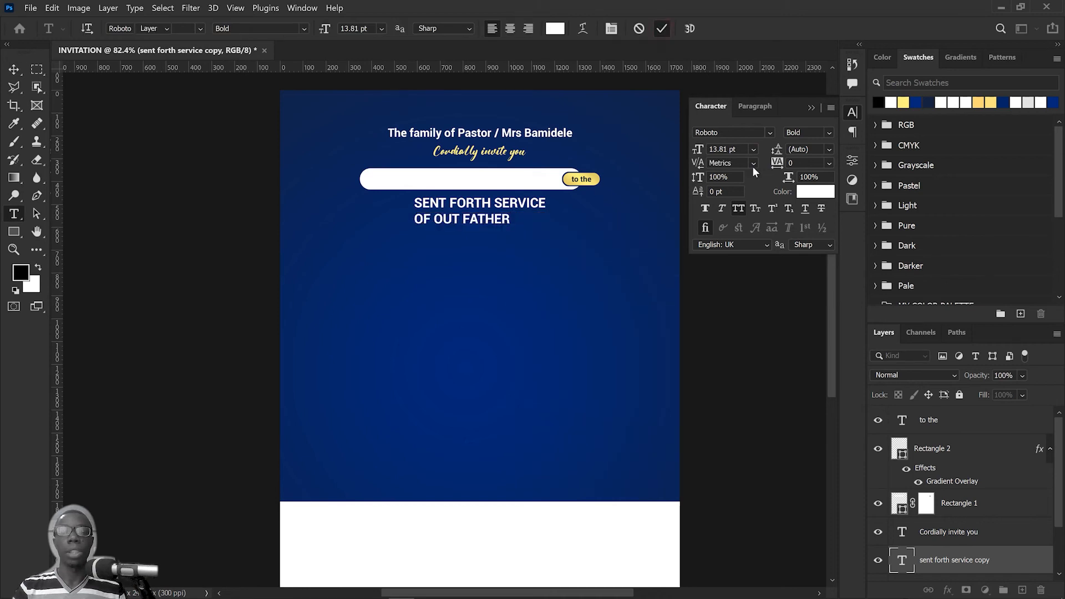
pyautogui.press('v')
# Step: Set the "of out father" text to 8 pt
pyautogui.click(754, 149)
pyautogui.click(744, 179)
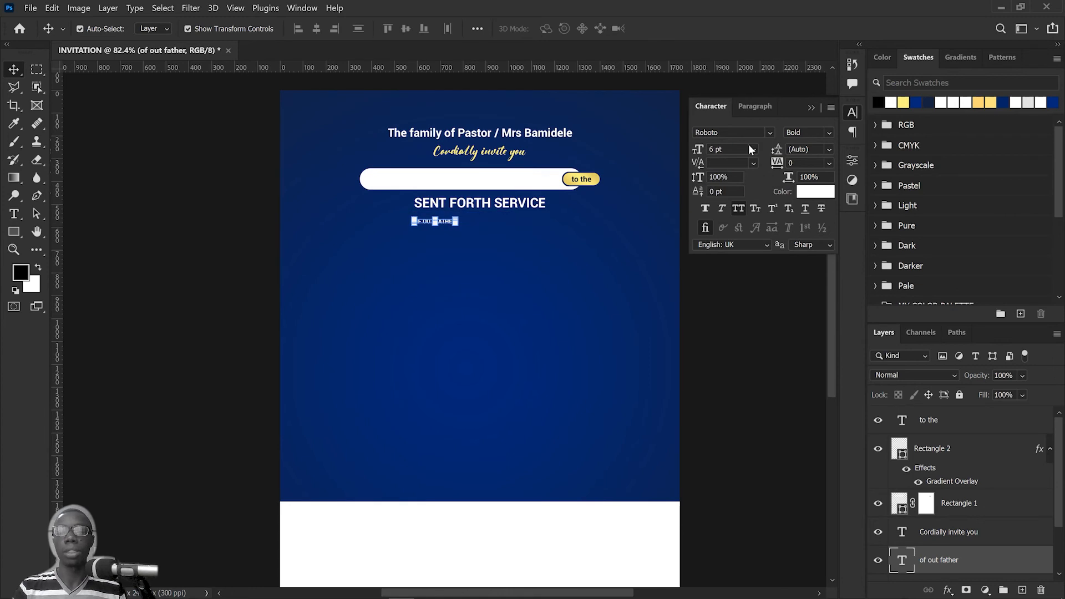
pyautogui.click(735, 150)
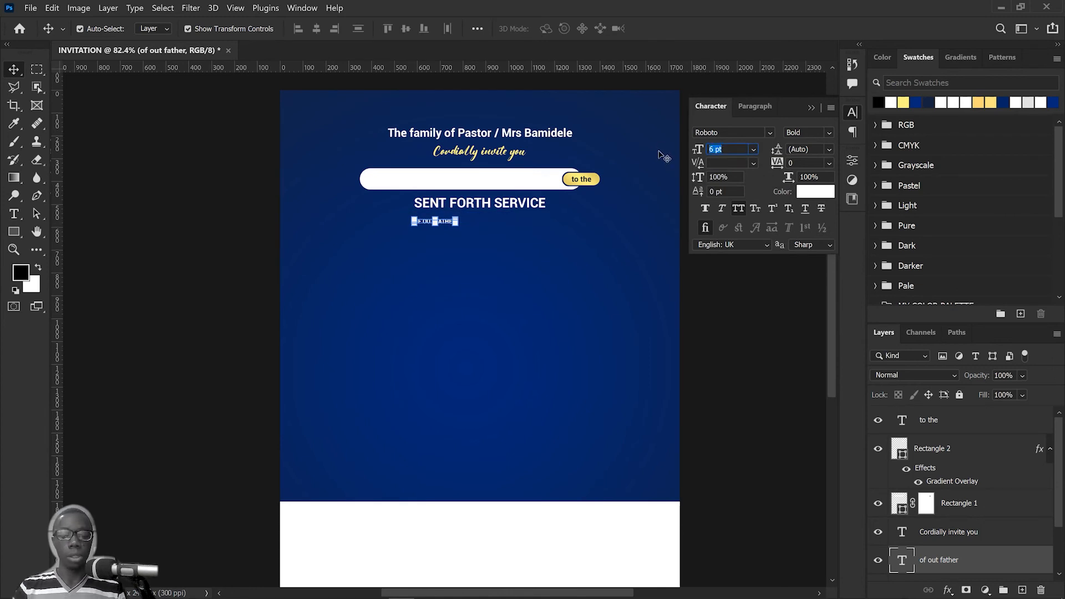
pyautogui.write('8')
pyautogui.press('Return')
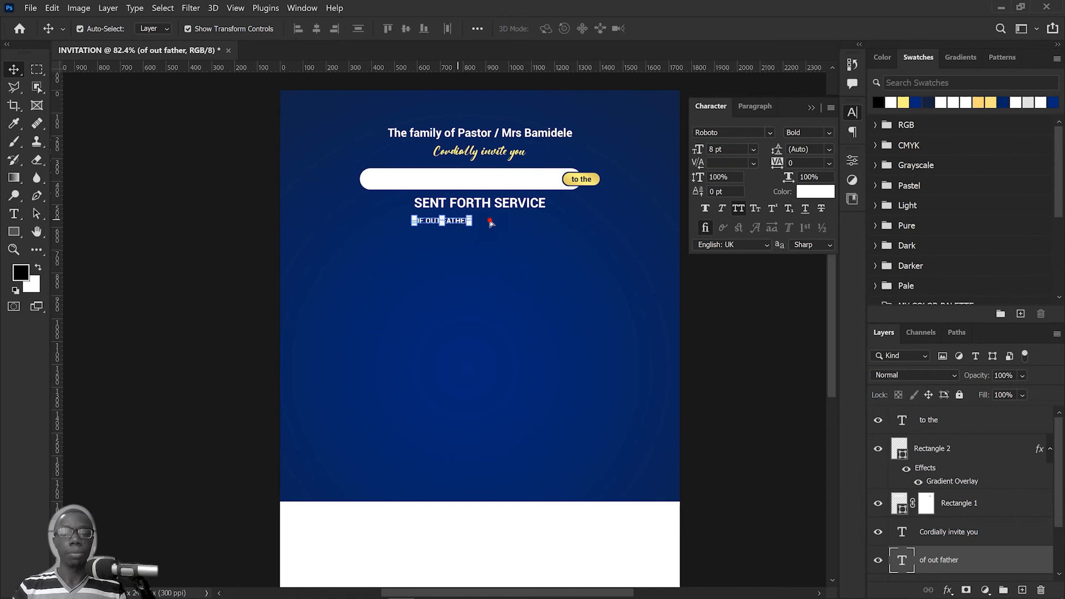
# Step: Set the "of out father" text to Roboto Regular with 380 tracking and move it centrally just beneath "SENT FORTH SERVICE"
pyautogui.moveTo(459, 222); pyautogui.dragTo(498, 220)
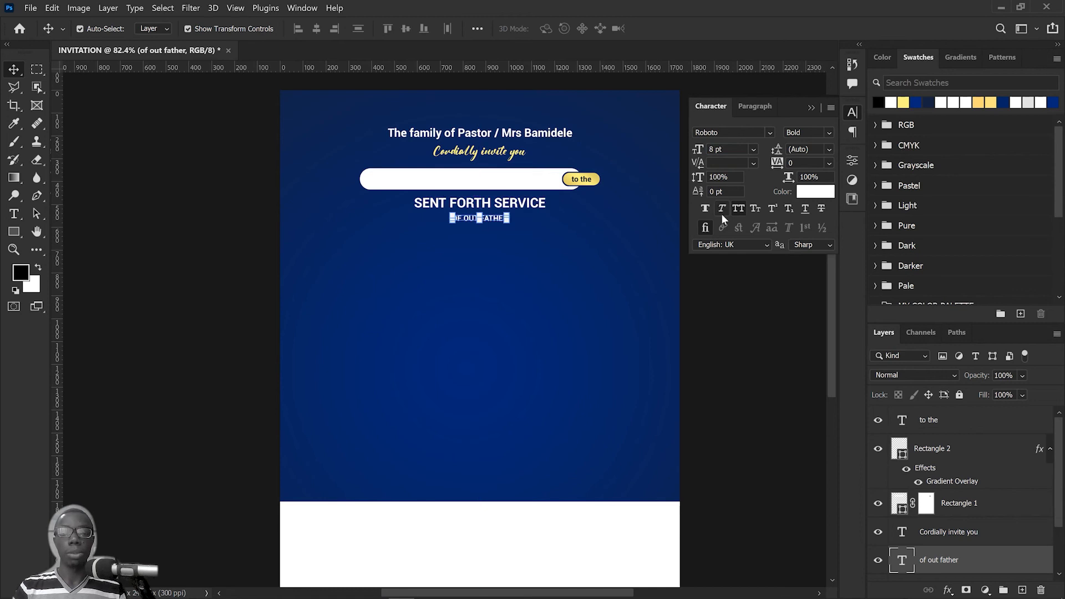
pyautogui.click(830, 130)
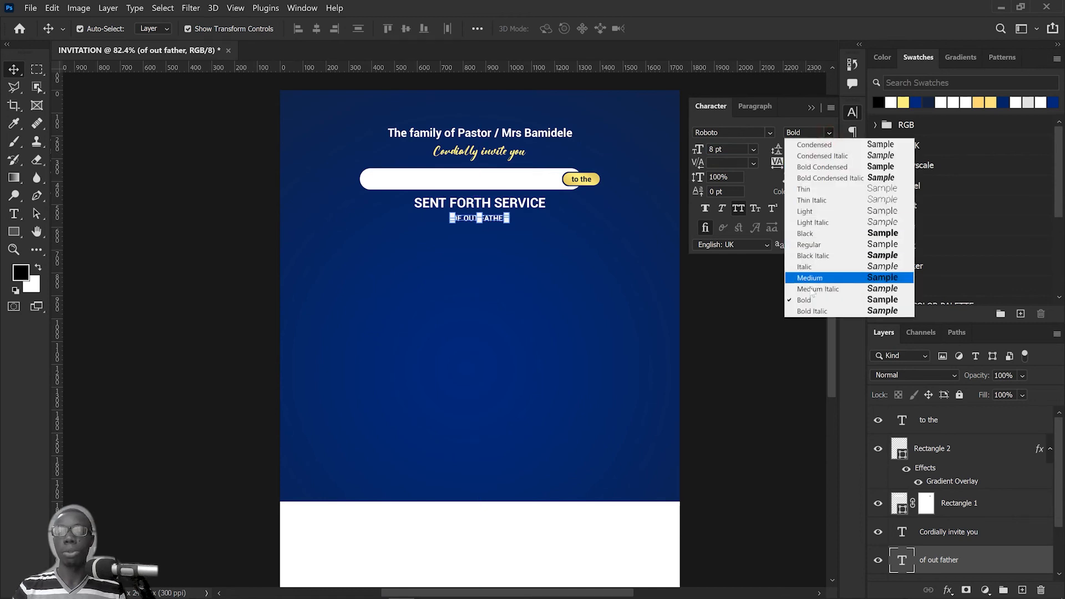
pyautogui.click(820, 244)
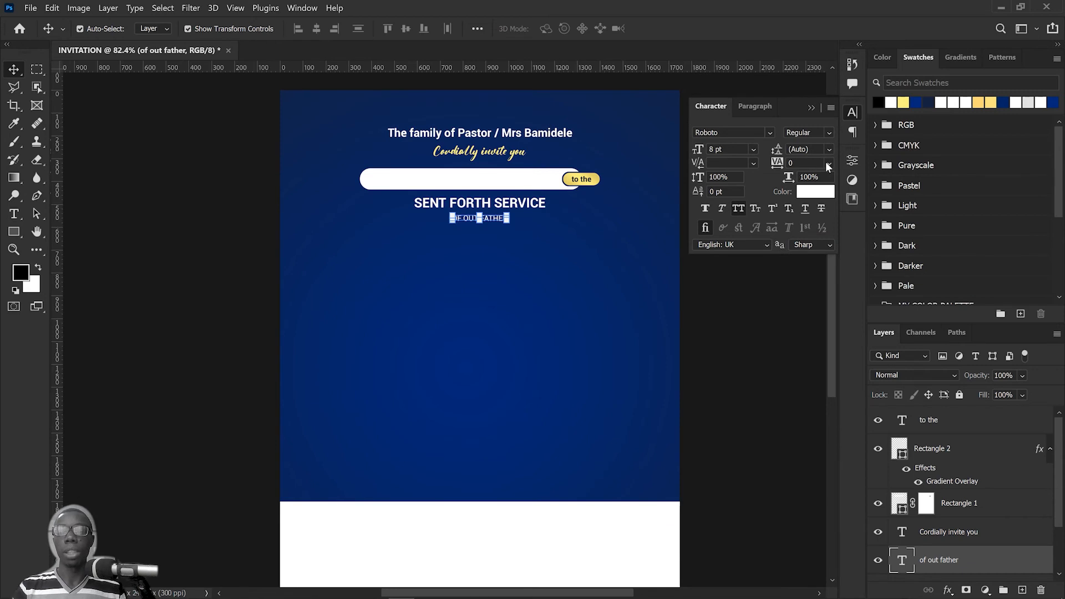
pyautogui.moveTo(782, 165); pyautogui.dragTo(794, 164)
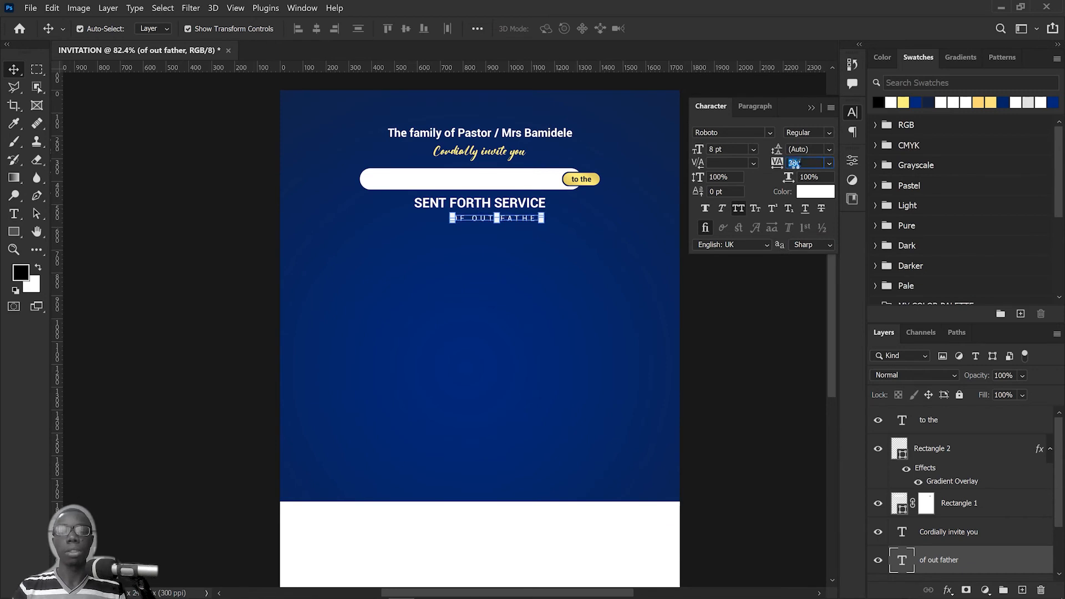
pyautogui.moveTo(529, 228); pyautogui.dragTo(507, 218)
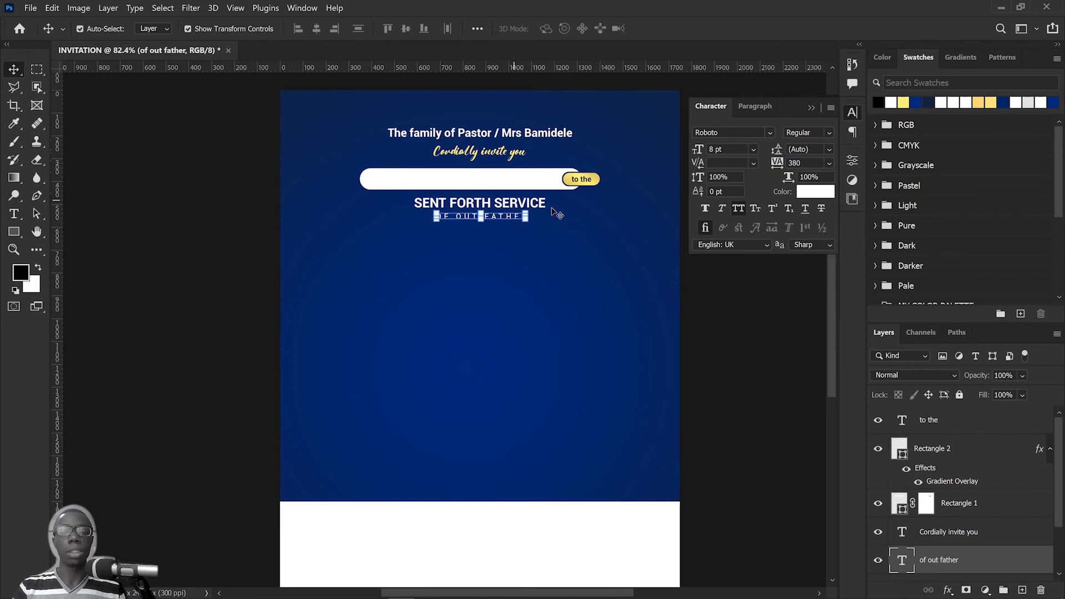
# Step: Align the "SENT FORTH SERVICE" and "OF OUT FATHER" lines on their horizontal centres and deselect them
pyautogui.moveTo(589, 266); pyautogui.dragTo(501, 167)
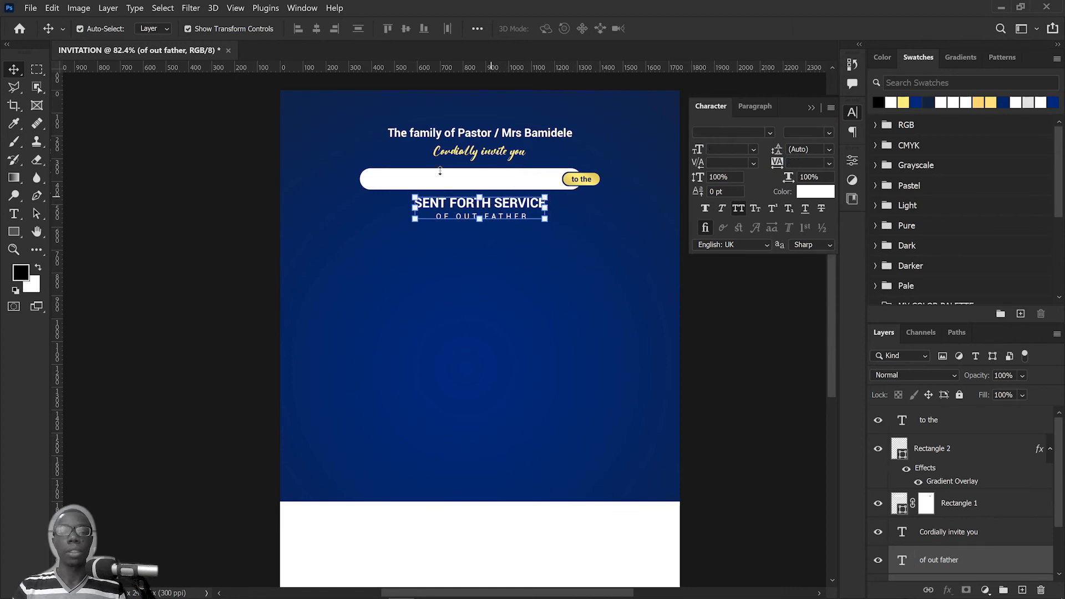
pyautogui.click(316, 29)
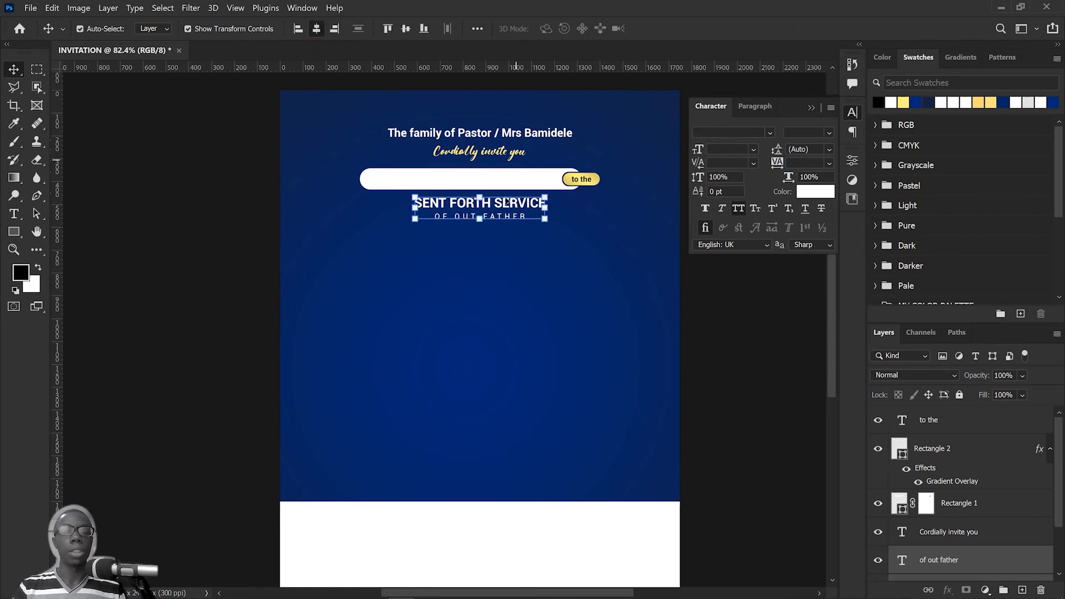
pyautogui.click(580, 288)
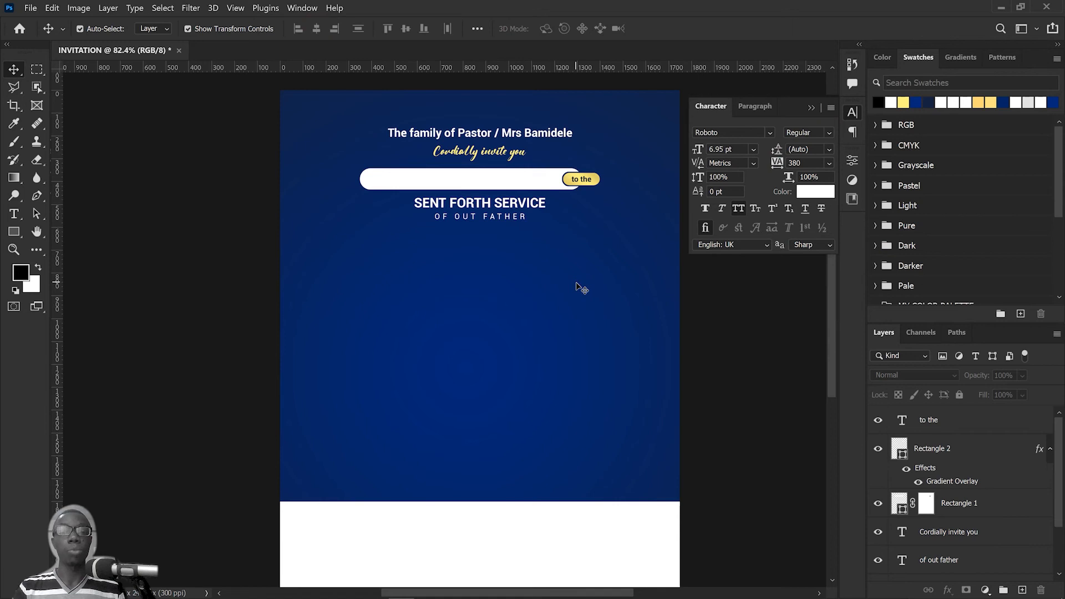
# Step: Switch to the Notepad content file and copy the pastor's full name without the font note
pyautogui.scroll(-3, 580, 284)
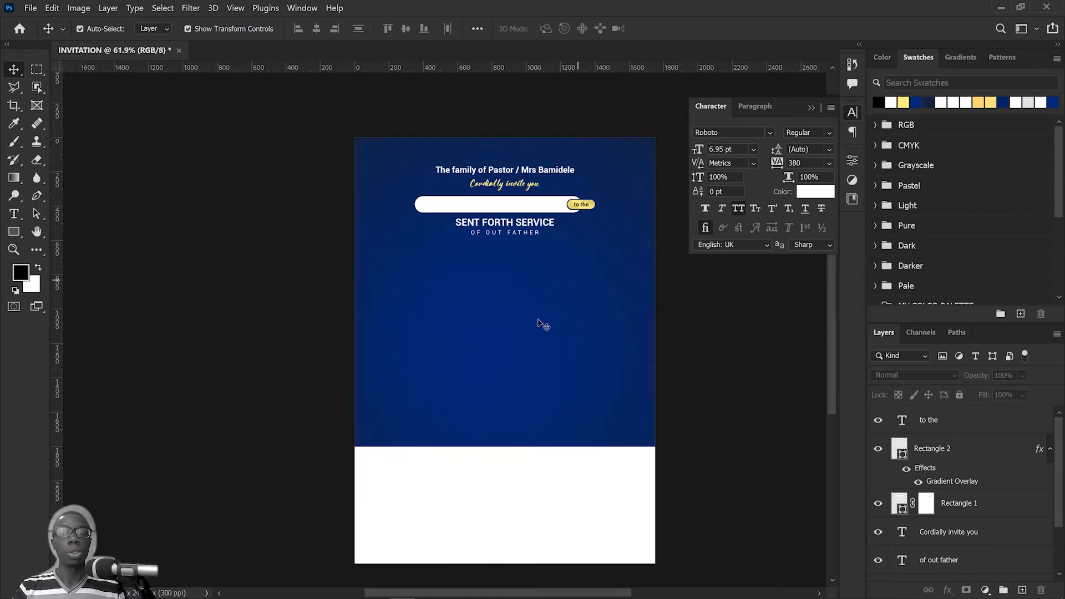
pyautogui.scroll(3, 547, 334)
pyautogui.moveTo(546, 260); pyautogui.dragTo(539, 281)
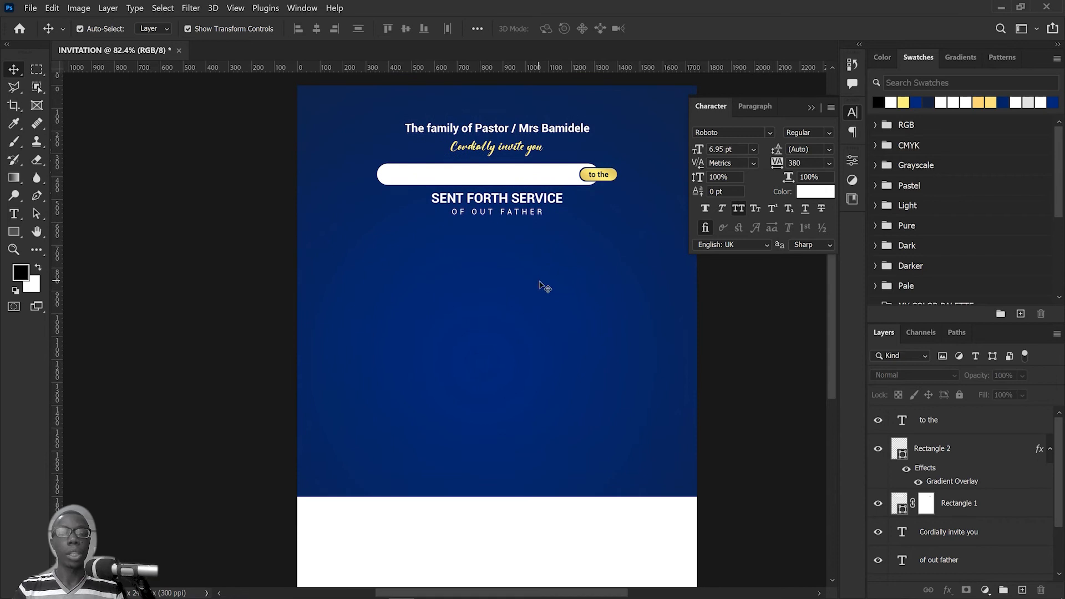
pyautogui.moveTo(544, 345); pyautogui.dragTo(545, 323)
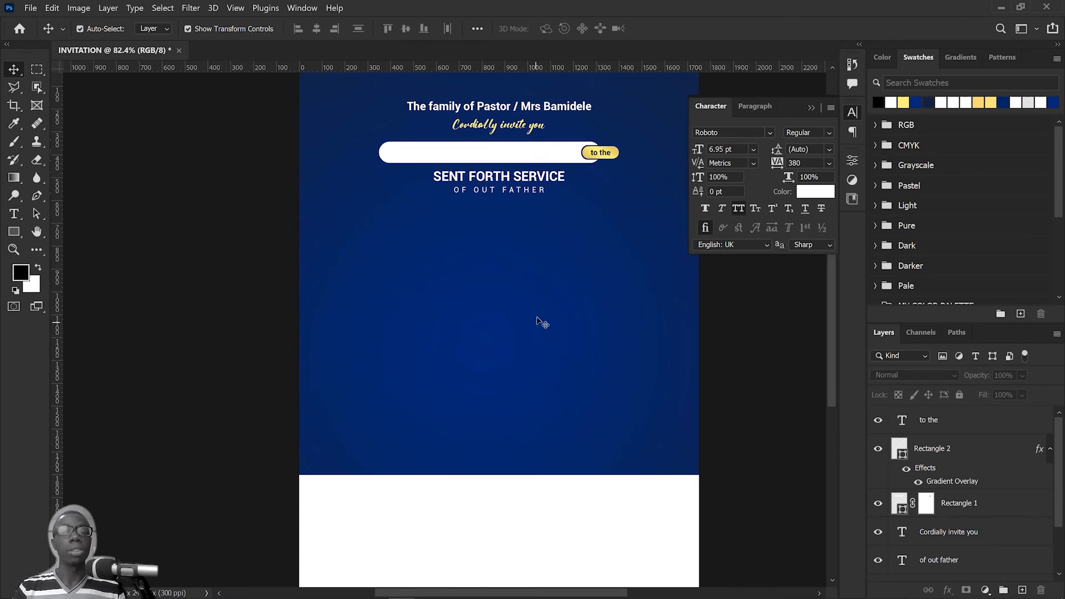
pyautogui.hotkey('alt', 'Tab')
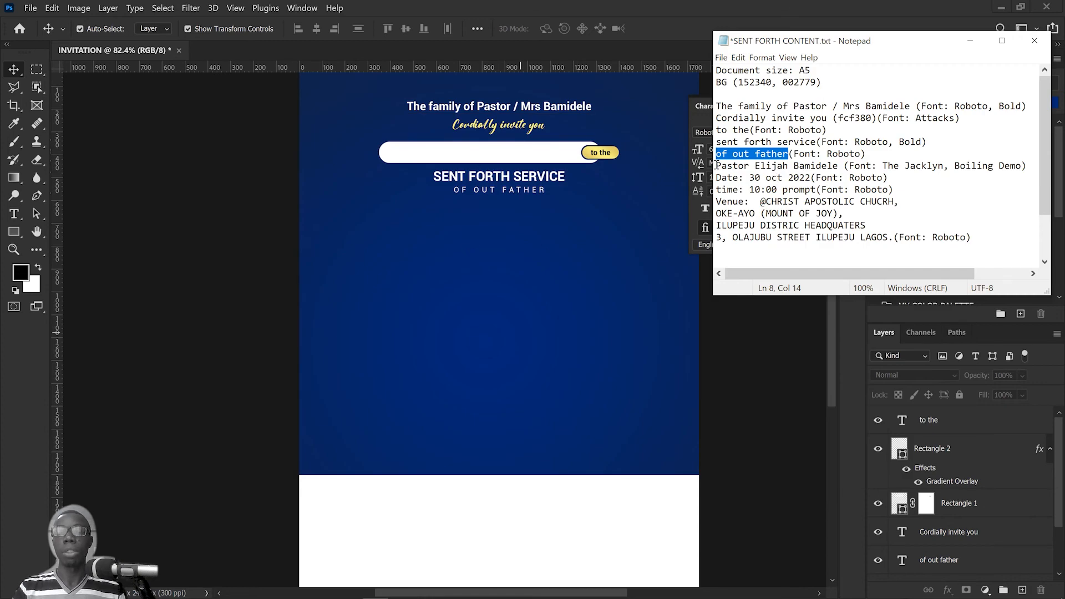
pyautogui.moveTo(716, 166); pyautogui.dragTo(838, 170)
pyautogui.rightClick(792, 166)
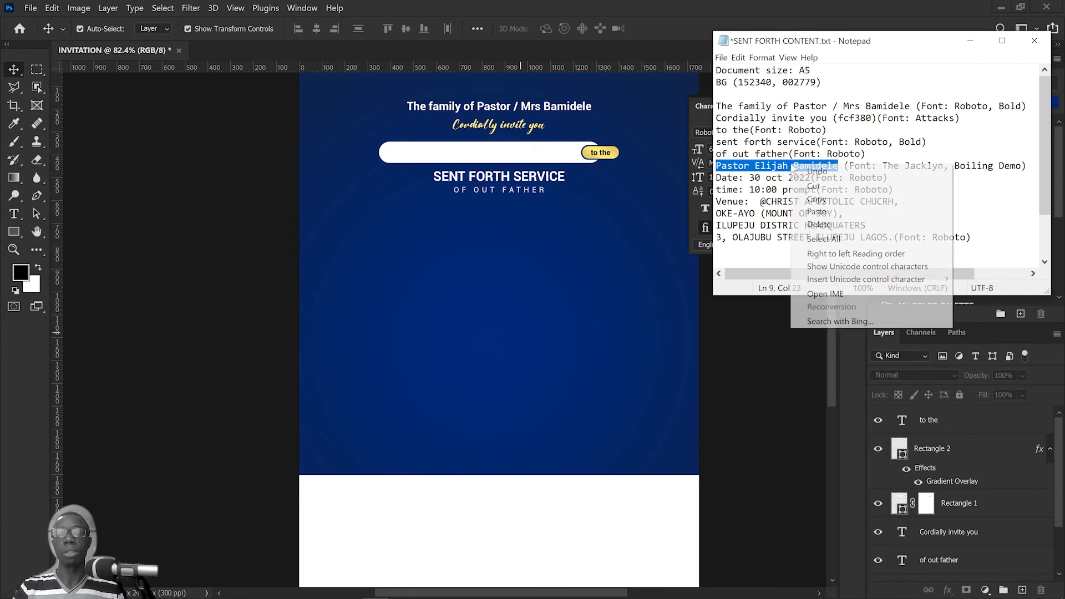
pyautogui.click(820, 202)
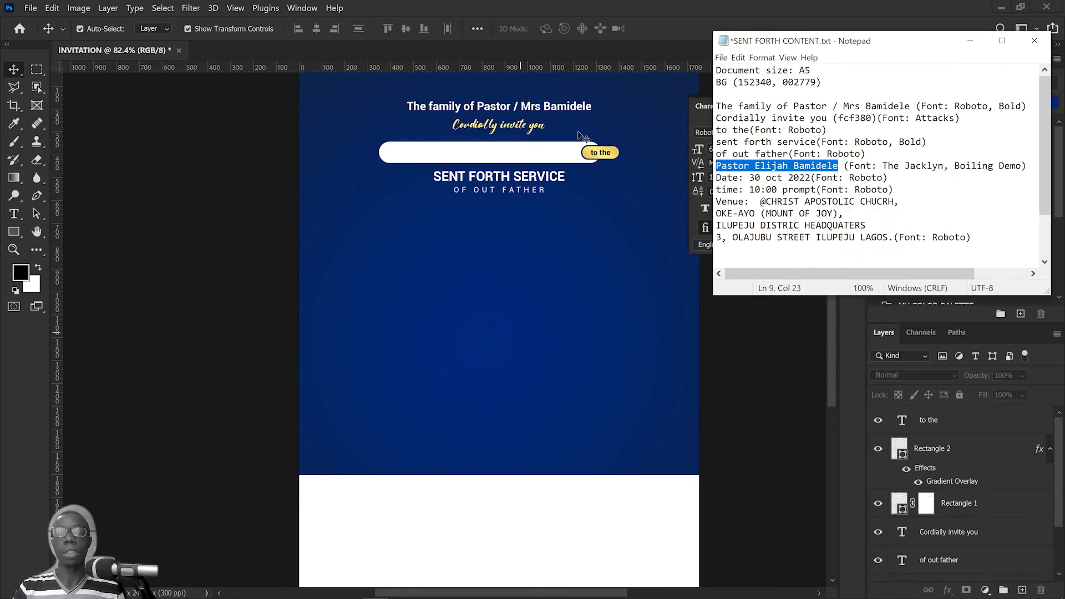
# Step: Back in Photoshop, duplicate the "SENT FORTH SERVICE" line into the space below "OF OUT FATHER" and select the copy's text
pyautogui.click(572, 261)
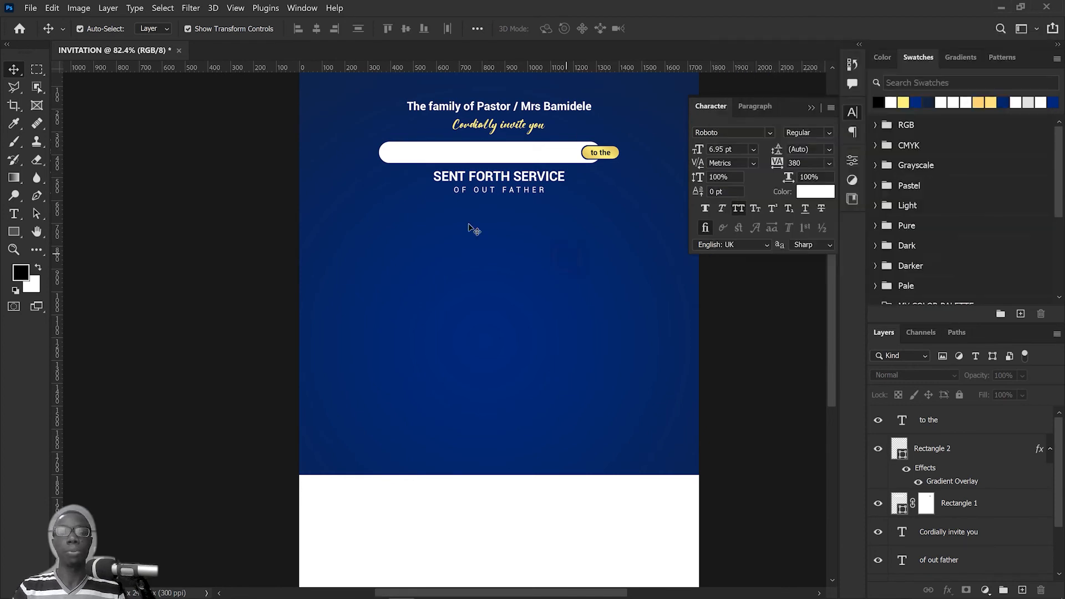
pyautogui.doubleClick(506, 176)
pyautogui.moveTo(506, 177); pyautogui.dragTo(507, 239)
pyautogui.doubleClick(536, 237)
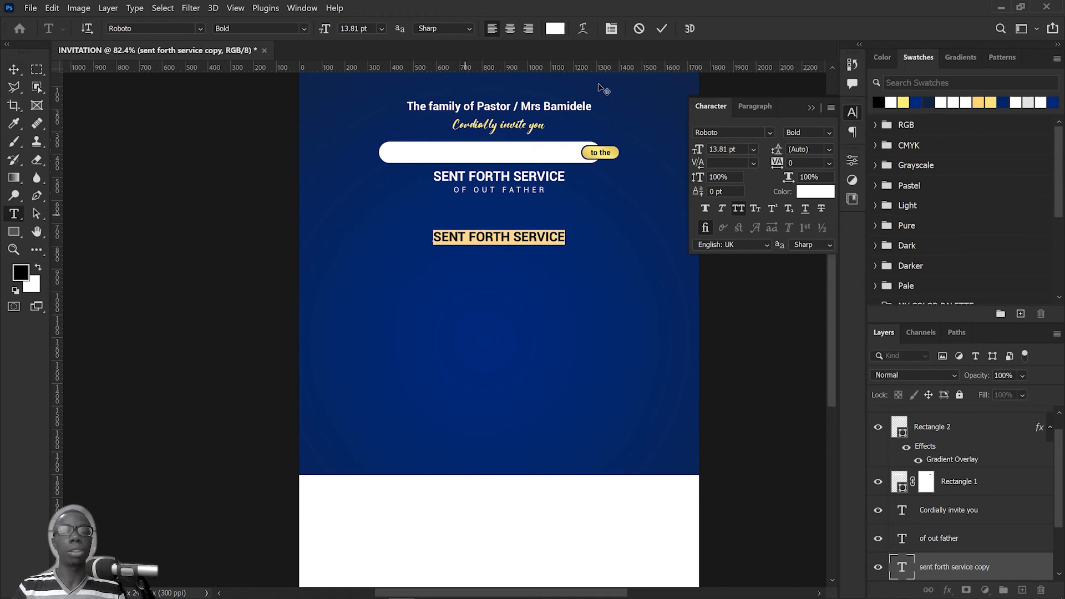
pyautogui.rightClick(507, 237)
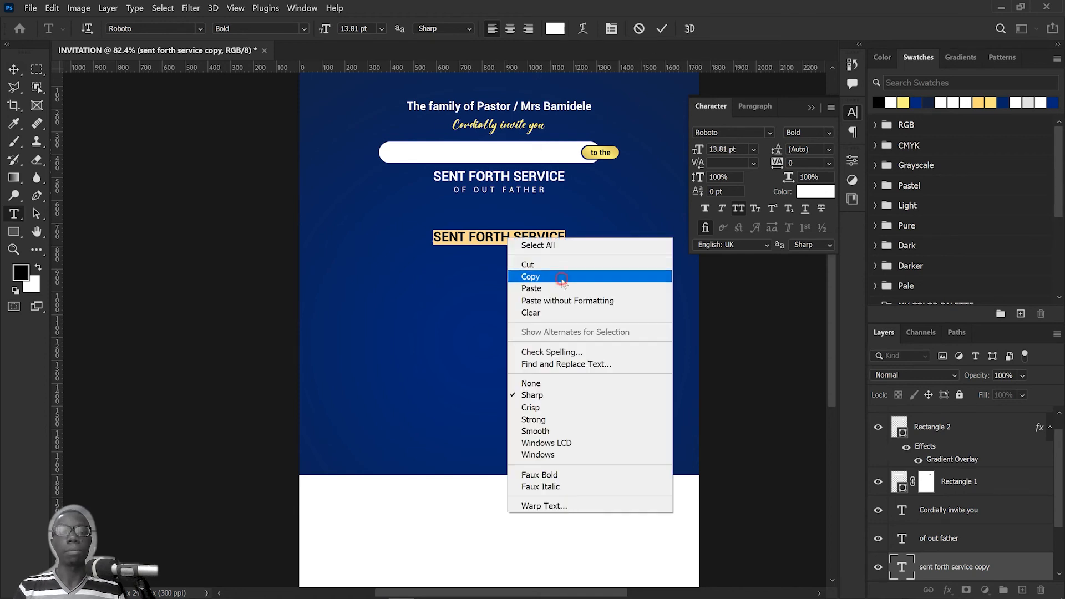
pyautogui.click(558, 276)
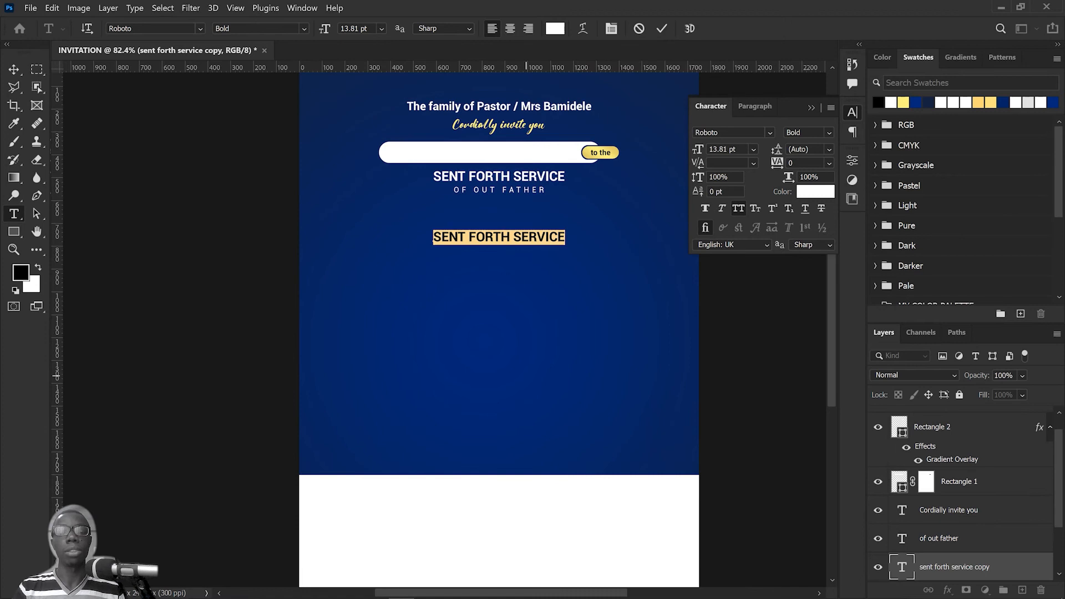
# Step: Copy the pastor's full name again from the Notepad file and replace the duplicated line's text in Photoshop with it
pyautogui.click(376, 589)
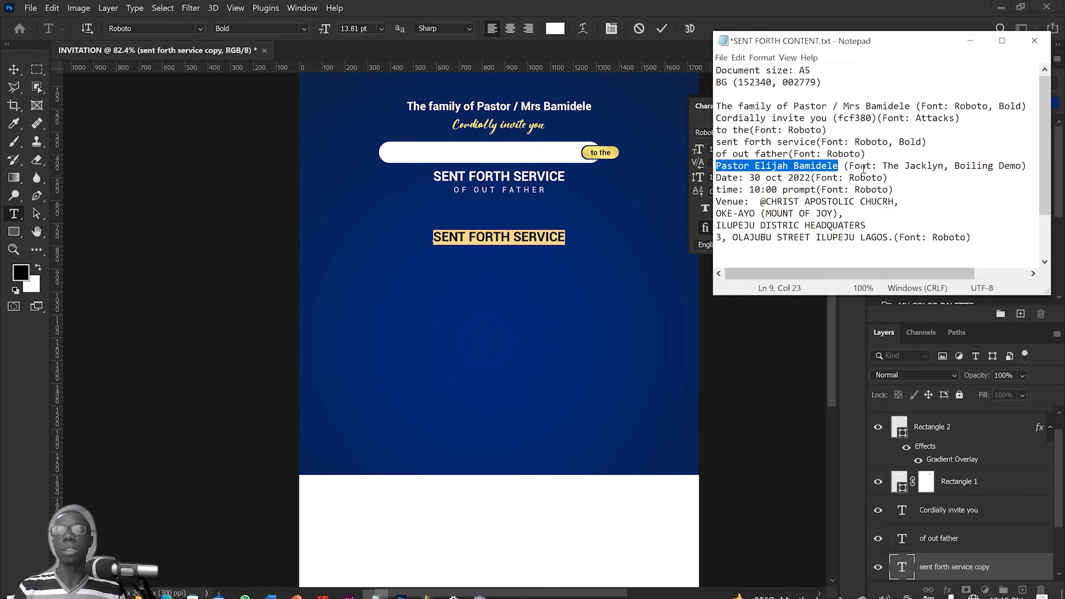
pyautogui.rightClick(797, 167)
pyautogui.click(815, 203)
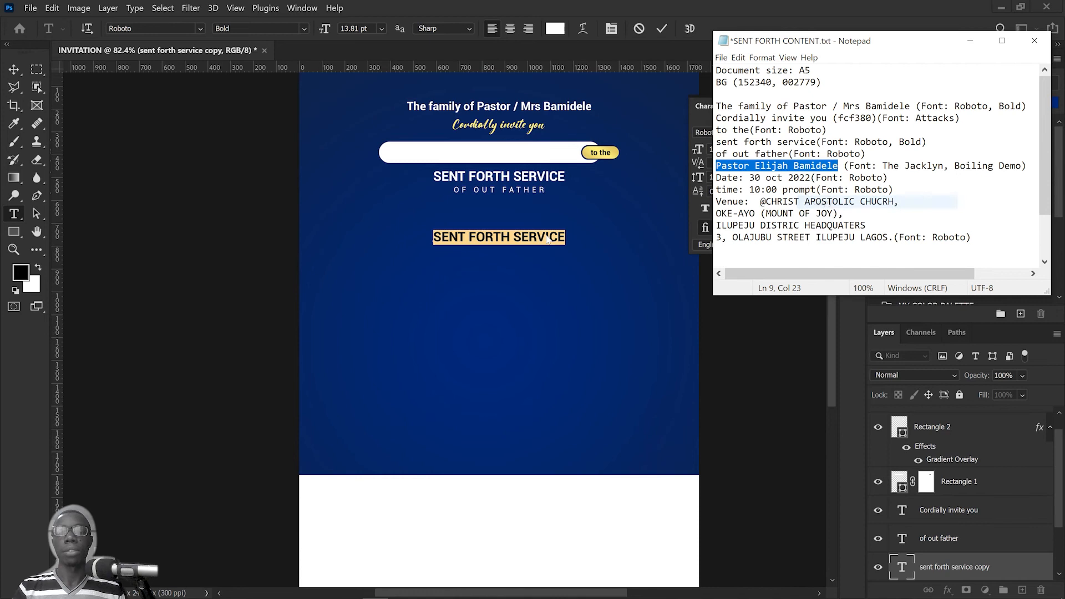
pyautogui.click(507, 240)
pyautogui.rightClick(502, 238)
pyautogui.click(553, 287)
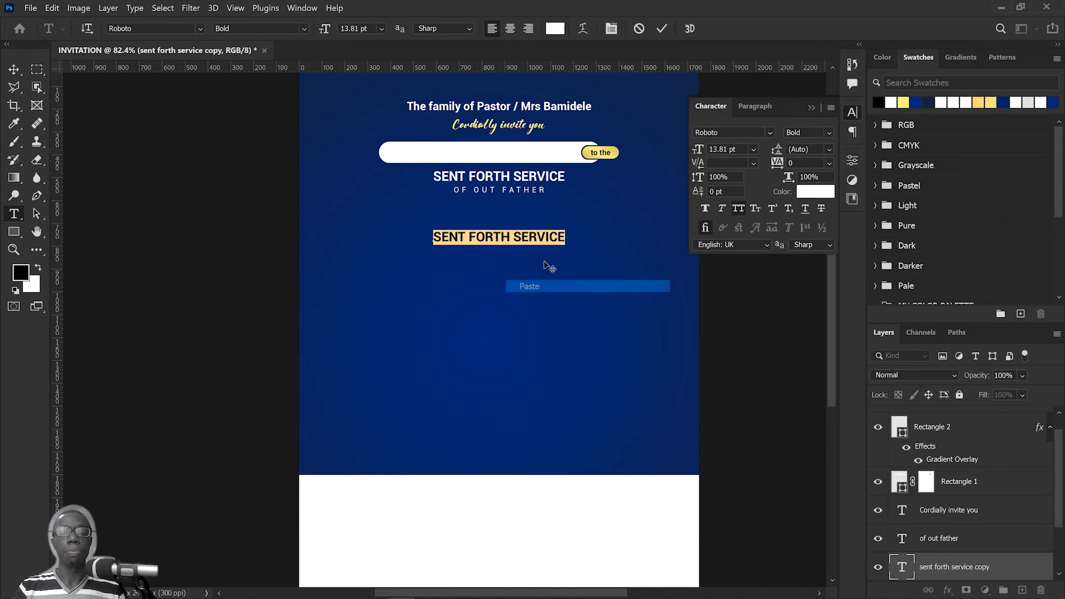
pyautogui.click(662, 29)
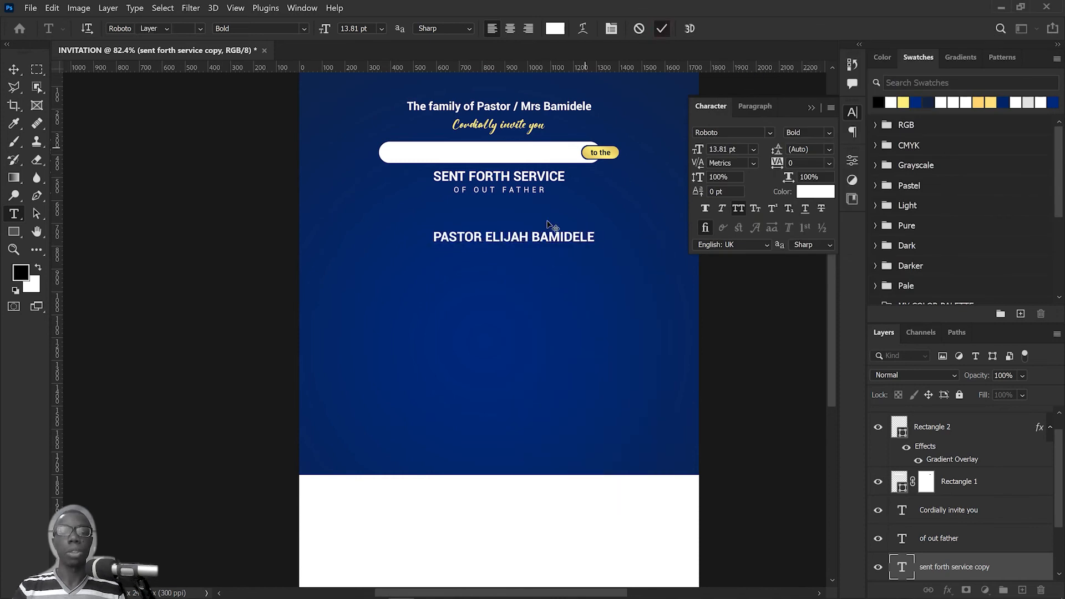
# Step: Duplicate the pastor's name line twice downwards and reduce the lowest copy to the surname only
pyautogui.press('v')
pyautogui.moveTo(546, 239); pyautogui.dragTo(548, 284)
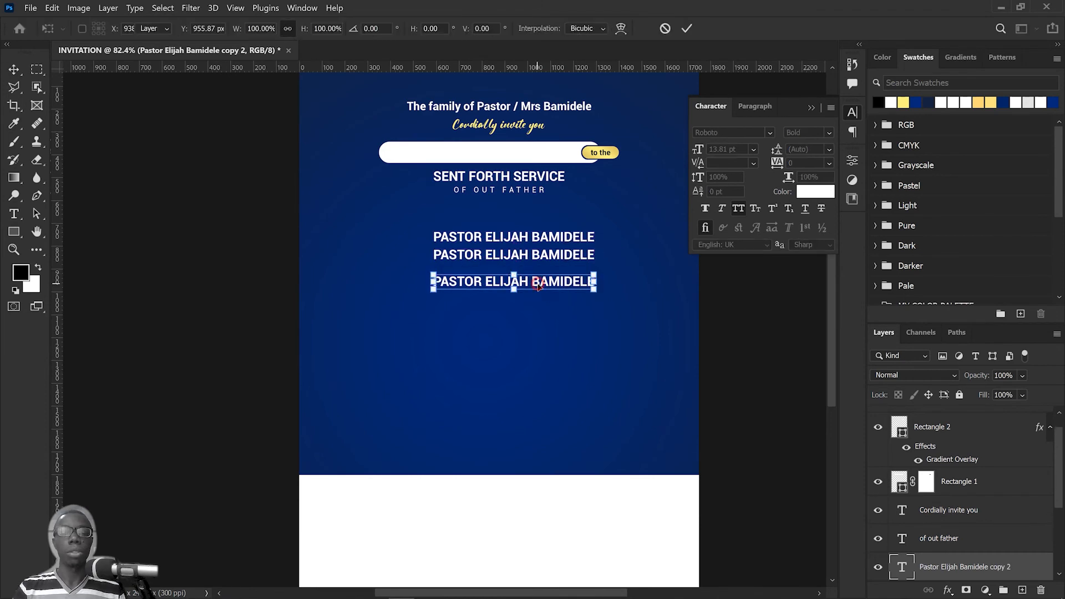
pyautogui.doubleClick(534, 282)
pyautogui.moveTo(534, 283); pyautogui.dragTo(292, 290)
pyautogui.press('BackSpace')
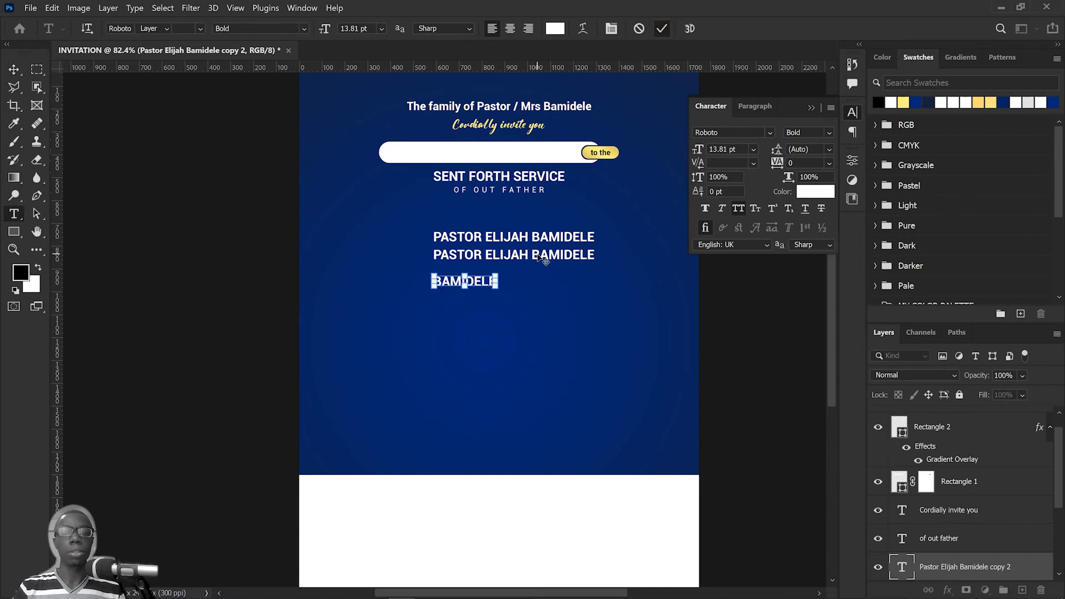
# Step: Reduce the middle copy of the pastor's name line to the first name only
pyautogui.doubleClick(538, 255)
pyautogui.doubleClick(570, 259)
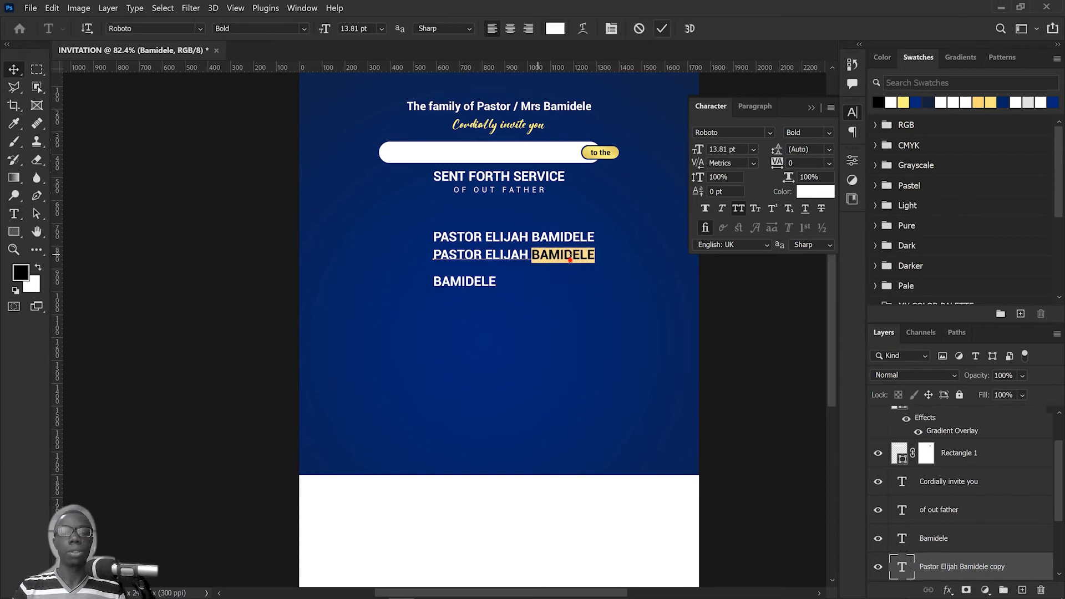
pyautogui.moveTo(627, 263); pyautogui.dragTo(540, 253)
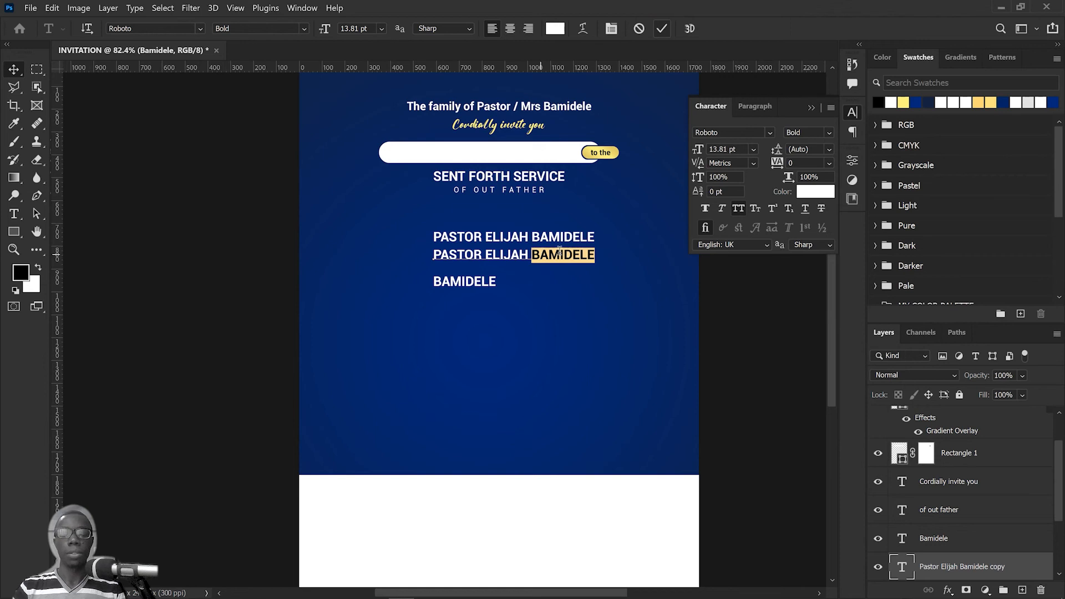
pyautogui.press('Left')
pyautogui.hotkey('shift', 'End')
pyautogui.press('Delete')
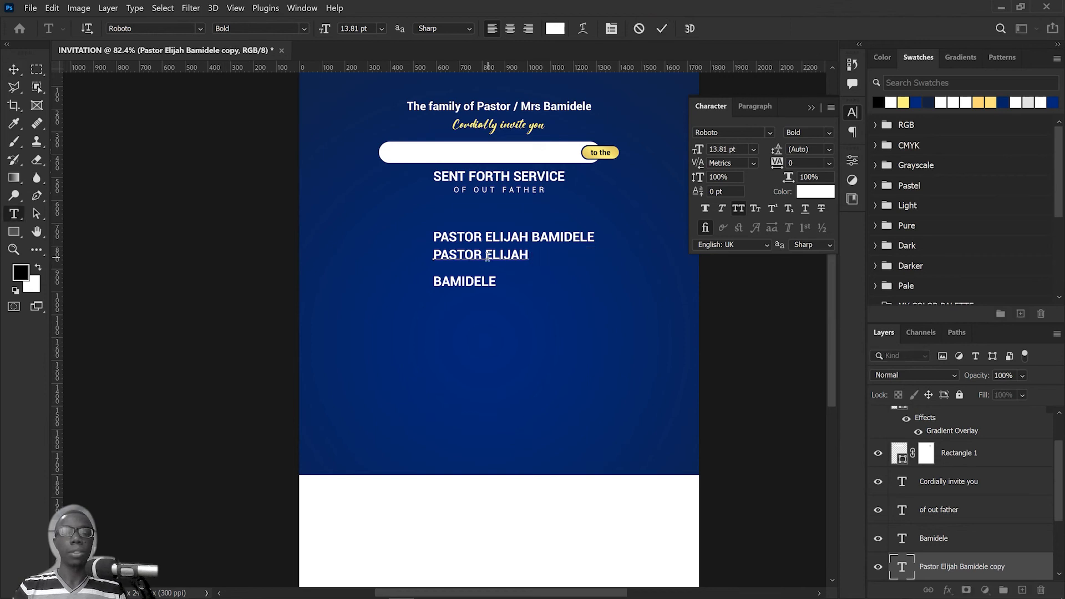
pyautogui.moveTo(488, 256); pyautogui.dragTo(340, 248)
pyautogui.press('Delete')
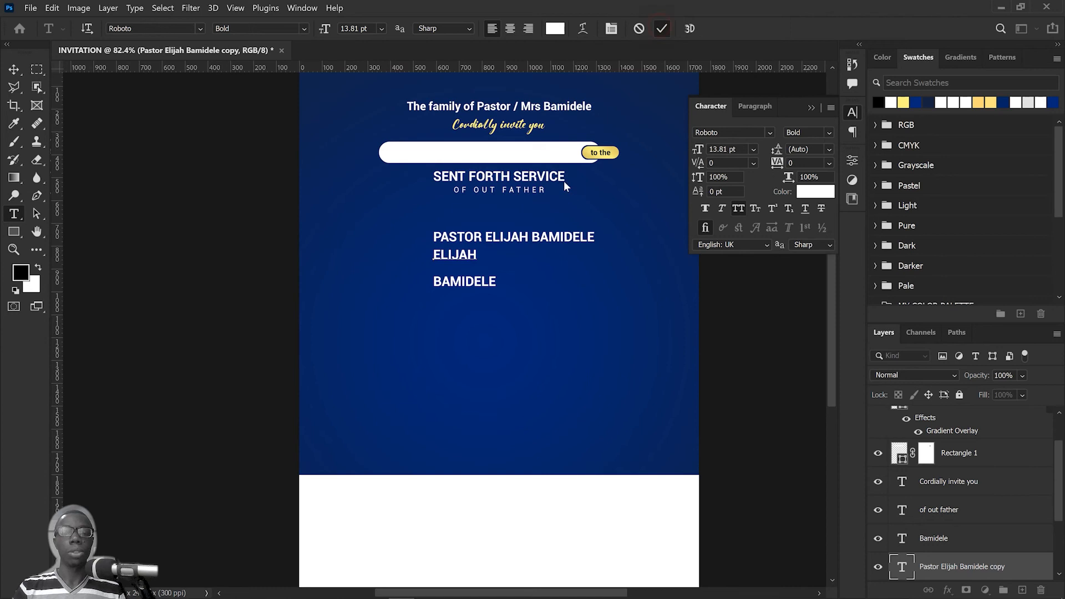
# Step: Delete the first name and surname from the uppermost name line, keeping only "Pastor", and commit the text
pyautogui.press('v')
pyautogui.doubleClick(541, 236)
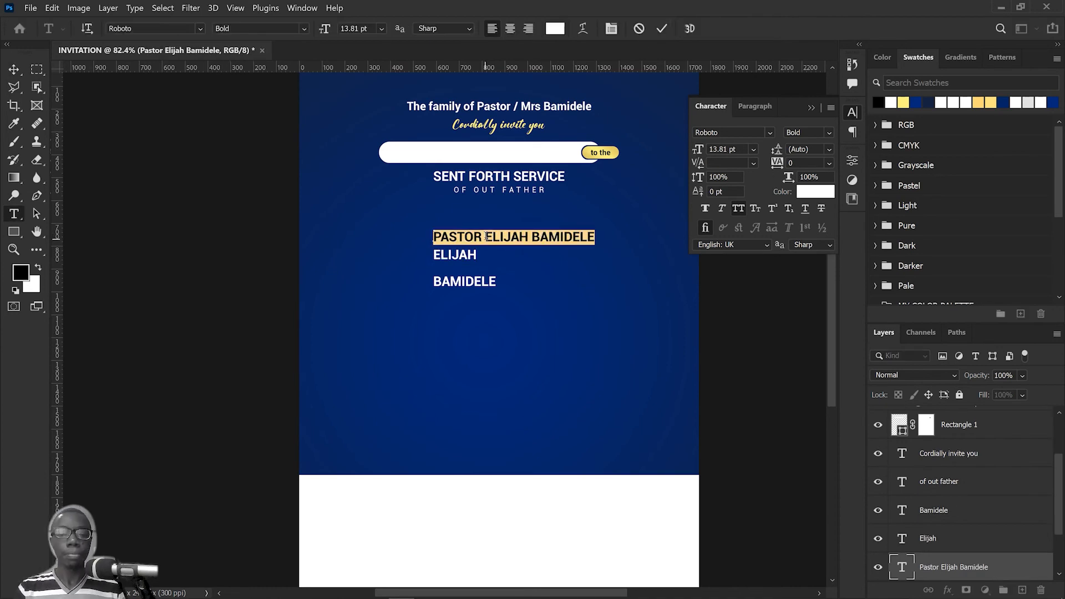
pyautogui.moveTo(486, 236); pyautogui.dragTo(635, 232)
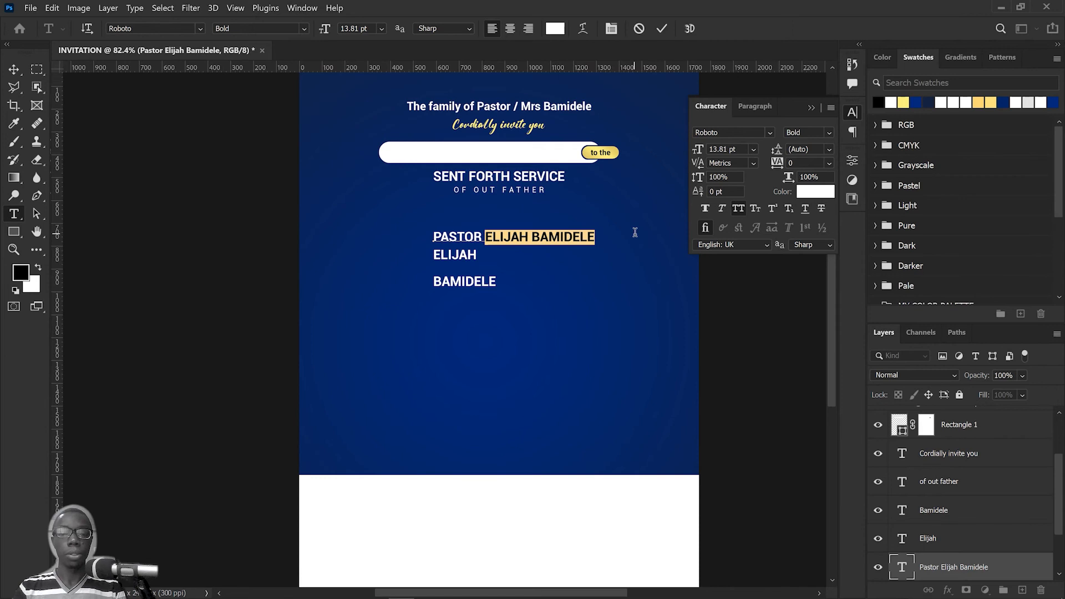
pyautogui.press('BackSpace')
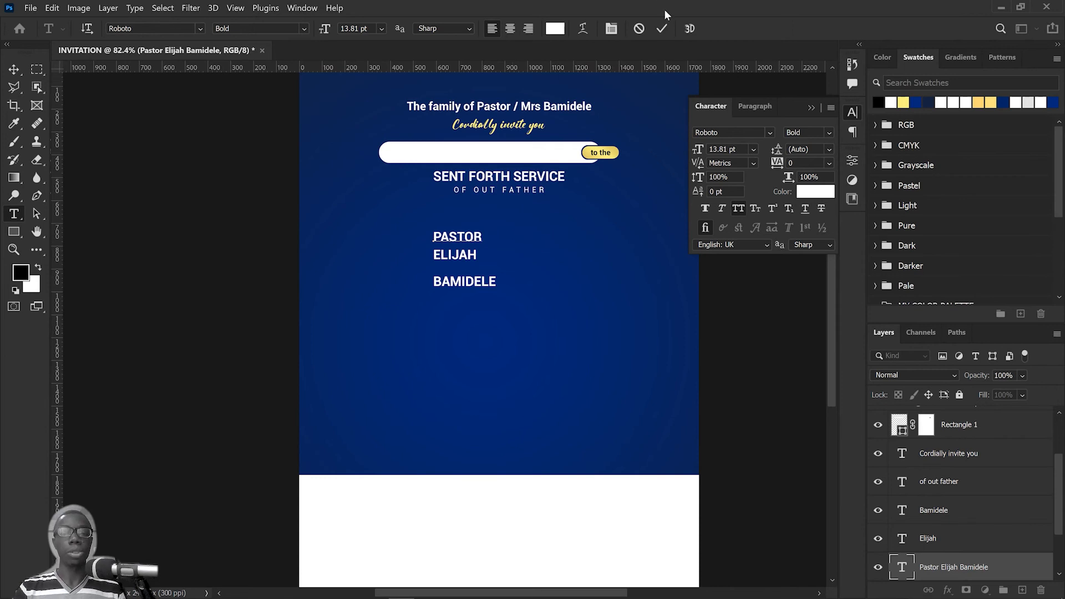
pyautogui.click(664, 28)
# Step: Turn off All Caps for the "Pastor" text and move it to the left of the other name lines
pyautogui.press('v')
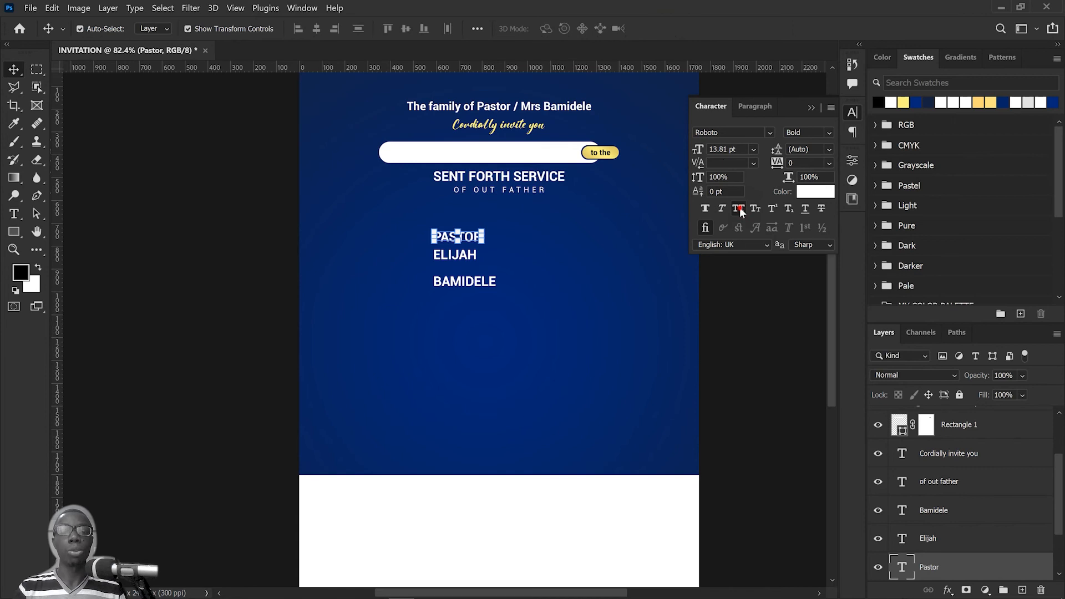
pyautogui.hotkey('ctrl', 'shift', 'k')
pyautogui.moveTo(462, 240); pyautogui.dragTo(512, 236)
# Step: Stack the surname directly beneath the first name under "OF OUT FATHER" and turn off All Caps for both
pyautogui.click(468, 257)
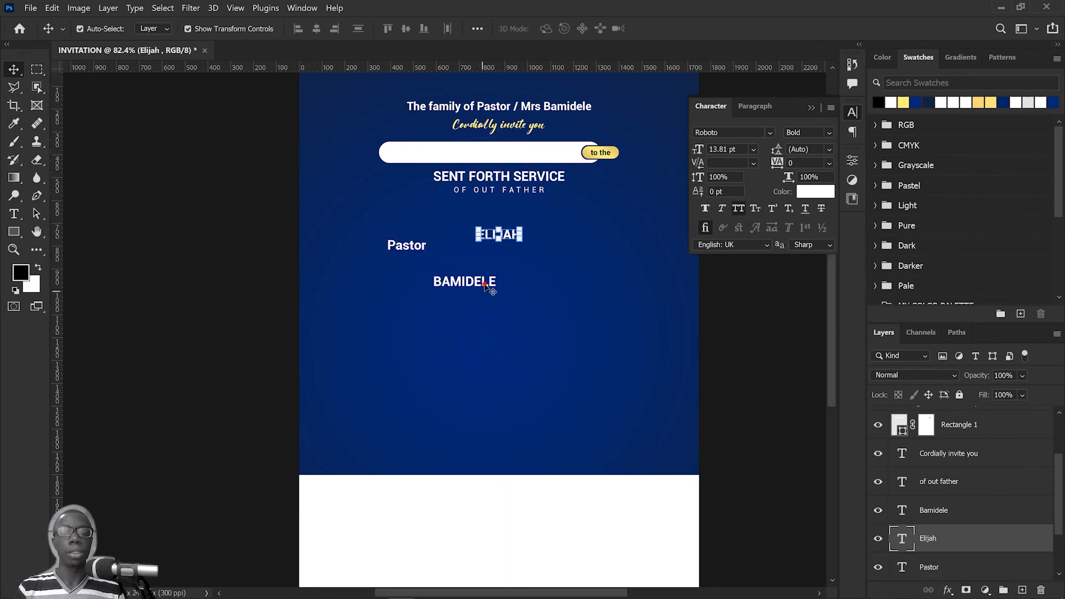
pyautogui.moveTo(477, 281); pyautogui.dragTo(501, 249)
pyautogui.moveTo(581, 310); pyautogui.dragTo(468, 225)
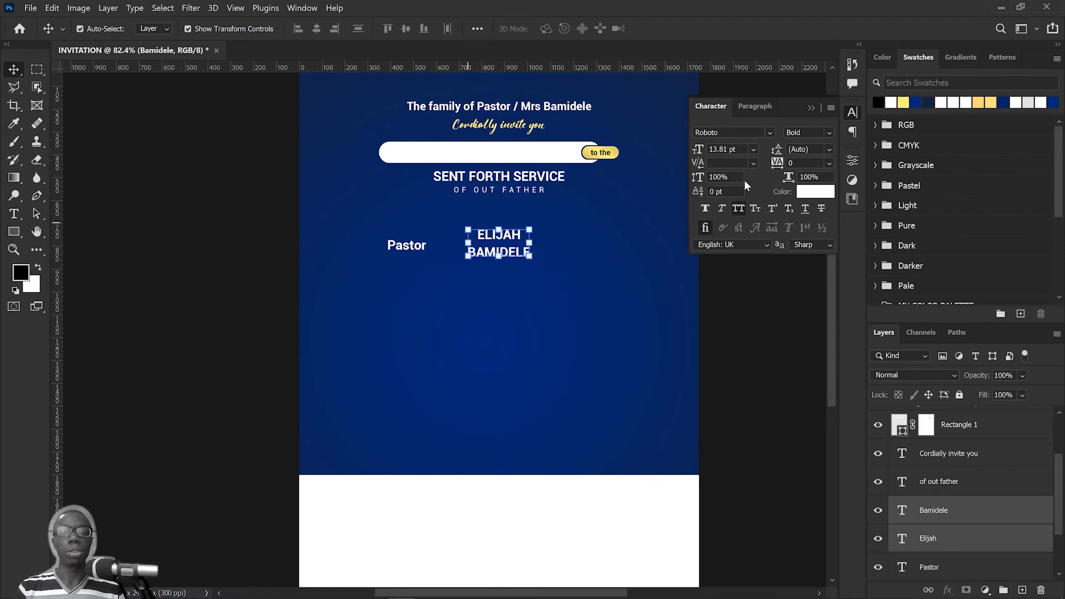
pyautogui.click(554, 297)
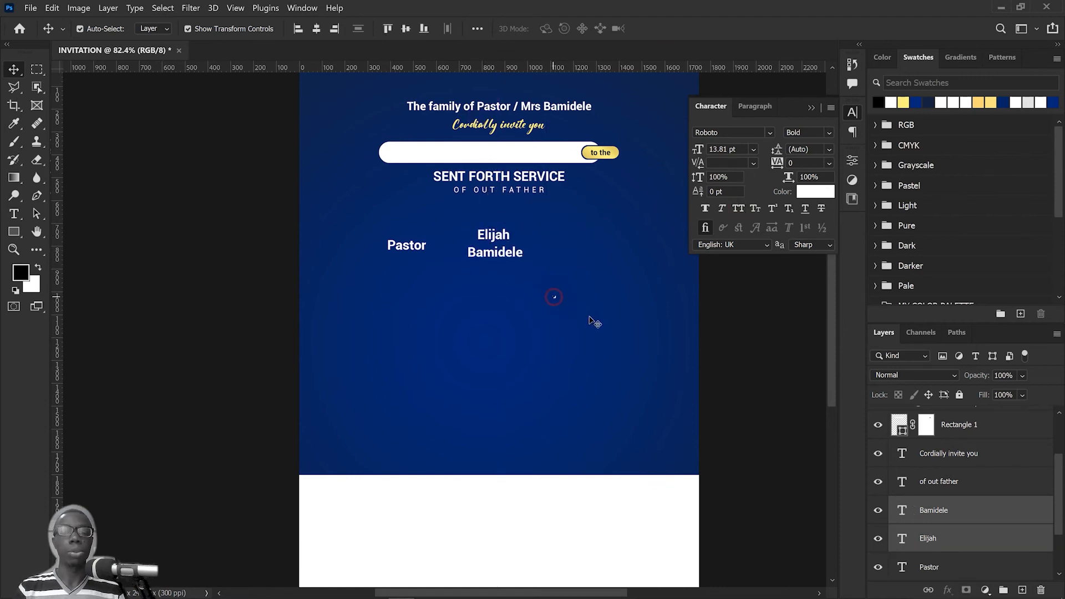
# Step: Enlarge the first name and surname together to about 39.91 pt and close the gap between the two lines
pyautogui.moveTo(590, 318); pyautogui.dragTo(451, 215)
pyautogui.moveTo(495, 257); pyautogui.dragTo(495, 308)
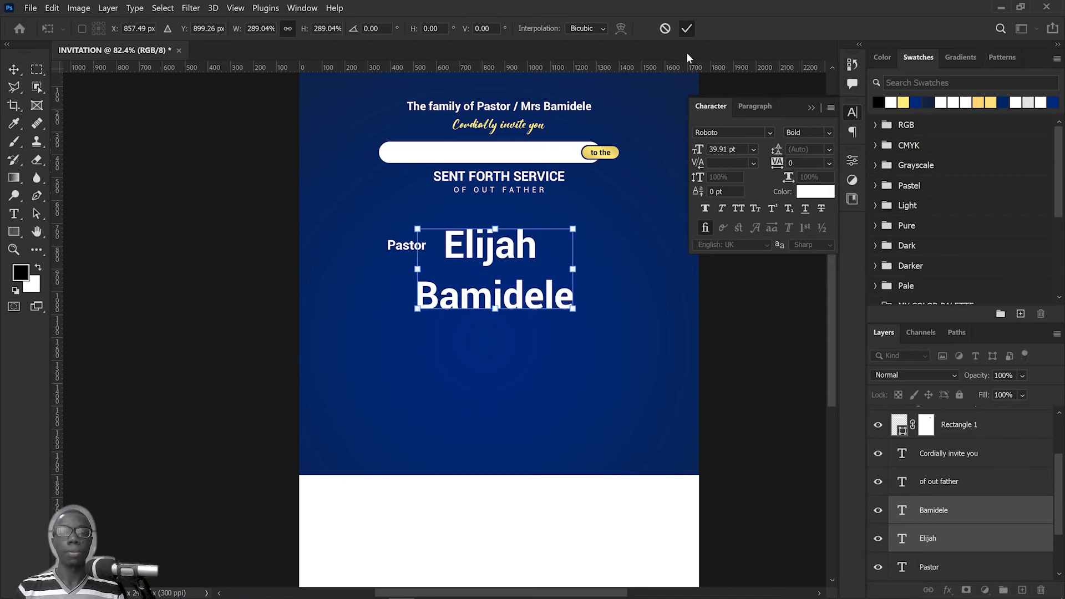
pyautogui.press('Return')
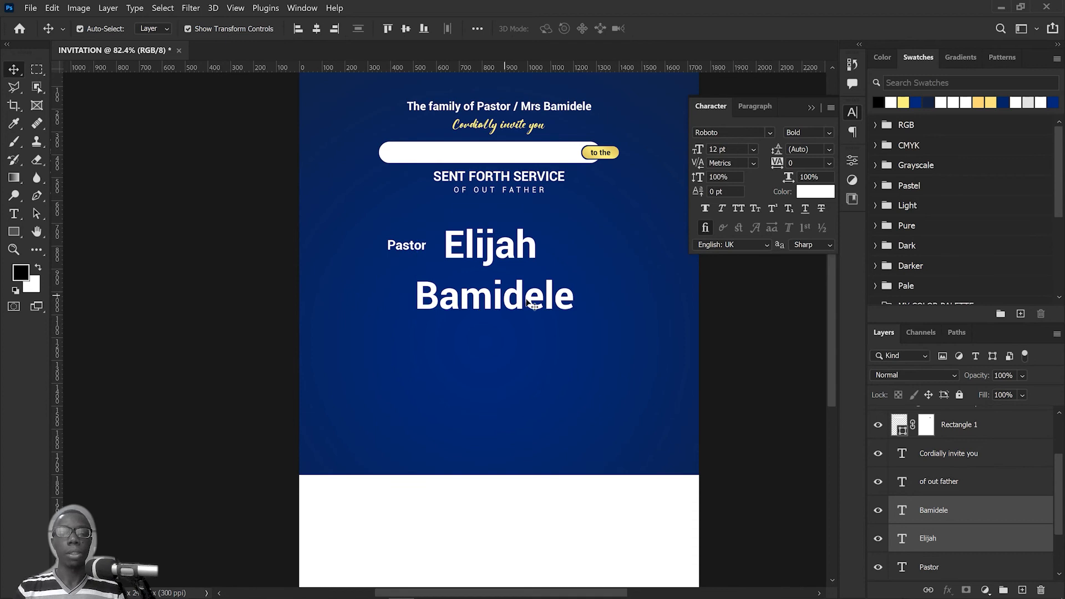
pyautogui.click(515, 298)
pyautogui.moveTo(515, 298); pyautogui.dragTo(512, 290)
# Step: Set both the first name and surname to the Boiling Demo Black font and move the surname up closer to the first name
pyautogui.moveTo(669, 451); pyautogui.dragTo(480, 224)
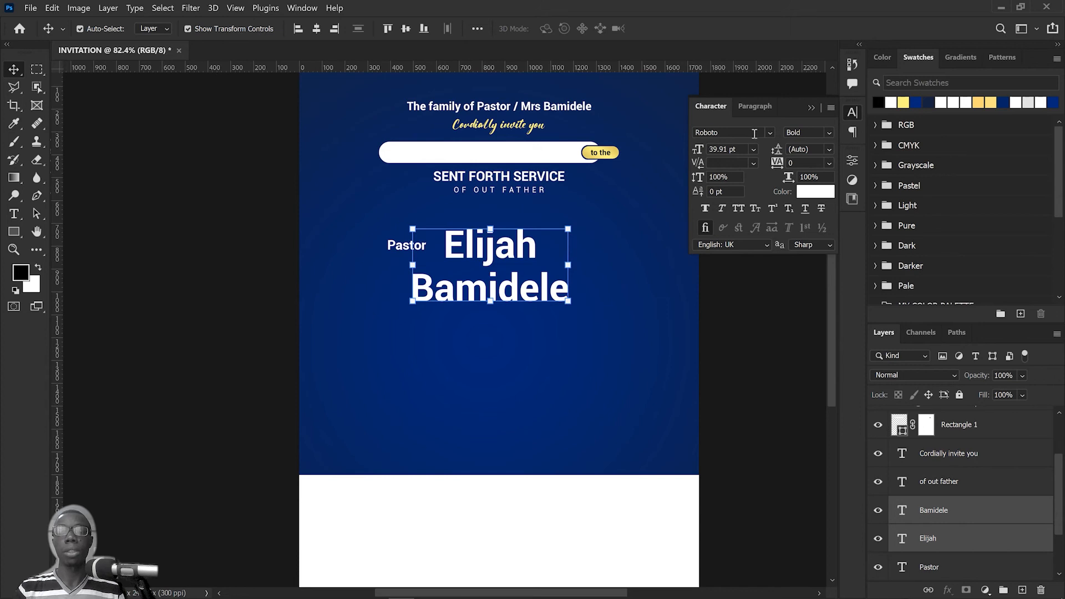
pyautogui.click(755, 134)
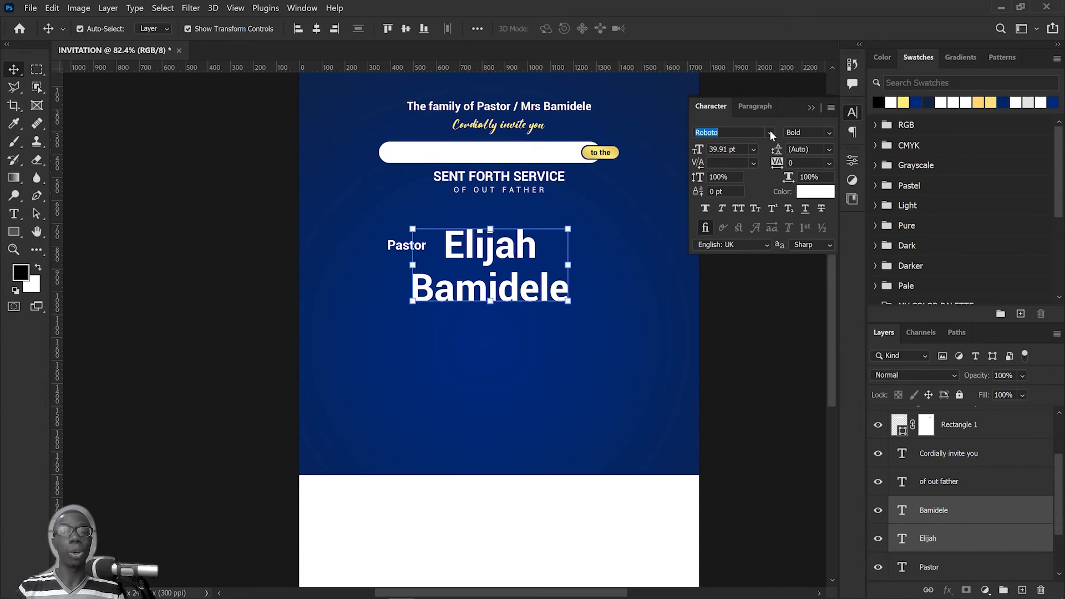
pyautogui.click(771, 133)
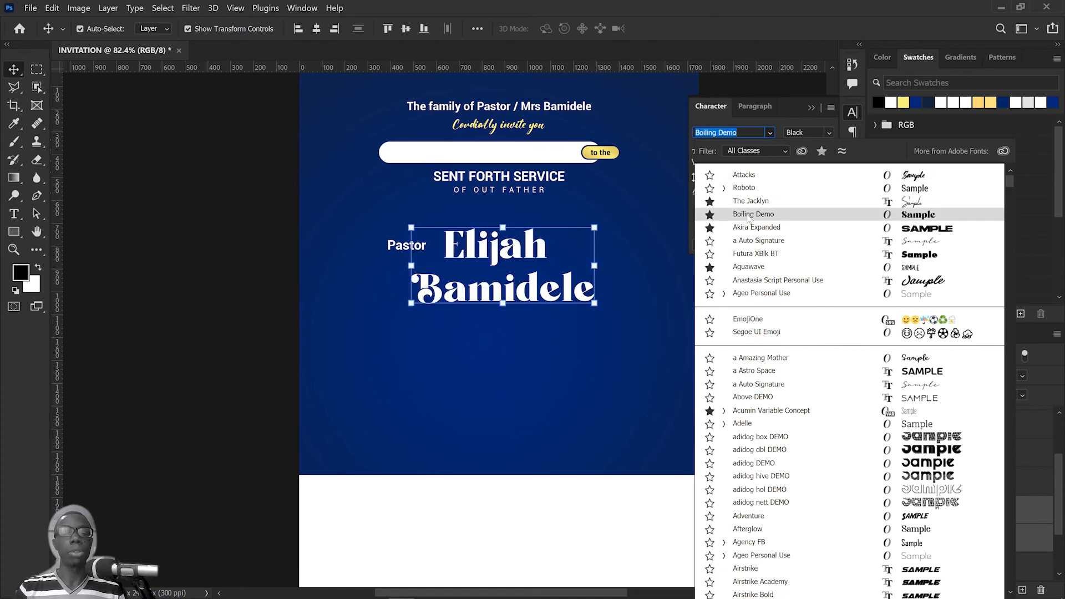
pyautogui.click(748, 215)
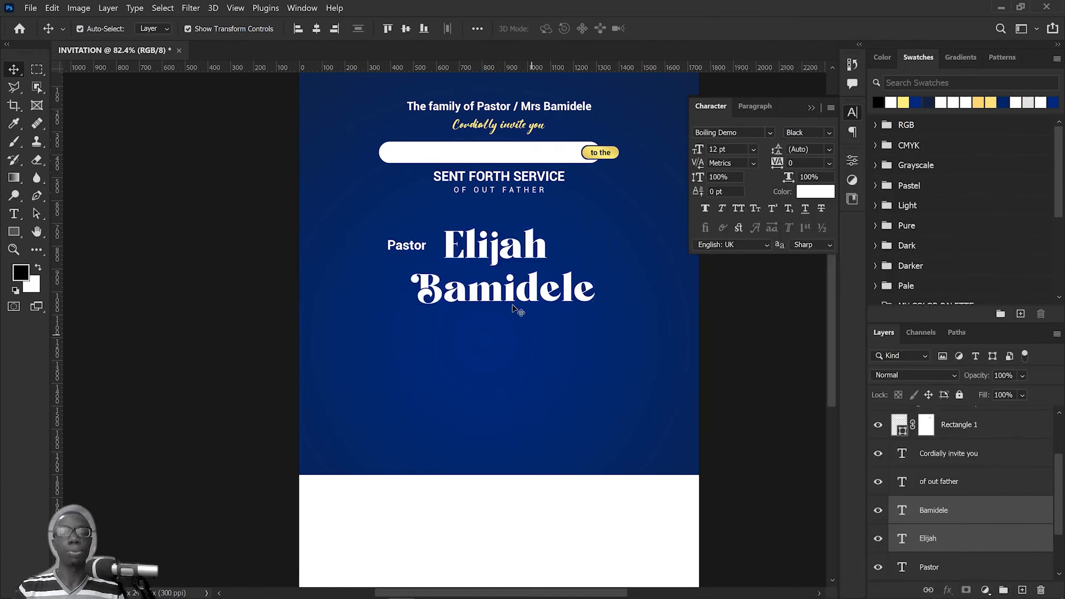
pyautogui.moveTo(510, 292); pyautogui.dragTo(504, 280)
# Step: Enlarge both name lines together to about 46.47 pt and move them up beneath "OF OUT FATHER"
pyautogui.moveTo(636, 376); pyautogui.dragTo(447, 214)
pyautogui.hotkey('ctrl', 't')
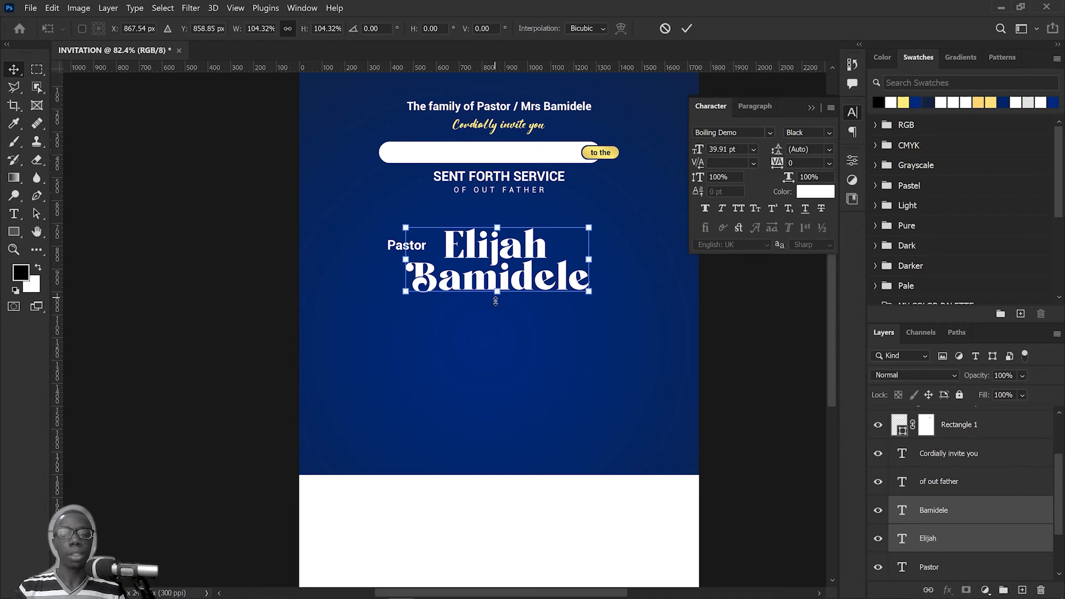
pyautogui.moveTo(496, 294); pyautogui.dragTo(496, 306)
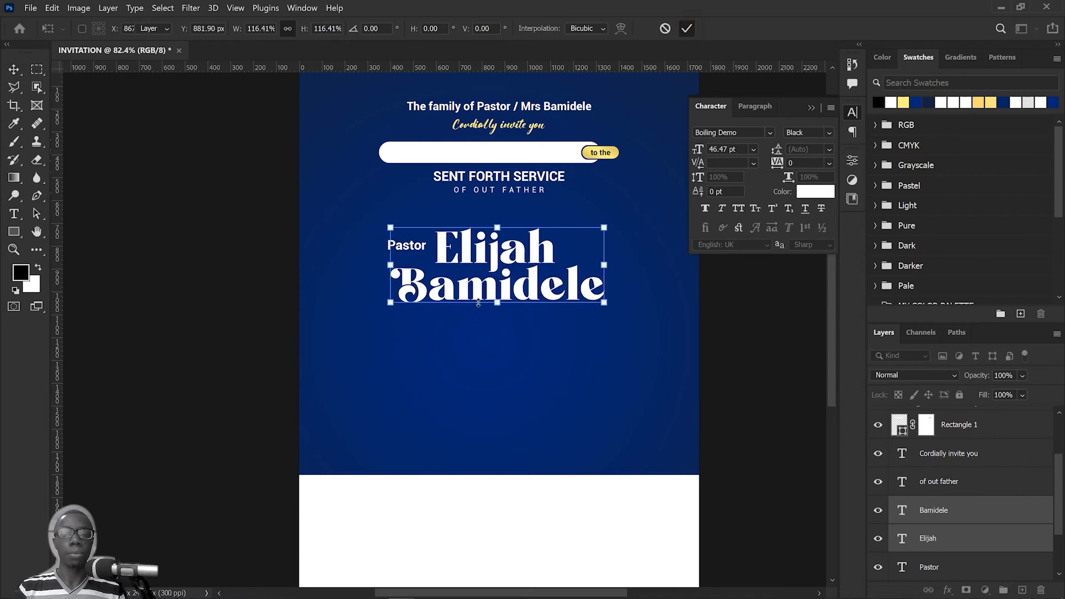
pyautogui.press('Return')
pyautogui.moveTo(496, 257); pyautogui.dragTo(503, 243)
pyautogui.click(344, 281)
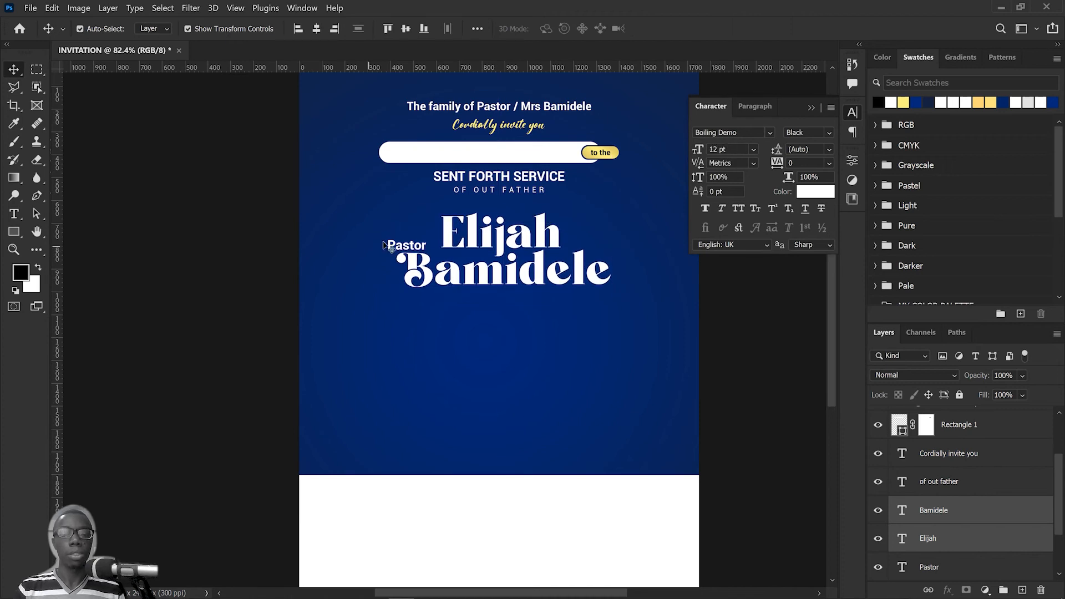
# Step: Move the "Pastor" text up beside the first name and set its font to The Jacklyn Regular
pyautogui.click(395, 248)
pyautogui.moveTo(416, 248); pyautogui.dragTo(436, 228)
pyautogui.click(733, 135)
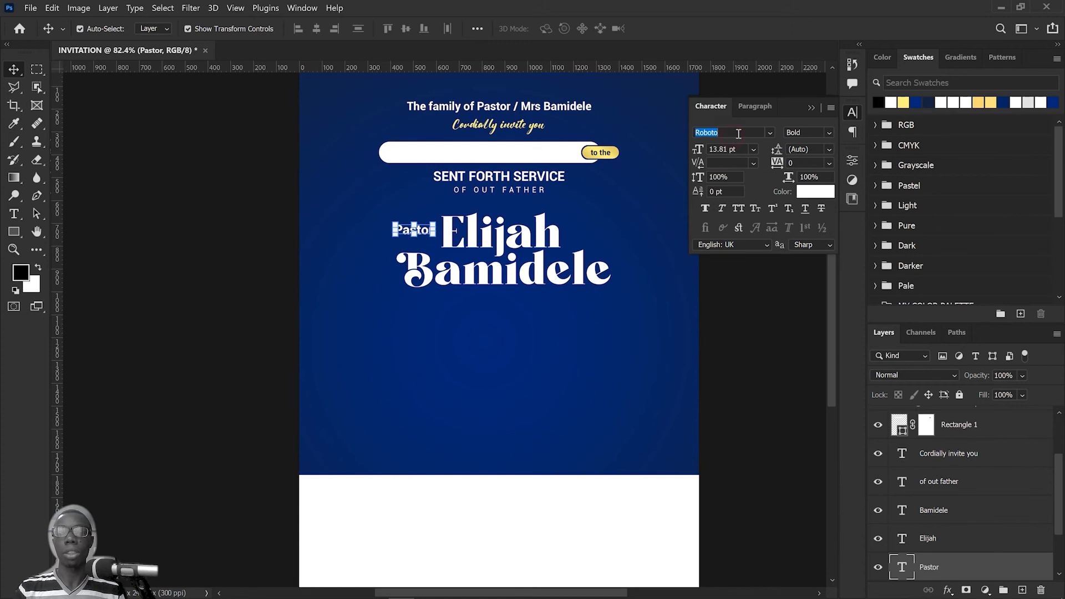
pyautogui.write('THE')
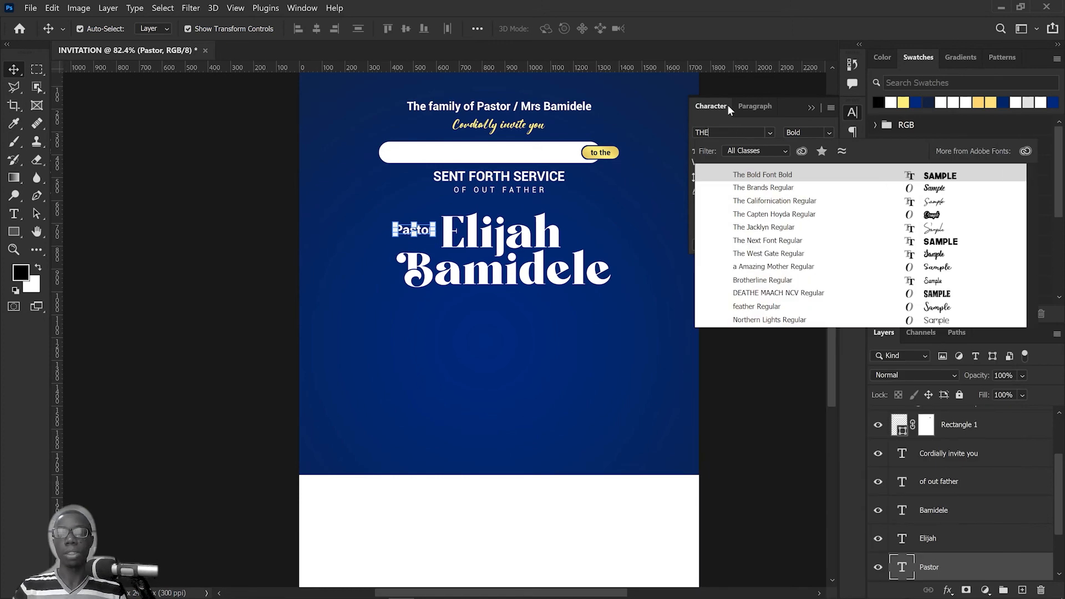
pyautogui.click(763, 228)
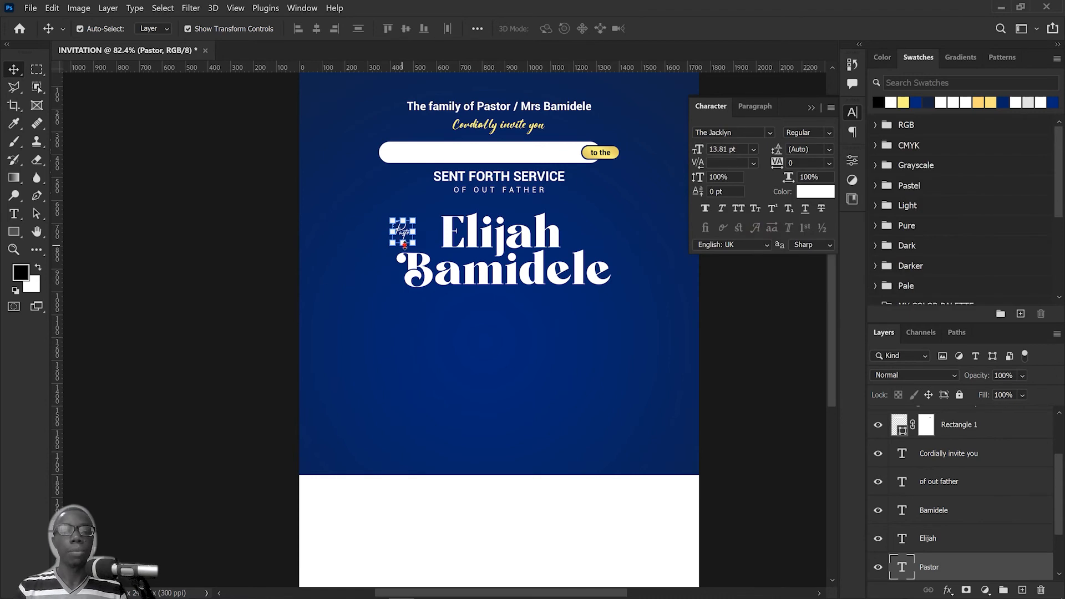
# Step: Enlarge "Pastor" to about 25.99 pt against the first name's first letter and place its layer above the surname layer
pyautogui.moveTo(402, 244); pyautogui.dragTo(435, 235)
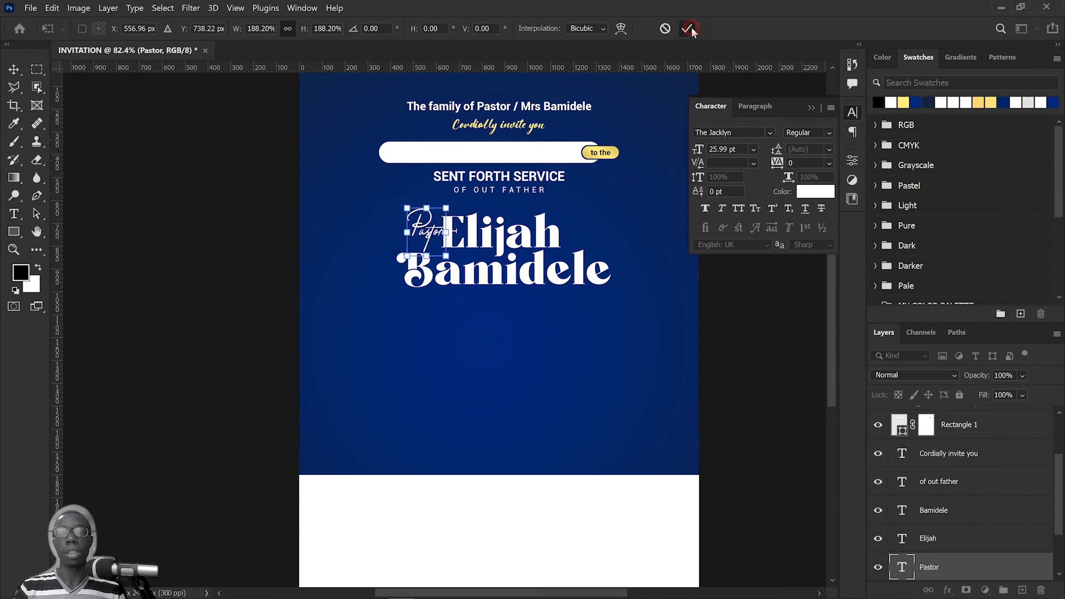
pyautogui.click(691, 28)
pyautogui.moveTo(969, 574); pyautogui.dragTo(960, 499)
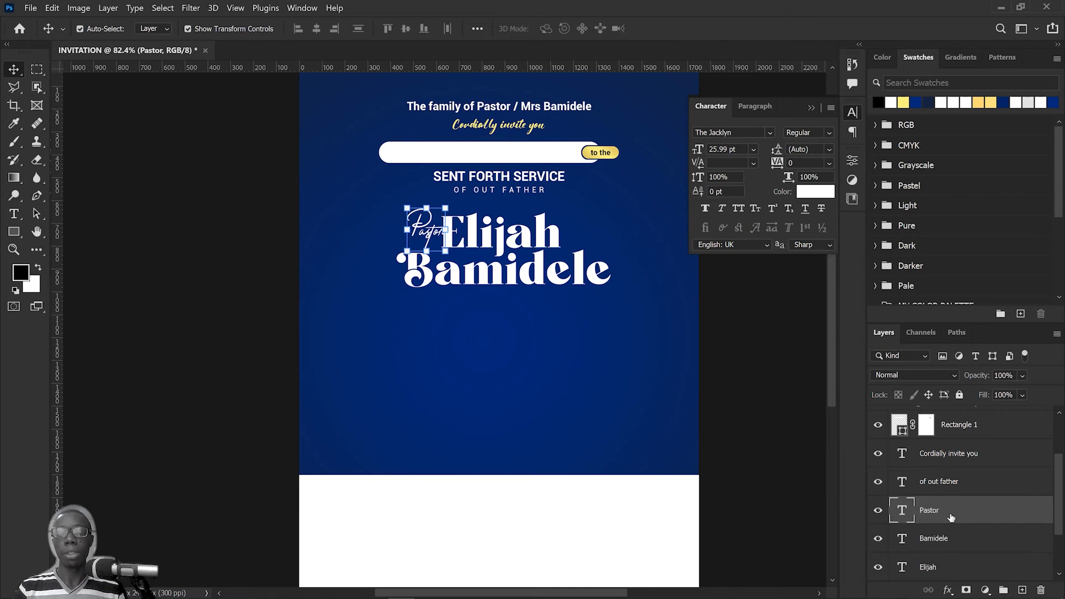
pyautogui.click(435, 339)
# Step: With the first name's layer selected, bring Golden Background Texture H5.jpg from the SENT FORTH VIDEO FILES folder into the invitation
pyautogui.click(487, 237)
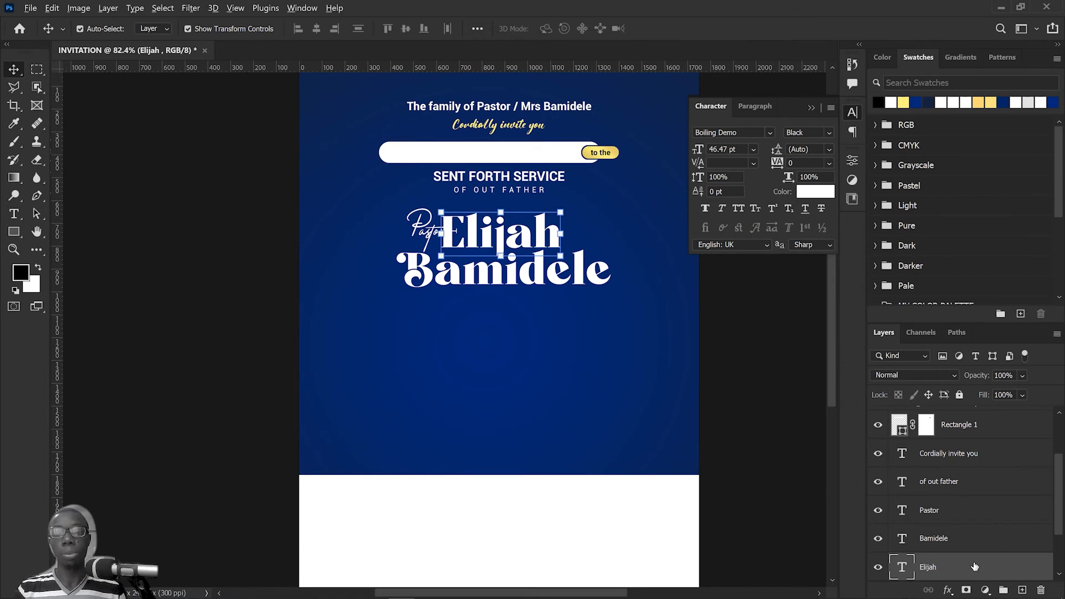
pyautogui.hotkey('alt', 'Tab')
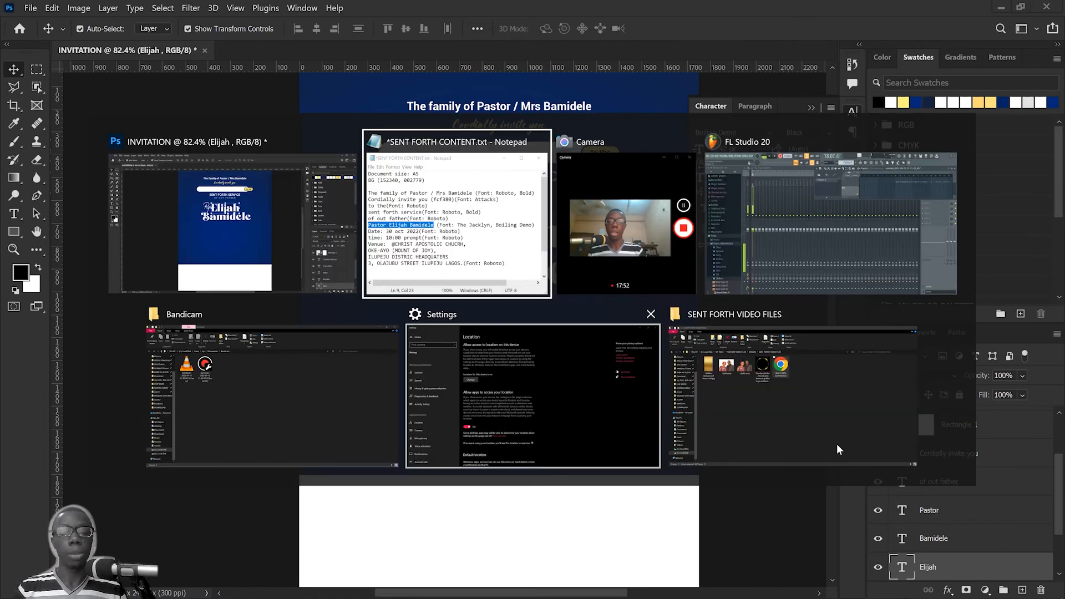
pyautogui.click(836, 444)
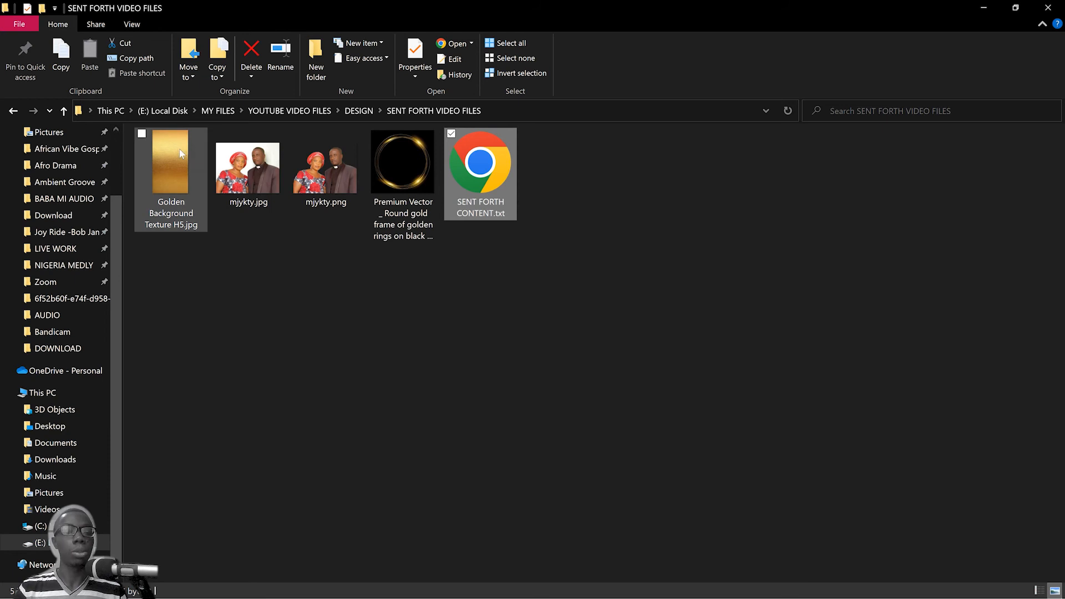
pyautogui.moveTo(181, 153); pyautogui.dragTo(533, 337)
pyautogui.hotkey('alt', 'Tab')
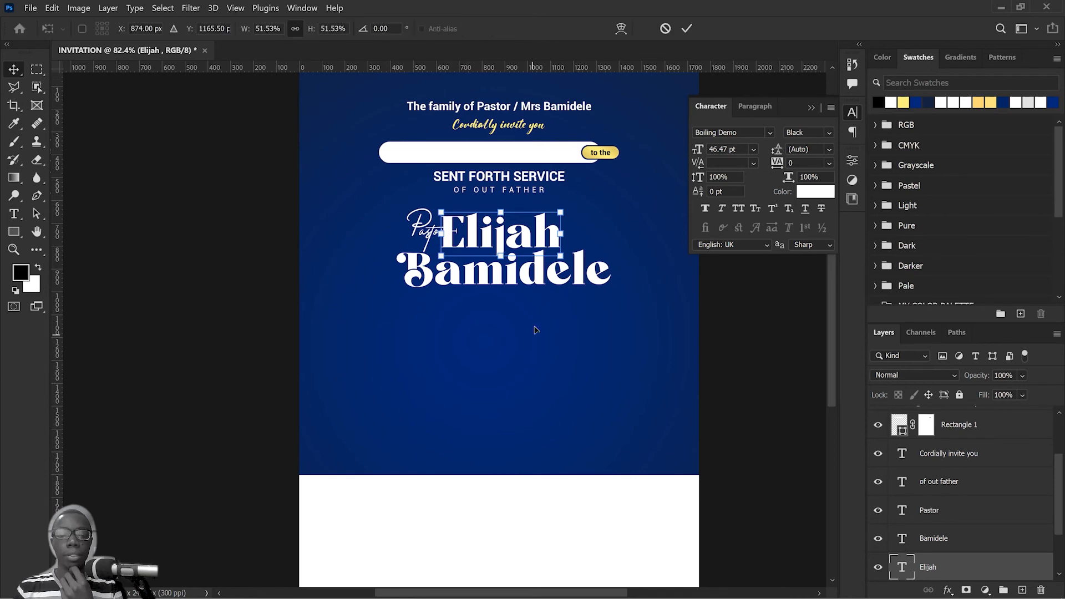
# Step: Scale the golden texture to about 35.36%, position it over the first name and commit the placement
pyautogui.scroll(-3, 611, 259)
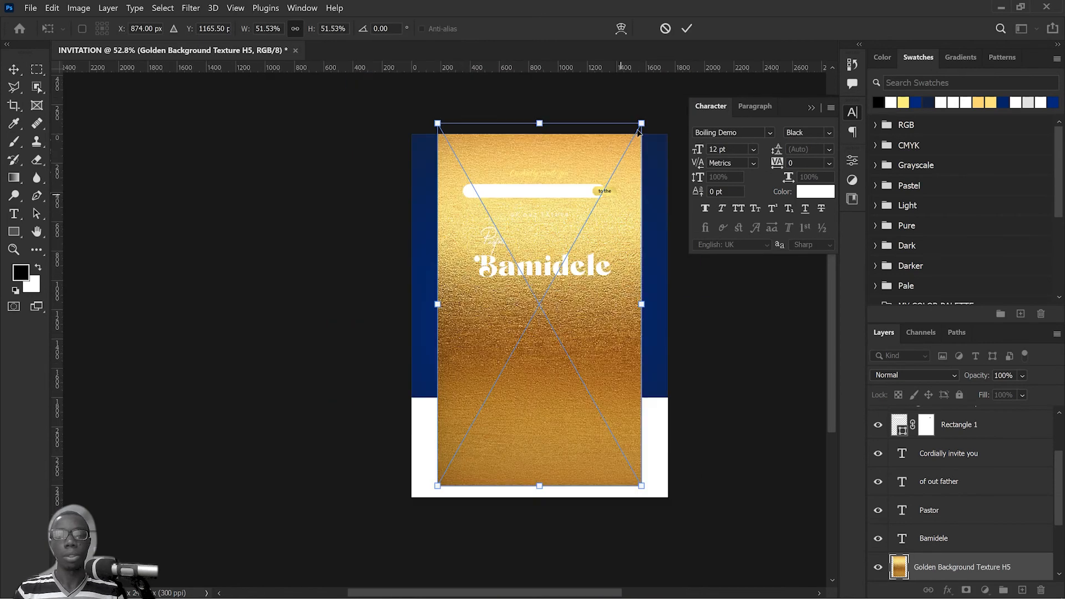
pyautogui.moveTo(642, 124); pyautogui.dragTo(613, 178)
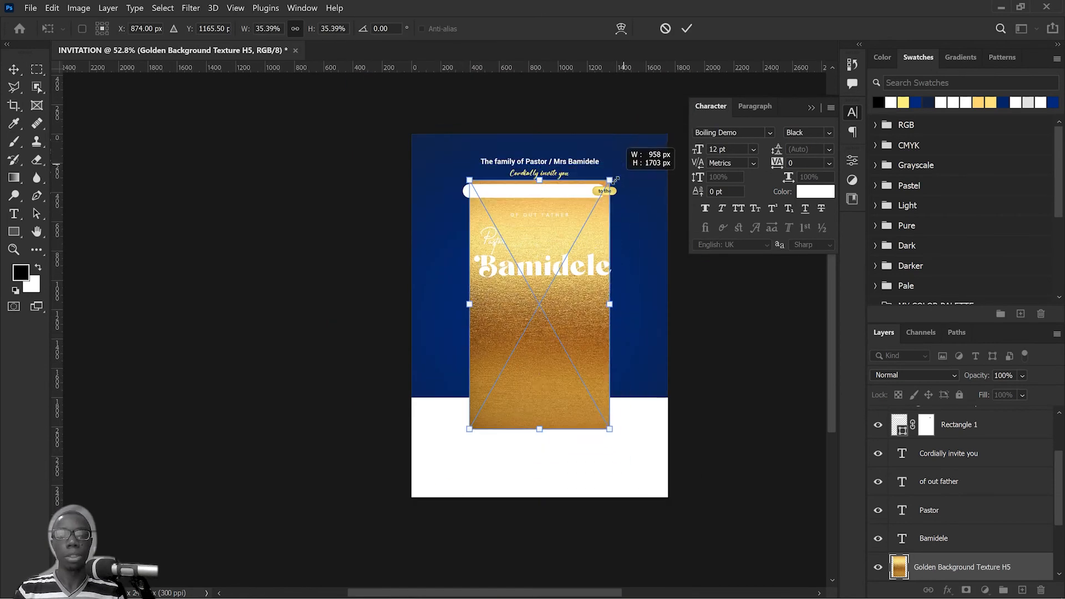
pyautogui.moveTo(531, 372); pyautogui.dragTo(542, 347)
pyautogui.scroll(-3, 944, 494)
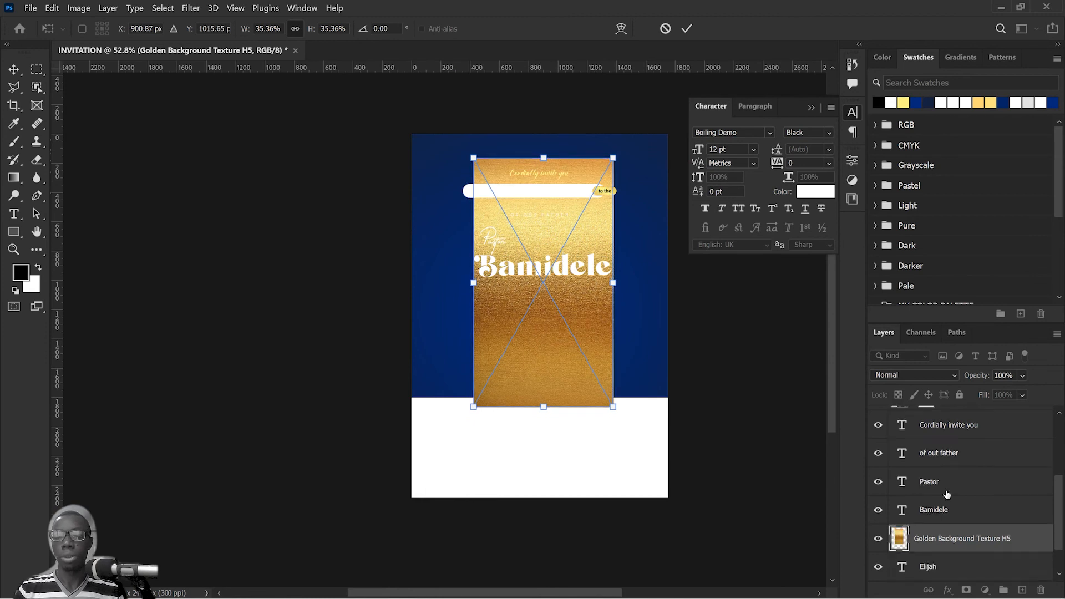
pyautogui.click(686, 29)
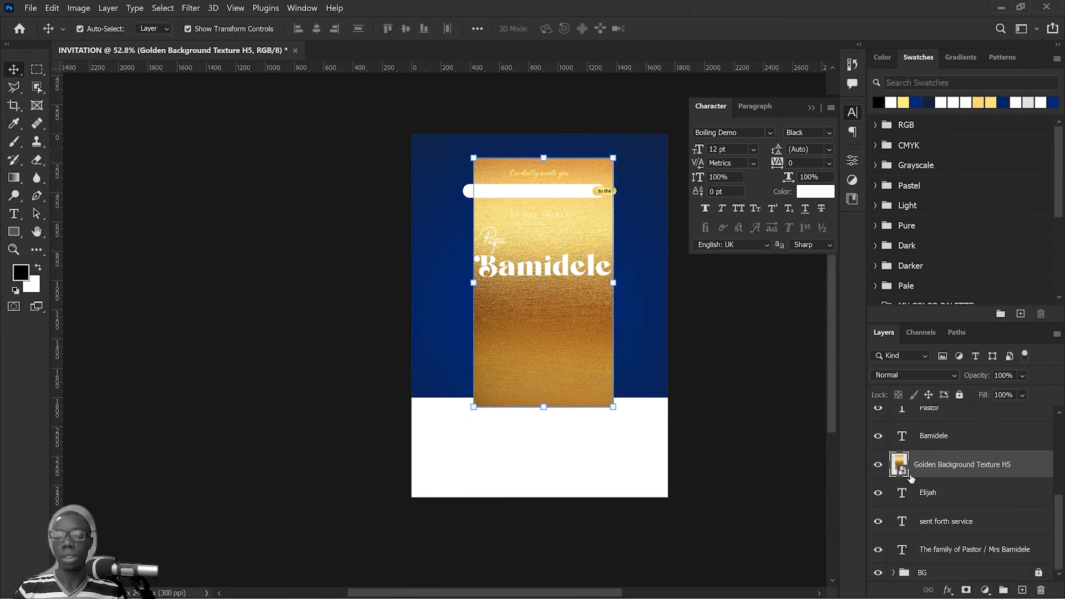
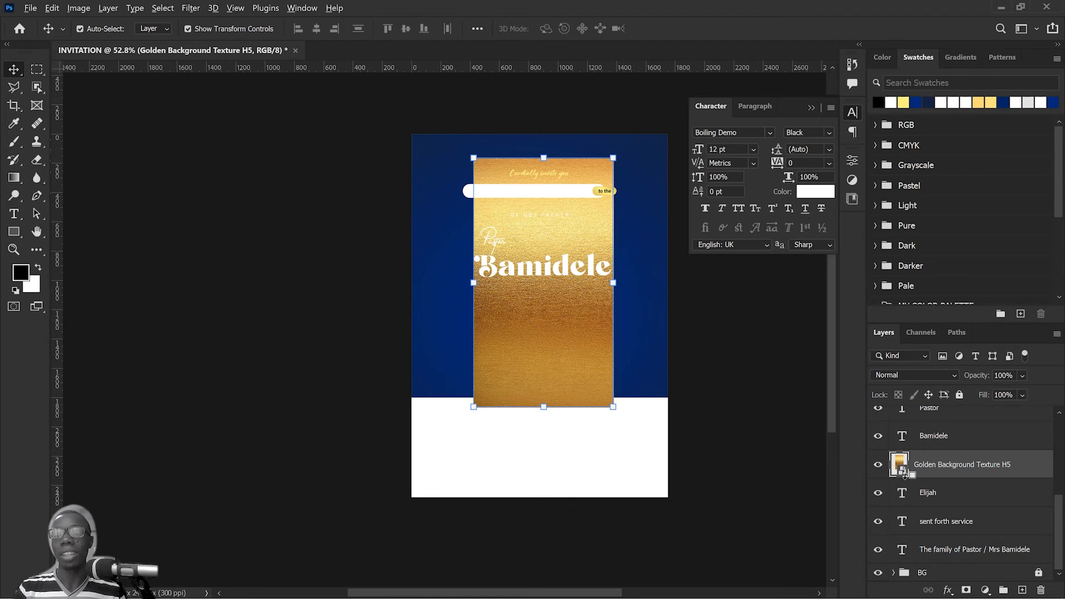
# Step: Clip the golden texture to the first name's text layer and nudge it slightly upward over the letters
pyautogui.keyDown('alt'); pyautogui.click(904, 473); pyautogui.keyUp('alt')
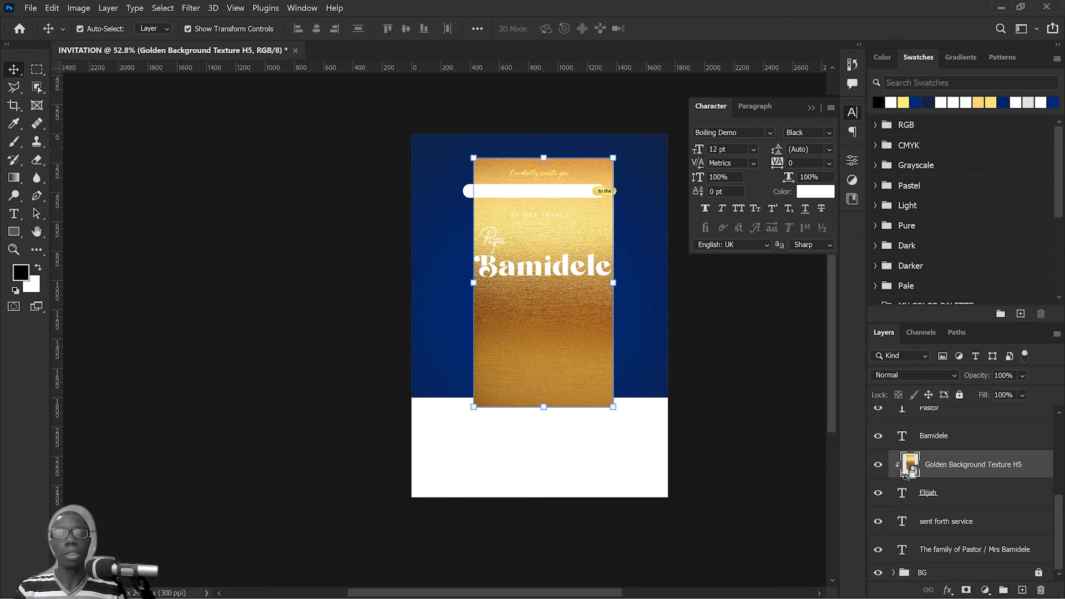
pyautogui.scroll(4, 544, 282)
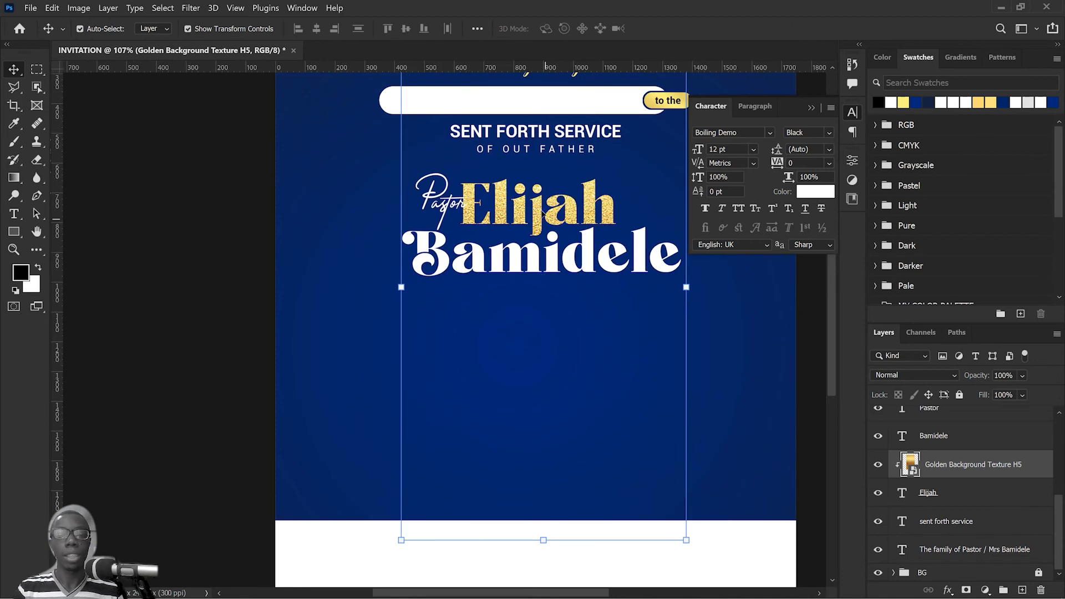
pyautogui.moveTo(538, 212); pyautogui.dragTo(538, 197)
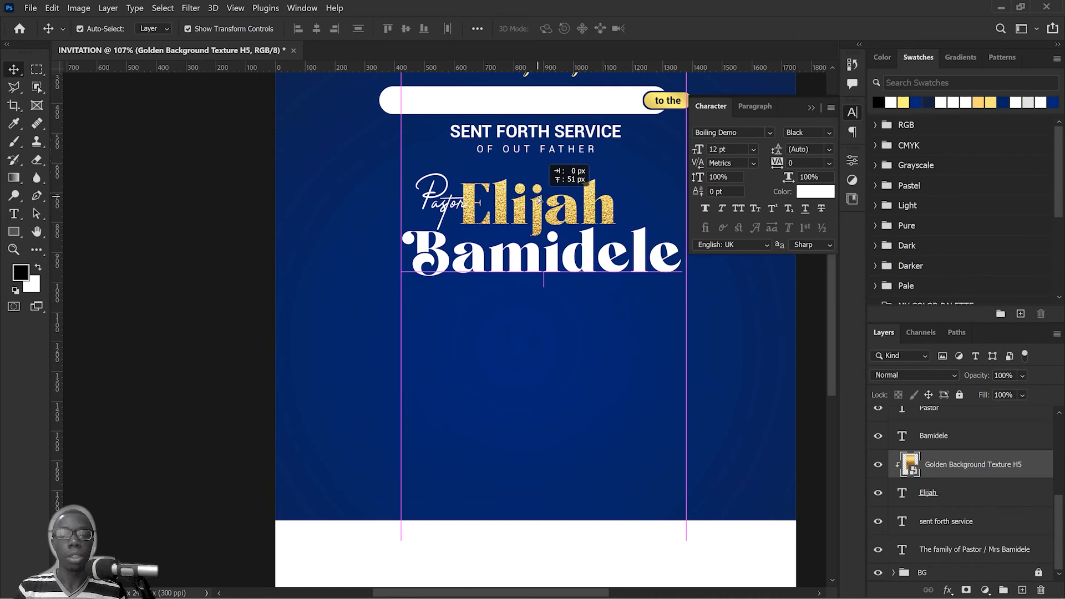
pyautogui.moveTo(538, 198); pyautogui.dragTo(538, 199)
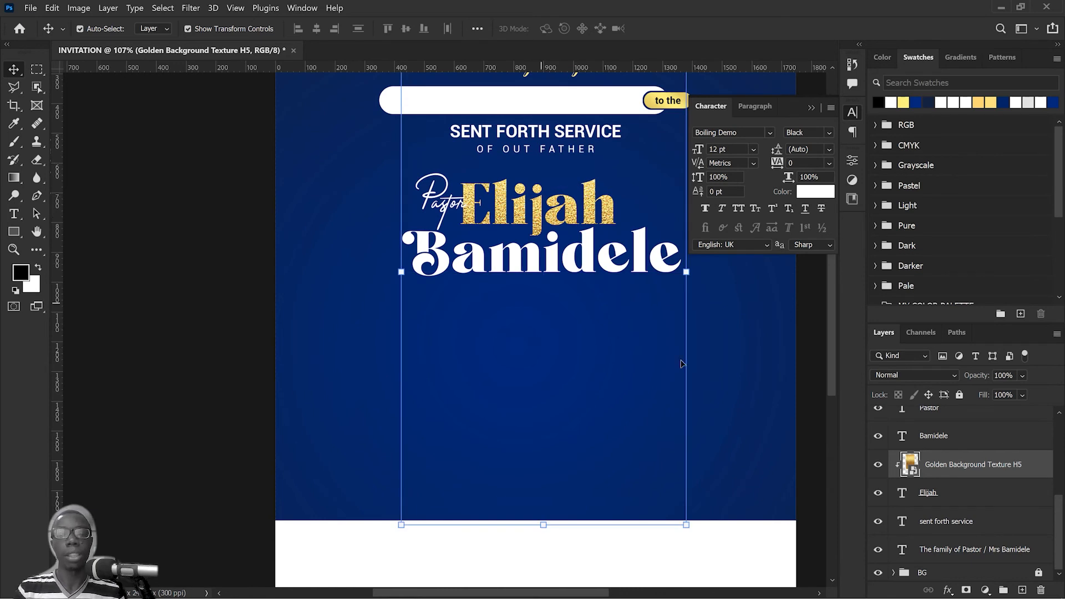
pyautogui.click(746, 313)
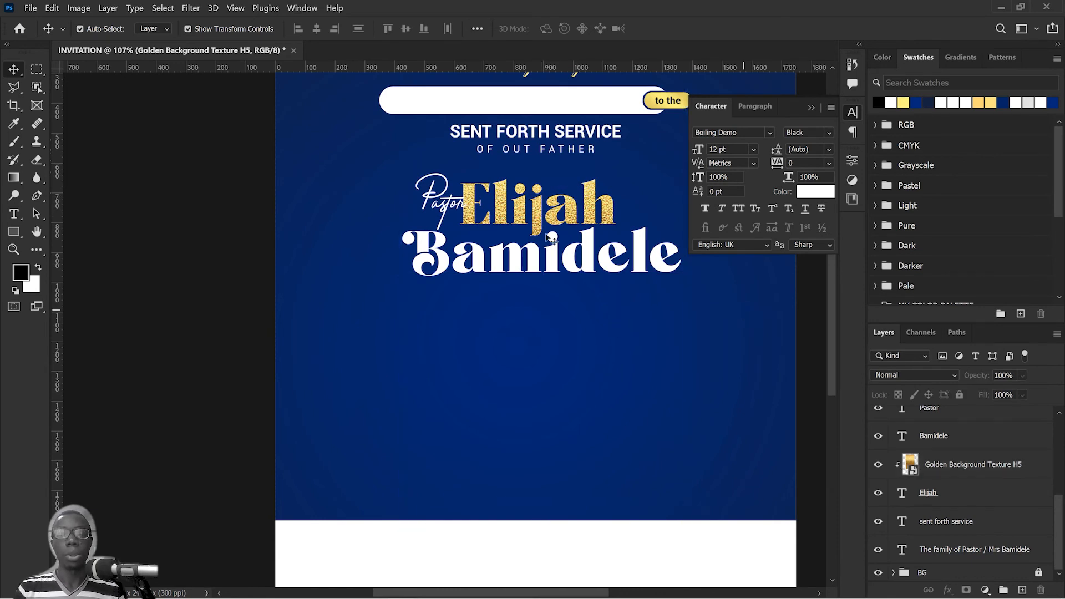
# Step: Duplicate the golden texture, place the copy above the surname layer, clip it to the surname and reposition it over the letters
pyautogui.click(962, 469)
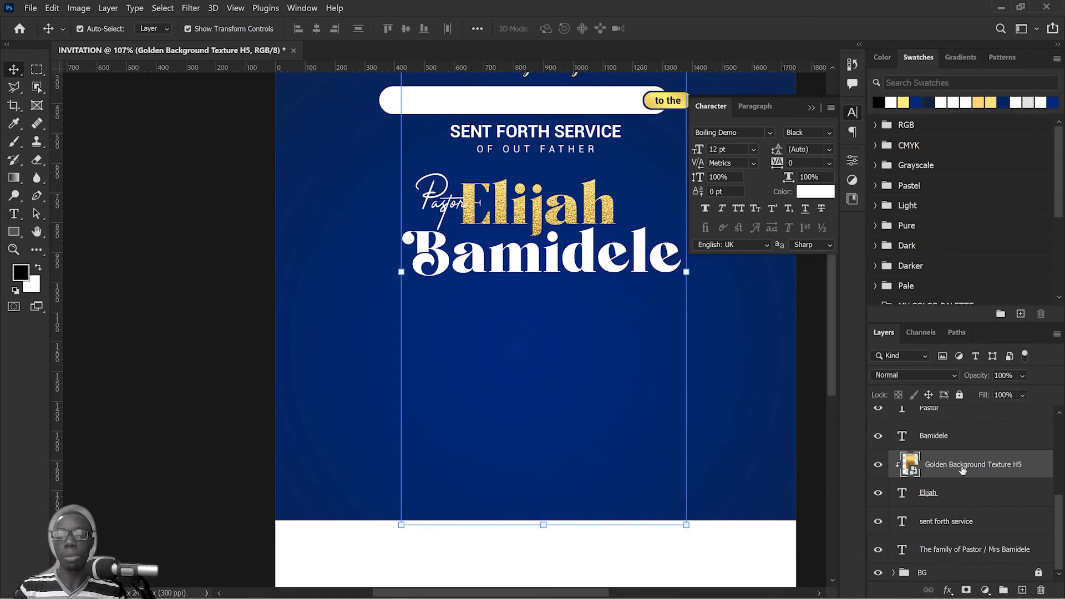
pyautogui.moveTo(1002, 466); pyautogui.dragTo(1021, 590)
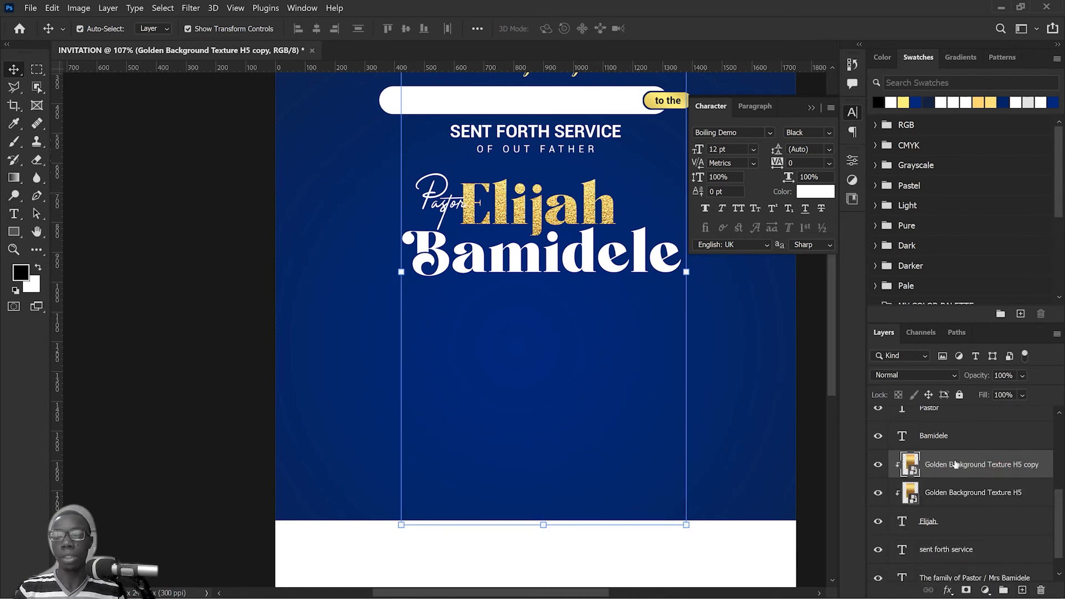
pyautogui.moveTo(960, 469); pyautogui.dragTo(954, 425)
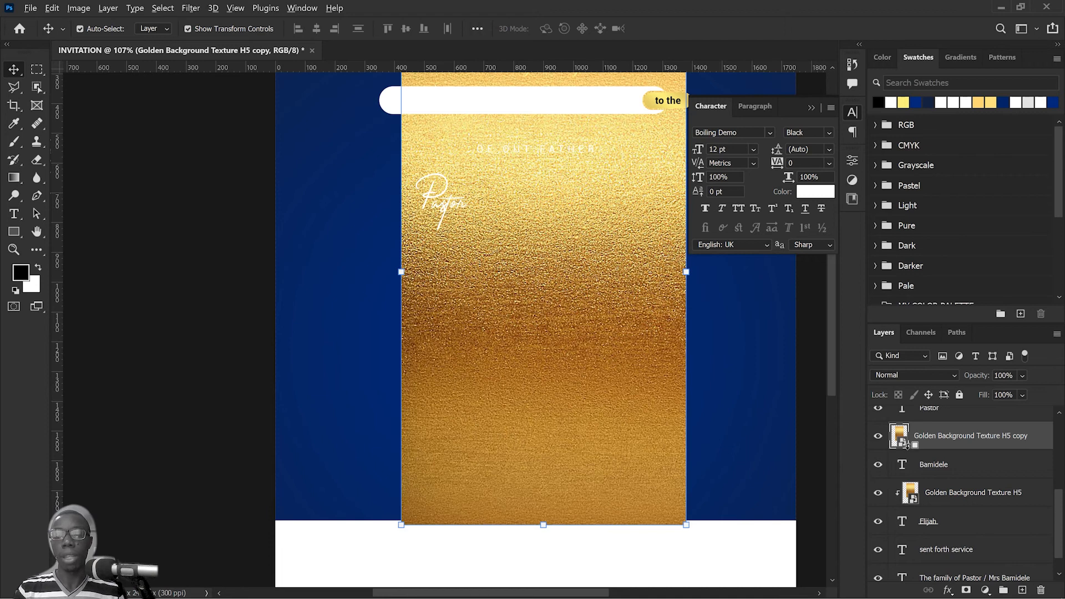
pyautogui.keyDown('alt'); pyautogui.click(905, 444); pyautogui.keyUp('alt')
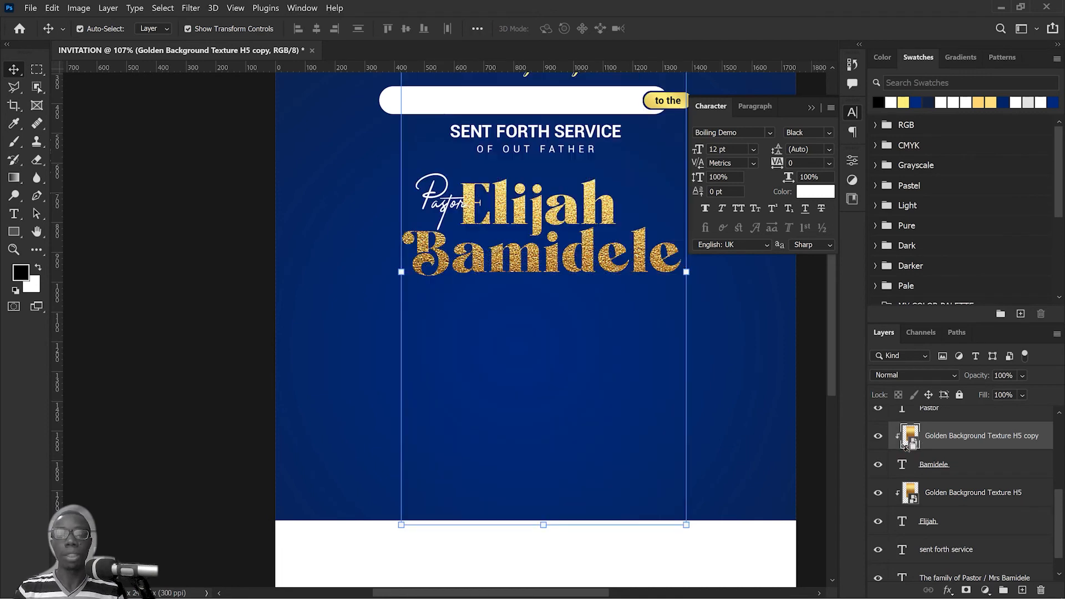
pyautogui.moveTo(533, 258); pyautogui.dragTo(534, 280)
pyautogui.click(739, 331)
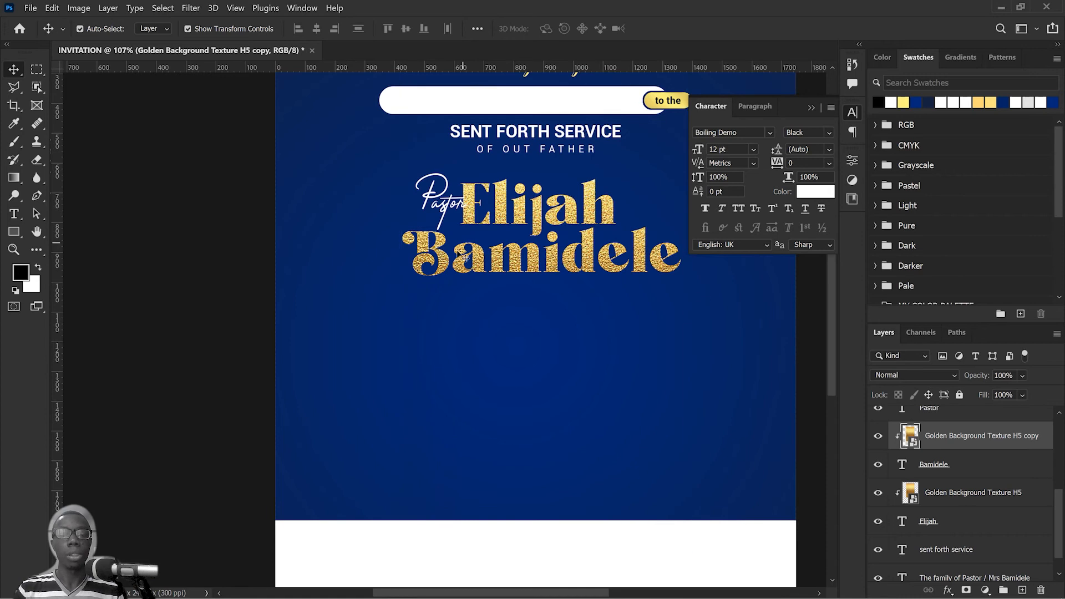
# Step: Scale the surname text to about 106.37% around its centre and commit the transform
pyautogui.click(962, 469)
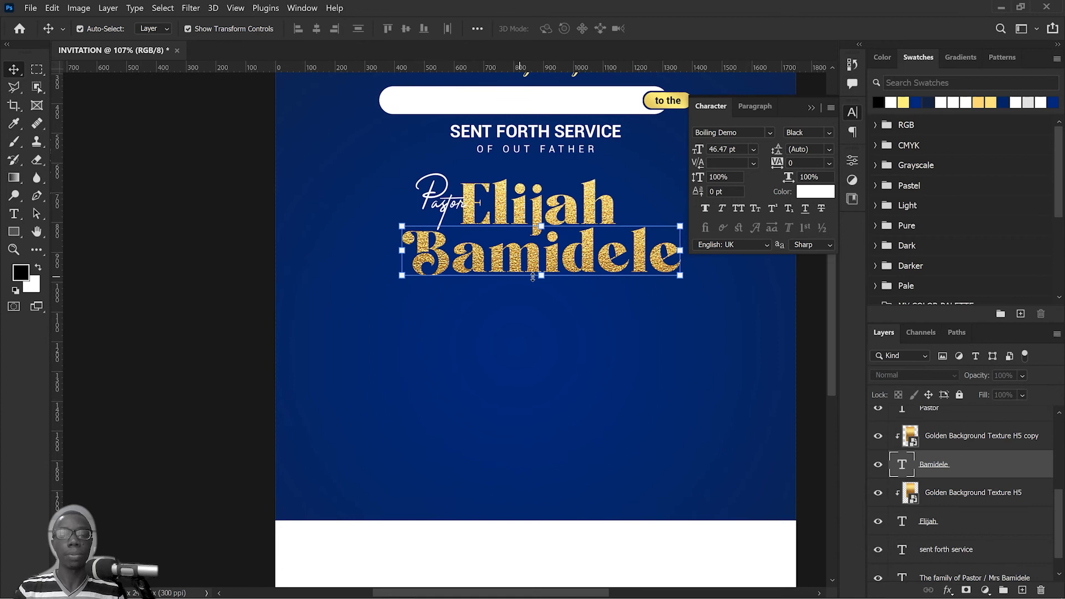
pyautogui.moveTo(541, 276); pyautogui.dragTo(541, 280)
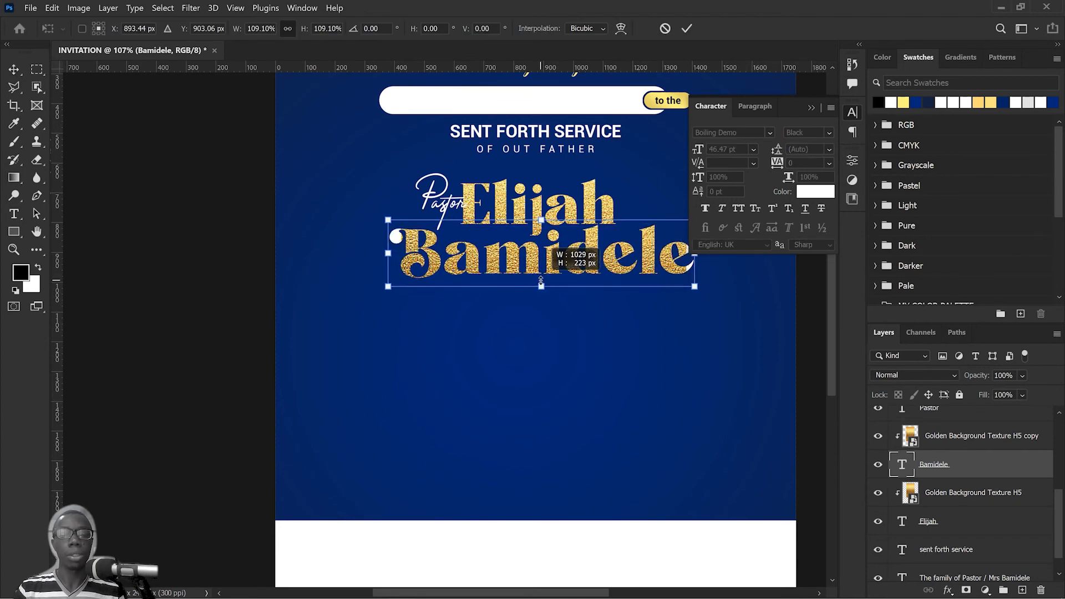
pyautogui.moveTo(540, 280); pyautogui.dragTo(541, 279)
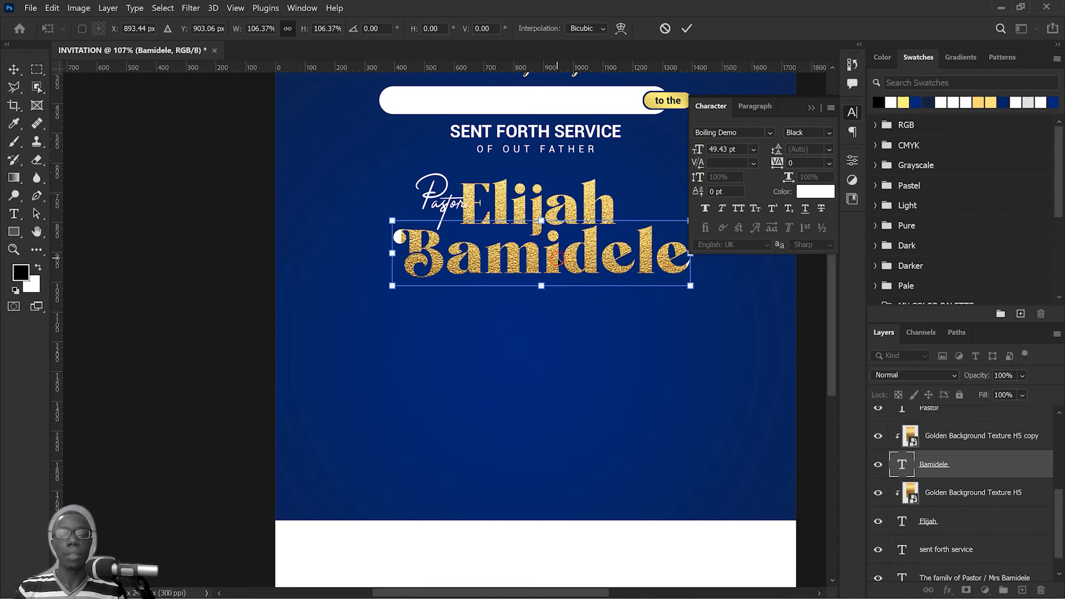
pyautogui.click(684, 26)
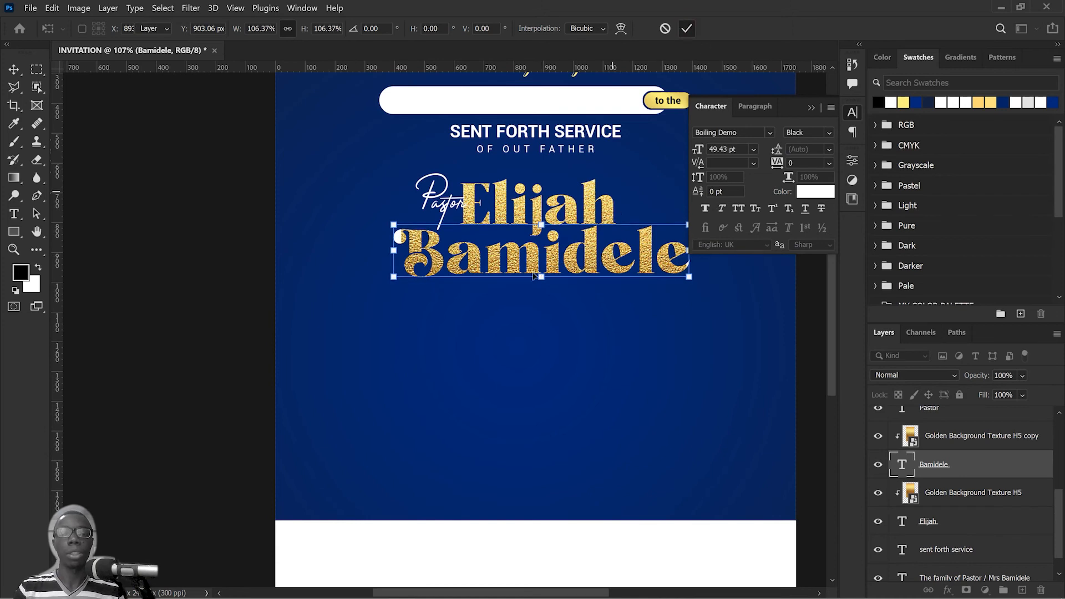
# Step: Enlarge the surname's golden texture to about 37.66% so it covers all the letters, and commit the transform
pyautogui.click(561, 245)
pyautogui.scroll(-3, 407, 225)
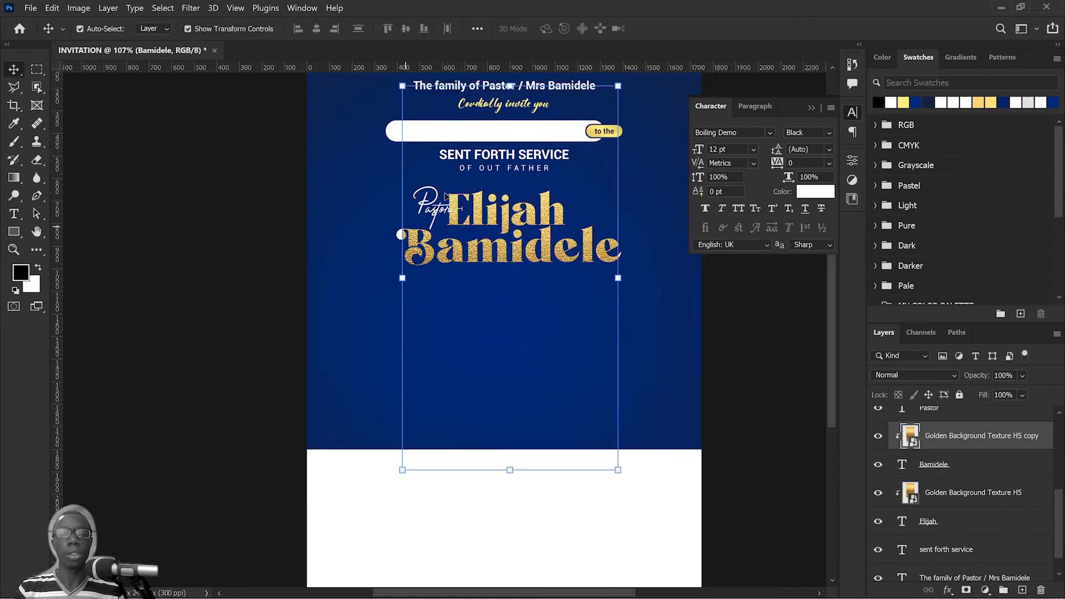
pyautogui.moveTo(404, 110); pyautogui.dragTo(397, 100)
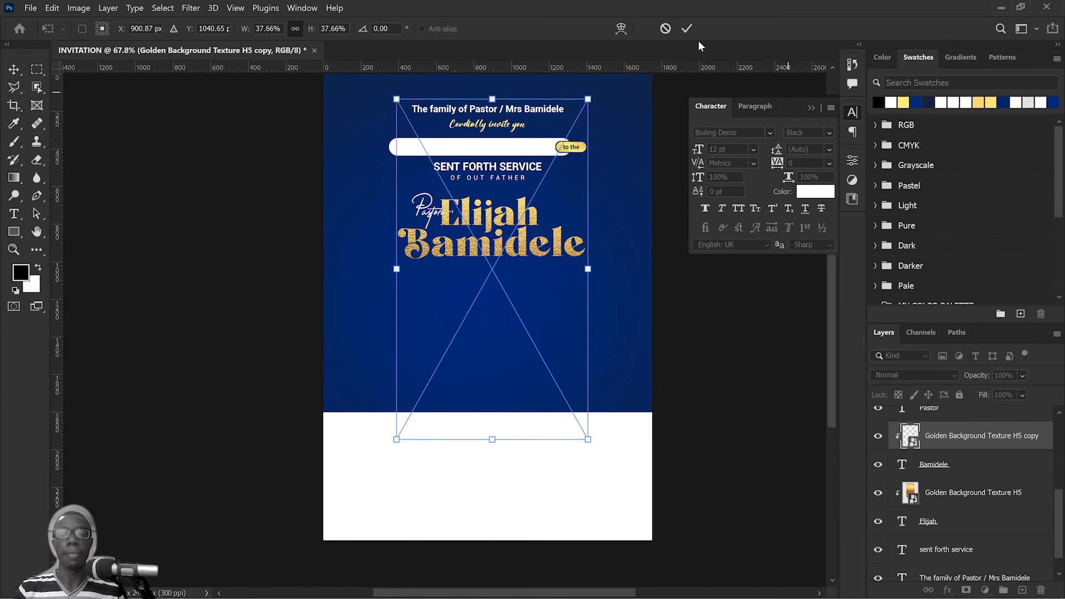
pyautogui.click(687, 28)
pyautogui.click(680, 309)
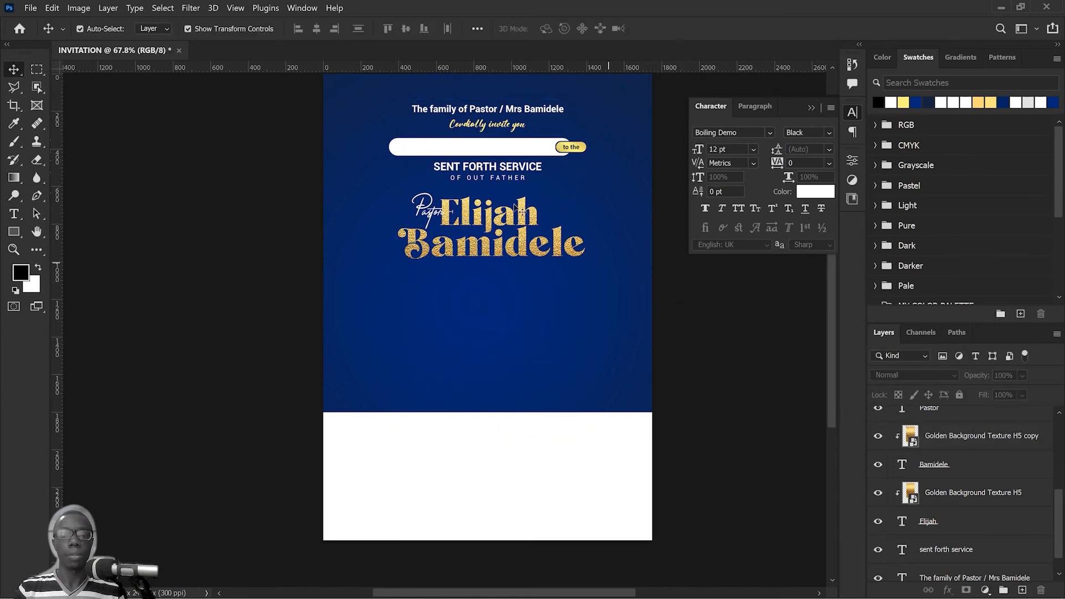
# Step: Move both gold names with their textures slightly up and left, and shift "Pastor" a little left of the first name
pyautogui.moveTo(515, 314); pyautogui.dragTo(521, 209)
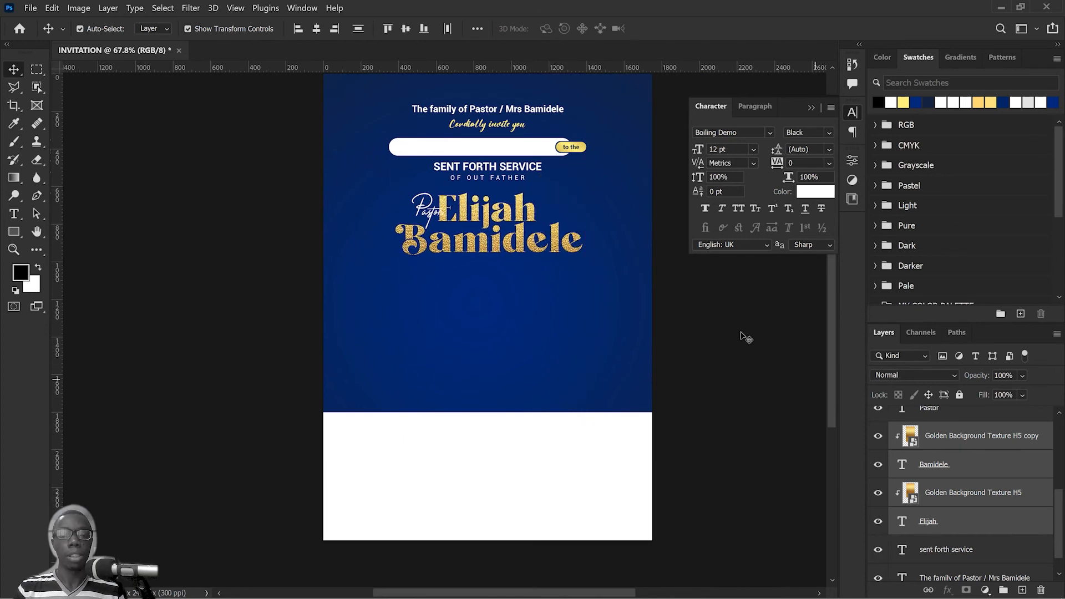
pyautogui.click(746, 338)
pyautogui.click(435, 216)
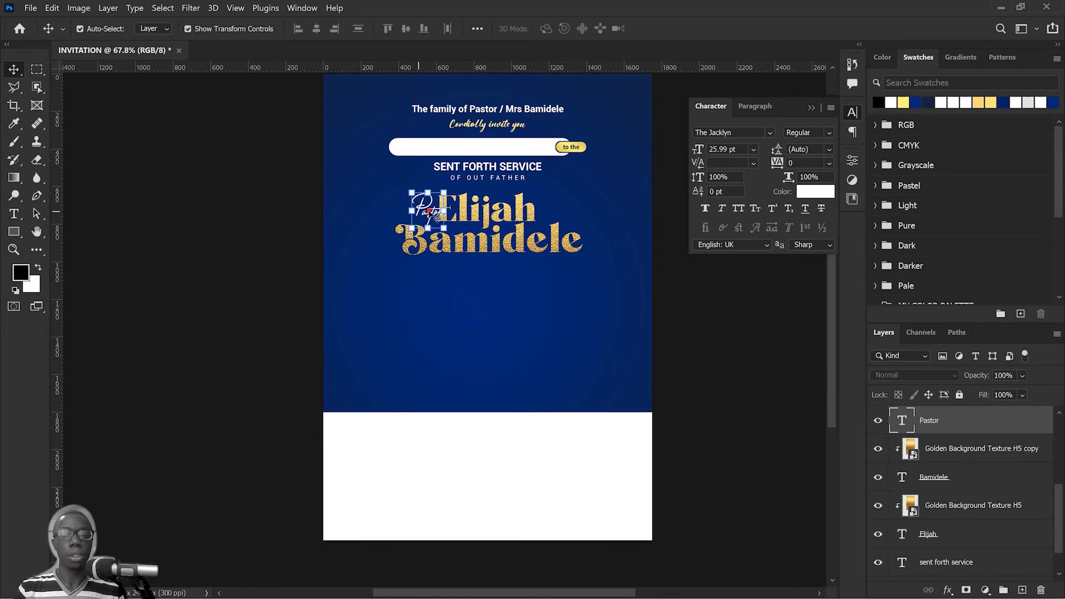
pyautogui.moveTo(438, 216); pyautogui.dragTo(426, 214)
pyautogui.click(765, 358)
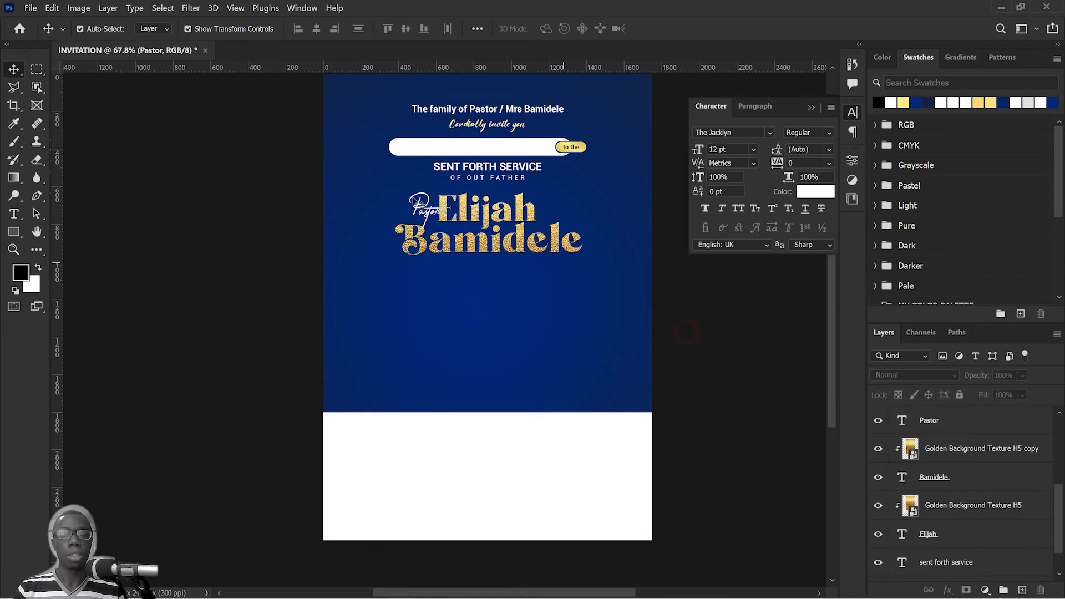
# Step: Select "Pastor", both names and their textures, and move the whole block slightly up toward "OF OUT FATHER"
pyautogui.moveTo(687, 332); pyautogui.dragTo(389, 159)
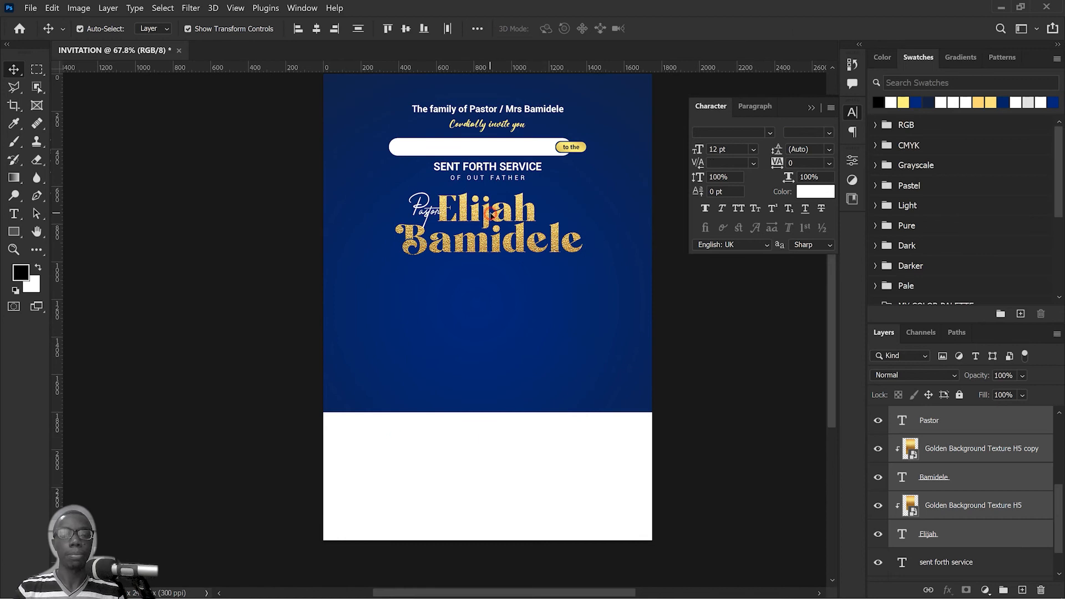
pyautogui.moveTo(491, 213); pyautogui.dragTo(491, 210)
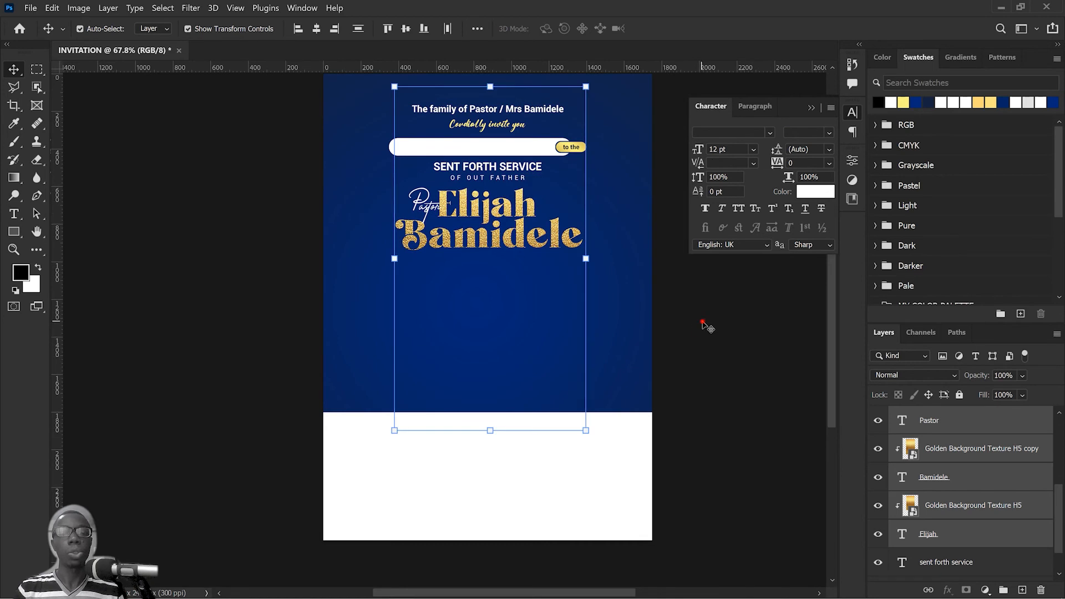
pyautogui.click(704, 324)
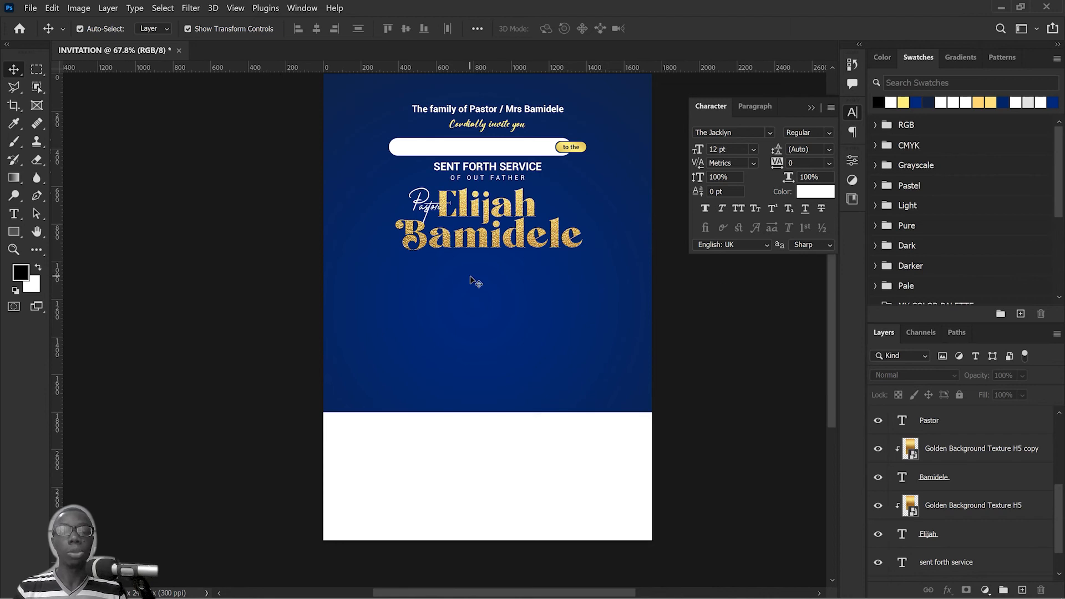
# Step: Switch to SENT FORTH CONTENT.txt in Notepad and copy the date "30 oct 2022"
pyautogui.scroll(-1, 476, 283)
pyautogui.hotkey('alt', 'Tab')
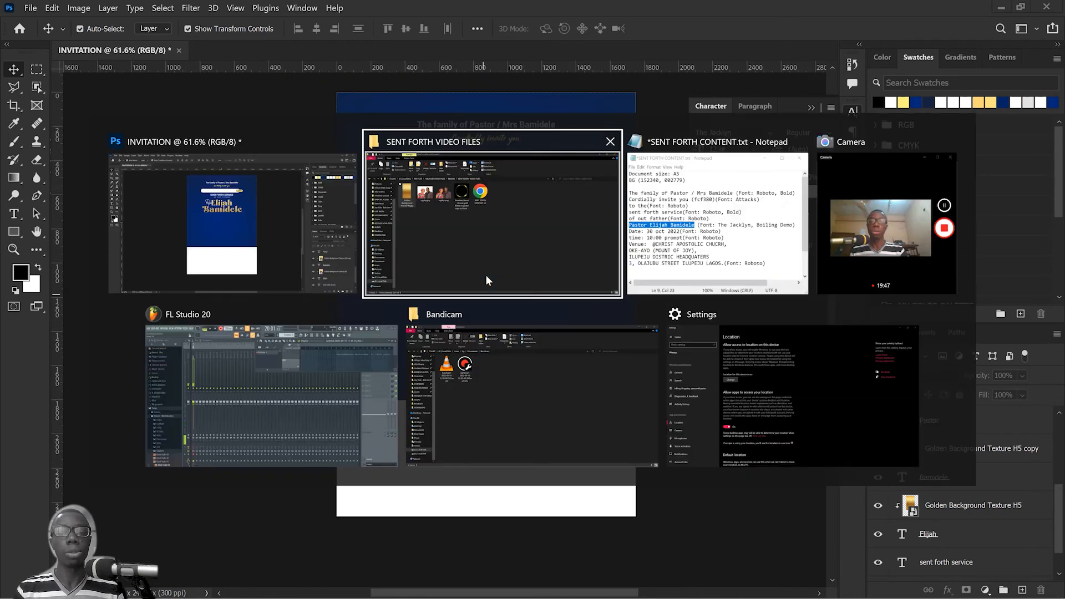
pyautogui.click(767, 237)
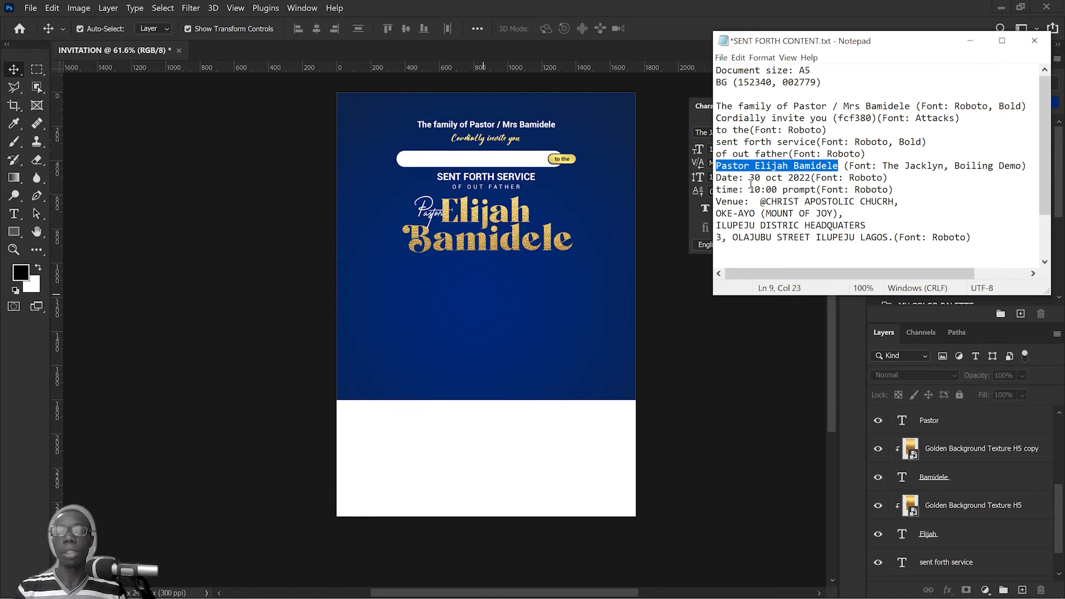
pyautogui.moveTo(751, 177); pyautogui.dragTo(808, 175)
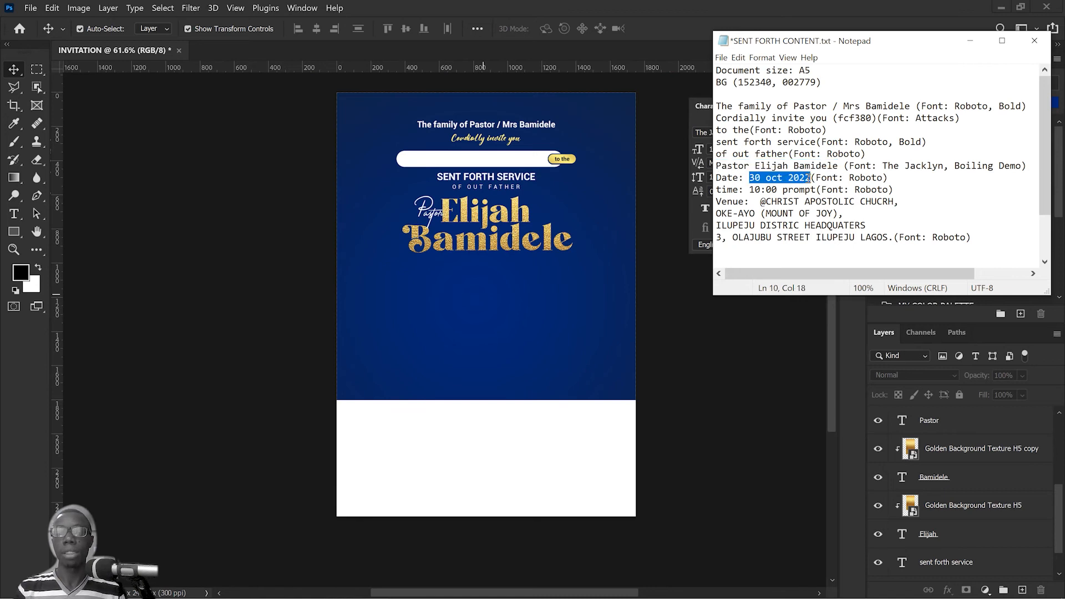
pyautogui.rightClick(798, 178)
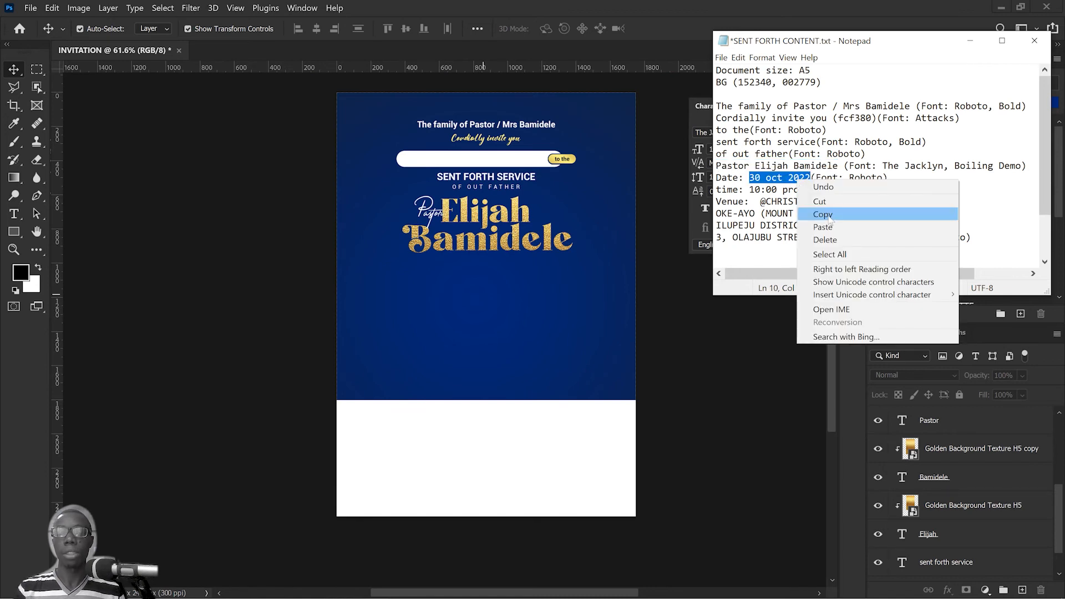
pyautogui.click(829, 216)
# Step: Duplicate the "SENT FORTH SERVICE" text below the pastor's name and replace the copy's wording with "30 OCT 2022"
pyautogui.scroll(5, 485, 220)
pyautogui.click(525, 150)
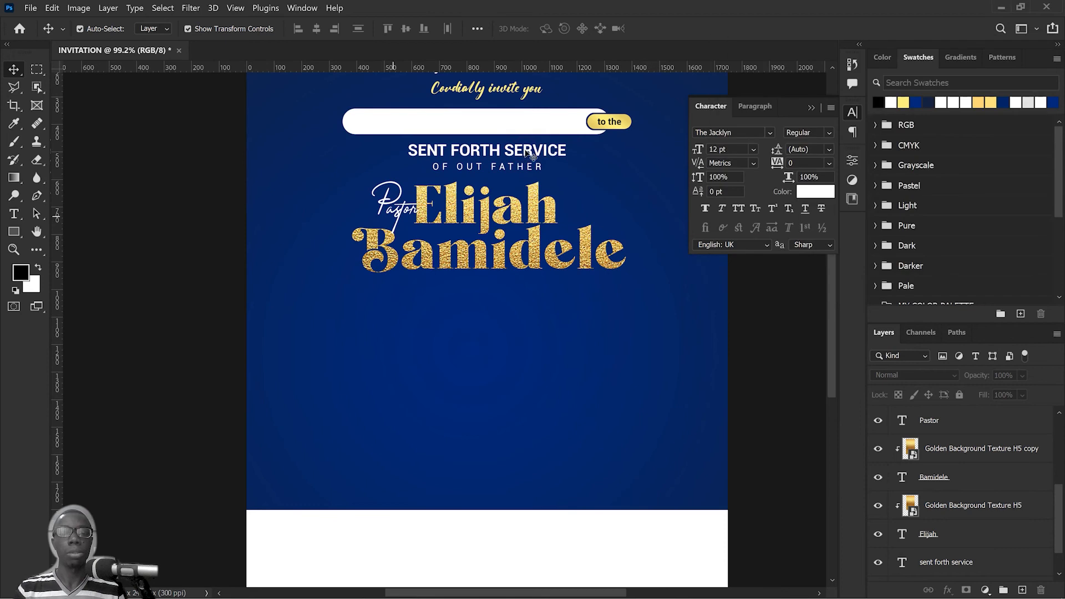
pyautogui.moveTo(532, 157); pyautogui.dragTo(463, 307)
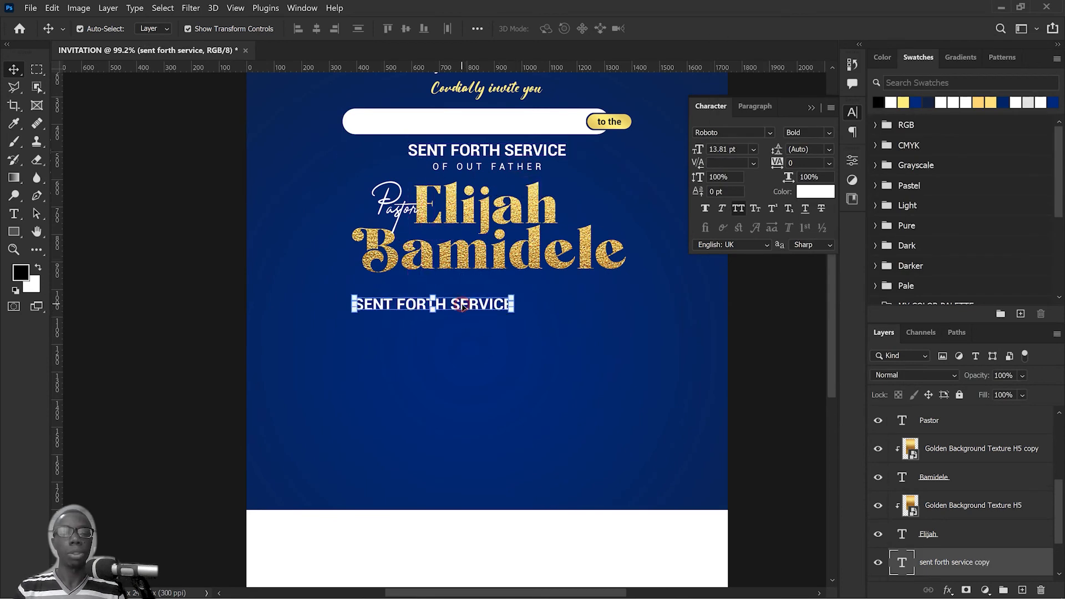
pyautogui.doubleClick(465, 303)
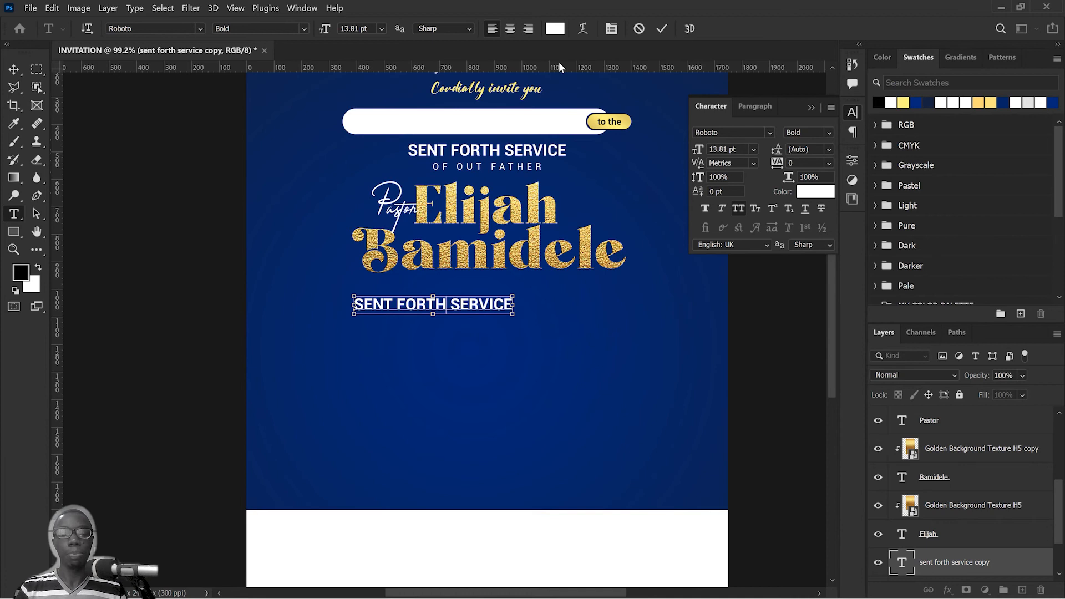
pyautogui.write('30 OCT 2022')
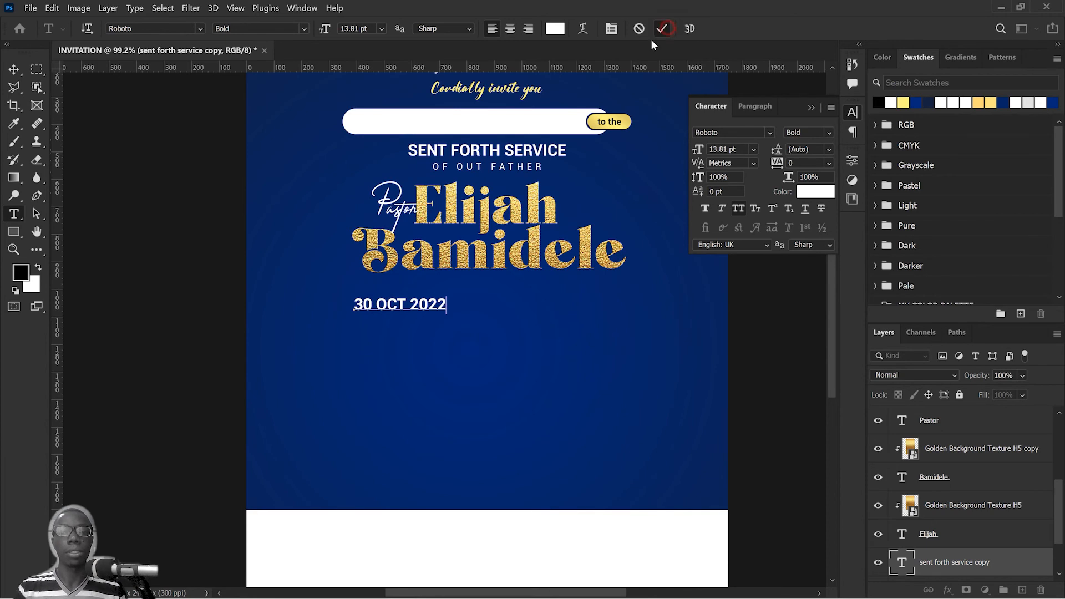
pyautogui.click(662, 29)
# Step: Move the date up under the surname and duplicate it twice to stack three date lines
pyautogui.press('v')
pyautogui.moveTo(390, 303); pyautogui.dragTo(397, 332)
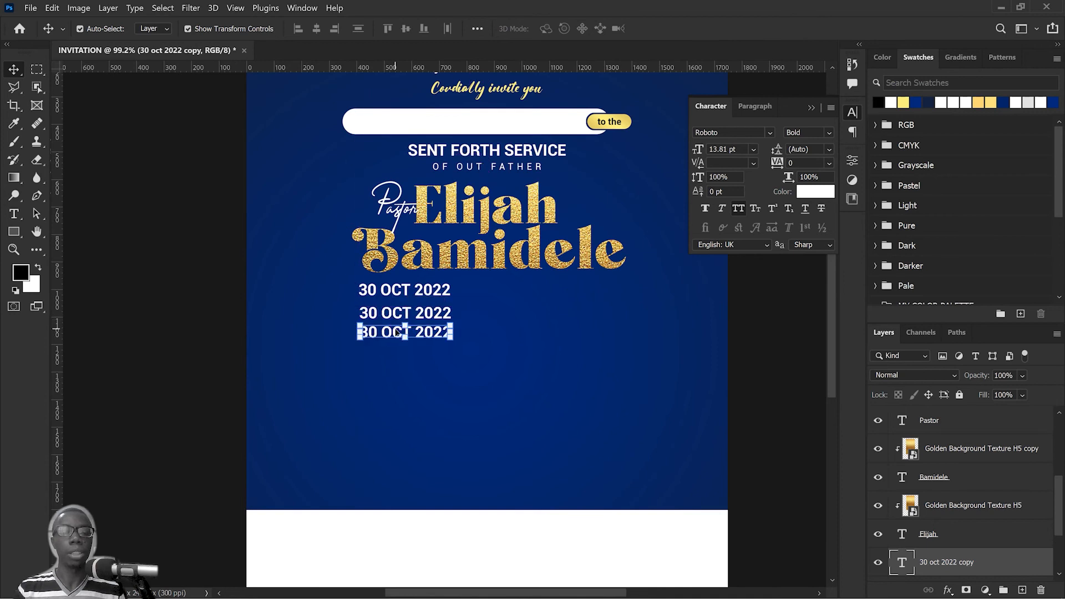
# Step: Trim the middle of the three stacked date lines to "OCT" by removing the year and the day
pyautogui.scroll(5, 413, 318)
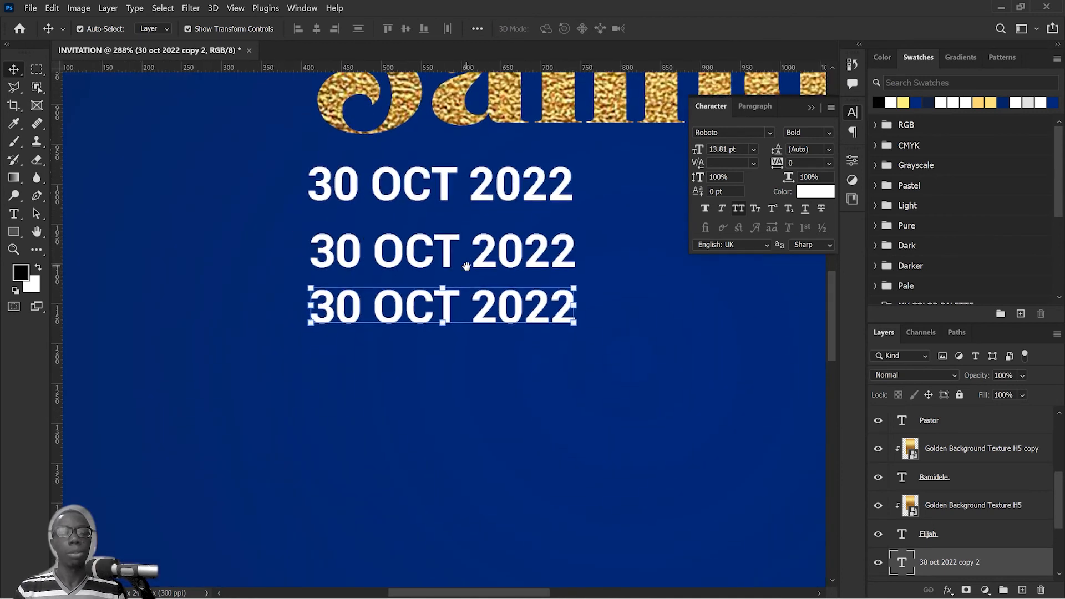
pyautogui.click(409, 249)
pyautogui.doubleClick(419, 249)
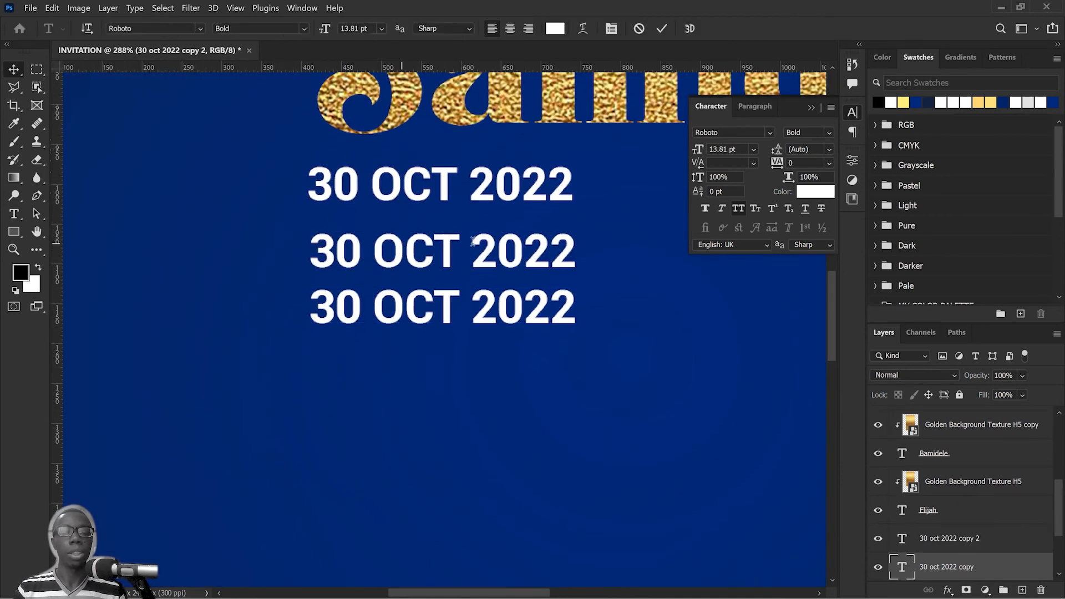
pyautogui.moveTo(475, 248); pyautogui.dragTo(618, 254)
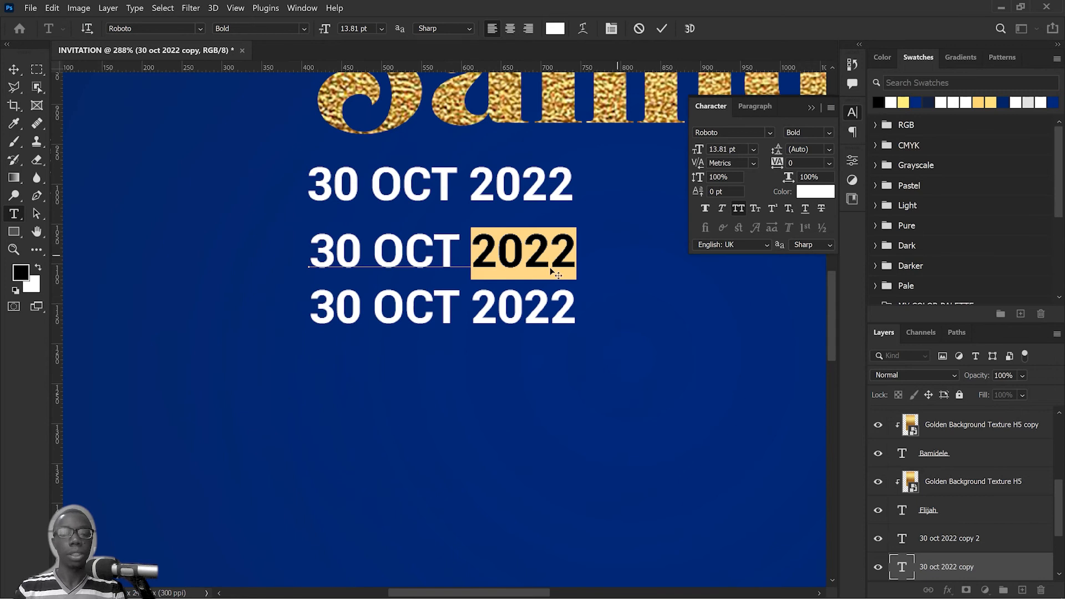
pyautogui.press('BackSpace')
pyautogui.moveTo(375, 249); pyautogui.dragTo(230, 252)
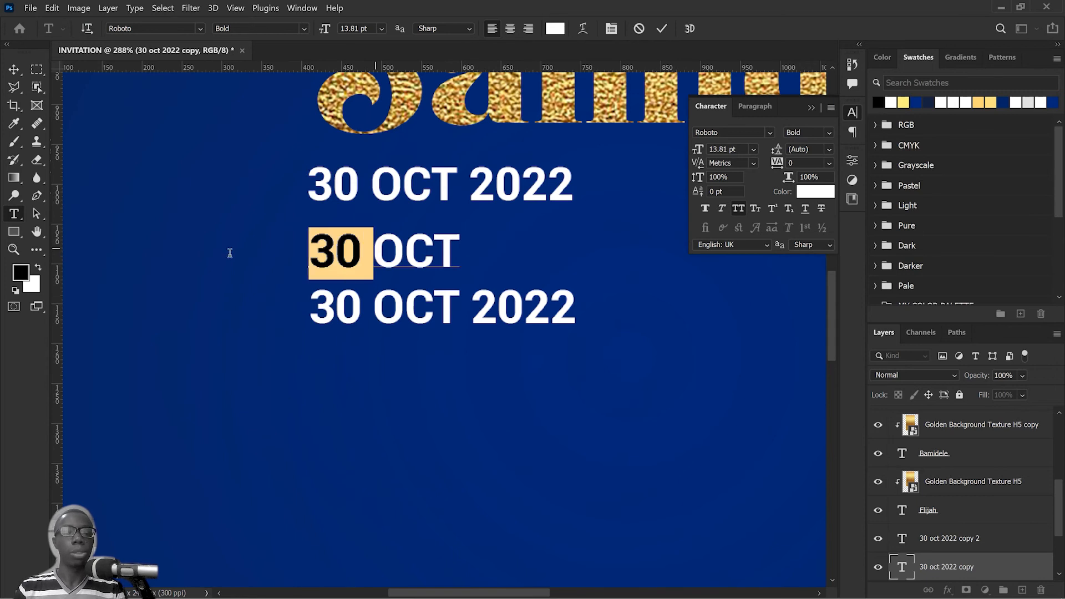
pyautogui.press('BackSpace')
pyautogui.click(663, 31)
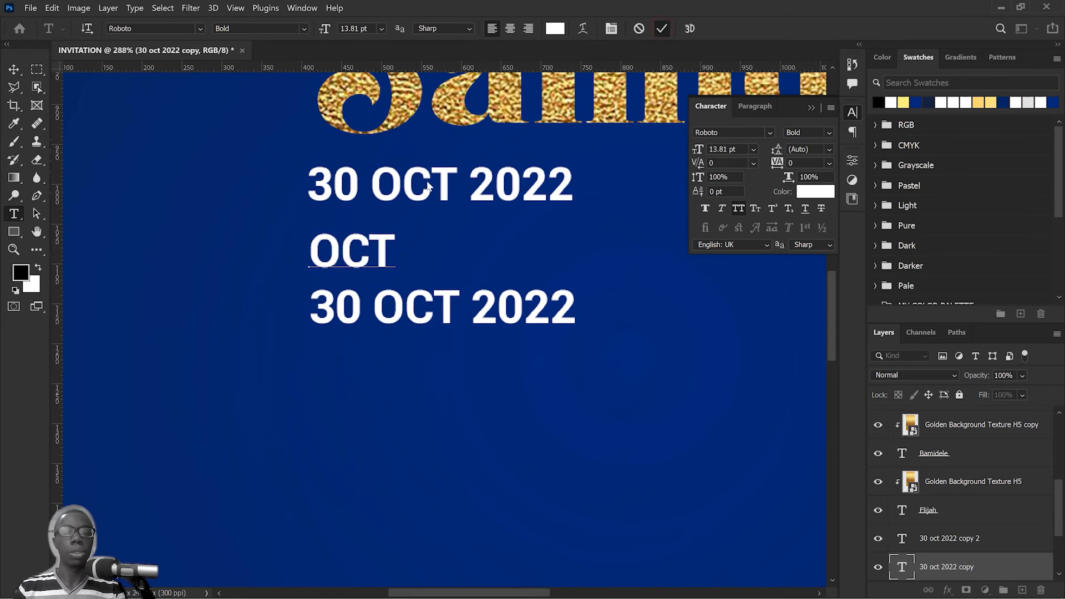
# Step: Trim the uppermost date line to "30" by removing the month and year
pyautogui.press('v')
pyautogui.click(404, 186)
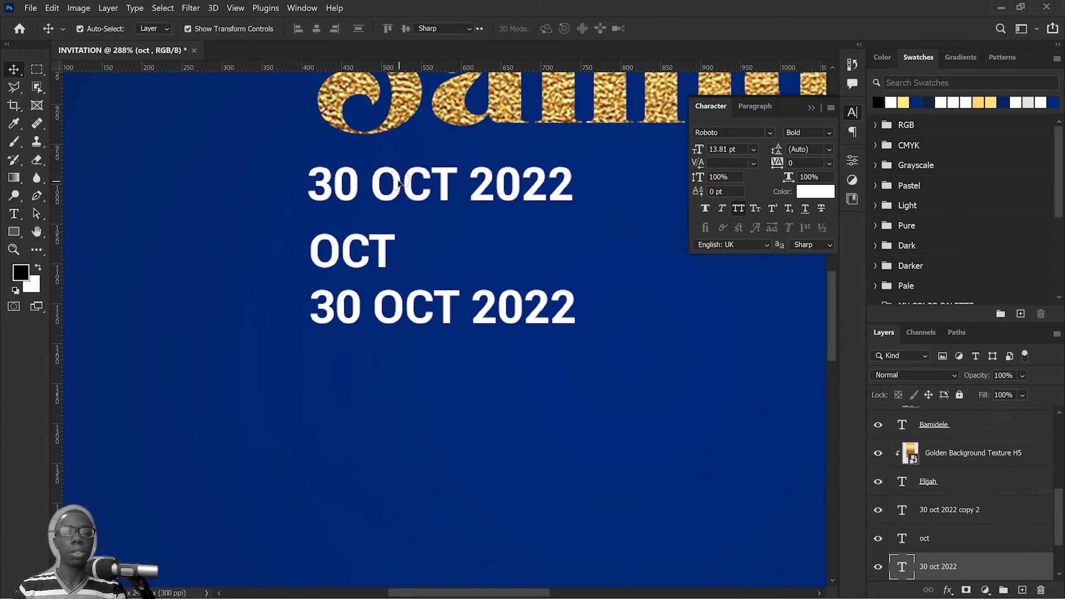
pyautogui.doubleClick(404, 187)
pyautogui.click(402, 185)
pyautogui.doubleClick(402, 185)
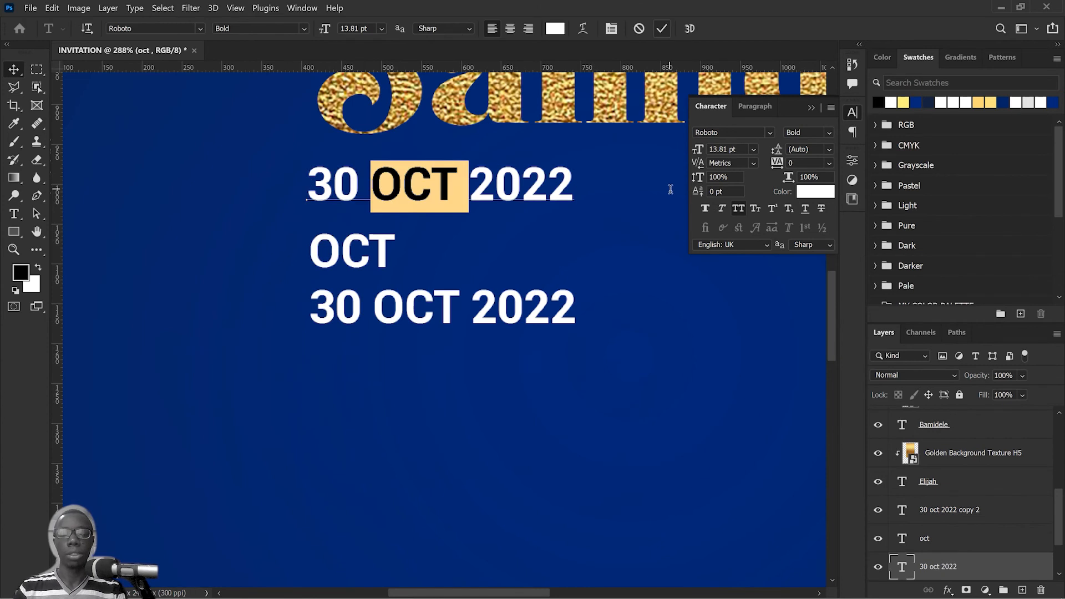
pyautogui.moveTo(362, 186); pyautogui.dragTo(654, 192)
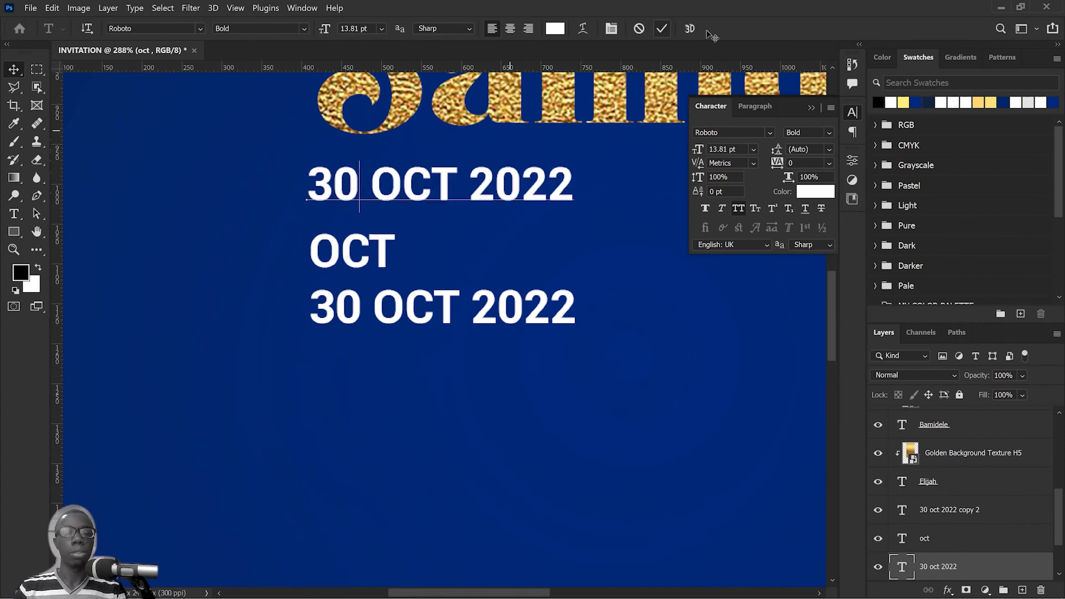
pyautogui.press('BackSpace')
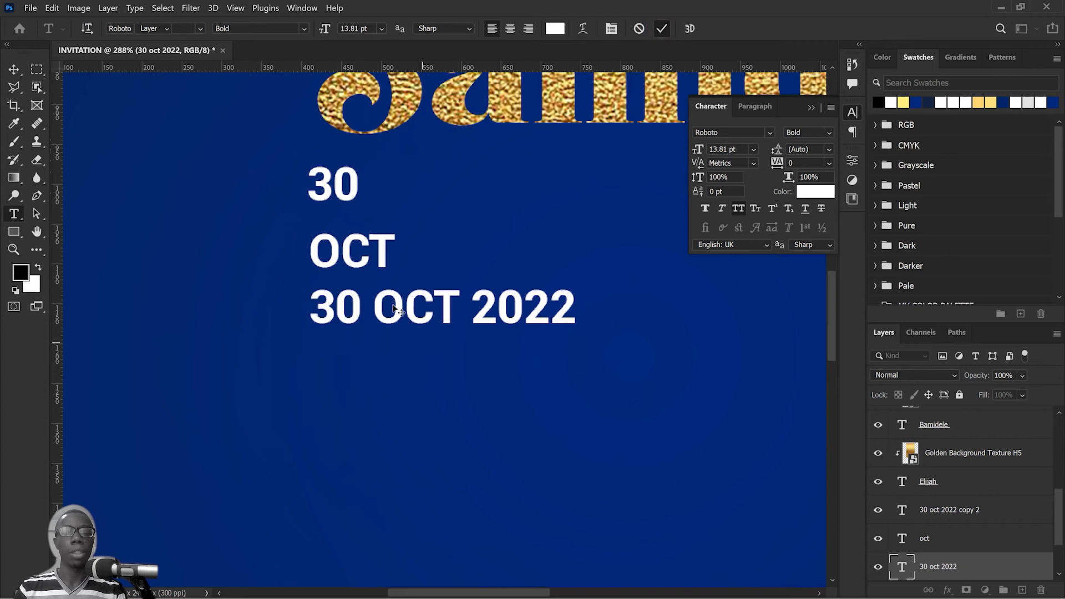
# Step: Trim the lowest date line to "2022" by removing the day and month
pyautogui.press('v')
pyautogui.click(458, 304)
pyautogui.doubleClick(466, 302)
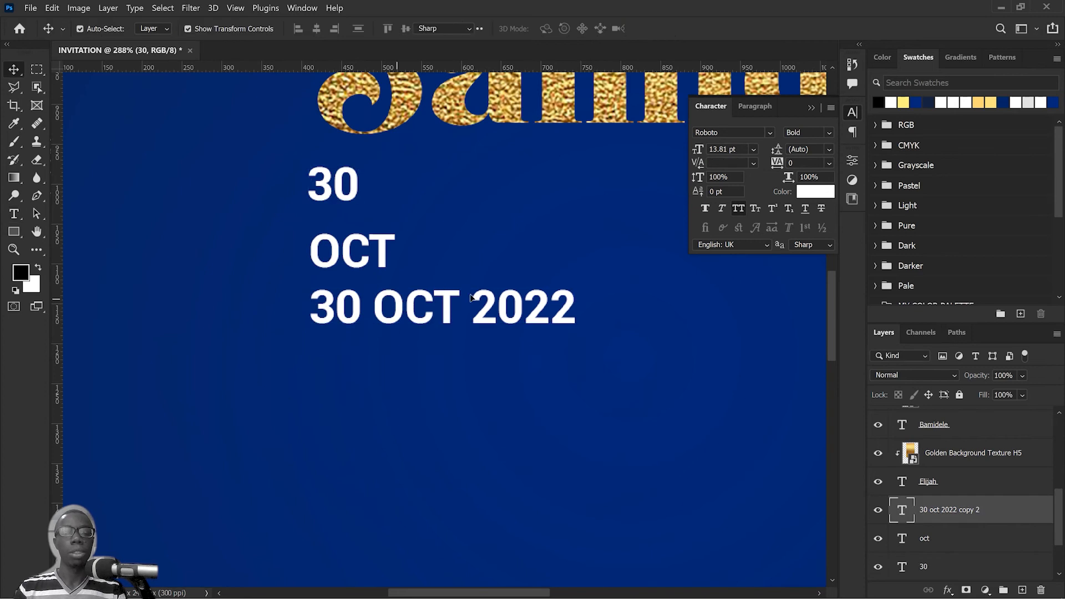
pyautogui.click(471, 302)
pyautogui.moveTo(241, 303); pyautogui.dragTo(222, 304)
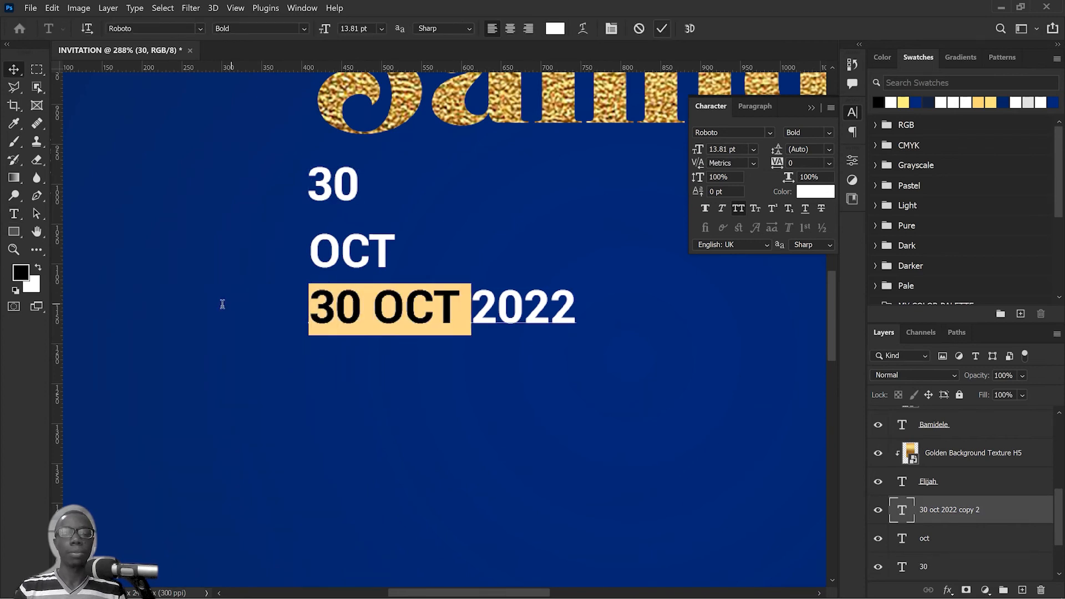
pyautogui.press('BackSpace')
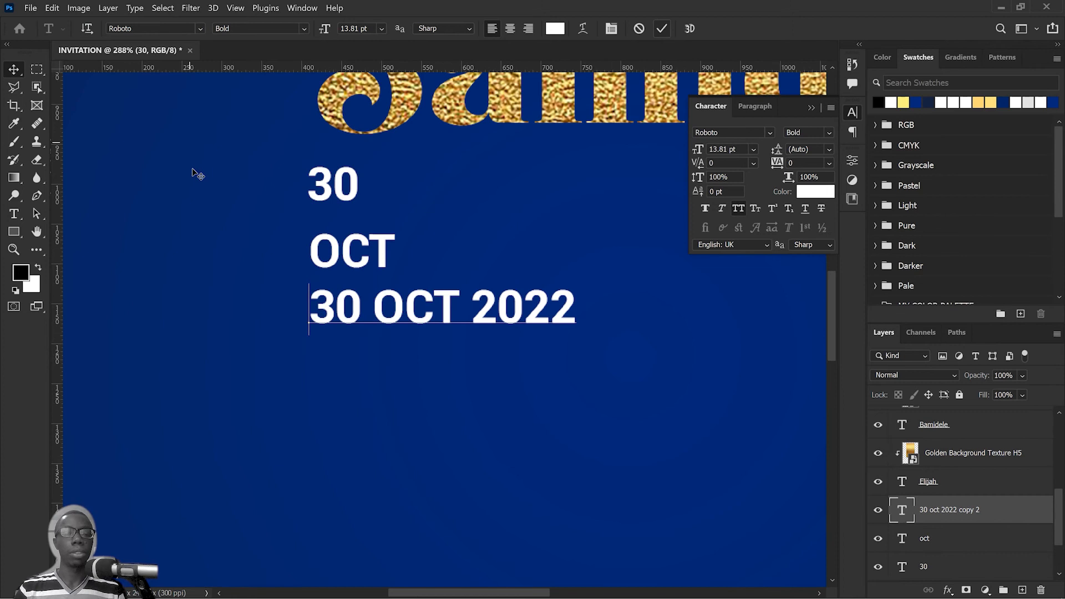
pyautogui.hotkey('ctrl', 'Return')
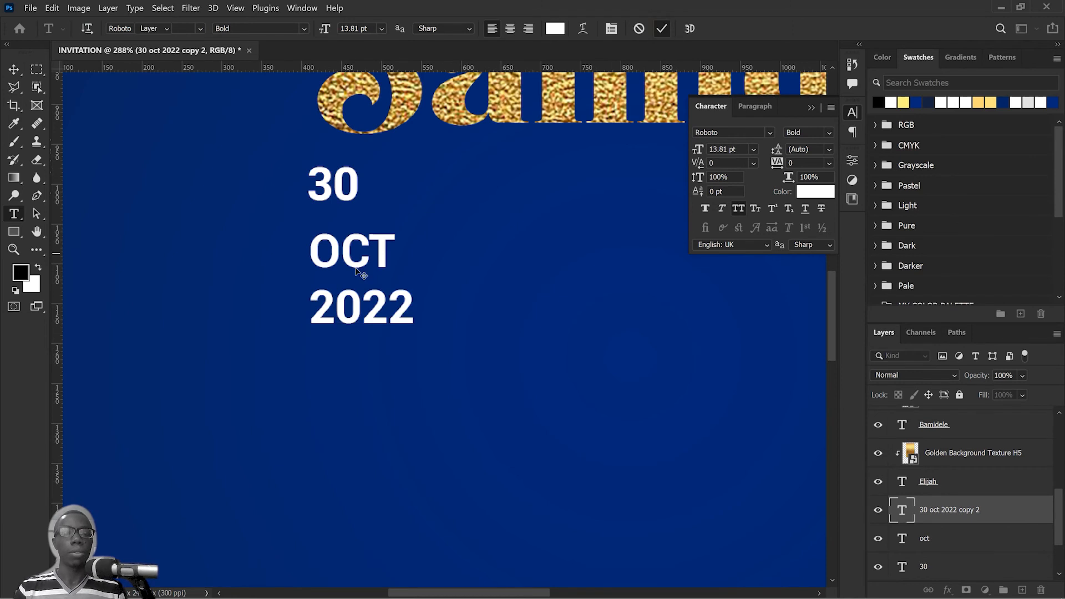
# Step: Move "OCT" up directly beside "30" and set its Roboto font style to Regular
pyautogui.press('v')
pyautogui.moveTo(355, 250); pyautogui.dragTo(415, 156)
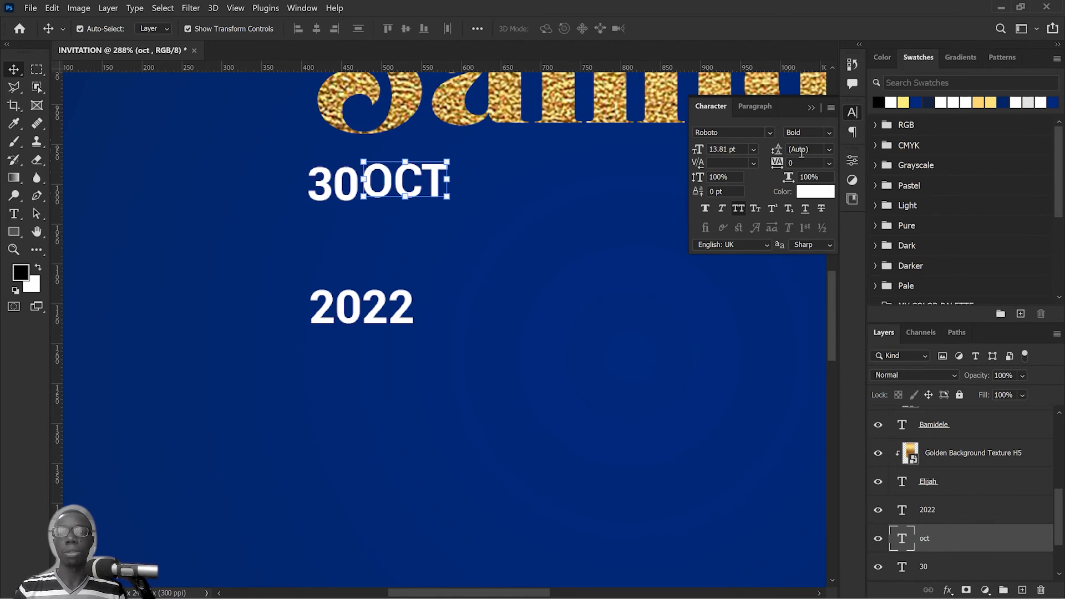
pyautogui.click(823, 132)
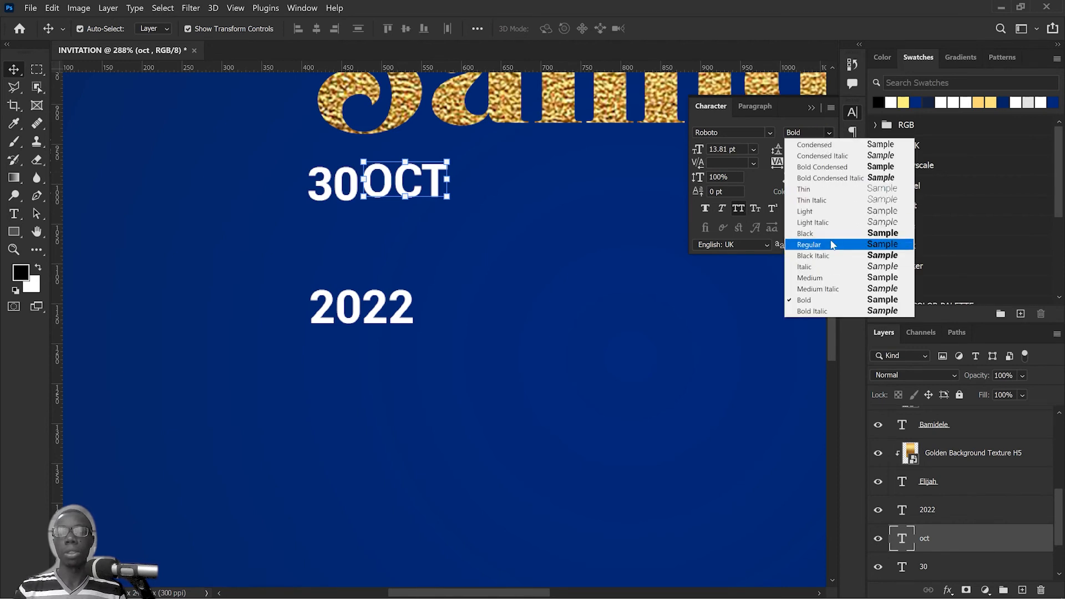
pyautogui.click(788, 244)
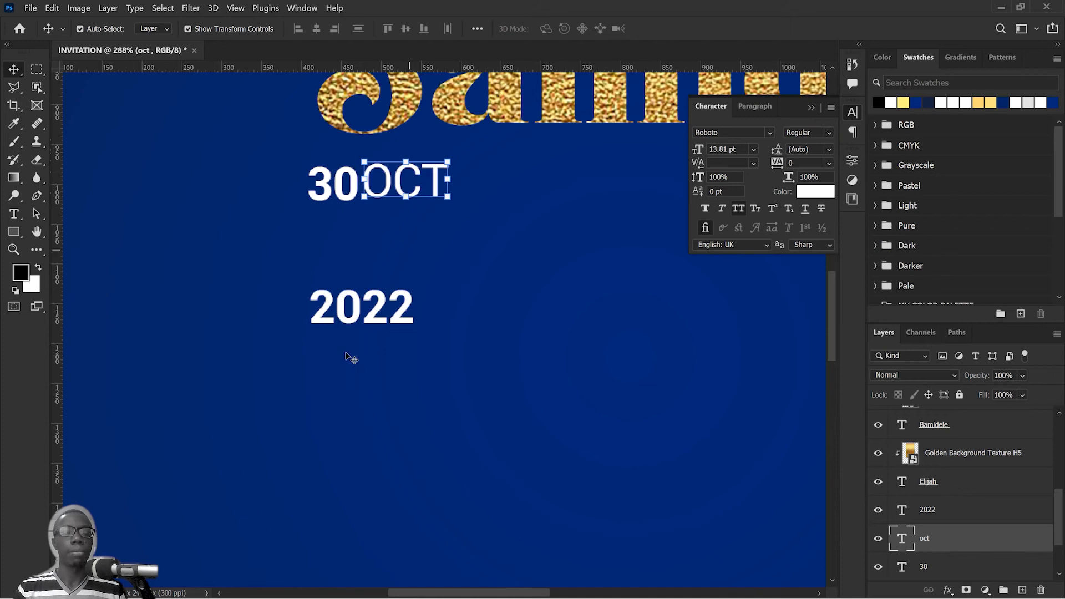
# Step: Place "2022" below "OCT", set its font style to Regular and scale it down to about 40%
pyautogui.moveTo(377, 304); pyautogui.dragTo(418, 227)
pyautogui.click(829, 132)
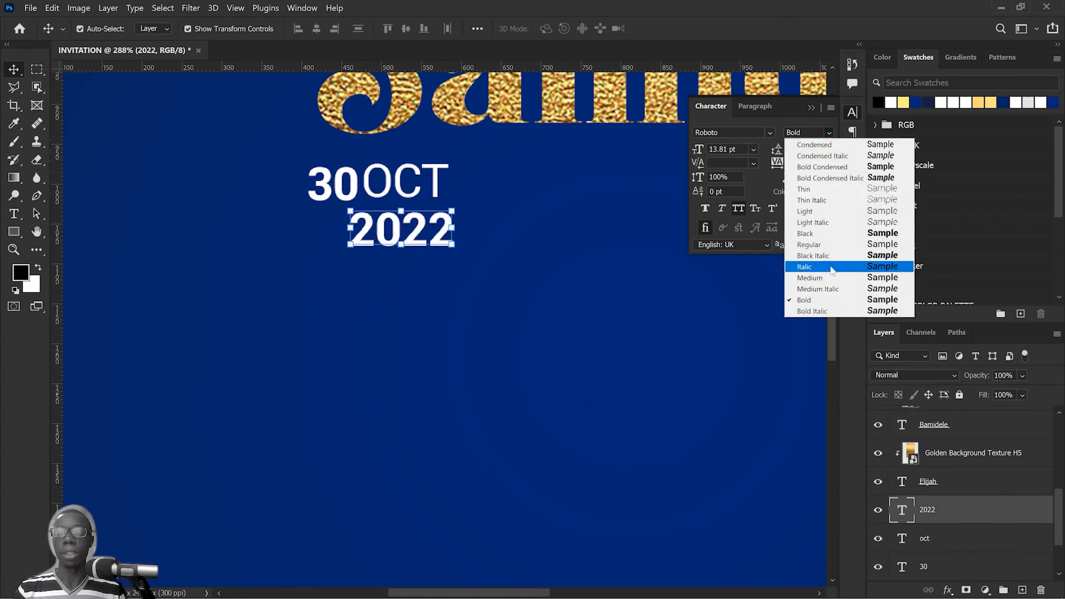
pyautogui.click(820, 244)
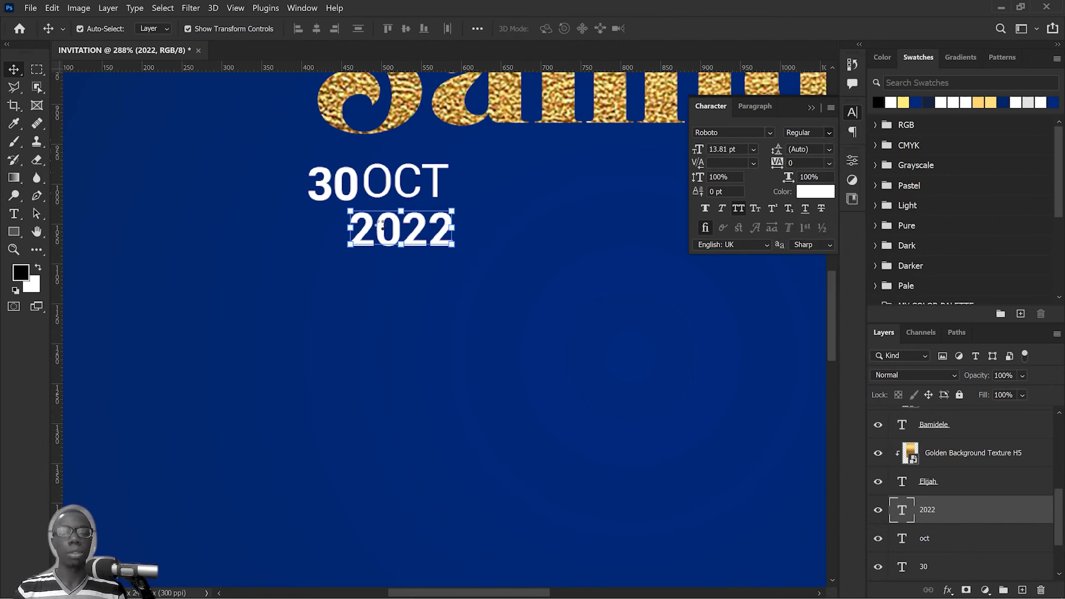
pyautogui.moveTo(402, 248); pyautogui.dragTo(404, 221)
pyautogui.click(688, 29)
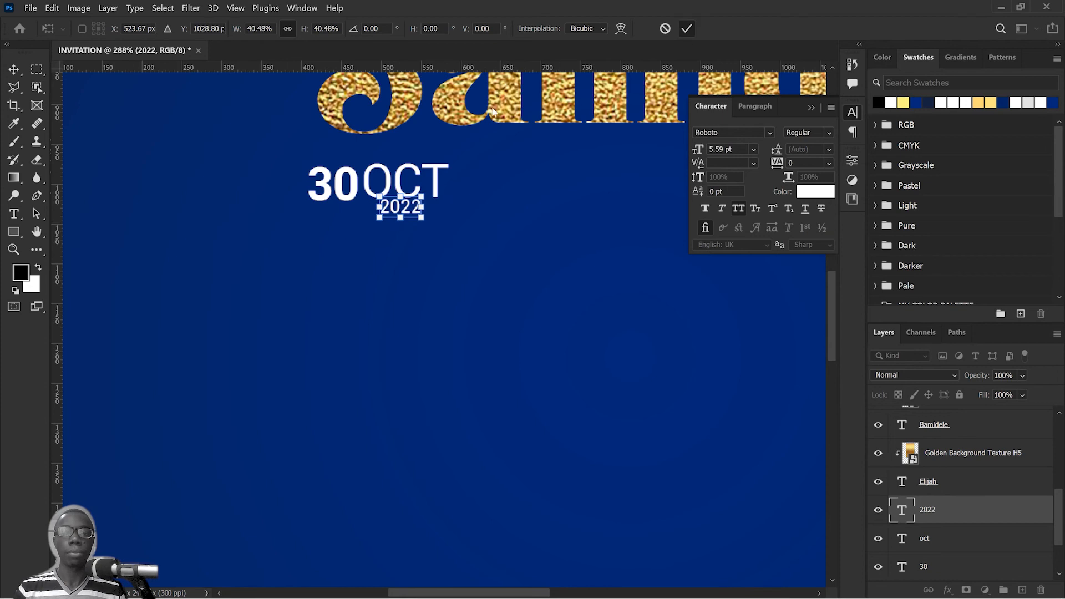
# Step: Scale "OCT" down to 50% and stack it directly above "2022", both right beside "30"
pyautogui.scroll(3, 358, 188)
pyautogui.click(435, 200)
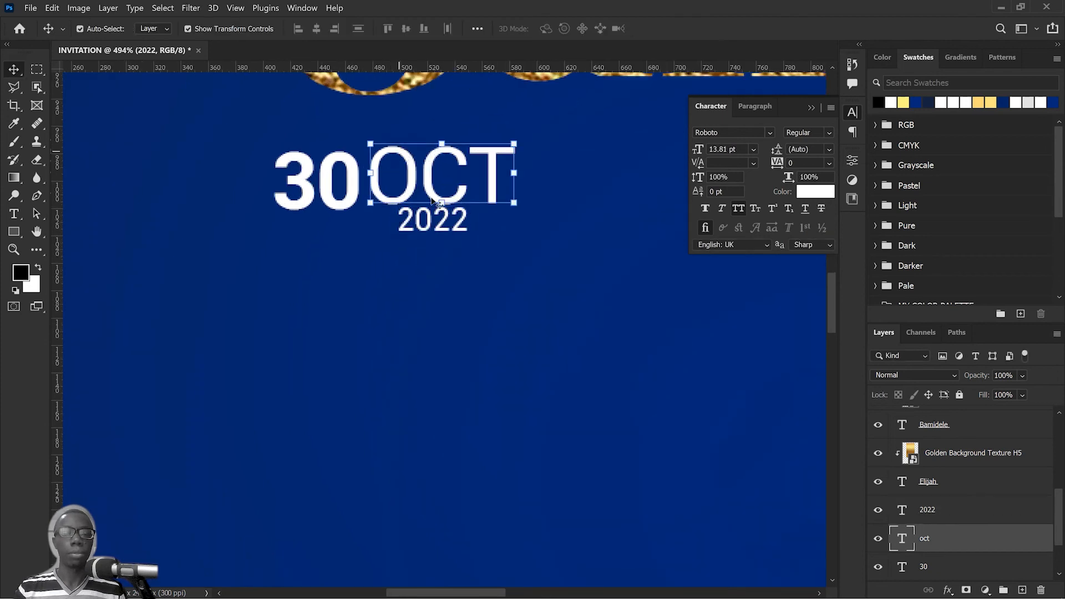
pyautogui.moveTo(442, 204); pyautogui.dragTo(456, 172)
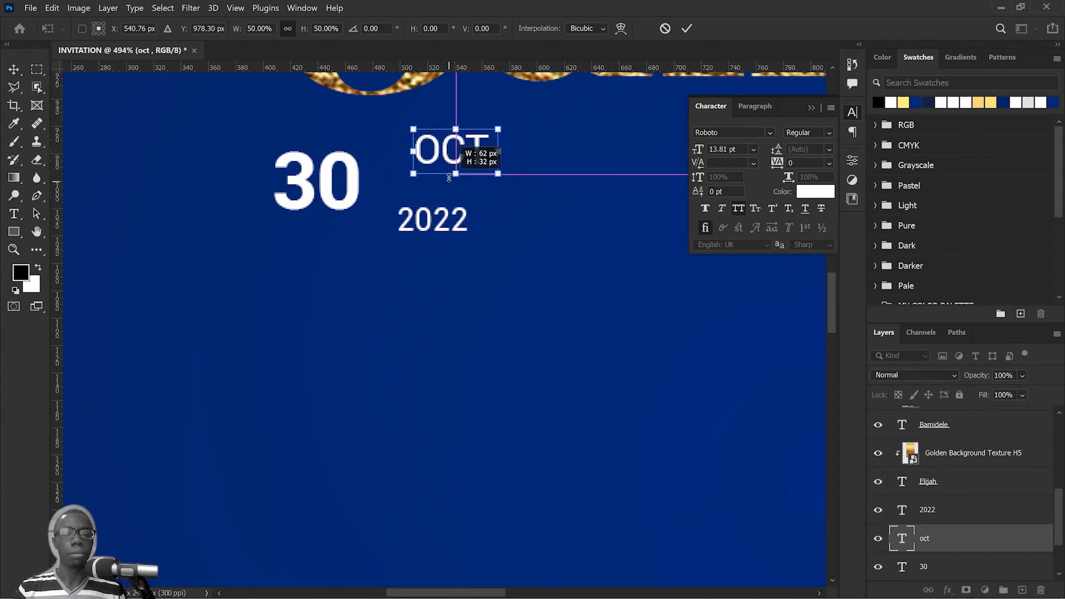
pyautogui.click(687, 30)
pyautogui.moveTo(441, 151); pyautogui.dragTo(398, 175)
pyautogui.moveTo(433, 228); pyautogui.dragTo(405, 217)
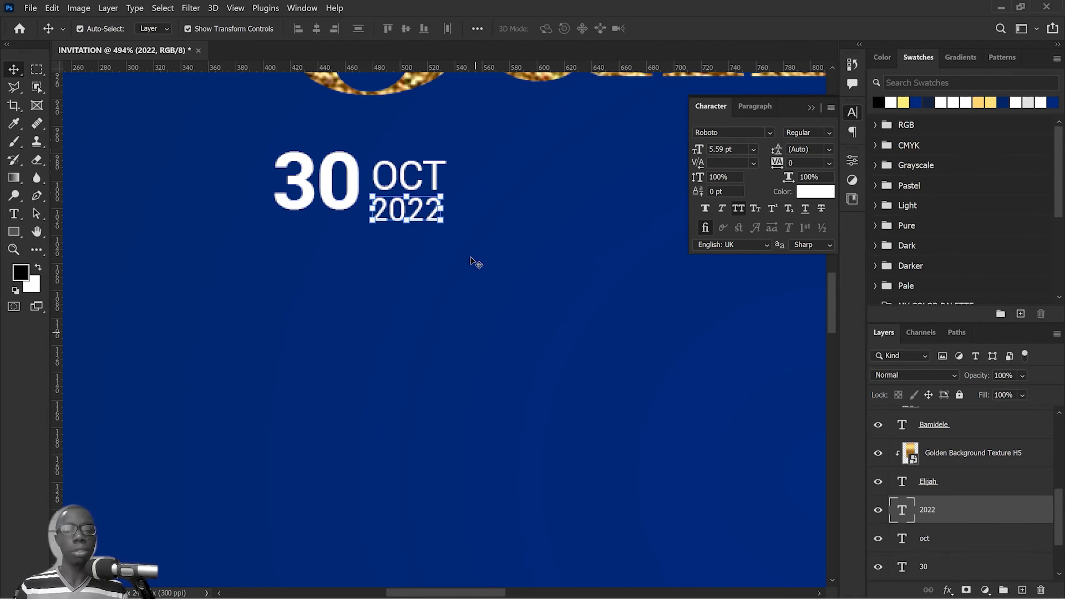
# Step: Select "OCT" and "2022" together, scale them to about 87% to match the height of "30", and move them closer to it
pyautogui.scroll(4, 440, 259)
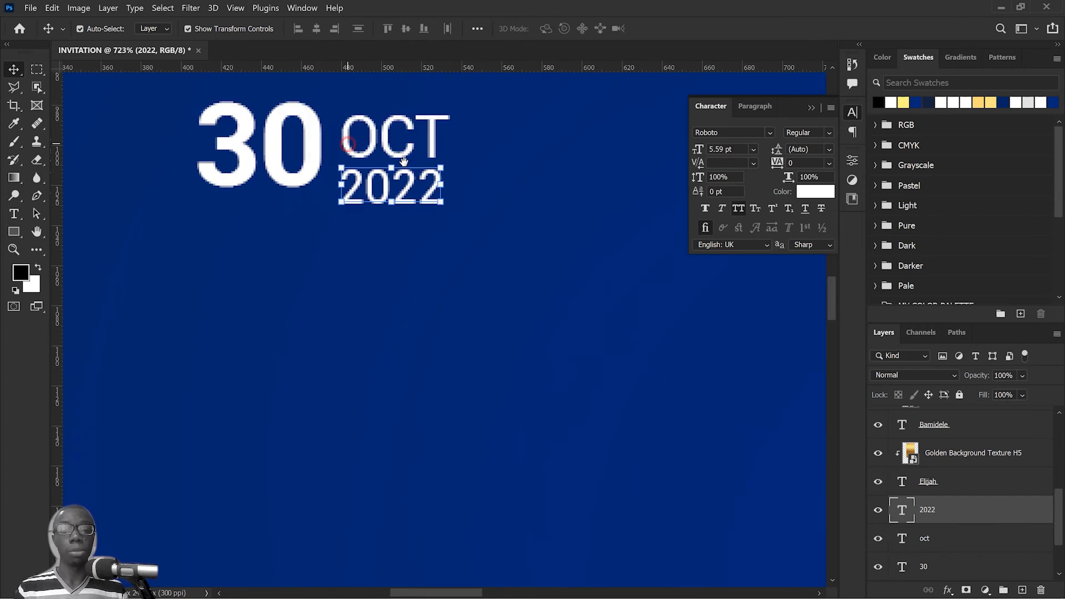
pyautogui.moveTo(347, 143); pyautogui.dragTo(411, 161)
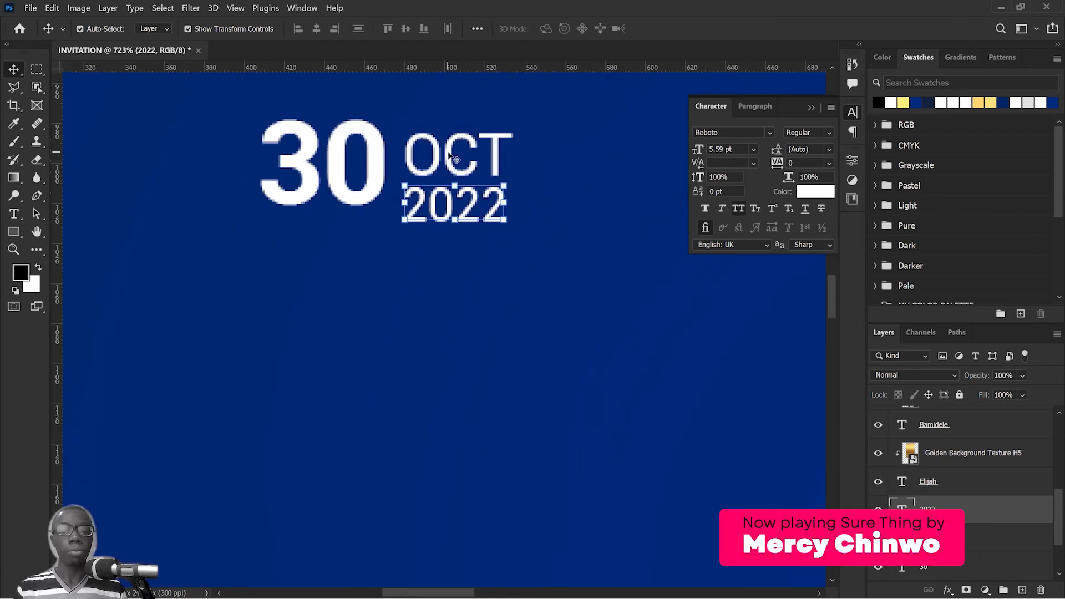
pyautogui.keyDown('shift'); pyautogui.click(465, 170); pyautogui.keyUp('shift')
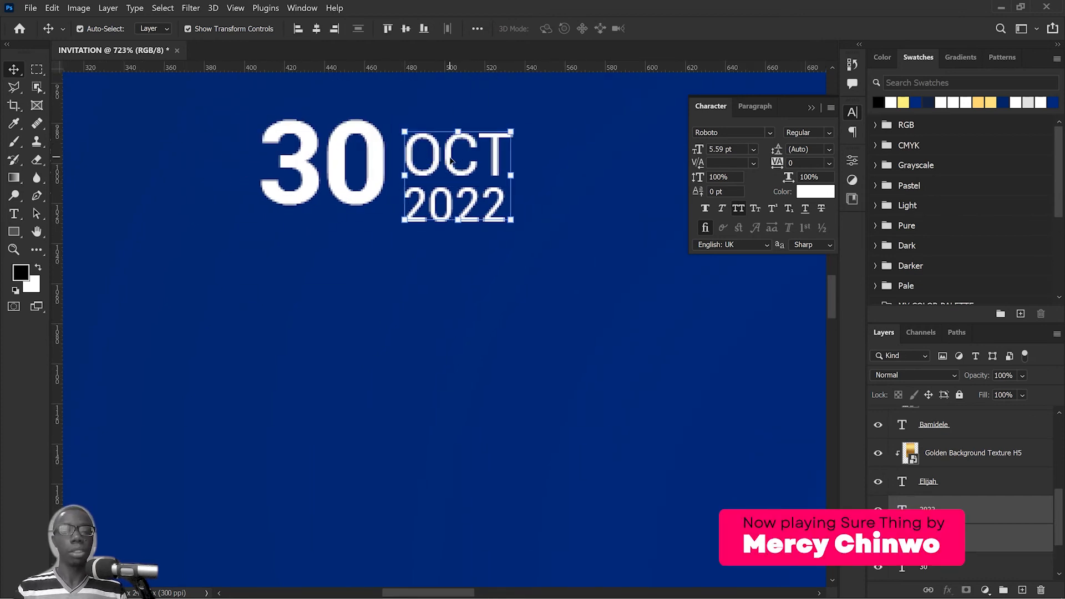
pyautogui.moveTo(451, 159); pyautogui.dragTo(451, 155)
pyautogui.moveTo(459, 214); pyautogui.dragTo(460, 202)
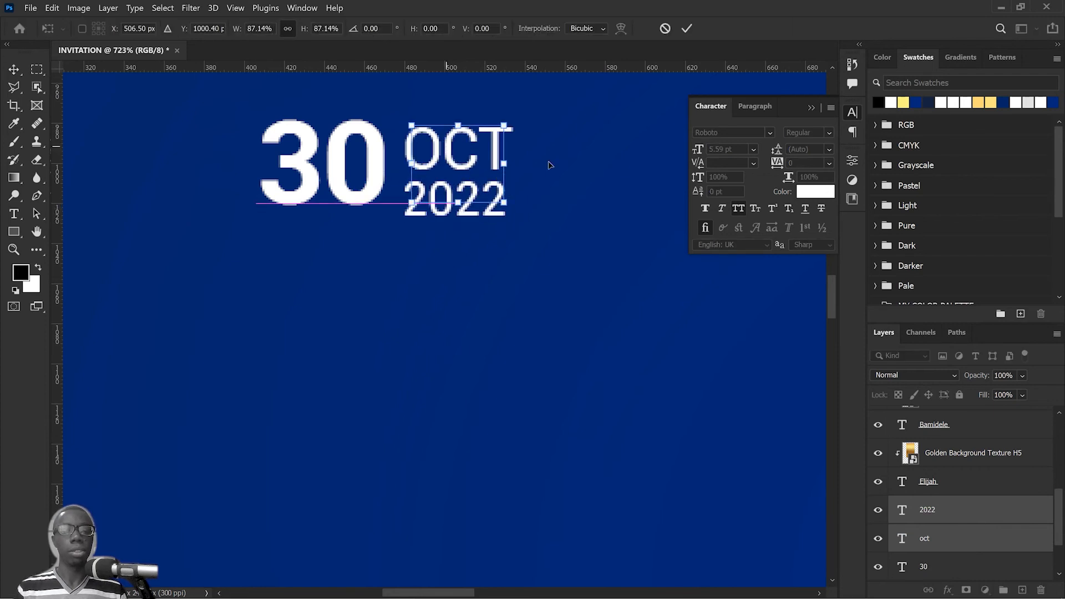
pyautogui.click(684, 31)
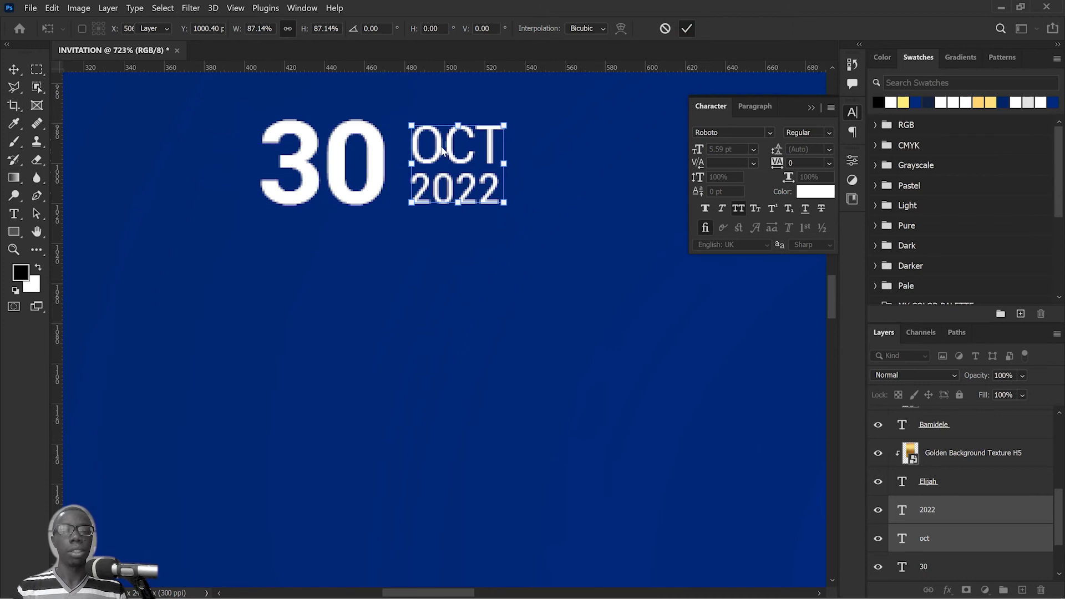
pyautogui.moveTo(448, 155); pyautogui.dragTo(435, 155)
# Step: Review the compact date block's size and placement against the pastor's name and the whole invitation
pyautogui.scroll(-3, 435, 155)
pyautogui.scroll(-6, 437, 155)
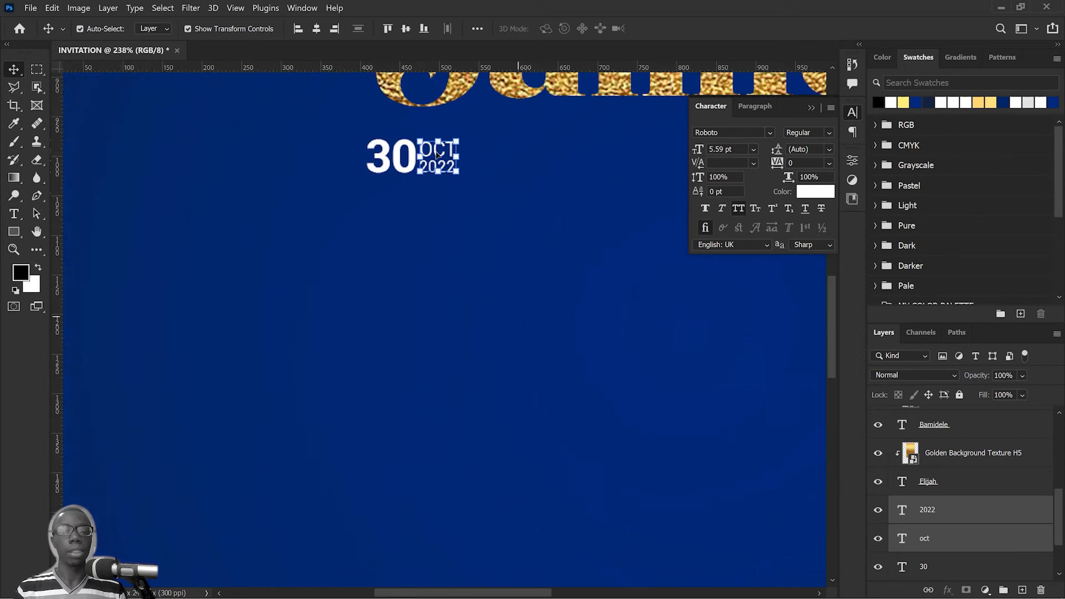
pyautogui.moveTo(481, 164); pyautogui.dragTo(435, 261)
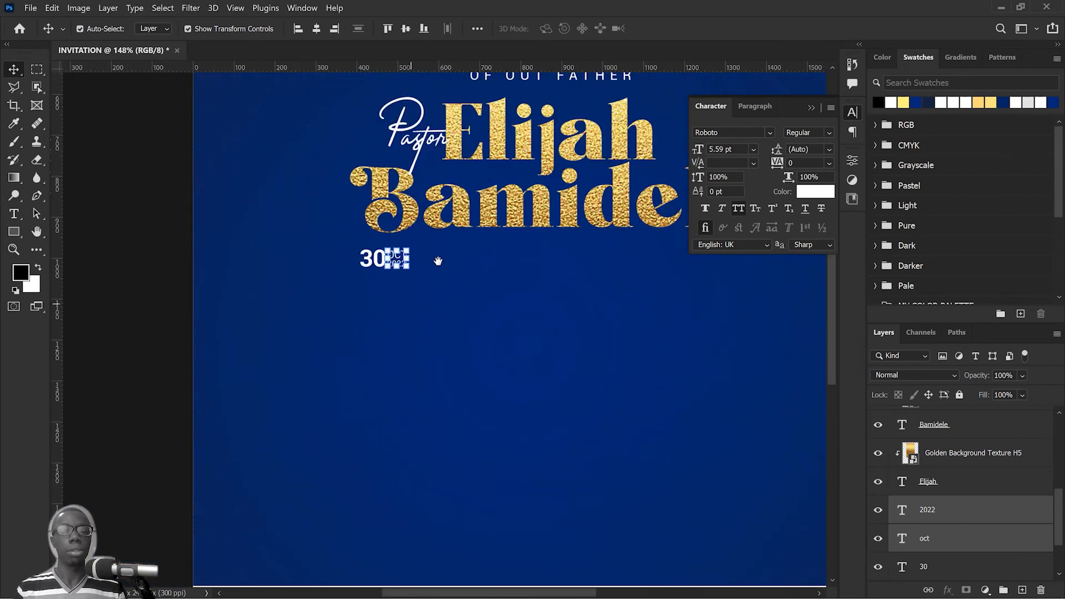
pyautogui.click(457, 382)
pyautogui.scroll(-2, 457, 381)
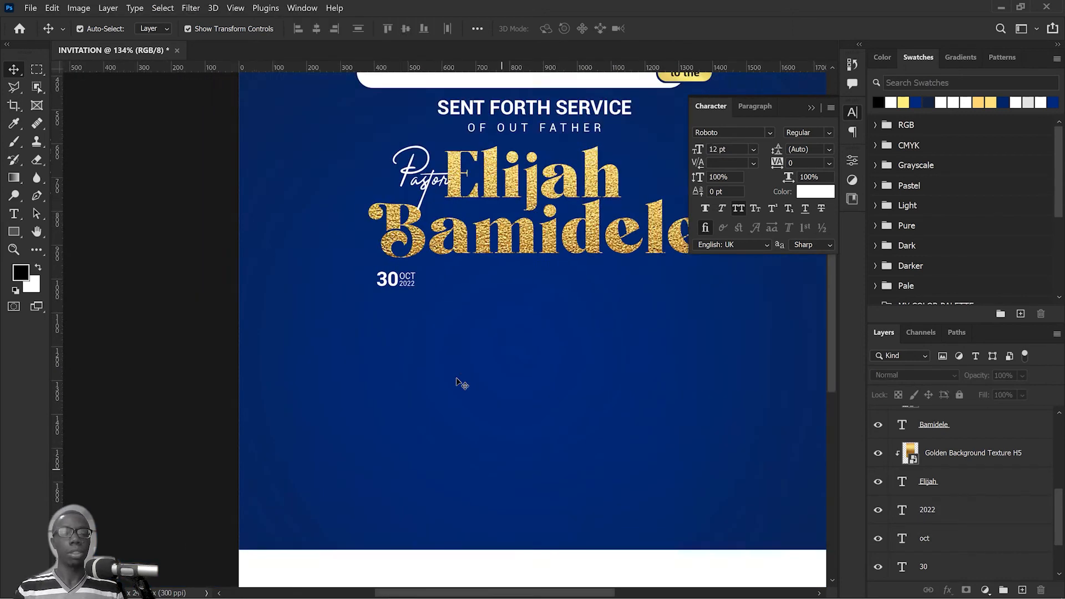
pyautogui.scroll(2, 456, 382)
pyautogui.scroll(1, 457, 382)
pyautogui.moveTo(409, 305); pyautogui.dragTo(332, 232)
pyautogui.scroll(-3, 735, 318)
pyautogui.click(647, 311)
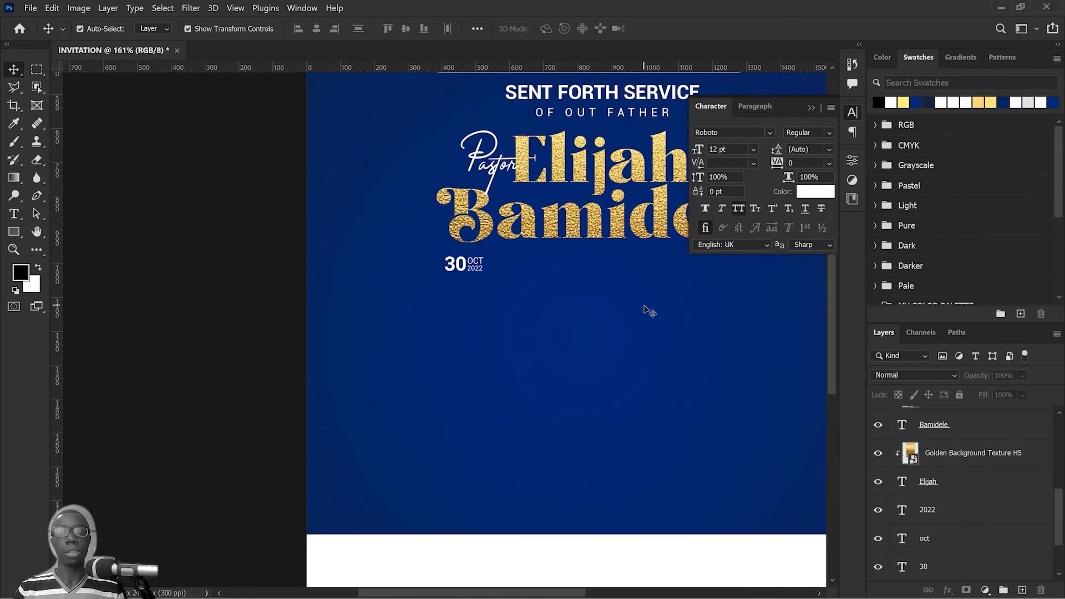
pyautogui.scroll(-4, 648, 309)
pyautogui.moveTo(651, 287); pyautogui.dragTo(513, 312)
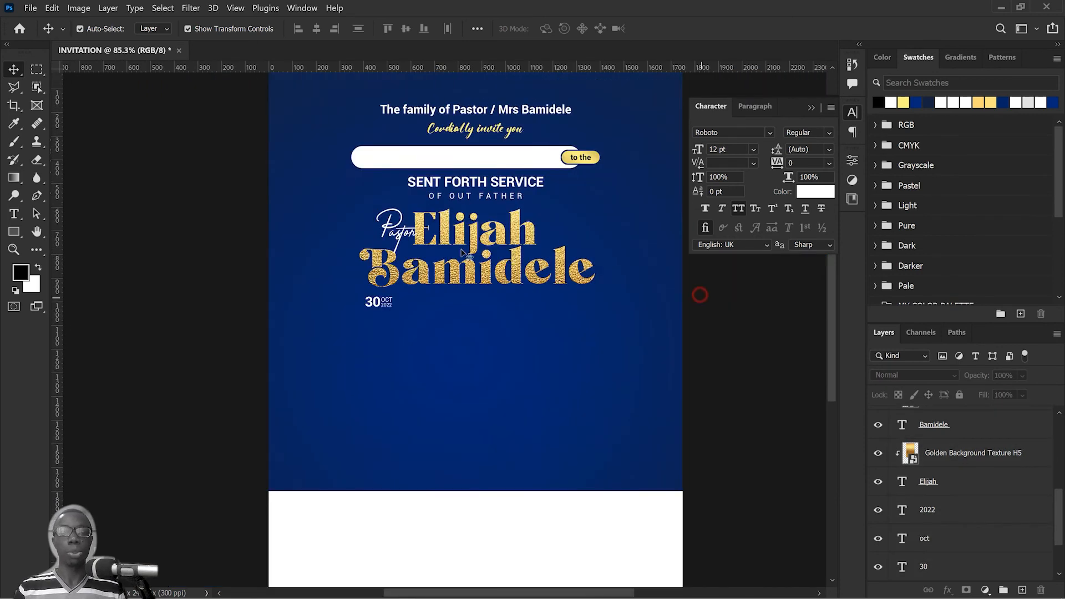
# Step: Group the selected pastor's name layers into a group named DETAILS and lock that group
pyautogui.moveTo(703, 299); pyautogui.dragTo(398, 224)
pyautogui.click(763, 325)
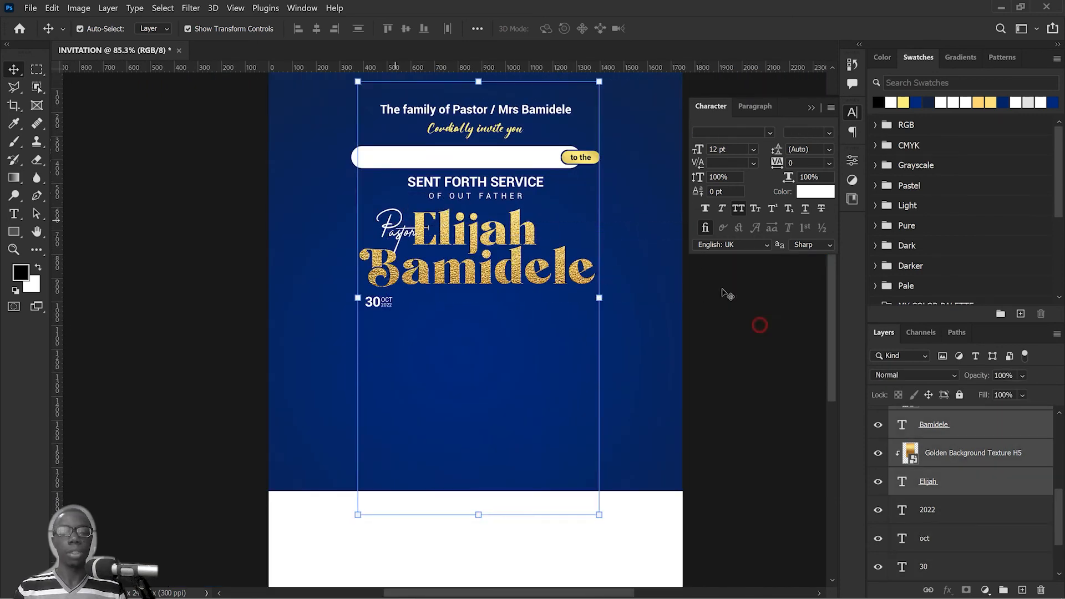
pyautogui.moveTo(713, 279); pyautogui.dragTo(396, 228)
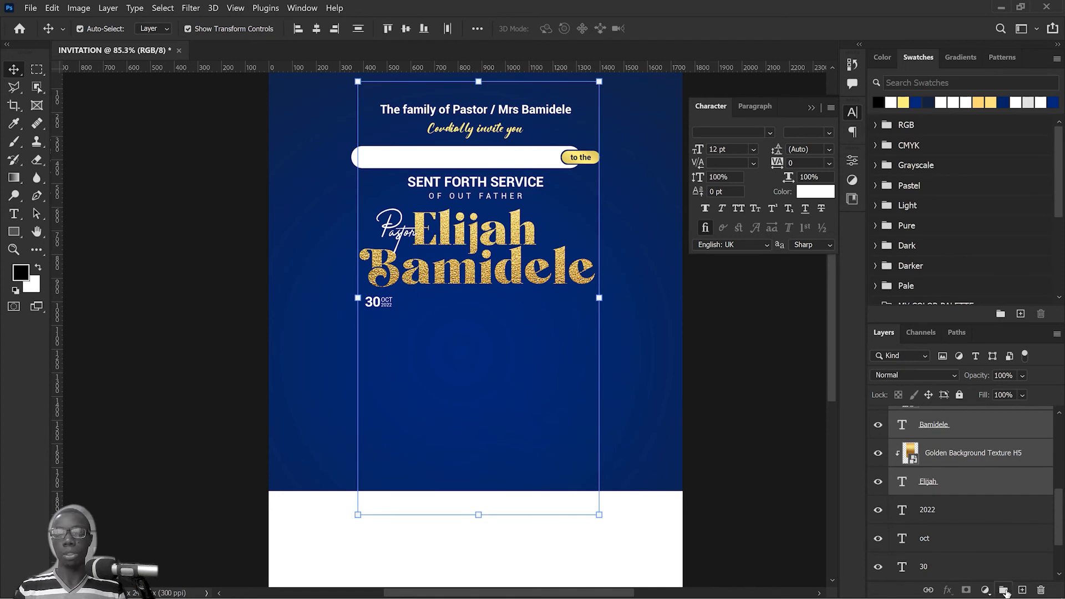
pyautogui.click(1002, 590)
pyautogui.doubleClick(934, 416)
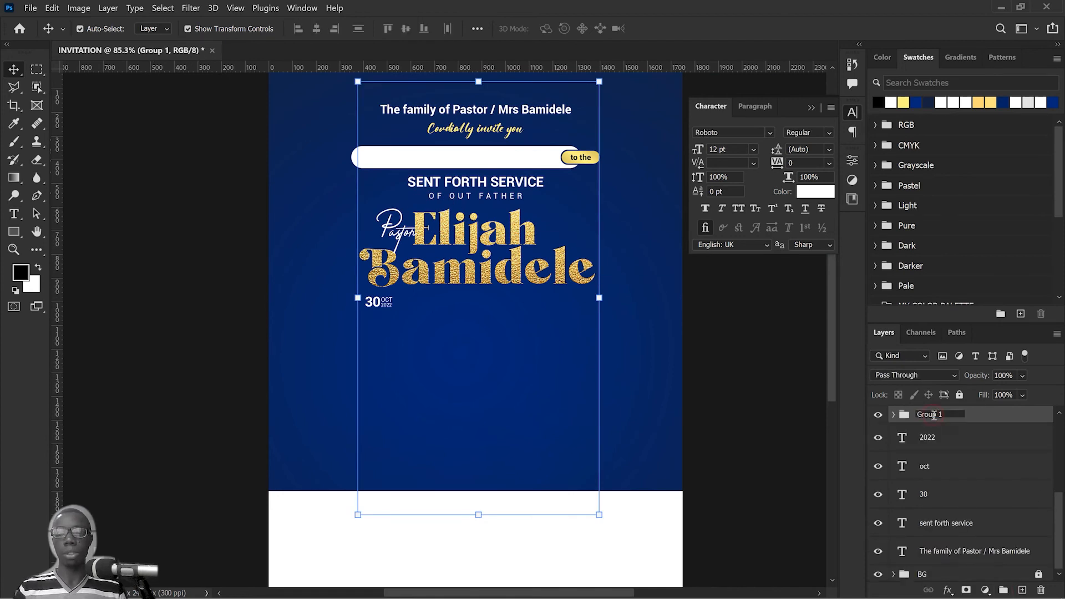
pyautogui.write('DETAILS')
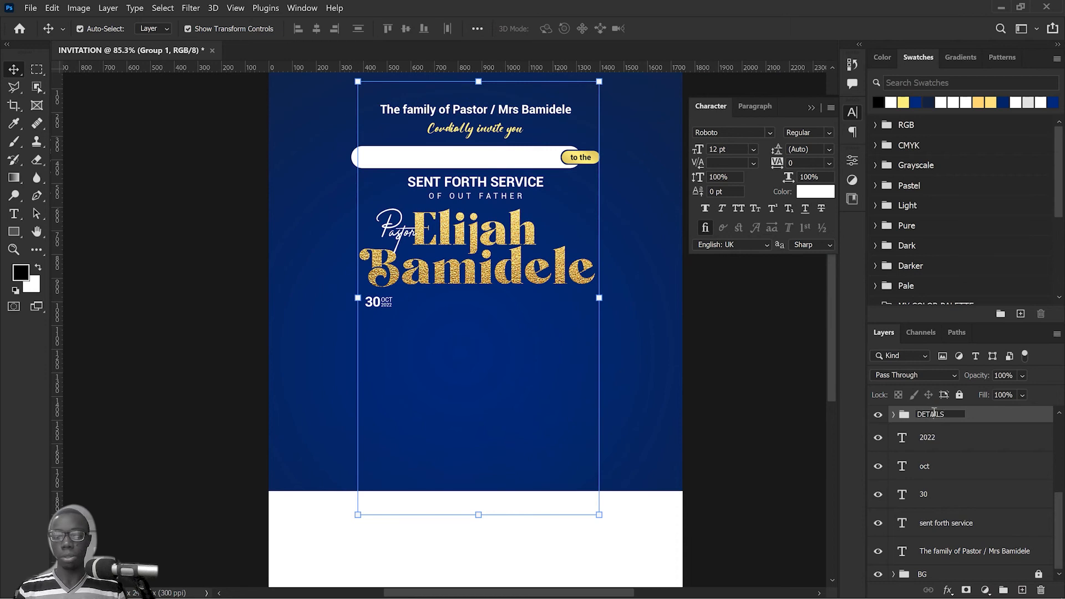
pyautogui.press('Return')
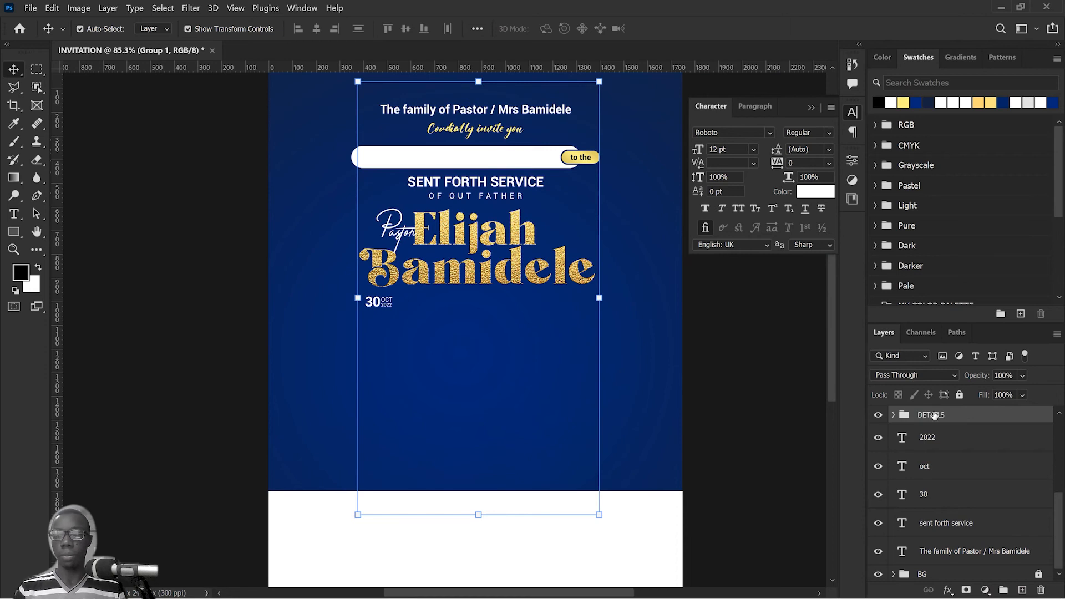
pyautogui.click(960, 395)
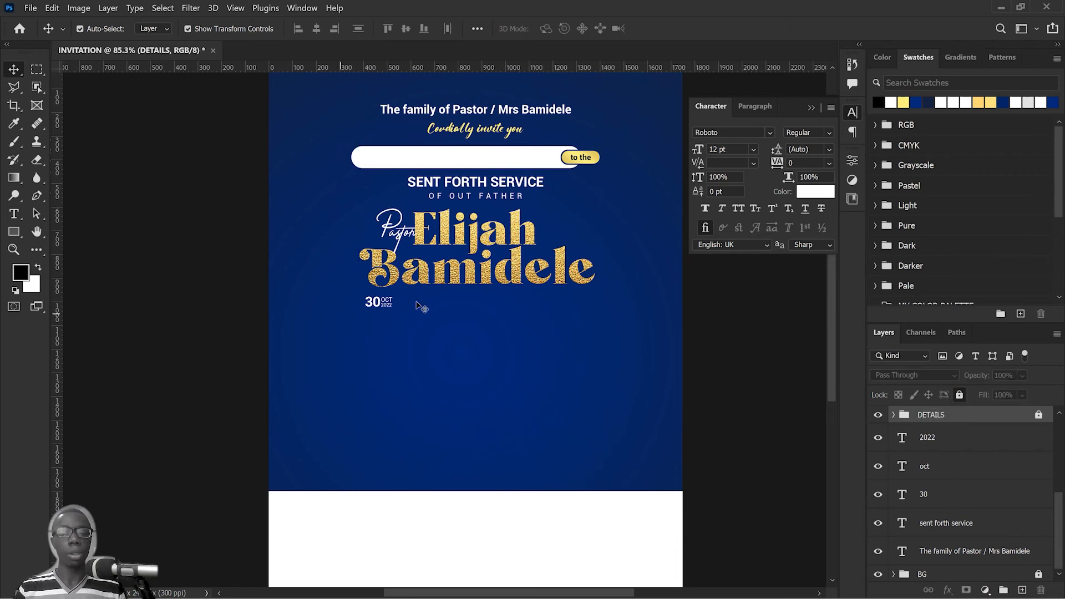
pyautogui.scroll(3, 383, 335)
pyautogui.moveTo(566, 404); pyautogui.dragTo(371, 306)
pyautogui.click(587, 427)
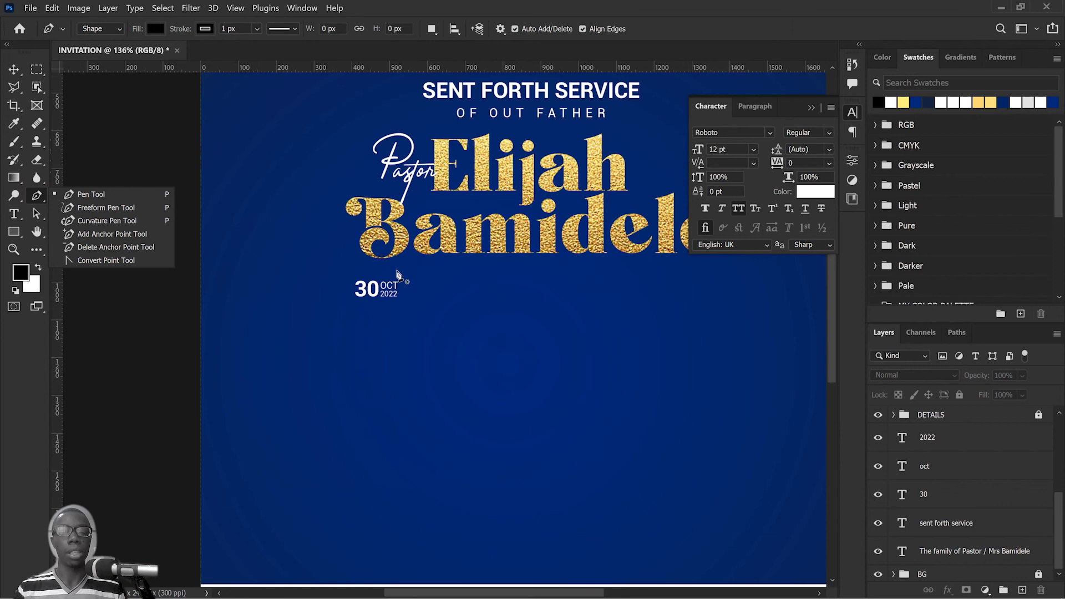
pyautogui.click(397, 269)
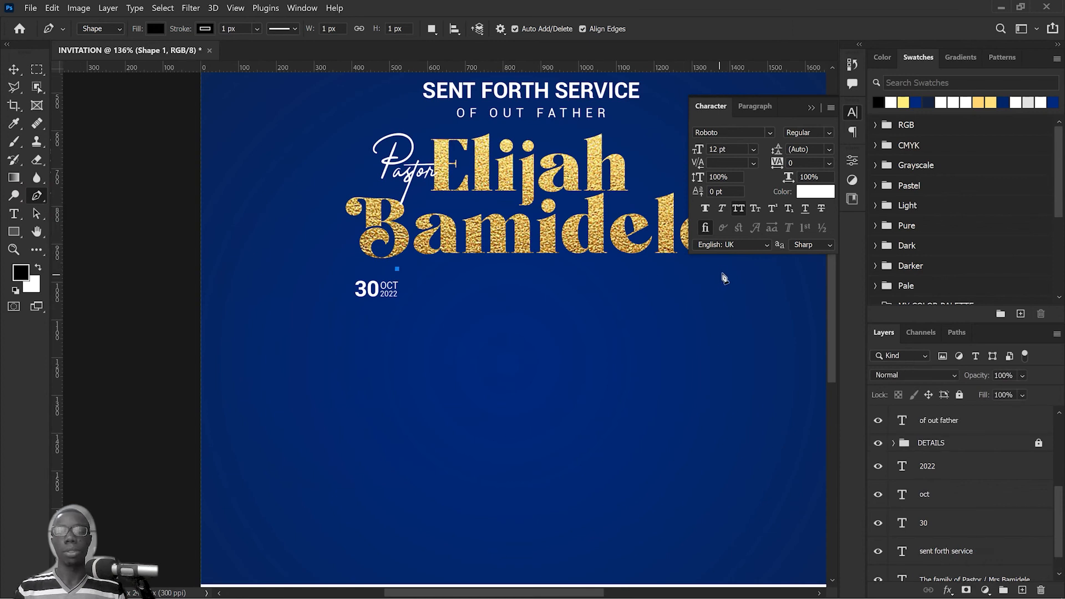
pyautogui.click(723, 269)
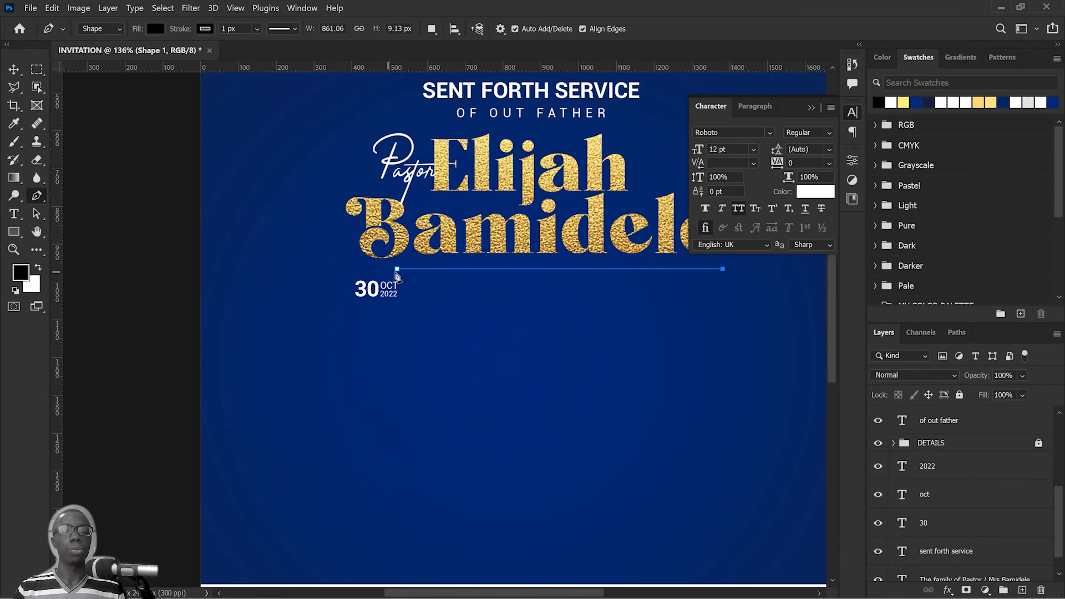
pyautogui.press('Escape')
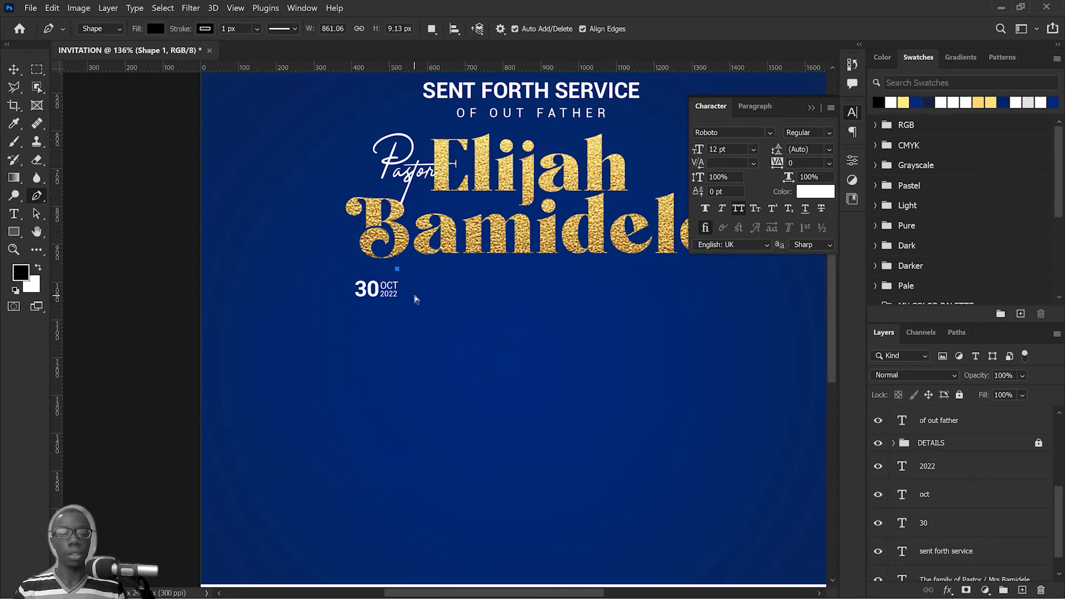
pyautogui.hotkey('ctrl', 'z')
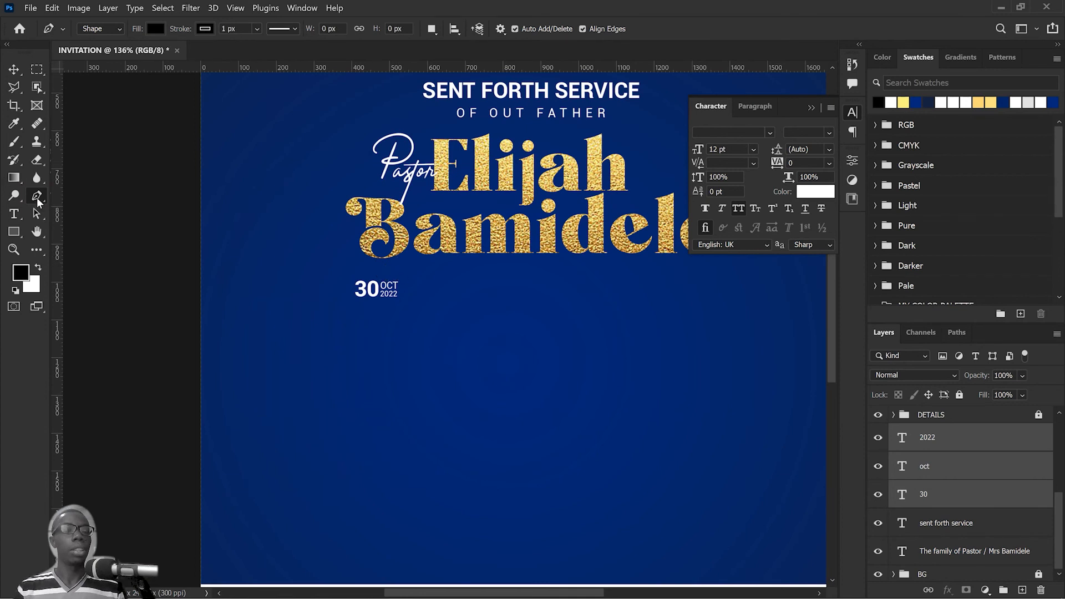
# Step: Draw a horizontal line about 788 px long between the pastor's name and the date, with a 2 px white stroke
pyautogui.click(367, 266)
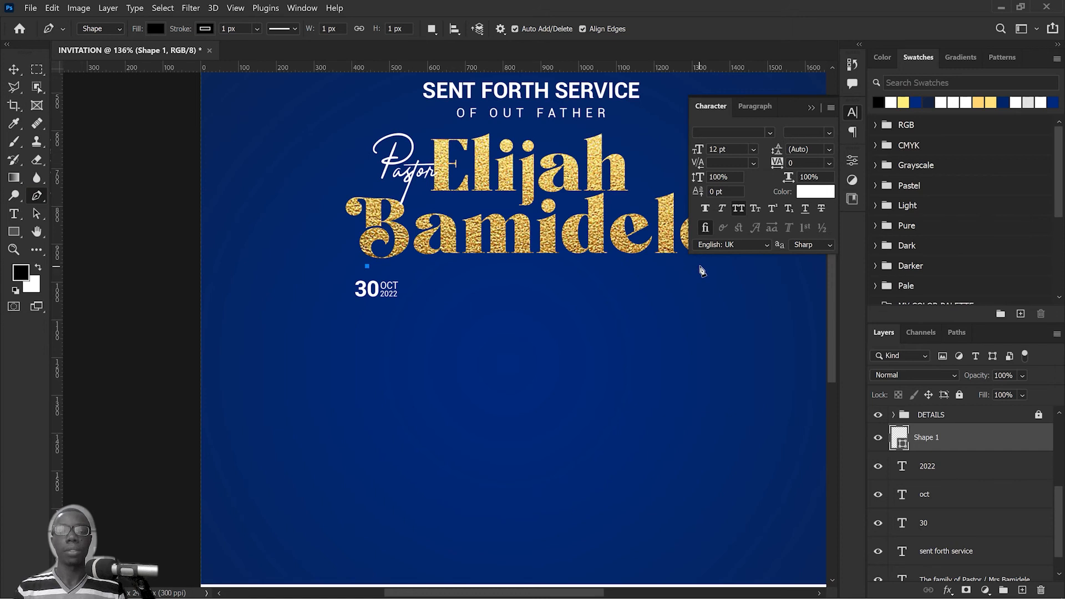
pyautogui.click(666, 267)
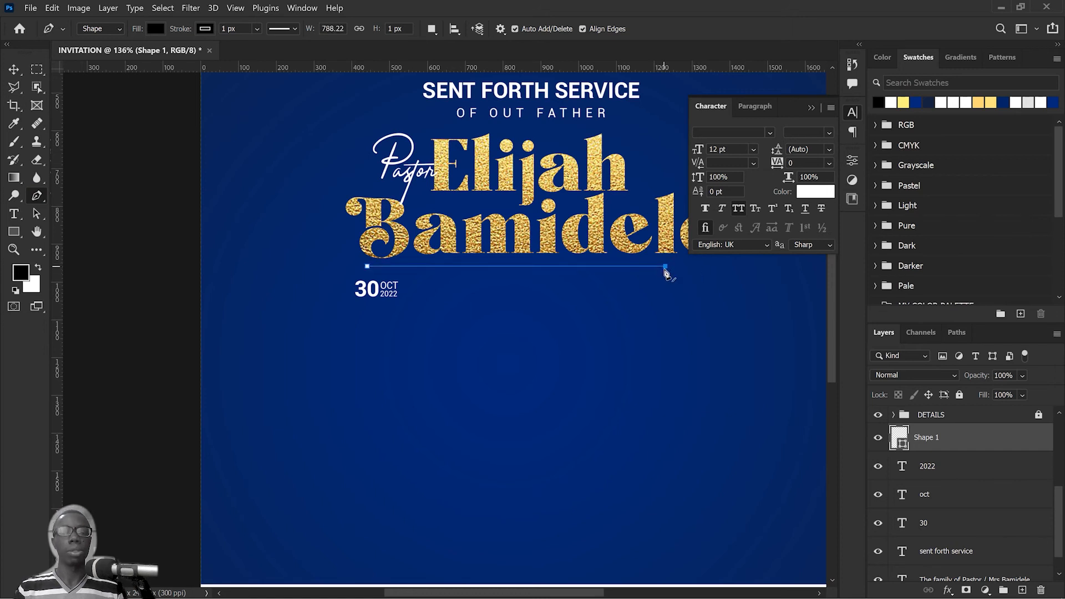
pyautogui.click(257, 29)
pyautogui.click(257, 29)
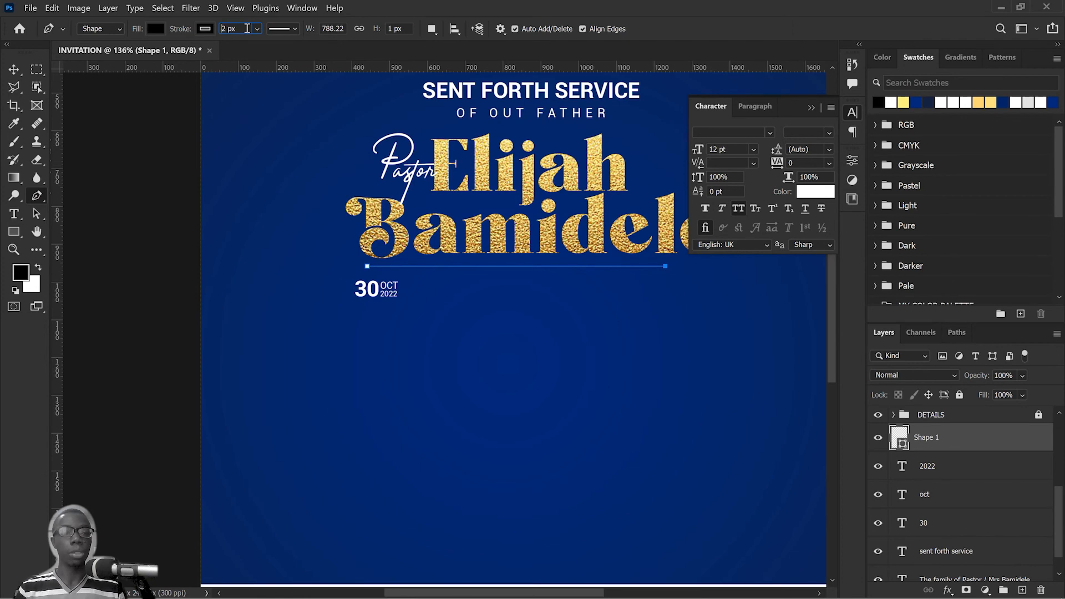
pyautogui.click(294, 29)
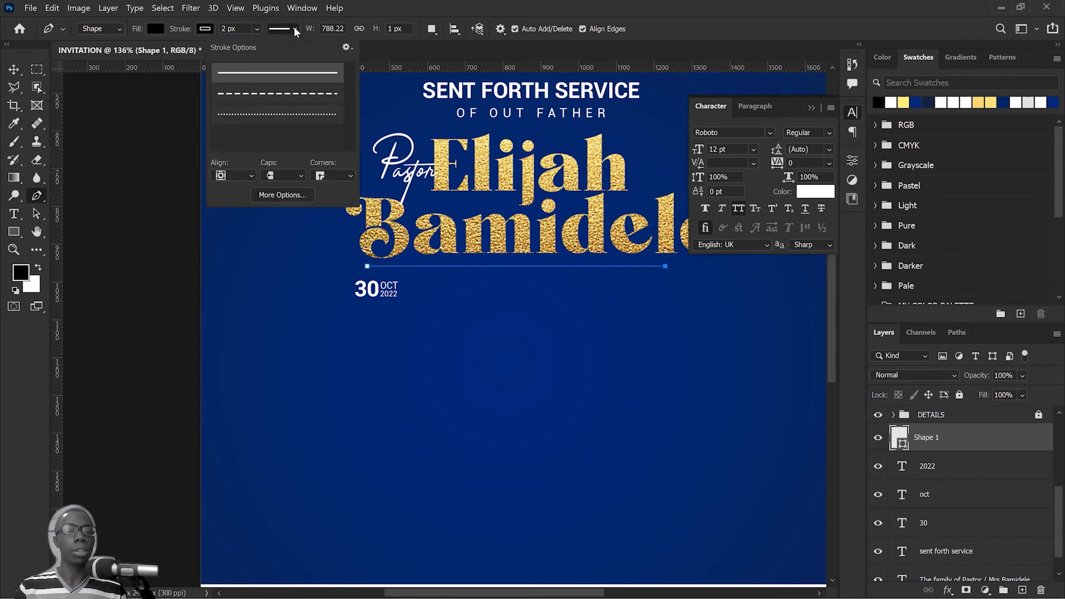
pyautogui.click(222, 30)
pyautogui.click(205, 29)
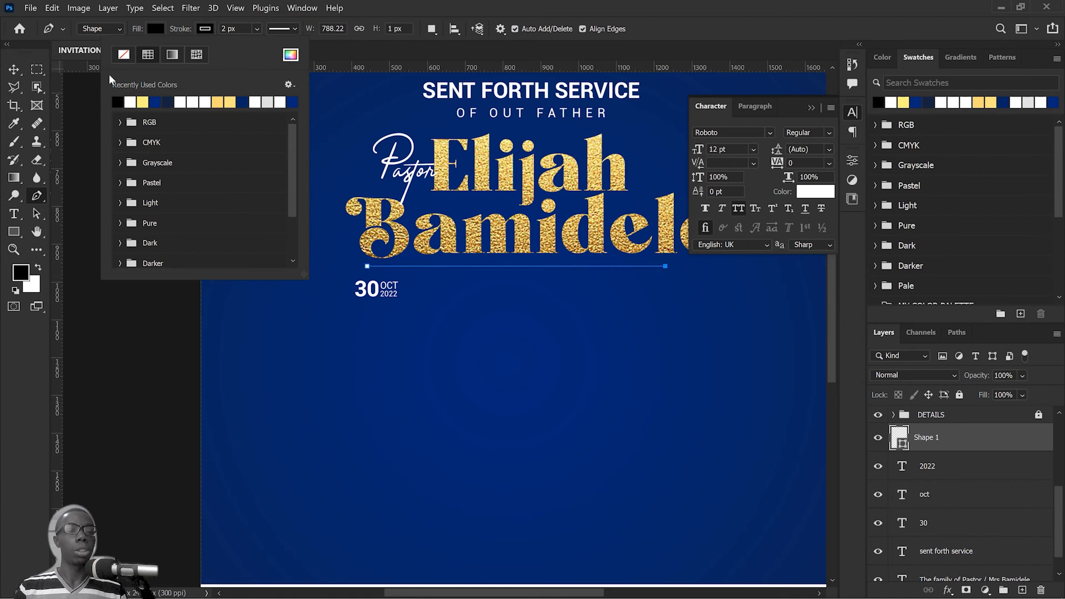
pyautogui.click(136, 102)
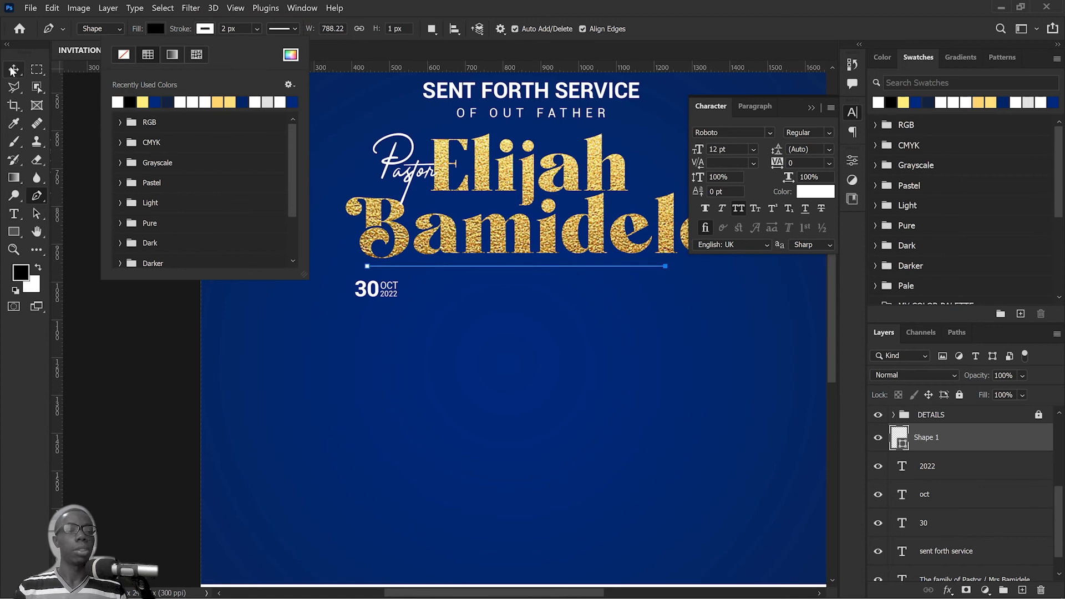
# Step: Nudge the line to the right so it sits centred beneath the pastor's name
pyautogui.click(14, 70)
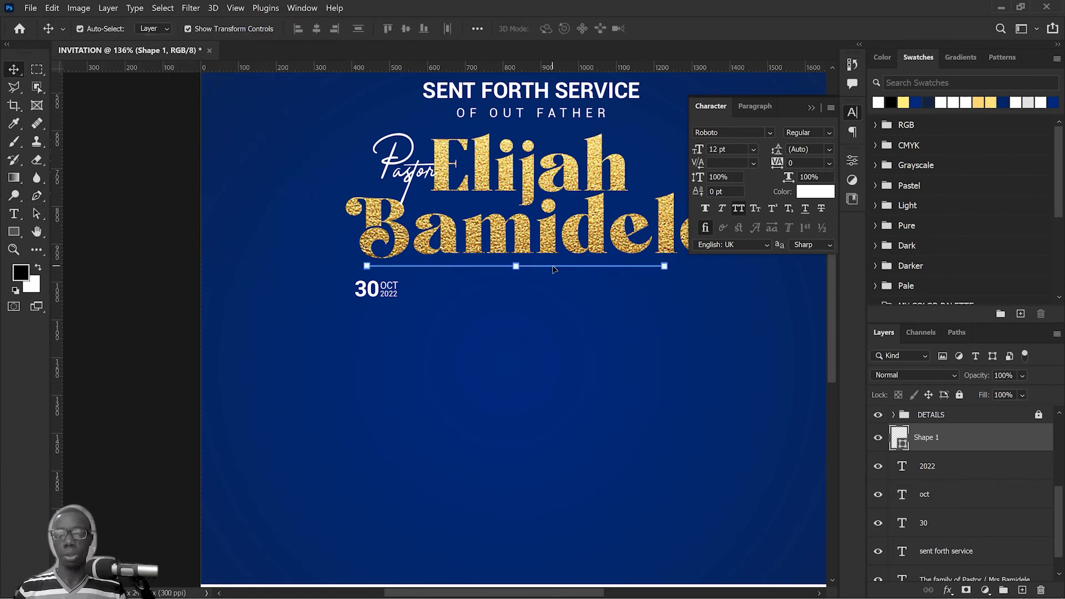
pyautogui.hotkey('shift', 'Right')
pyautogui.hotkey('shift', 'Right')
pyautogui.hotkey('shift', 'Right')
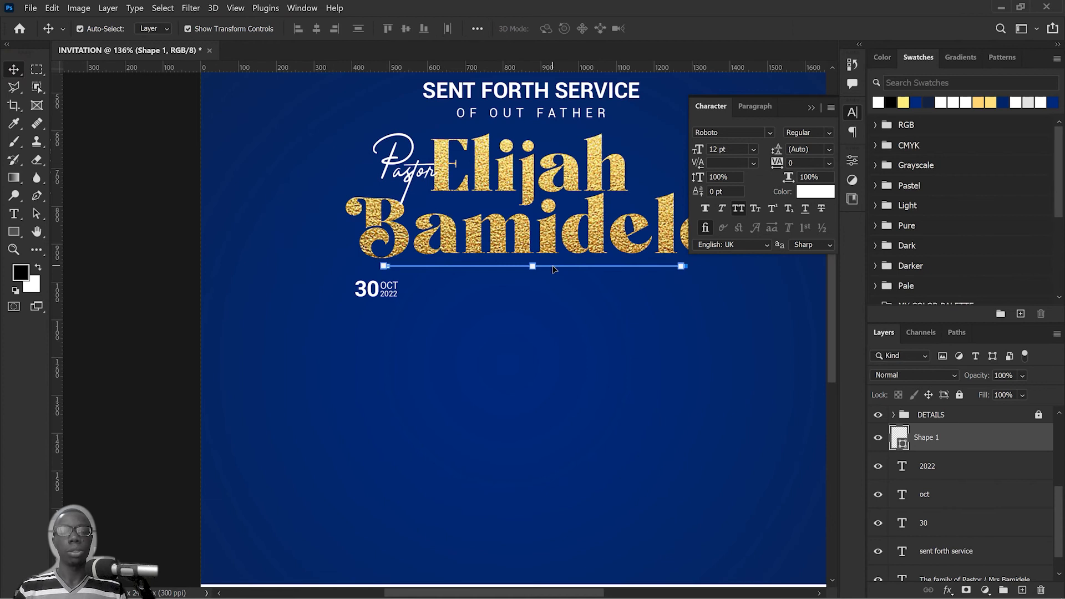
pyautogui.click(811, 108)
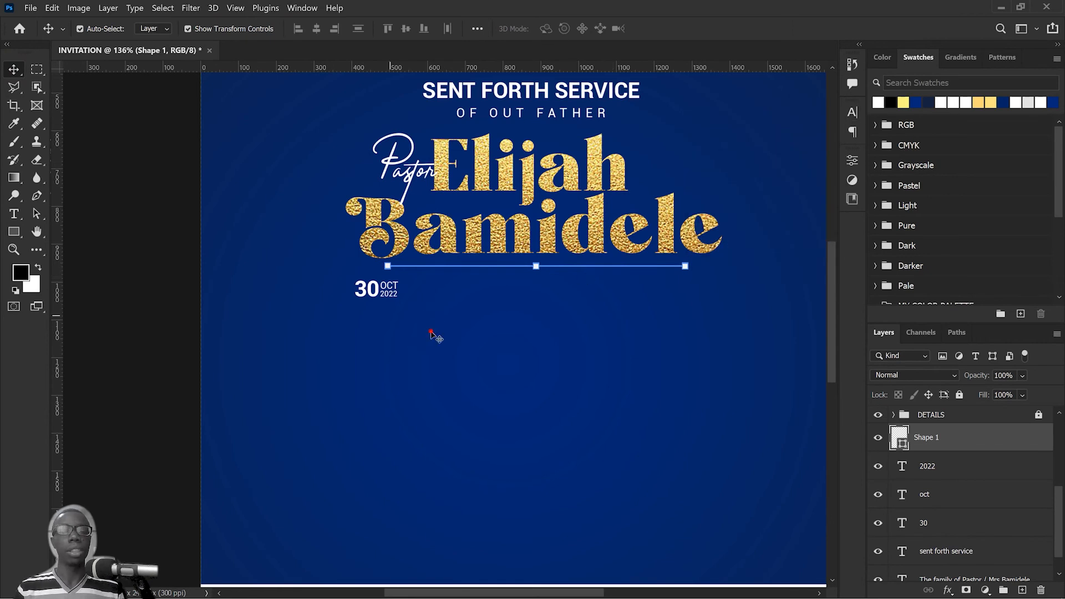
# Step: Duplicate the "30 OCT 2022" date block and place the copy to its right, level with the original
pyautogui.moveTo(441, 337); pyautogui.dragTo(472, 296)
pyautogui.click(471, 313)
pyautogui.scroll(5, 475, 315)
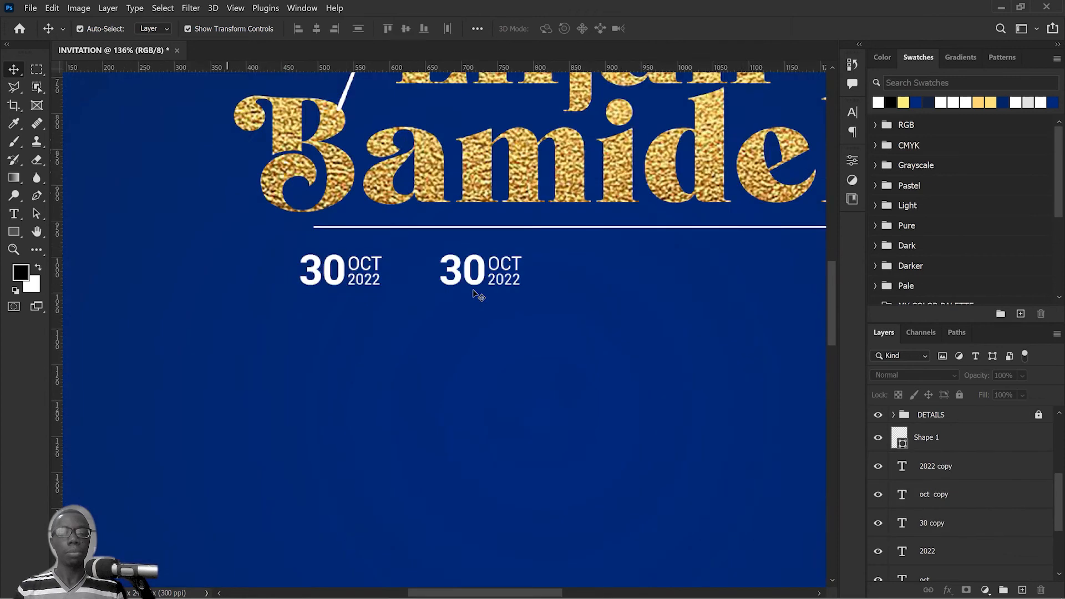
# Step: Change the number "30" in the copied date block to "10"
pyautogui.click(468, 261)
pyautogui.doubleClick(468, 261)
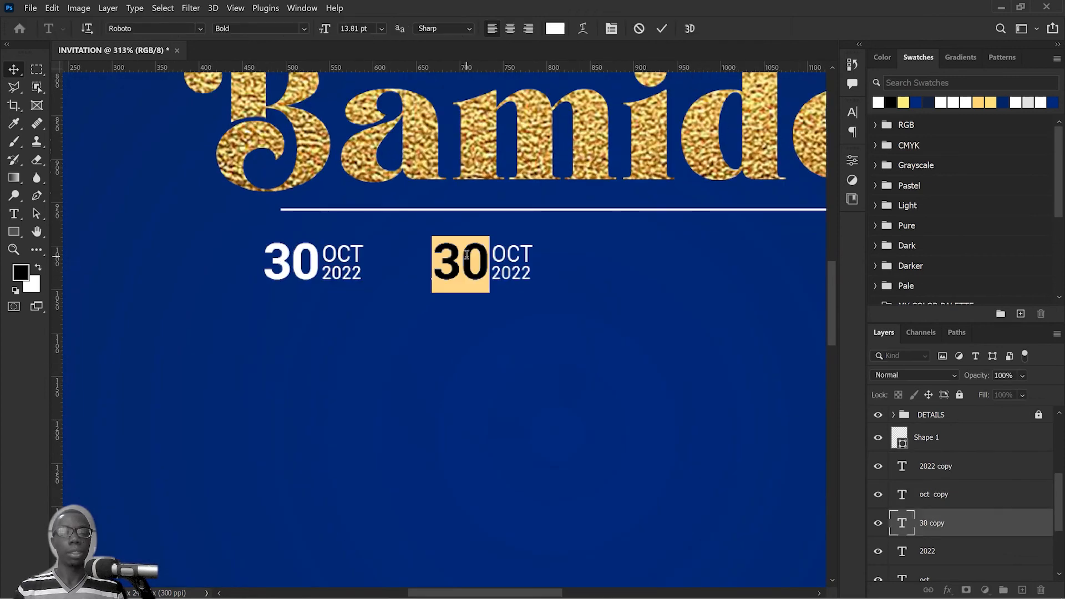
pyautogui.click(465, 256)
pyautogui.moveTo(454, 260); pyautogui.dragTo(419, 260)
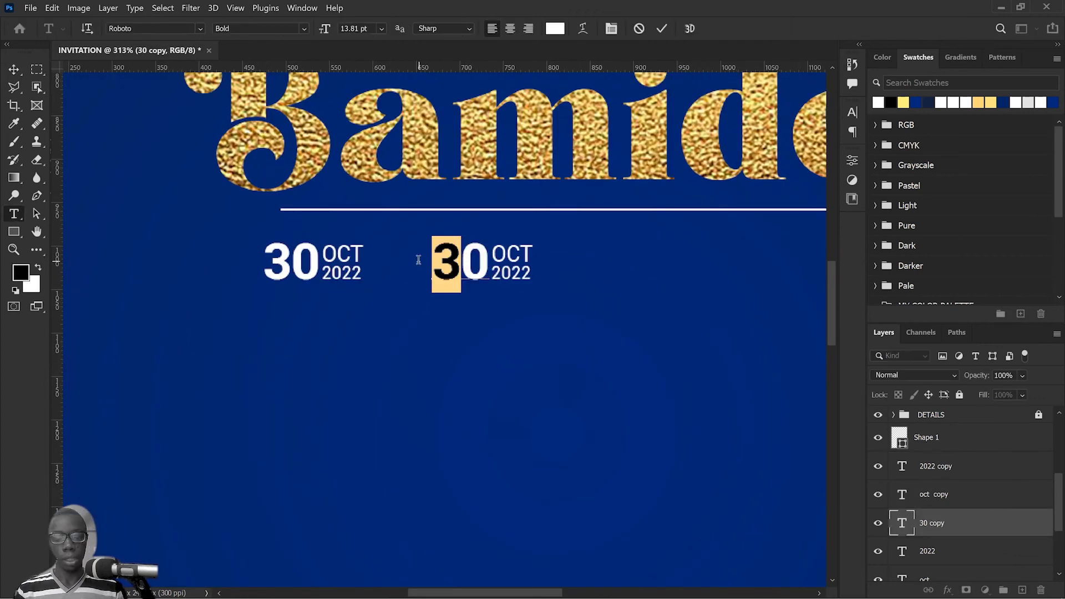
pyautogui.write('1')
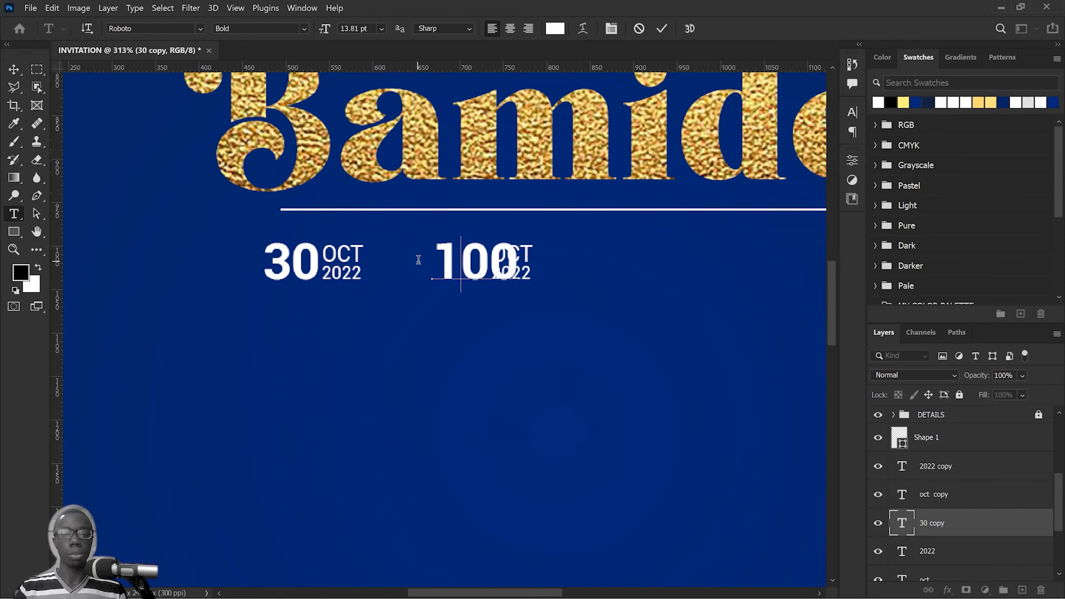
pyautogui.click(662, 28)
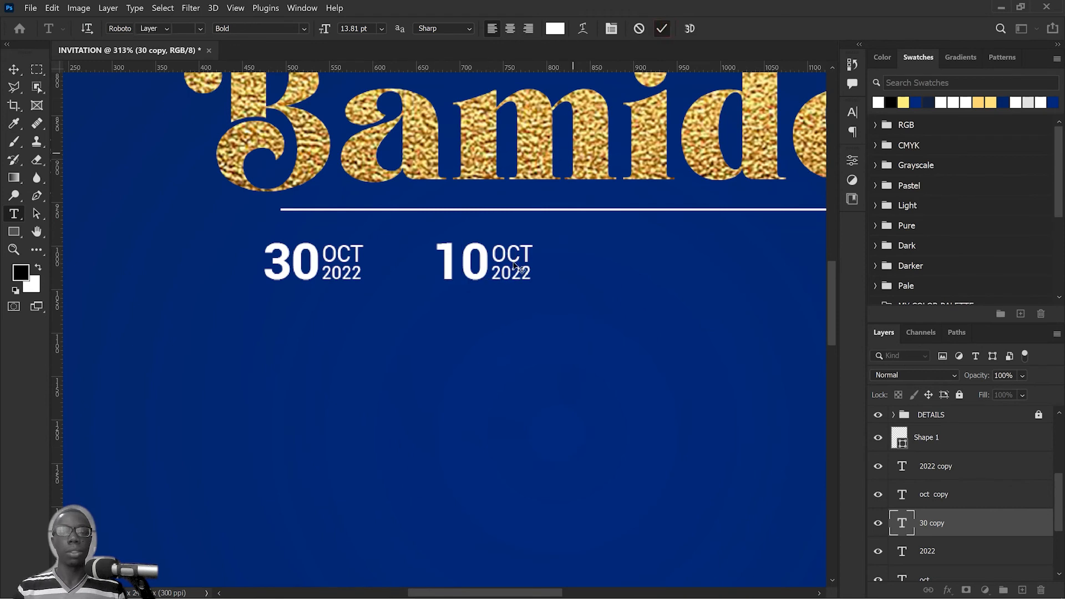
pyautogui.press('v')
# Step: Replace "OCT" in the copied block beside "10" with ":00"
pyautogui.click(512, 257)
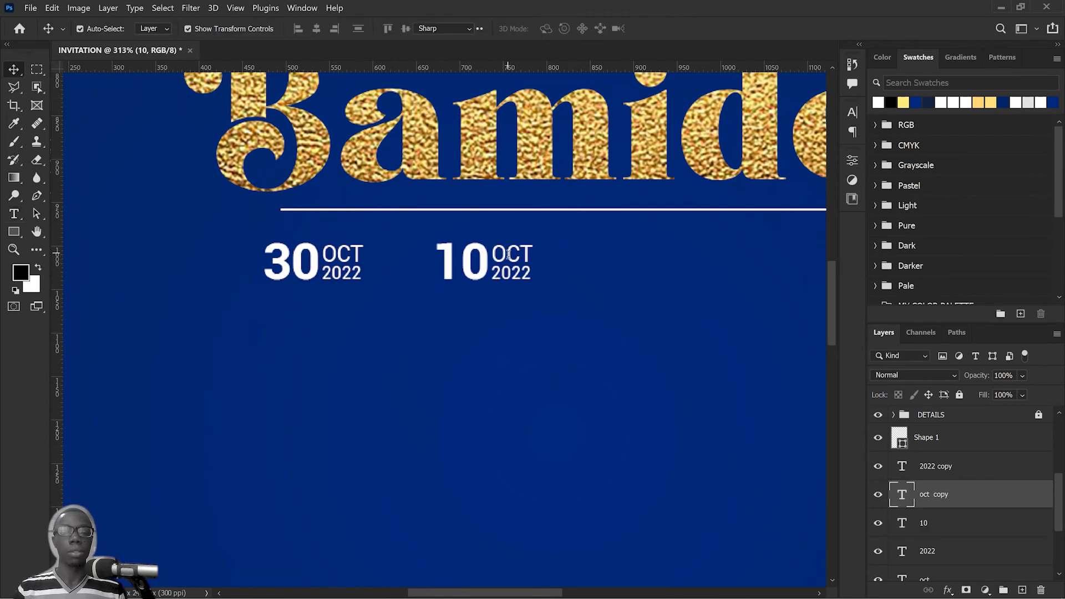
pyautogui.doubleClick(510, 254)
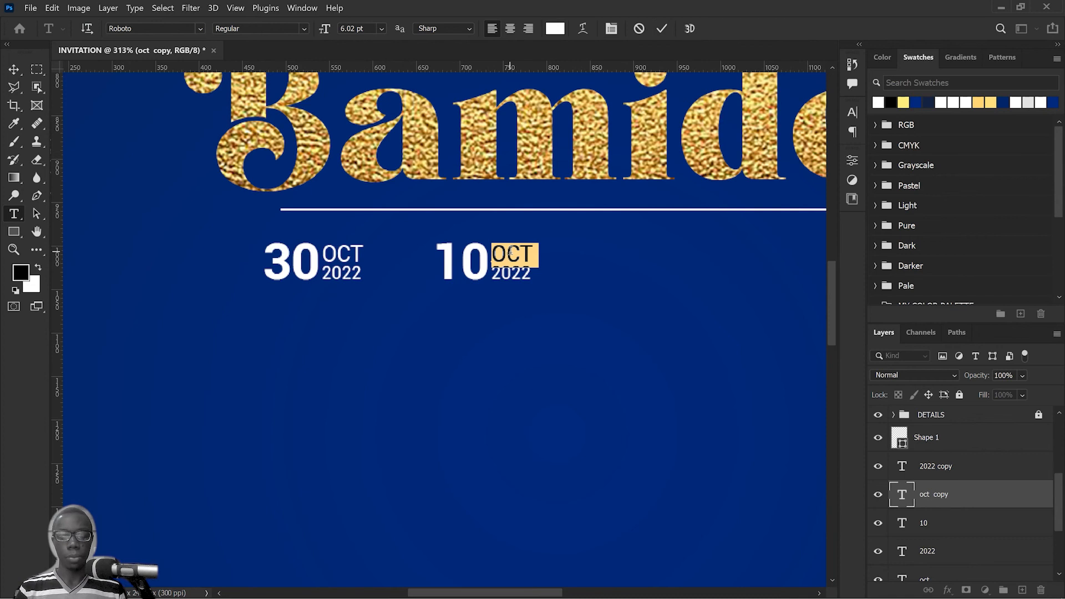
pyautogui.write(':00')
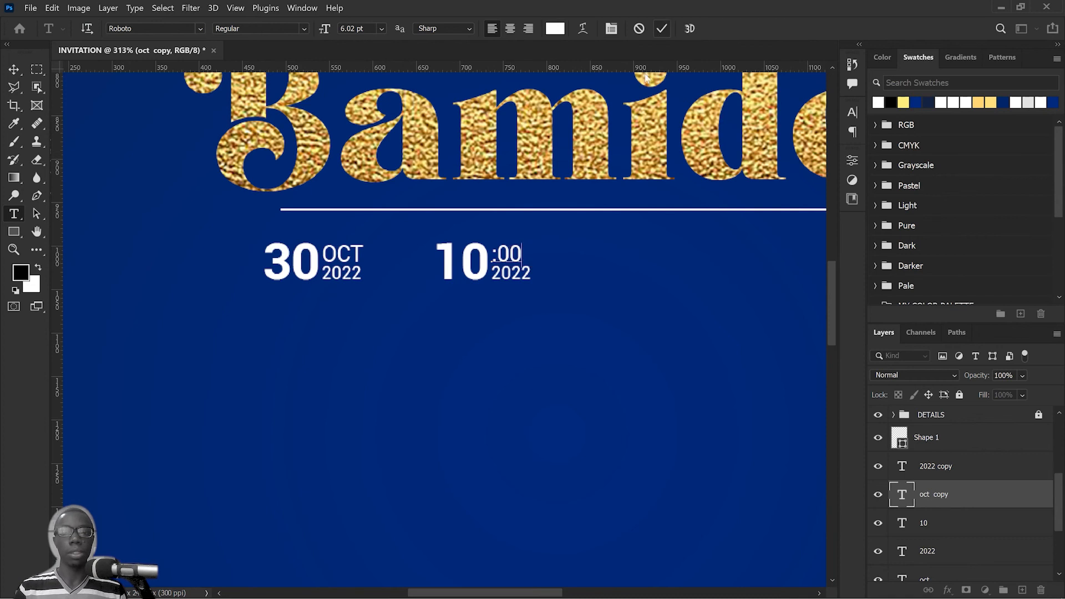
pyautogui.click(663, 29)
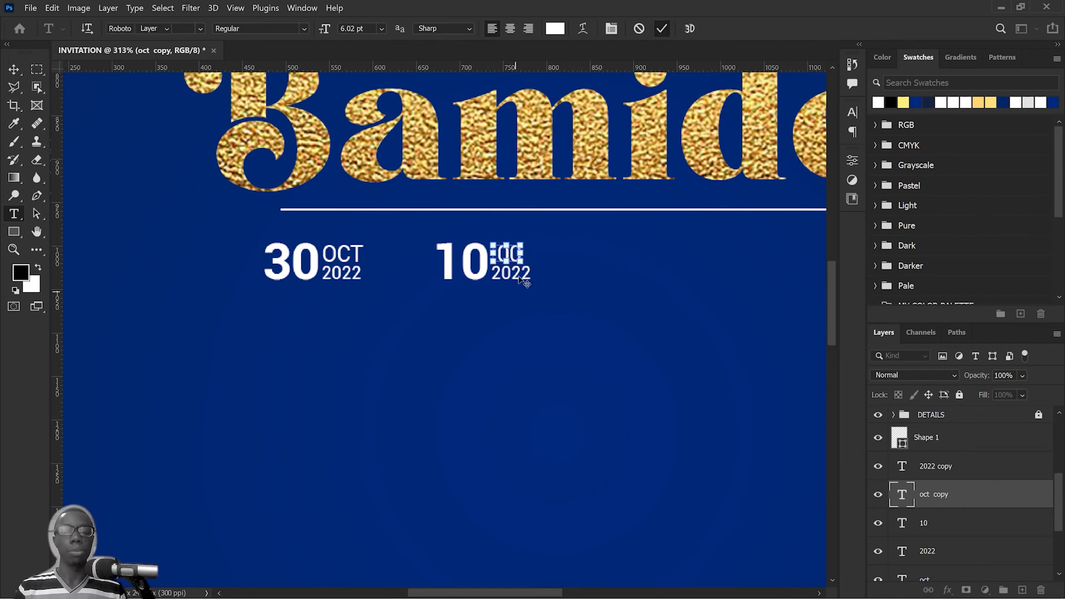
pyautogui.hotkey('ctrl', 't')
pyautogui.press('Return')
# Step: Replace "2022" in the copied block below ":00" with "PROMPT"
pyautogui.scroll(5, 532, 294)
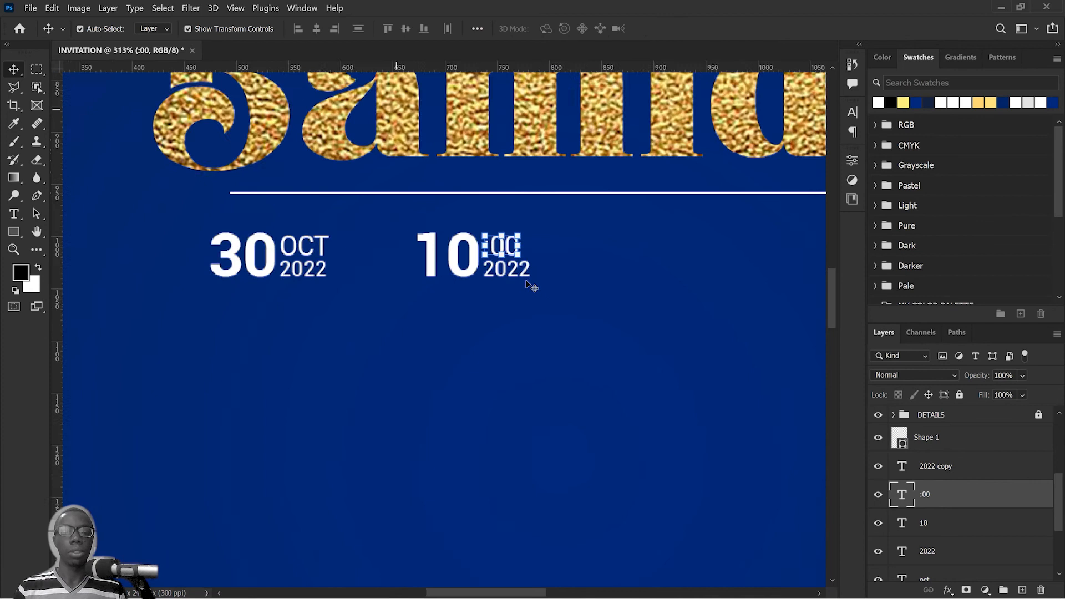
pyautogui.click(501, 274)
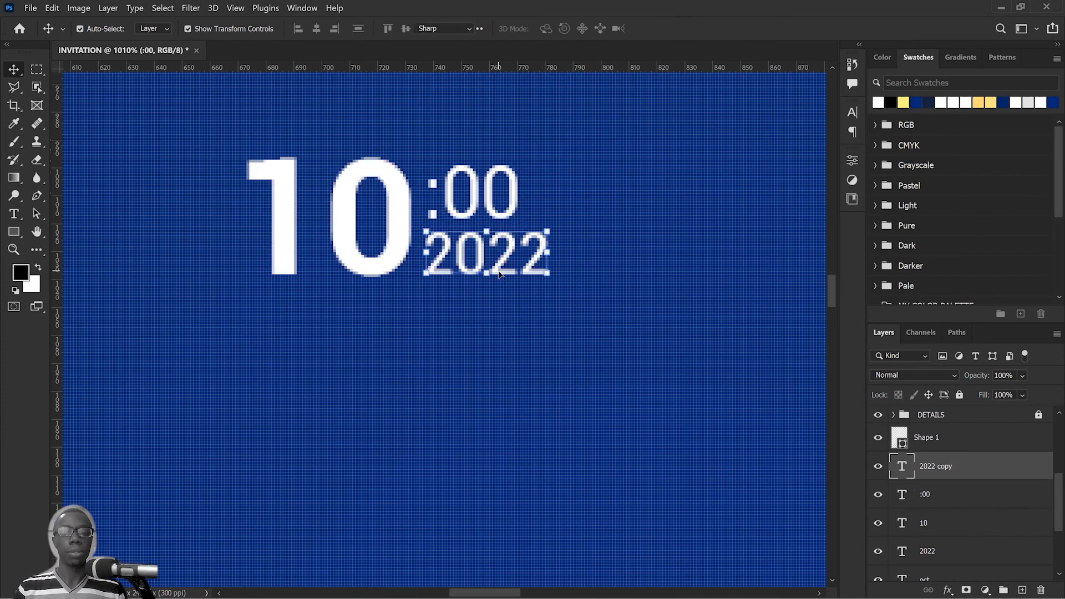
pyautogui.doubleClick(499, 270)
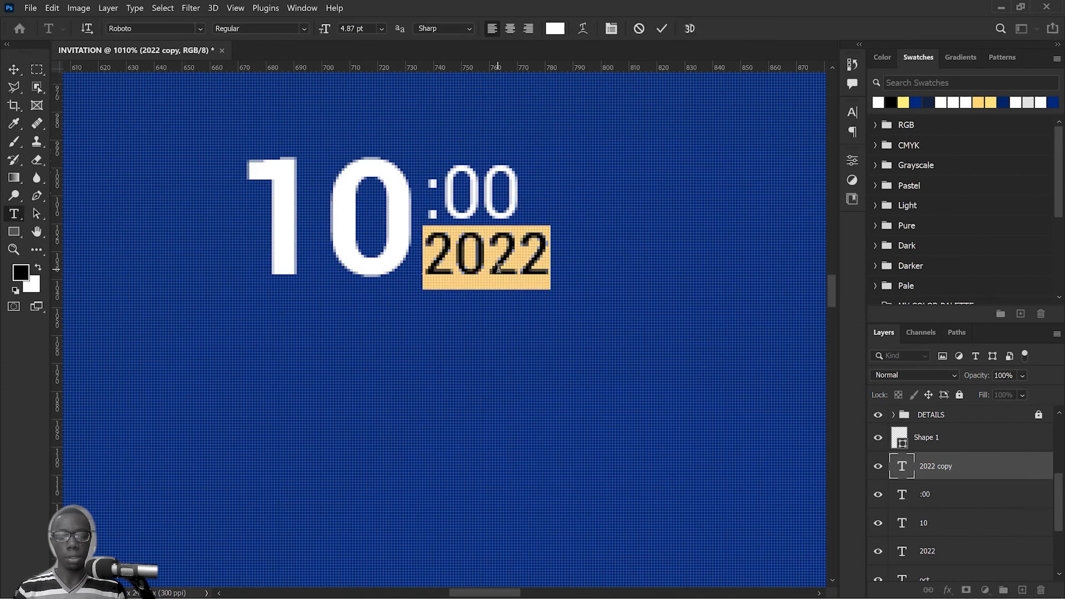
pyautogui.write('PROMPT')
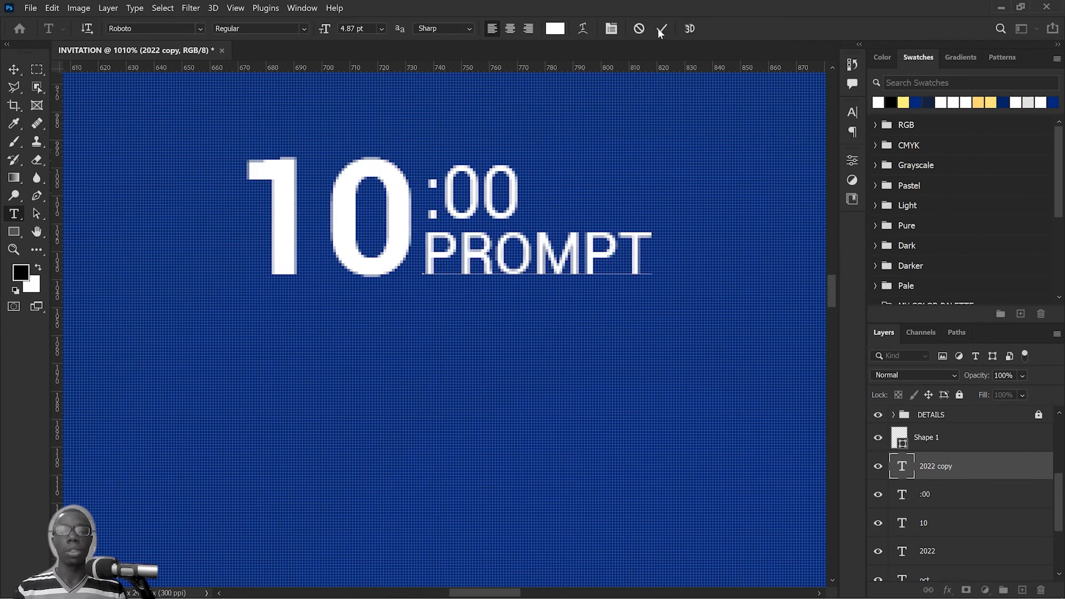
pyautogui.click(660, 29)
pyautogui.press('v')
# Step: Enlarge the ":00" text beside "10" to about 137% of its size
pyautogui.click(515, 177)
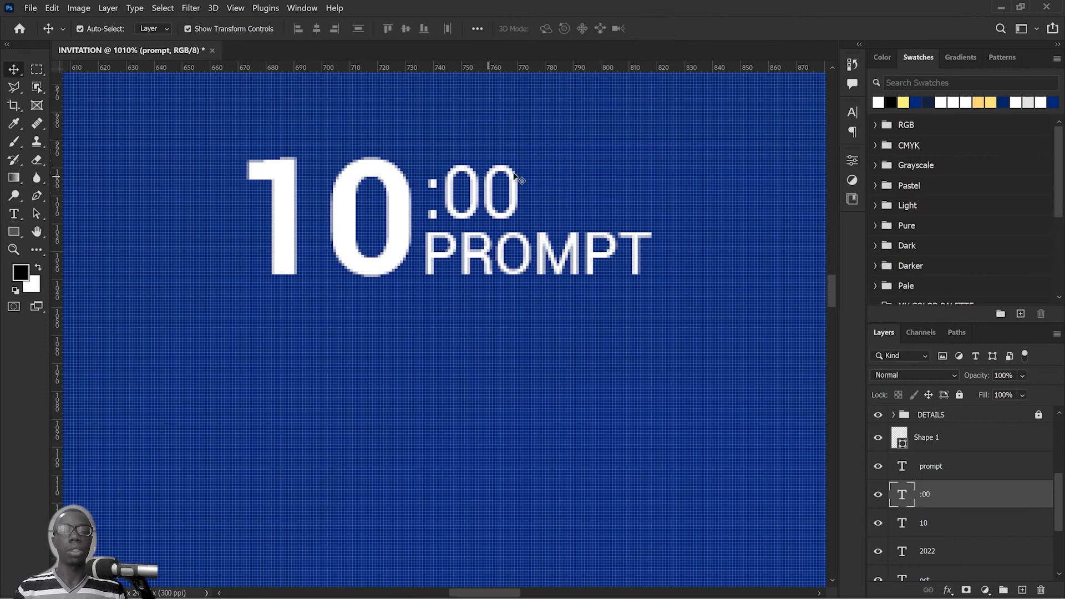
pyautogui.hotkey('ctrl', 't')
pyautogui.moveTo(535, 167); pyautogui.dragTo(574, 119)
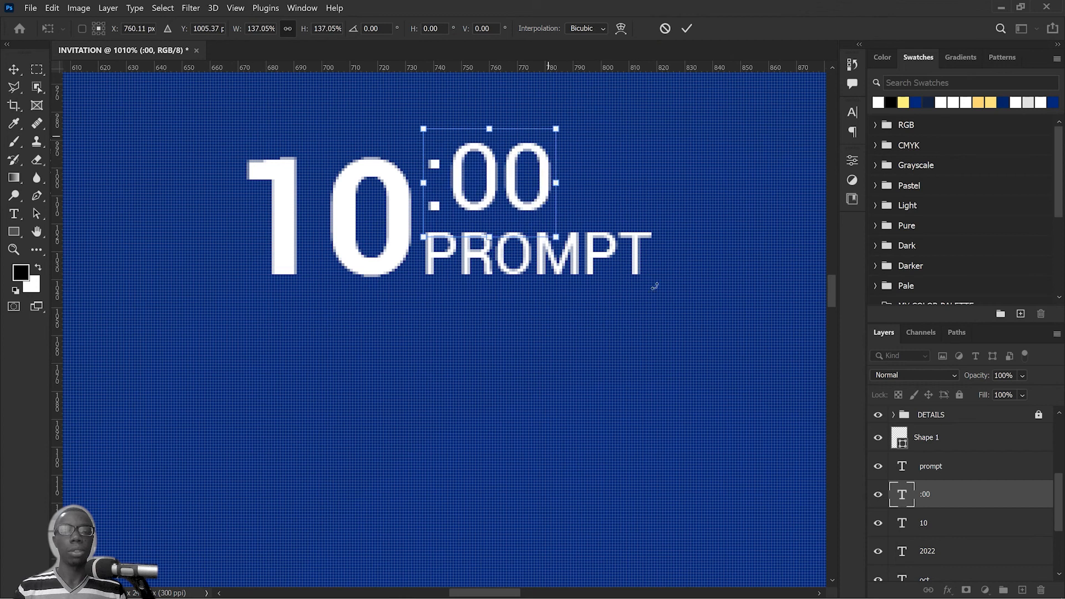
pyautogui.click(687, 28)
# Step: Shrink "PROMPT" to roughly the width of ":00", keeping it directly beneath that text
pyautogui.click(613, 264)
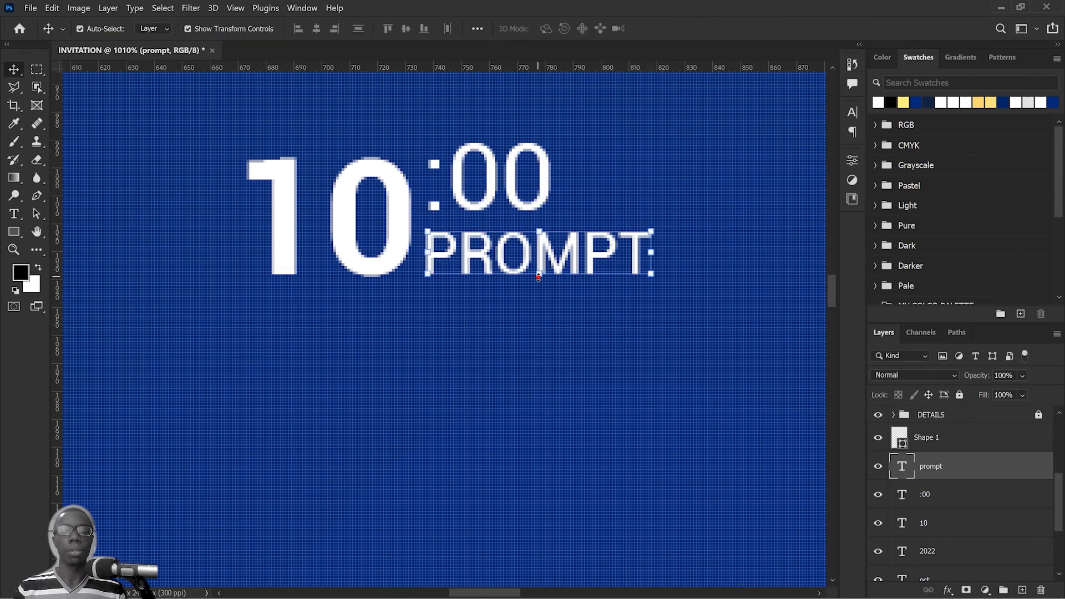
pyautogui.moveTo(538, 276); pyautogui.dragTo(510, 242)
pyautogui.click(688, 29)
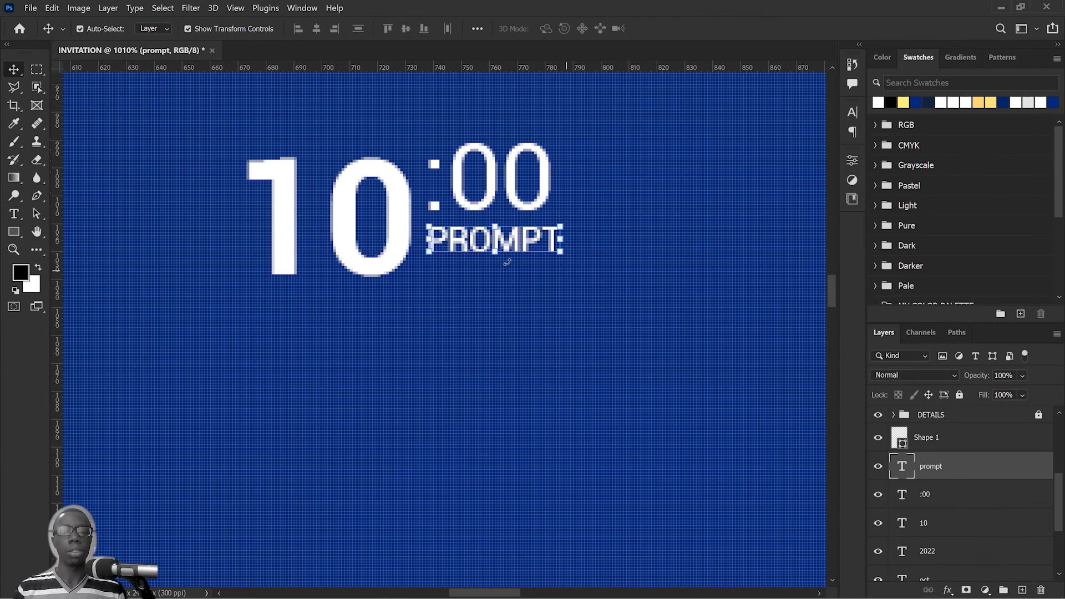
pyautogui.click(497, 257)
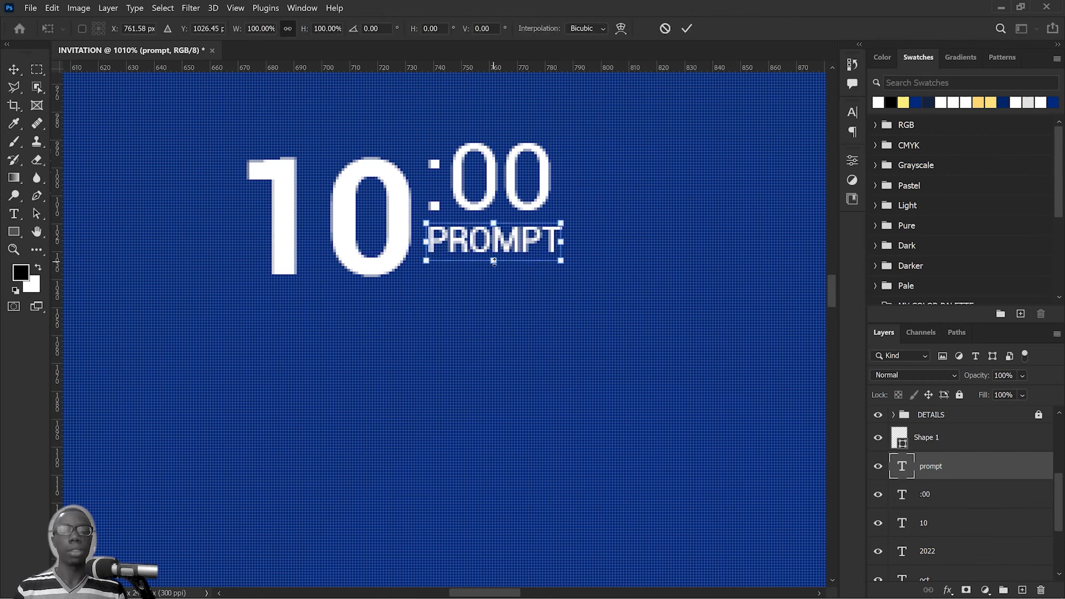
pyautogui.moveTo(494, 259); pyautogui.dragTo(495, 262)
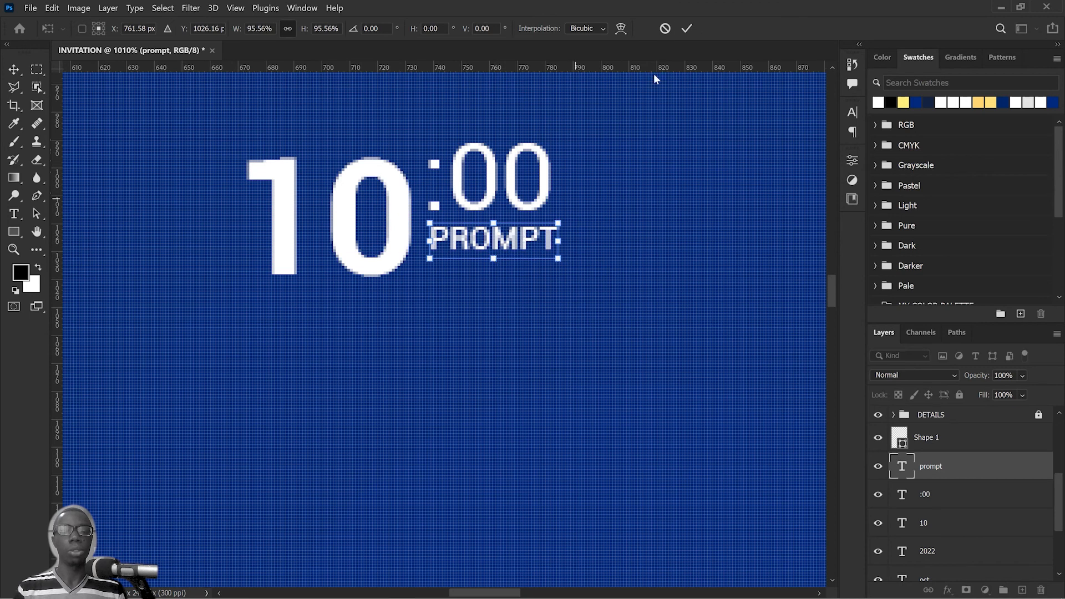
pyautogui.click(695, 27)
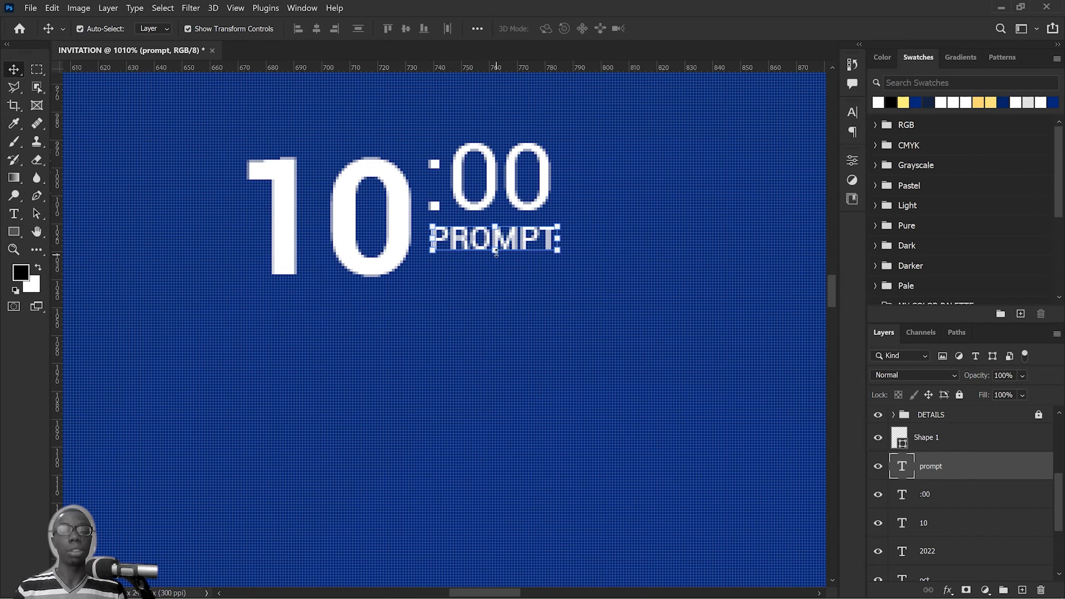
# Step: Scale "PROMPT" down to about 81%, then enlarge it slightly so it nearly spans the ":00" above
pyautogui.hotkey('ctrl', 't')
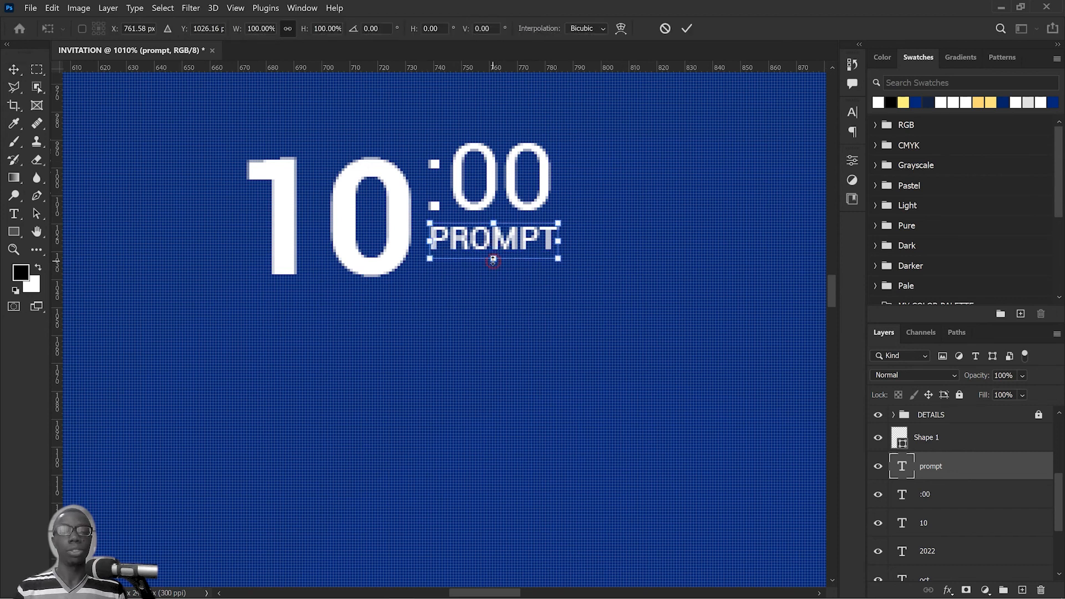
pyautogui.moveTo(492, 259); pyautogui.dragTo(494, 252)
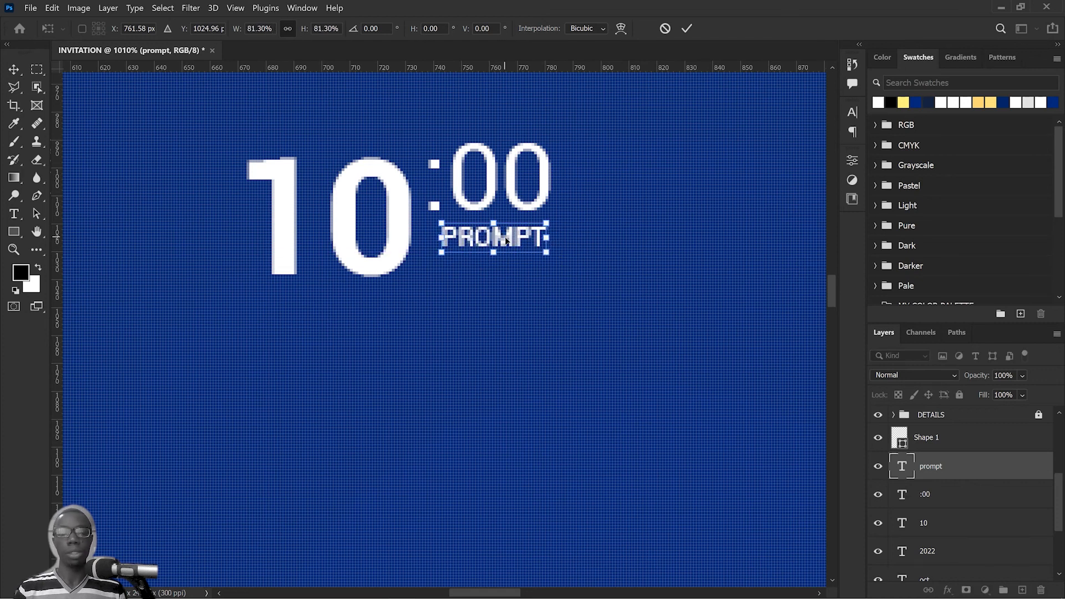
pyautogui.press('Return')
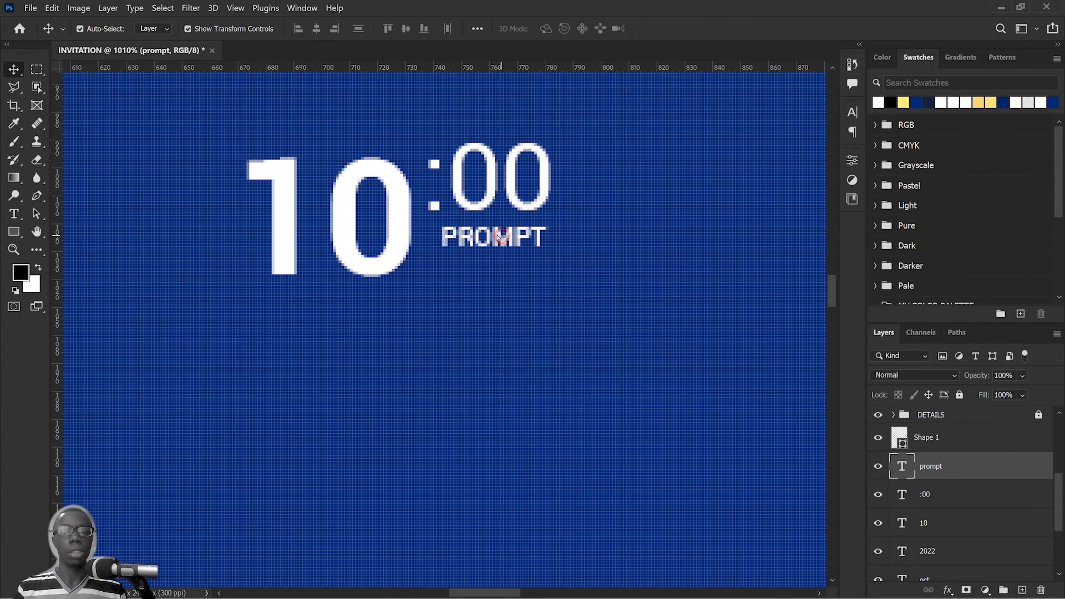
pyautogui.moveTo(506, 240); pyautogui.dragTo(545, 271)
pyautogui.hotkey('ctrl', 't')
pyautogui.press('Return')
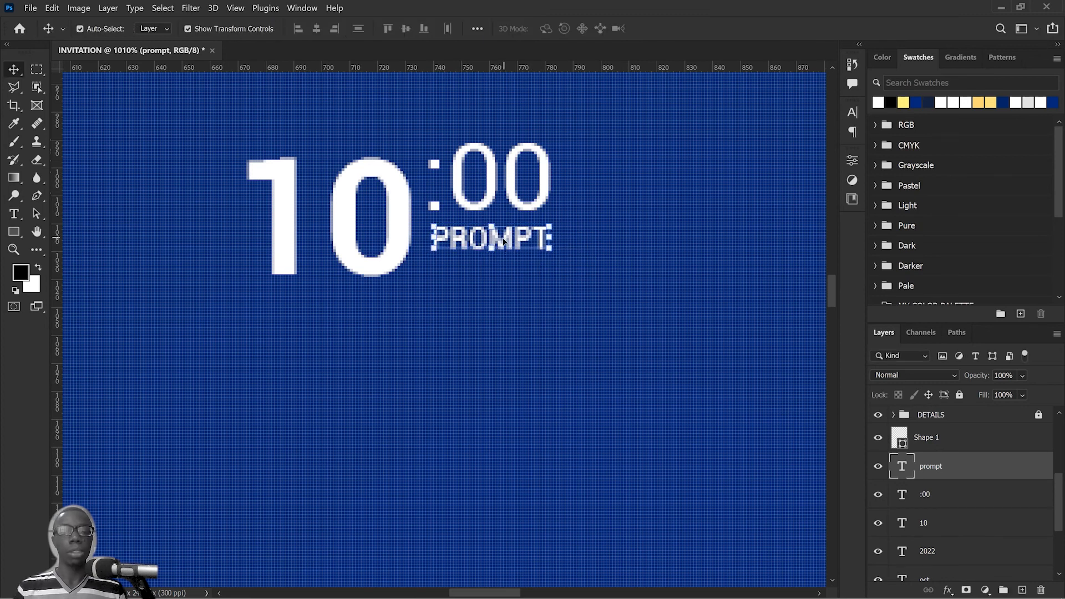
# Step: Move "PROMPT" up closer beneath ":00" and scale it to about 104% to match the widths
pyautogui.moveTo(503, 241); pyautogui.dragTo(485, 196)
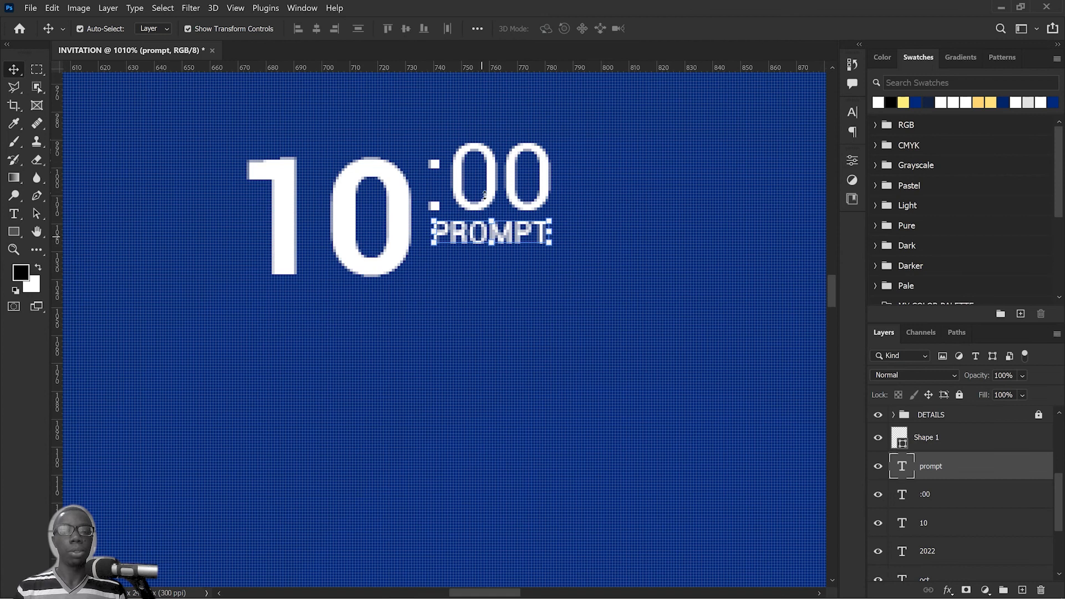
pyautogui.keyDown('shift'); pyautogui.click(496, 178); pyautogui.keyUp('shift')
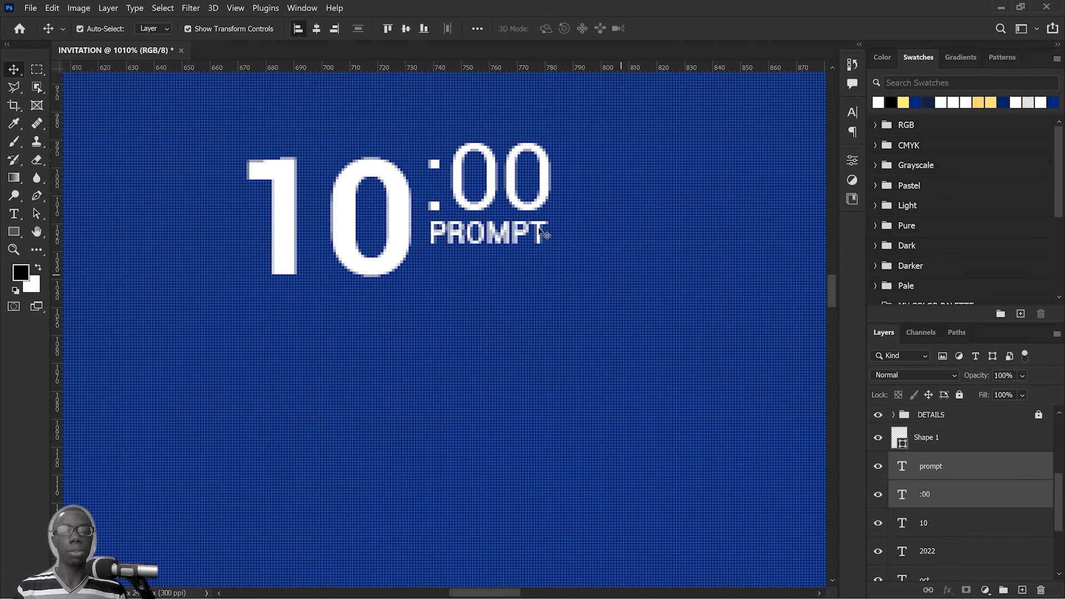
pyautogui.click(549, 244)
pyautogui.moveTo(548, 244); pyautogui.dragTo(553, 248)
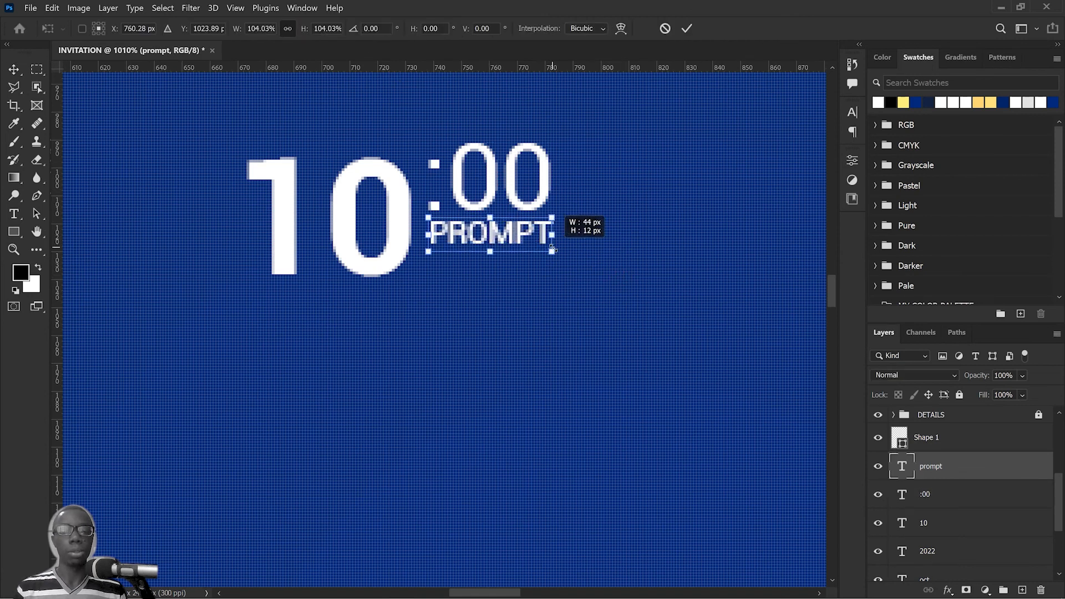
pyautogui.press('Return')
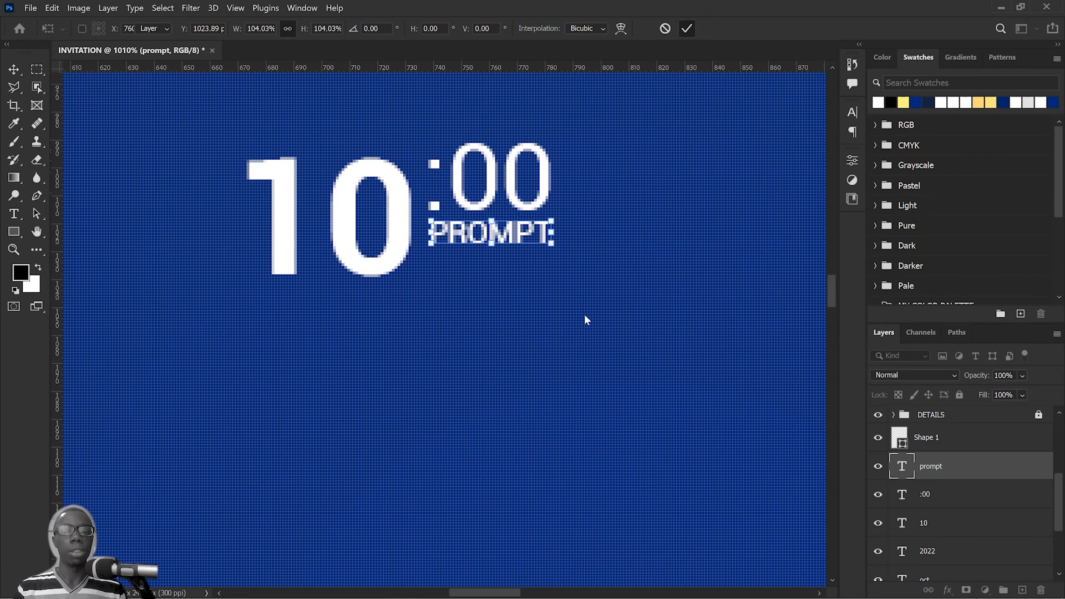
# Step: Move ":00" and "PROMPT" down together to the top of "10" and scale them to 119.5% to match its height
pyautogui.click(603, 128)
pyautogui.moveTo(600, 123); pyautogui.dragTo(438, 281)
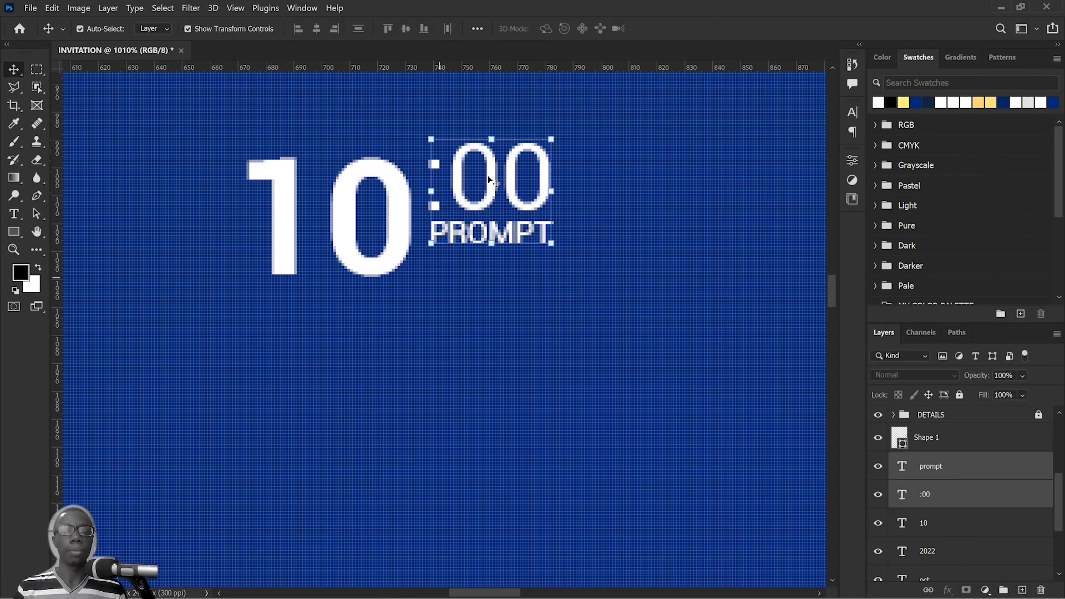
pyautogui.moveTo(488, 189); pyautogui.dragTo(489, 197)
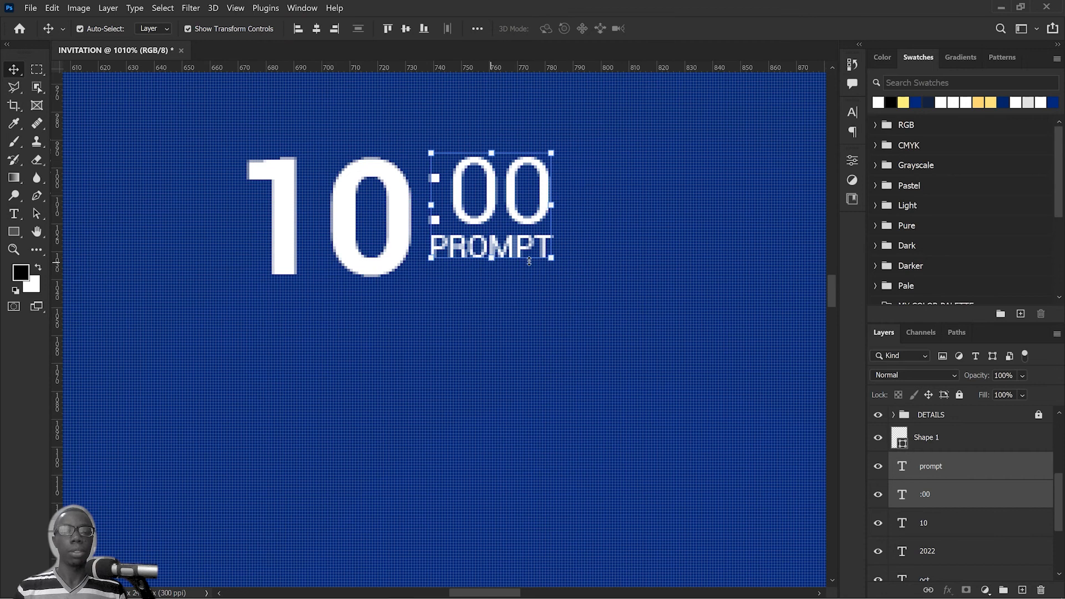
pyautogui.moveTo(552, 260); pyautogui.dragTo(575, 279)
pyautogui.click(686, 31)
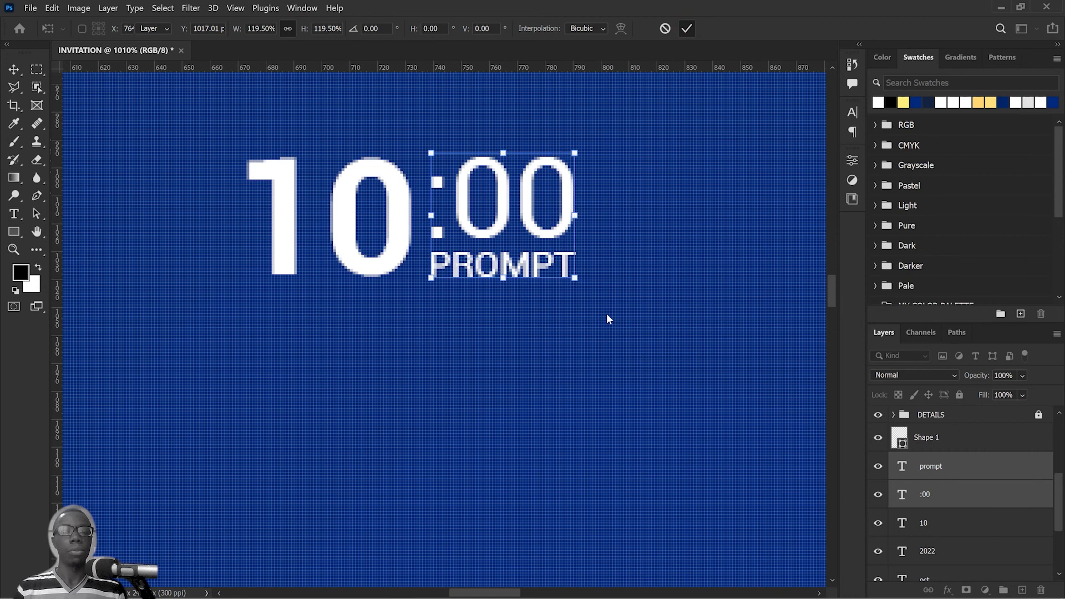
# Step: Duplicate the "10" text and place the copy right of the time block, level with the original
pyautogui.scroll(-5, 607, 314)
pyautogui.moveTo(616, 364); pyautogui.dragTo(465, 278)
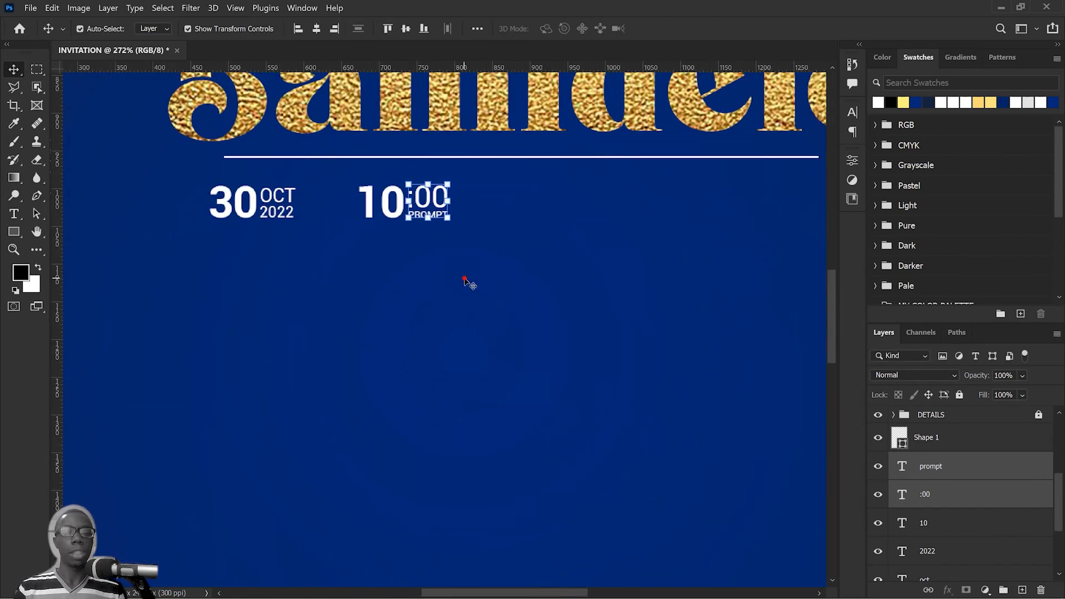
pyautogui.moveTo(534, 369); pyautogui.dragTo(380, 177)
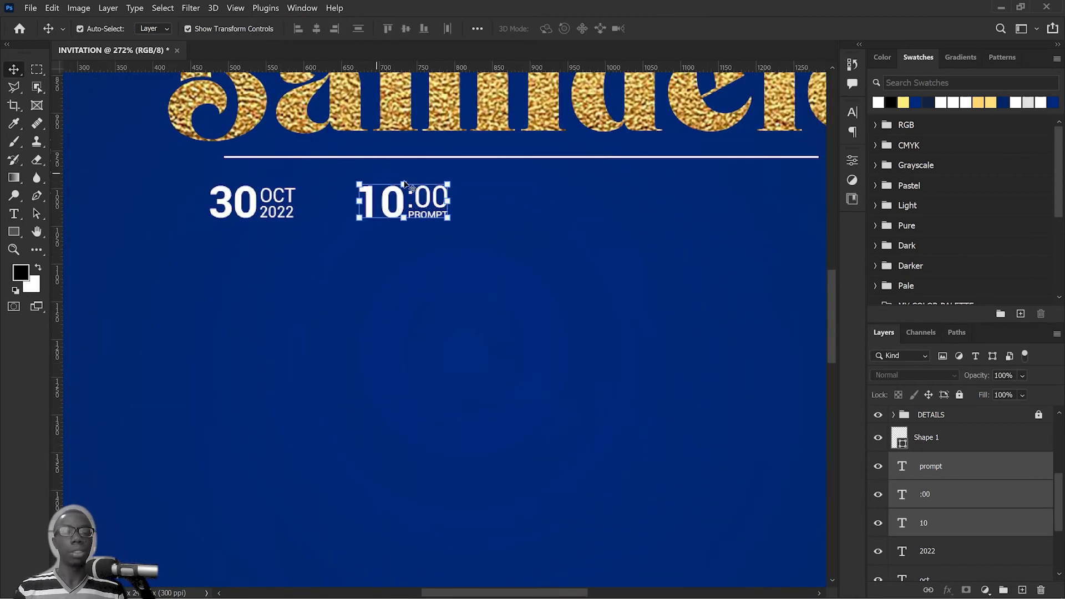
pyautogui.scroll(-3, 437, 219)
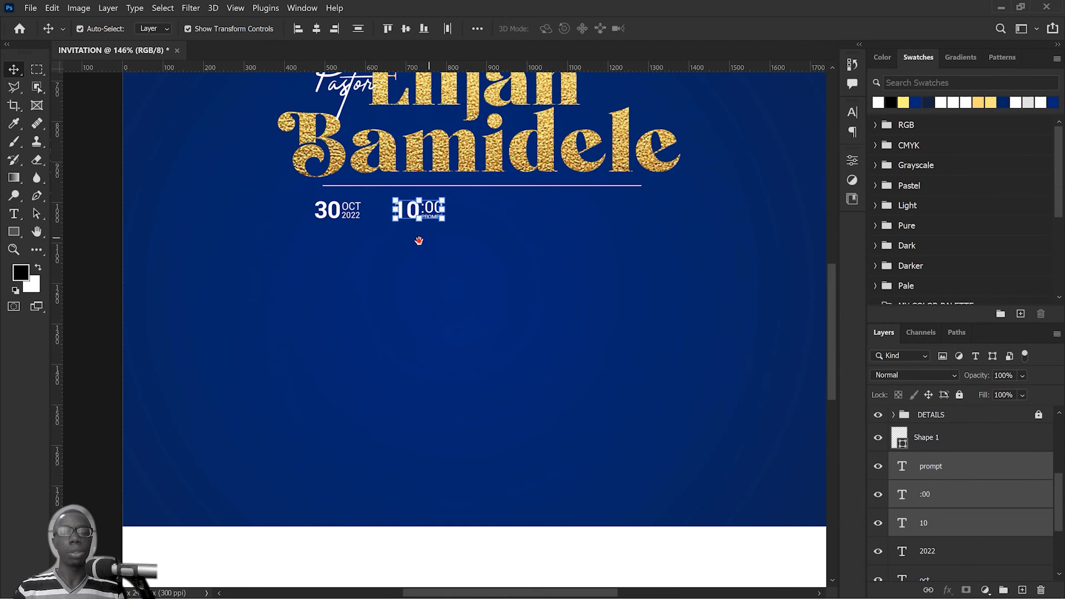
pyautogui.moveTo(421, 240); pyautogui.dragTo(389, 290)
pyautogui.click(428, 300)
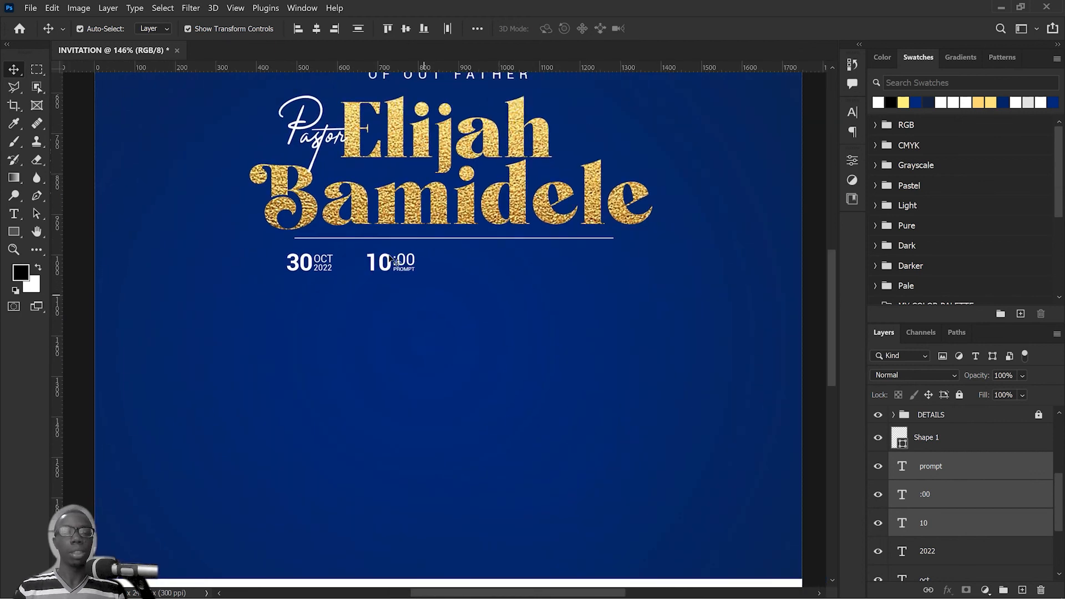
pyautogui.moveTo(503, 179); pyautogui.dragTo(507, 186)
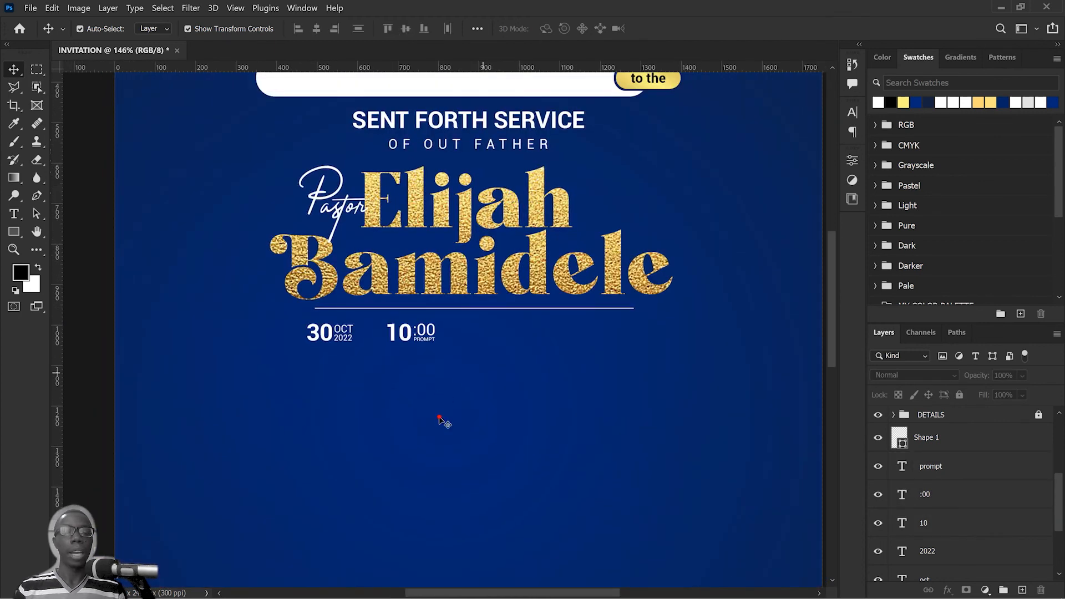
pyautogui.click(404, 336)
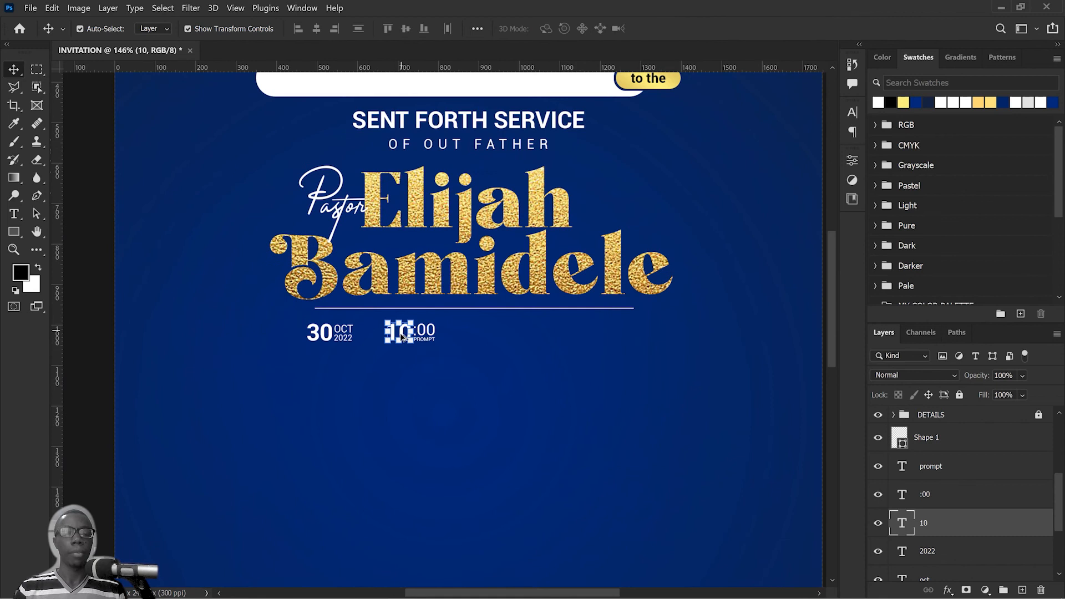
pyautogui.moveTo(402, 331); pyautogui.dragTo(502, 331)
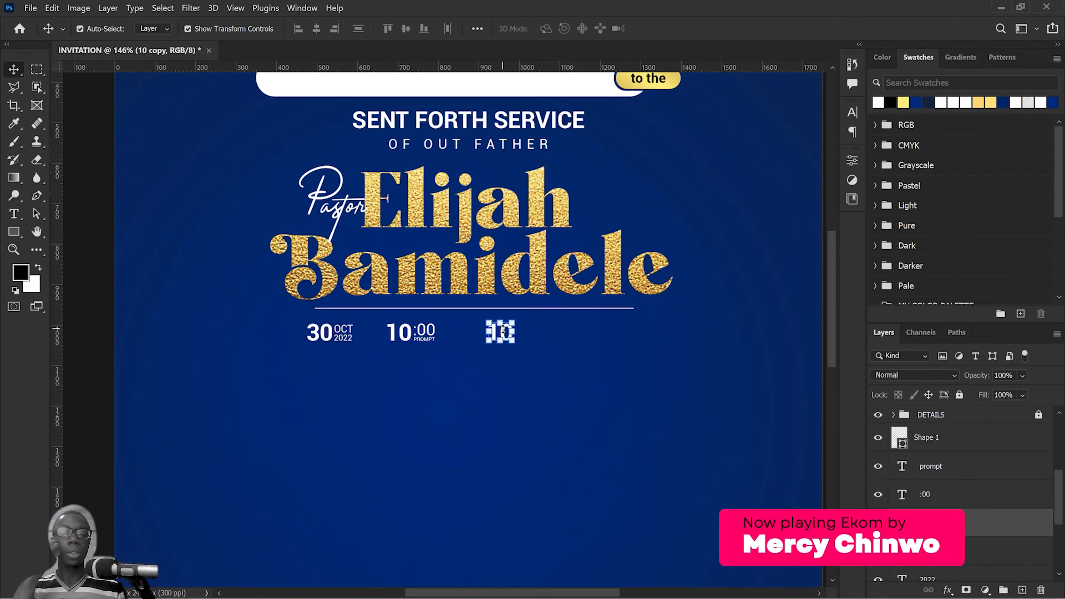
# Step: Switch to Notepad and copy the venue text, from the church name through the street address, out of SENT FORTH CONTENT.txt
pyautogui.hotkey('alt', 'Tab')
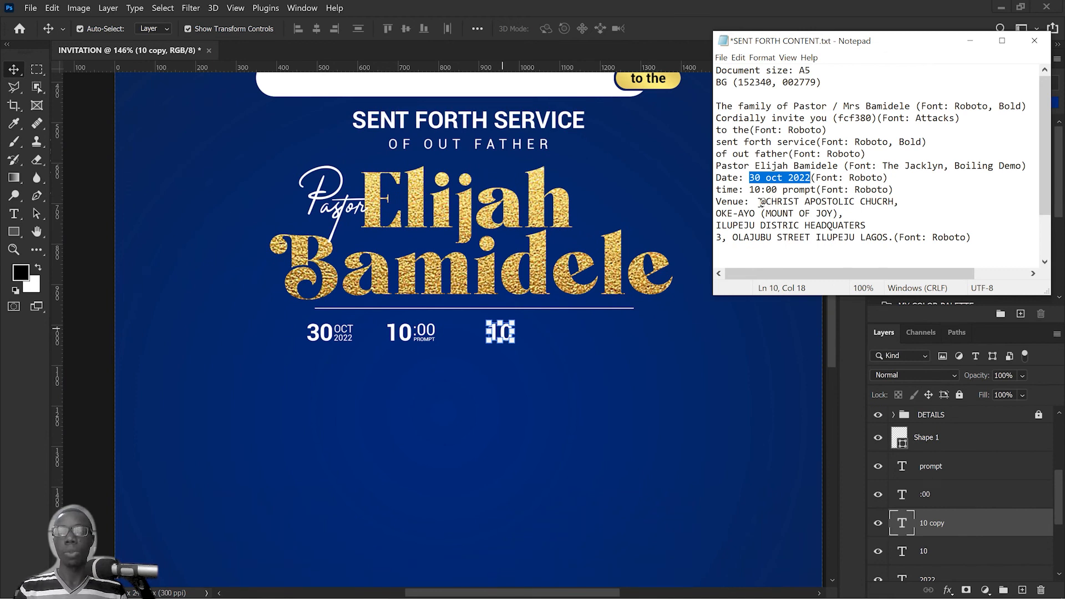
pyautogui.moveTo(761, 202); pyautogui.dragTo(896, 241)
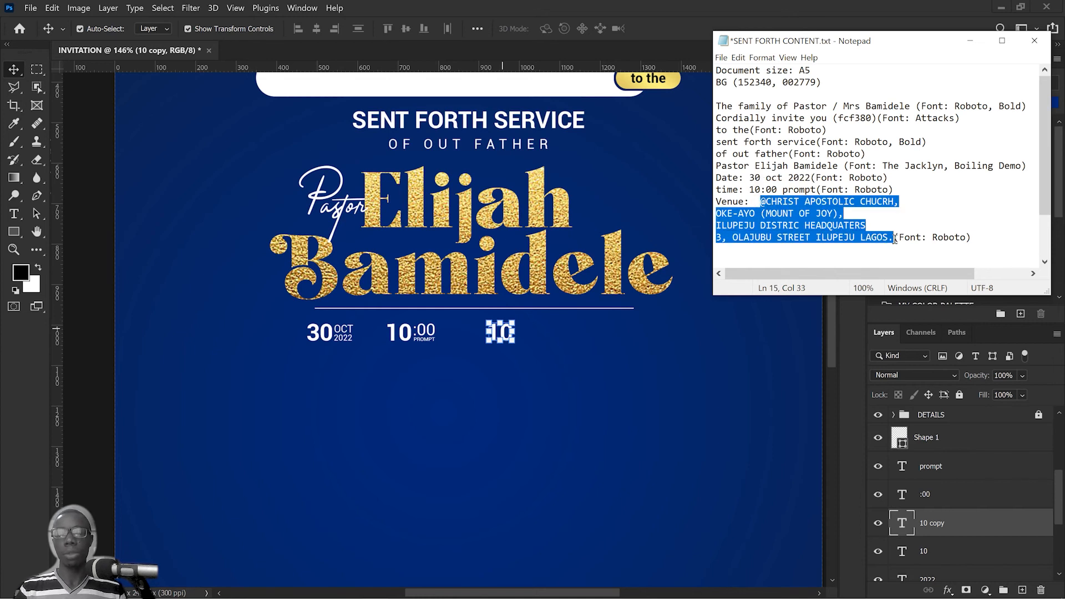
pyautogui.click(535, 338)
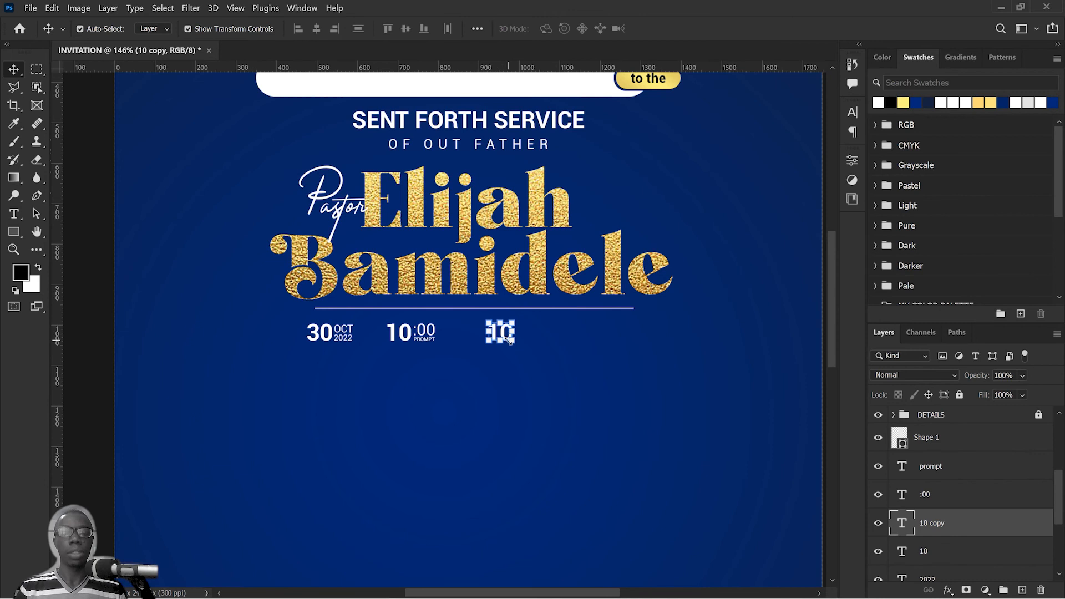
# Step: Back in Photoshop, replace the duplicated "10" with the copied four-line venue text
pyautogui.scroll(3, 509, 339)
pyautogui.doubleClick(495, 324)
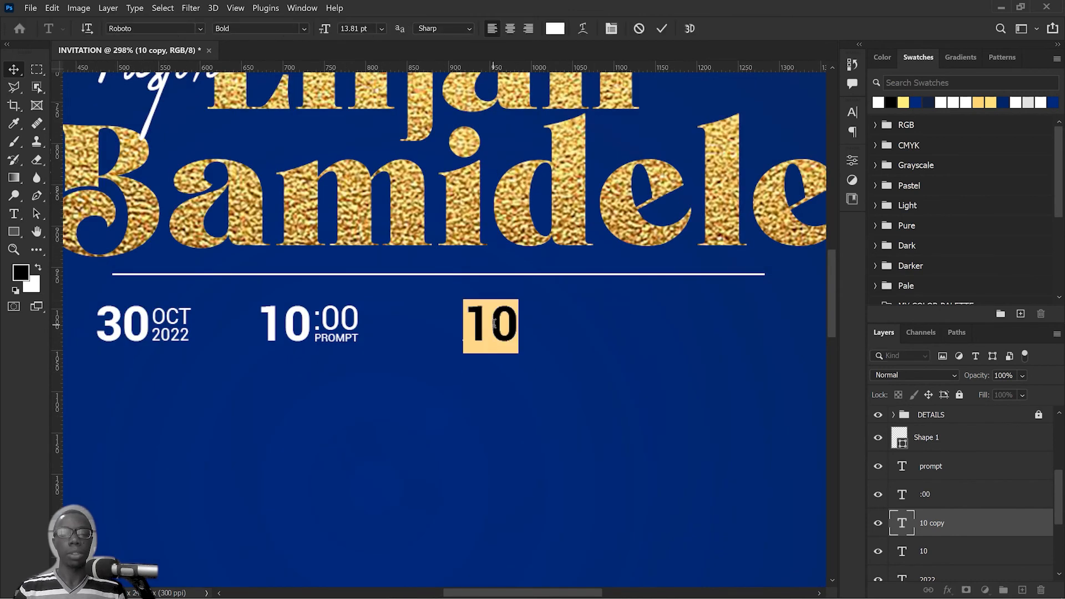
pyautogui.hotkey('ctrl', 'v')
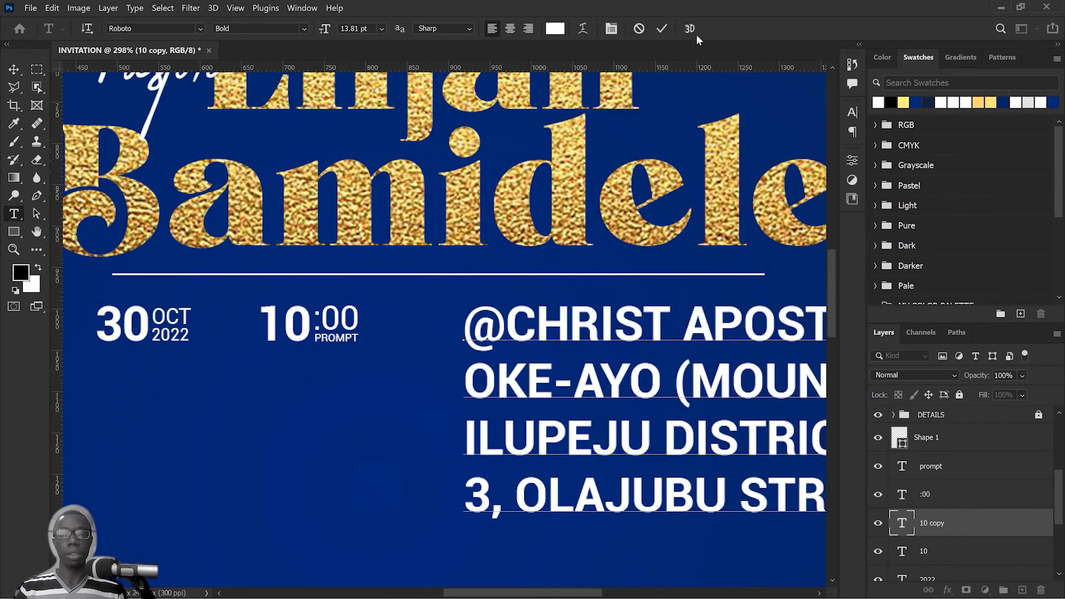
pyautogui.click(661, 28)
# Step: Reduce the venue text's font size, trying 6 pt and settling on 10 pt
pyautogui.hotkey('ctrl', '0')
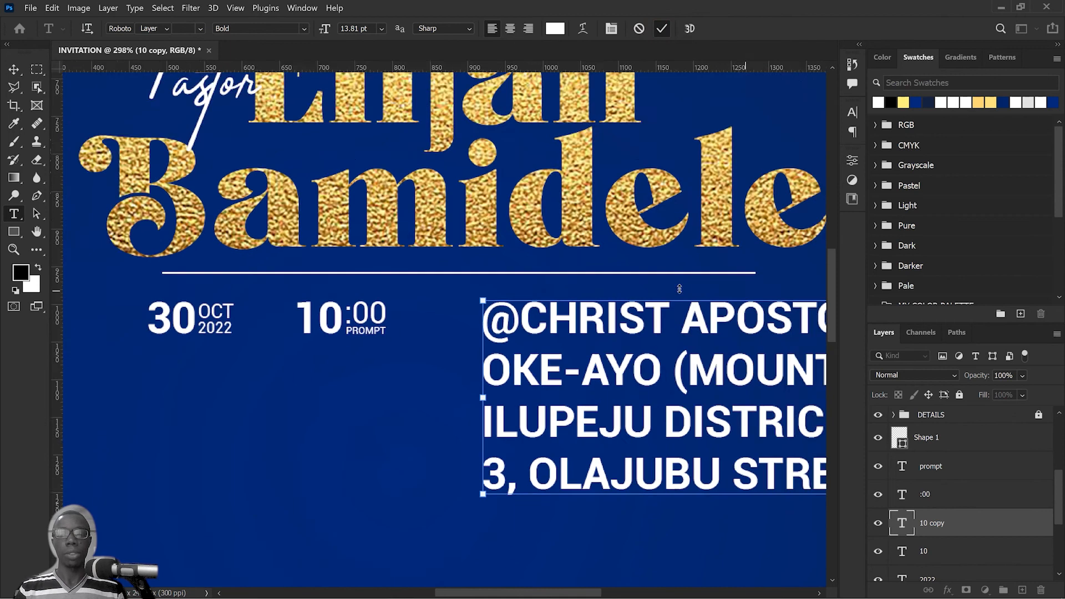
pyautogui.moveTo(689, 304); pyautogui.dragTo(596, 274)
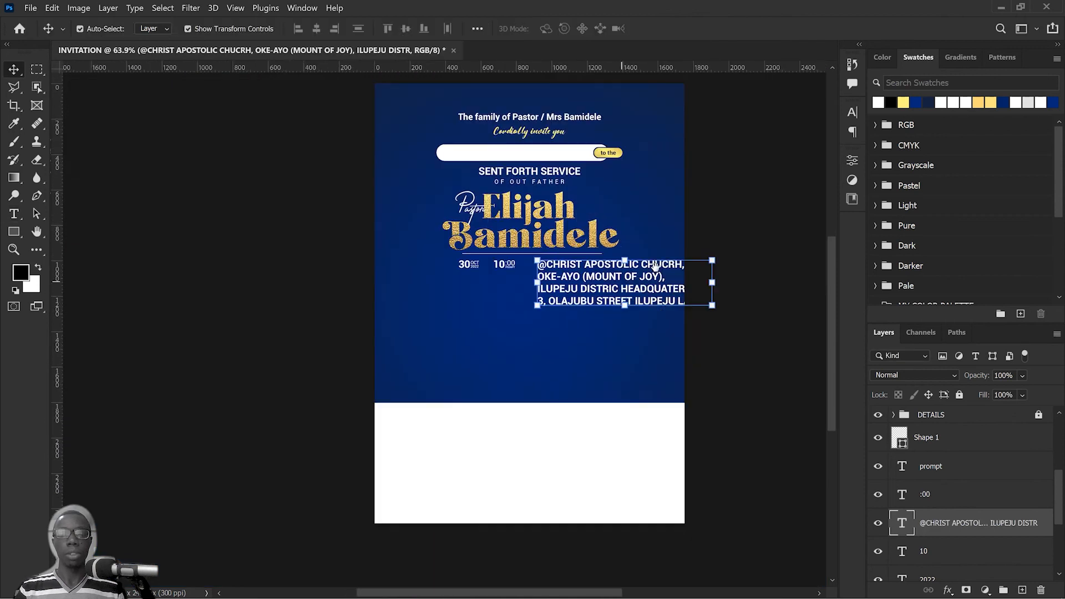
pyautogui.click(855, 113)
pyautogui.click(755, 150)
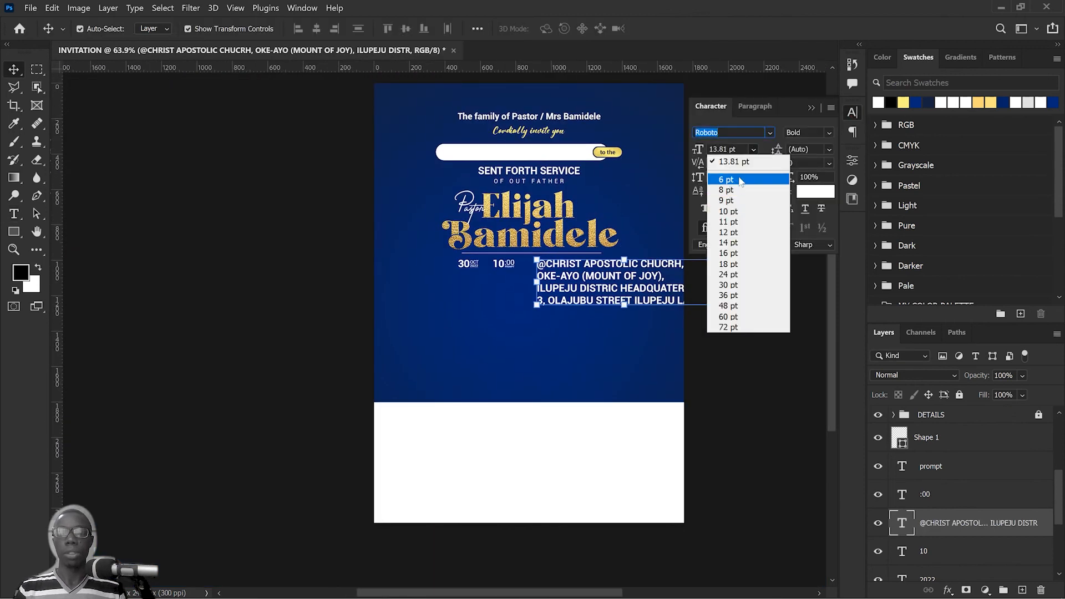
pyautogui.click(732, 178)
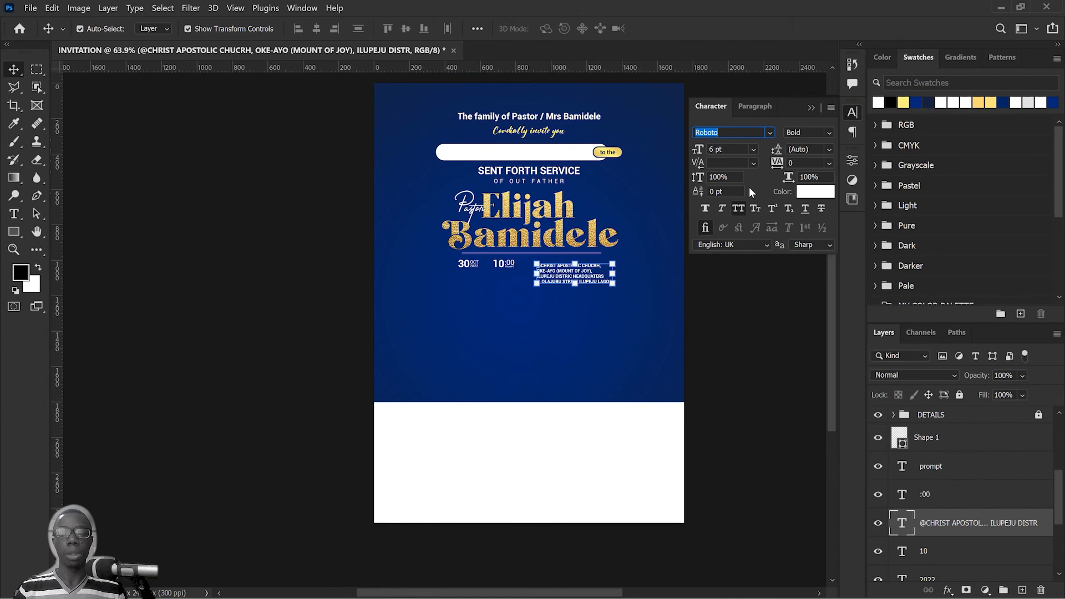
pyautogui.click(753, 148)
pyautogui.click(728, 211)
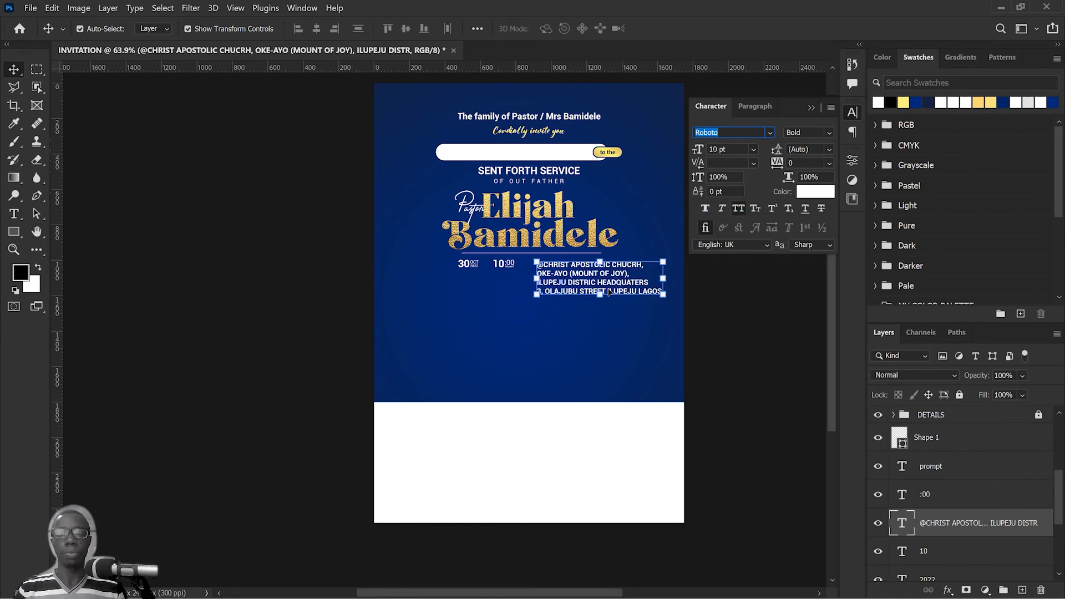
# Step: Keep the four-line venue text in Roboto Bold and set its font size to 10 pt
pyautogui.moveTo(620, 294); pyautogui.dragTo(617, 305)
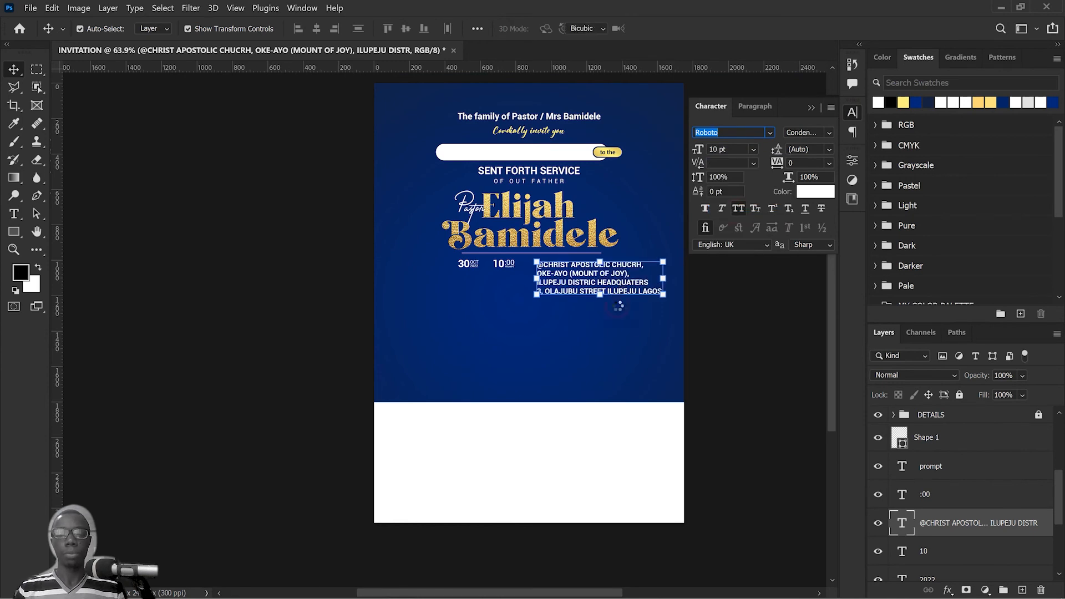
pyautogui.scroll(5, 617, 305)
pyautogui.press('Return')
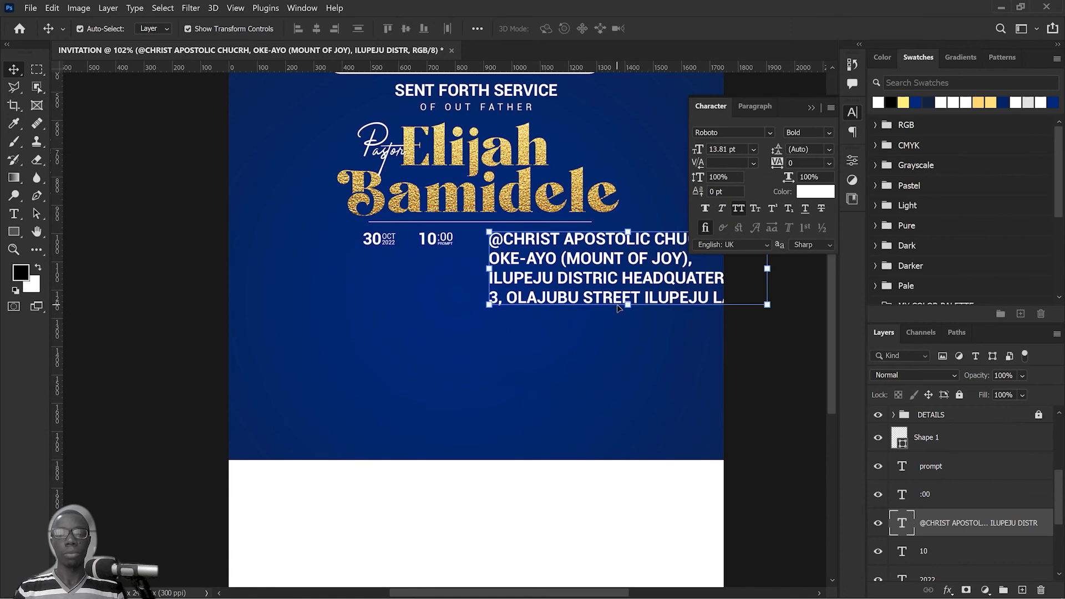
pyautogui.click(755, 149)
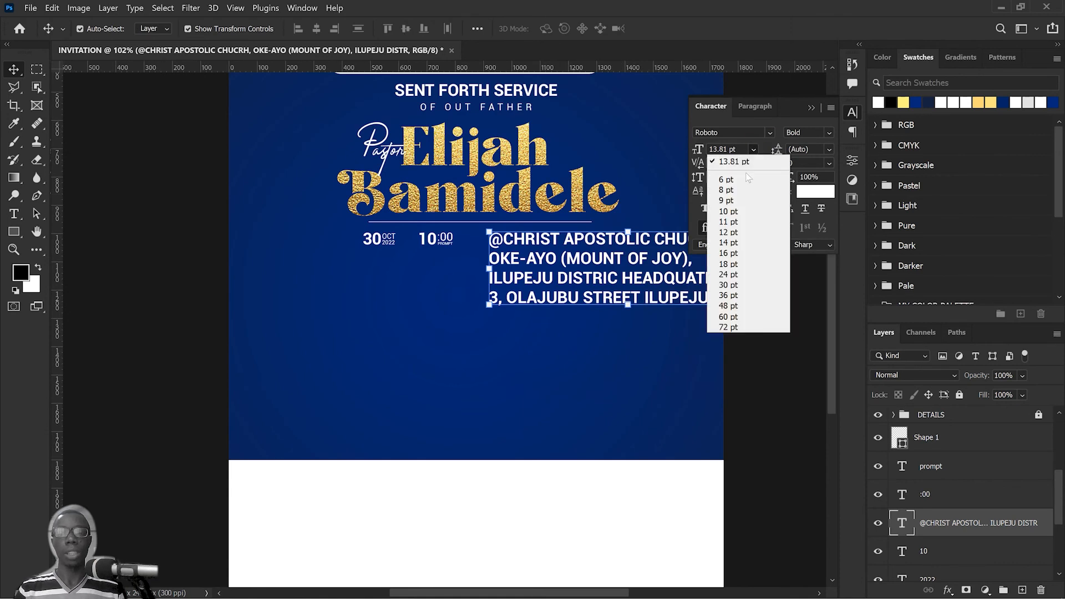
pyautogui.click(724, 211)
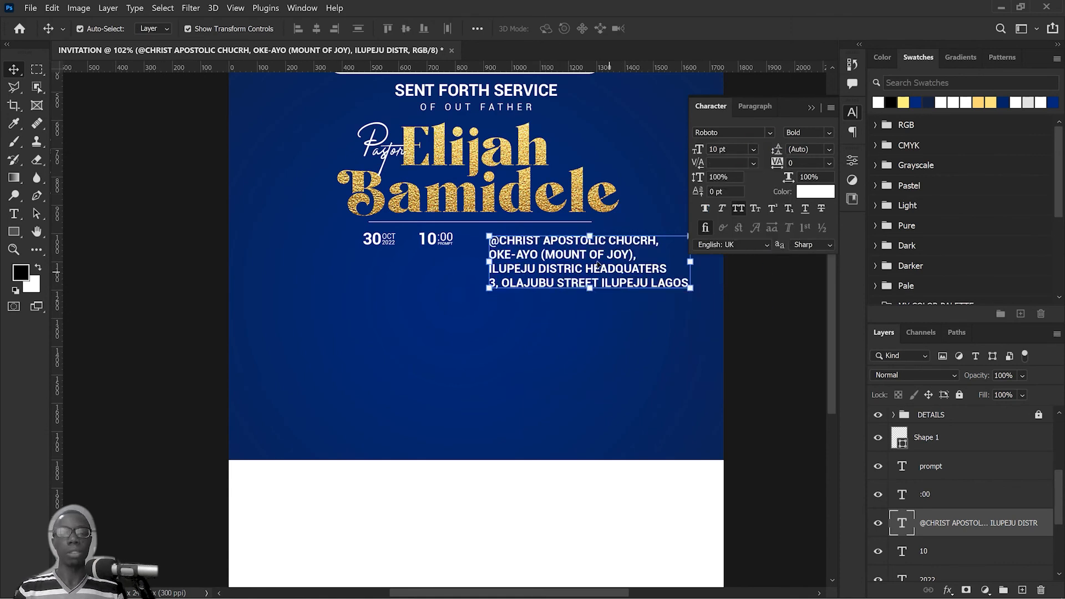
# Step: Set the last three lines of the venue text, below the church name, to the Regular font style
pyautogui.doubleClick(492, 254)
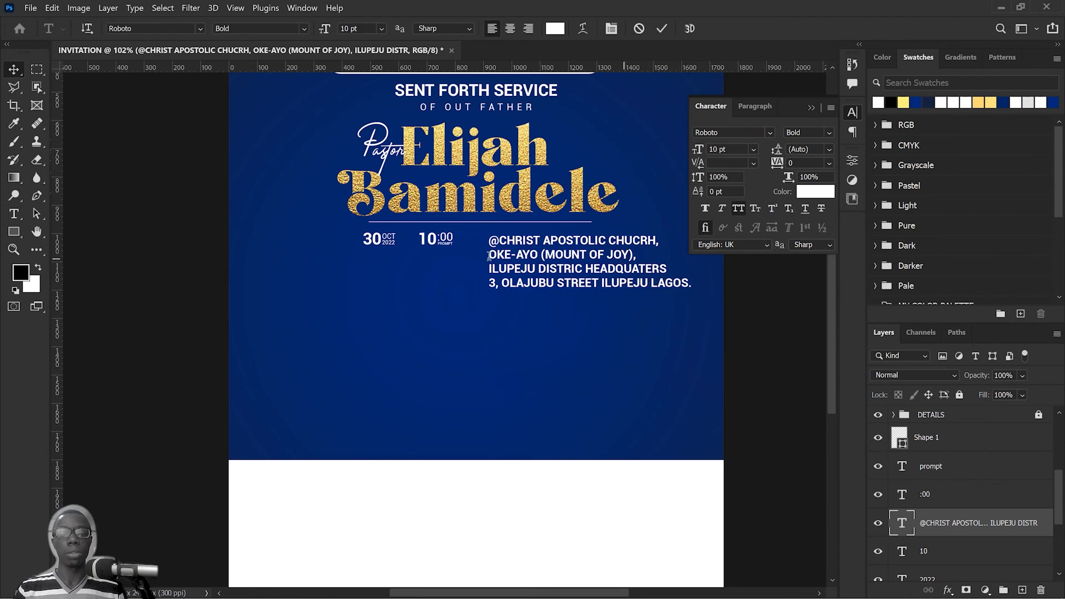
pyautogui.moveTo(492, 254); pyautogui.dragTo(693, 284)
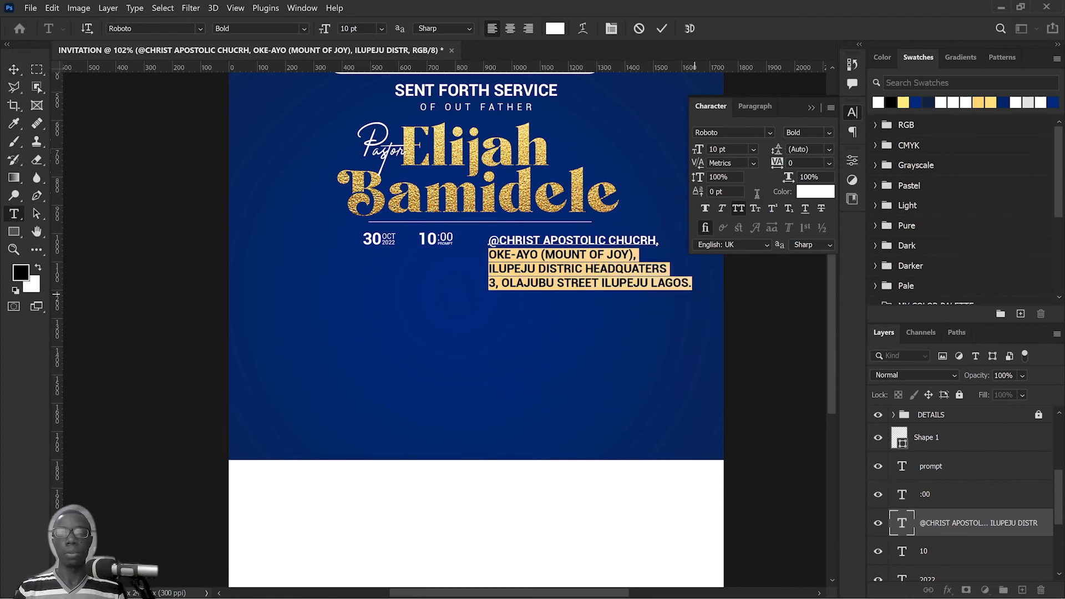
pyautogui.click(825, 132)
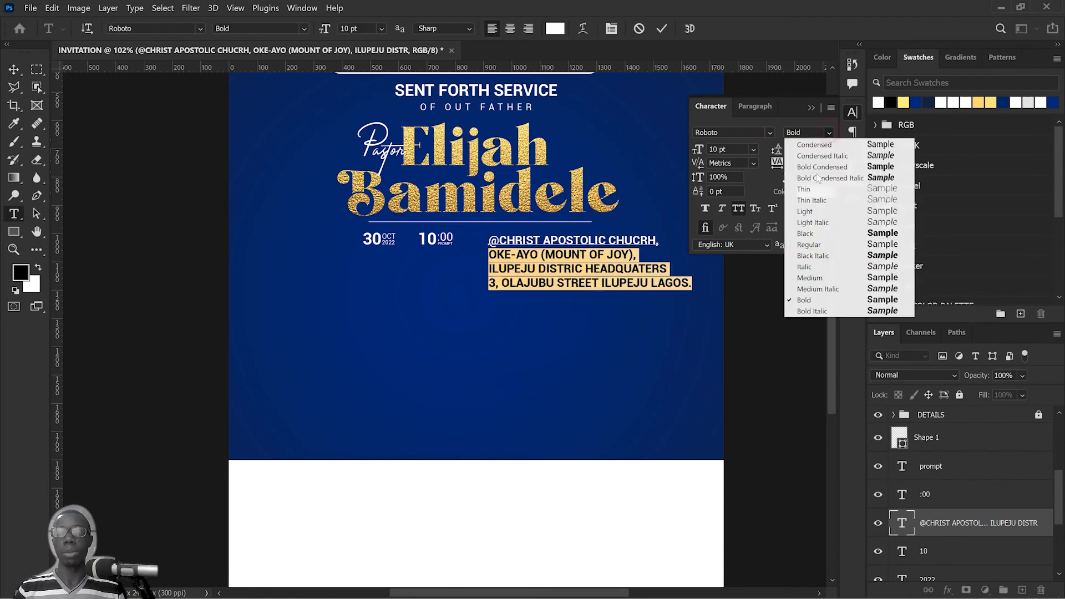
pyautogui.click(813, 245)
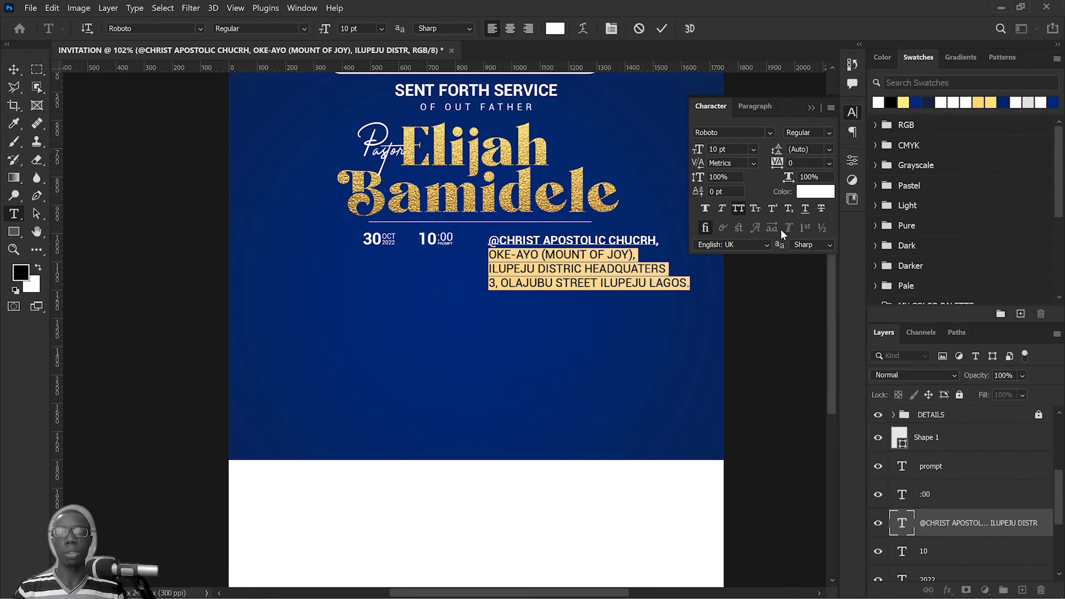
# Step: Reduce the font size of the last three venue lines, trying 6 pt and 8 pt and settling on 7 pt
pyautogui.click(753, 150)
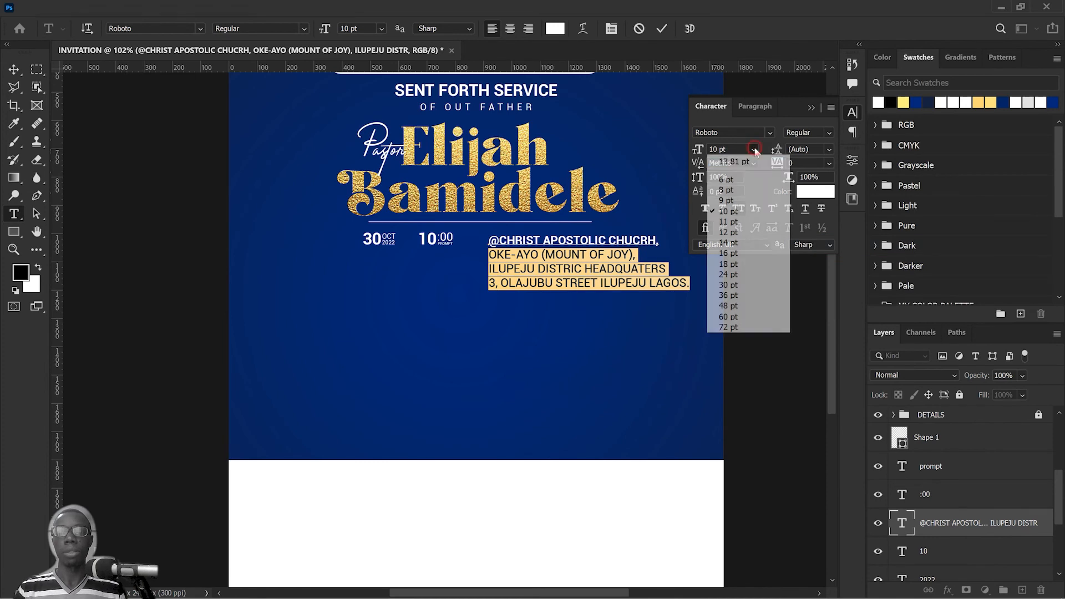
pyautogui.click(735, 179)
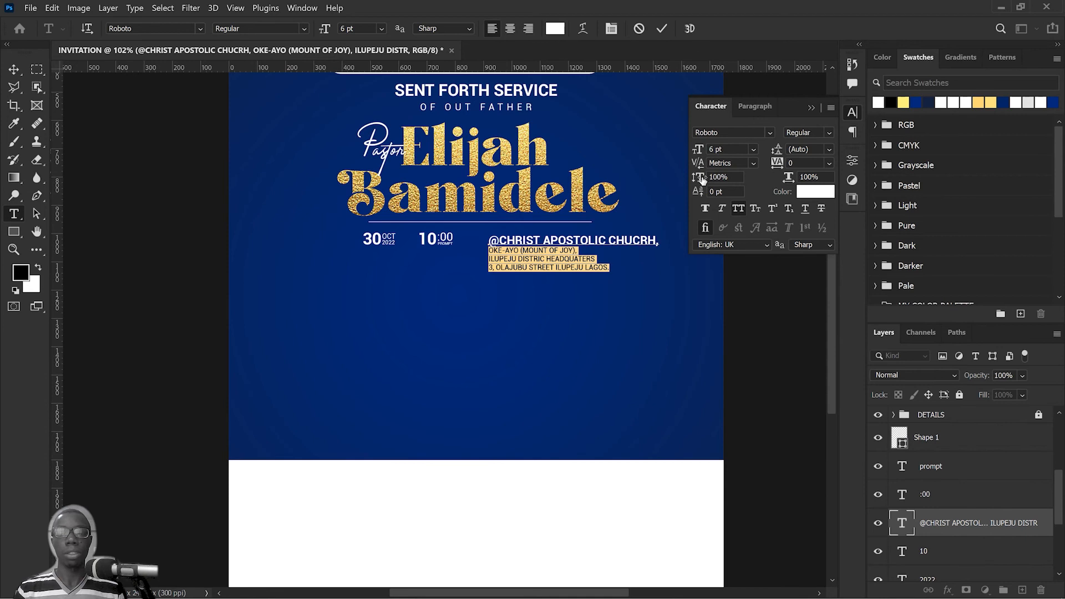
pyautogui.click(753, 150)
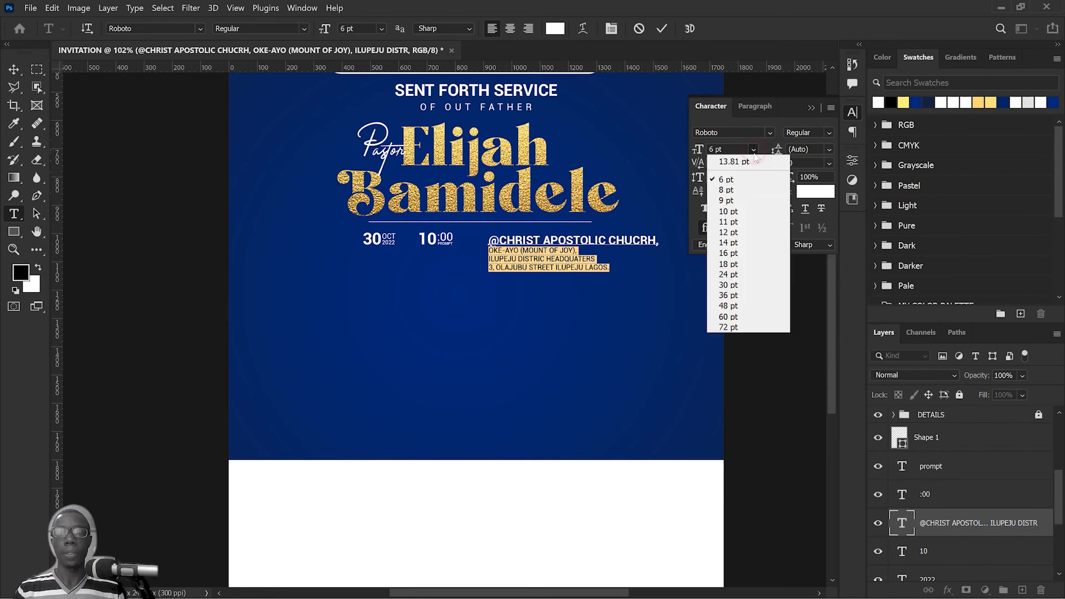
pyautogui.click(733, 190)
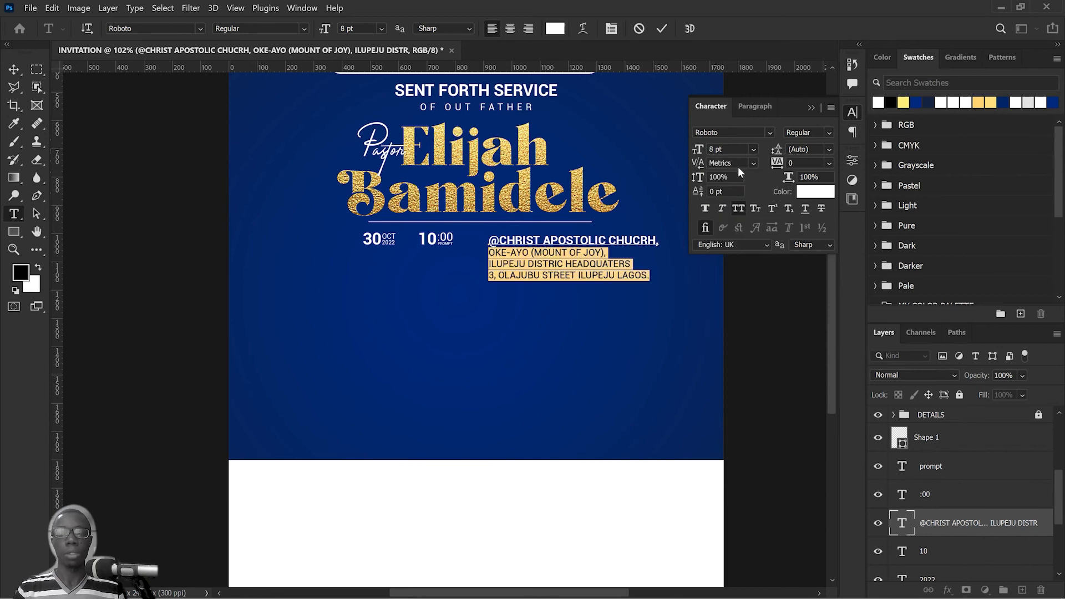
pyautogui.click(732, 152)
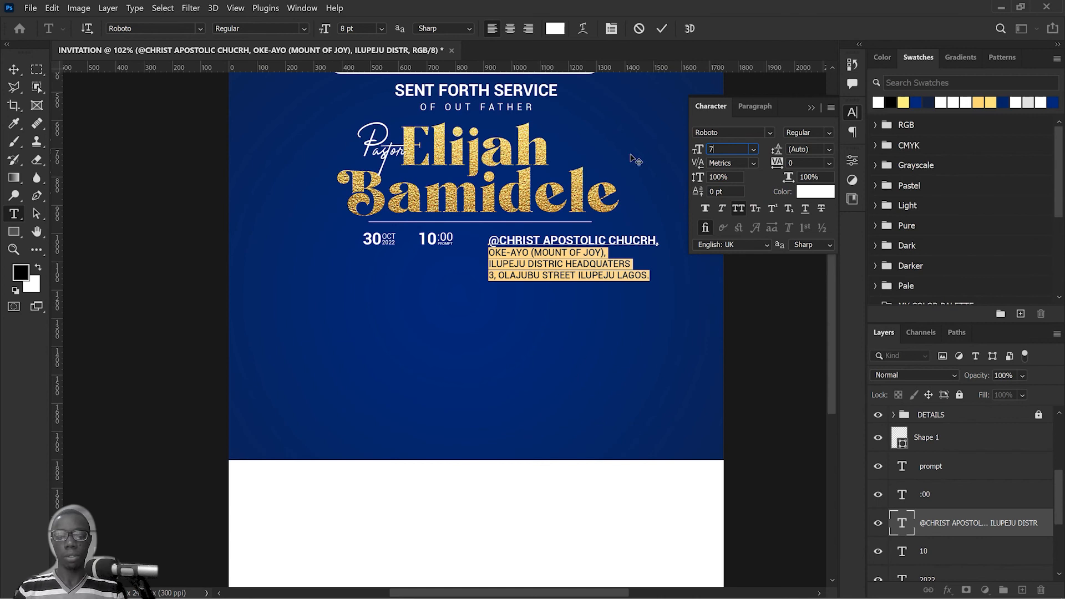
pyautogui.write('7')
pyautogui.press('Return')
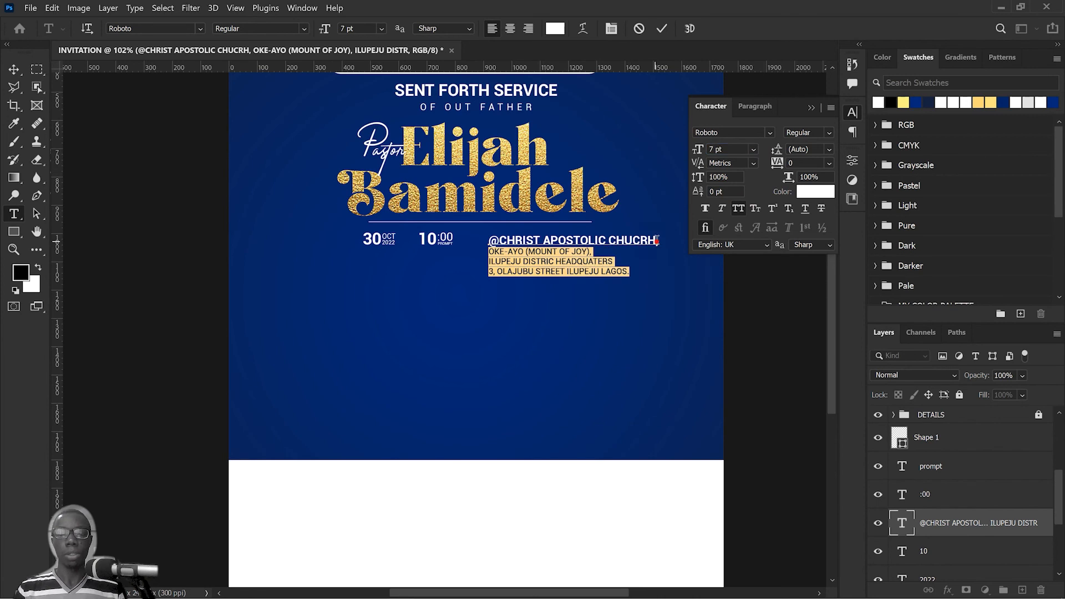
# Step: Remove the comma after "CHUCRH" in the venue text and move the text block closer to the time block
pyautogui.click(658, 240)
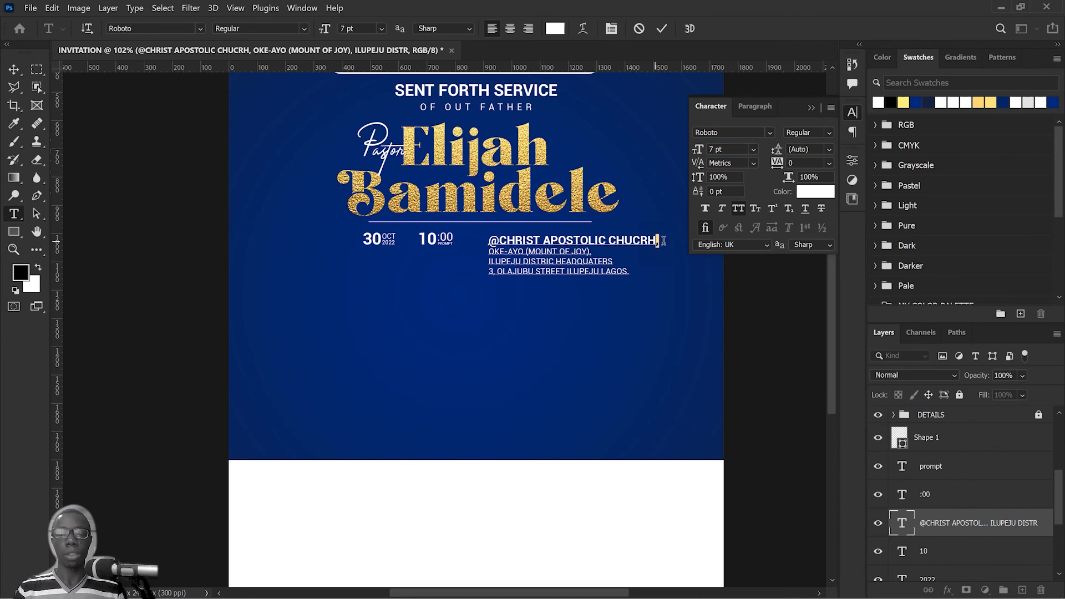
pyautogui.click(662, 29)
pyautogui.press('v')
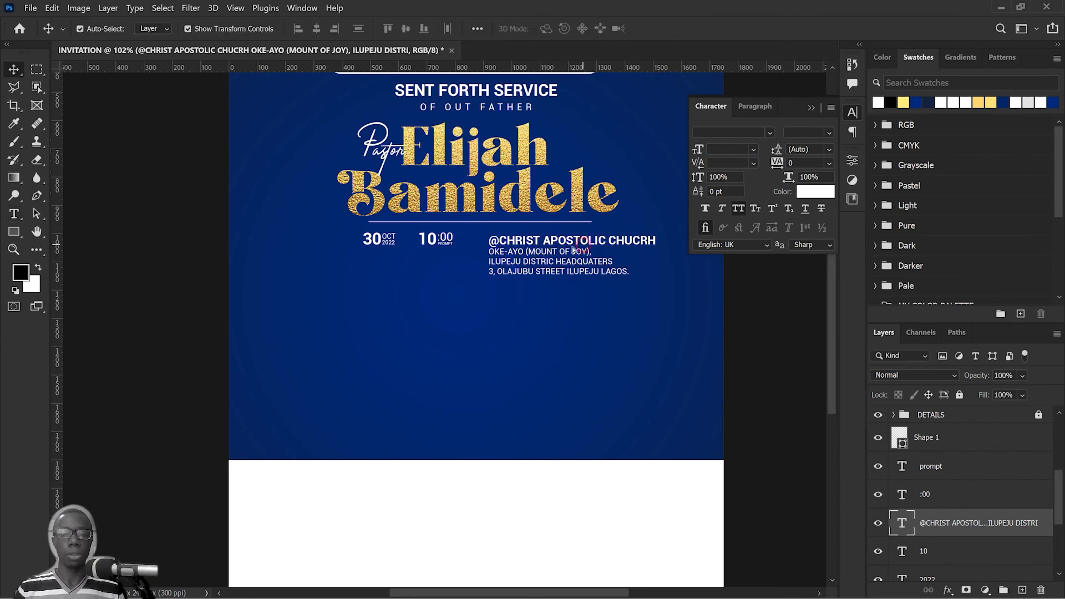
pyautogui.moveTo(584, 248); pyautogui.dragTo(572, 244)
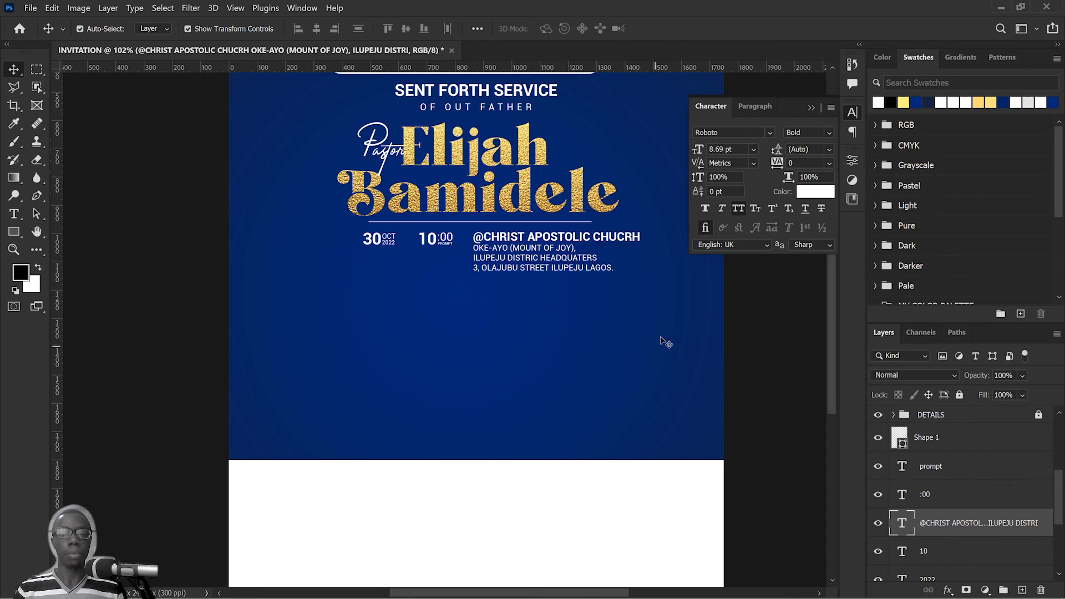
# Step: Align the date block's left edge with the start of the divider line and shift the time block closer to it
pyautogui.moveTo(658, 333); pyautogui.dragTo(511, 321)
pyautogui.scroll(5, 432, 270)
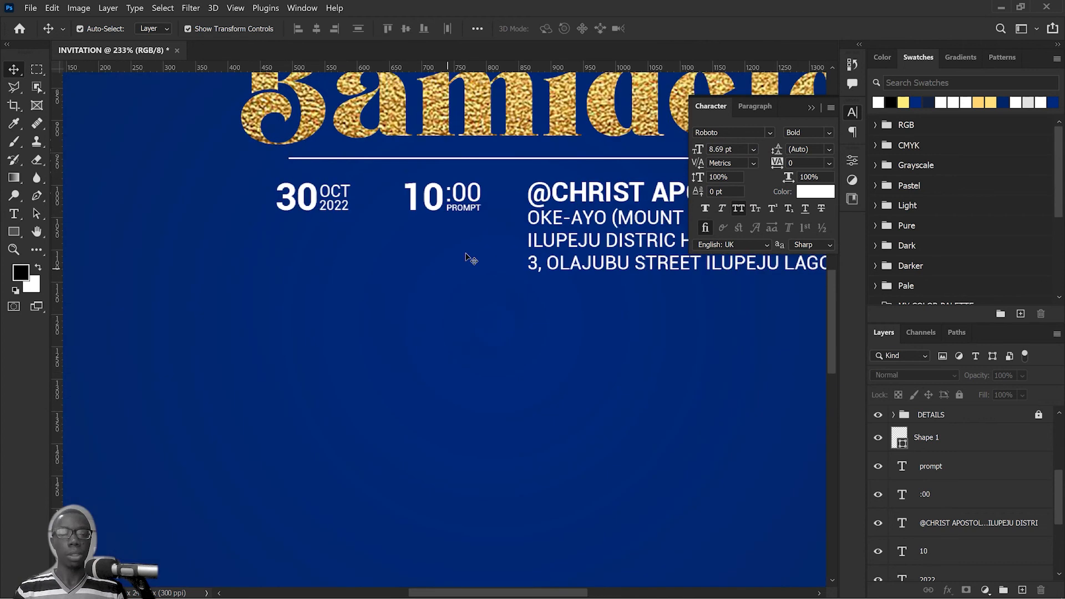
pyautogui.scroll(-2, 455, 266)
pyautogui.moveTo(399, 263); pyautogui.dragTo(354, 216)
pyautogui.click(480, 331)
pyautogui.moveTo(468, 246); pyautogui.dragTo(448, 211)
pyautogui.click(458, 312)
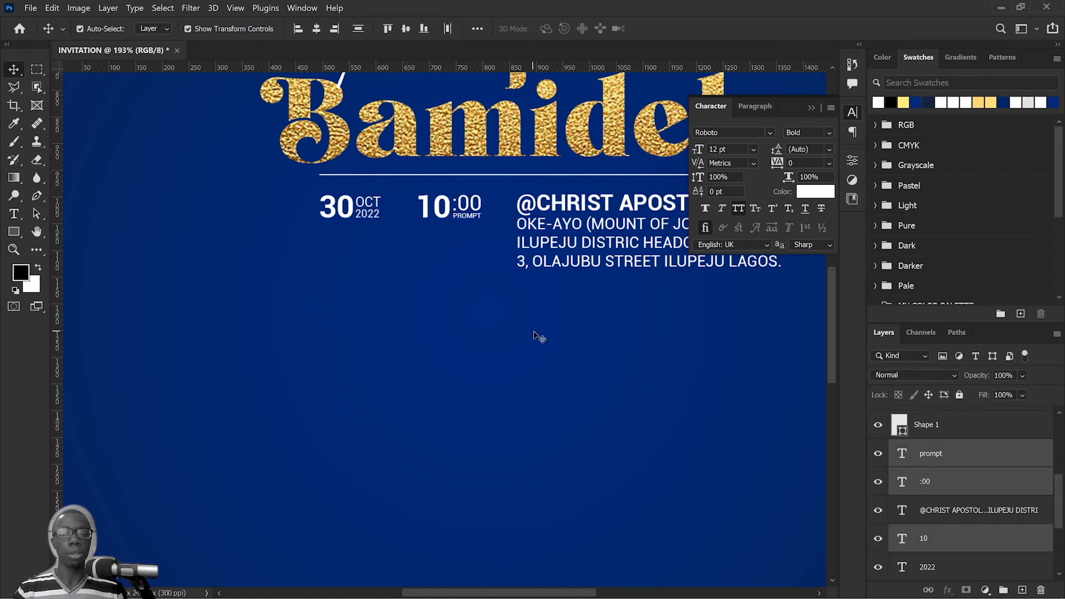
# Step: Tighten the row's spacing by moving the venue text slightly left and the time block closer to the date block
pyautogui.scroll(-7, 535, 328)
pyautogui.click(607, 271)
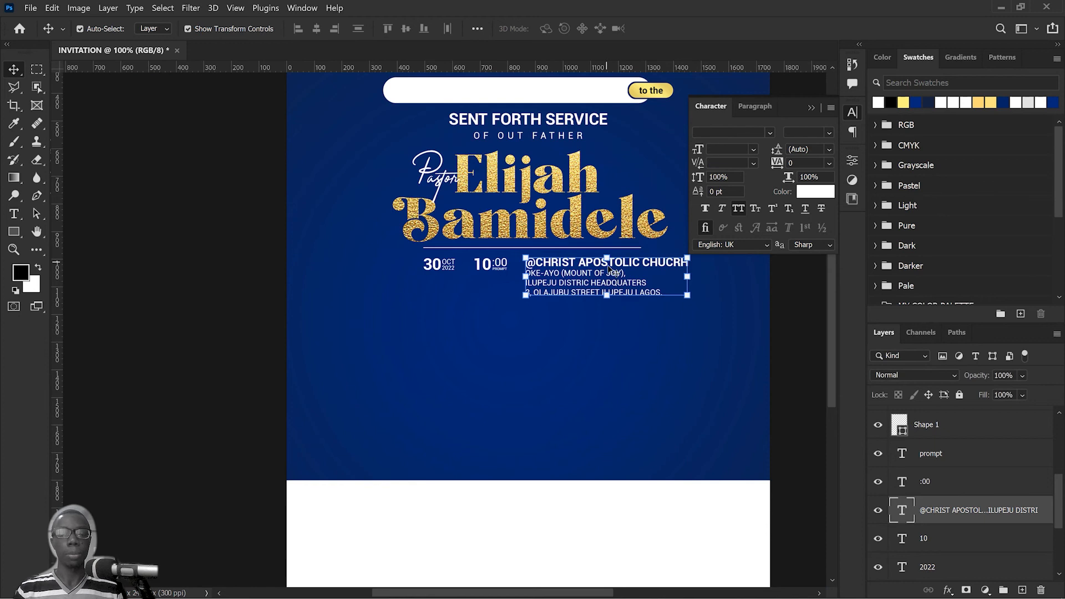
pyautogui.moveTo(608, 270); pyautogui.dragTo(602, 272)
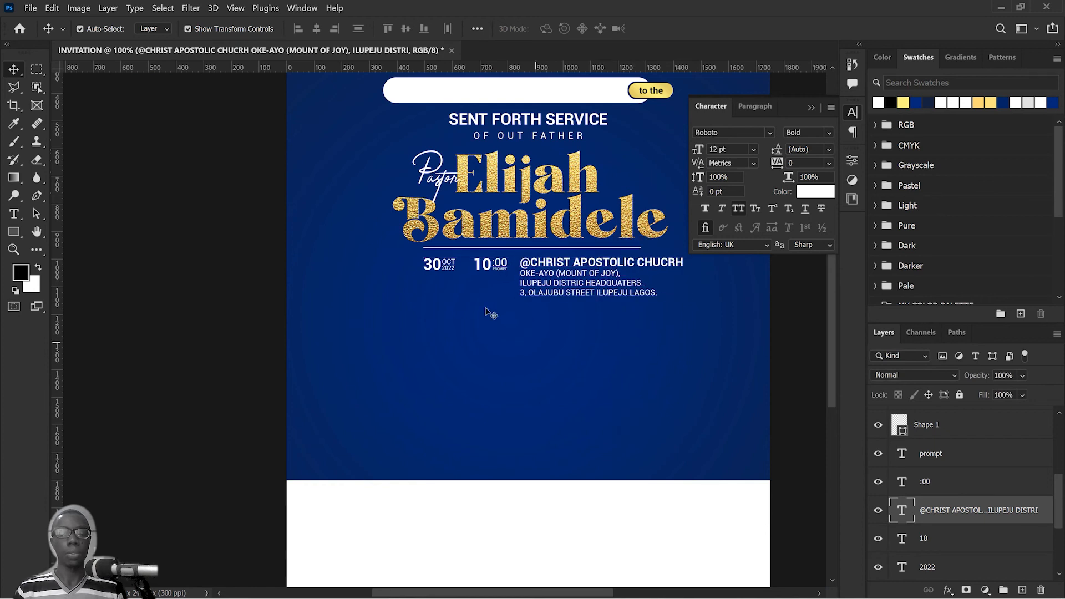
pyautogui.scroll(5, 487, 305)
pyautogui.moveTo(535, 326); pyautogui.dragTo(477, 216)
pyautogui.click(481, 265)
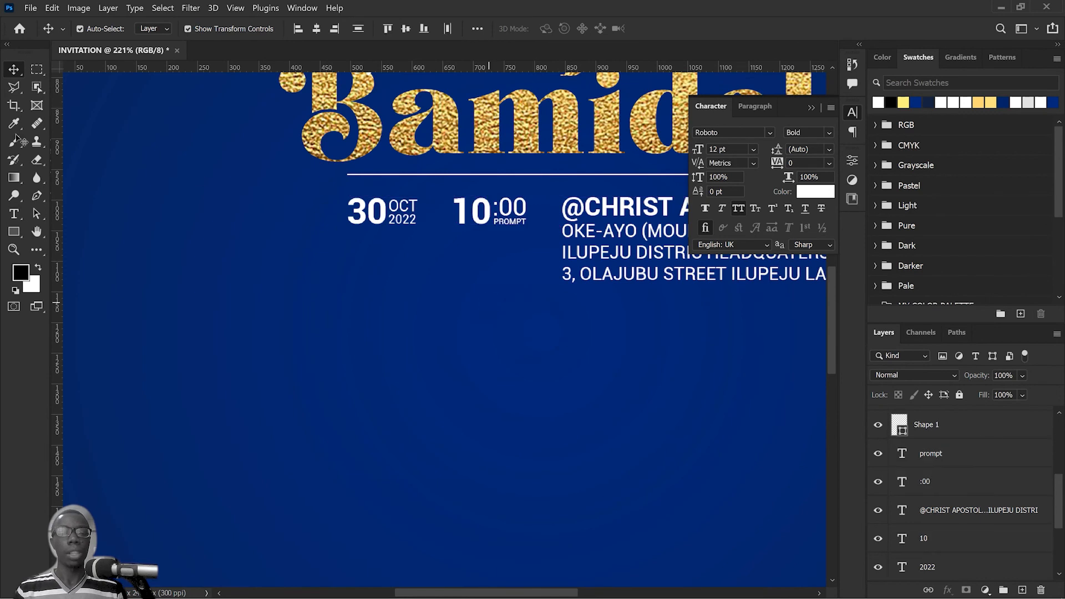
# Step: Draw a vertical line about 43 px tall between the date and time blocks with the Pen tool and make its stroke white
pyautogui.click(36, 196)
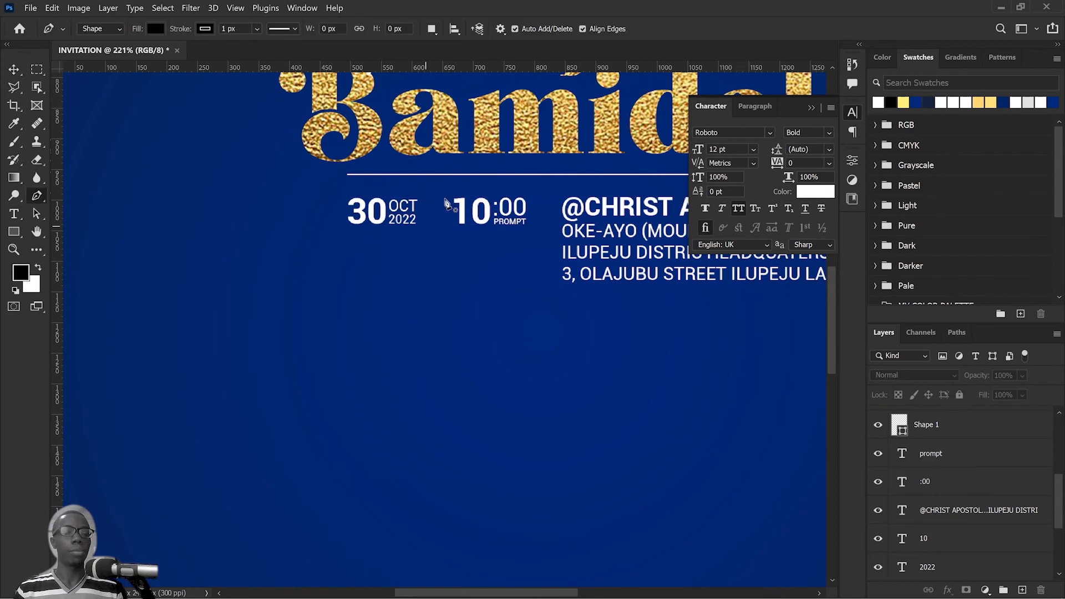
pyautogui.click(436, 198)
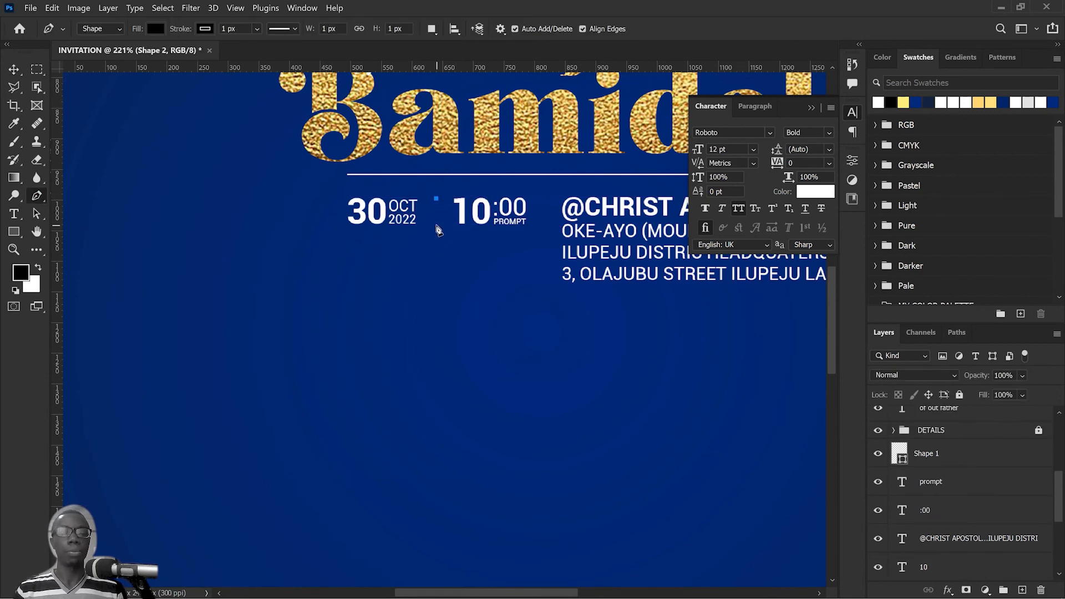
pyautogui.click(437, 226)
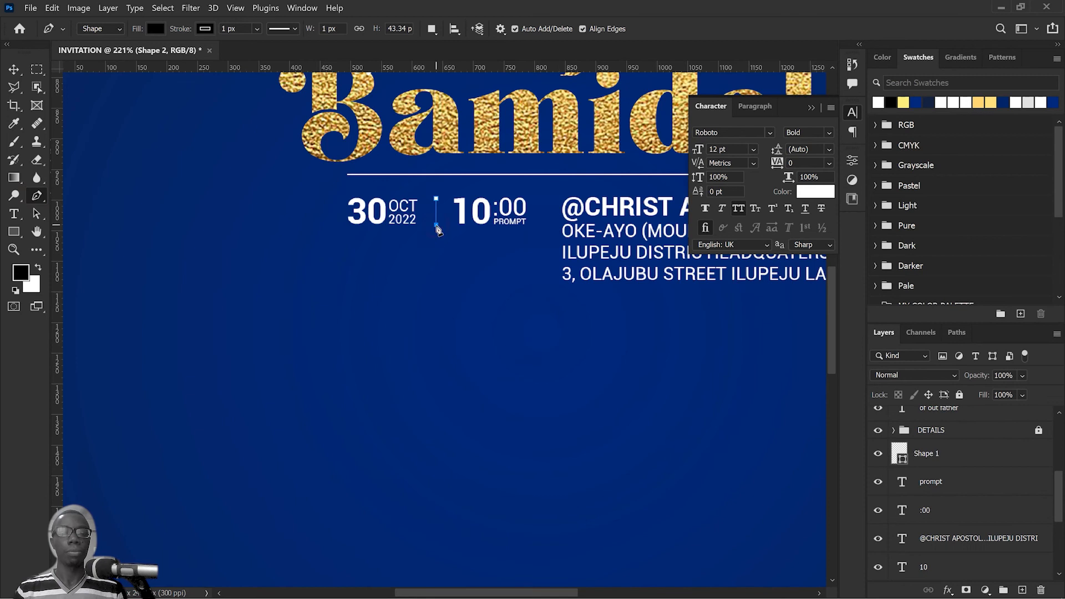
pyautogui.click(213, 28)
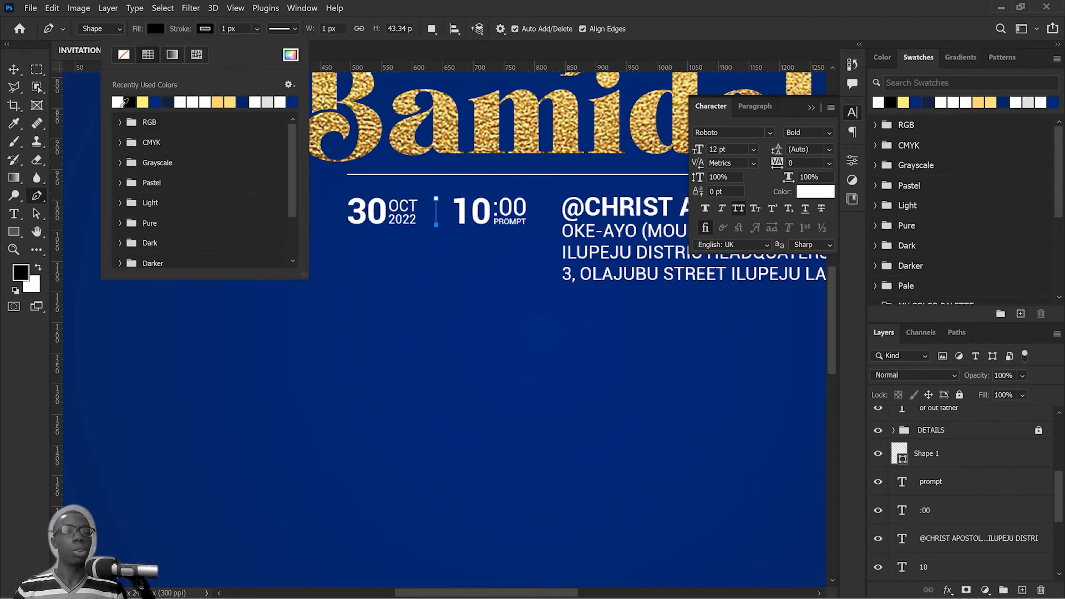
pyautogui.click(117, 102)
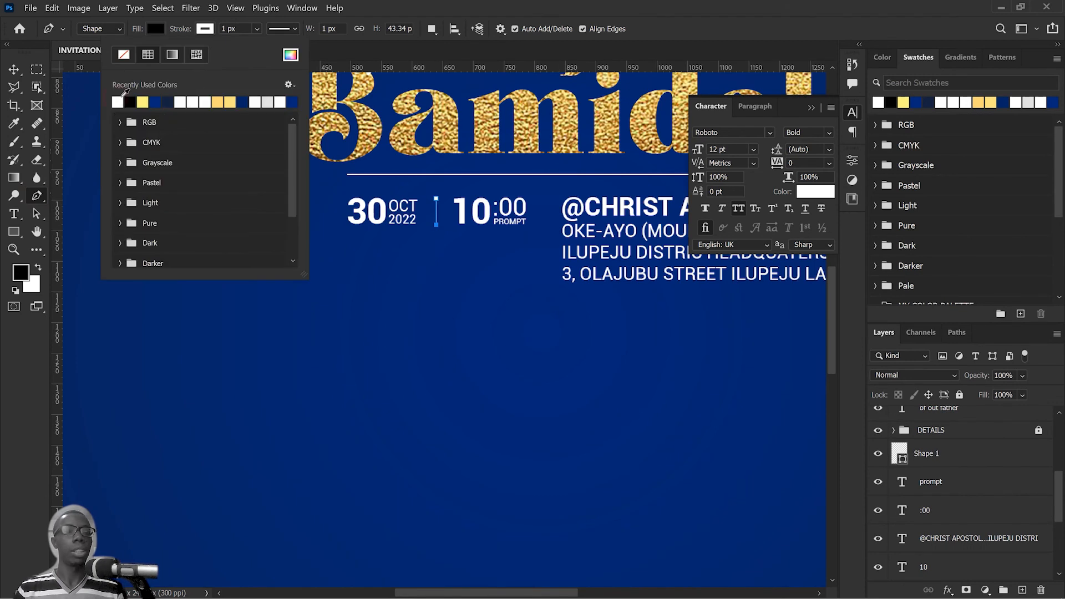
pyautogui.click(257, 28)
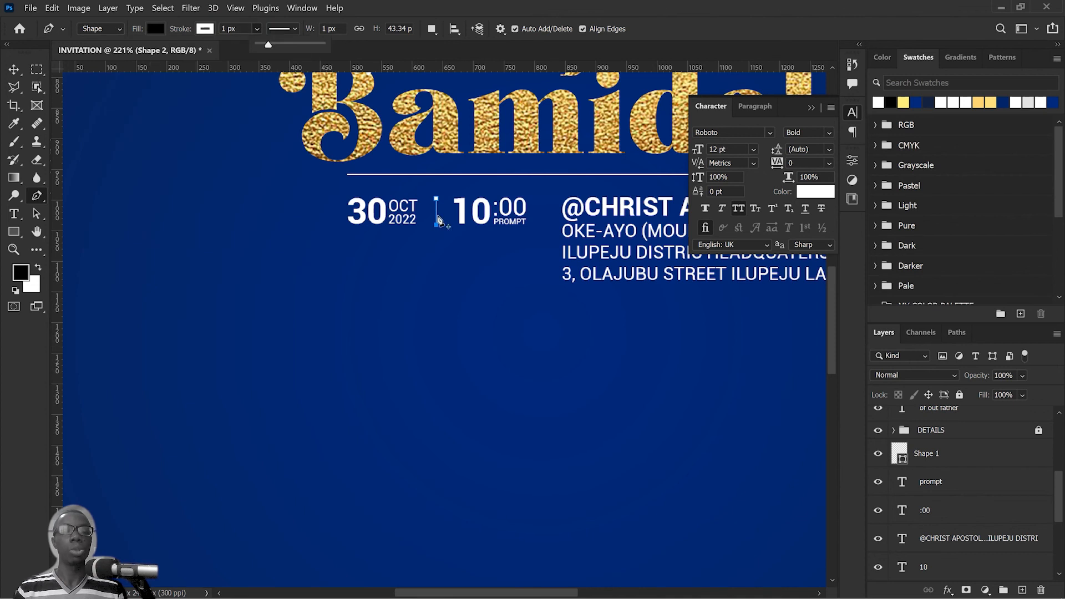
pyautogui.click(15, 71)
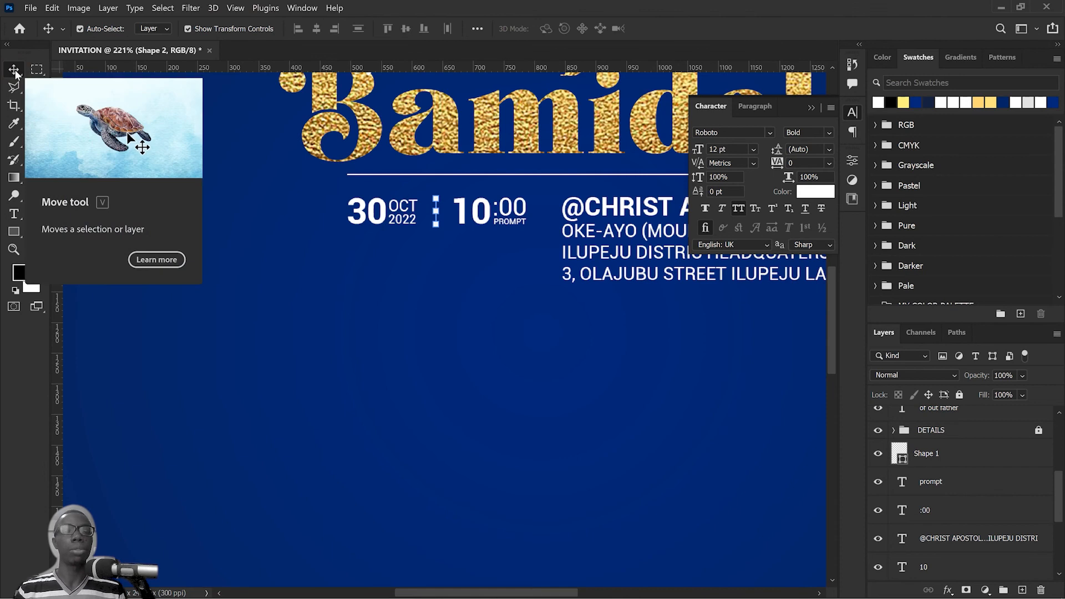
# Step: Duplicate the vertical line and place the copy between the time block and the venue text, level with the original
pyautogui.scroll(5, 468, 243)
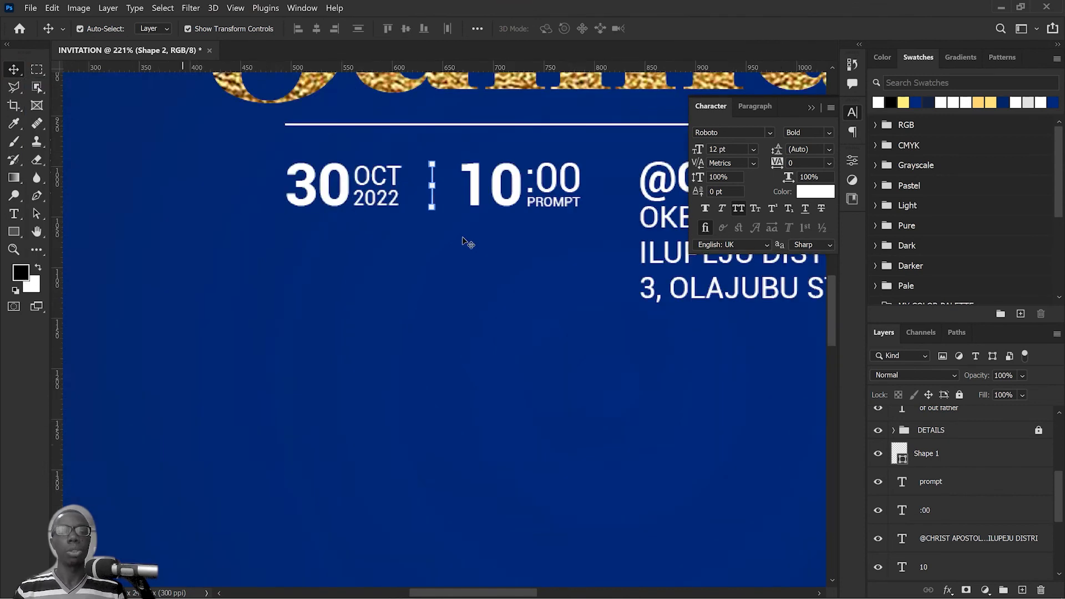
pyautogui.moveTo(504, 178); pyautogui.dragTo(404, 222)
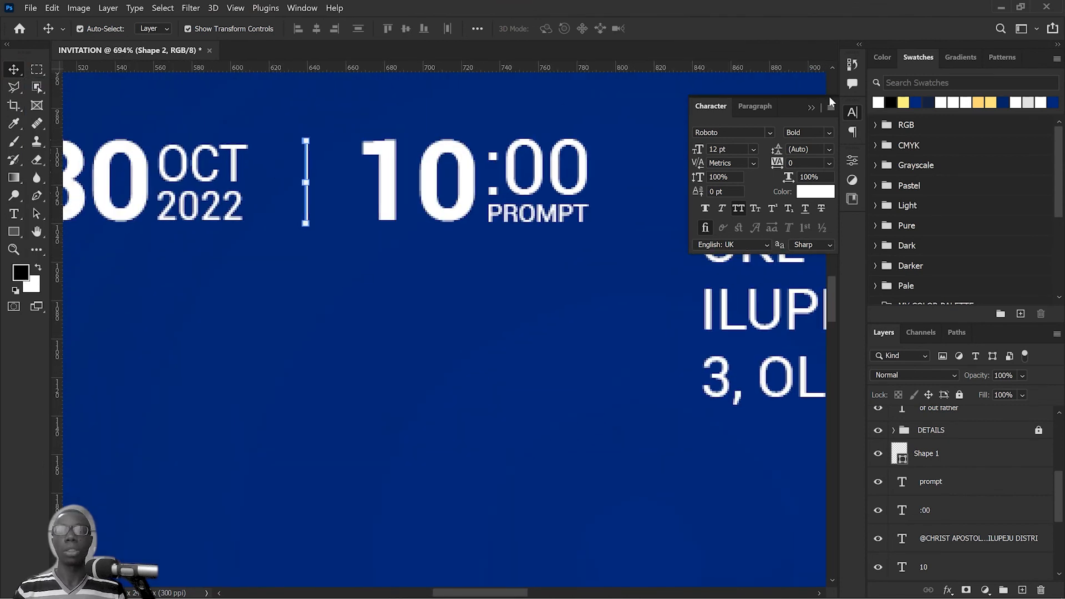
pyautogui.click(812, 110)
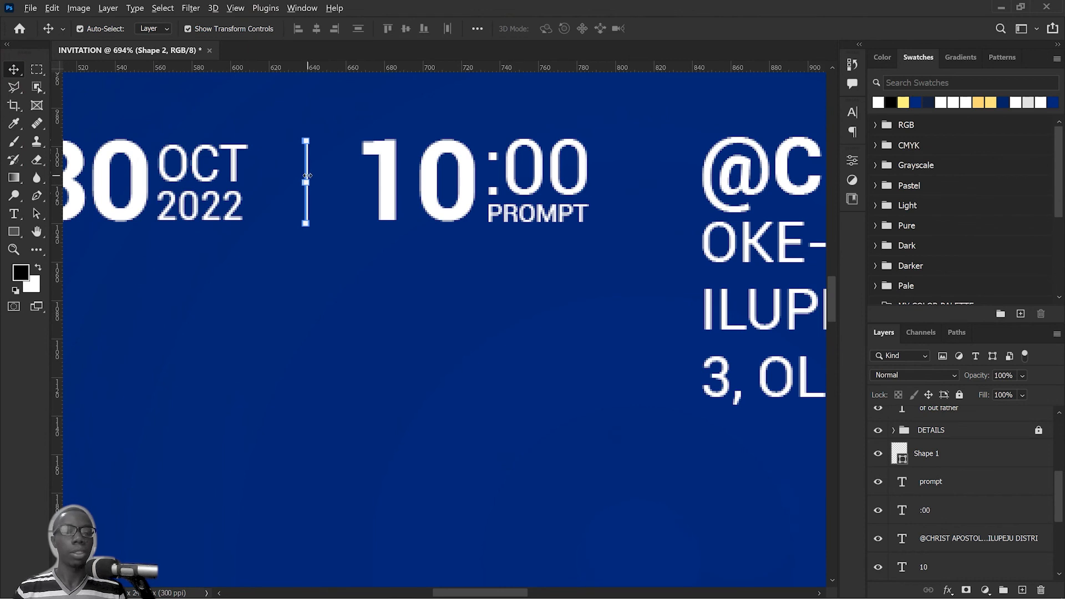
pyautogui.scroll(3, 307, 175)
pyautogui.moveTo(306, 178); pyautogui.dragTo(469, 189)
pyautogui.scroll(-10, 778, 199)
pyautogui.scroll(-5, 469, 190)
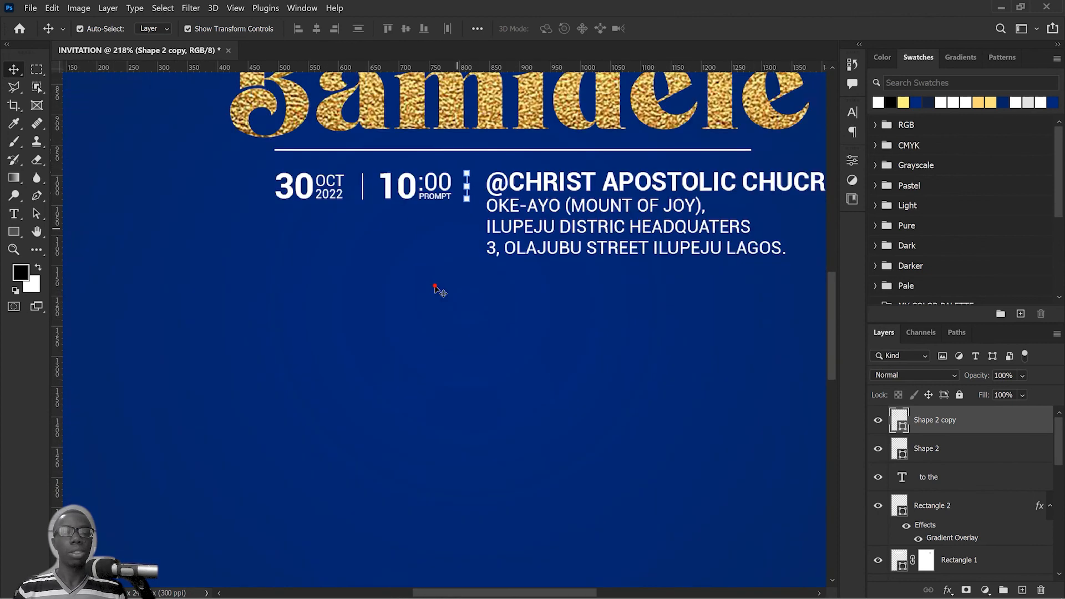
pyautogui.click(435, 288)
# Step: Select the whole date, time and venue row with its separators and shift it left to centre it beneath the pastor's name
pyautogui.scroll(-3, 447, 290)
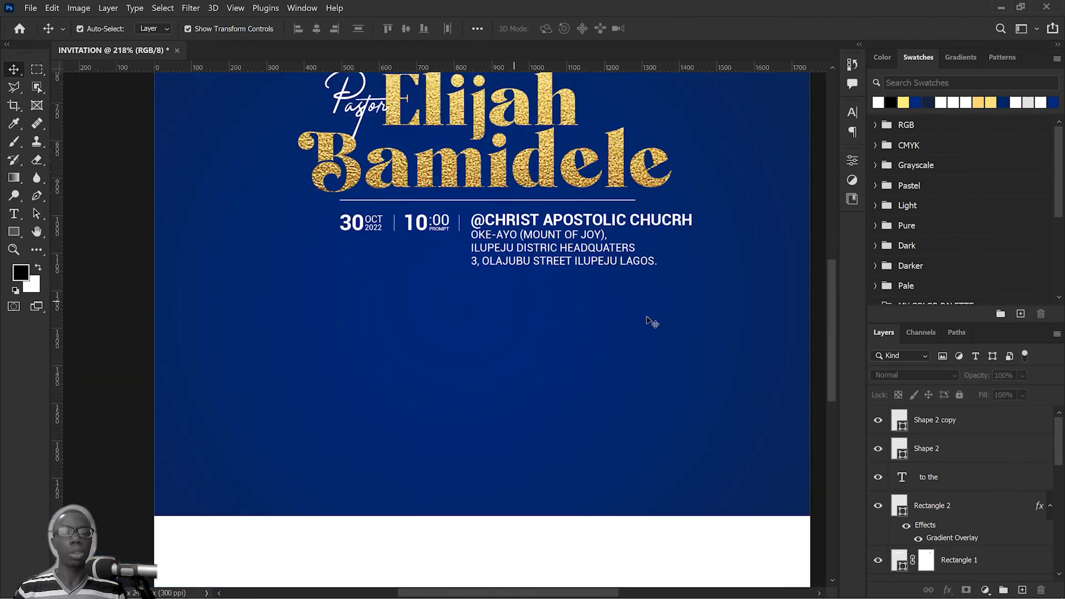
pyautogui.moveTo(650, 321); pyautogui.dragTo(335, 211)
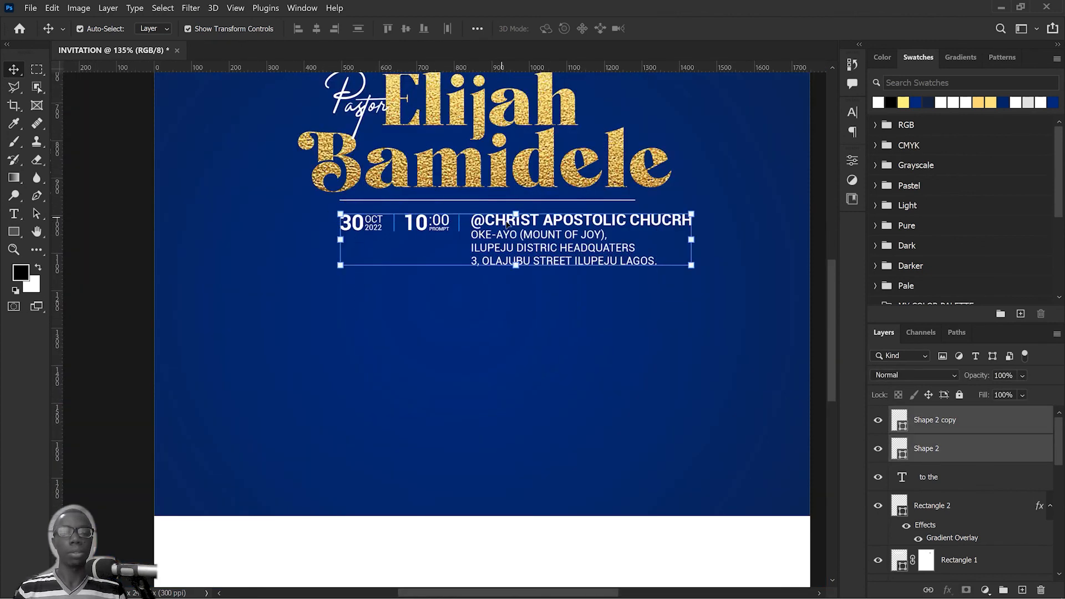
pyautogui.moveTo(507, 224); pyautogui.dragTo(483, 255)
pyautogui.scroll(-10, 481, 228)
pyautogui.click(526, 348)
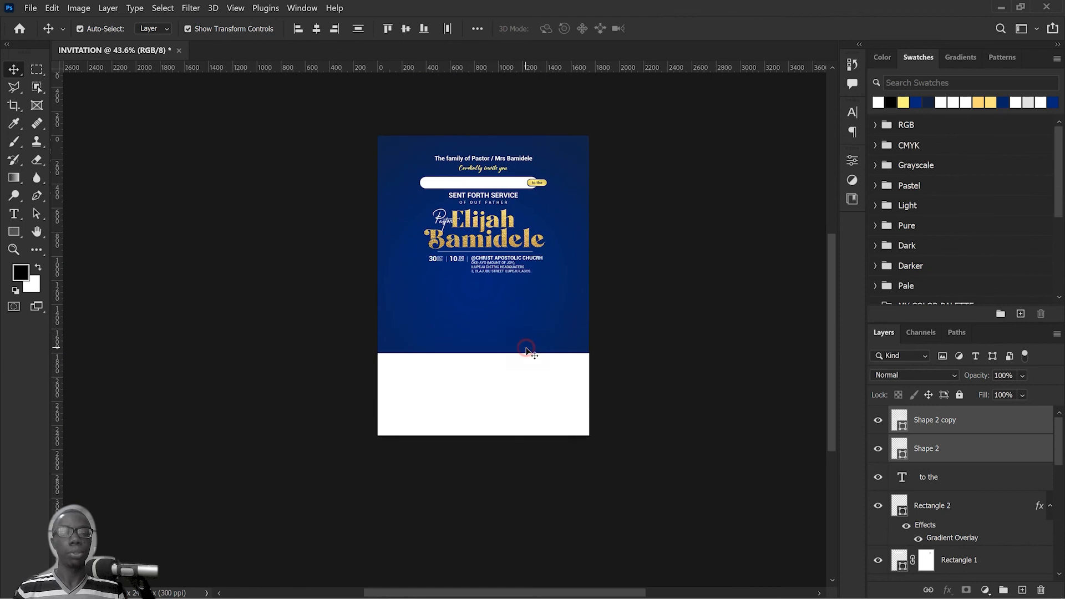
pyautogui.scroll(6, 488, 330)
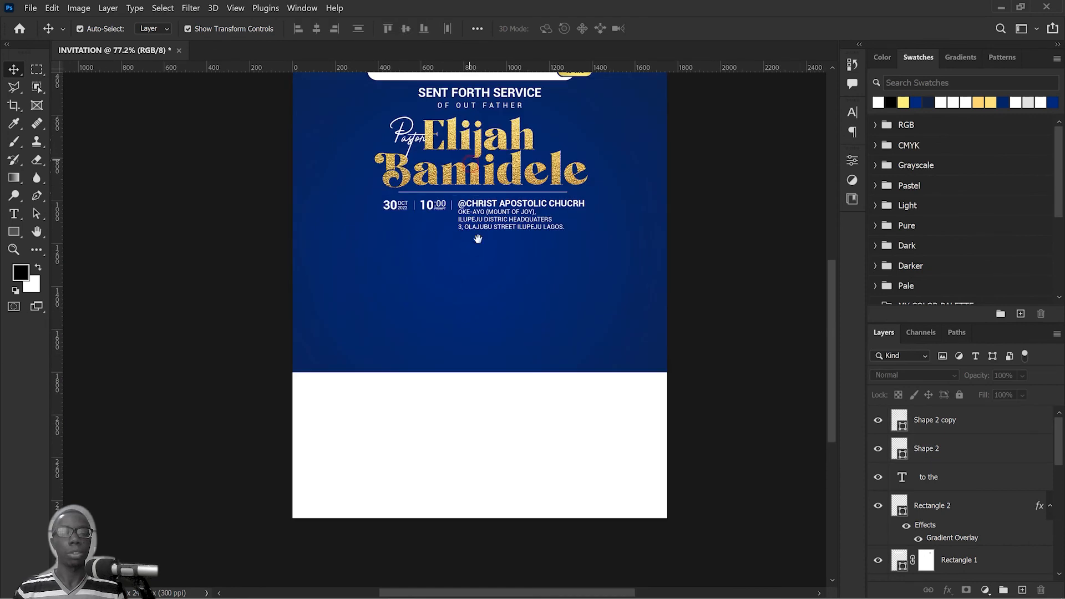
pyautogui.moveTo(478, 246)
pyautogui.mouseDown()
pyautogui.moveTo(487, 329)
pyautogui.moveTo(475, 382)
pyautogui.moveTo(482, 227)
pyautogui.mouseUp()
# Step: Draw a circle of about 860 px with the Ellipse tool, straddling the boundary between the blue and white areas
pyautogui.scroll(-2, 505, 274)
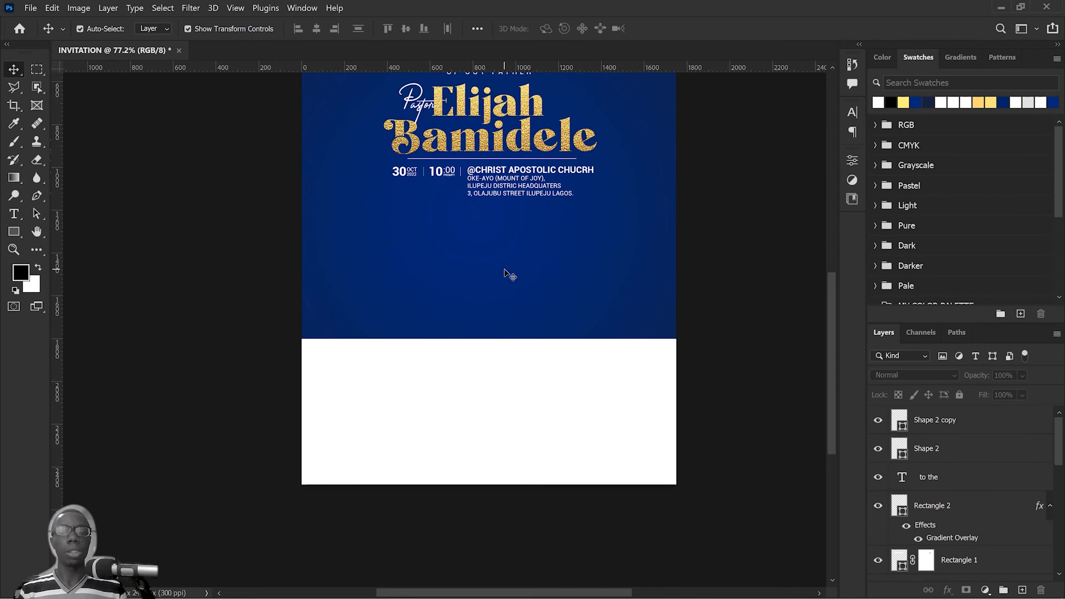
pyautogui.scroll(-1, 507, 277)
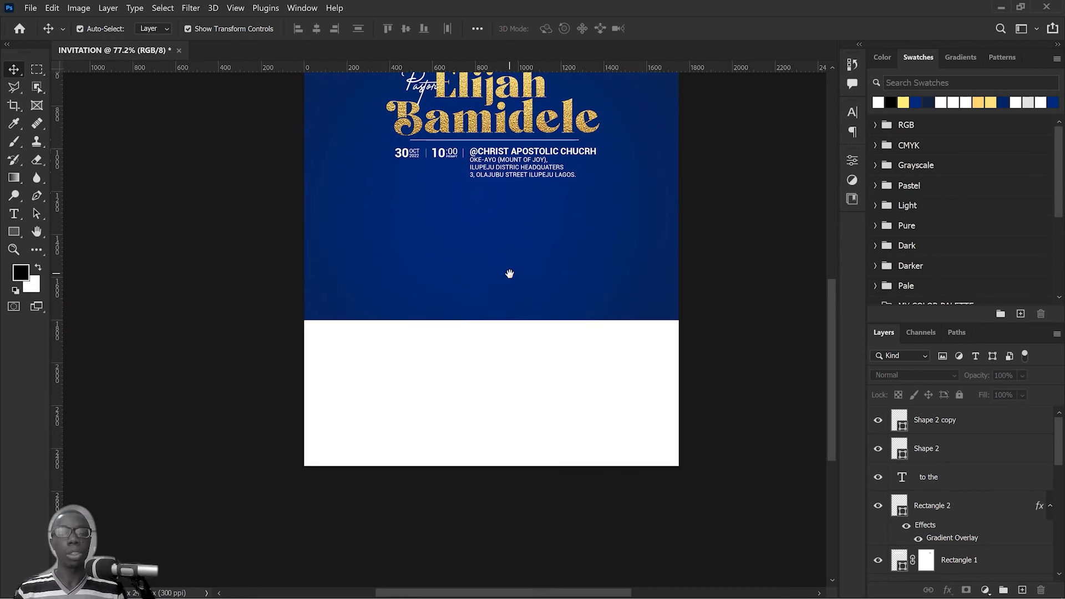
pyautogui.click(14, 232)
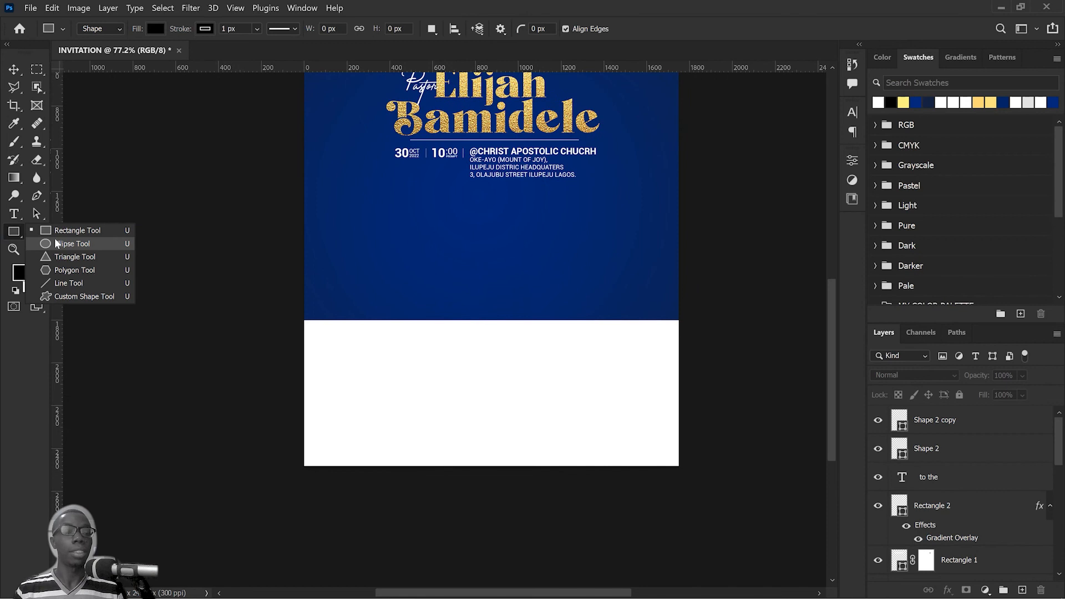
pyautogui.press('u')
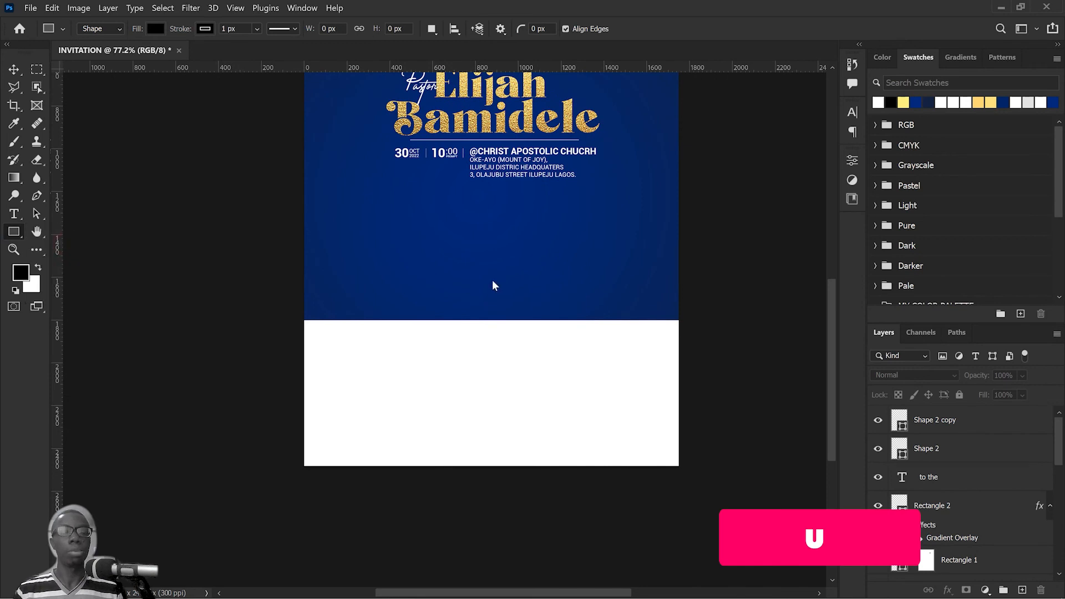
pyautogui.press('u')
pyautogui.moveTo(429, 247); pyautogui.dragTo(617, 429)
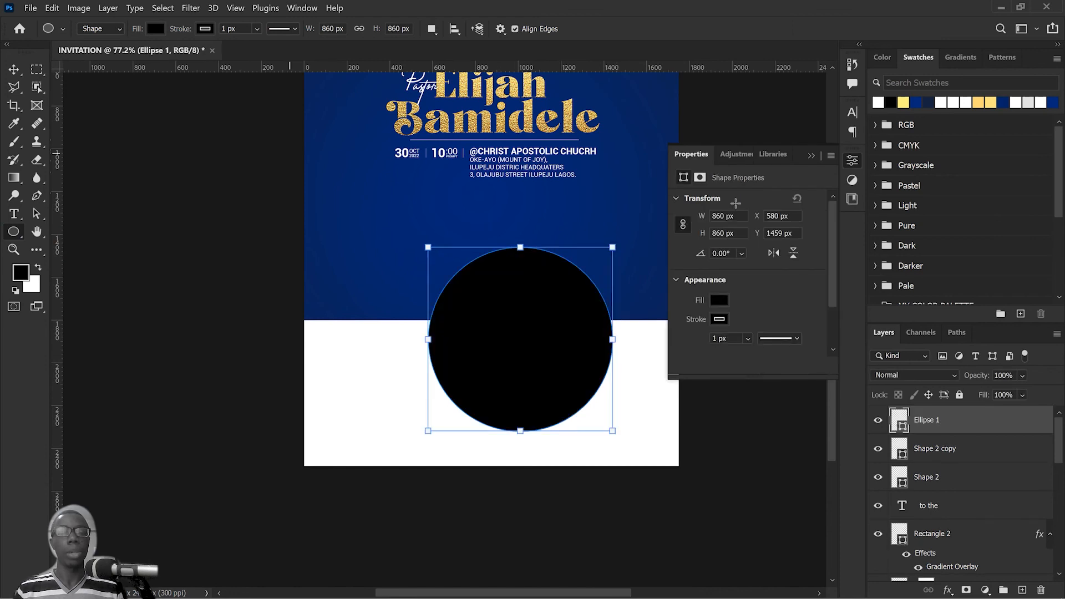
# Step: Fill the circle with white and remove its stroke
pyautogui.click(718, 300)
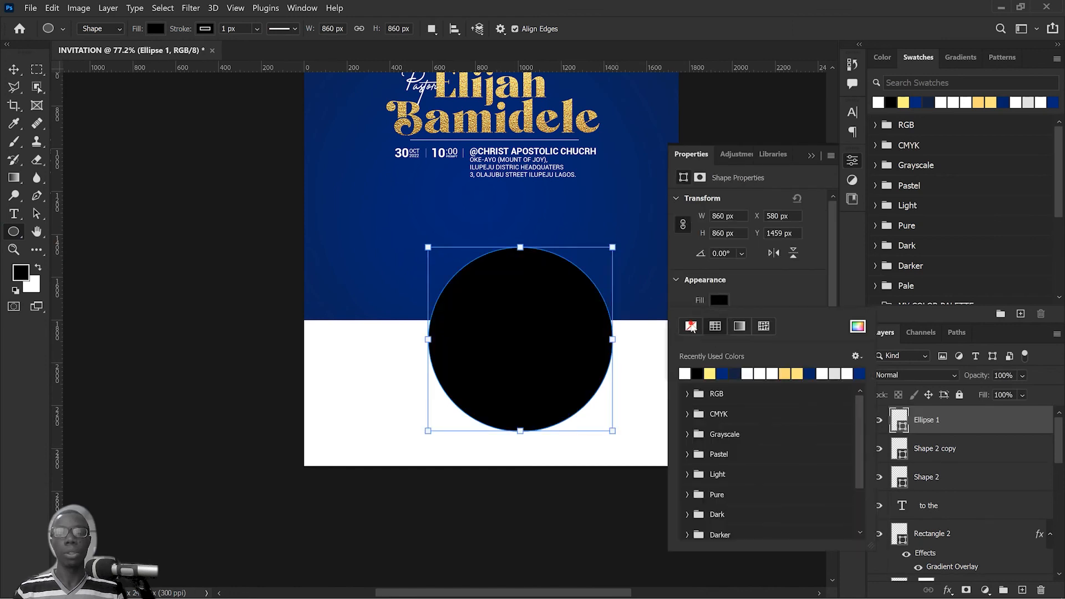
pyautogui.click(684, 373)
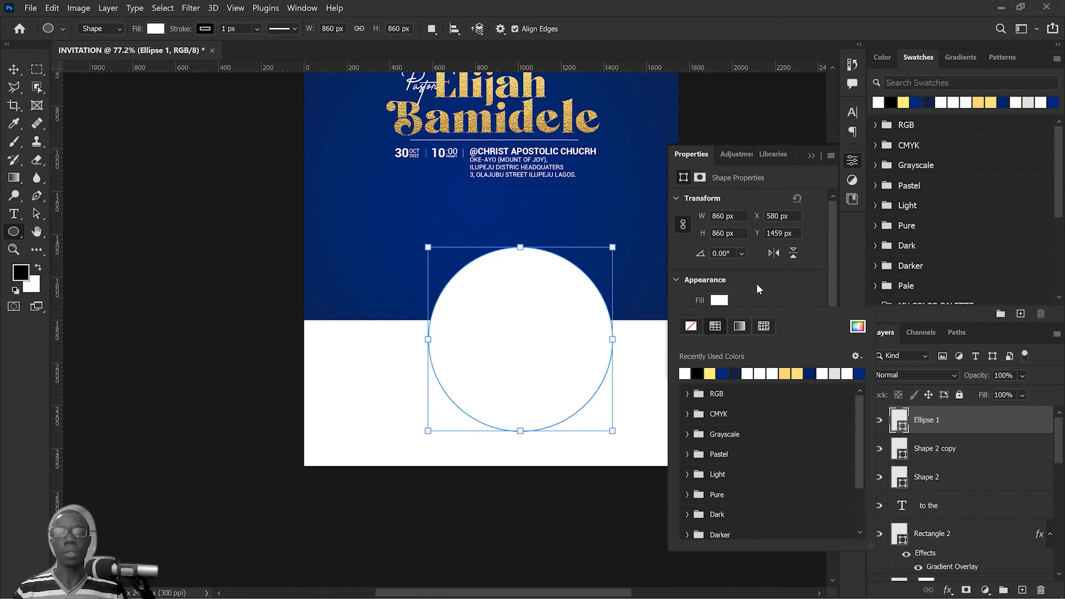
pyautogui.click(719, 300)
pyautogui.click(720, 319)
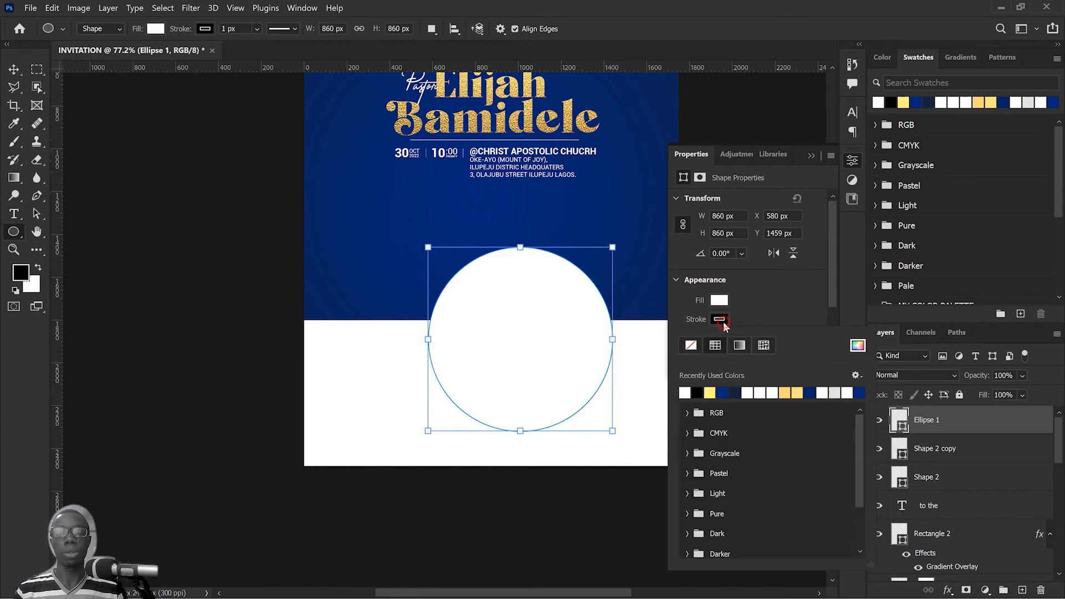
pyautogui.click(691, 351)
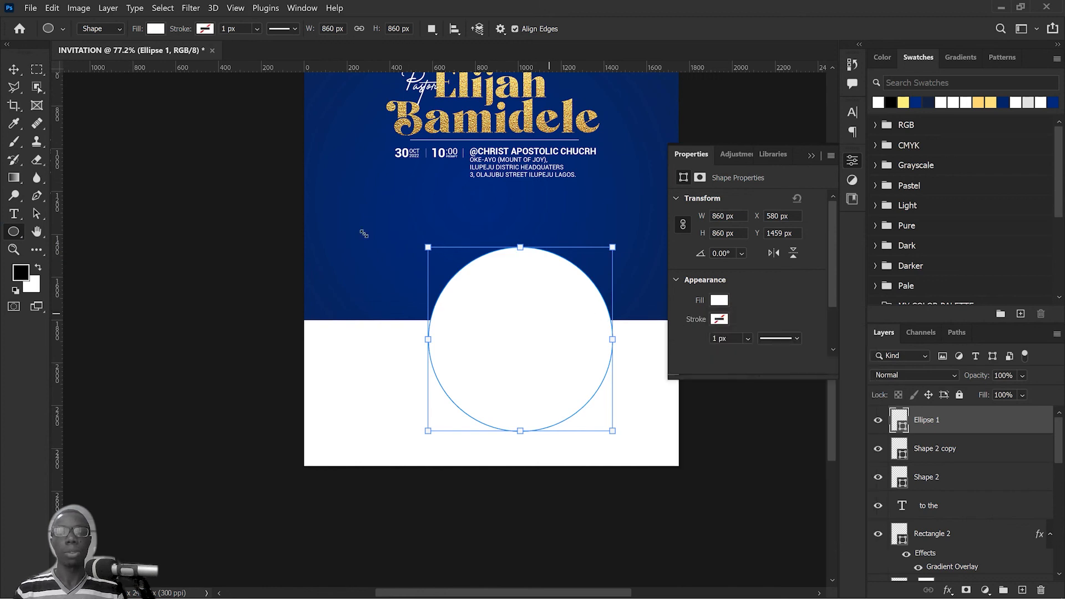
# Step: Centre the circle horizontally on the page, enlarge it to about 961 px and nudge it up to about Y 1269.5 px
pyautogui.click(14, 69)
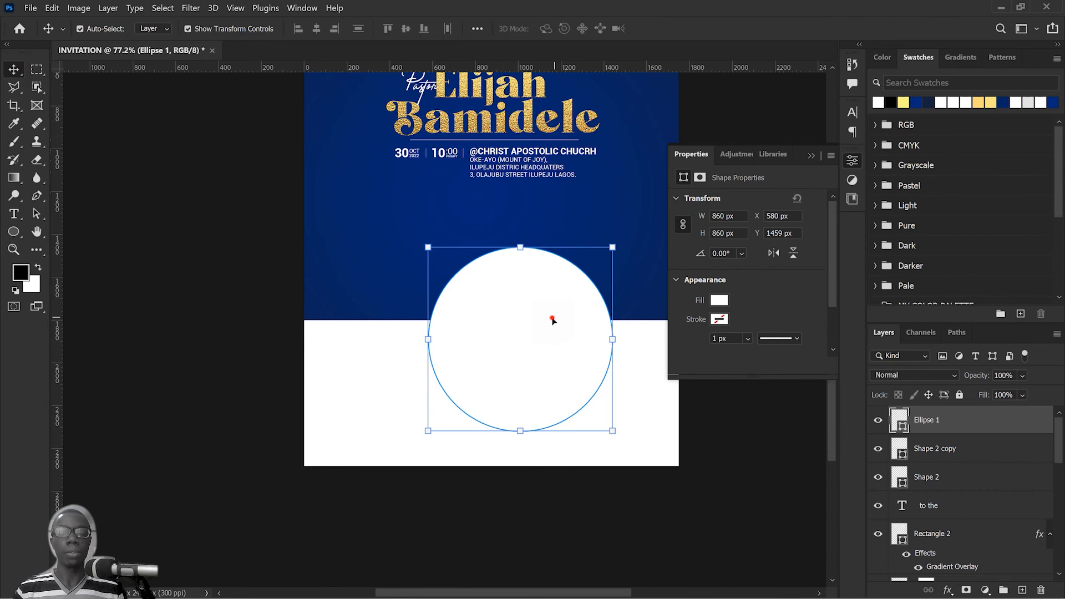
pyautogui.moveTo(552, 321); pyautogui.dragTo(525, 307)
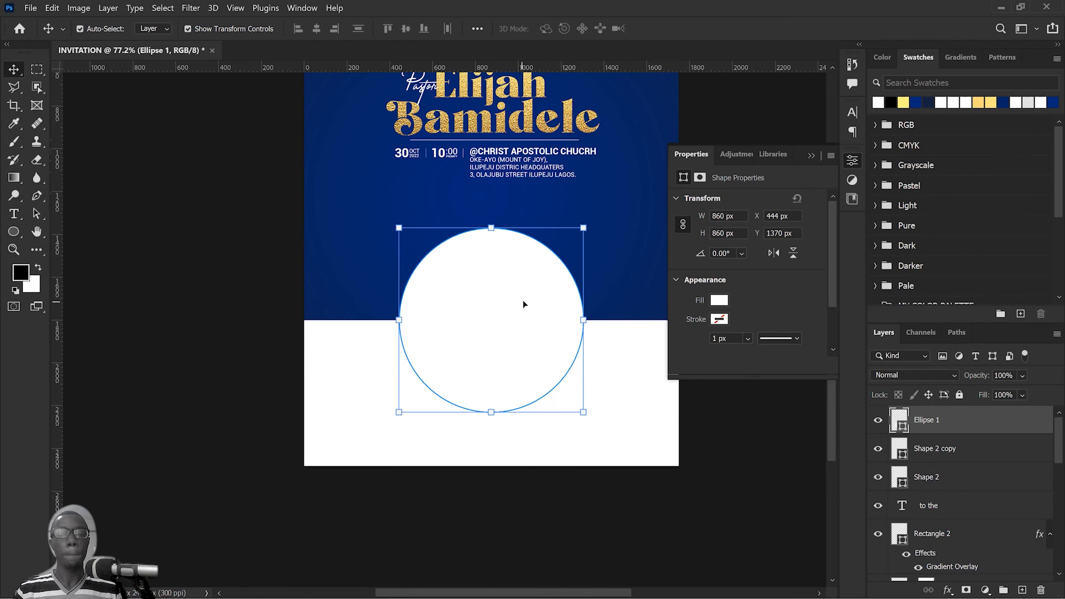
pyautogui.moveTo(583, 228); pyautogui.dragTo(594, 217)
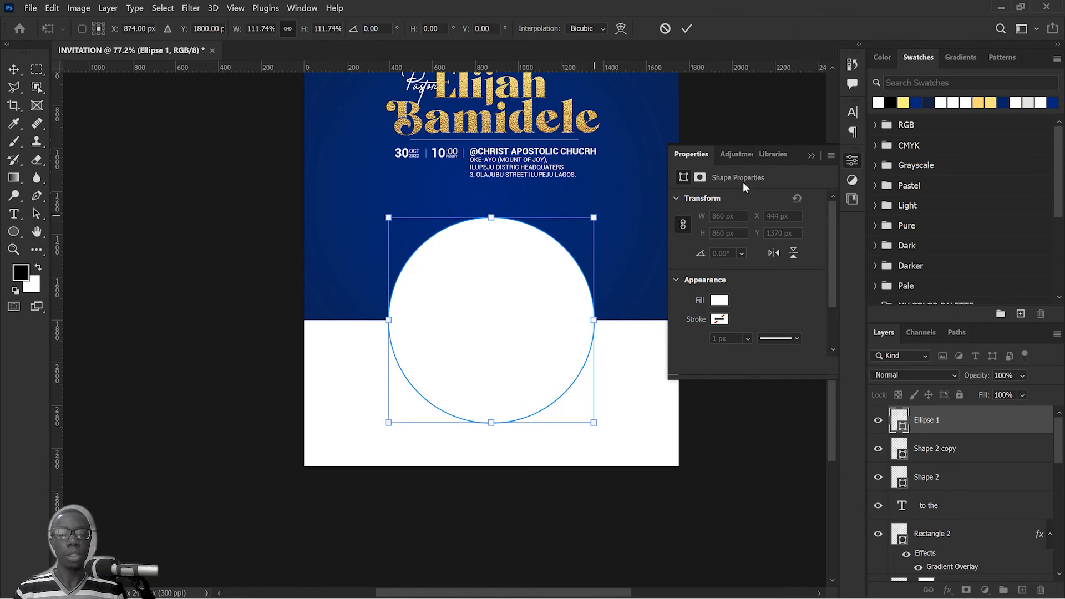
pyautogui.click(692, 24)
pyautogui.hotkey('shift', 'Up')
pyautogui.hotkey('shift', 'Up')
pyautogui.hotkey('shift', 'Up')
pyautogui.hotkey('shift', 'Up')
pyautogui.hotkey('shift', 'Up')
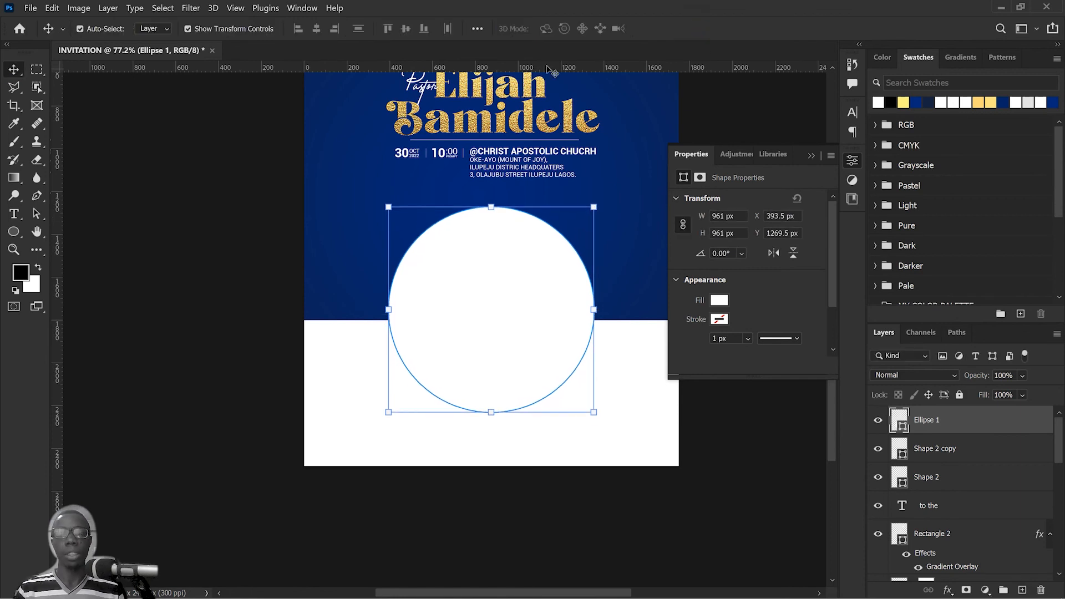
pyautogui.click(646, 390)
# Step: Duplicate the white circle and scale the copy down about its centre to roughly 628 px
pyautogui.click(516, 294)
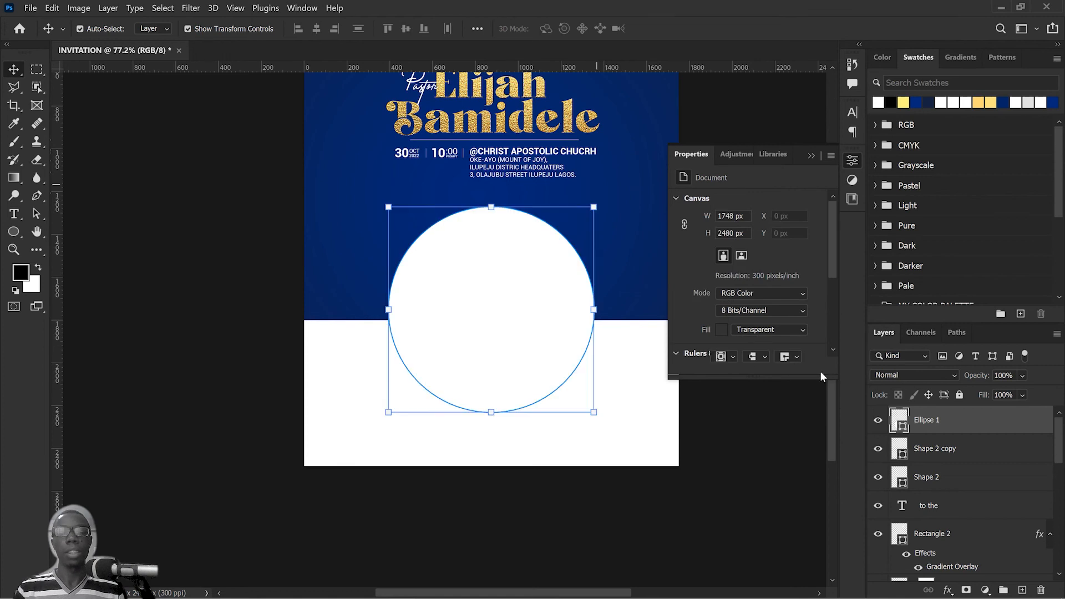
pyautogui.moveTo(975, 423); pyautogui.dragTo(1022, 589)
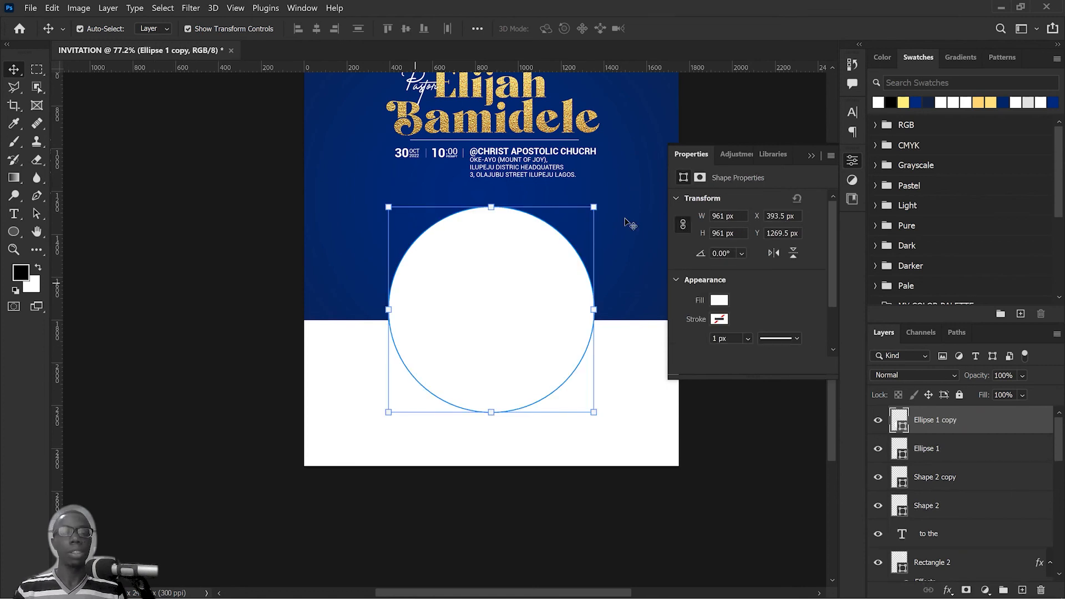
pyautogui.moveTo(598, 204); pyautogui.dragTo(574, 251)
pyautogui.click(687, 28)
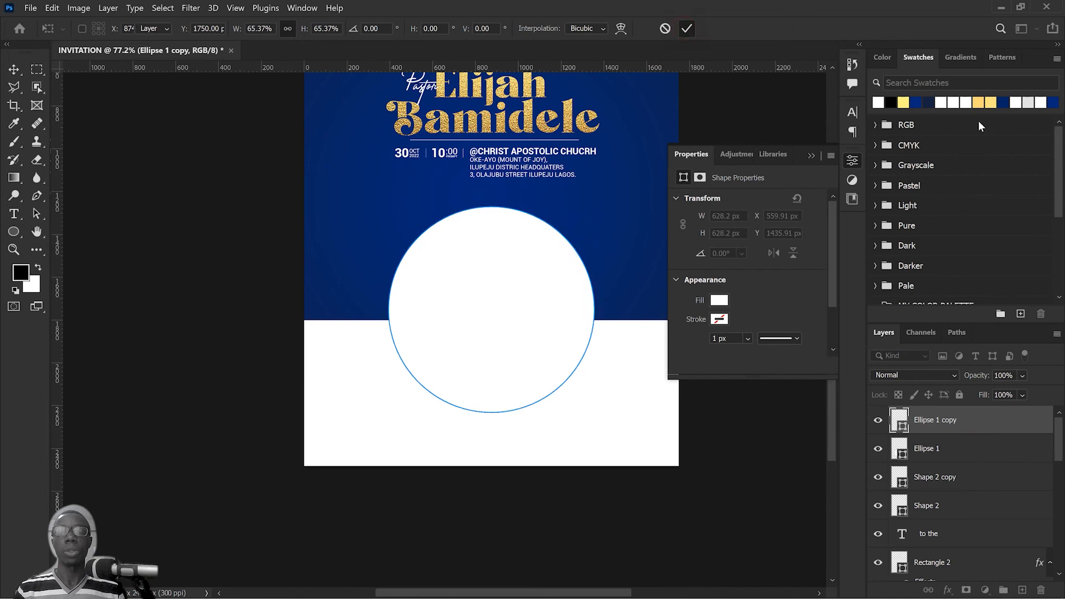
pyautogui.click(606, 423)
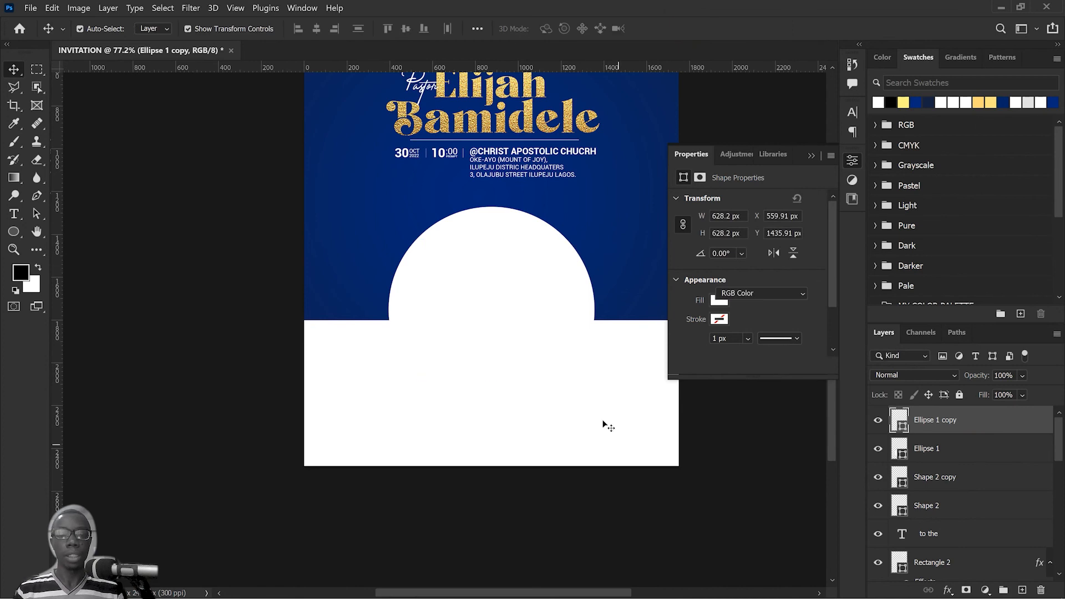
# Step: Place the Golden Background Texture H5 image above the larger circle, clipped to that circle and shifted down to cover it
pyautogui.click(501, 213)
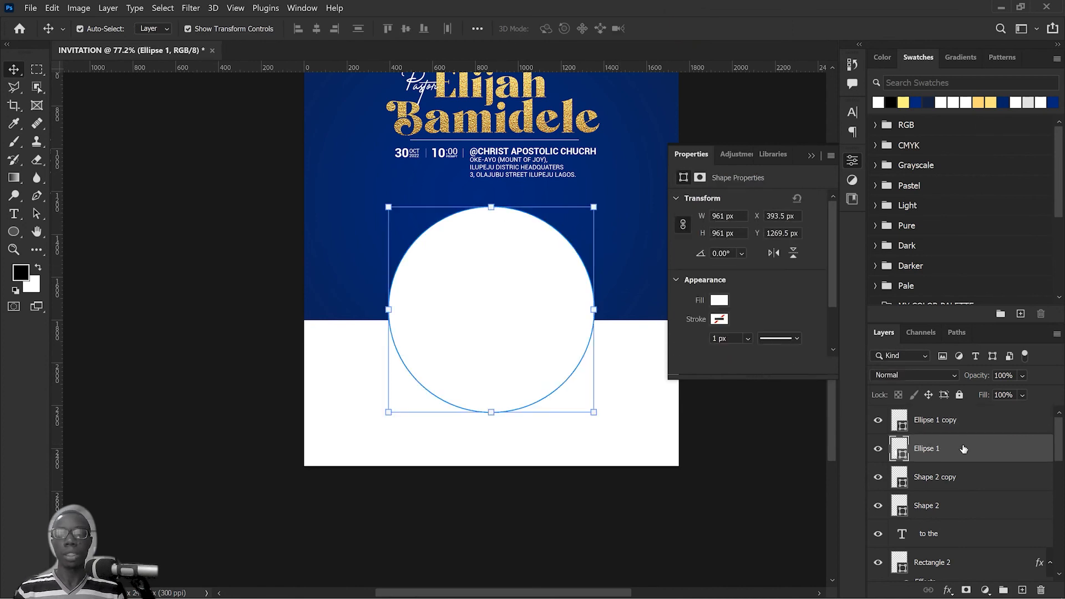
pyautogui.press('super+Tab')
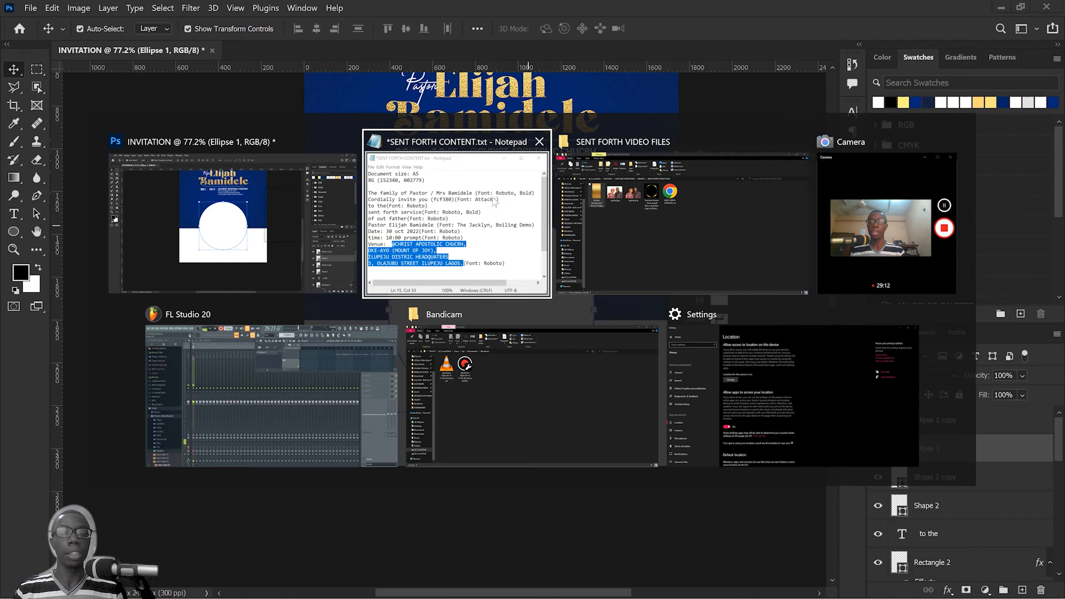
pyautogui.click(647, 221)
pyautogui.moveTo(169, 178); pyautogui.dragTo(506, 335)
pyautogui.hotkey('alt', 'Tab')
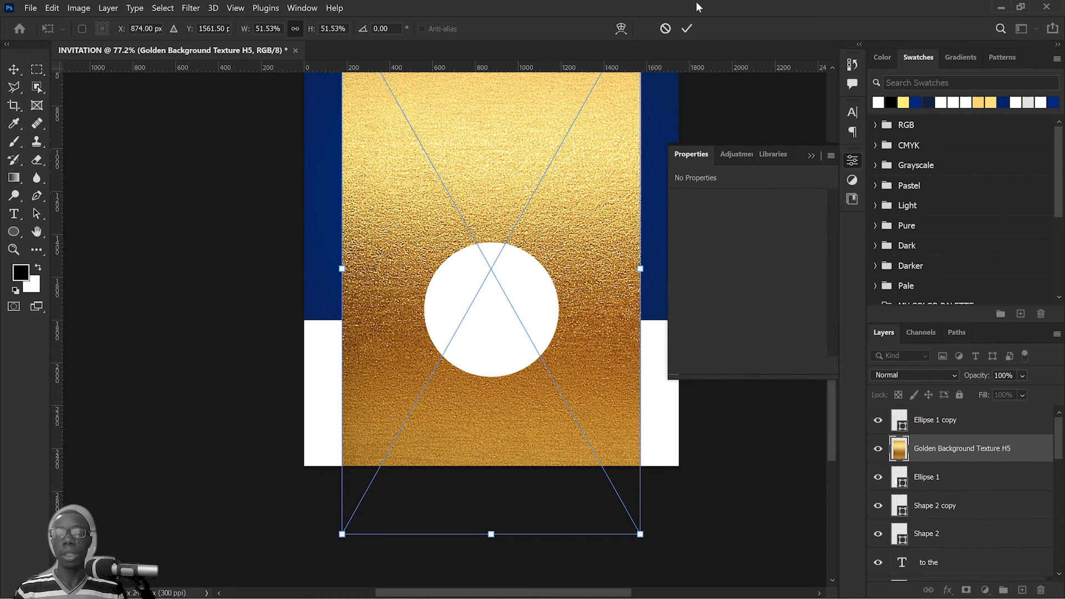
pyautogui.click(687, 28)
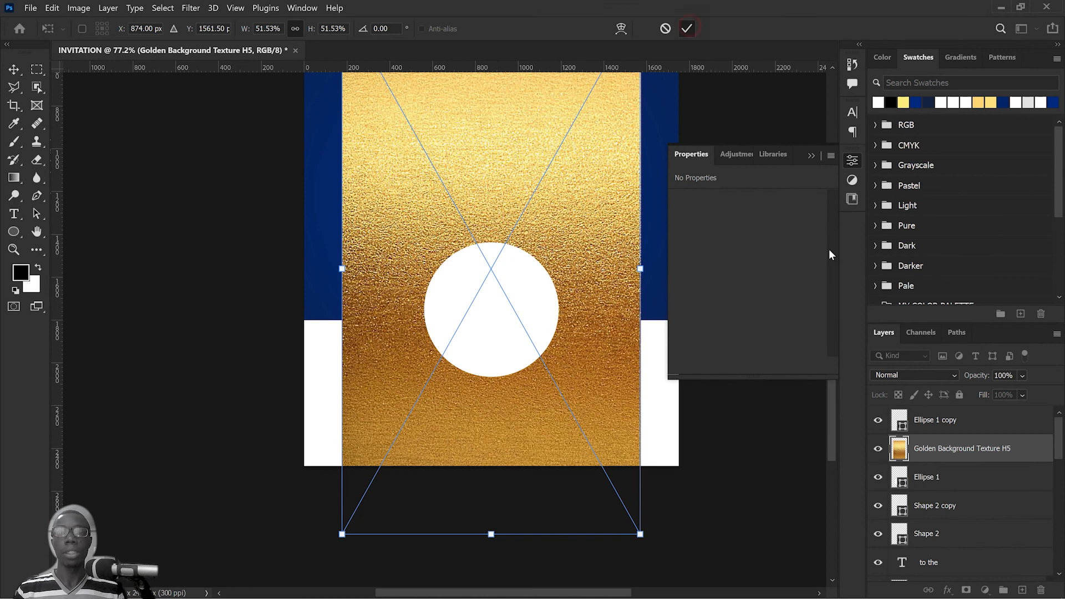
pyautogui.keyDown('alt'); pyautogui.click(904, 462); pyautogui.keyUp('alt')
pyautogui.moveTo(546, 242); pyautogui.dragTo(549, 367)
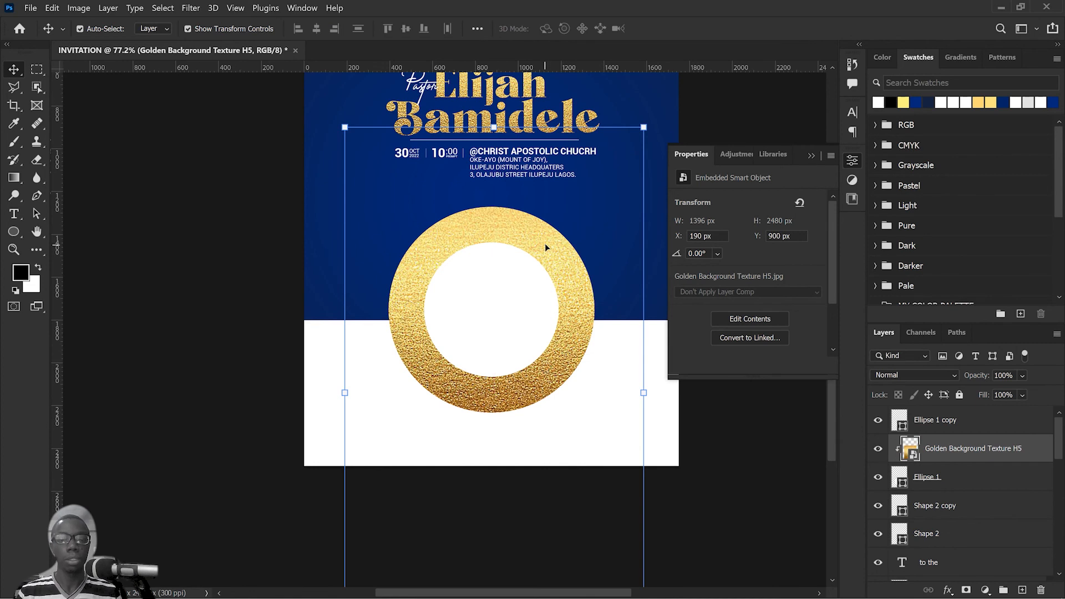
# Step: Add a Drop Shadow effect to the larger circle's layer and reset its settings to default
pyautogui.click(965, 476)
pyautogui.click(948, 590)
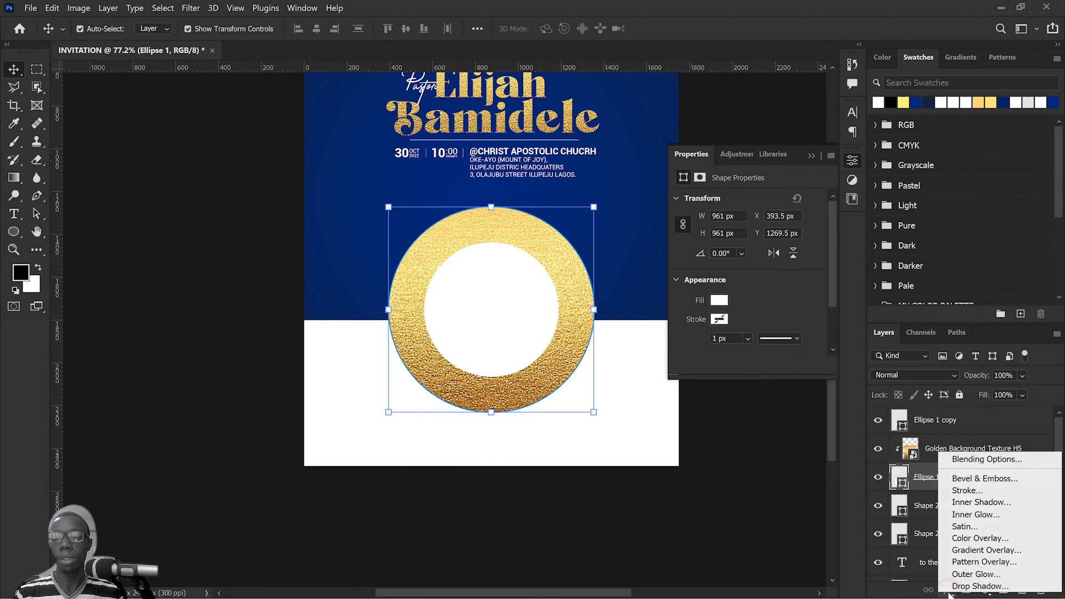
pyautogui.click(953, 587)
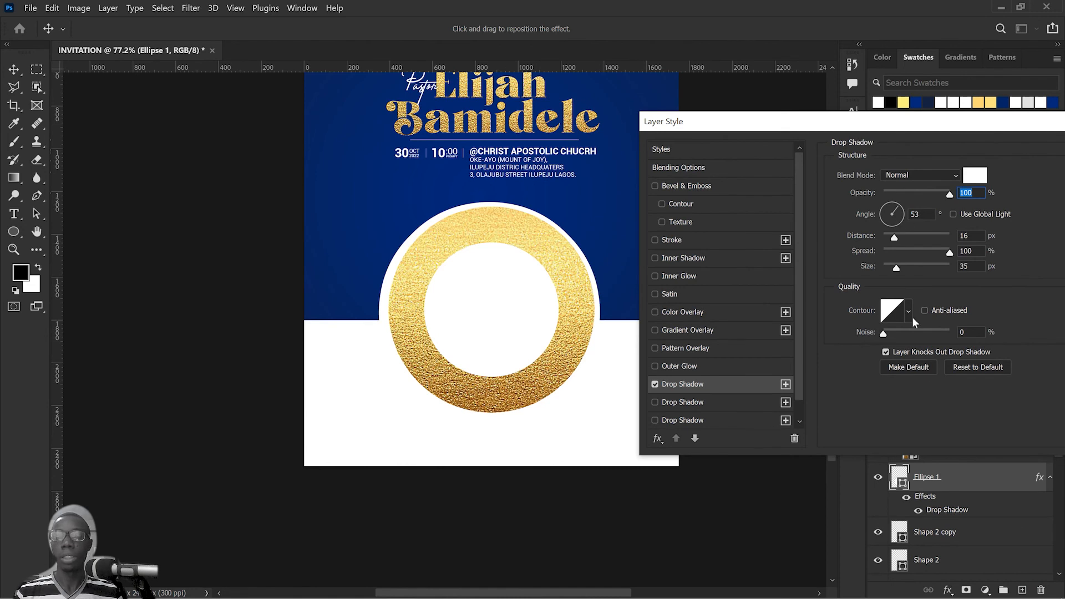
pyautogui.click(978, 367)
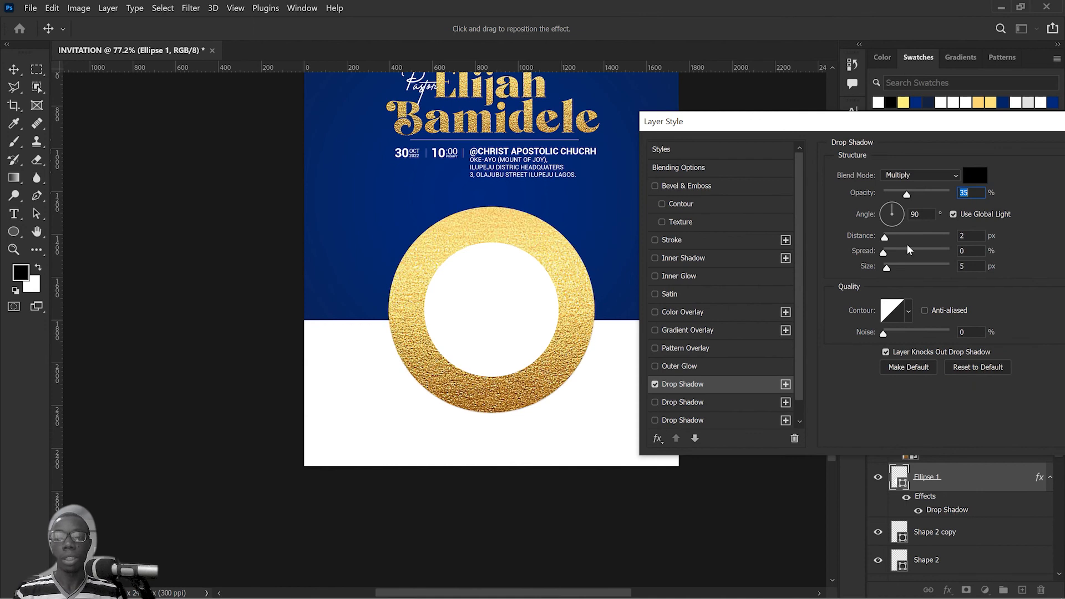
# Step: Set the drop shadow's blend mode to Normal and its colour to white (ffffff)
pyautogui.click(951, 175)
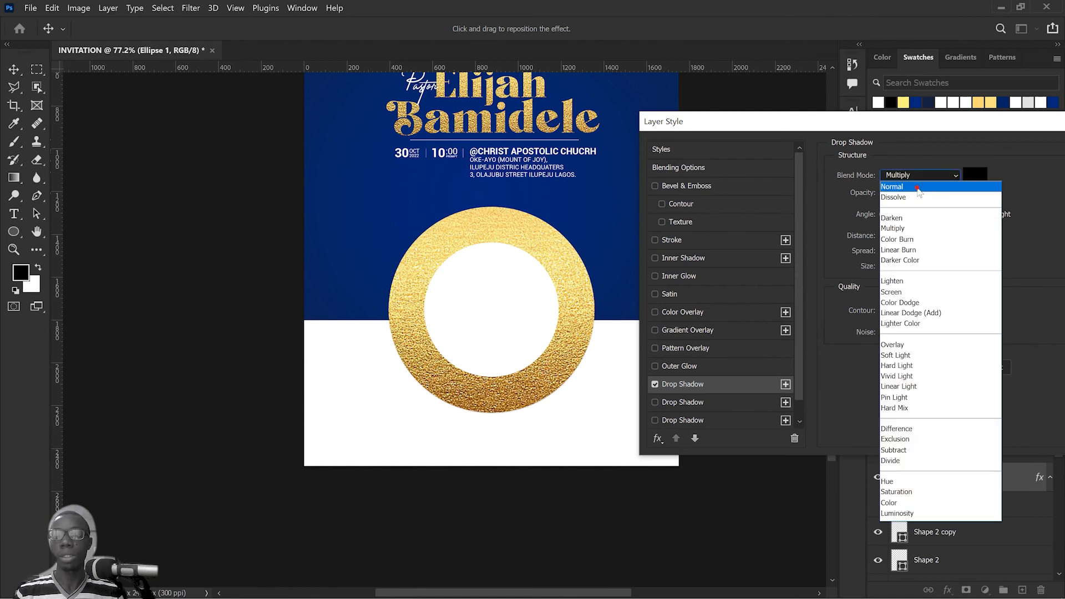
pyautogui.click(904, 181)
pyautogui.click(975, 175)
pyautogui.write('ffffff')
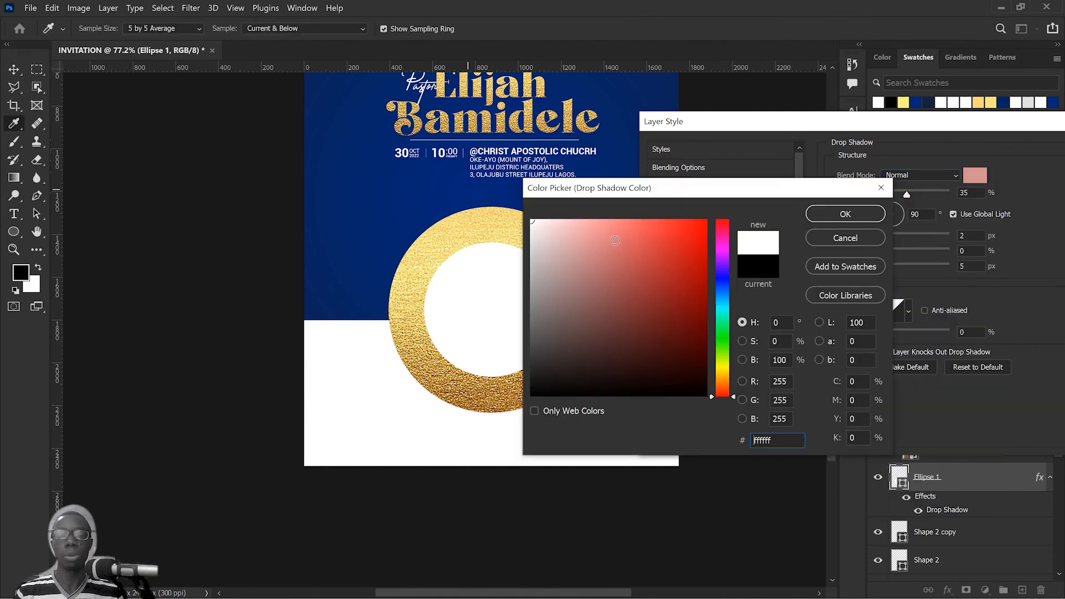
pyautogui.press('Return')
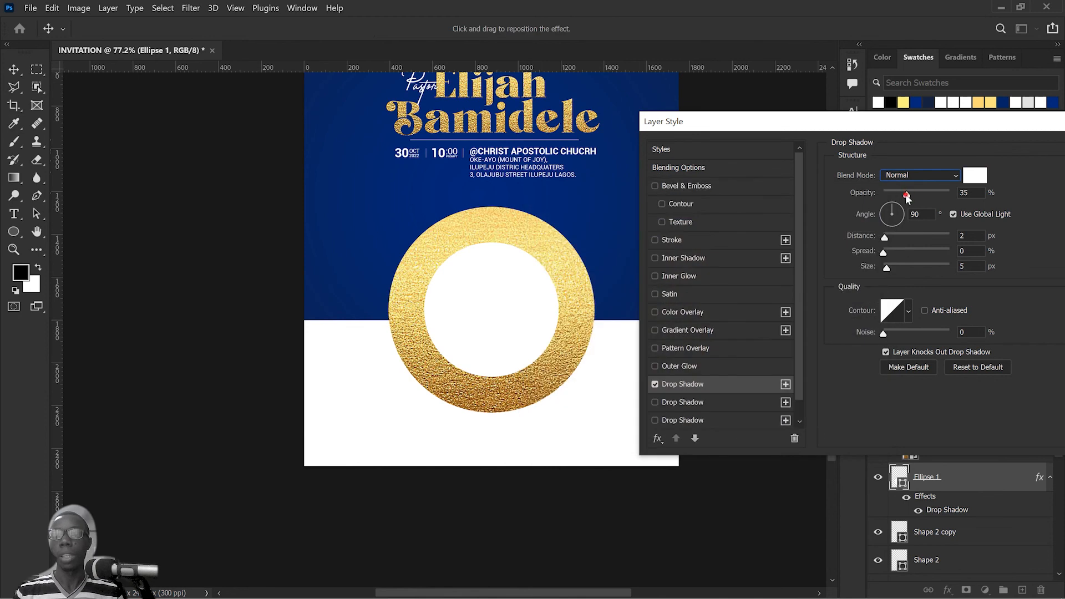
# Step: Set the white drop shadow to 100% opacity, 65° angle, 9 px distance, 100% spread and 29 px size
pyautogui.moveTo(909, 194); pyautogui.dragTo(950, 194)
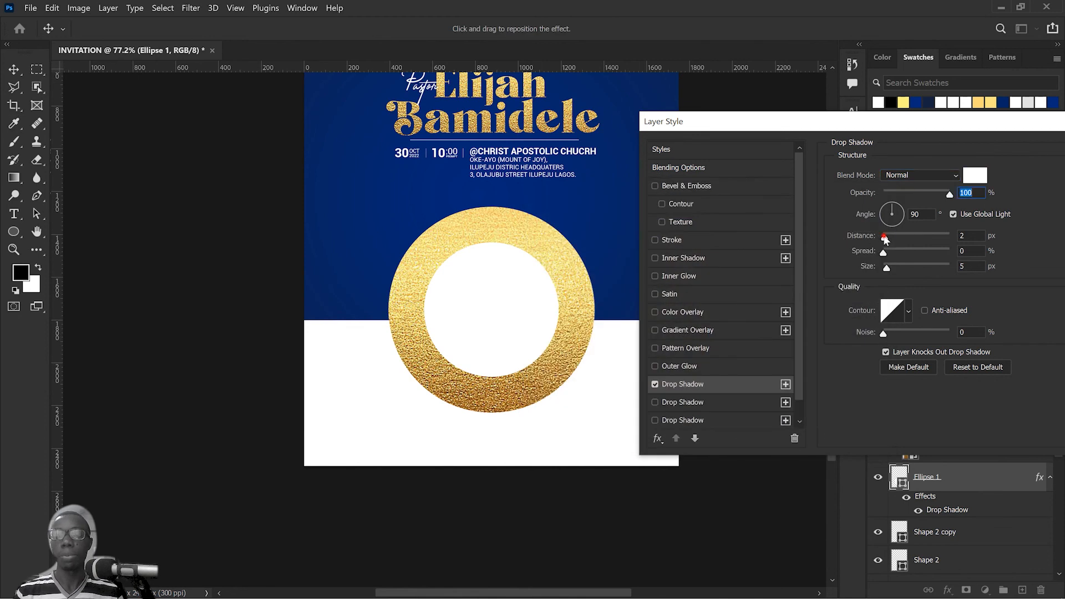
pyautogui.click(890, 237)
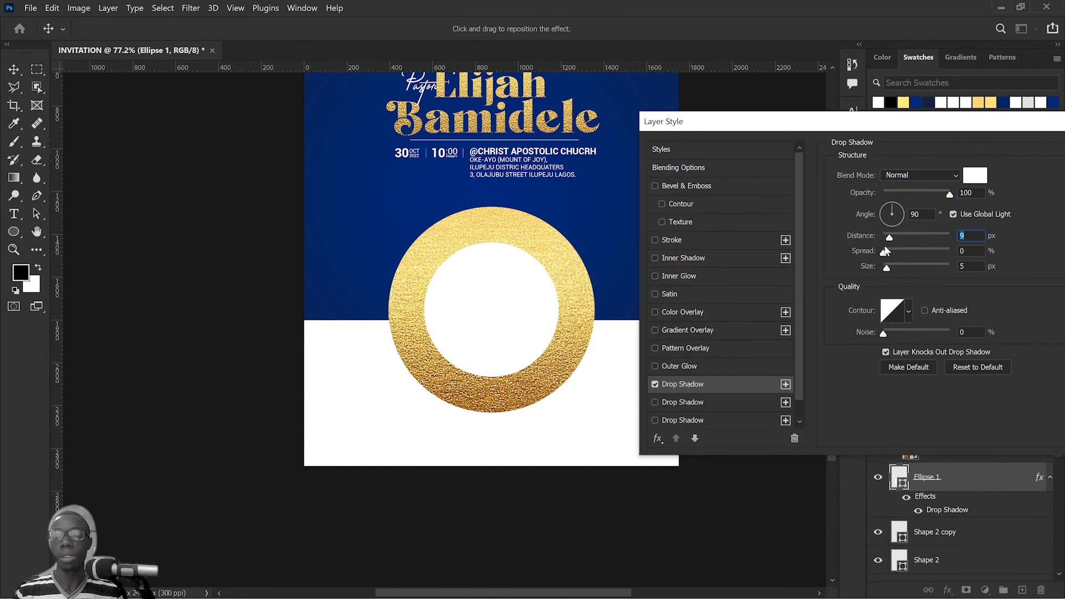
pyautogui.moveTo(960, 130); pyautogui.dragTo(834, 122)
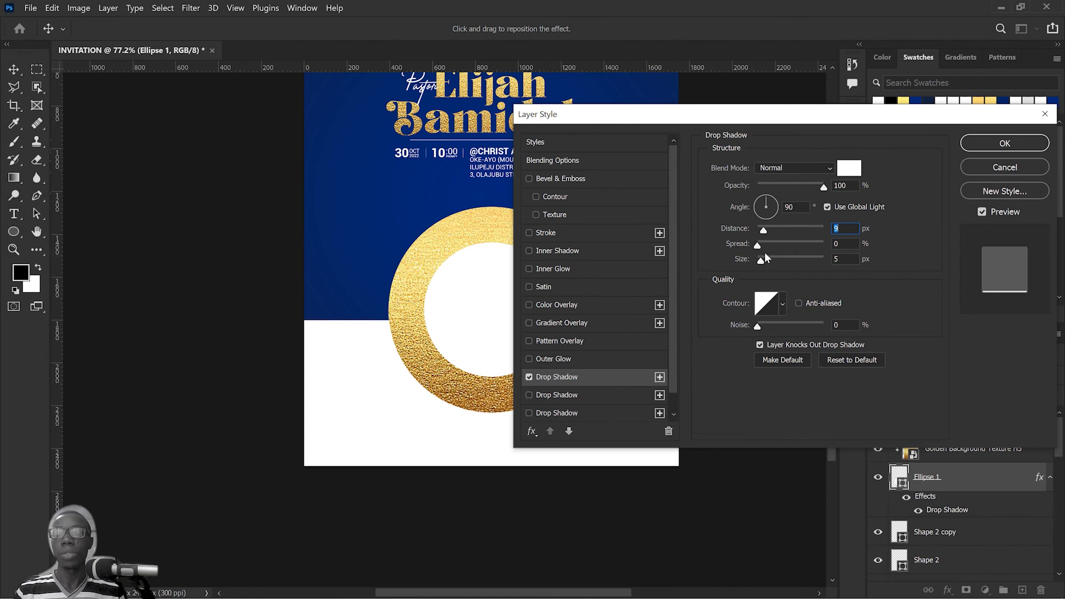
pyautogui.moveTo(760, 245); pyautogui.dragTo(827, 245)
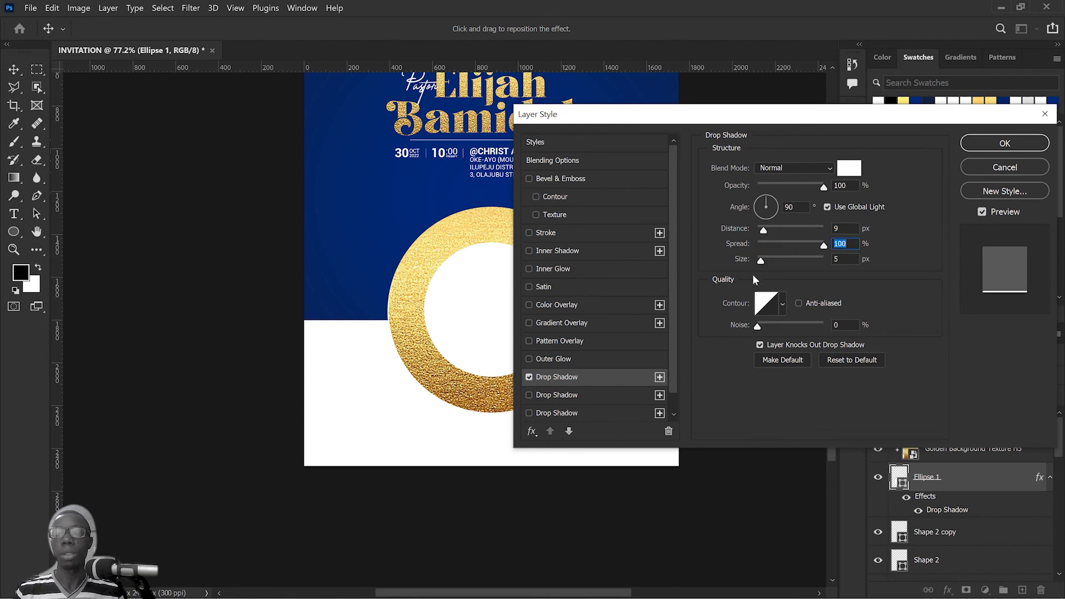
pyautogui.moveTo(761, 262); pyautogui.dragTo(764, 263)
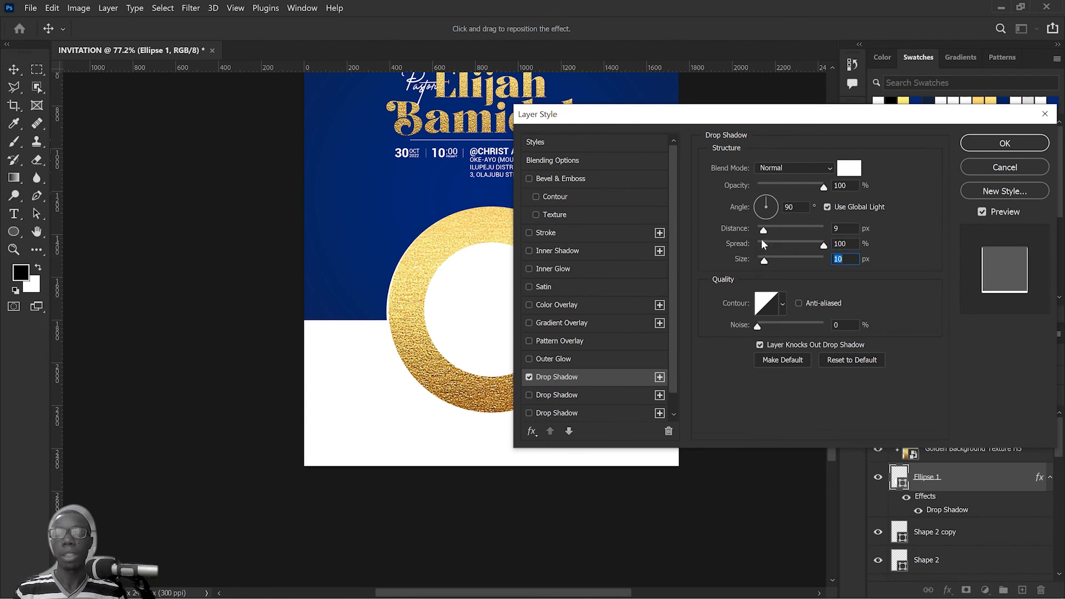
pyautogui.moveTo(764, 202); pyautogui.dragTo(773, 201)
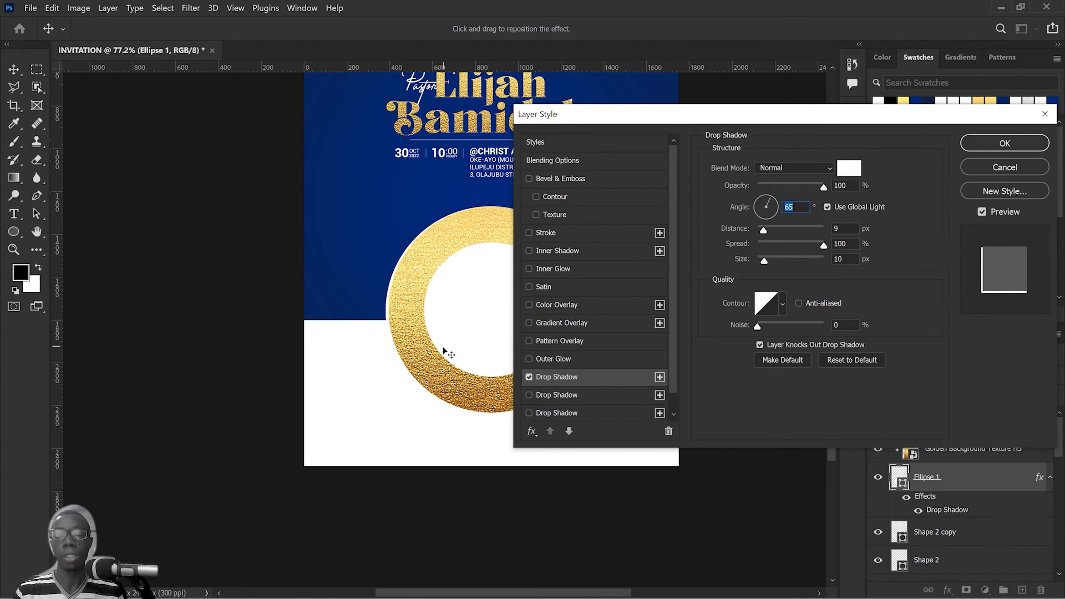
pyautogui.moveTo(765, 263); pyautogui.dragTo(768, 261)
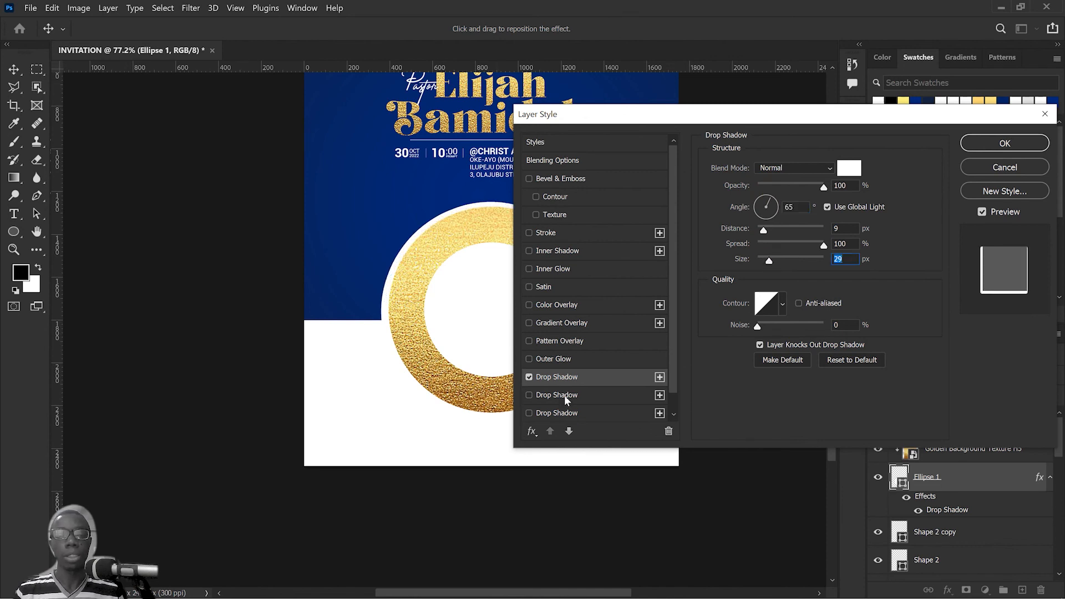
# Step: Delete the leftover extra Drop Shadow entries from the larger circle's layer style, keeping only the white one
pyautogui.click(658, 414)
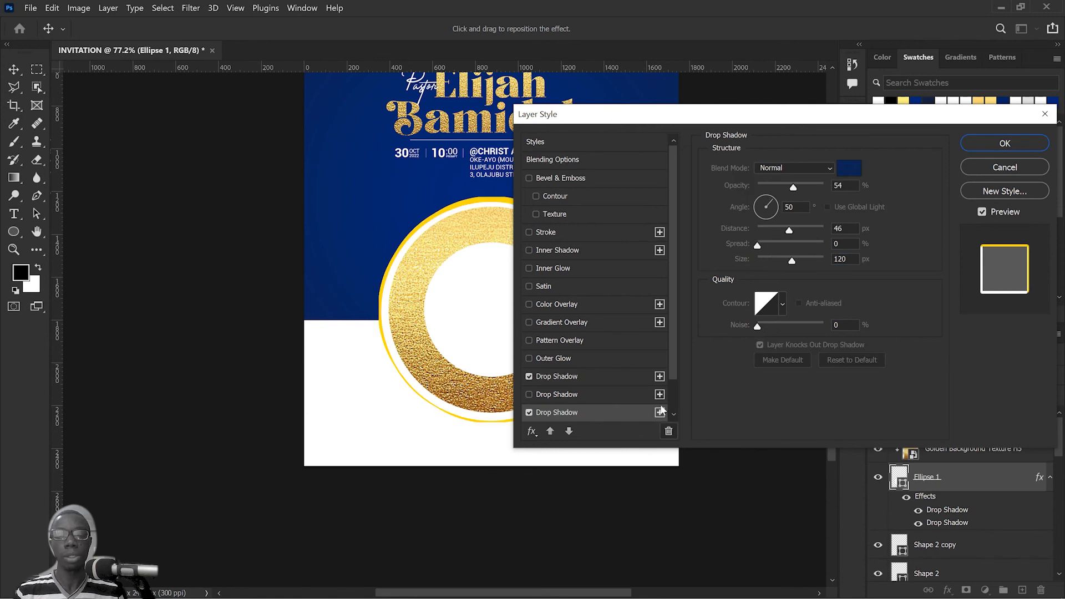
pyautogui.click(667, 431)
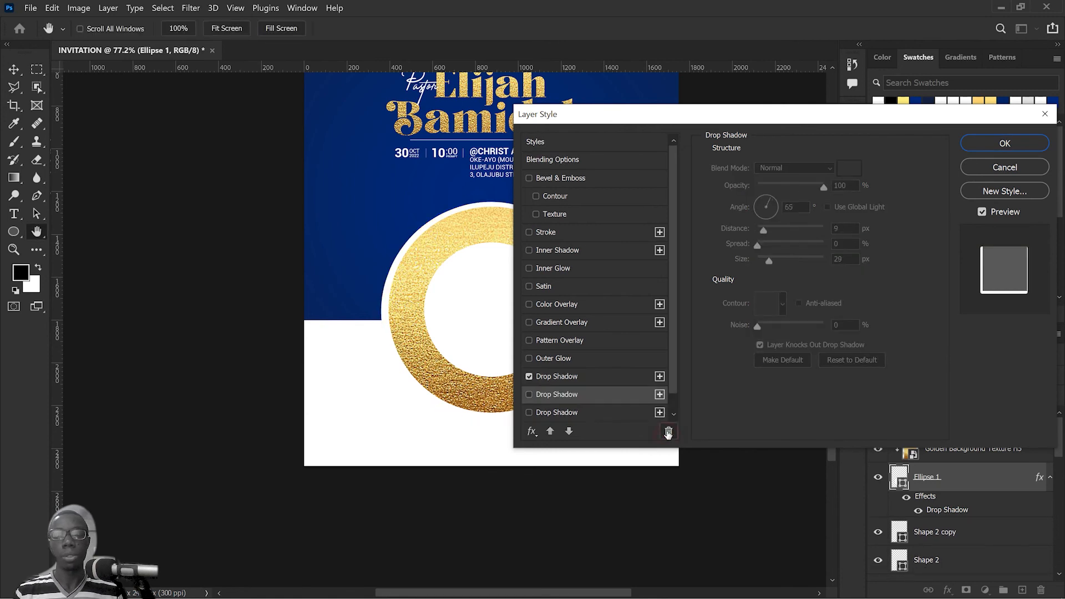
pyautogui.click(658, 396)
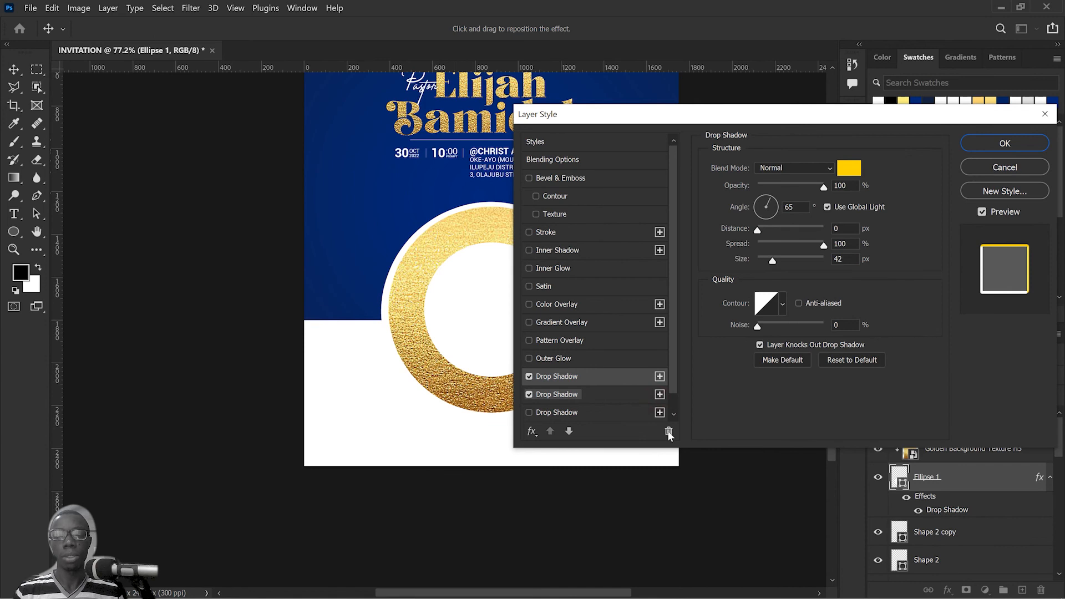
pyautogui.click(667, 434)
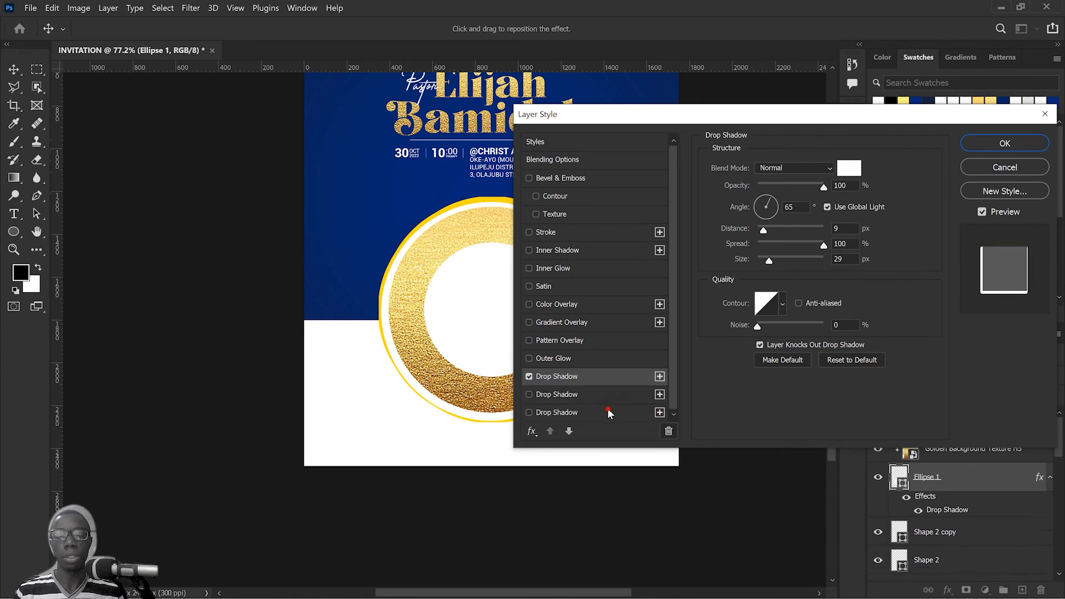
pyautogui.click(608, 411)
pyautogui.click(669, 431)
pyautogui.click(602, 399)
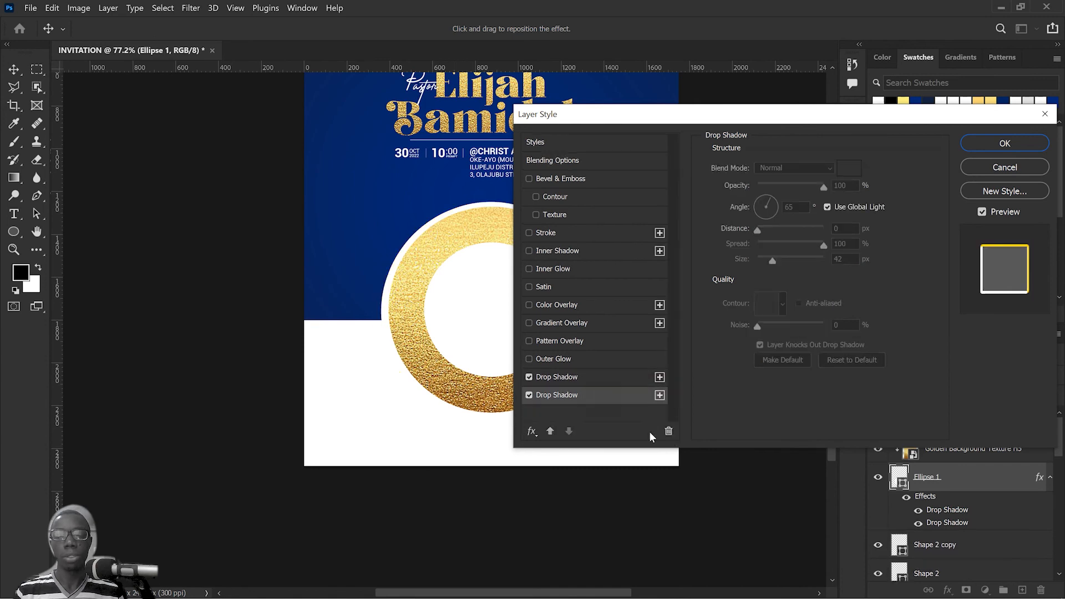
pyautogui.click(668, 433)
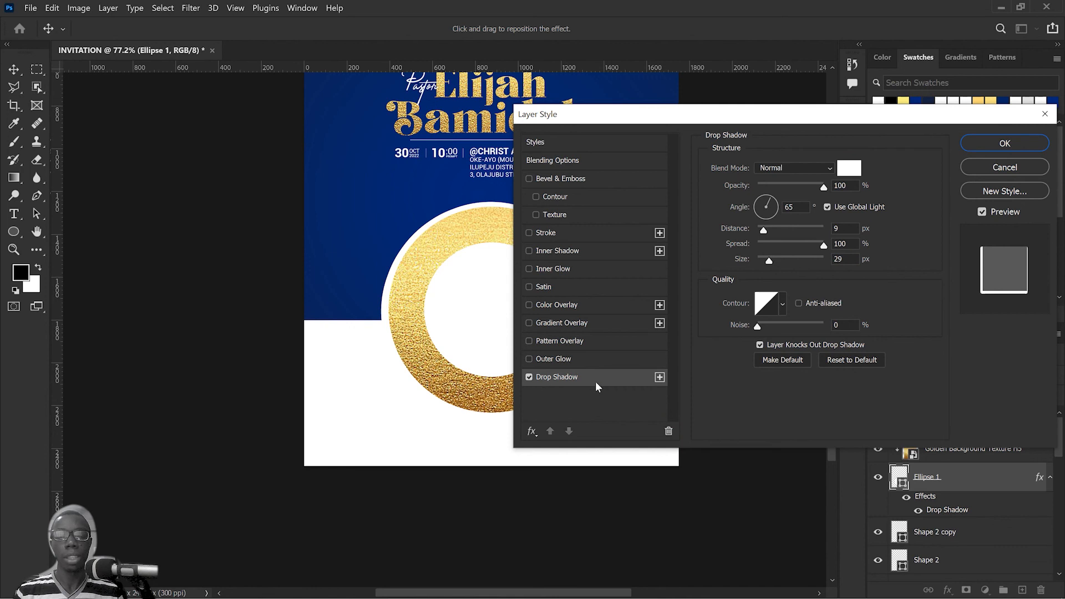
# Step: Add a second Drop Shadow beneath the white one and colour it dark navy (021234), based on the sampled background blue
pyautogui.click(660, 378)
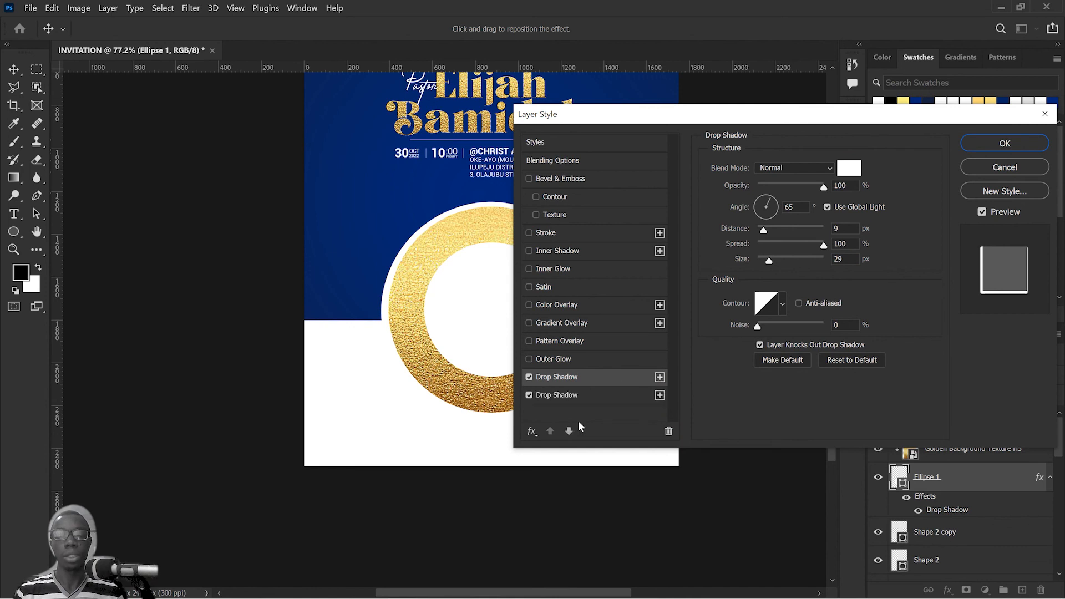
pyautogui.click(591, 397)
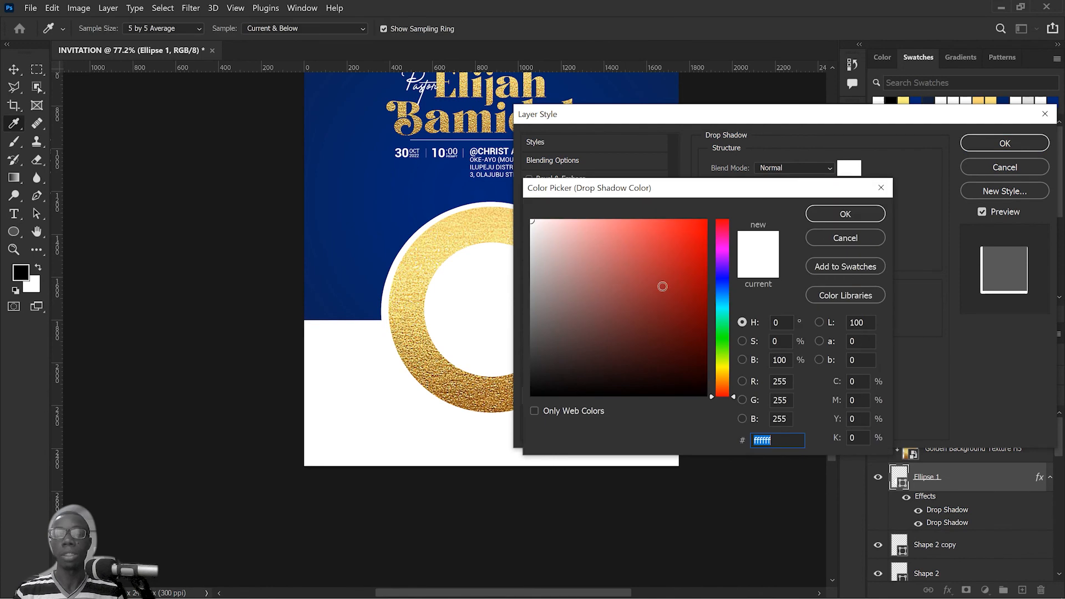
pyautogui.moveTo(601, 306); pyautogui.dragTo(522, 381)
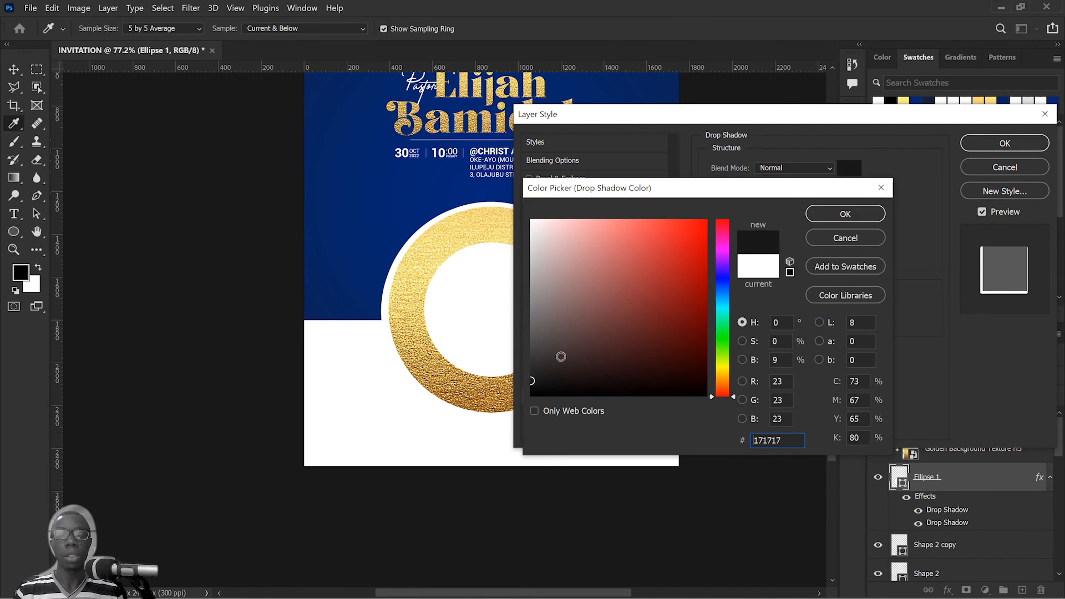
pyautogui.click(313, 311)
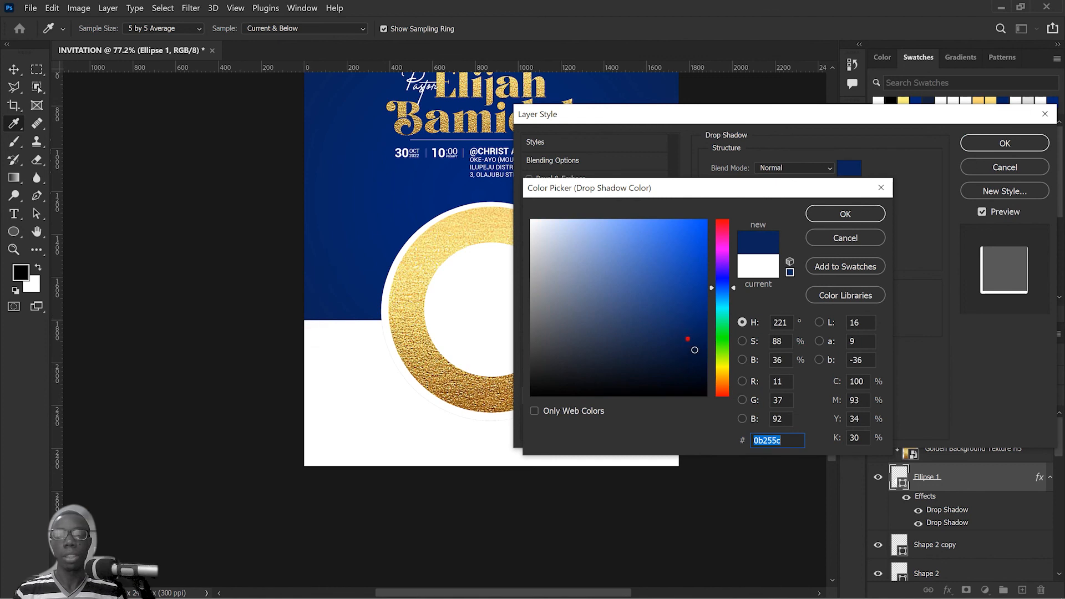
pyautogui.moveTo(695, 350); pyautogui.dragTo(700, 361)
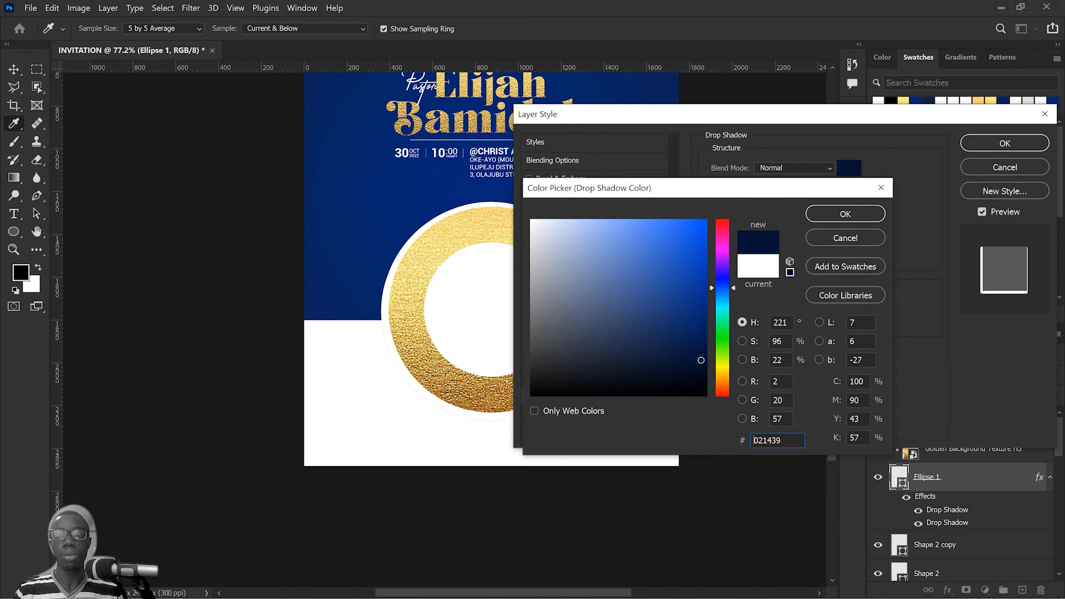
pyautogui.click(860, 215)
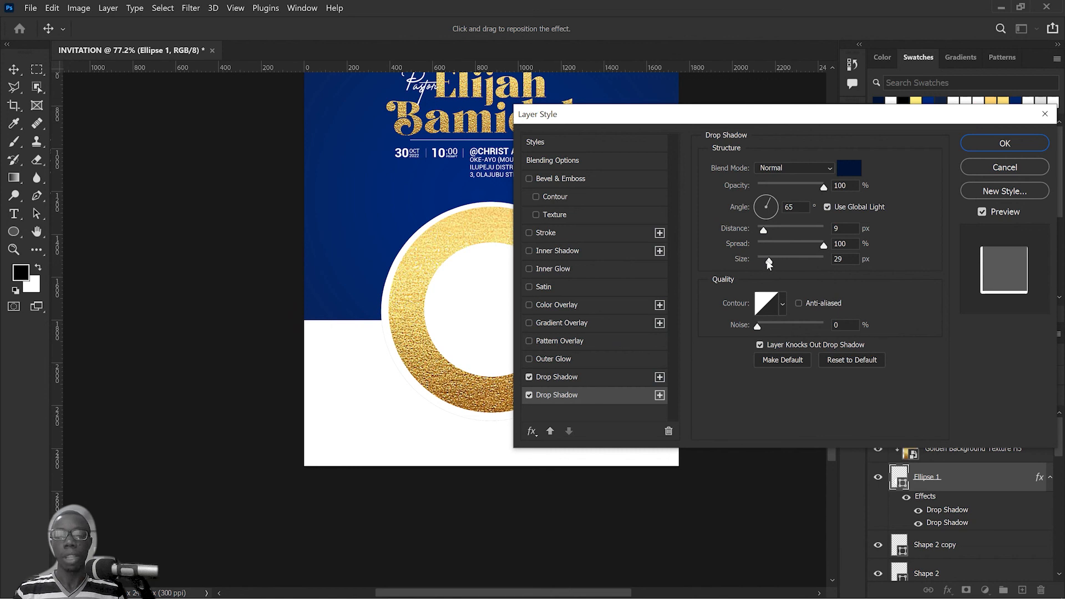
# Step: Set the navy shadow to 65% opacity, 28 px distance, 0% spread and 114 px size, and apply the layer style
pyautogui.moveTo(771, 258); pyautogui.dragTo(486, 343)
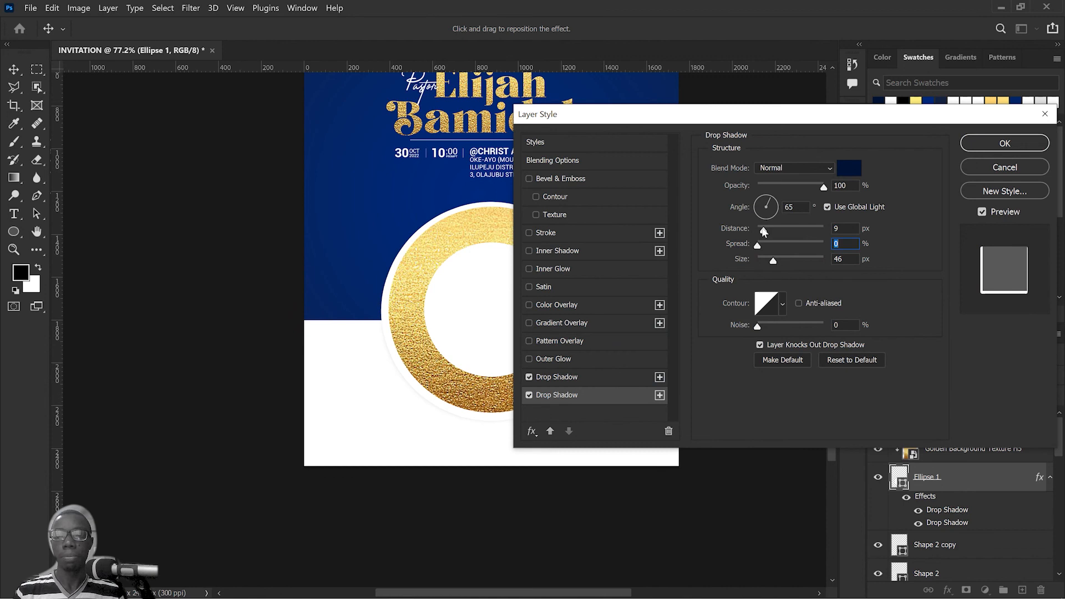
pyautogui.moveTo(764, 230); pyautogui.dragTo(777, 230)
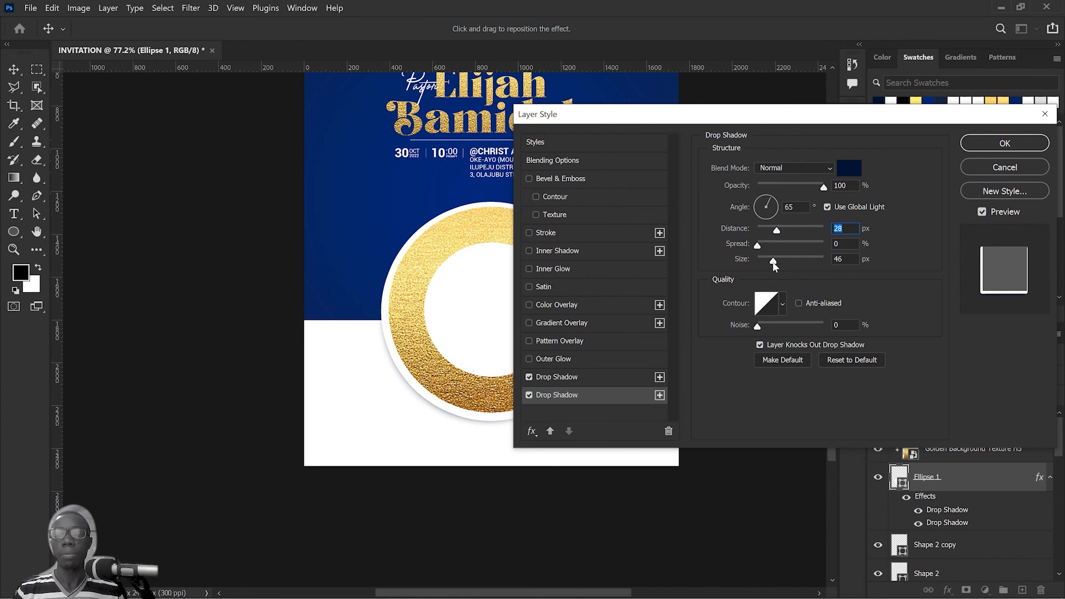
pyautogui.moveTo(777, 262); pyautogui.dragTo(791, 262)
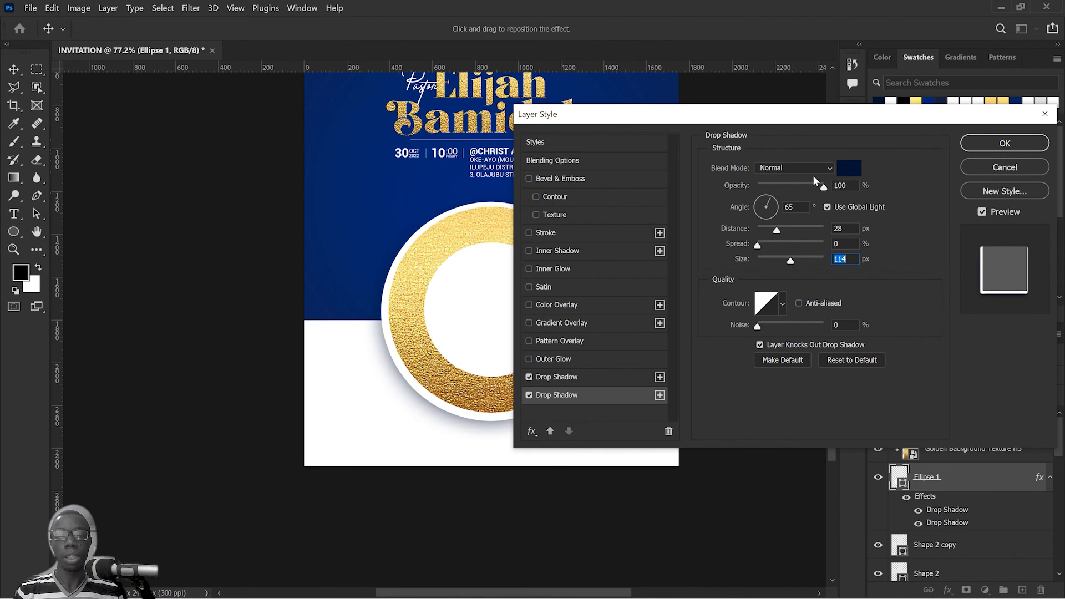
pyautogui.moveTo(824, 190); pyautogui.dragTo(800, 194)
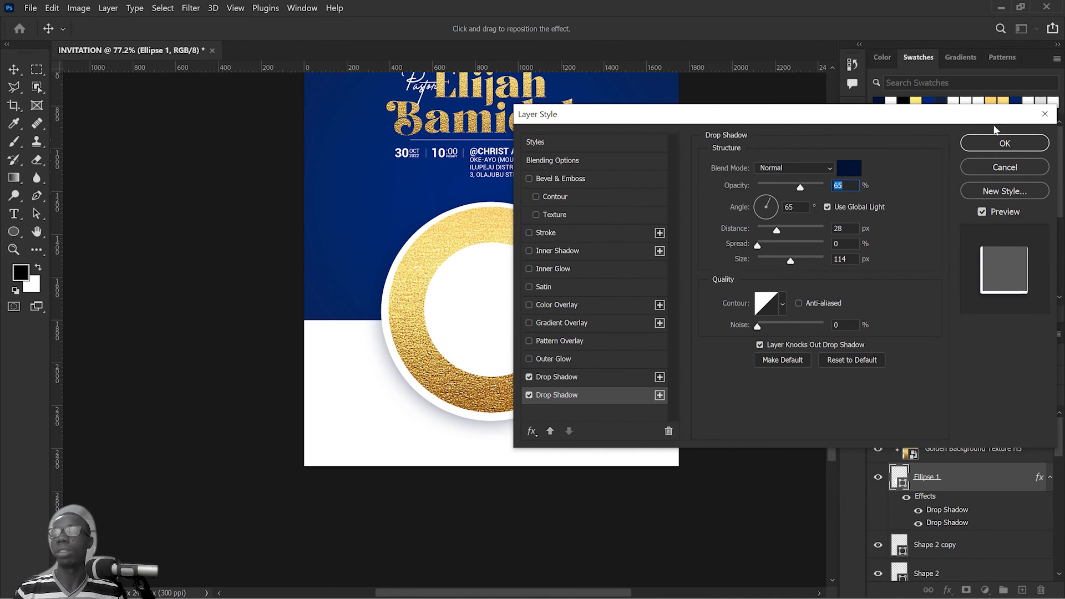
pyautogui.click(1003, 144)
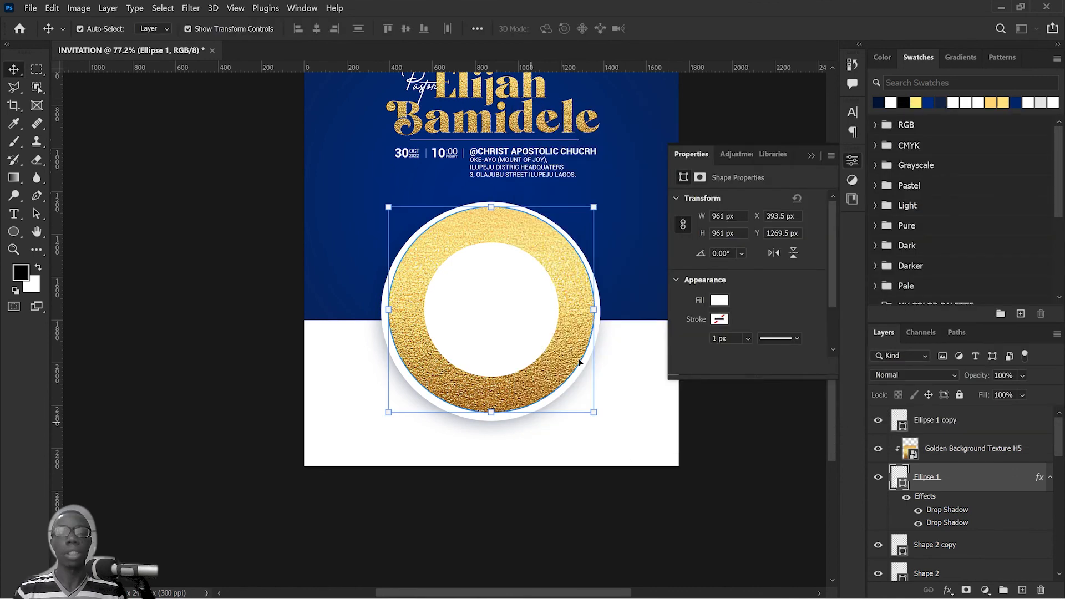
# Step: Select the layers of the gold circular frame together, nudge them slightly upward and deselect them
pyautogui.click(661, 399)
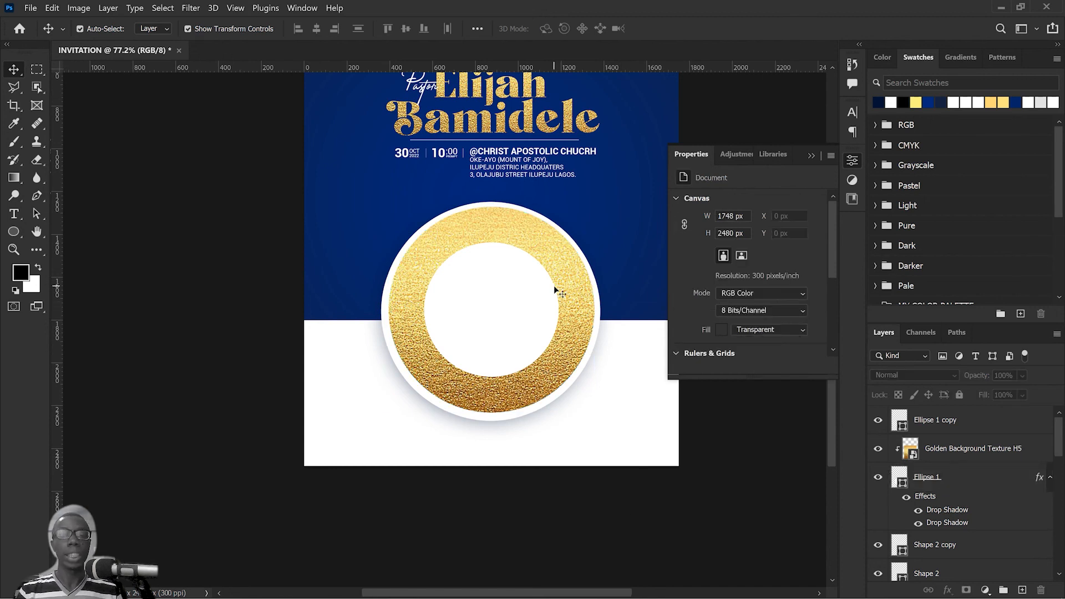
pyautogui.scroll(-3, 554, 287)
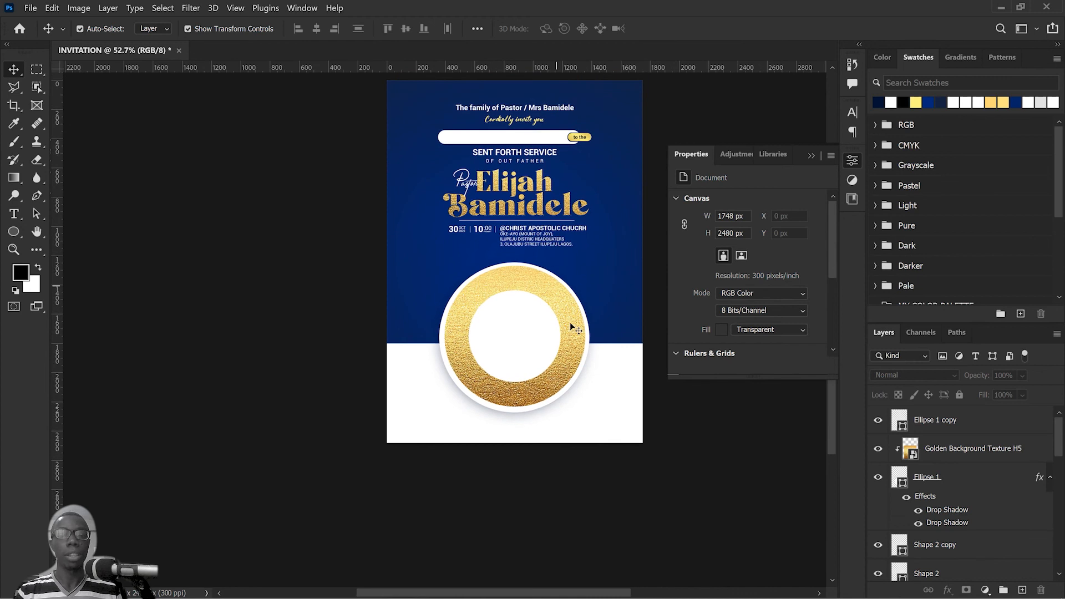
pyautogui.moveTo(689, 432); pyautogui.dragTo(515, 320)
pyautogui.click(700, 415)
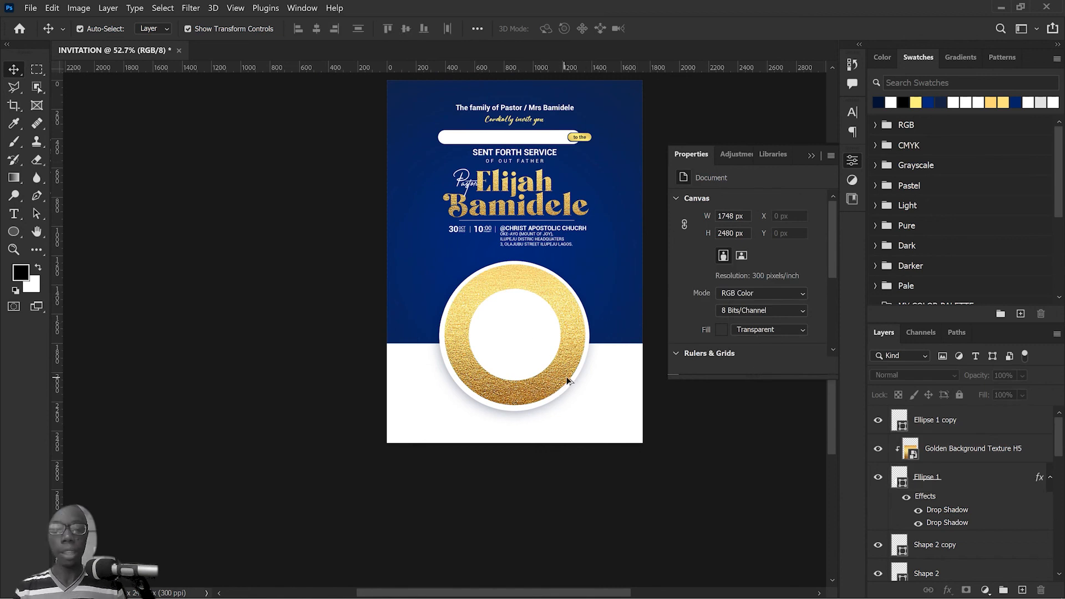
# Step: Place mjykty.png from the SENT FORTH VIDEO FILES folder, scale it to 18.51% and move it down over the circular frame
pyautogui.hotkey('alt', 'Tab')
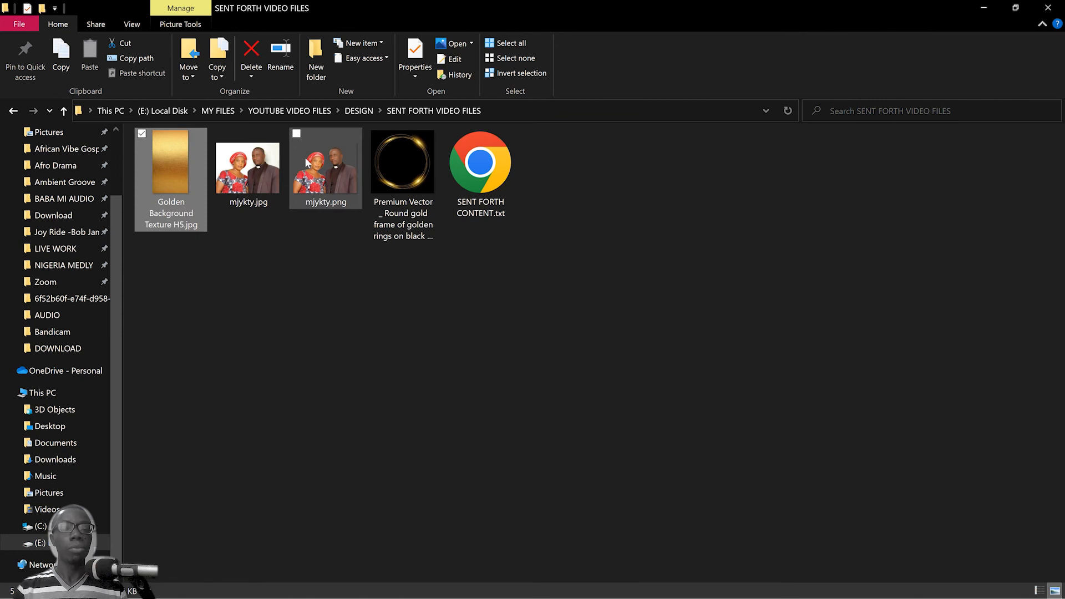
pyautogui.moveTo(305, 159); pyautogui.dragTo(505, 296)
pyautogui.hotkey('alt', 'Tab')
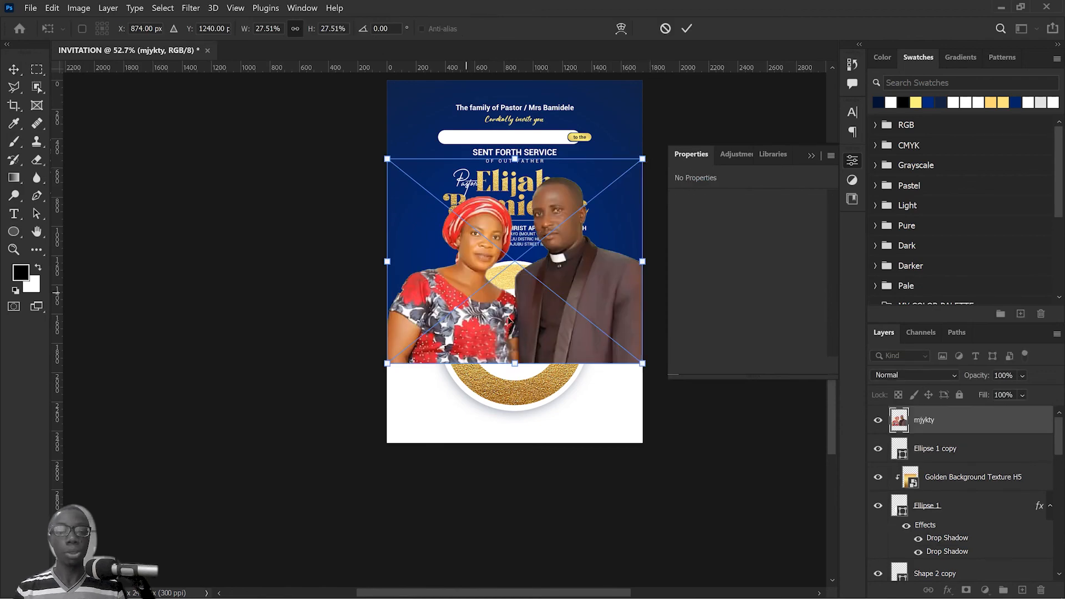
pyautogui.moveTo(644, 161); pyautogui.dragTo(614, 208)
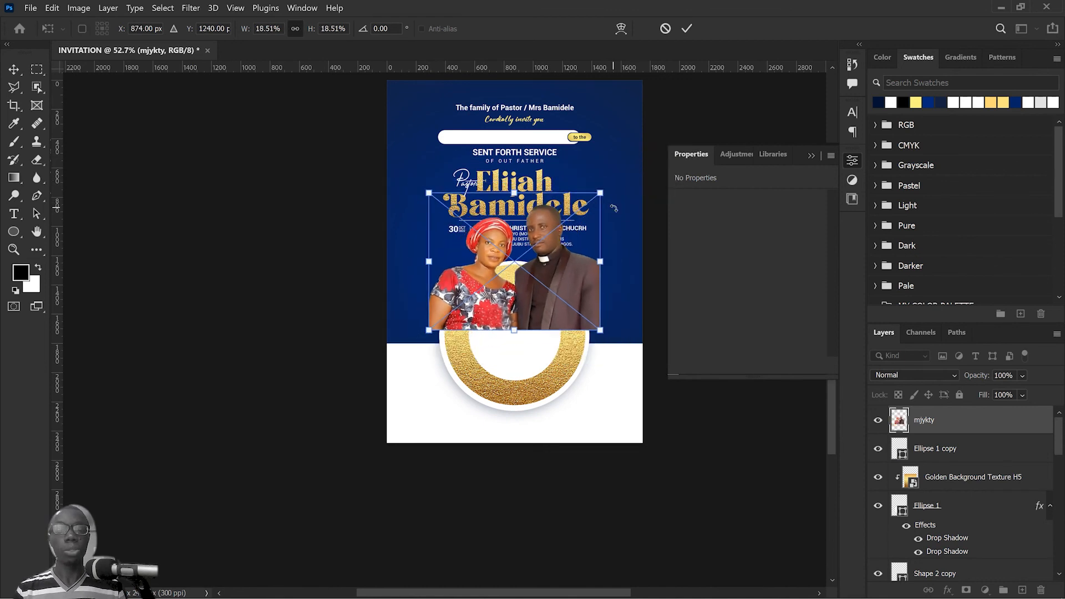
pyautogui.click(687, 28)
pyautogui.moveTo(558, 293); pyautogui.dragTo(559, 373)
# Step: Collapse the floating Properties panel beside the placed photo of the couple
pyautogui.scroll(3, 558, 368)
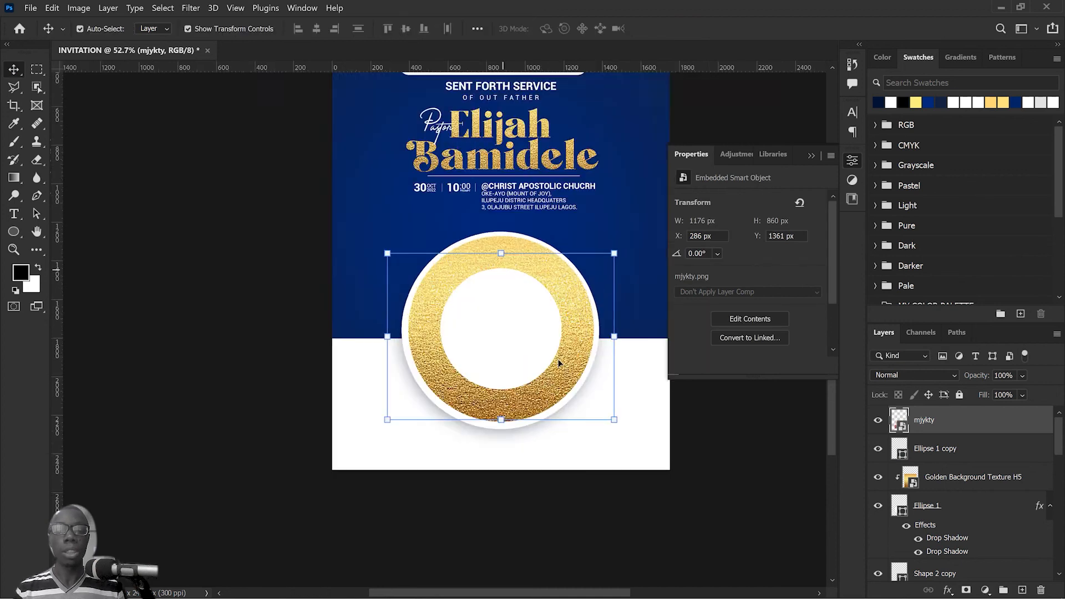
pyautogui.scroll(-2, 557, 302)
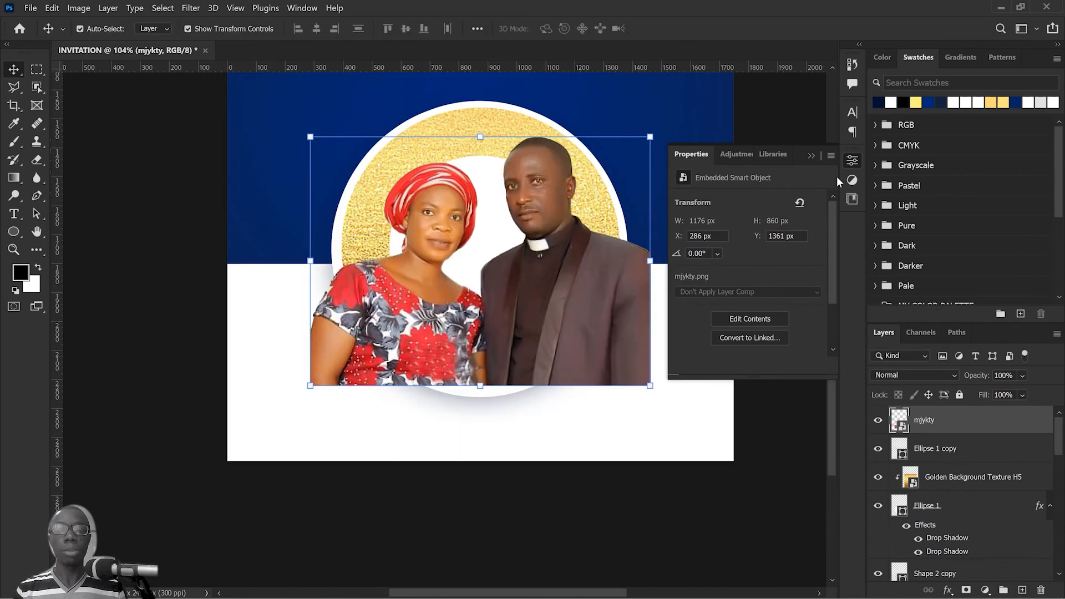
pyautogui.click(811, 156)
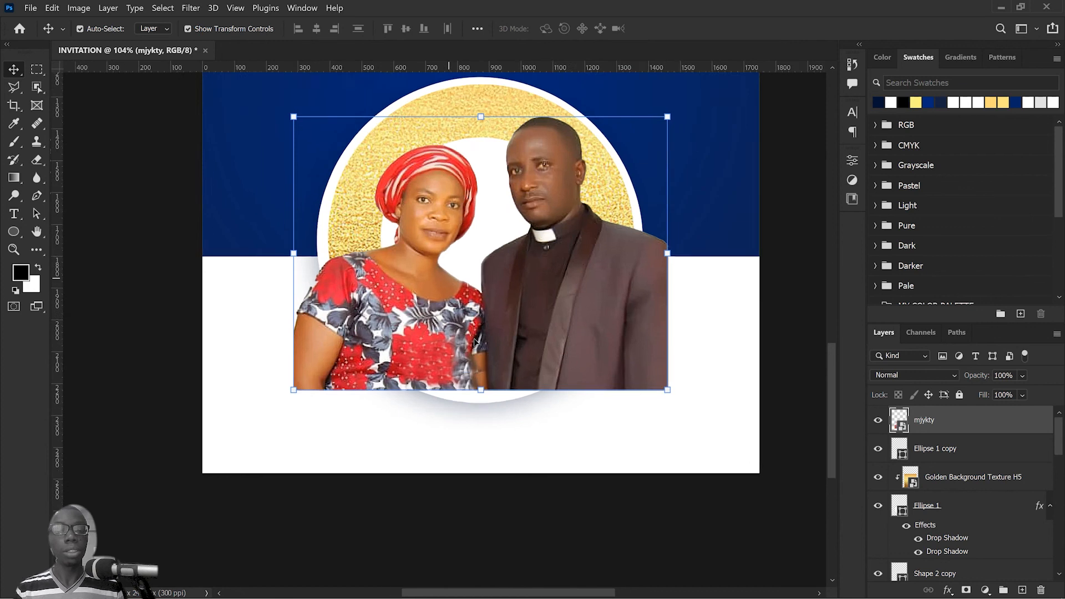
pyautogui.scroll(3, 475, 339)
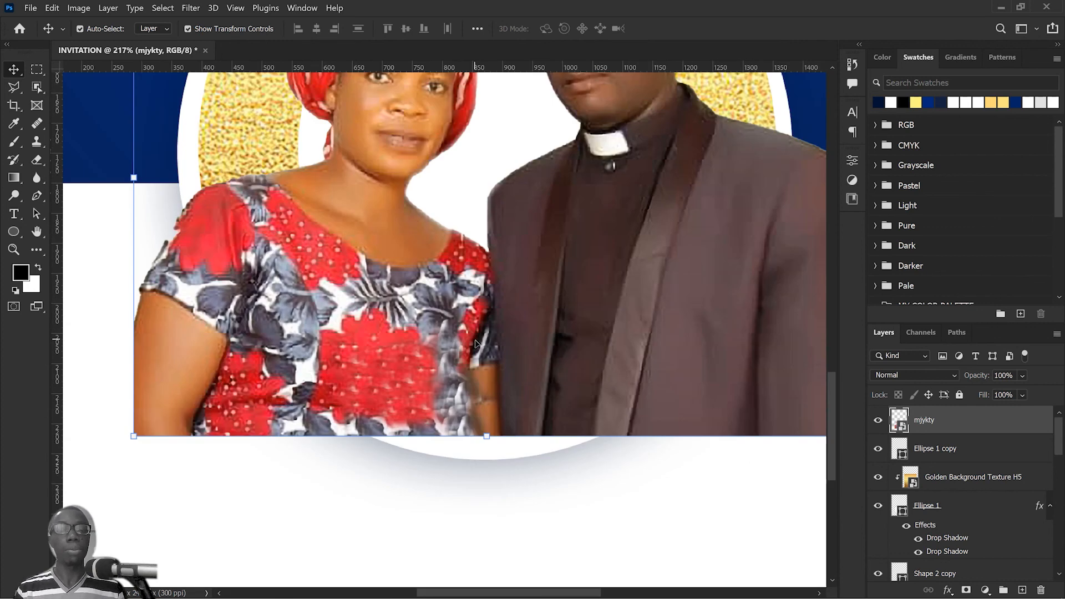
pyautogui.moveTo(532, 277); pyautogui.dragTo(538, 295)
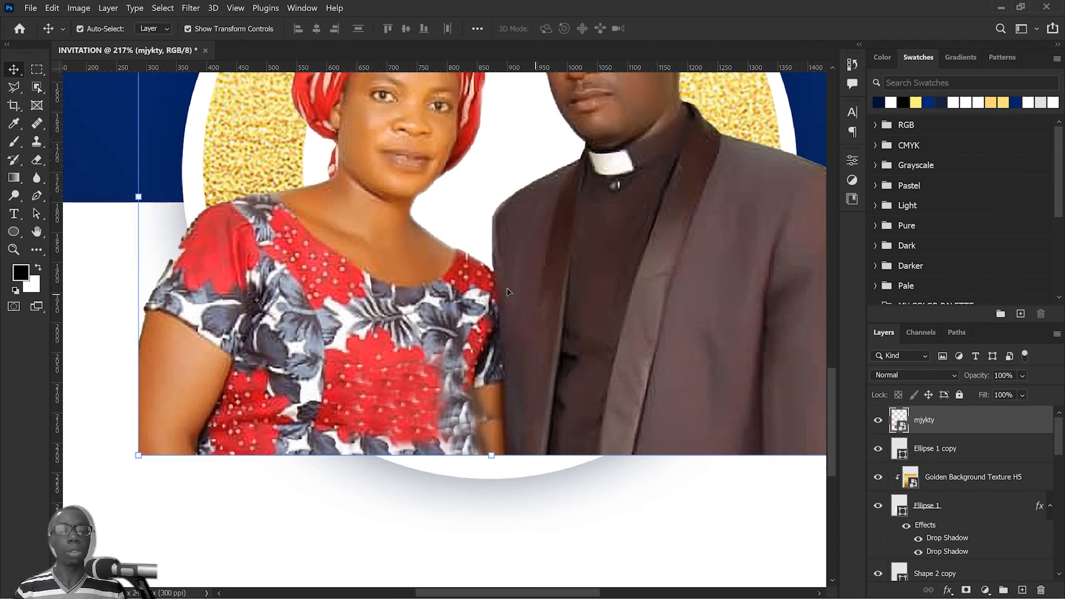
pyautogui.scroll(-3, 532, 261)
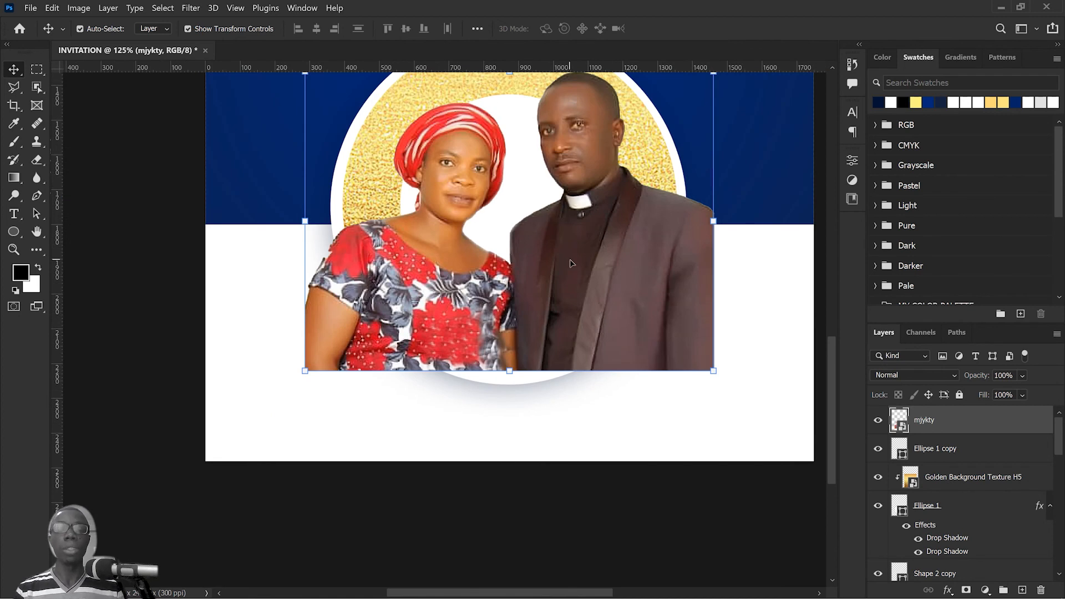
pyautogui.moveTo(447, 221); pyautogui.dragTo(450, 252)
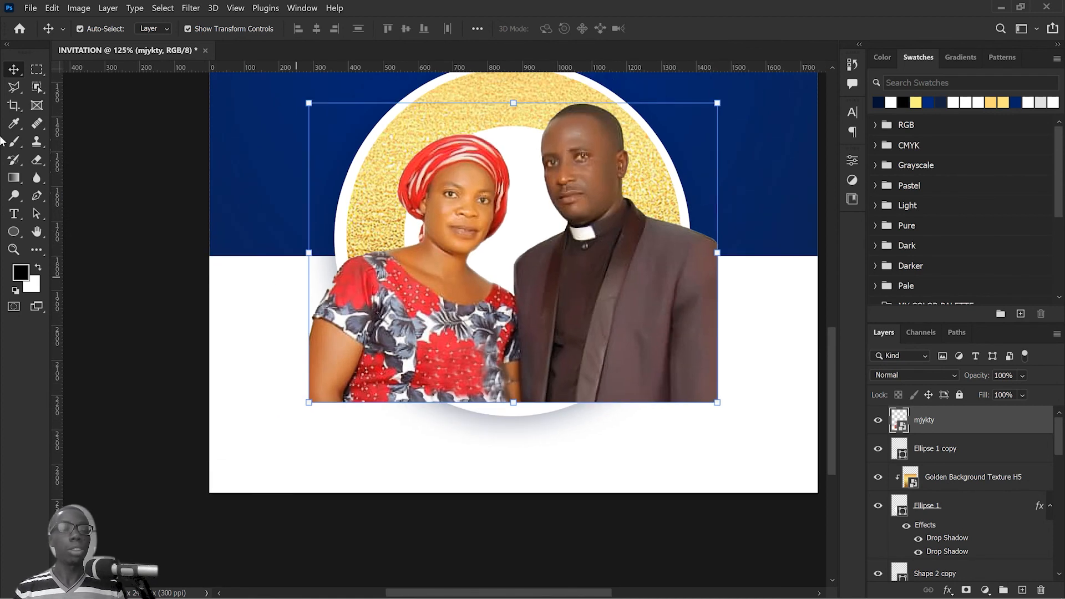
# Step: Trace the boundary between the woman's sleeve and the man's jacket with the Polygonal Lasso, down to the photo's lower edge
pyautogui.press('l')
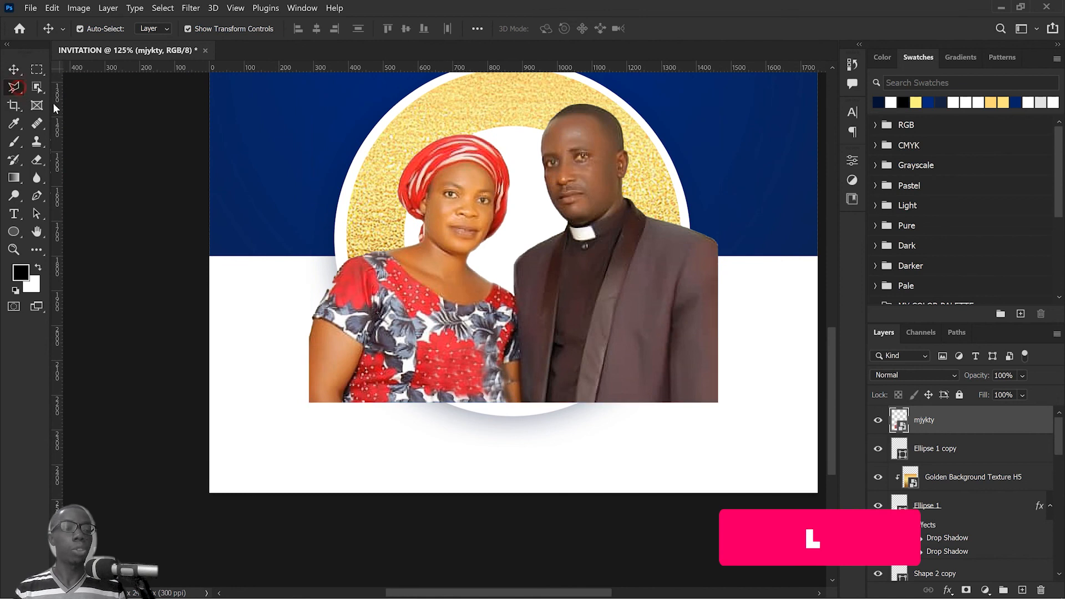
pyautogui.scroll(3, 502, 351)
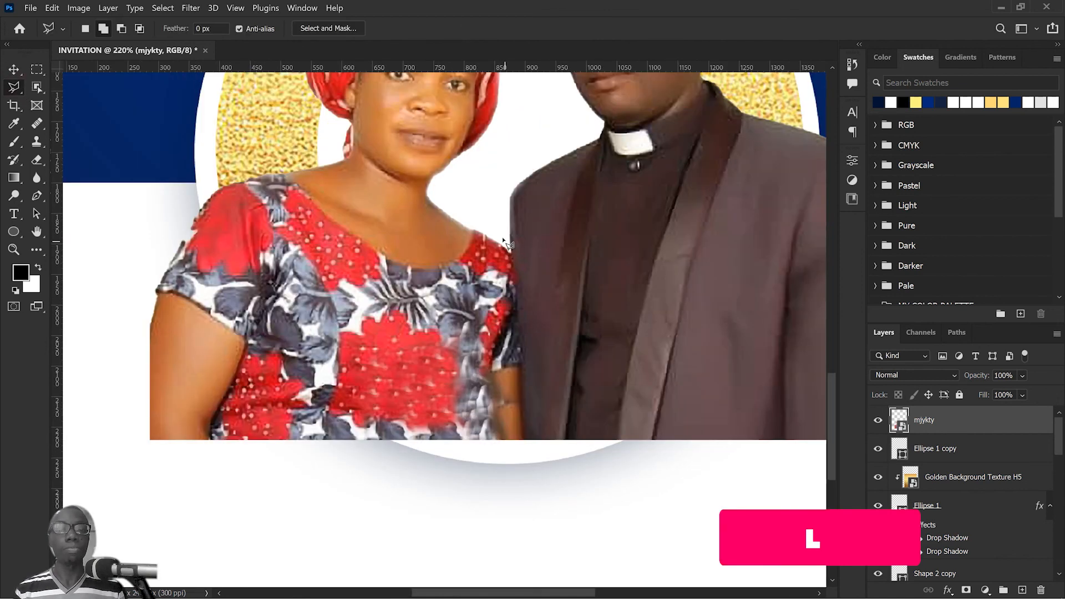
pyautogui.scroll(3, 504, 240)
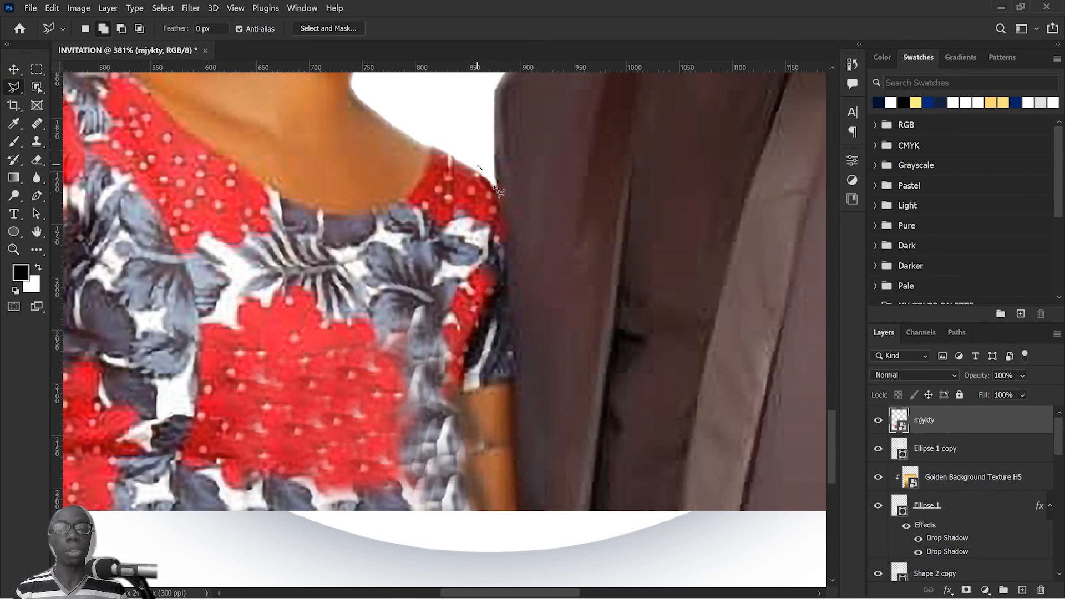
pyautogui.moveTo(494, 187)
pyautogui.mouseDown()
pyautogui.moveTo(506, 230)
pyautogui.moveTo(516, 514)
pyautogui.mouseUp()
pyautogui.click(516, 514)
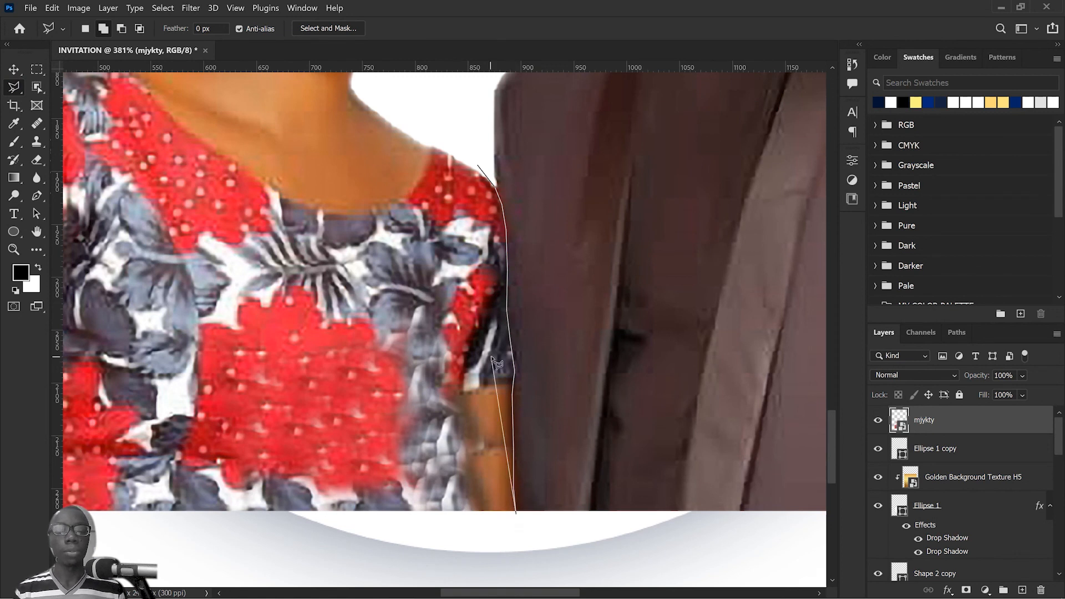
# Step: Continue the lasso outline around the outside of the woman and through the gap between both heads, and close the selection
pyautogui.hotkey('ctrl', '-')
pyautogui.hotkey('ctrl', '-')
pyautogui.hotkey('ctrl', '-')
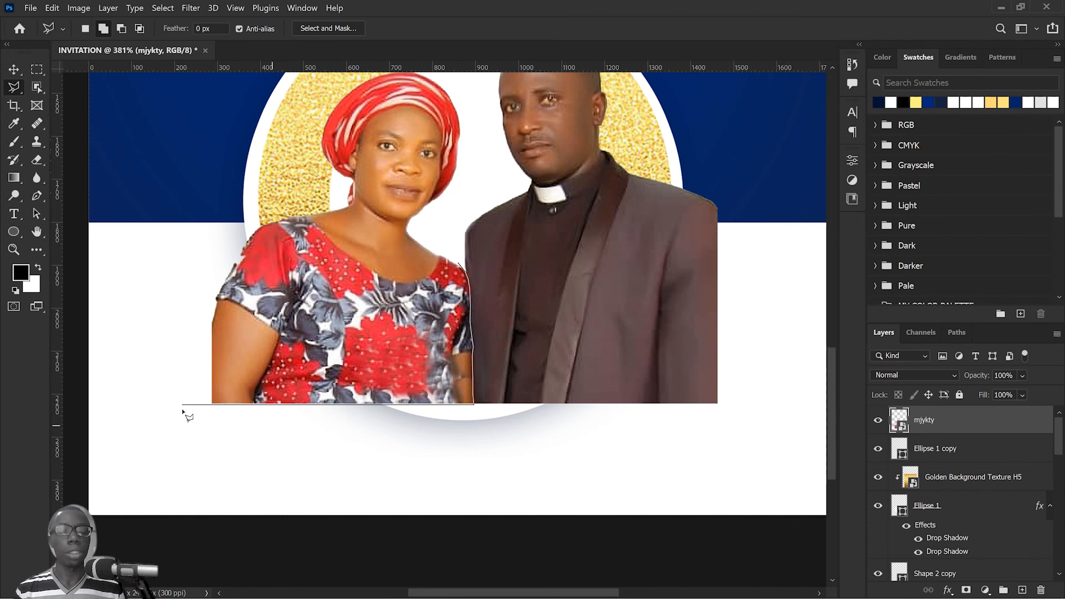
pyautogui.keyDown('shift'); pyautogui.click(206, 408); pyautogui.keyUp('shift')
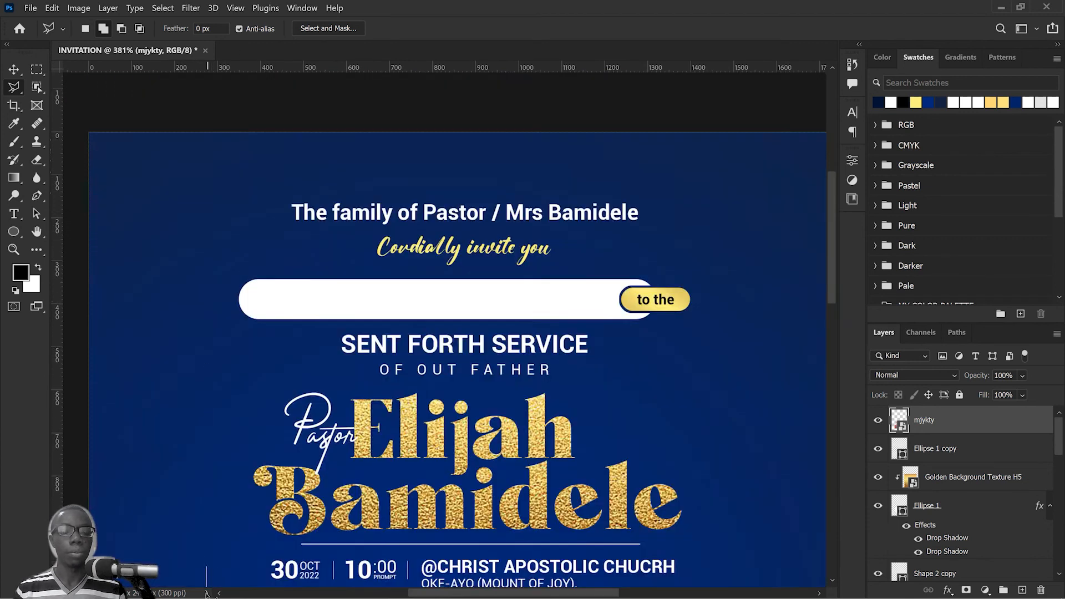
pyautogui.scroll(-5, 211, 432)
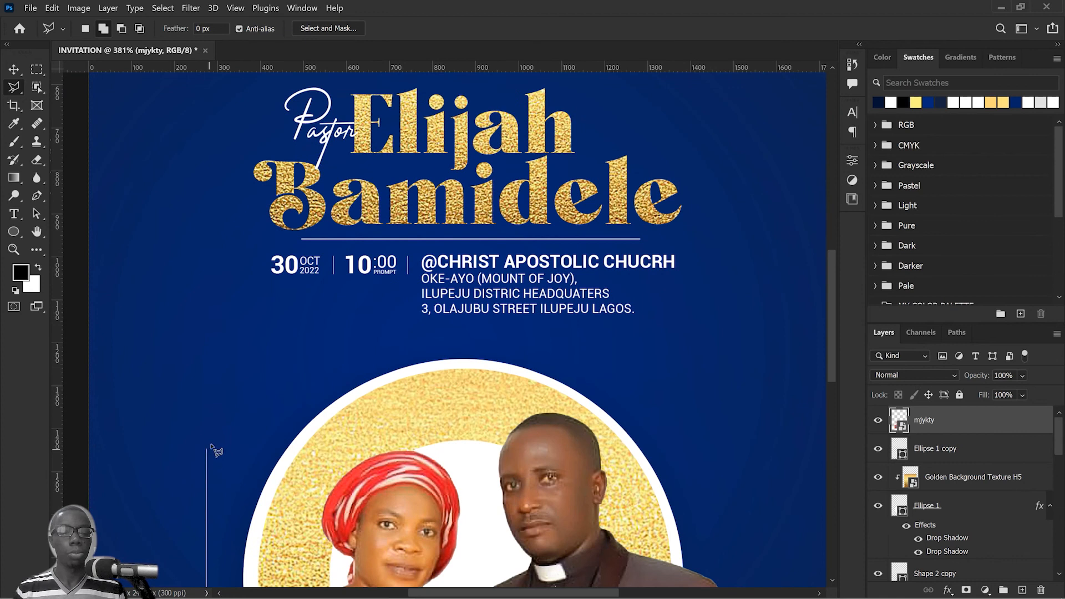
pyautogui.keyDown('shift'); pyautogui.click(206, 442); pyautogui.keyUp('shift')
pyautogui.click(477, 494)
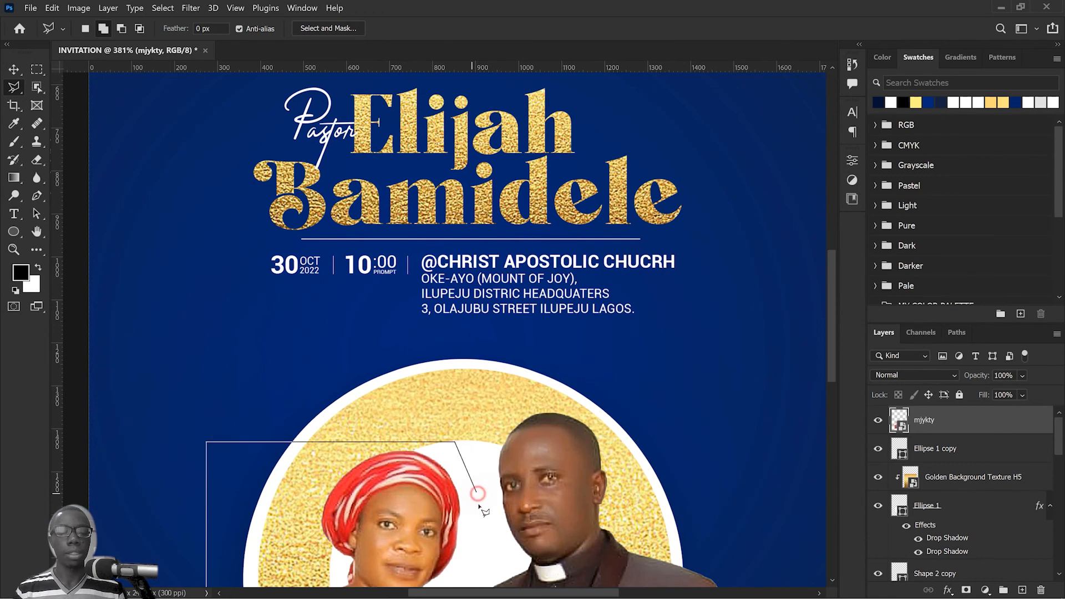
pyautogui.moveTo(478, 494); pyautogui.dragTo(476, 297)
pyautogui.click(476, 354)
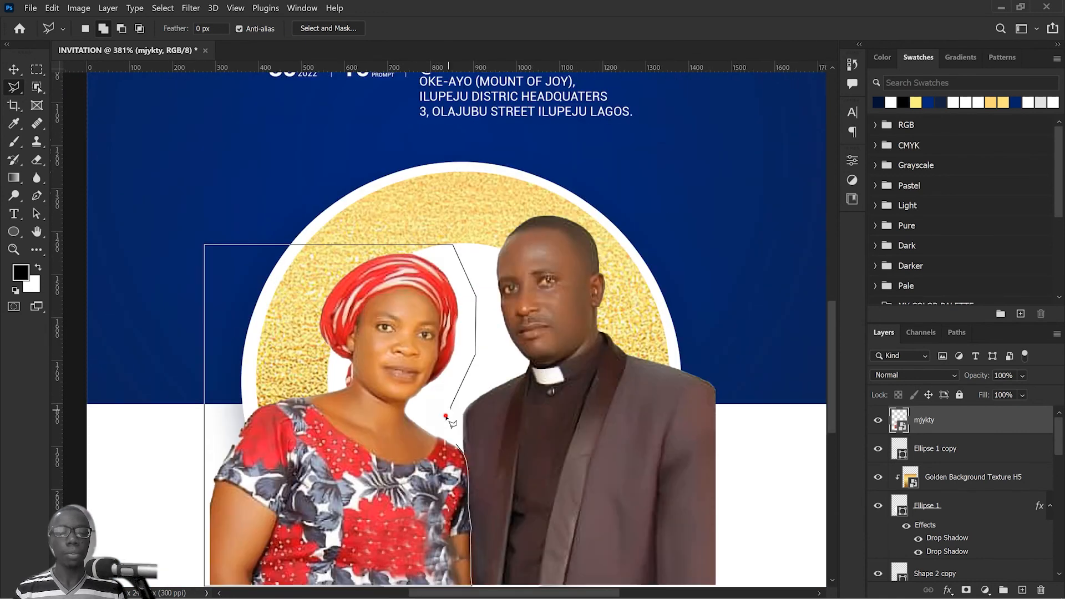
pyautogui.doubleClick(447, 416)
# Step: Add a layer mask to the mjykty layer from the selection, showing only the woman
pyautogui.hotkey('ctrl', '0')
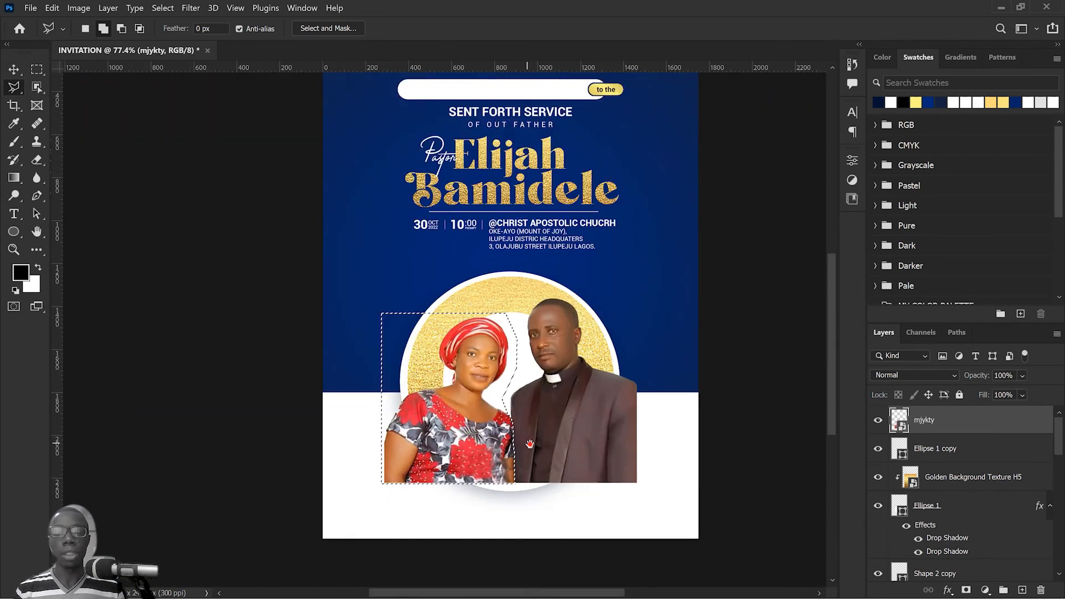
pyautogui.moveTo(534, 445); pyautogui.dragTo(658, 420)
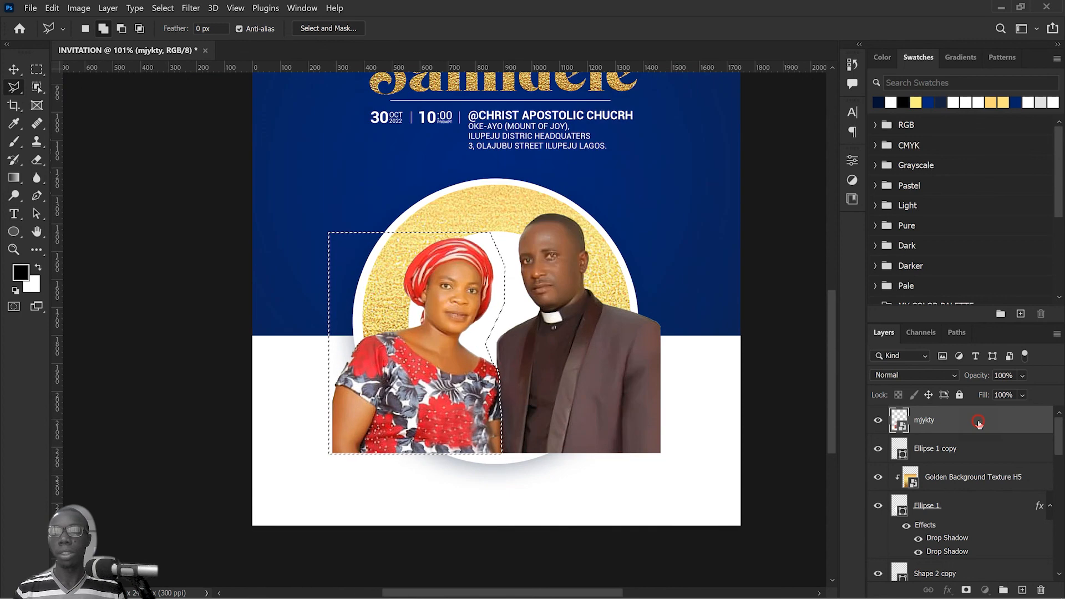
pyautogui.click(967, 590)
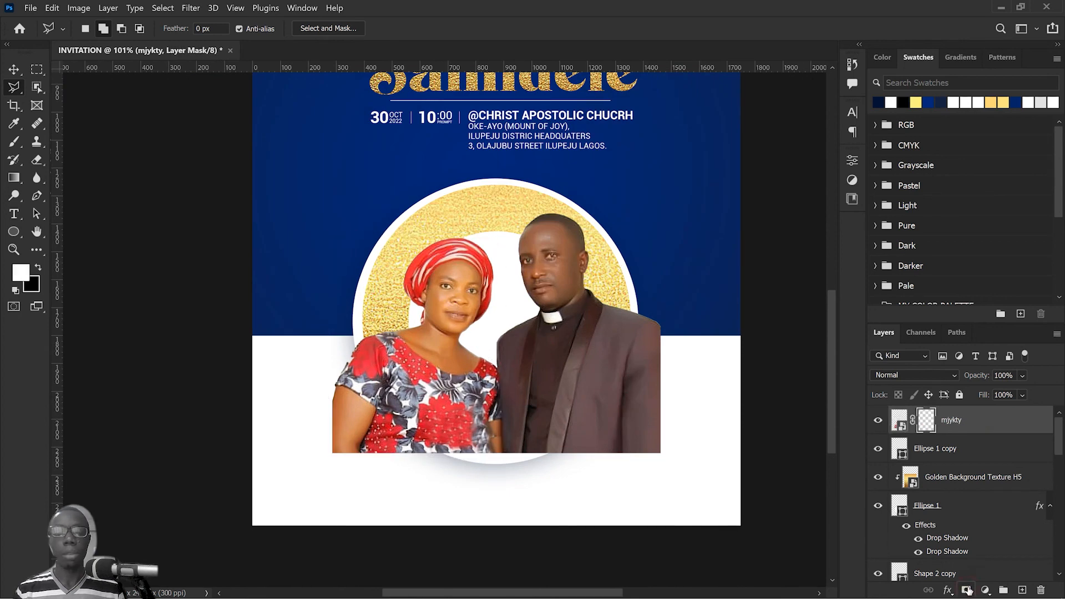
# Step: Duplicate the masked mjykty layer and invert the copy's mask to show only the man, checking both layers' visibility
pyautogui.click(13, 70)
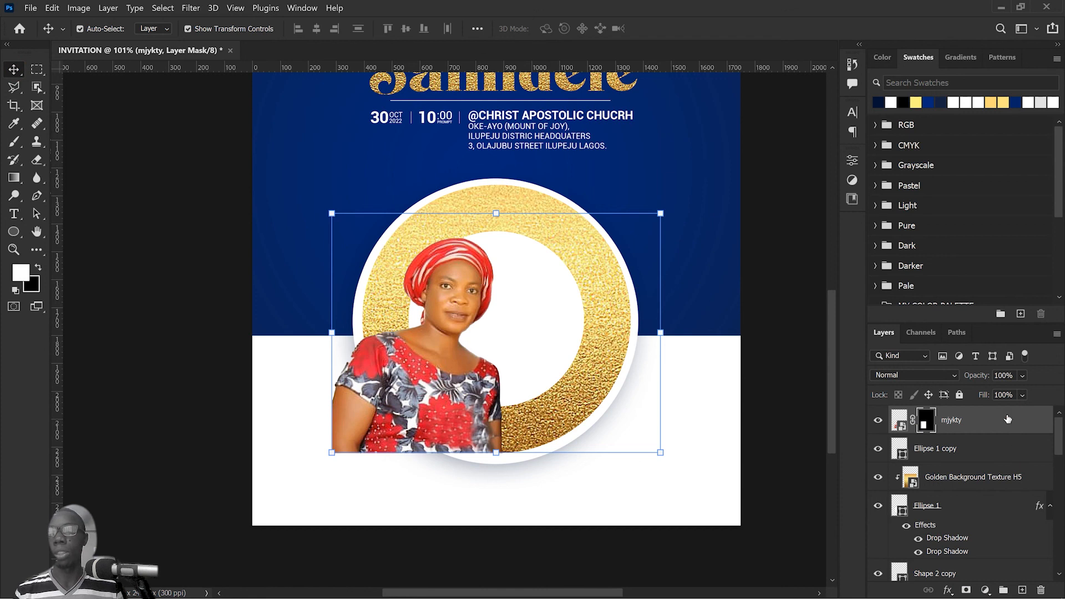
pyautogui.moveTo(1007, 420); pyautogui.dragTo(1025, 589)
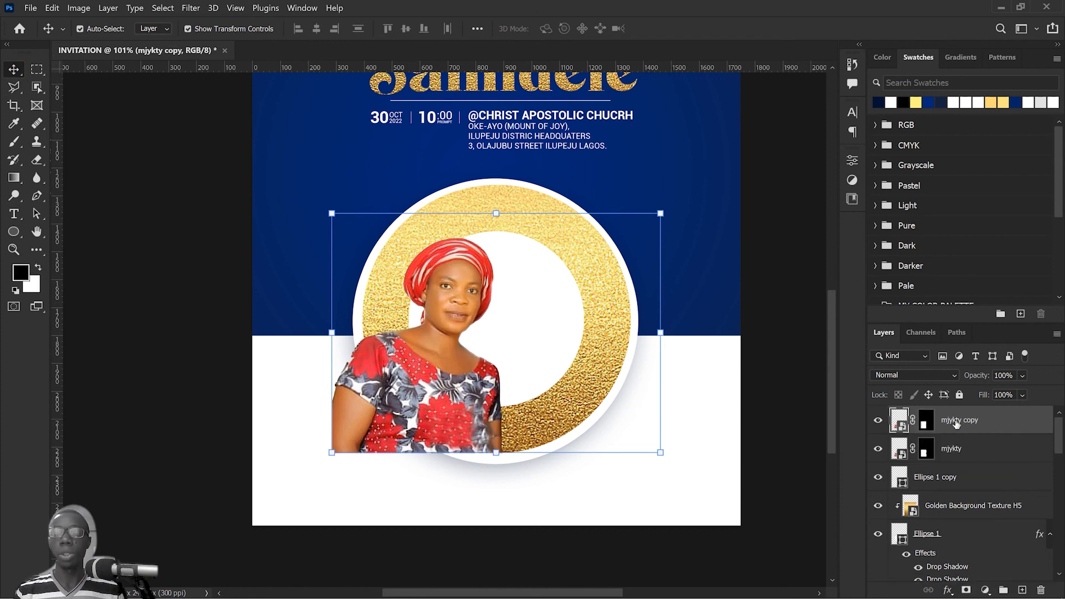
pyautogui.click(926, 421)
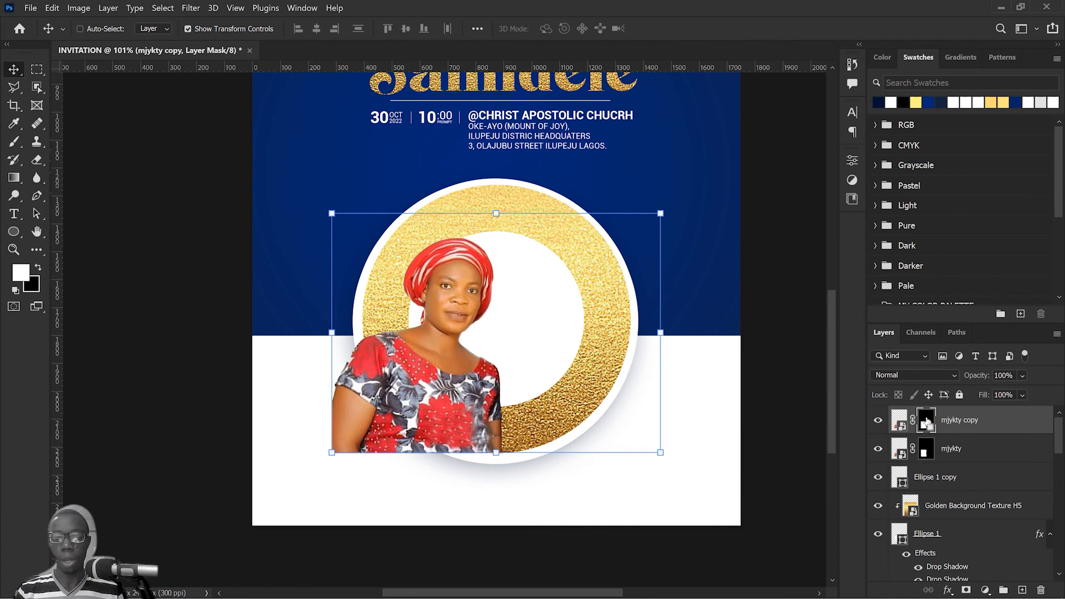
pyautogui.hotkey('ctrl', 'i')
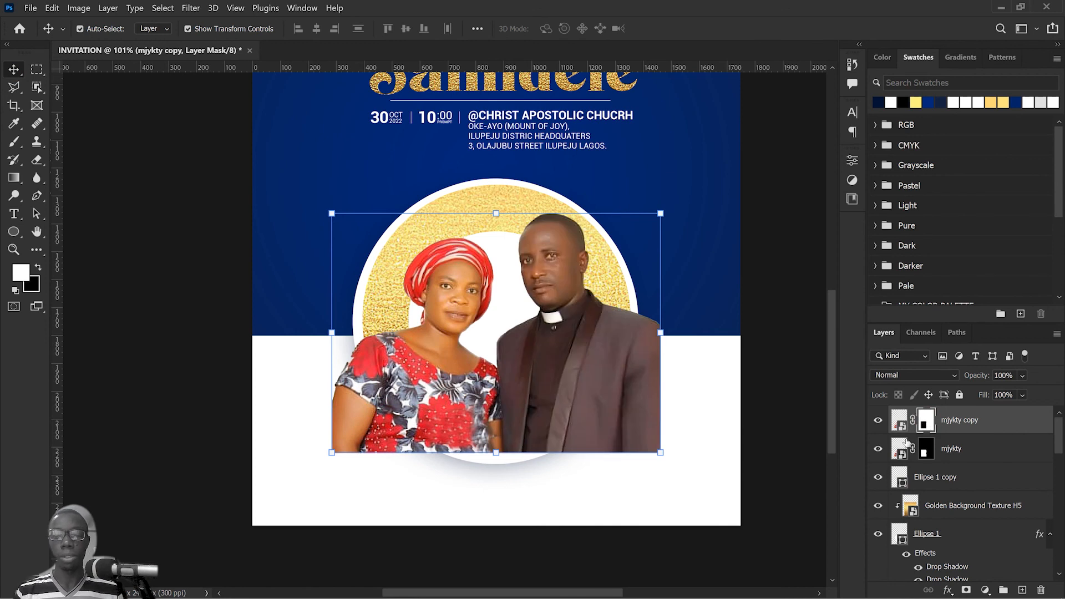
pyautogui.click(879, 450)
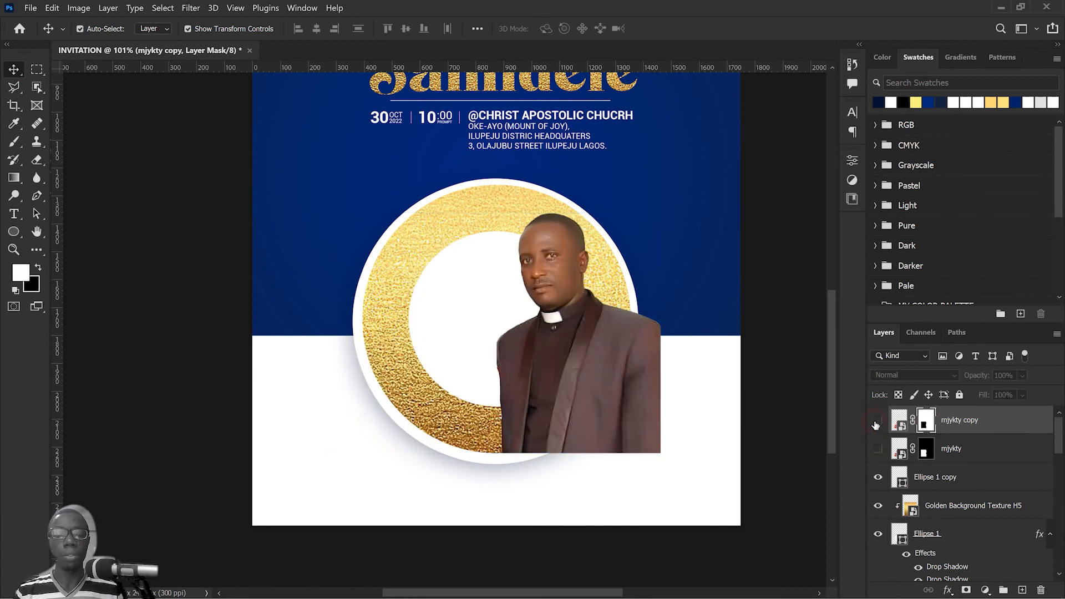
pyautogui.click(877, 423)
pyautogui.click(877, 423)
pyautogui.click(878, 450)
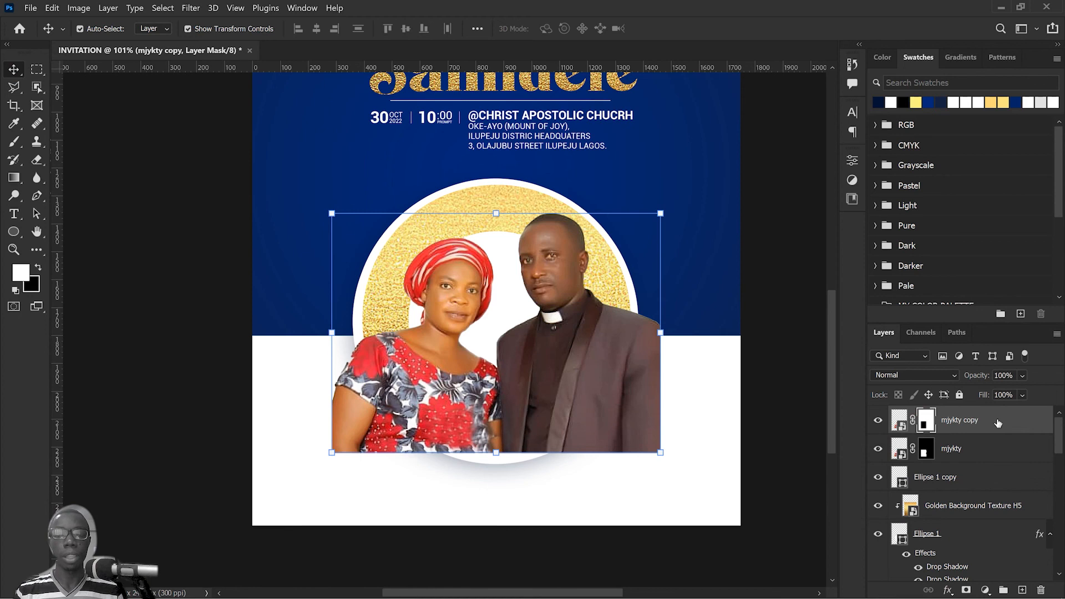
# Step: Convert the mjykty copy layer with the man to a smart object and rasterize it
pyautogui.rightClick(1003, 423)
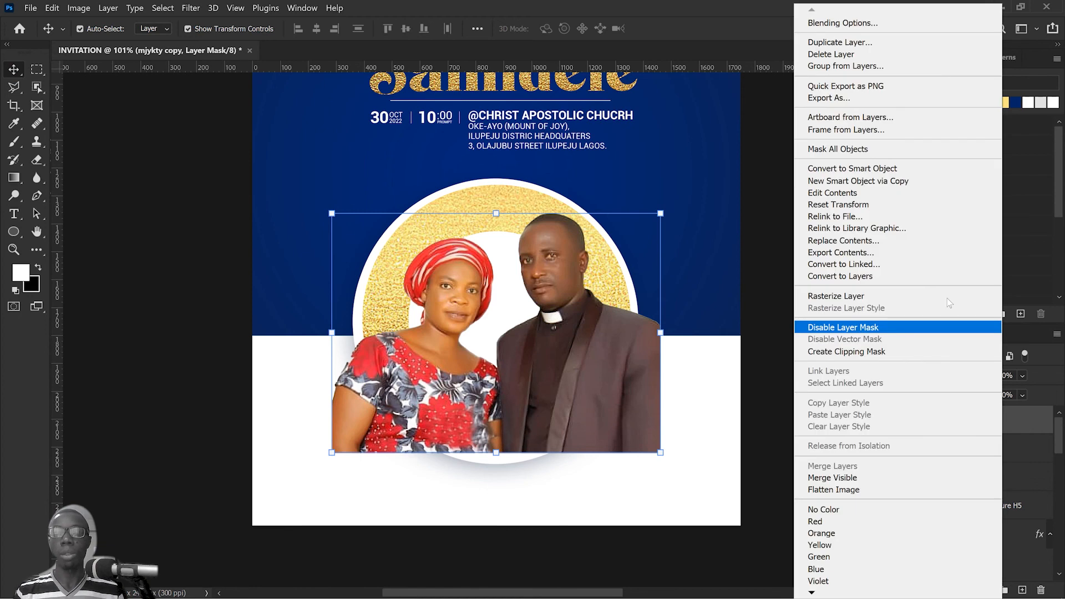
pyautogui.click(900, 169)
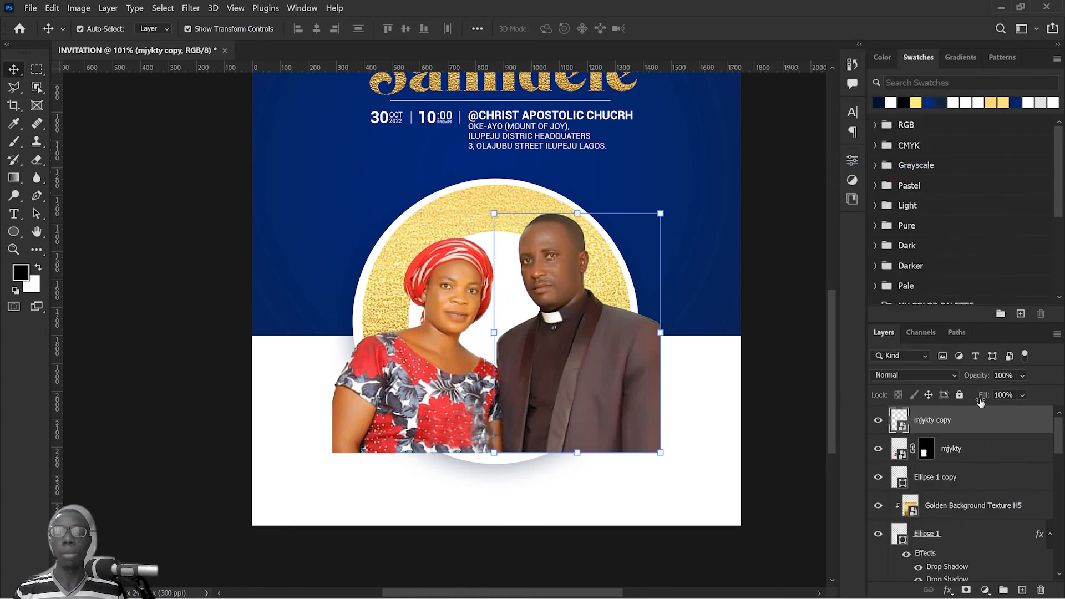
pyautogui.rightClick(985, 422)
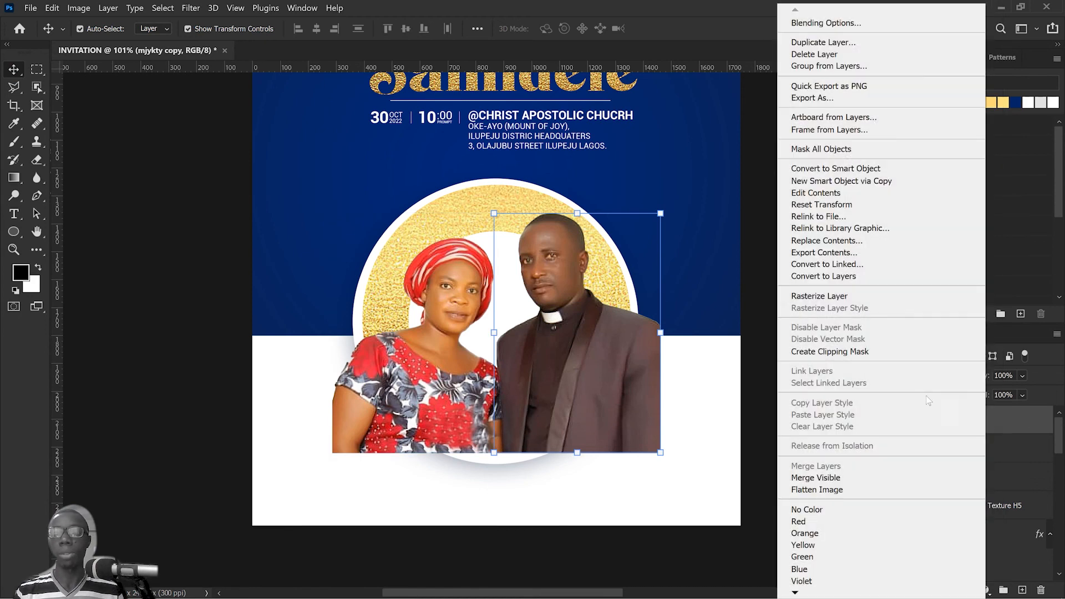
pyautogui.click(887, 302)
# Step: Convert the masked mjykty layer with the woman to a smart object and rasterize it
pyautogui.click(1000, 451)
pyautogui.rightClick(1000, 451)
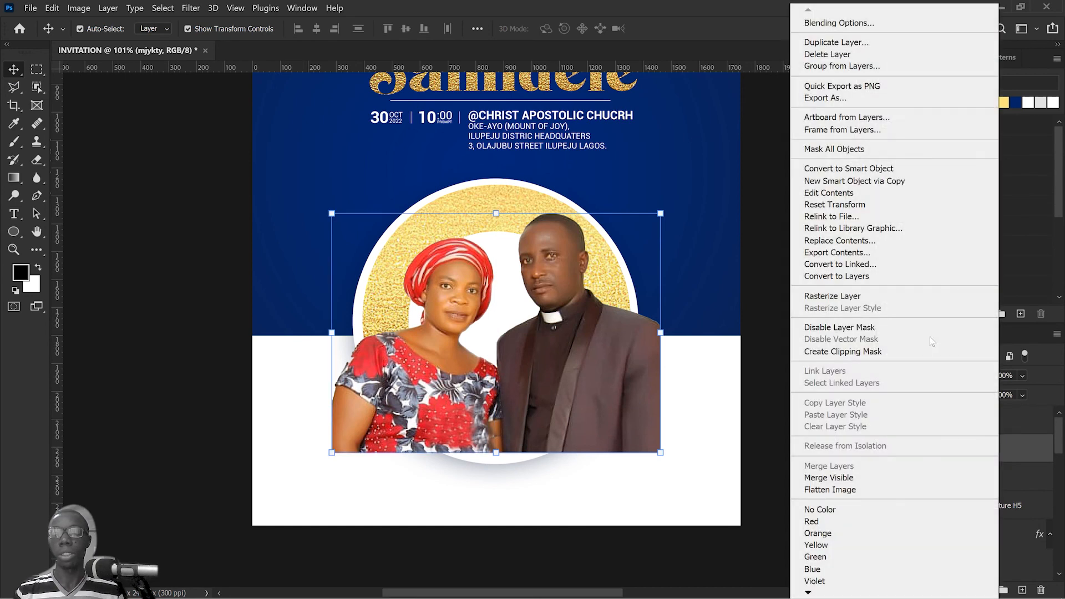
pyautogui.click(905, 168)
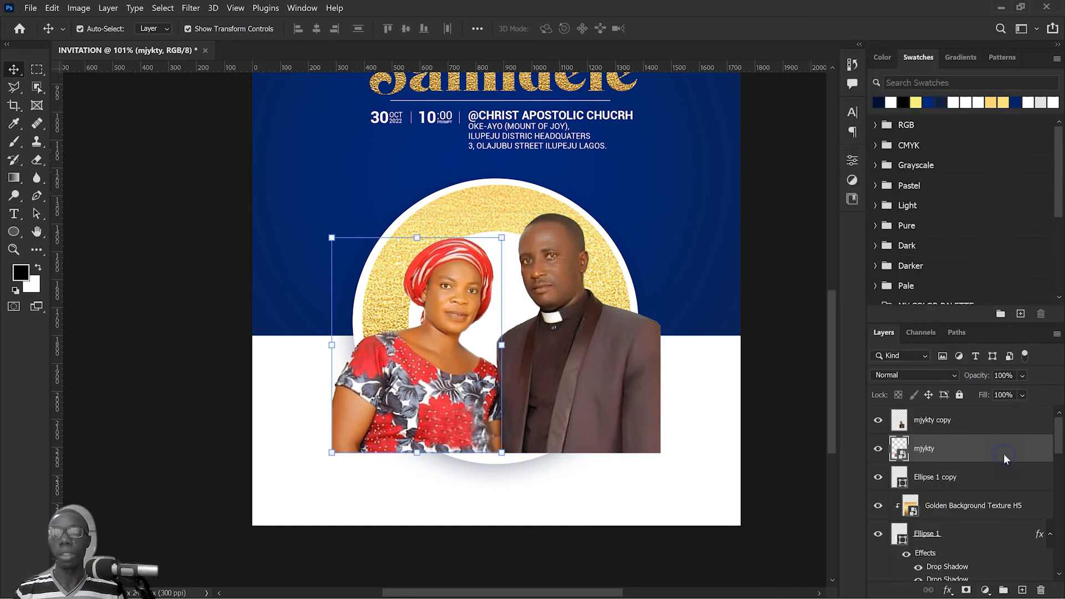
pyautogui.rightClick(1005, 458)
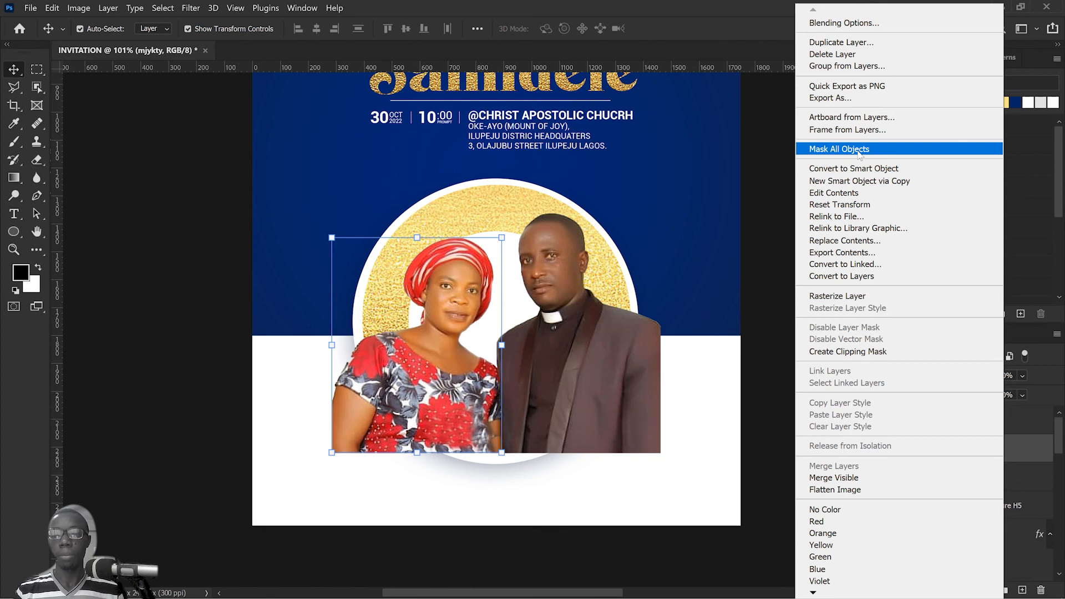
pyautogui.click(835, 296)
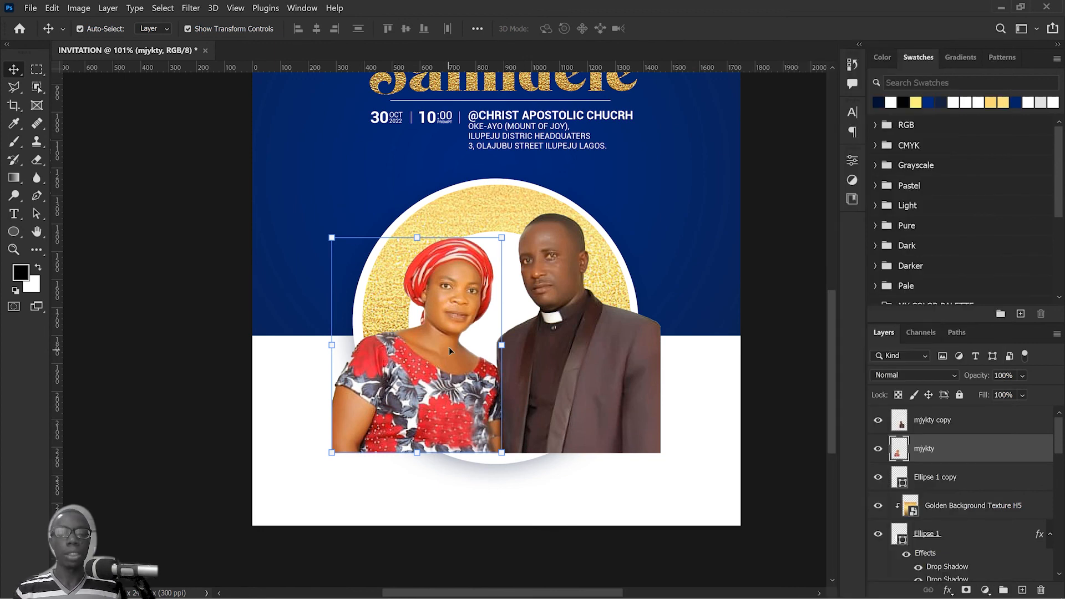
# Step: Flip the woman on the mjykty layer horizontally and move her toward the man so the two overlap
pyautogui.hotkey('ctrl', 't')
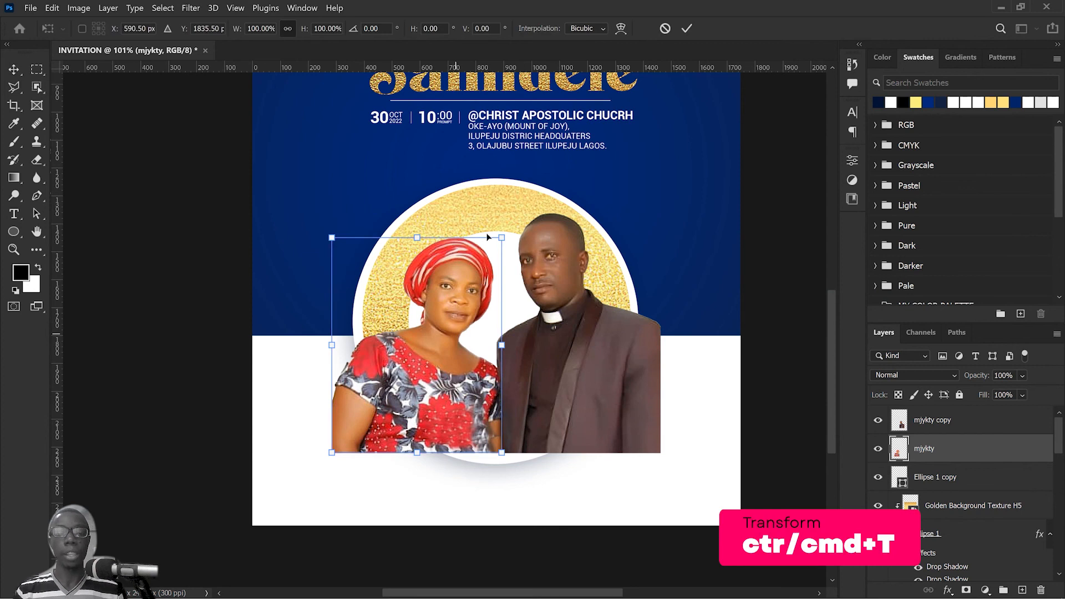
pyautogui.rightClick(454, 279)
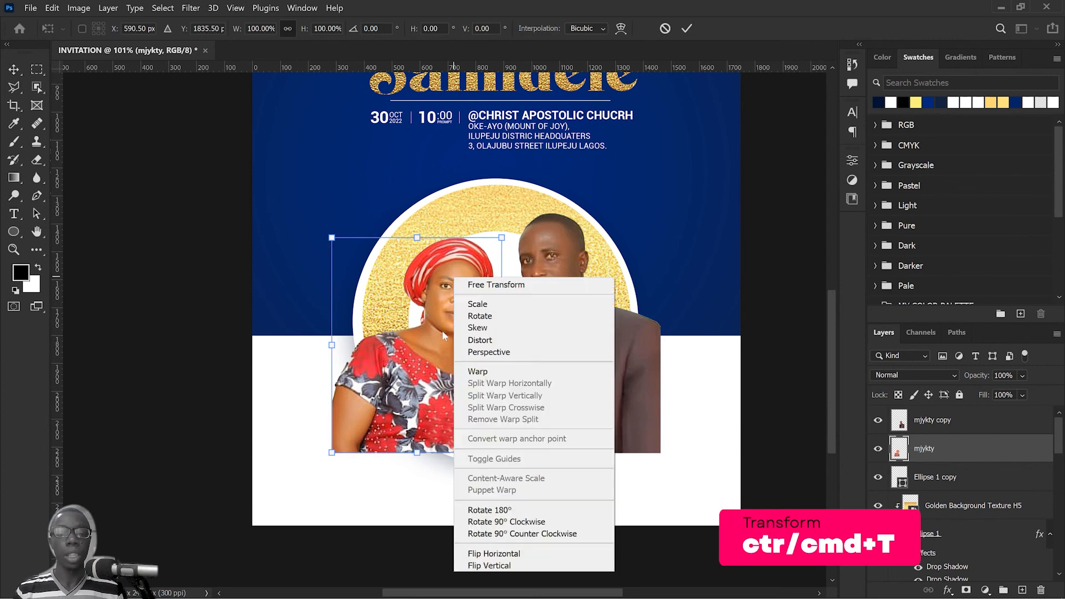
pyautogui.click(493, 553)
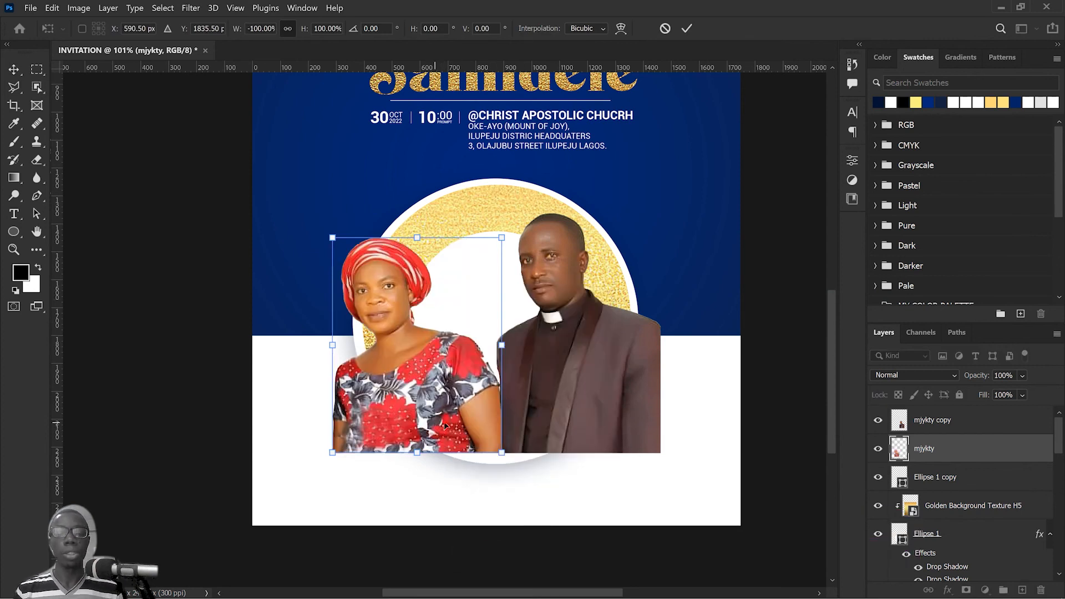
pyautogui.moveTo(446, 425); pyautogui.dragTo(501, 428)
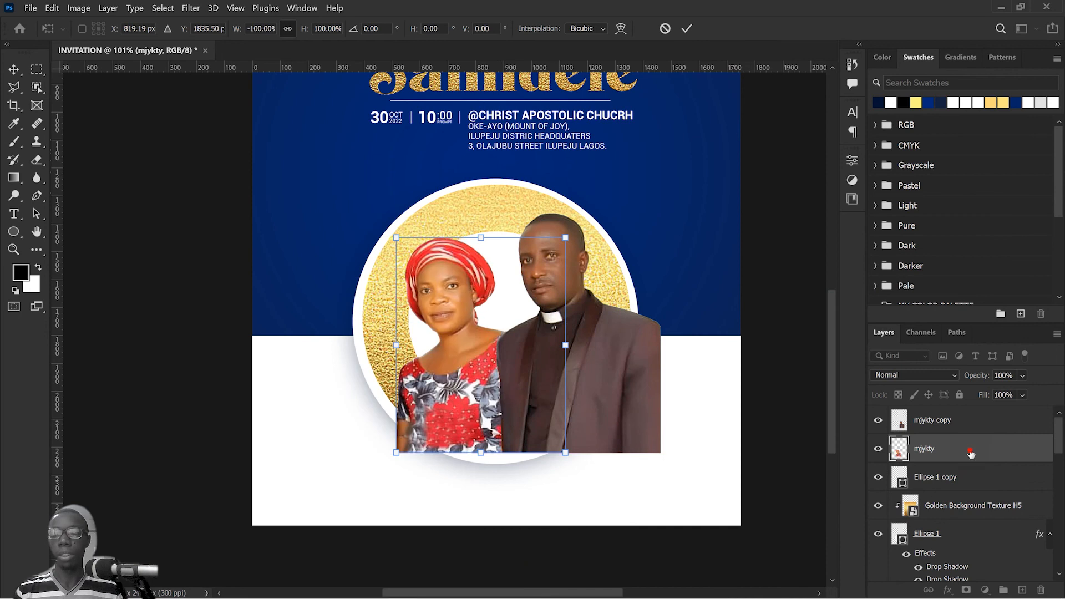
# Step: Place the mjykty layer above mjykty copy, nudge the woman closer to the man and rotate her about 4.8° clockwise
pyautogui.moveTo(971, 452); pyautogui.dragTo(964, 412)
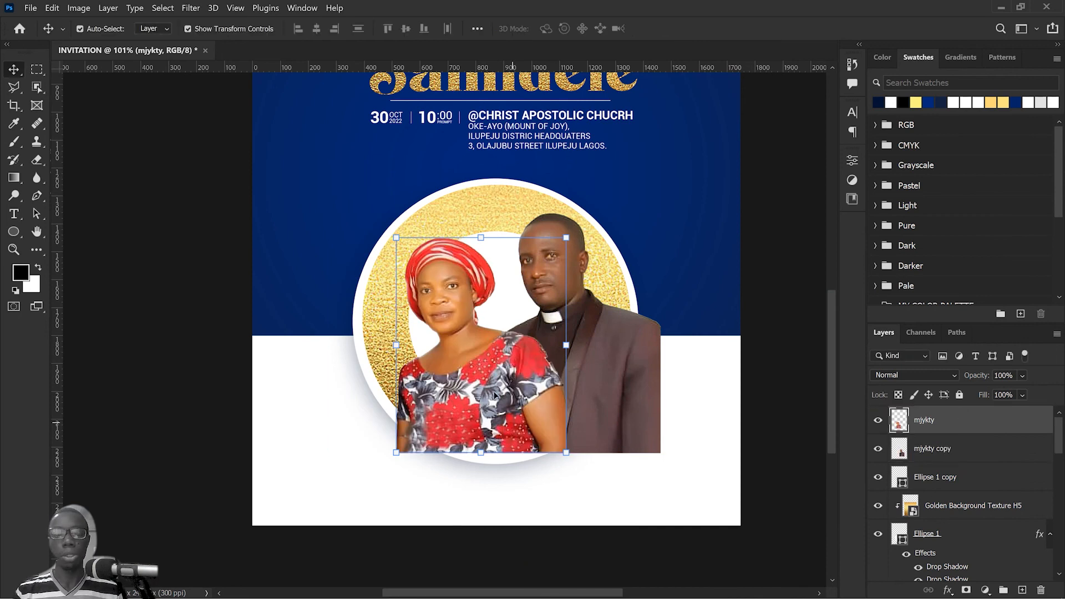
pyautogui.moveTo(495, 395); pyautogui.dragTo(498, 395)
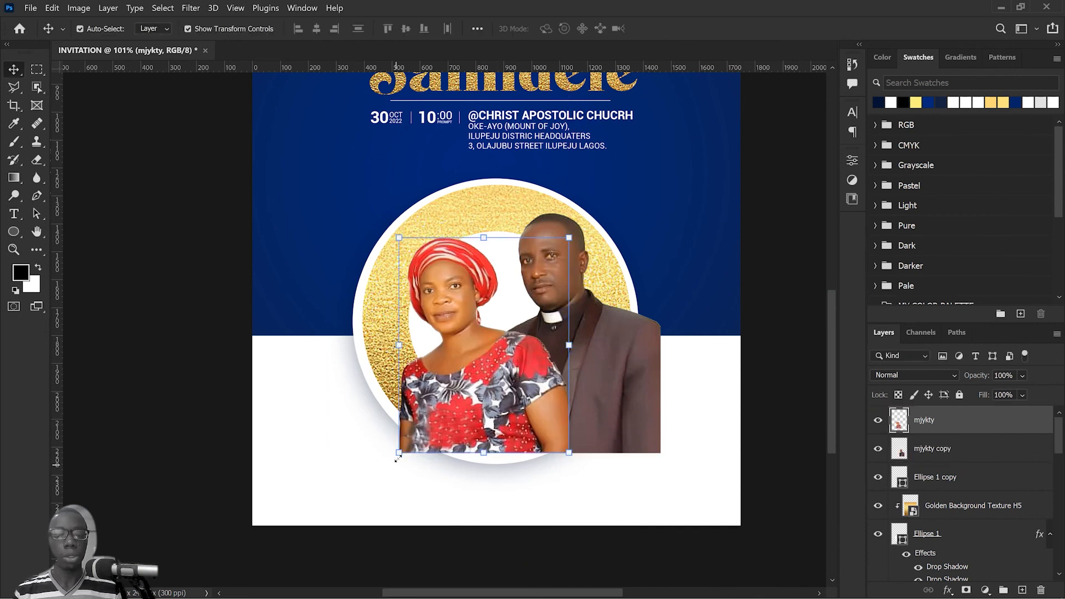
pyautogui.moveTo(395, 465); pyautogui.dragTo(383, 458)
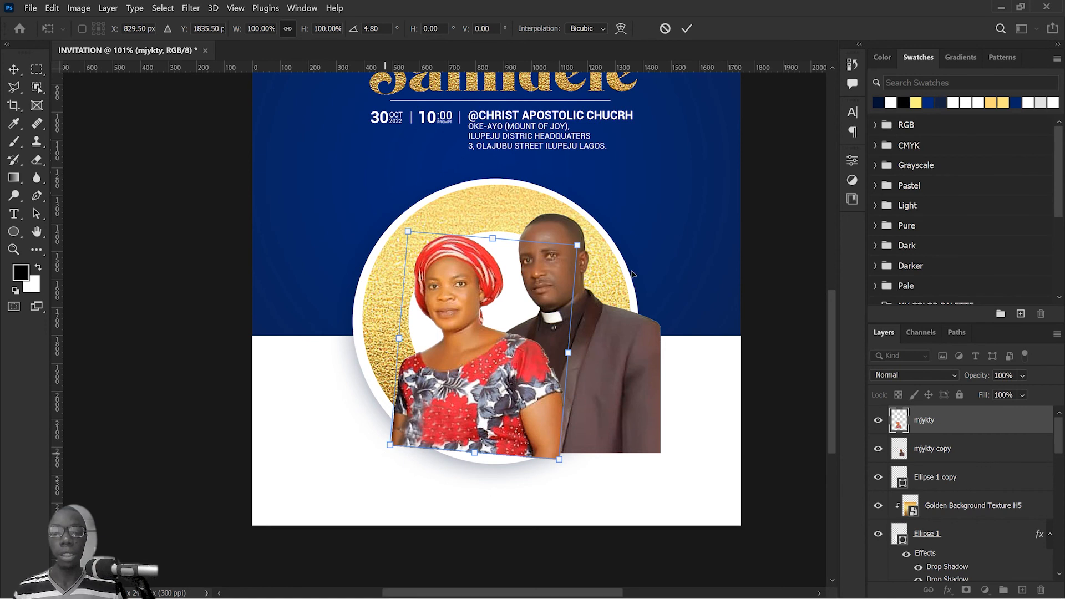
pyautogui.click(689, 28)
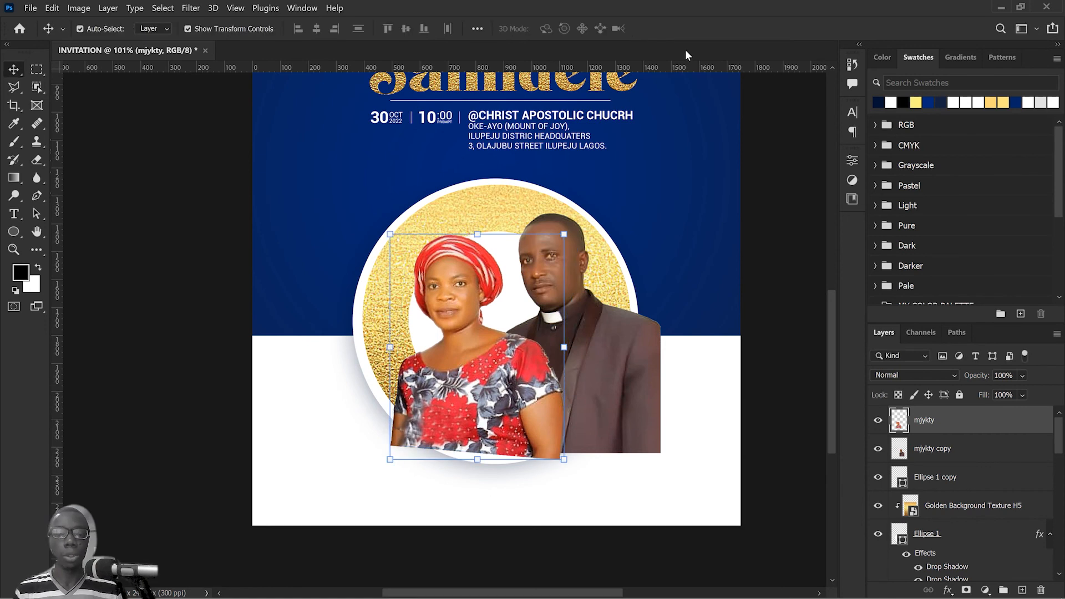
# Step: Select the man's and woman's layers together and narrow them to about 97.3% width, keeping the height at 100%
pyautogui.keyDown('shift'); pyautogui.click(648, 376); pyautogui.keyUp('shift')
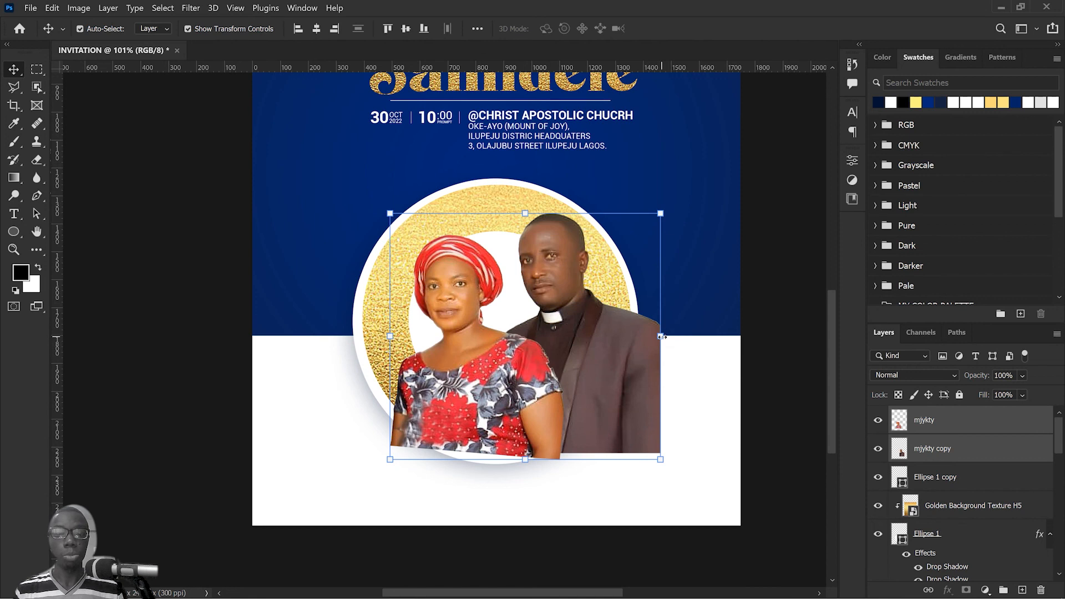
pyautogui.click(662, 336)
pyautogui.moveTo(659, 337); pyautogui.dragTo(655, 337)
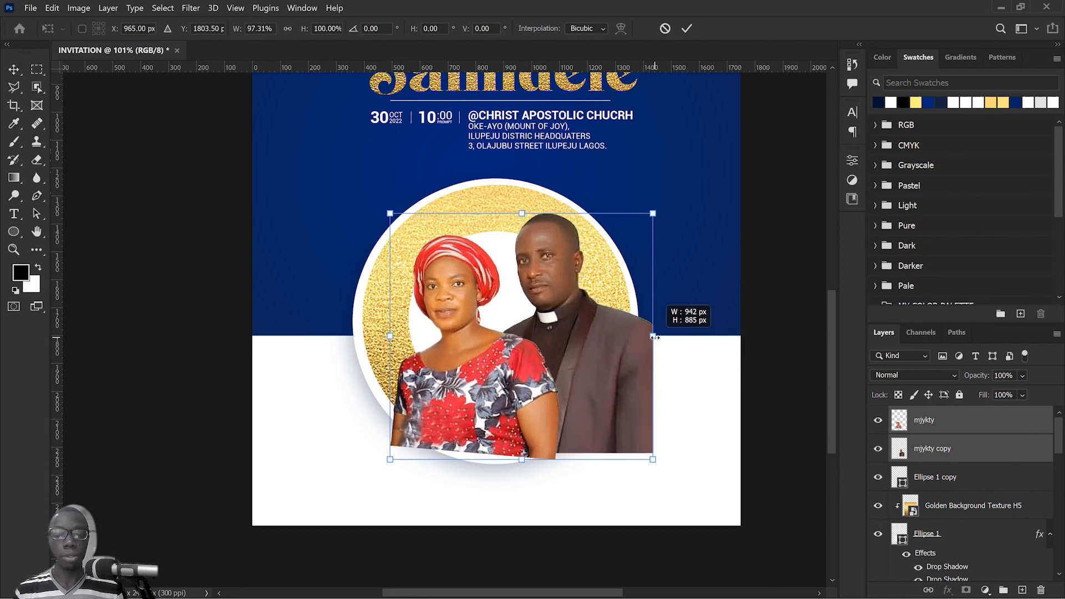
pyautogui.press('Return')
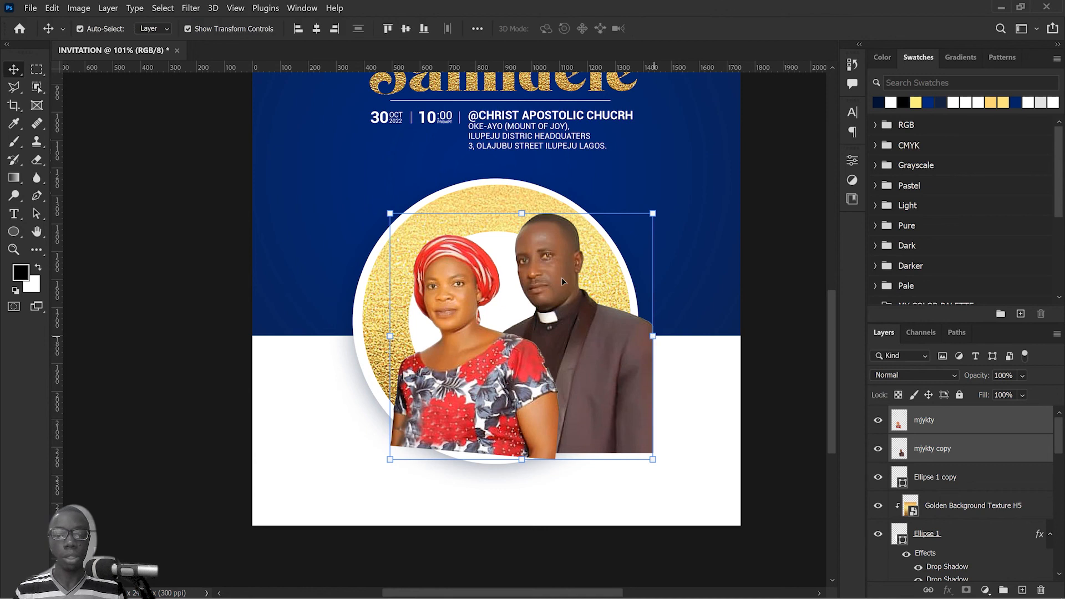
# Step: Move the couple over the middle of the gold circle, group their two layers and convert the group to a smart object
pyautogui.moveTo(533, 351)
pyautogui.mouseDown()
pyautogui.moveTo(541, 341)
pyautogui.moveTo(522, 354)
pyautogui.mouseUp()
pyautogui.hotkey('ctrl', 'g')
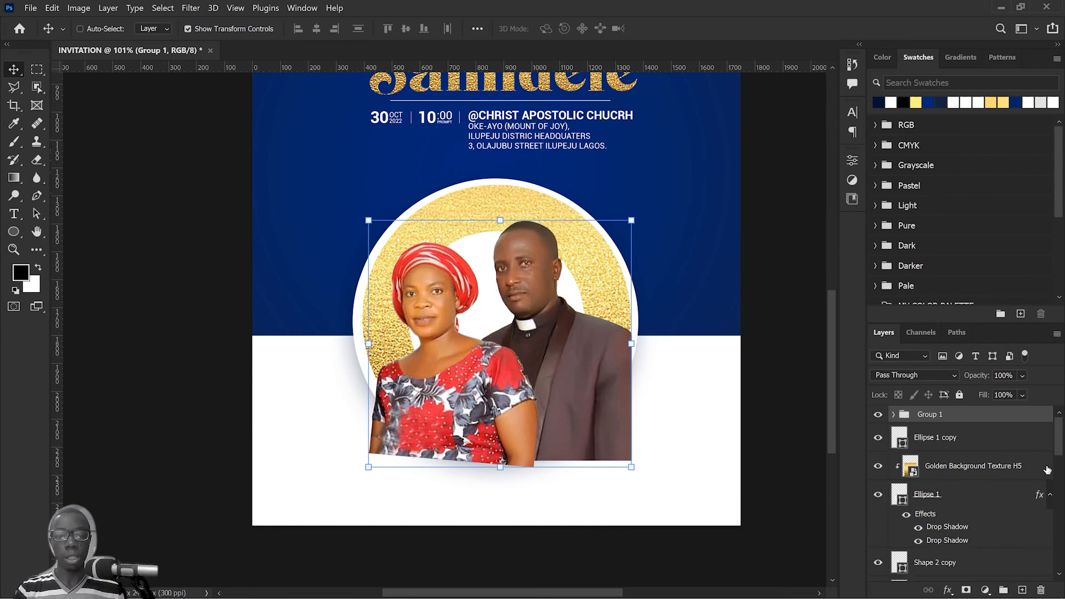
pyautogui.rightClick(1013, 420)
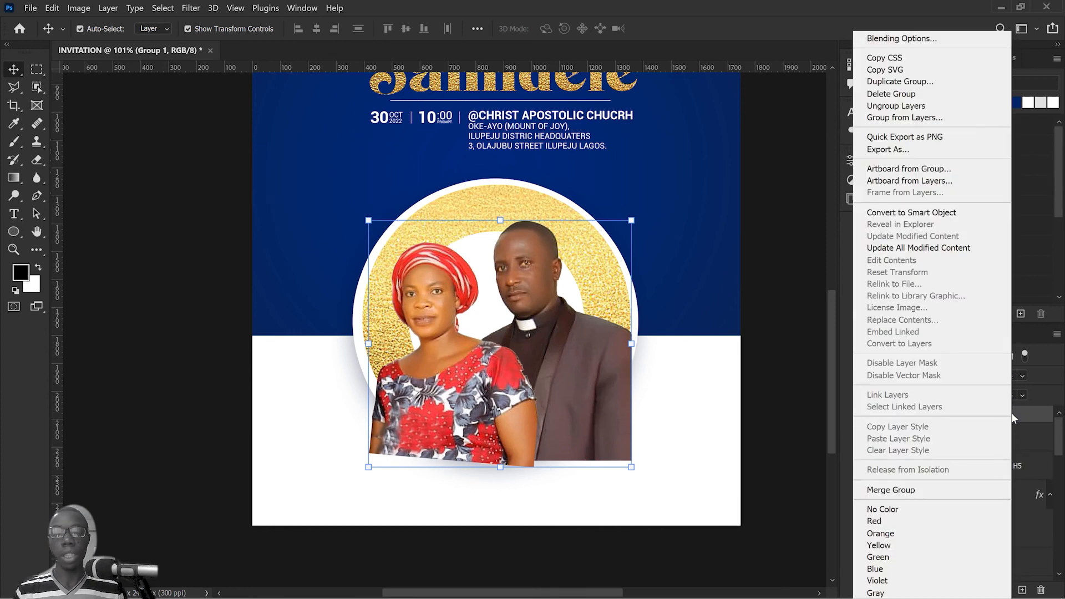
pyautogui.click(944, 215)
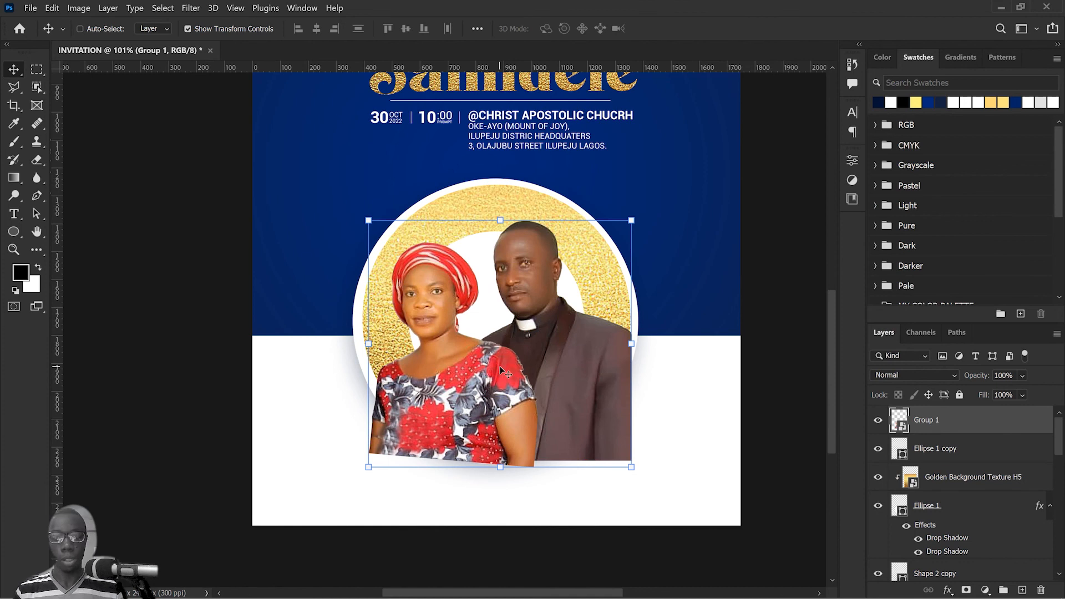
# Step: Flip the couple's smart object horizontally and reposition it slightly lower inside the gold circle
pyautogui.hotkey('ctrl', 't')
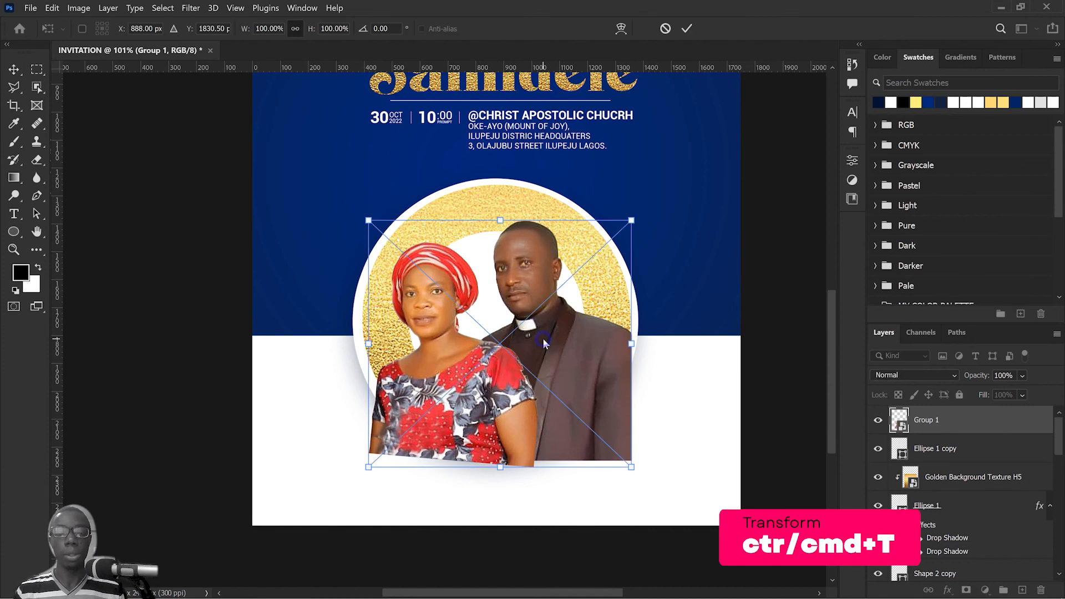
pyautogui.rightClick(543, 343)
pyautogui.click(568, 321)
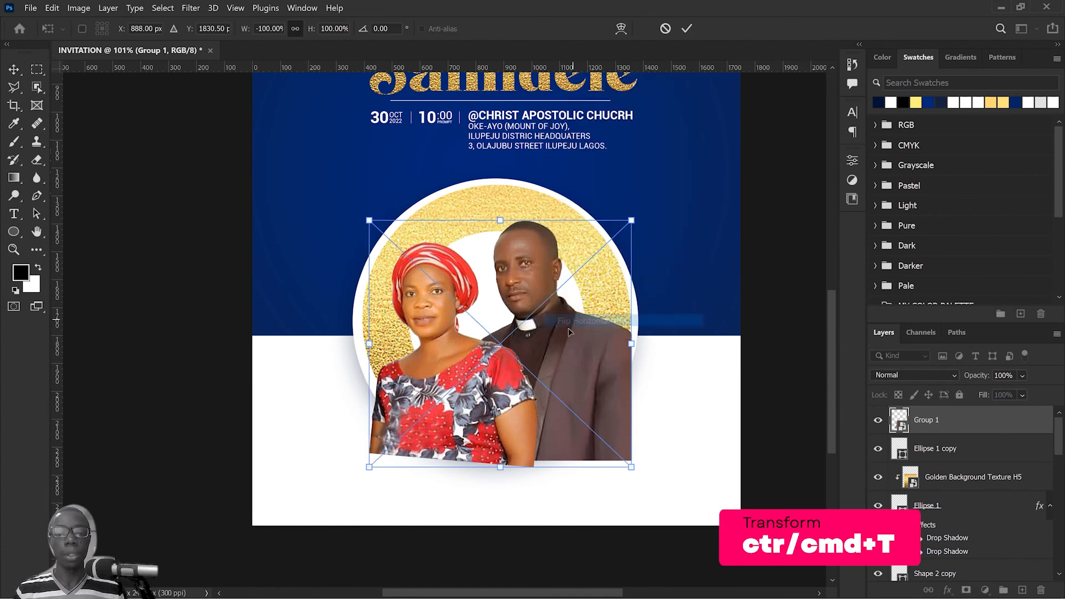
pyautogui.moveTo(546, 349); pyautogui.dragTo(533, 358)
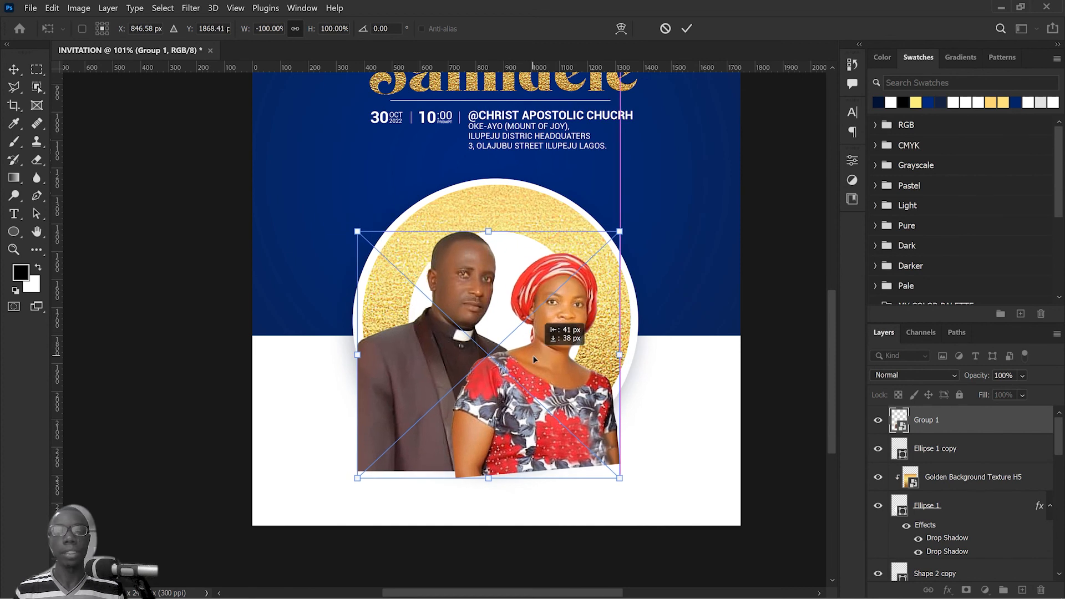
pyautogui.moveTo(533, 357); pyautogui.dragTo(534, 356)
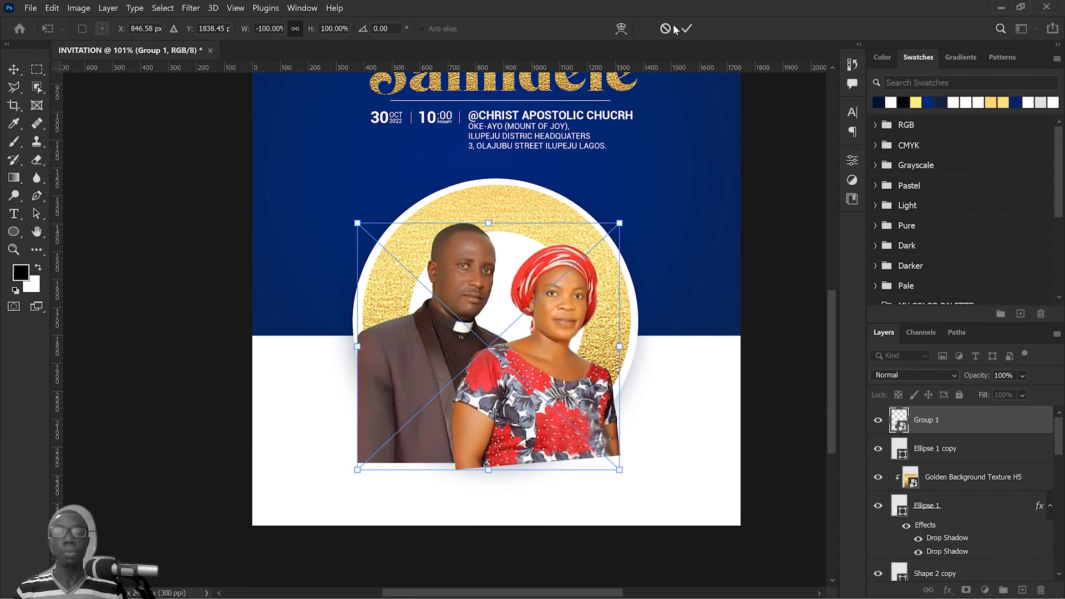
pyautogui.press('Return')
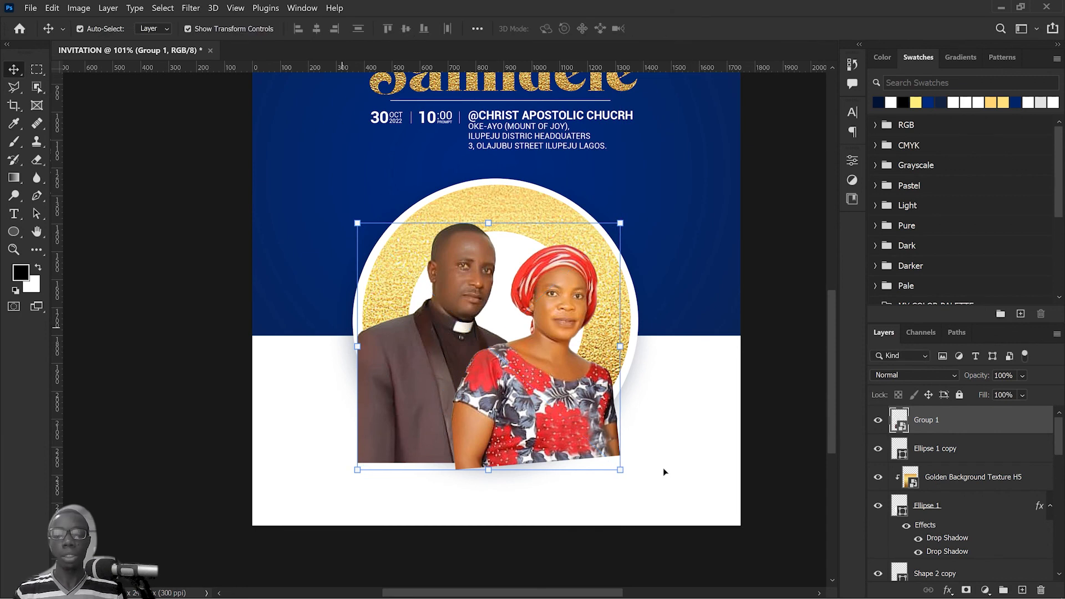
# Step: Load the Ellipse 1 shape as a selection and use it to add a layer mask to Group 1, clipping the couple to the circle
pyautogui.scroll(-2, 966, 575)
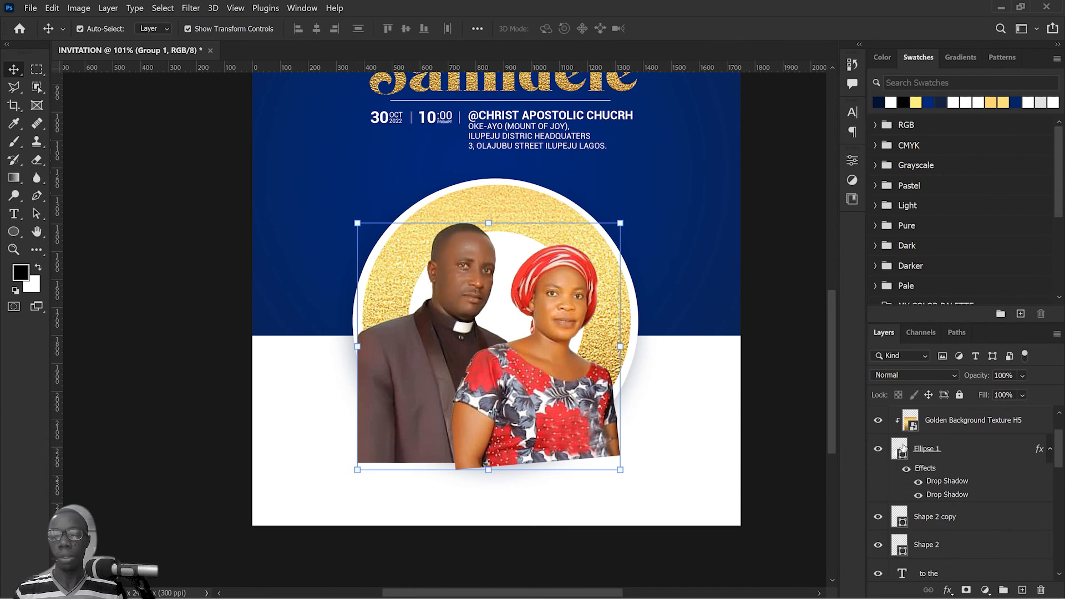
pyautogui.click(903, 448)
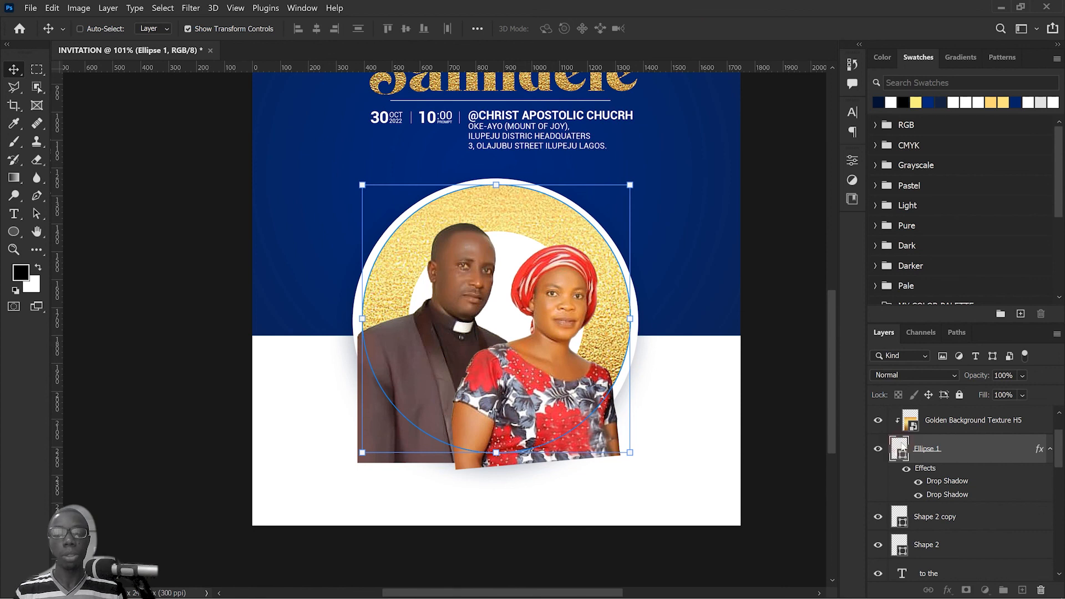
pyautogui.keyDown('ctrl'); pyautogui.click(901, 448); pyautogui.keyUp('ctrl')
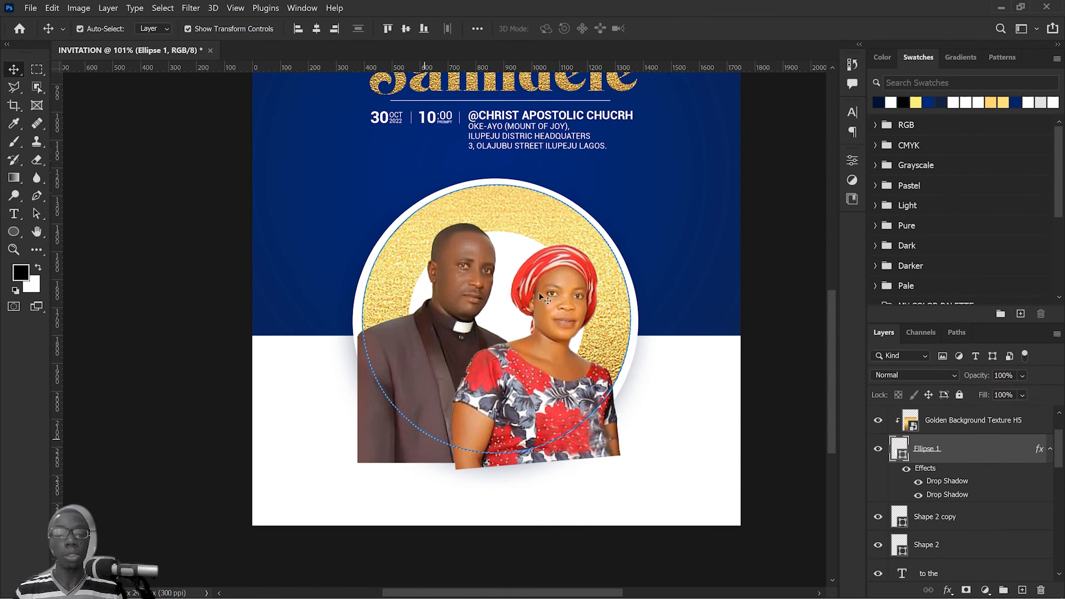
pyautogui.click(967, 591)
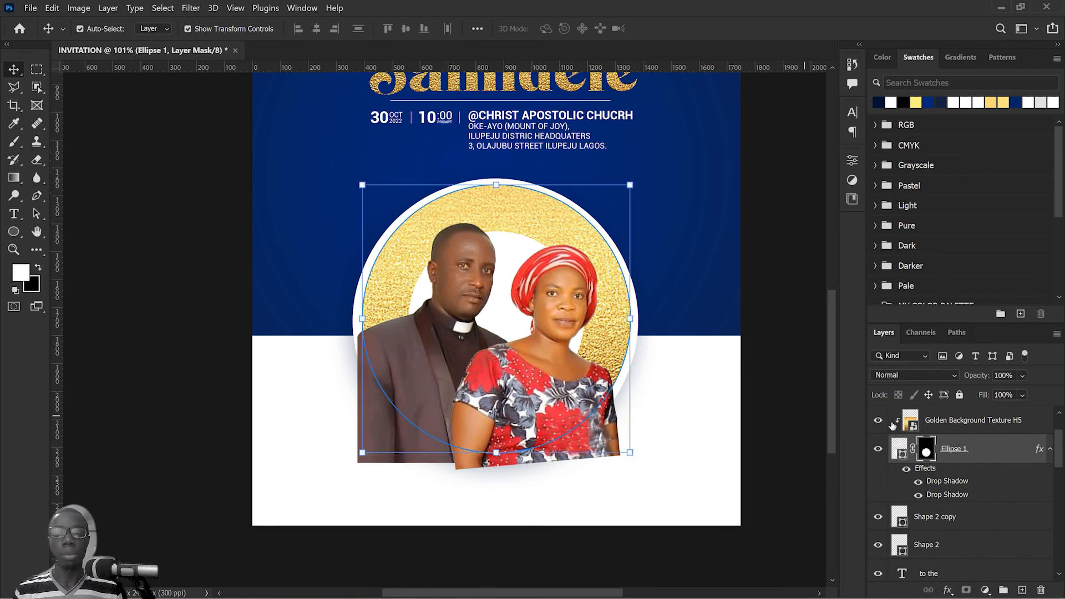
pyautogui.hotkey('ctrl', 'z')
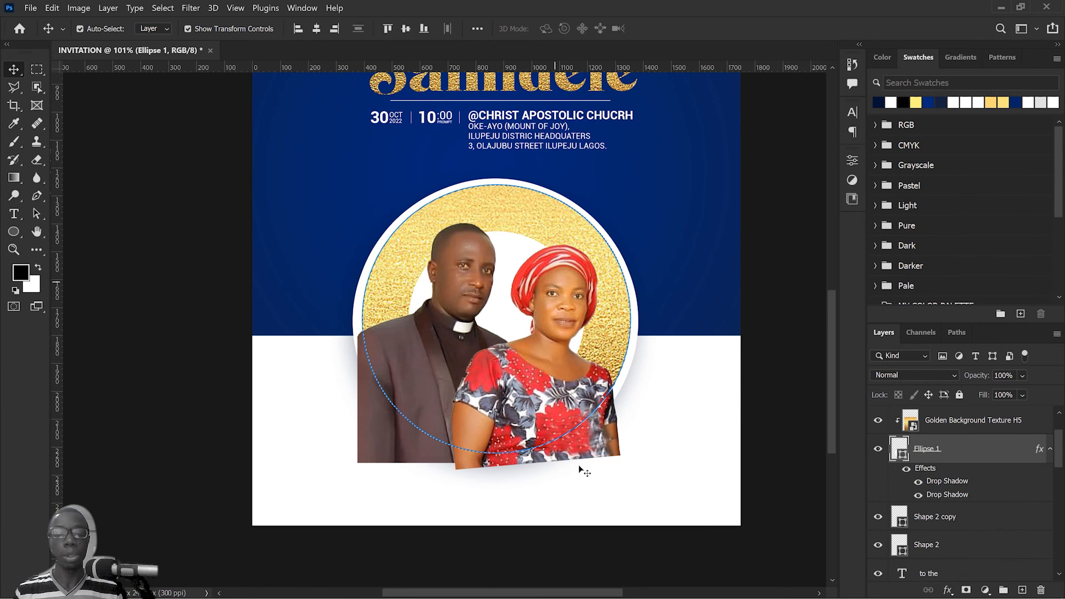
pyautogui.click(370, 450)
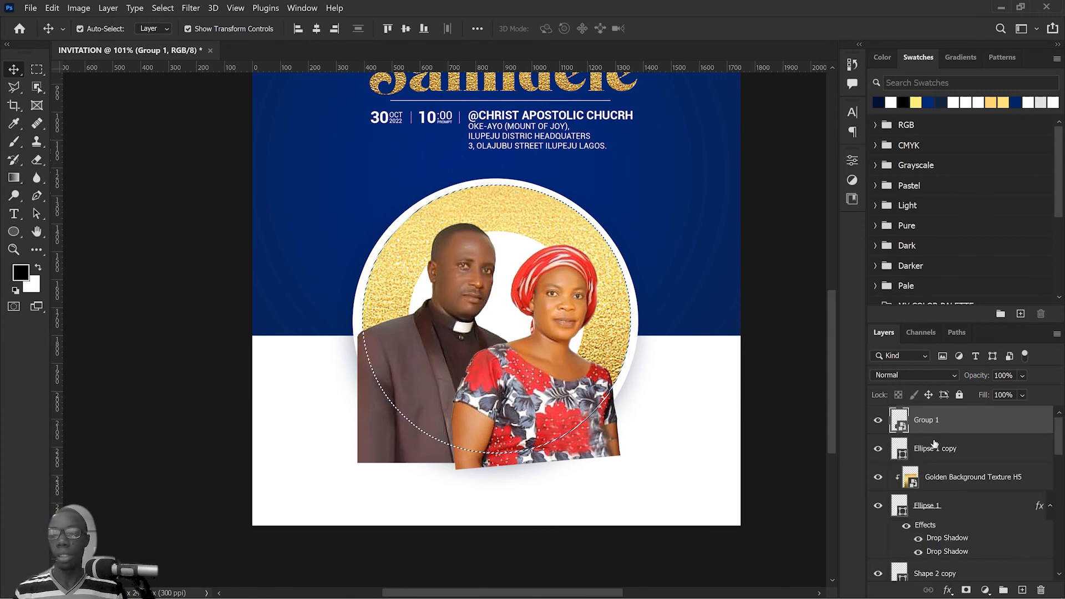
pyautogui.click(966, 589)
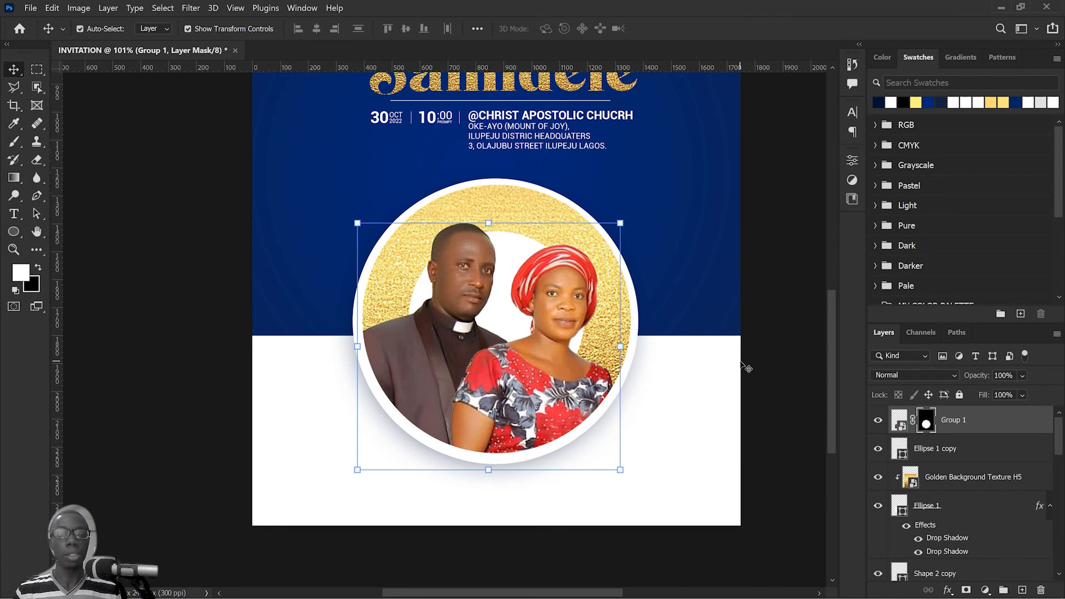
# Step: Target the Group 1 image rather than its mask and open the Camera Raw Filter for it
pyautogui.click(1024, 423)
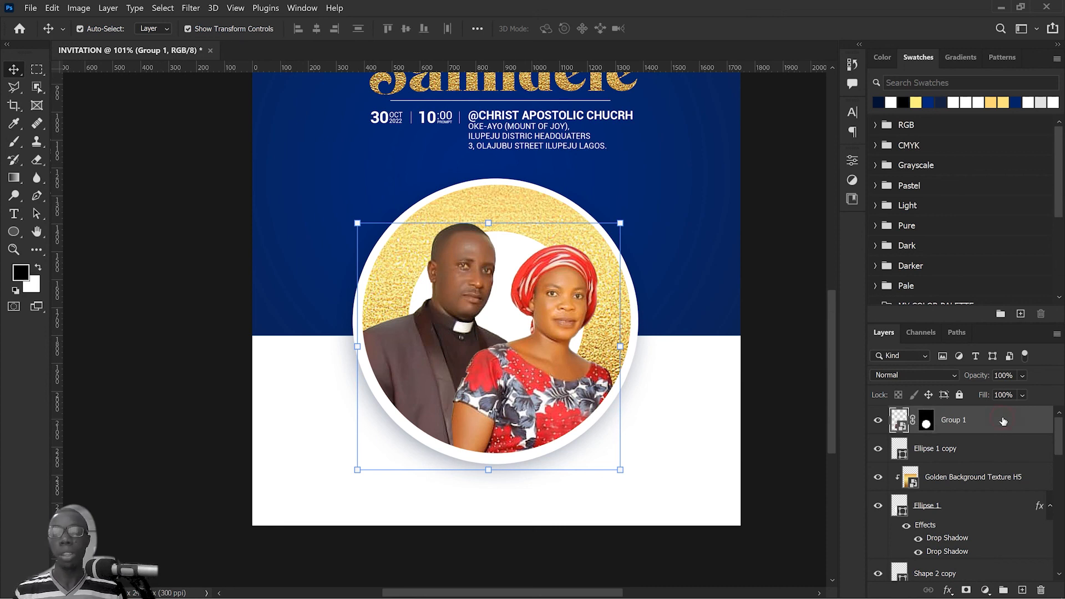
pyautogui.click(192, 9)
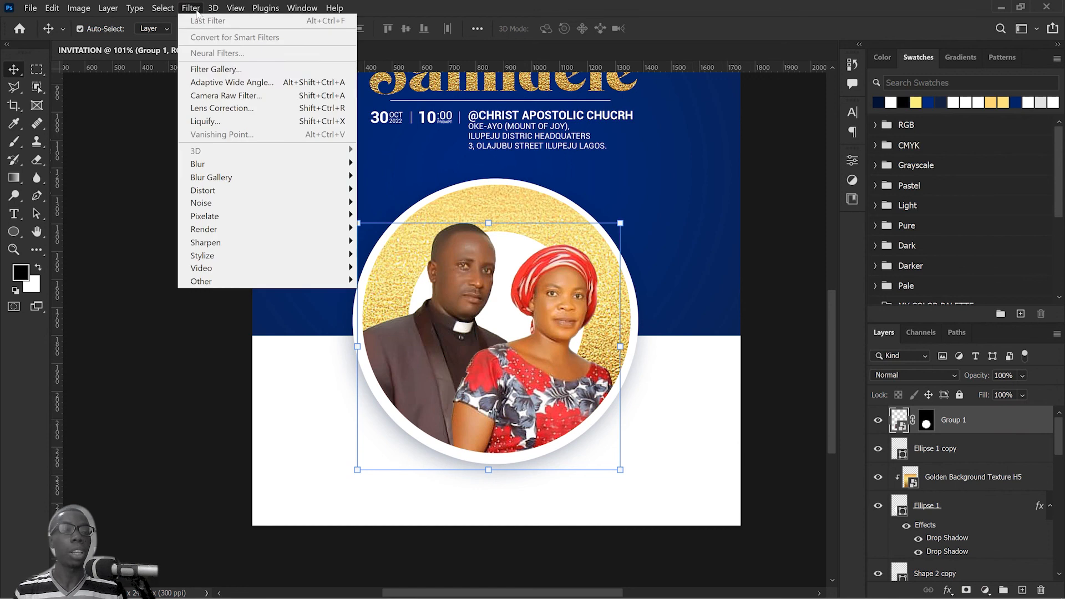
pyautogui.click(233, 97)
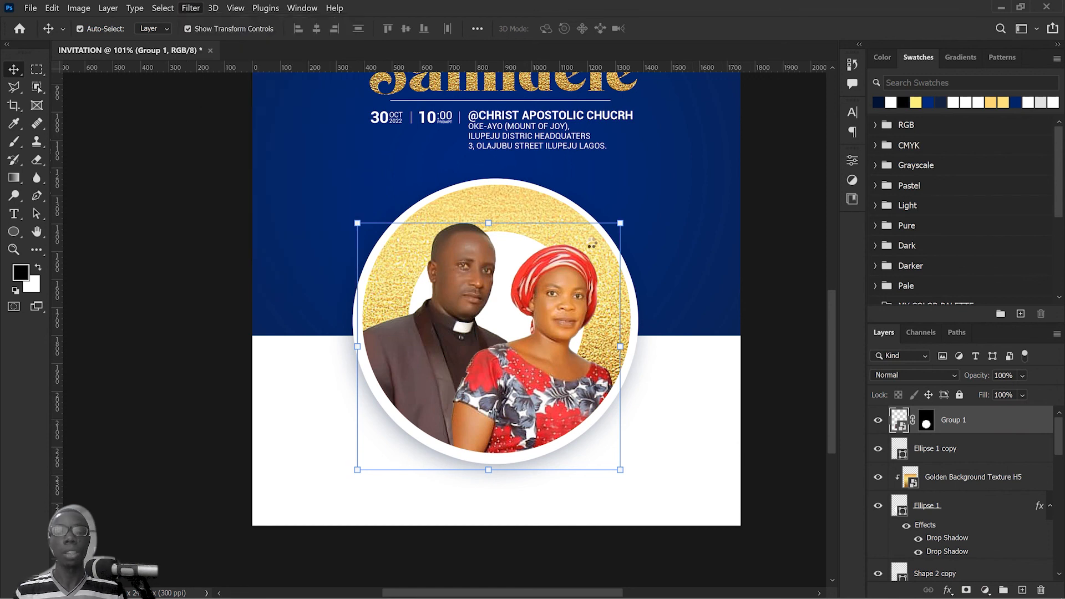
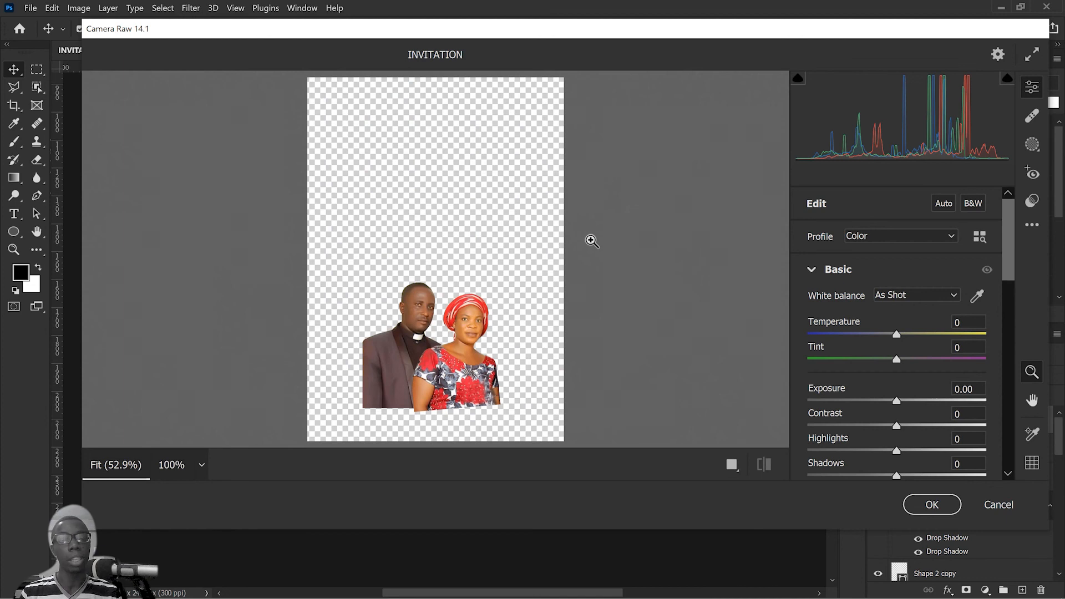
# Step: Set the couple's Camera Raw Temperature to +7, Exposure to +0.20, Whites to +34 and Blacks to -36
pyautogui.click(439, 339)
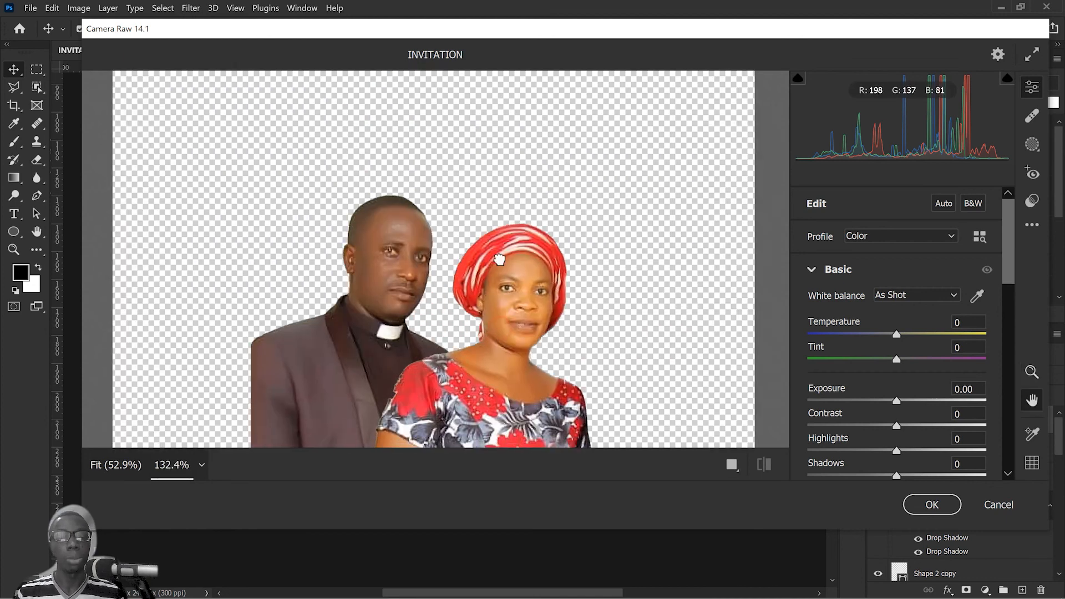
pyautogui.moveTo(499, 259); pyautogui.dragTo(502, 159)
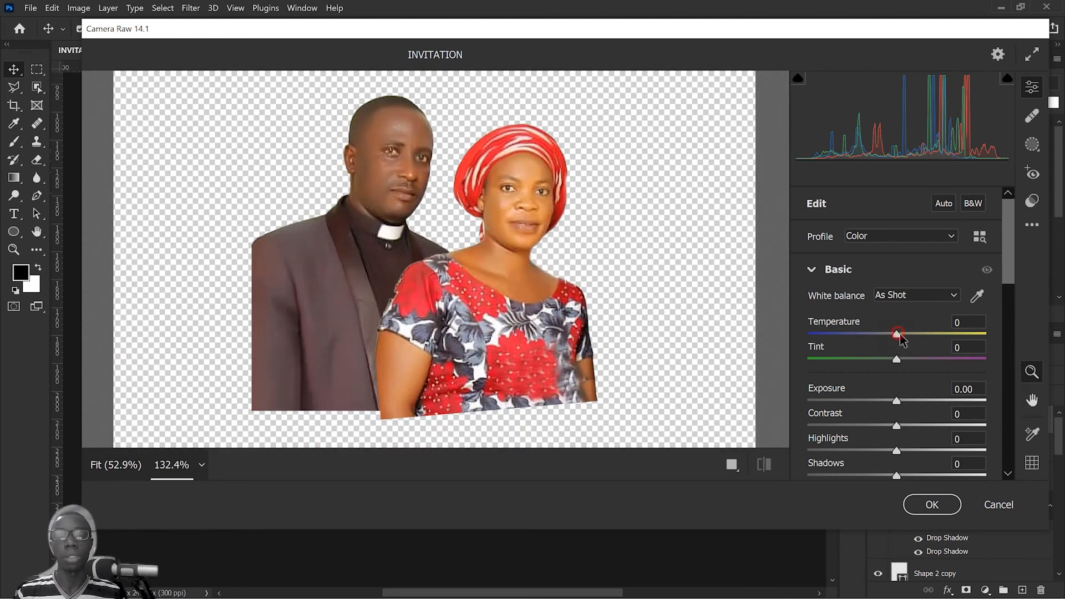
pyautogui.moveTo(897, 334); pyautogui.dragTo(904, 337)
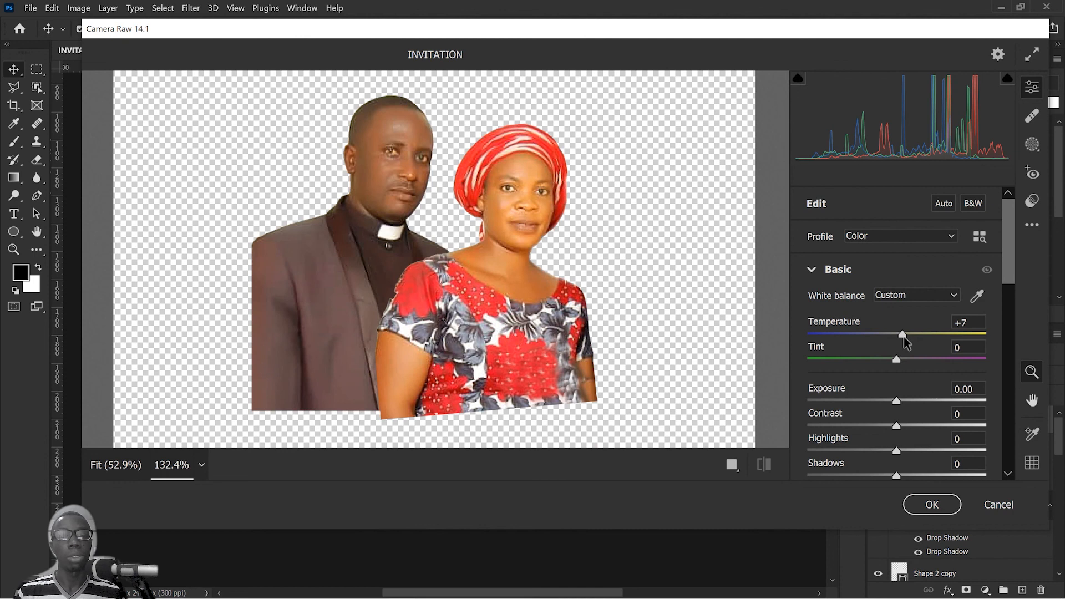
pyautogui.scroll(-3, 913, 435)
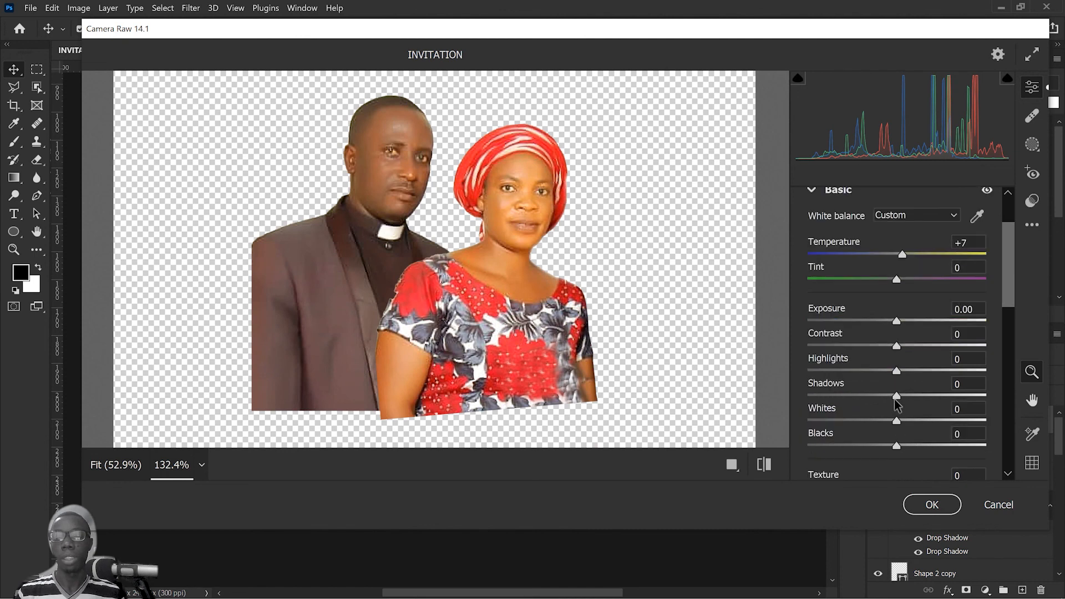
pyautogui.moveTo(897, 446); pyautogui.dragTo(922, 420)
pyautogui.moveTo(897, 320); pyautogui.dragTo(900, 320)
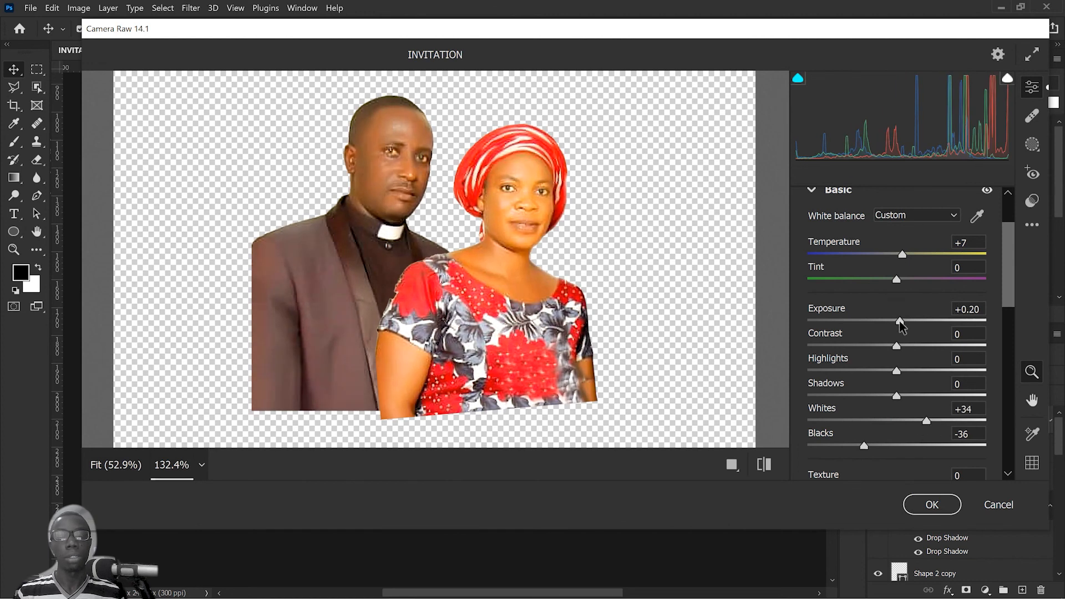
# Step: Soften the couple's Texture to -8, then set Sharpening to 125 and Noise Reduction to 53
pyautogui.moveTo(901, 284)
pyautogui.mouseDown()
pyautogui.moveTo(925, 302)
pyautogui.moveTo(891, 295)
pyautogui.mouseUp()
pyautogui.scroll(-3, 901, 378)
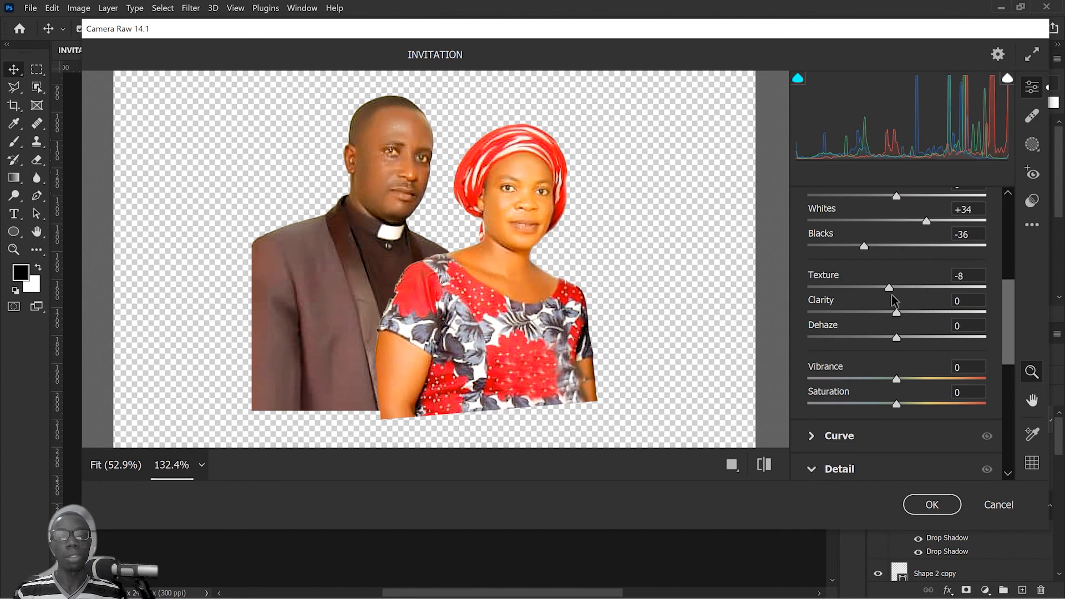
pyautogui.scroll(-3, 891, 295)
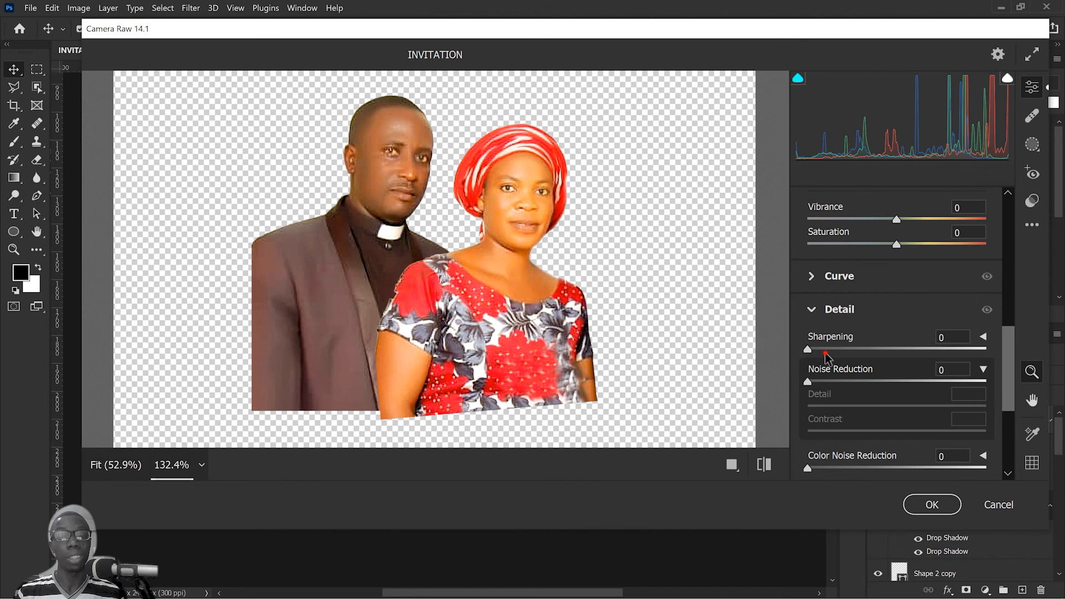
pyautogui.moveTo(825, 350); pyautogui.dragTo(934, 347)
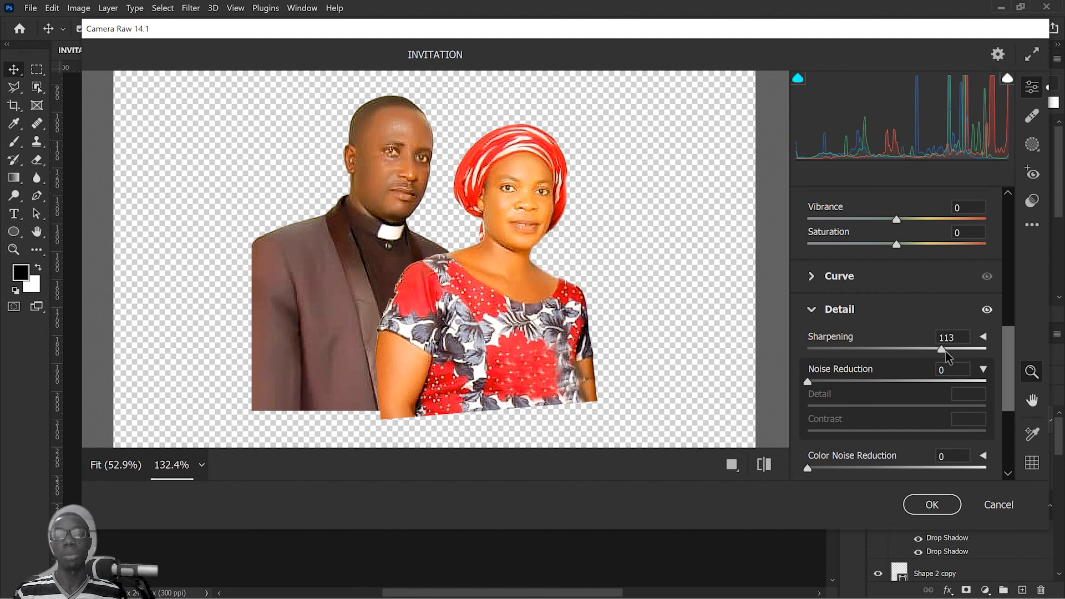
pyautogui.moveTo(946, 350); pyautogui.dragTo(957, 349)
pyautogui.moveTo(809, 382); pyautogui.dragTo(904, 382)
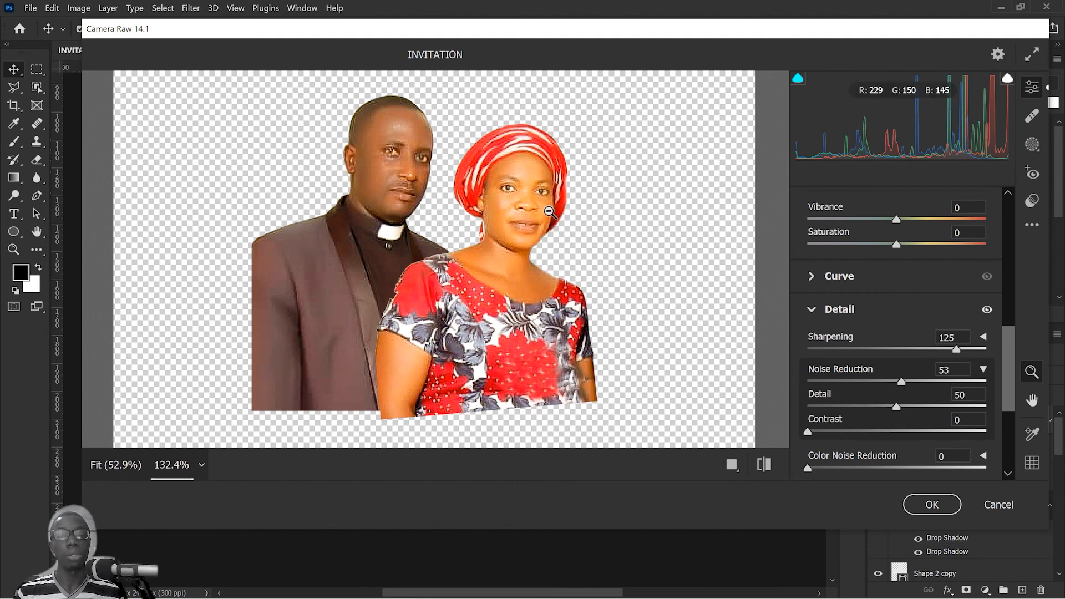
# Step: Set Vibrance to -7, Highlights to -17 and Shadows to +32, and lower the Exposure slightly
pyautogui.scroll(3, 1008, 339)
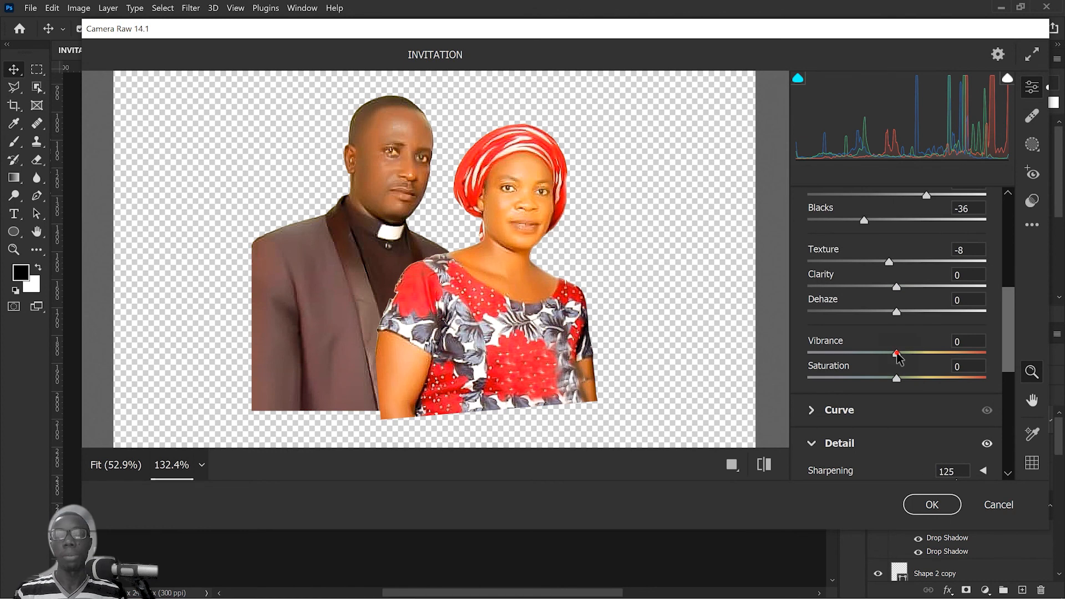
pyautogui.moveTo(894, 355); pyautogui.dragTo(891, 356)
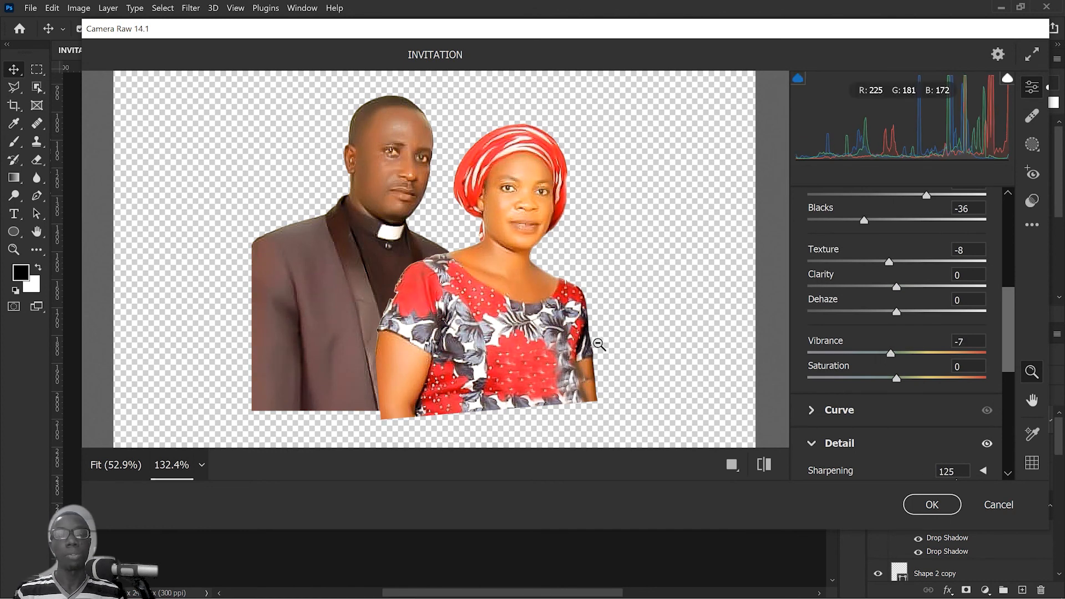
pyautogui.scroll(3, 969, 291)
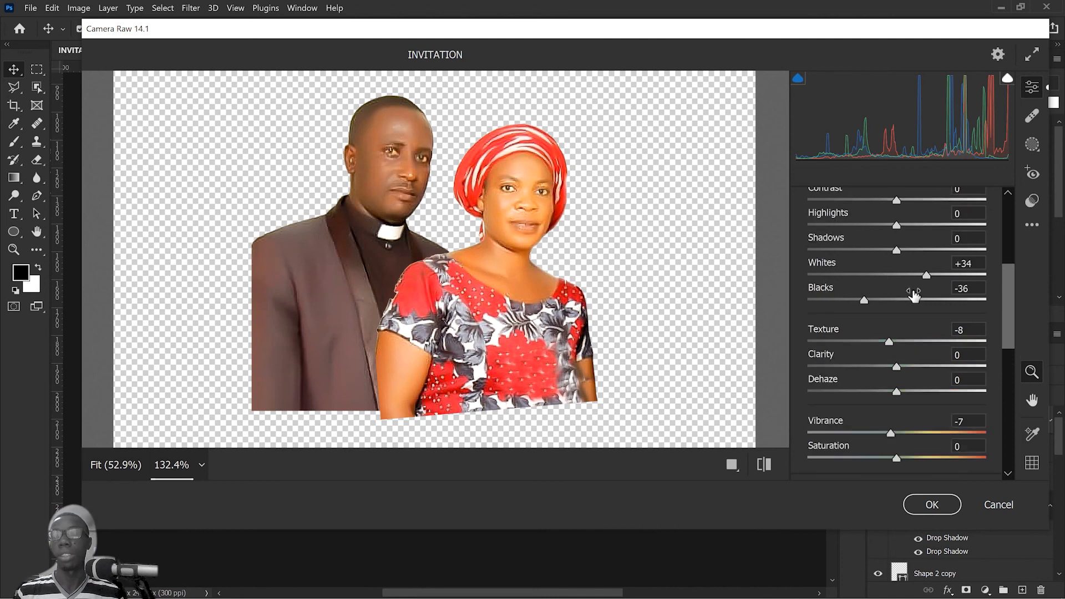
pyautogui.moveTo(896, 290); pyautogui.dragTo(882, 265)
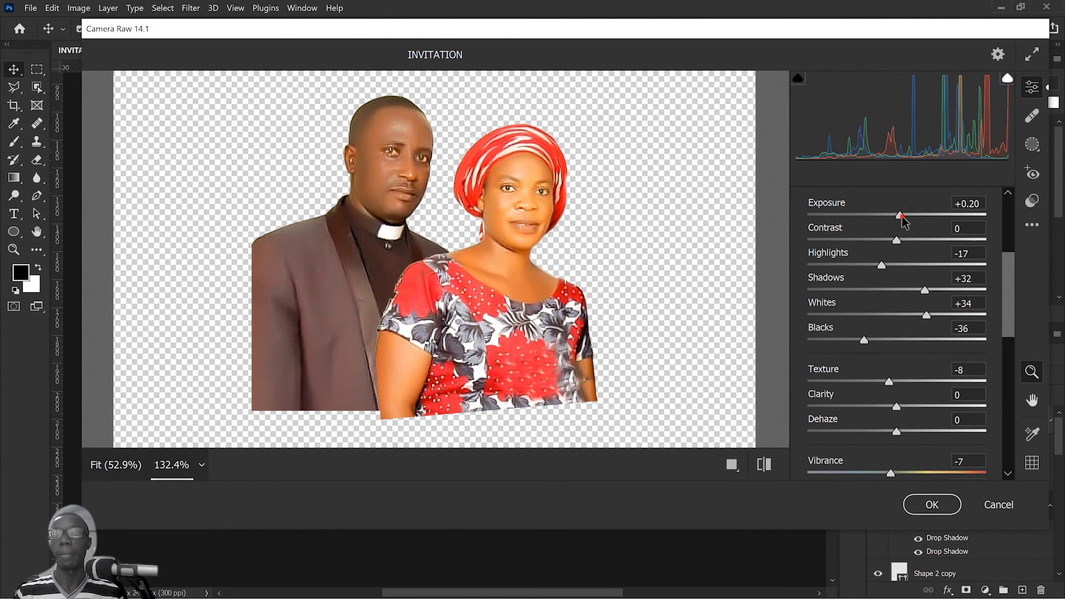
pyautogui.moveTo(901, 216); pyautogui.dragTo(893, 216)
# Step: Expand the Color Mixer and raise one of its colour sliders slightly
pyautogui.scroll(-10, 832, 249)
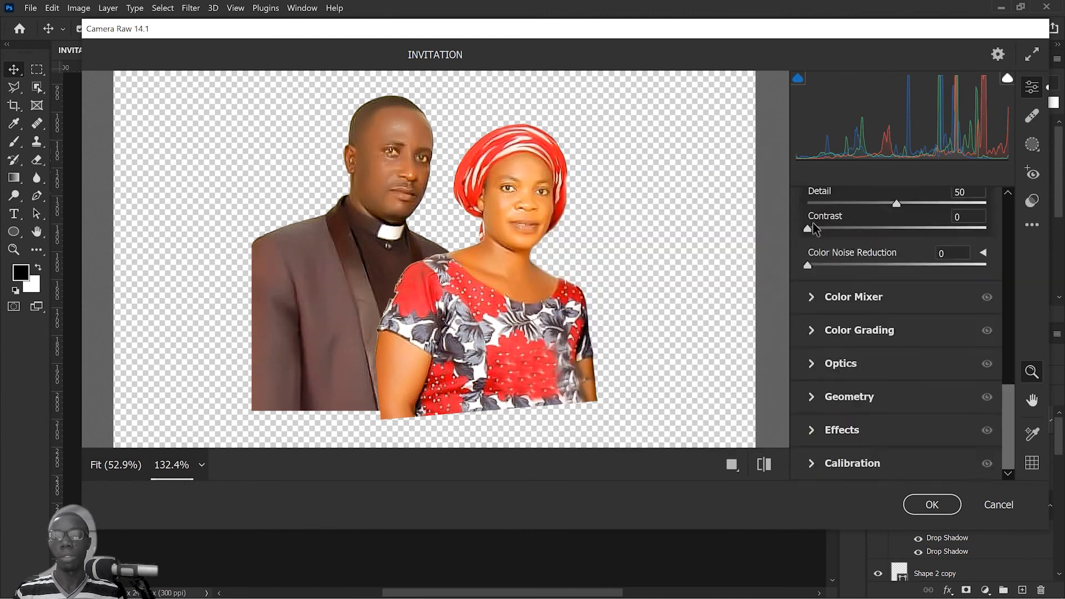
pyautogui.click(816, 306)
pyautogui.moveTo(897, 321); pyautogui.dragTo(909, 297)
# Step: Set Vibrance to -1 and Blacks to -55, and apply the Camera Raw Filter to the couple
pyautogui.scroll(5, 893, 289)
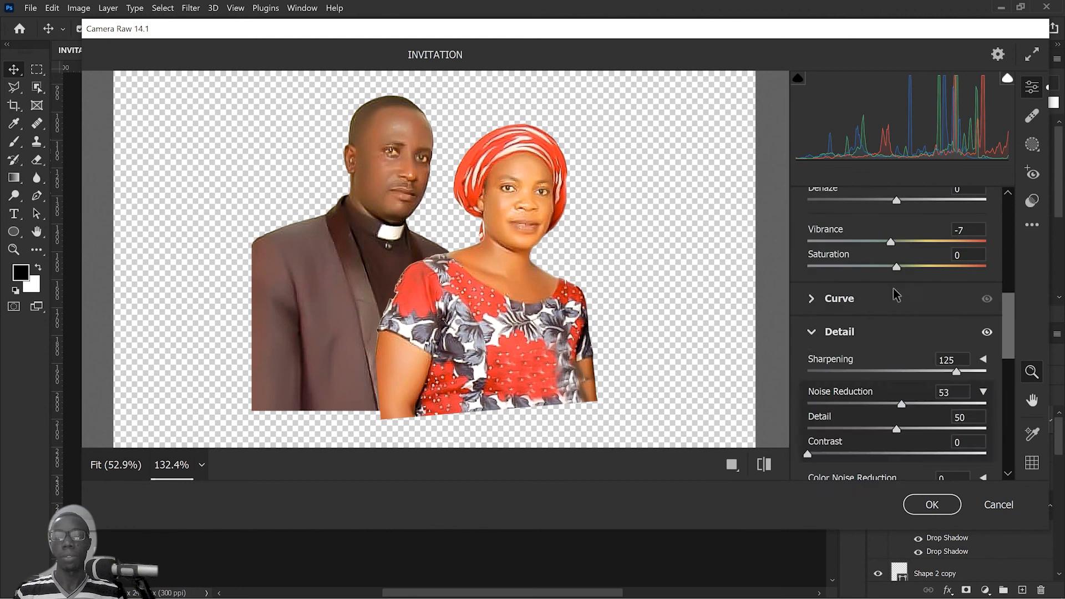
pyautogui.scroll(3, 894, 333)
pyautogui.moveTo(891, 402); pyautogui.dragTo(896, 402)
pyautogui.moveTo(864, 269); pyautogui.dragTo(846, 269)
pyautogui.click(1007, 312)
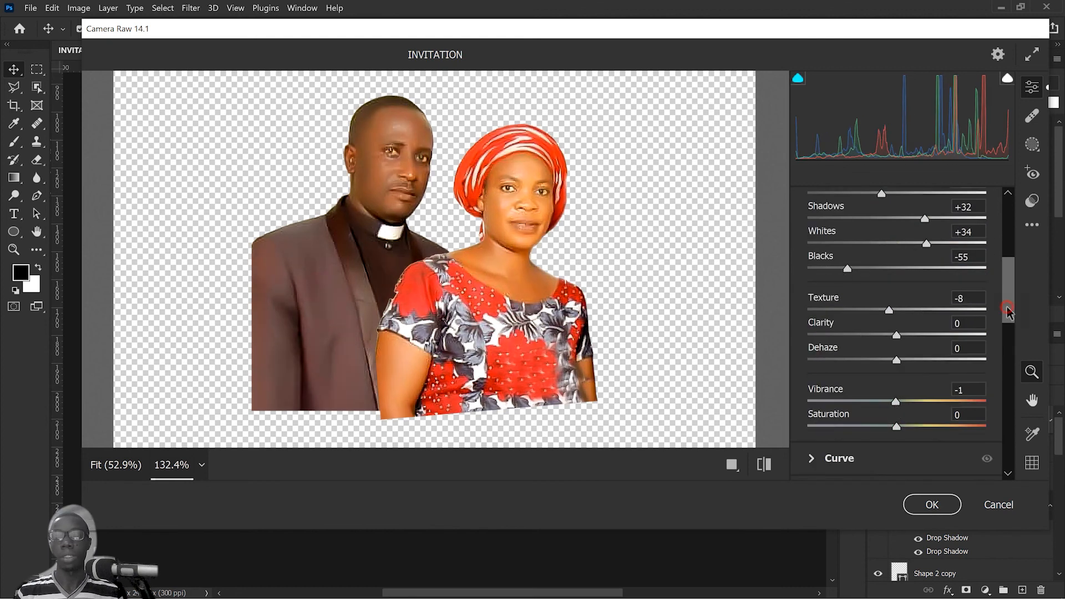
pyautogui.moveTo(1007, 312); pyautogui.dragTo(1003, 351)
pyautogui.click(933, 504)
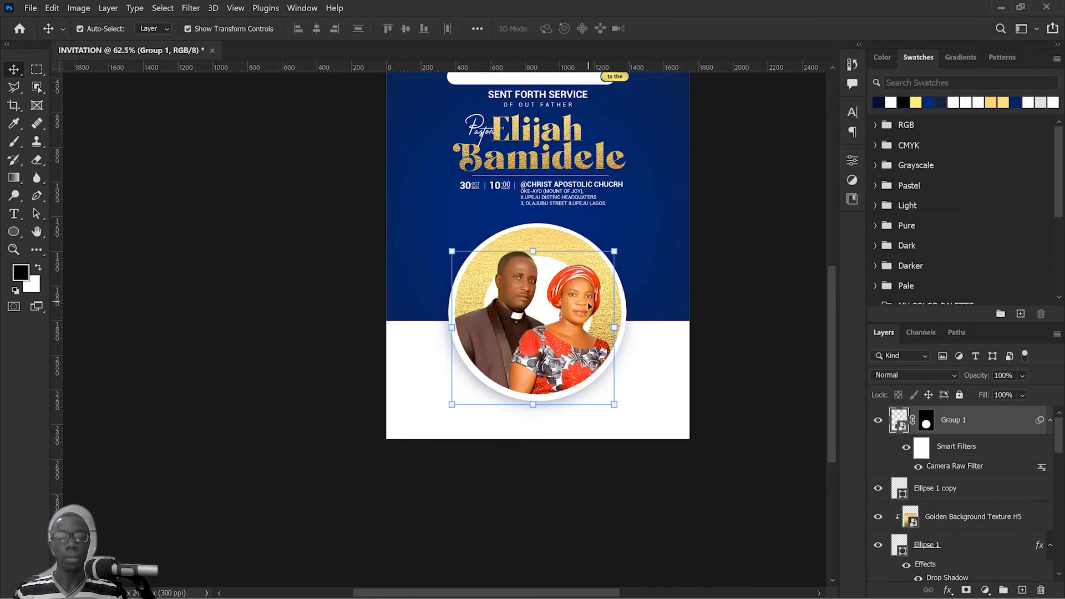
# Step: Duplicate the invitation's top family line onto the white area below the circle and fill the copy with the dark navy swatch
pyautogui.scroll(-3, 589, 305)
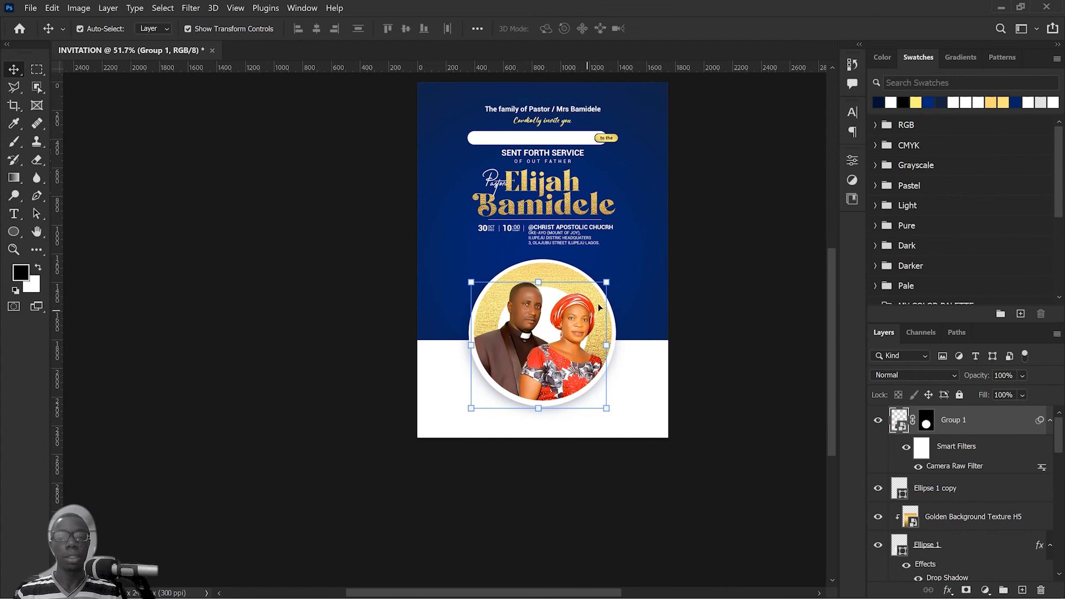
pyautogui.moveTo(600, 302); pyautogui.dragTo(601, 312)
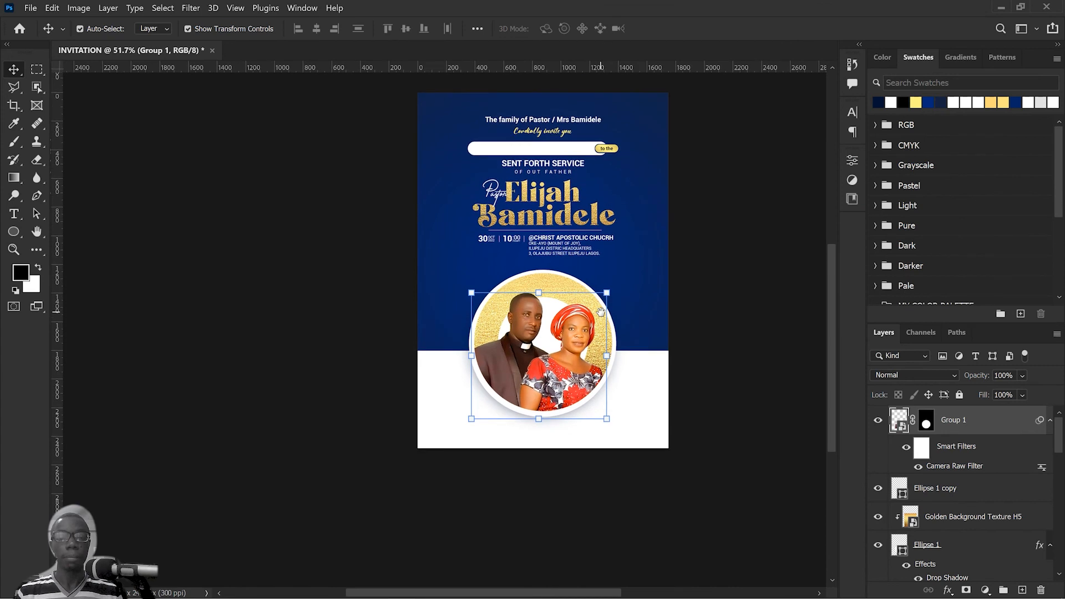
pyautogui.scroll(-2, 592, 364)
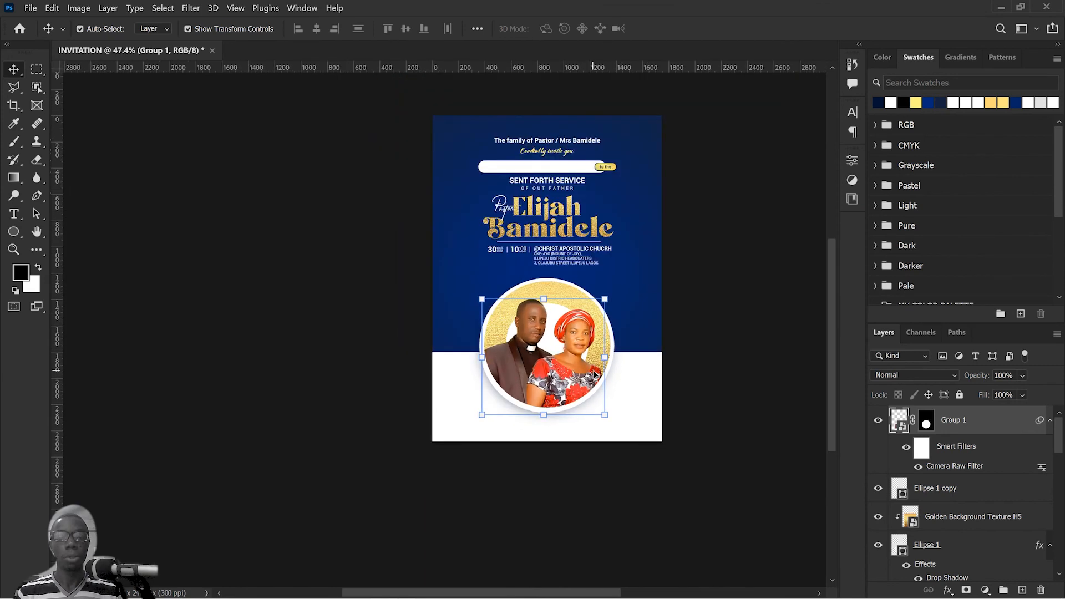
pyautogui.scroll(-1, 595, 375)
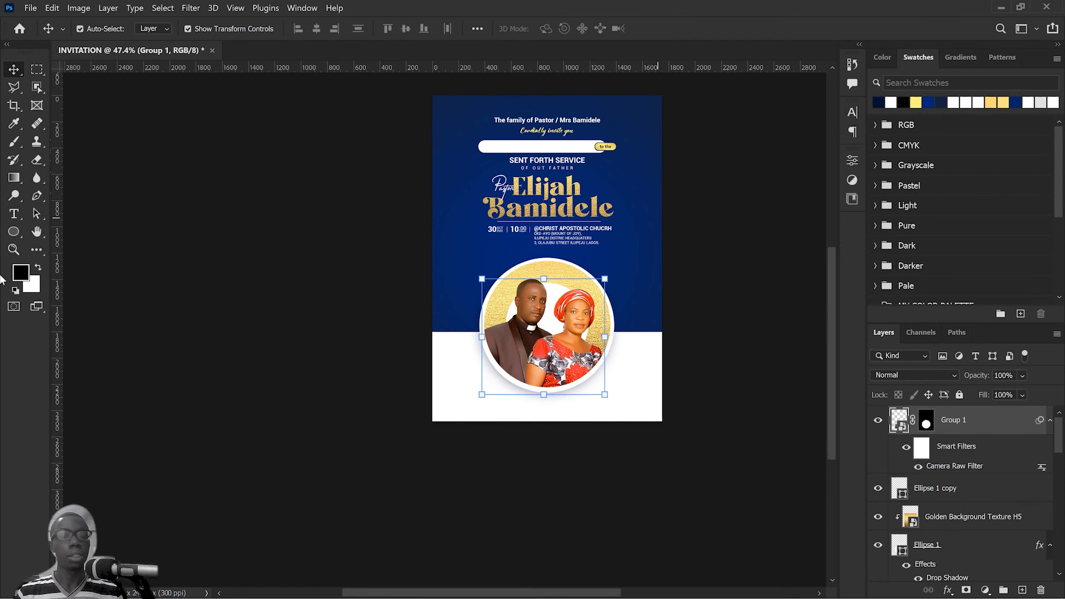
pyautogui.click(586, 123)
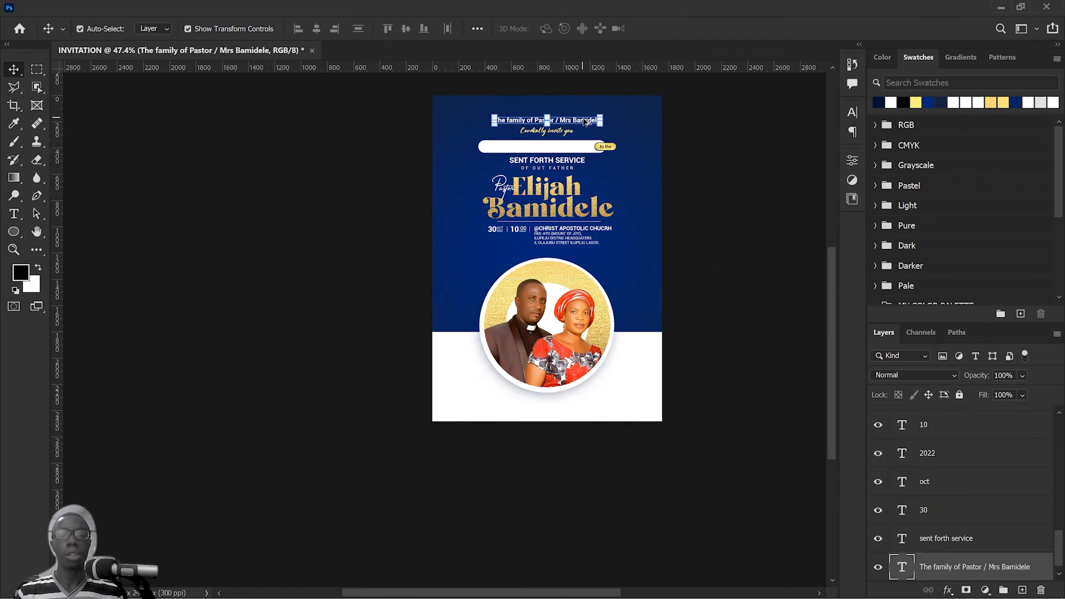
pyautogui.moveTo(589, 149); pyautogui.dragTo(588, 435)
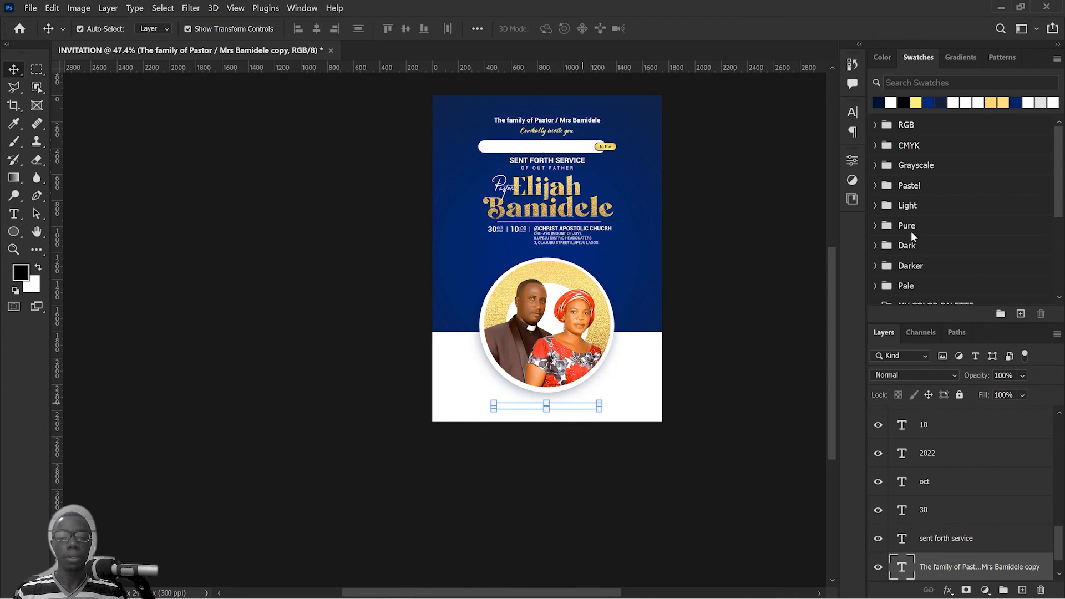
pyautogui.click(879, 103)
pyautogui.hotkey('alt', 'BackSpace')
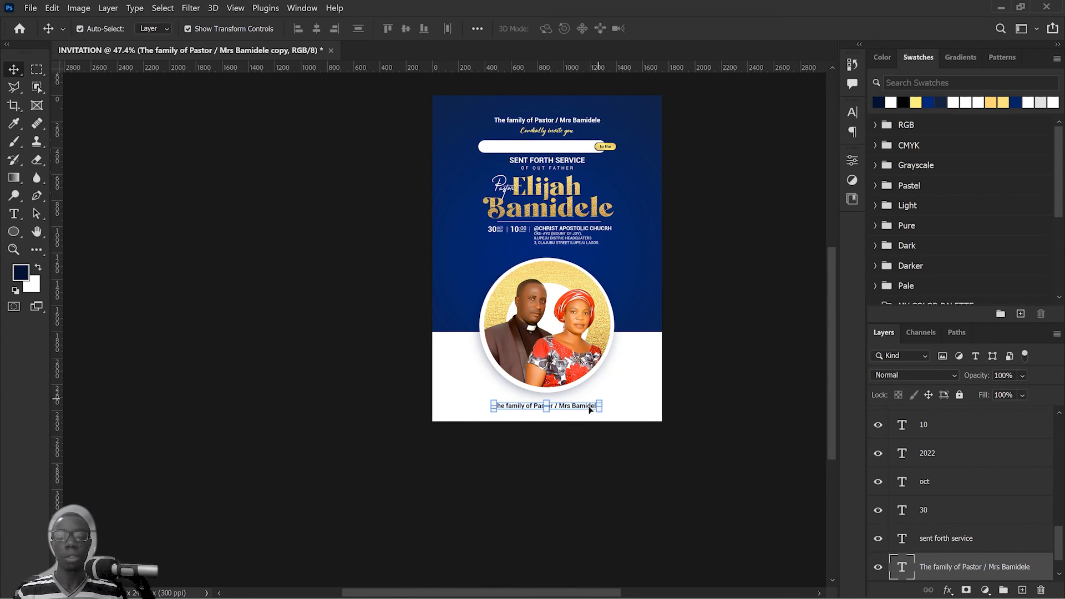
# Step: Replace the copied line's text with "Congratulation" and move it under the middle of the couple's circle
pyautogui.click(589, 408)
pyautogui.doubleClick(589, 407)
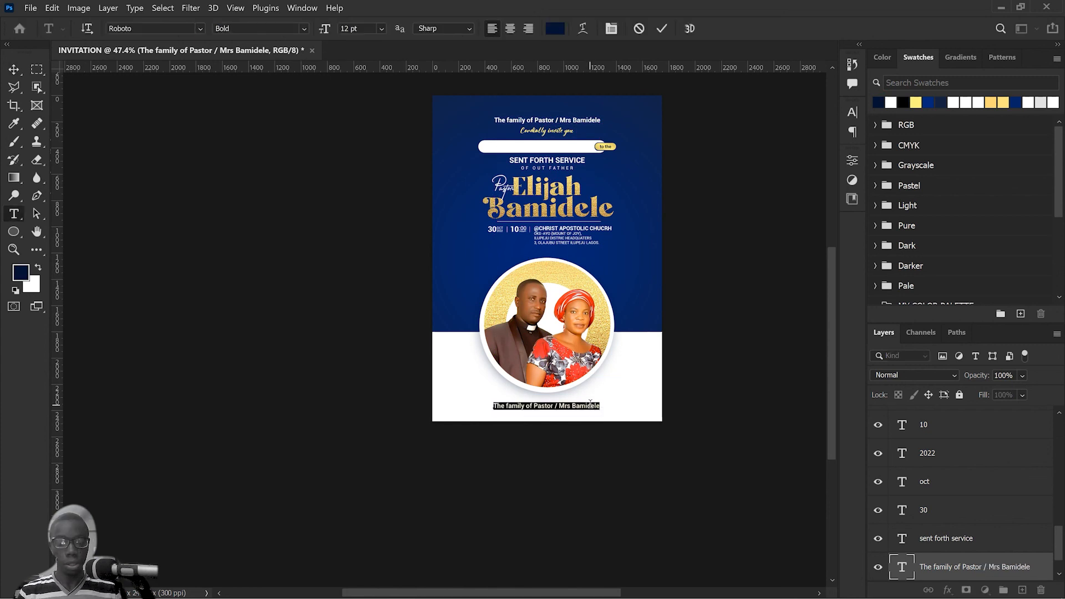
pyautogui.write('Con')
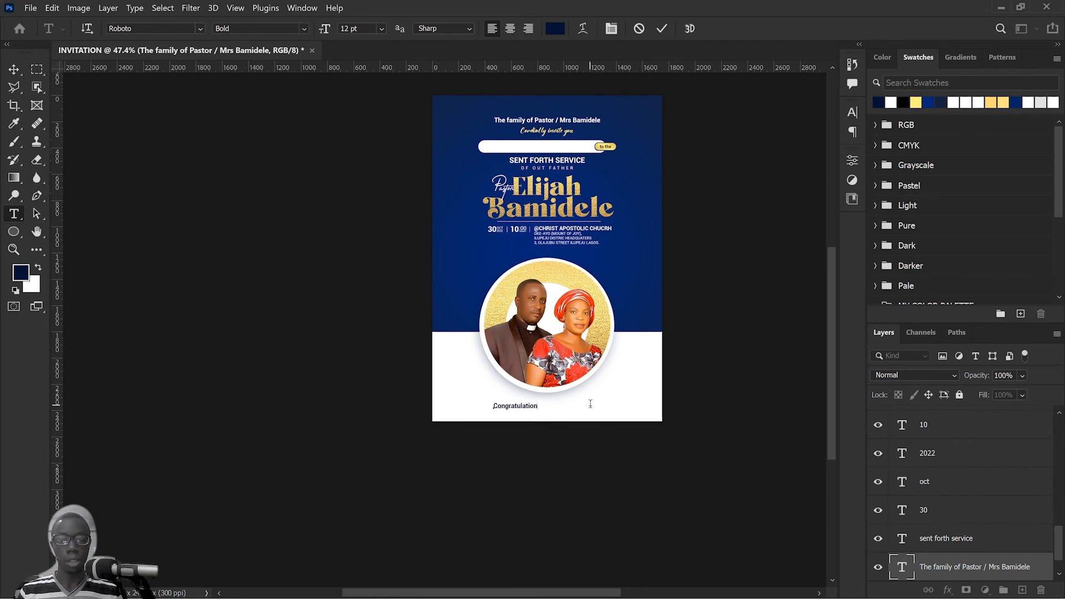
pyautogui.write('gratulation')
pyautogui.click(662, 29)
pyautogui.scroll(4, 540, 440)
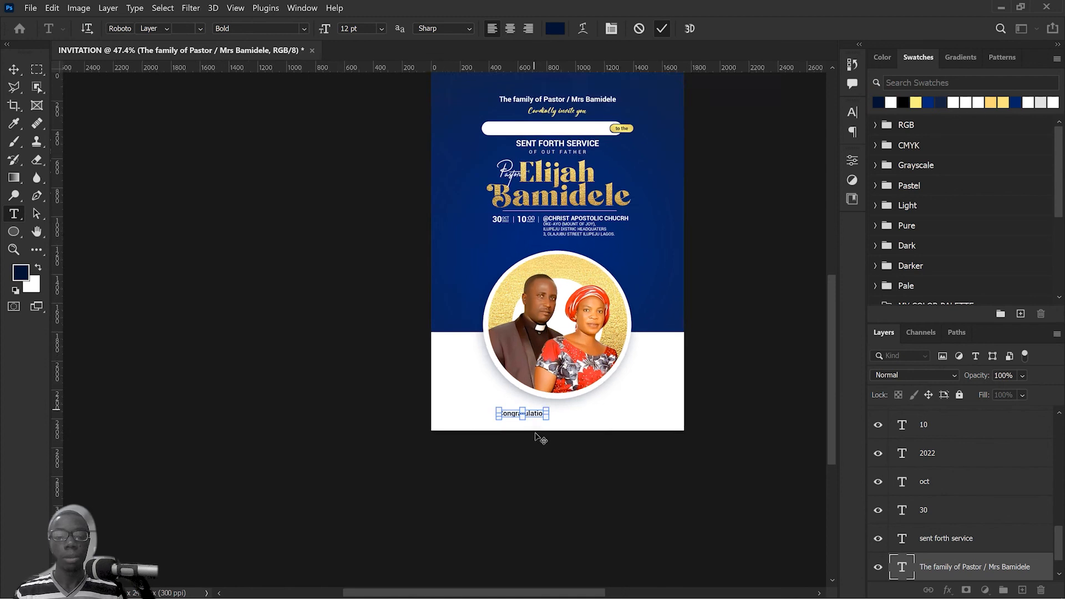
pyautogui.moveTo(633, 420); pyautogui.dragTo(567, 385)
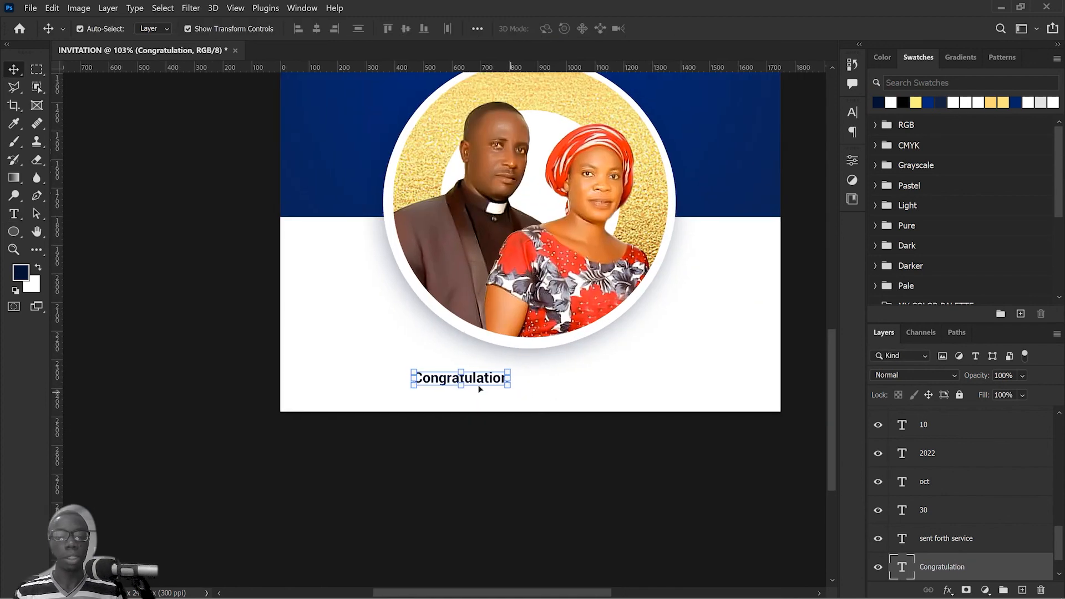
pyautogui.moveTo(491, 381); pyautogui.dragTo(557, 387)
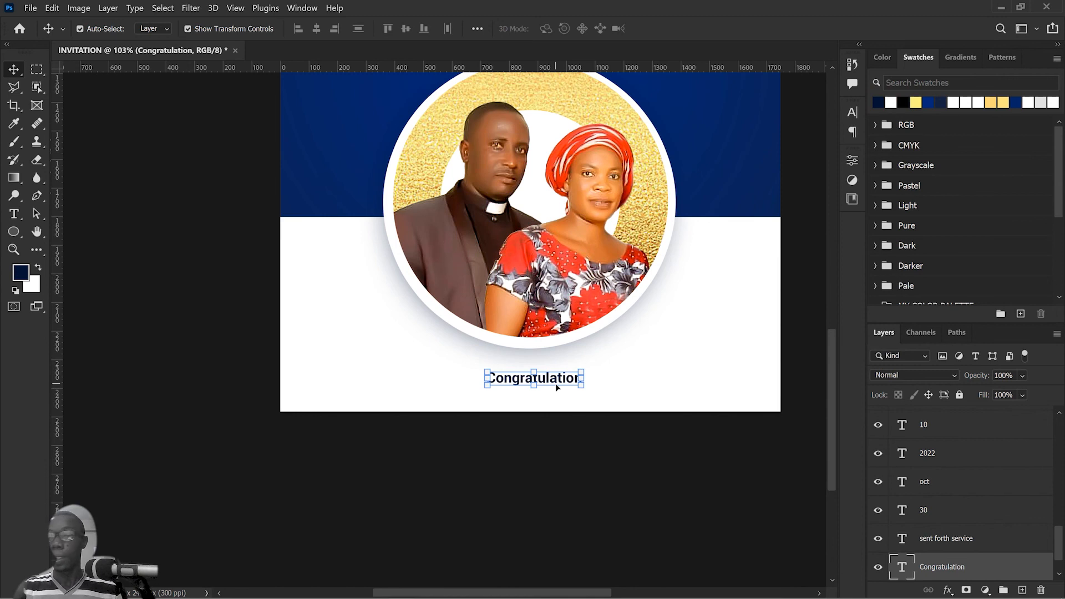
# Step: Set the "Congratulation" text size to 18 pt and shift it back to the centre beneath the circle
pyautogui.click(854, 111)
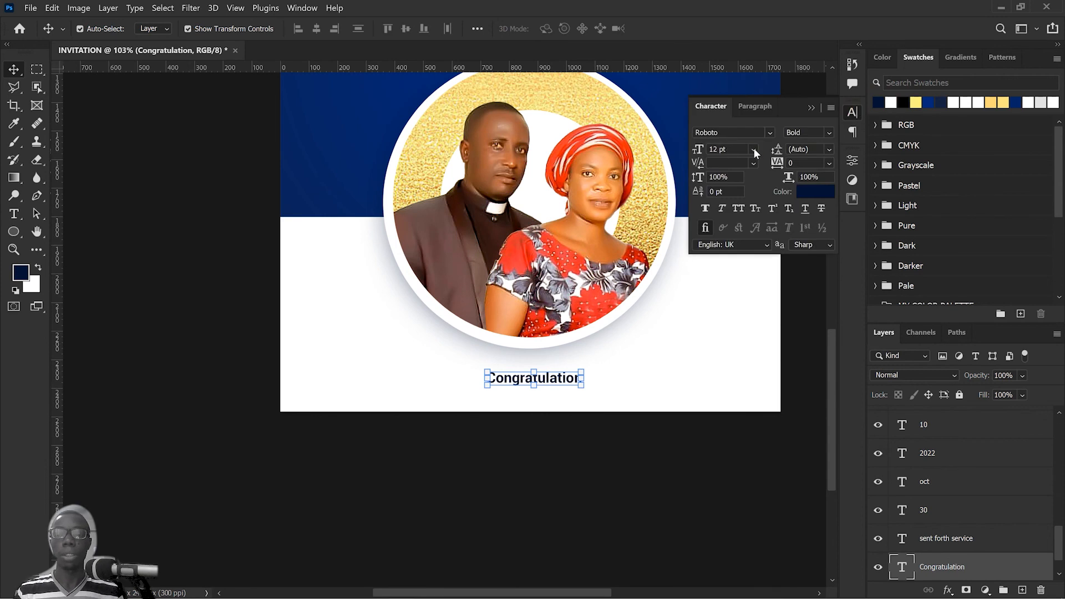
pyautogui.click(755, 150)
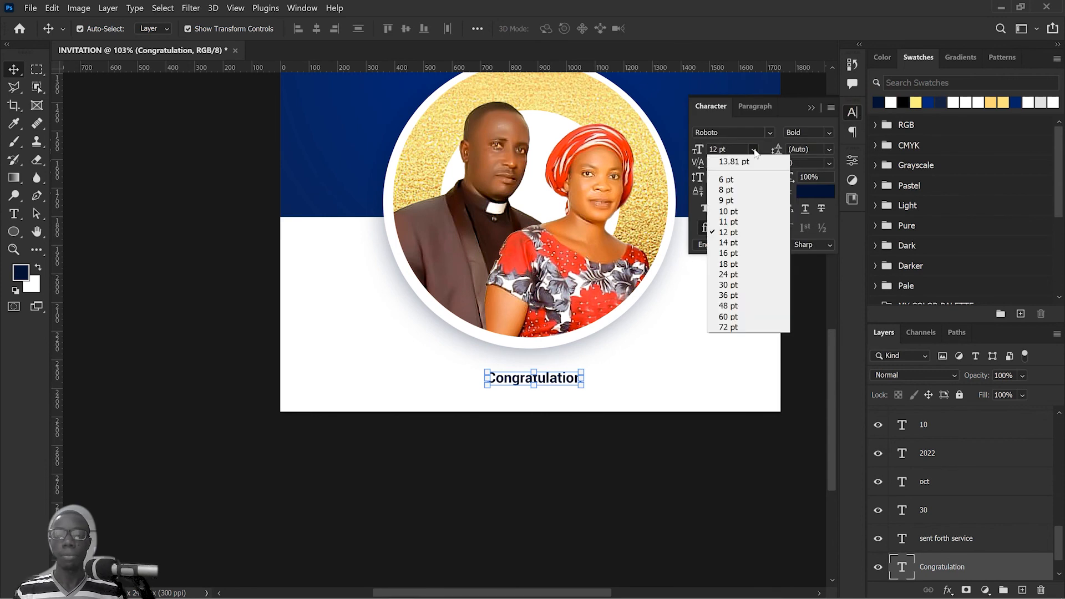
pyautogui.click(755, 150)
pyautogui.click(755, 150)
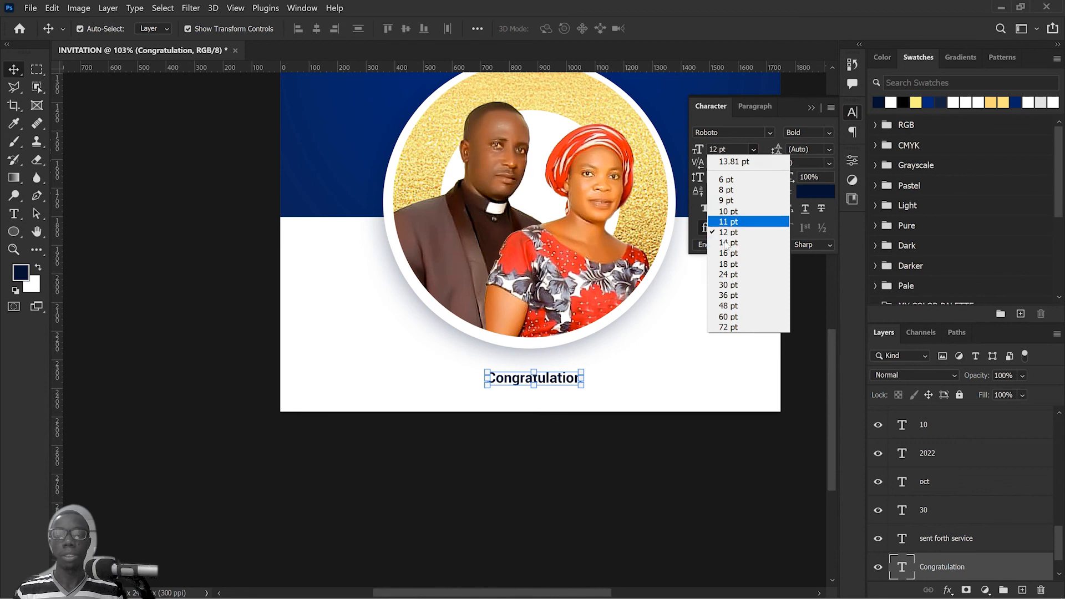
pyautogui.click(732, 264)
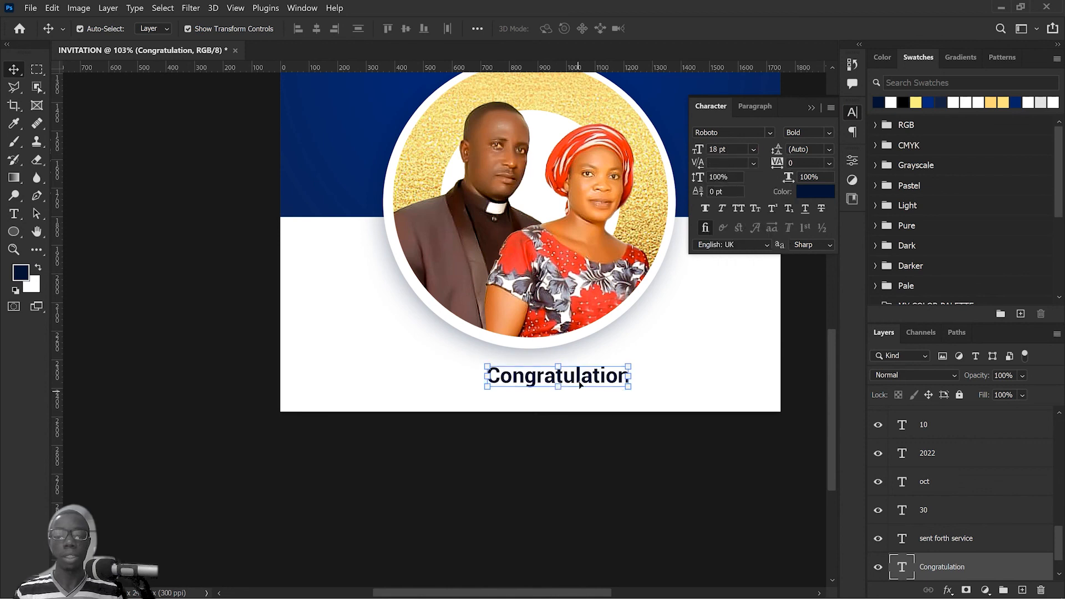
pyautogui.moveTo(580, 384)
pyautogui.mouseDown()
pyautogui.moveTo(558, 382)
pyautogui.moveTo(568, 379)
pyautogui.mouseUp()
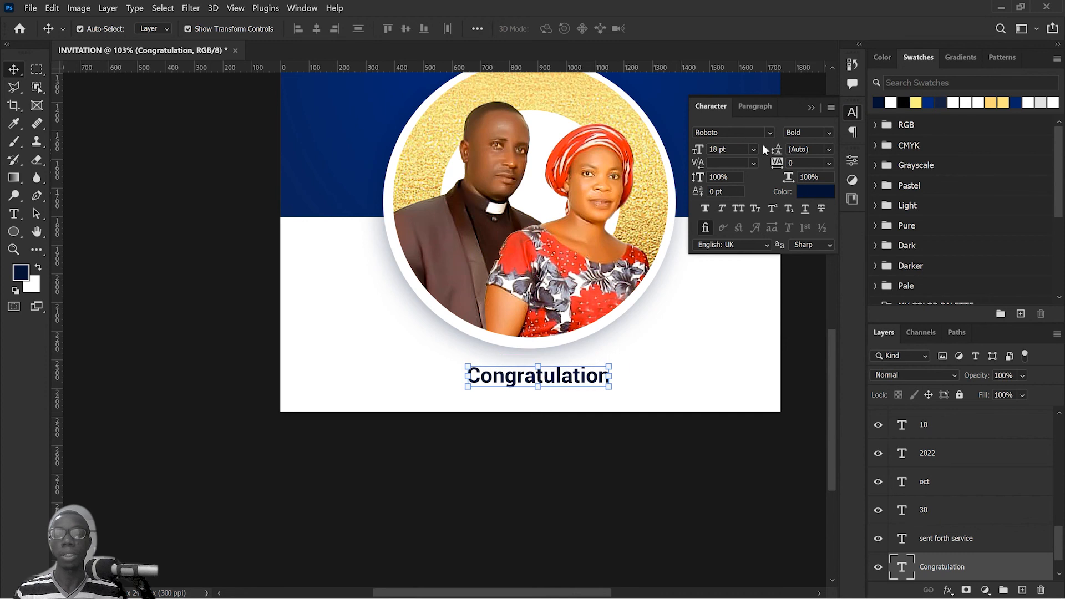
# Step: Set the "Congratulation" line in the a Auto Signature font and re-centre it beneath the couple's circle
pyautogui.click(771, 131)
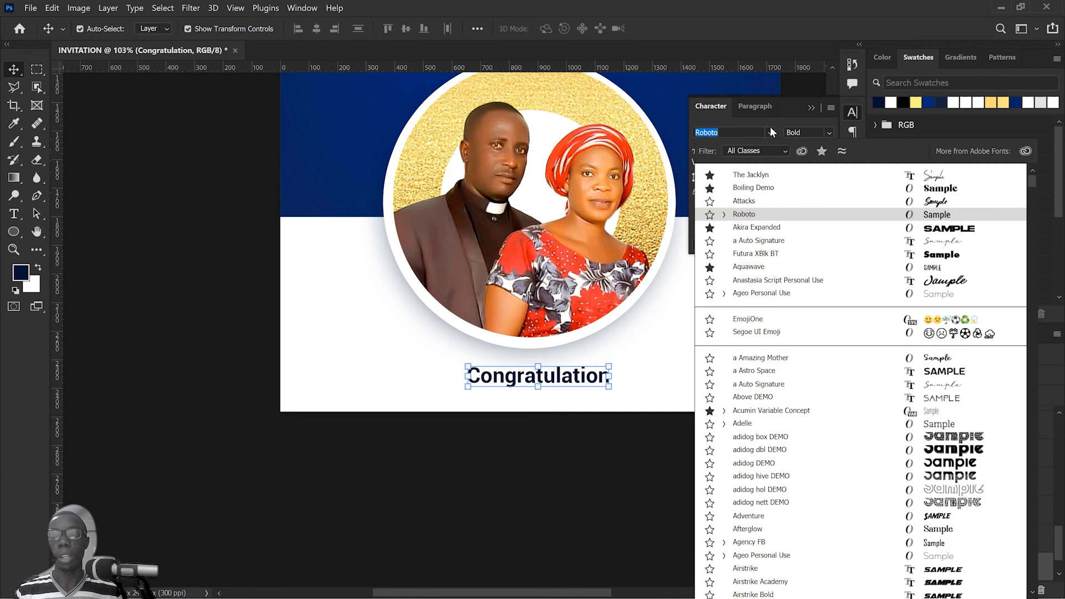
pyautogui.click(931, 243)
pyautogui.moveTo(581, 386); pyautogui.dragTo(550, 380)
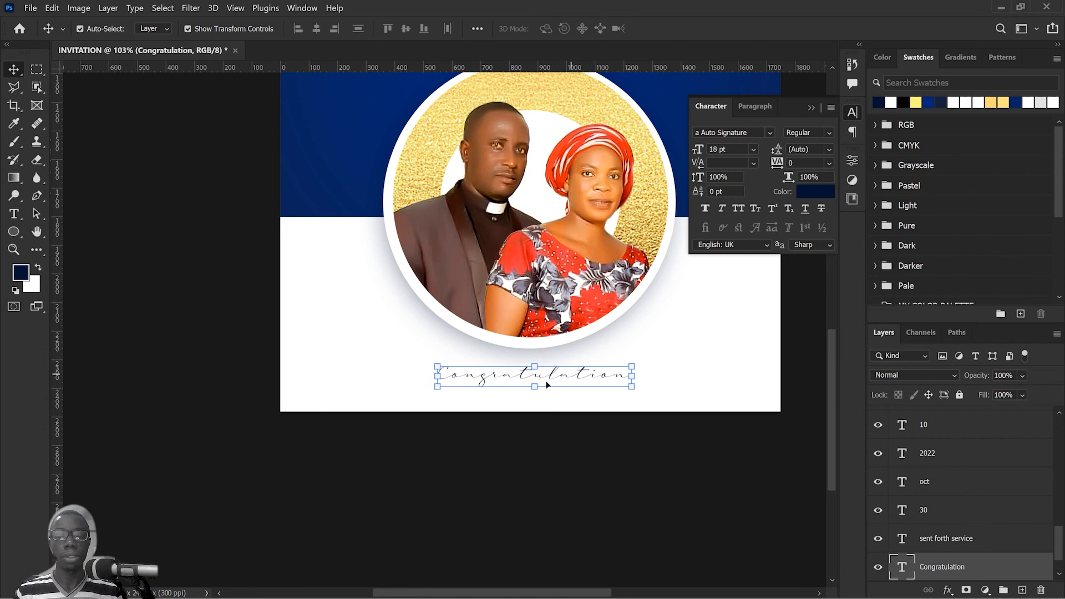
pyautogui.moveTo(551, 375); pyautogui.dragTo(552, 375)
pyautogui.hotkey('ctrl', '0')
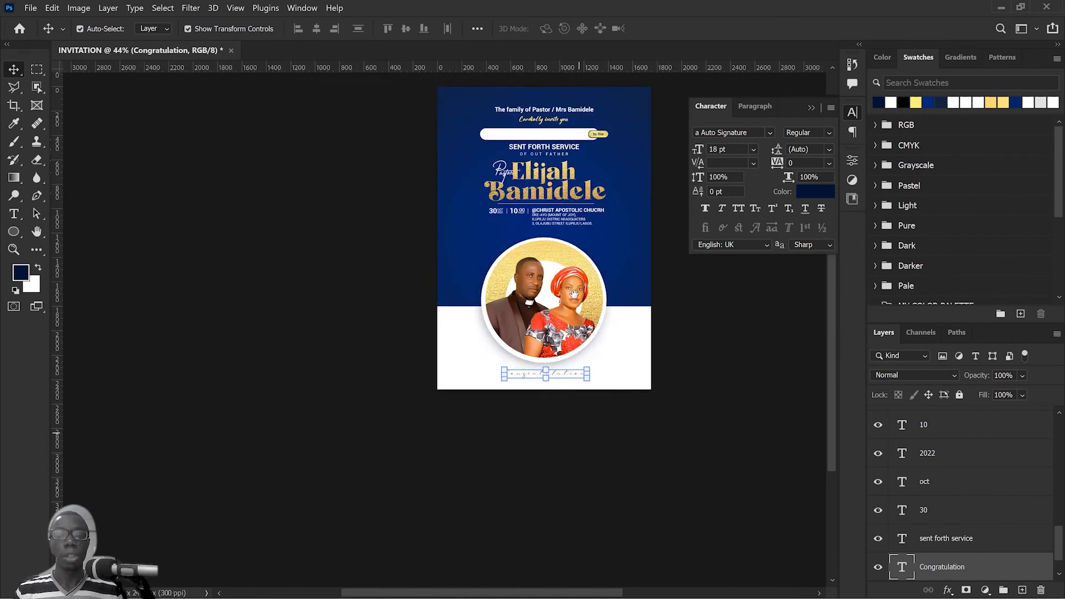
pyautogui.moveTo(573, 294); pyautogui.dragTo(571, 315)
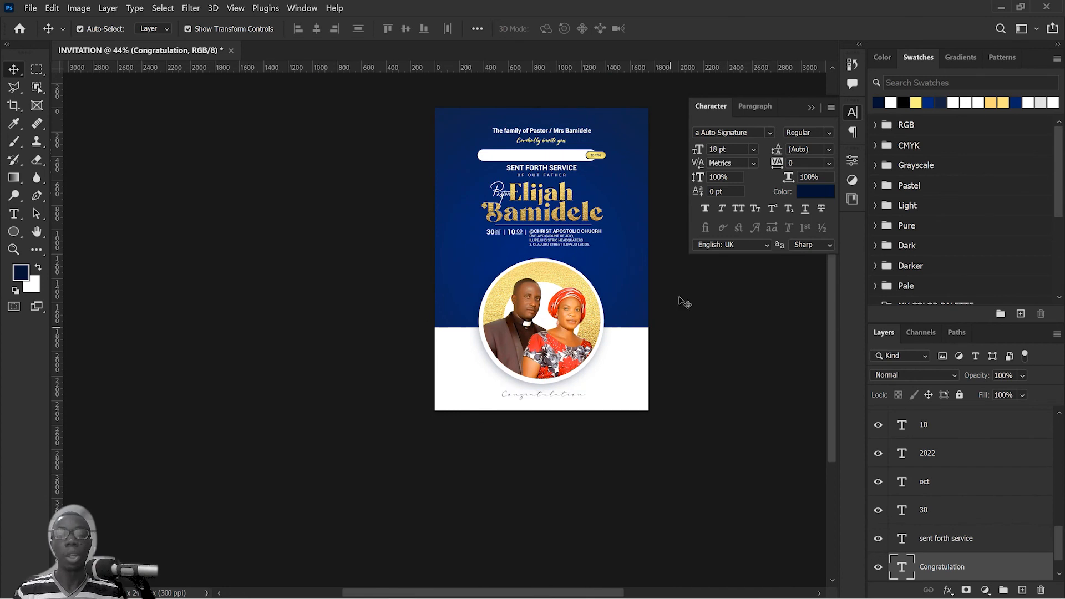
pyautogui.moveTo(680, 294); pyautogui.dragTo(461, 356)
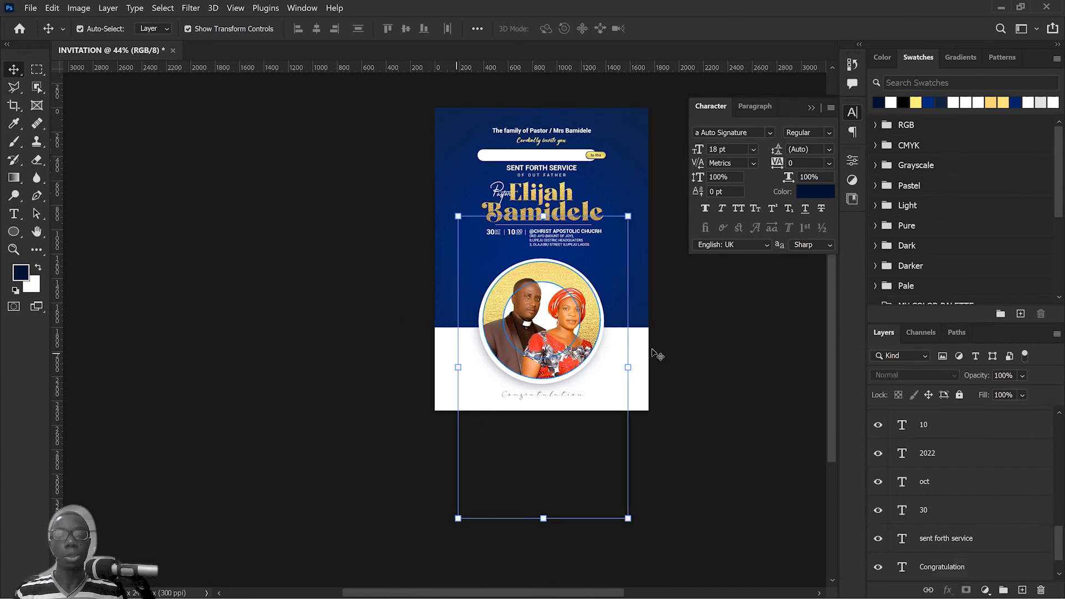
pyautogui.click(687, 314)
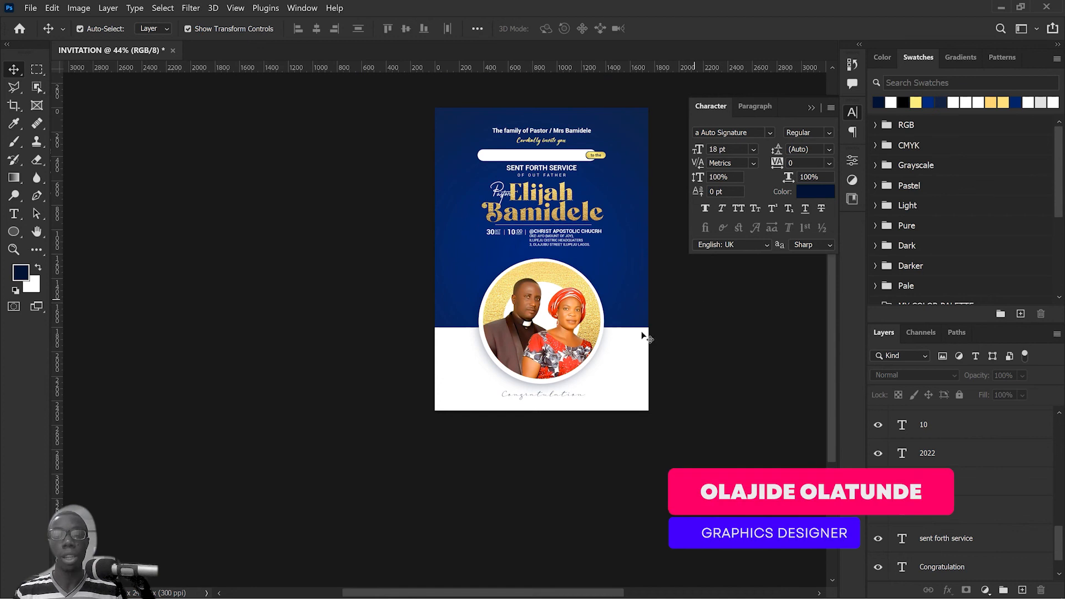
# Step: Draw a thin rectangle about 1826 x 43 px above the BG group, spanning the border between the blue and white areas
pyautogui.scroll(2, 529, 360)
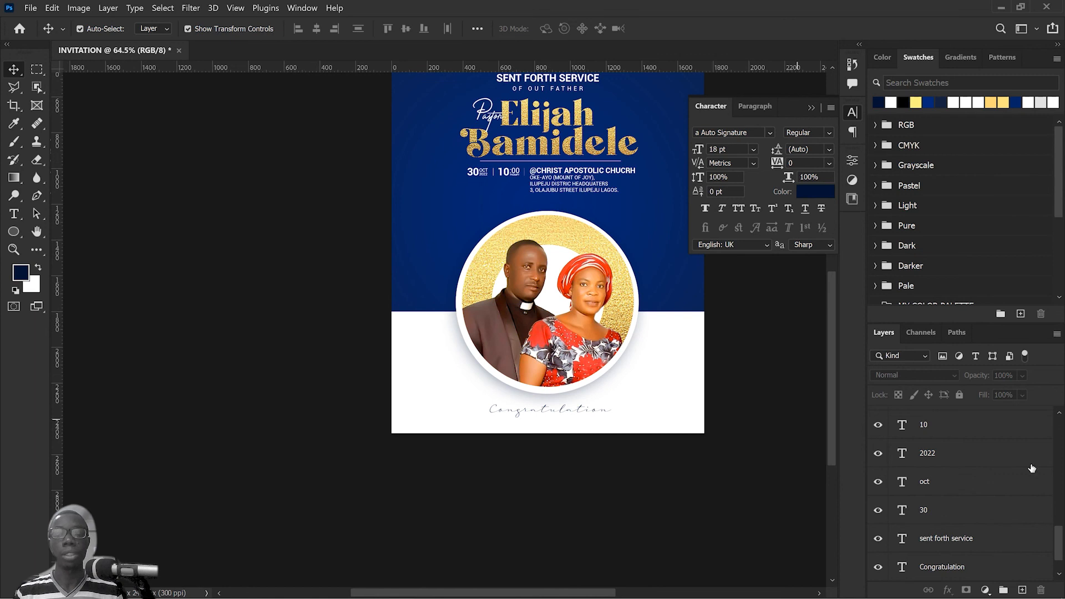
pyautogui.scroll(-1, 1031, 470)
pyautogui.click(985, 573)
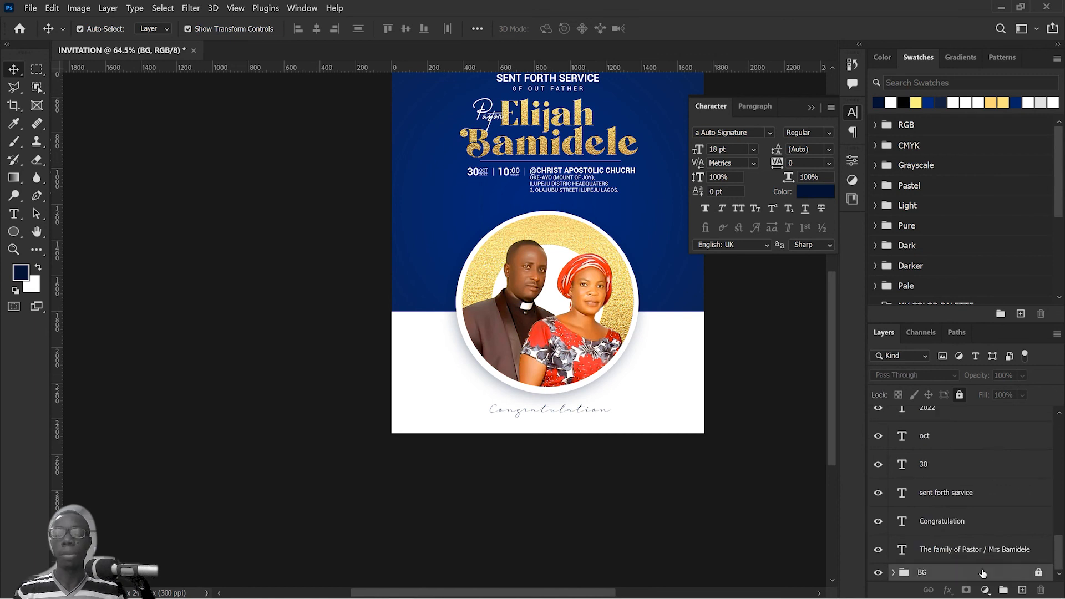
pyautogui.moveTo(13, 238); pyautogui.dragTo(58, 229)
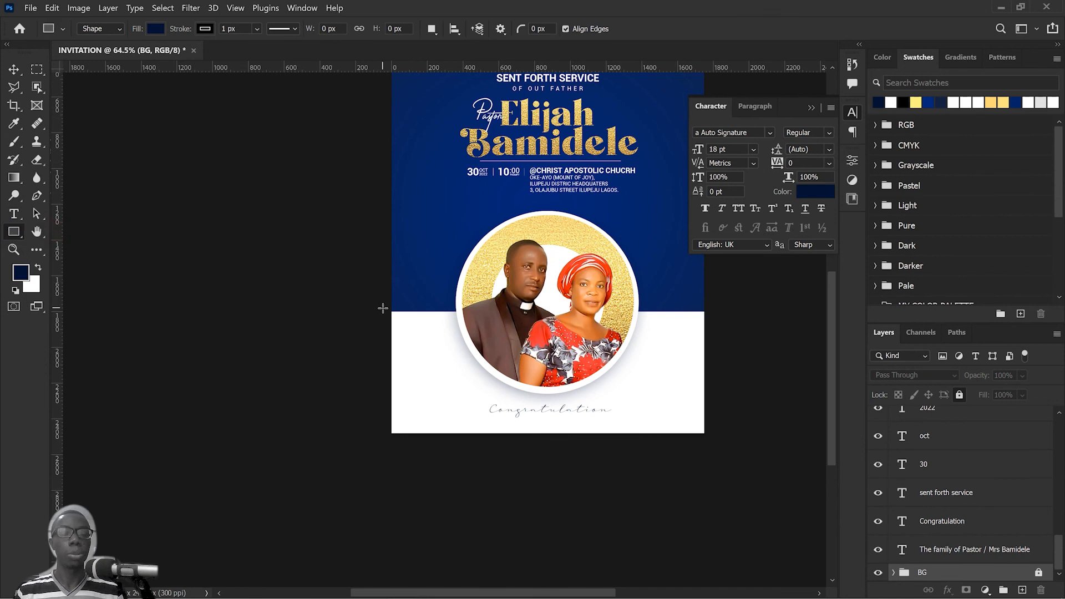
pyautogui.moveTo(383, 308); pyautogui.dragTo(709, 317)
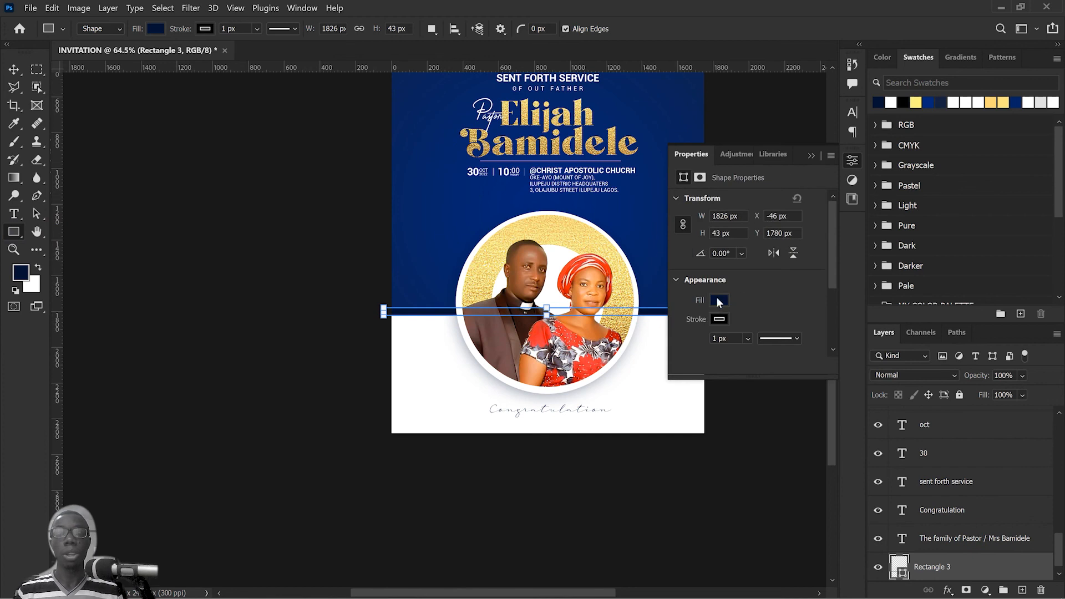
pyautogui.click(810, 157)
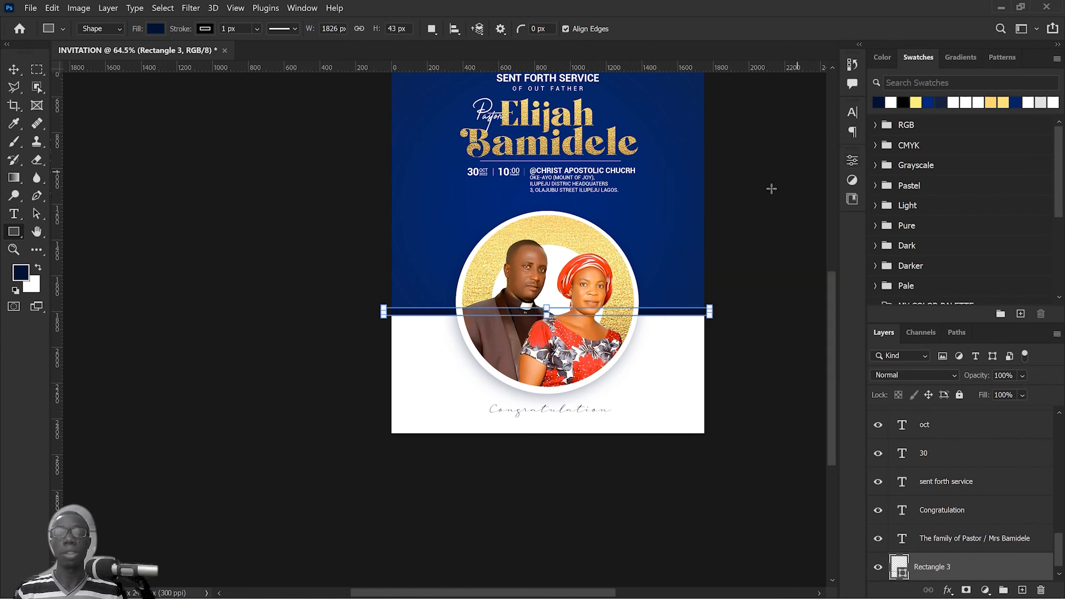
# Step: Place Golden Background Texture H5.jpg from File Explorer above the thin rectangle, scaled to about 65.94% and lowered to cover the invitation's lower part
pyautogui.hotkey('alt', 'Tab')
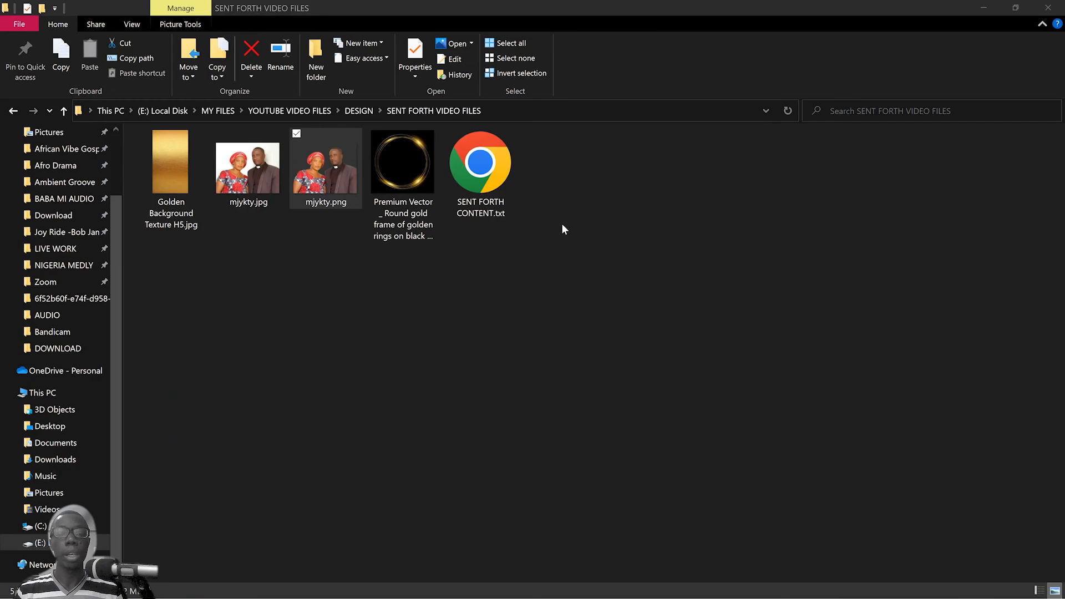
pyautogui.click(198, 172)
pyautogui.moveTo(217, 197); pyautogui.dragTo(504, 320)
pyautogui.hotkey('alt', 'Tab')
pyautogui.scroll(-3, 648, 337)
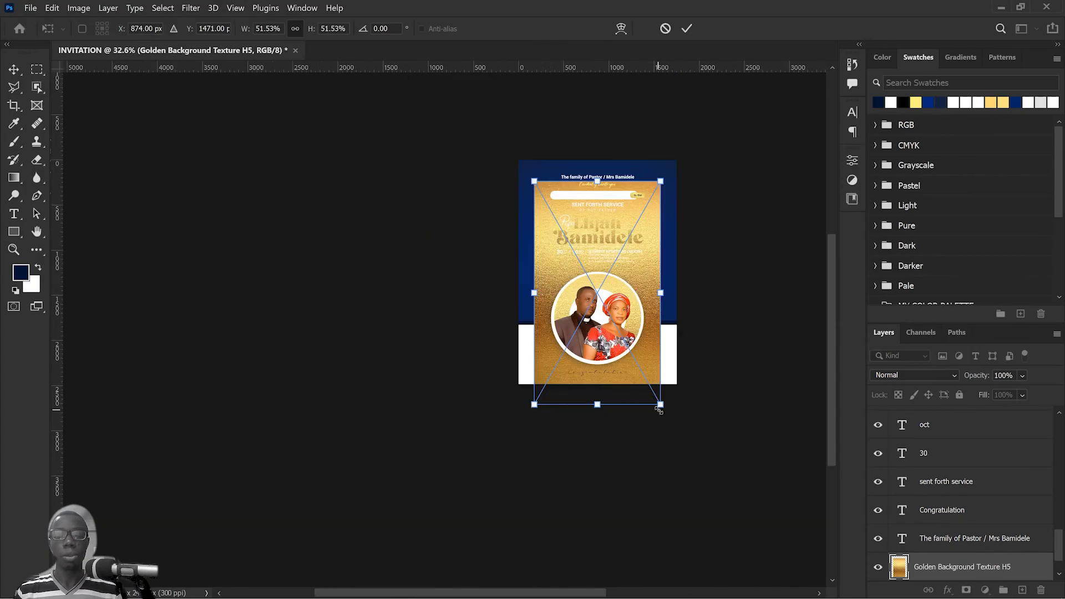
pyautogui.moveTo(659, 408); pyautogui.dragTo(687, 437)
pyautogui.moveTo(652, 279); pyautogui.dragTo(657, 337)
pyautogui.click(687, 28)
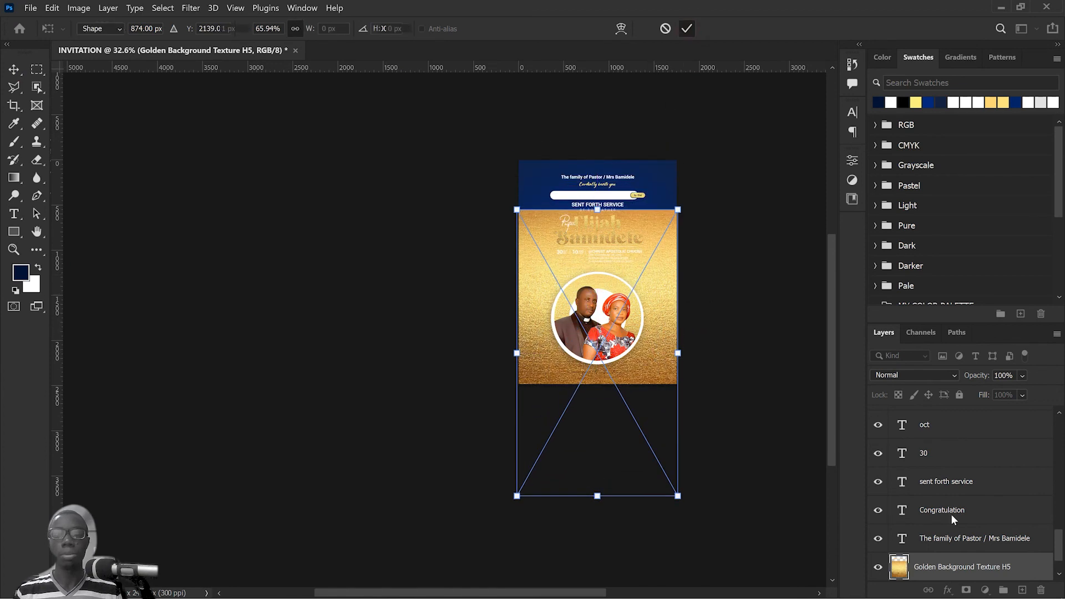
# Step: Clip the gold texture to the thin rectangle and adjust its position within the strip
pyautogui.scroll(-1, 946, 519)
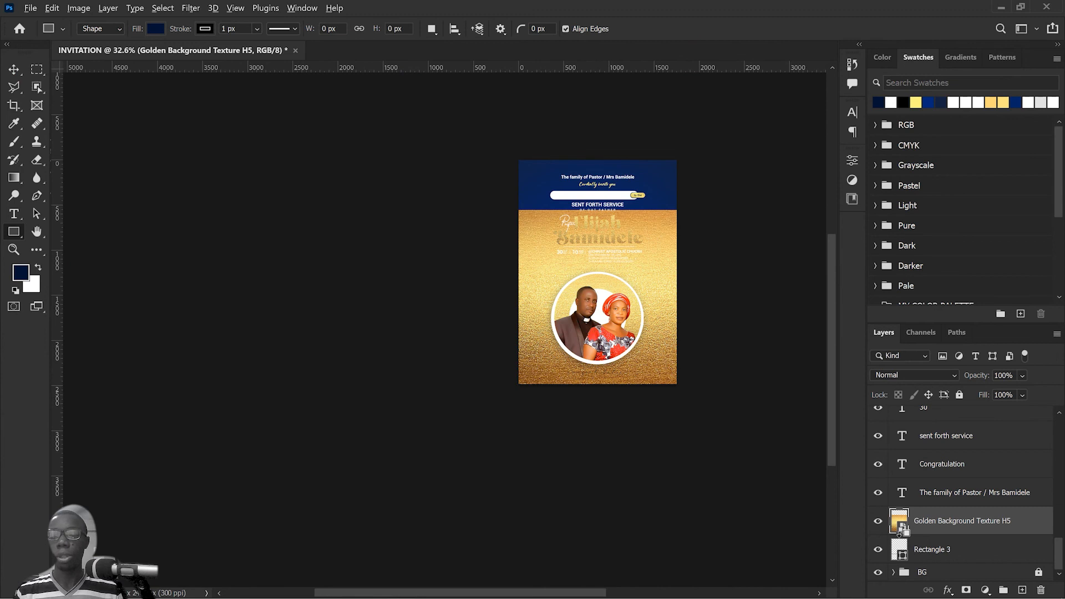
pyautogui.hotkey('ctrl', 'alt', 'g')
pyautogui.scroll(7, 684, 376)
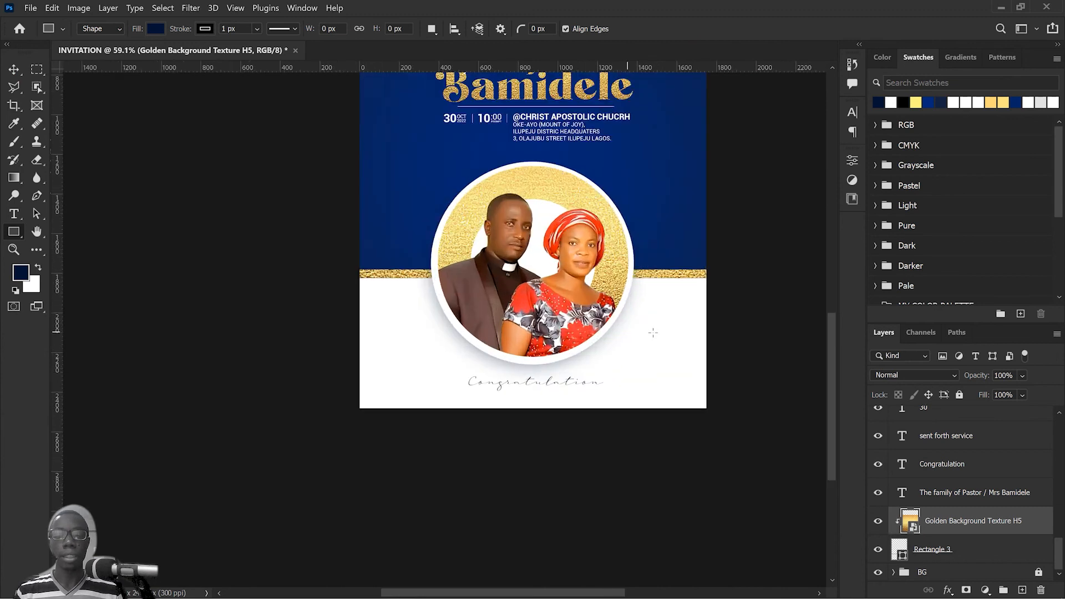
pyautogui.click(13, 69)
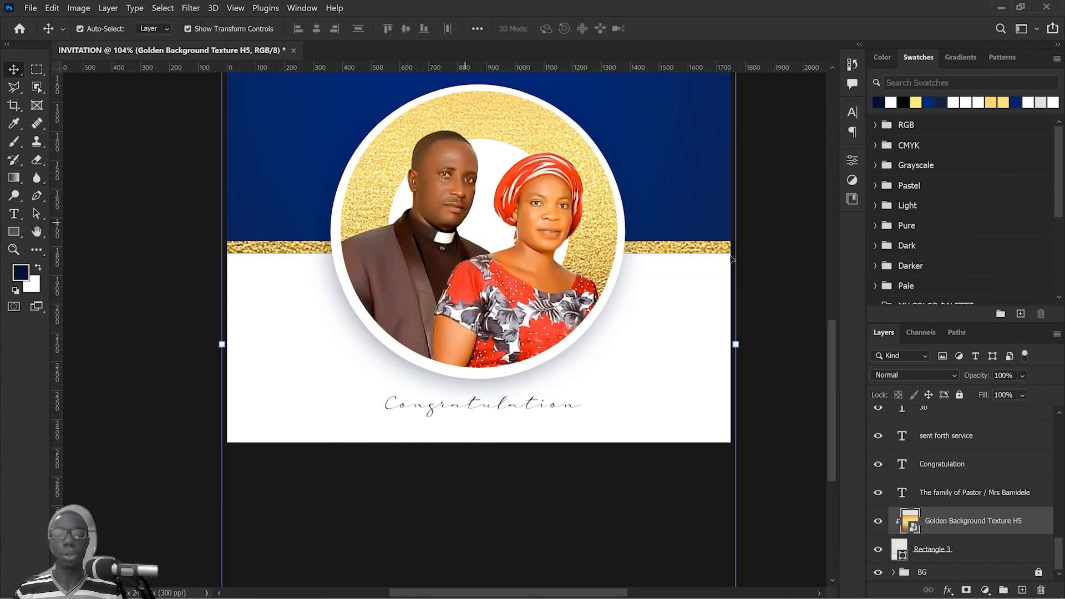
pyautogui.moveTo(708, 250)
pyautogui.mouseDown()
pyautogui.moveTo(705, 265)
pyautogui.moveTo(700, 222)
pyautogui.moveTo(703, 246)
pyautogui.mouseUp()
pyautogui.scroll(-3, 702, 246)
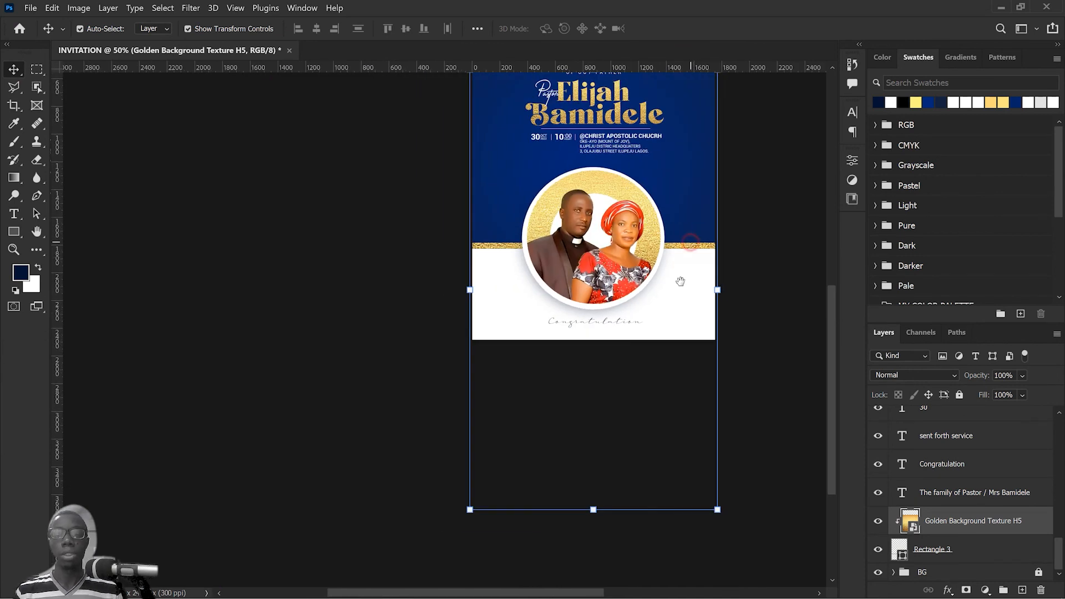
pyautogui.moveTo(682, 281); pyautogui.dragTo(663, 353)
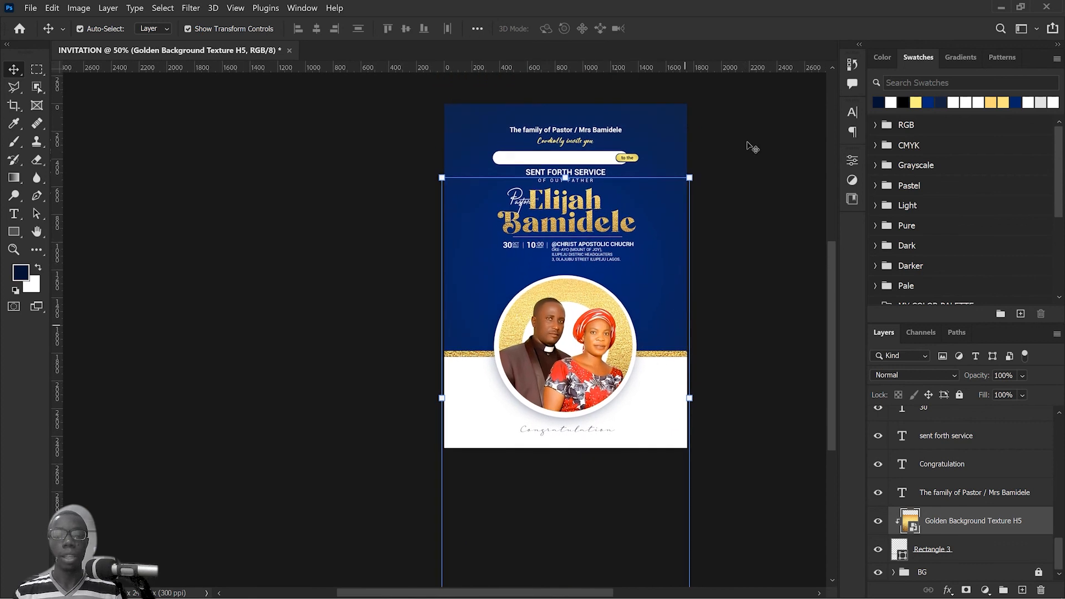
pyautogui.click(732, 315)
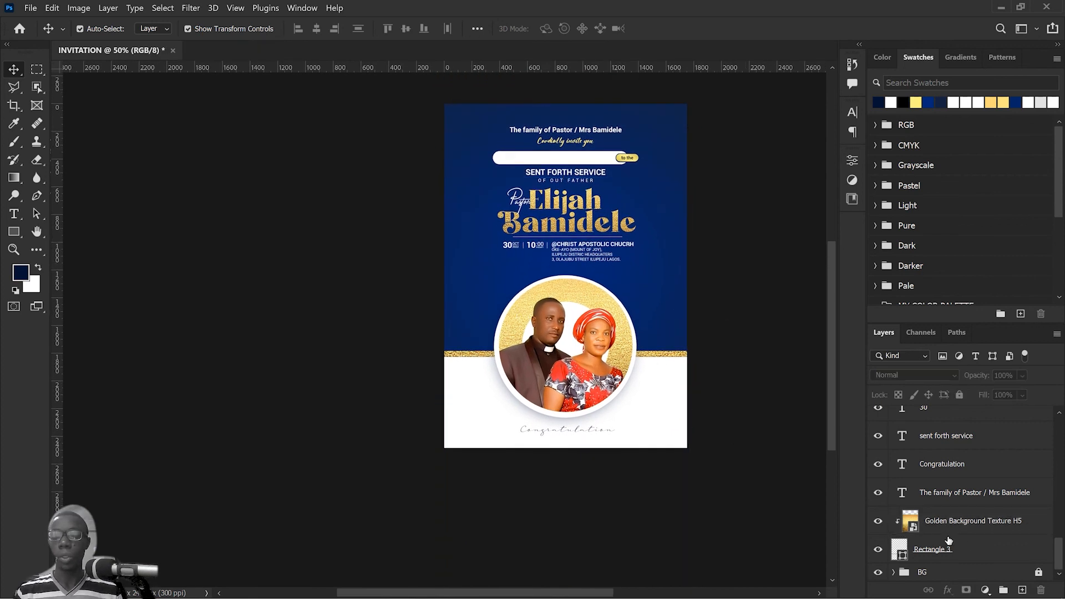
# Step: Enlarge the "Congratulation" line proportionally to about 128.58% with Free Transform
pyautogui.click(595, 428)
pyautogui.hotkey('ctrl', 't')
pyautogui.moveTo(568, 438); pyautogui.dragTo(568, 442)
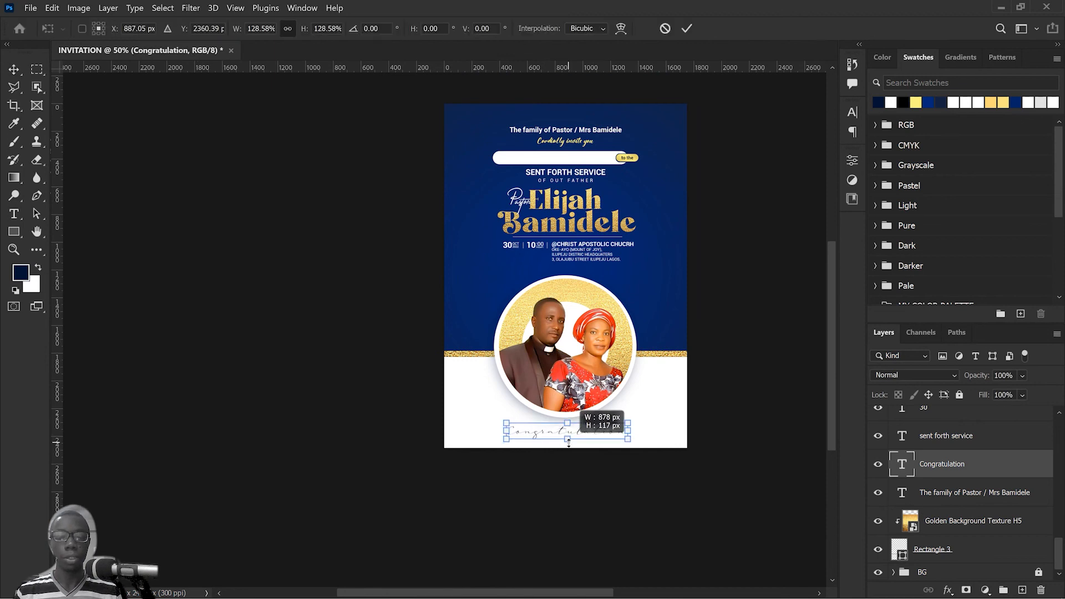
pyautogui.click(687, 29)
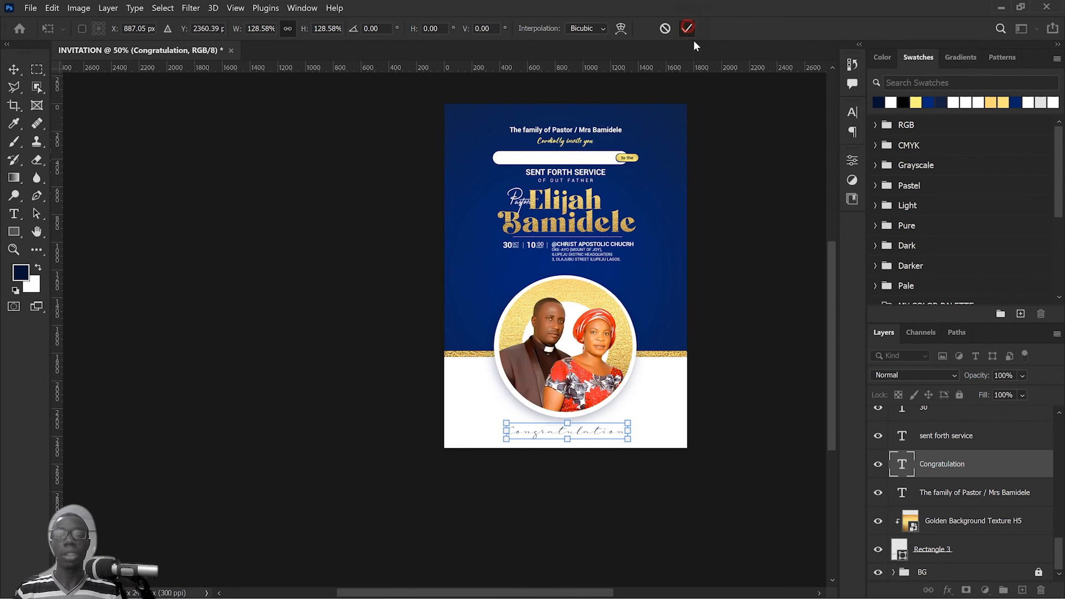
pyautogui.click(766, 297)
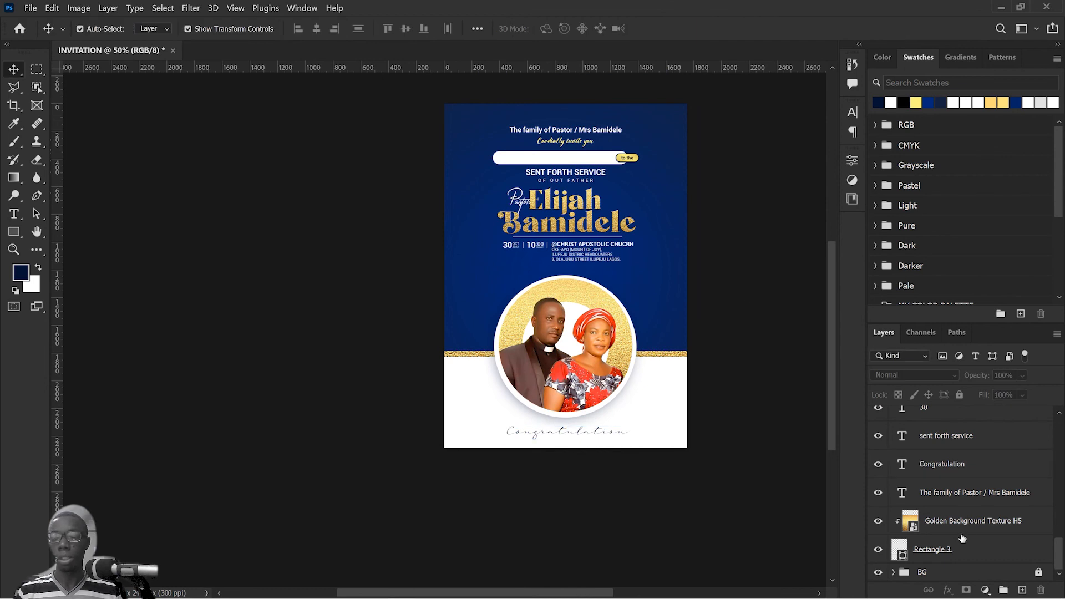
# Step: Move the thin rectangle and its clipped gold texture into the BG group and expand the group
pyautogui.click(958, 552)
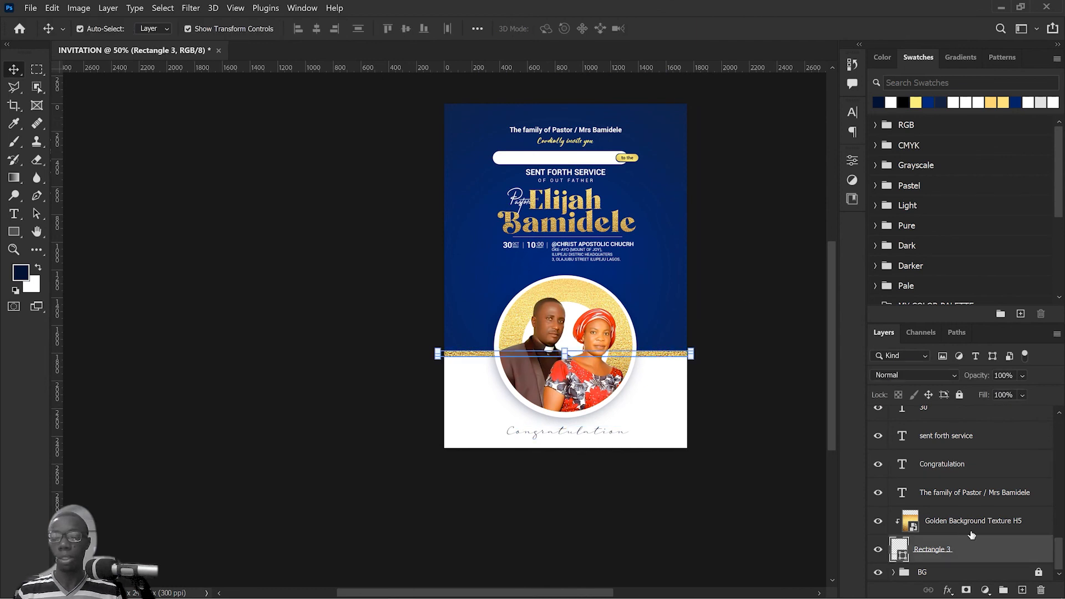
pyautogui.keyDown('shift'); pyautogui.click(971, 523); pyautogui.keyUp('shift')
pyautogui.moveTo(970, 523); pyautogui.dragTo(981, 576)
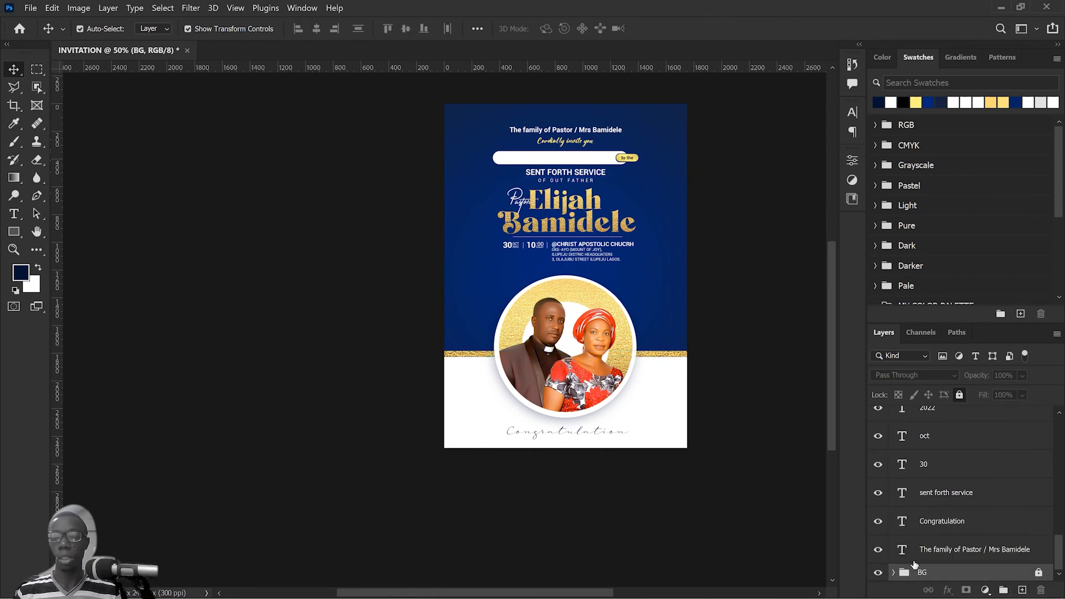
pyautogui.click(893, 573)
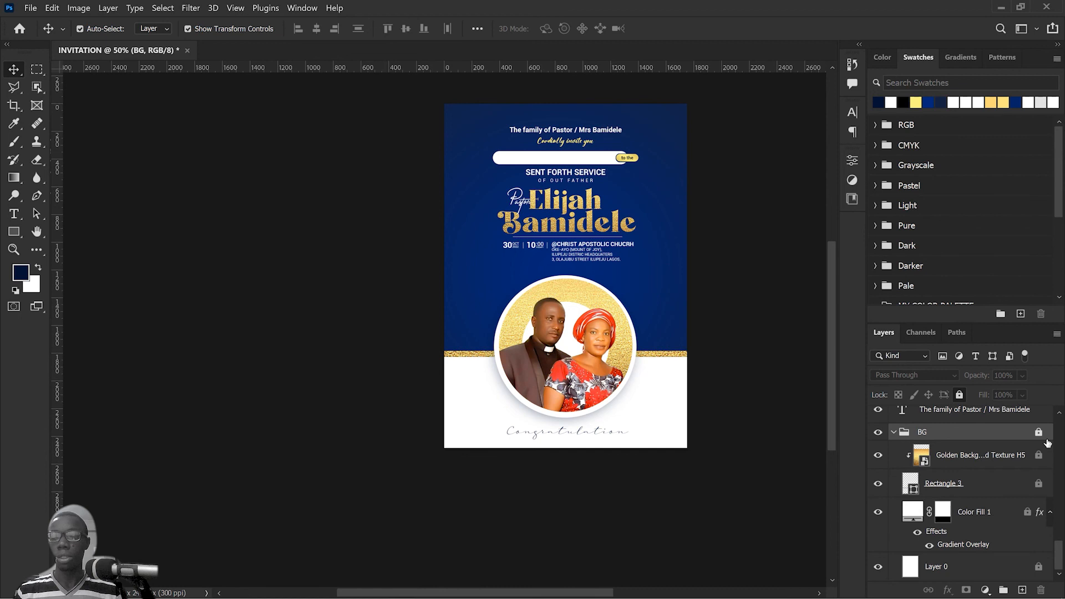
# Step: Unlock the BG group and remove the stroke from the thin rectangle, Rectangle 3
pyautogui.click(992, 502)
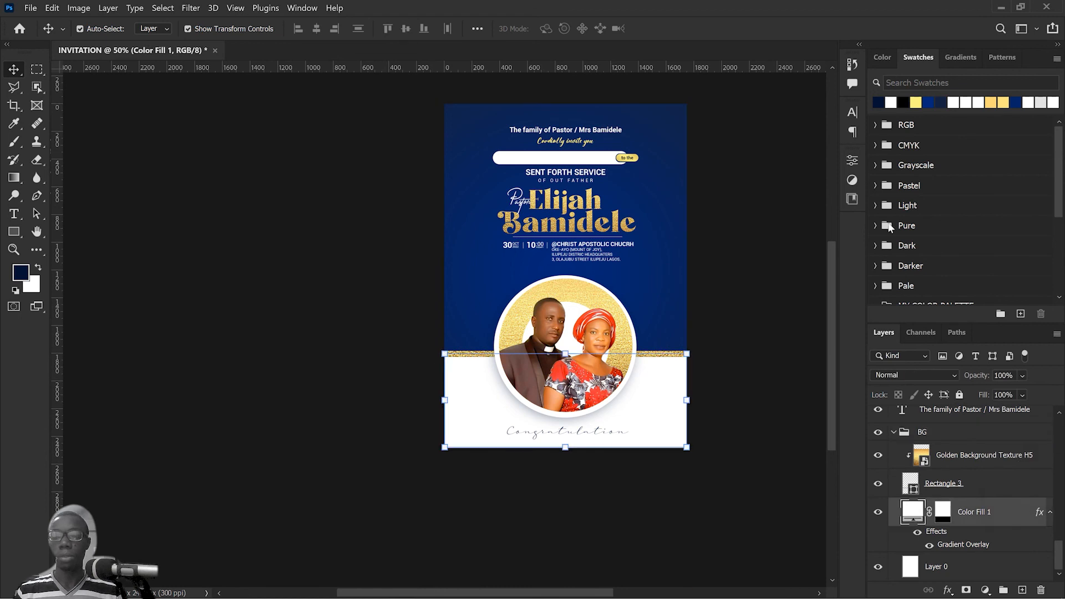
pyautogui.click(853, 162)
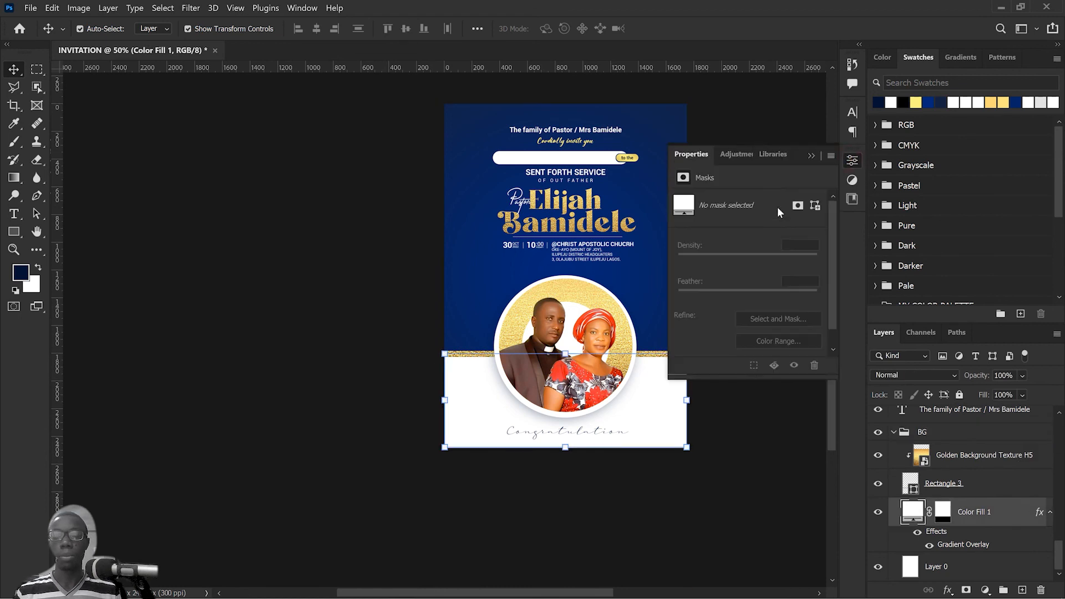
pyautogui.click(853, 161)
pyautogui.click(993, 487)
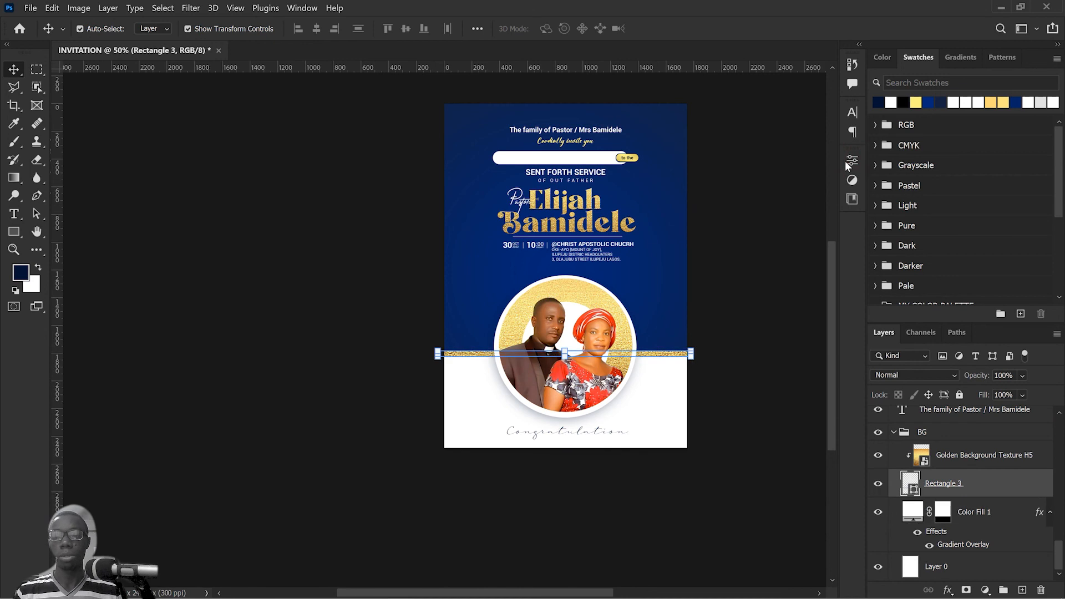
pyautogui.click(852, 161)
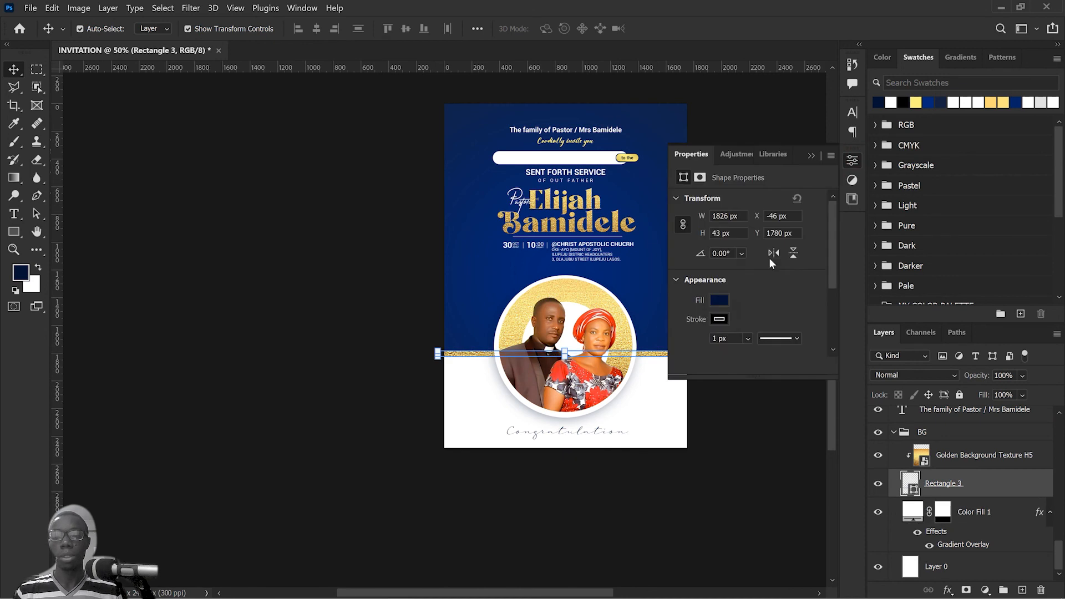
pyautogui.click(720, 319)
pyautogui.click(692, 346)
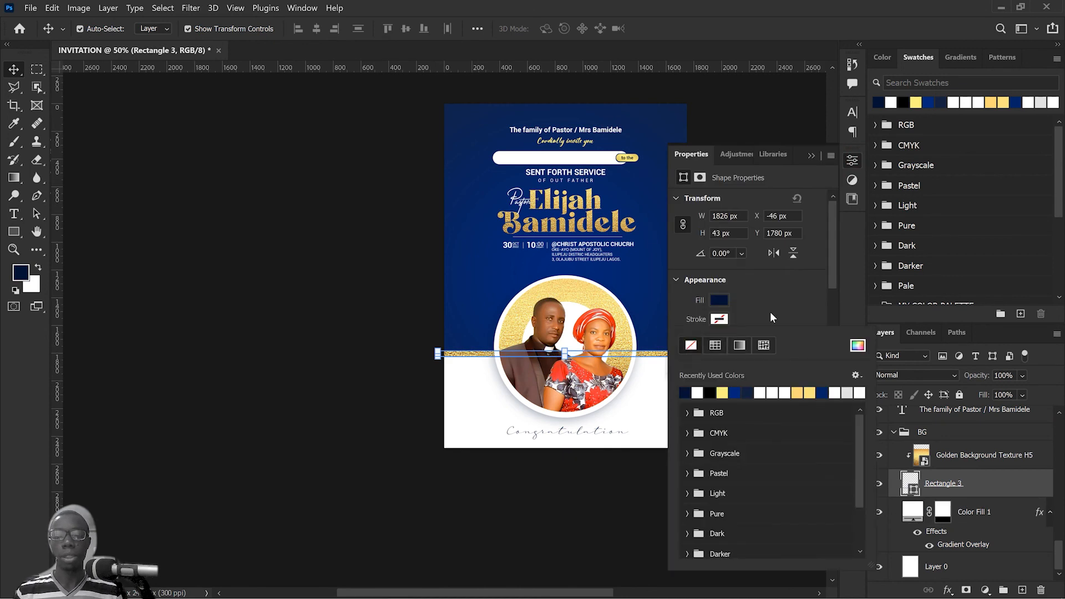
pyautogui.click(851, 160)
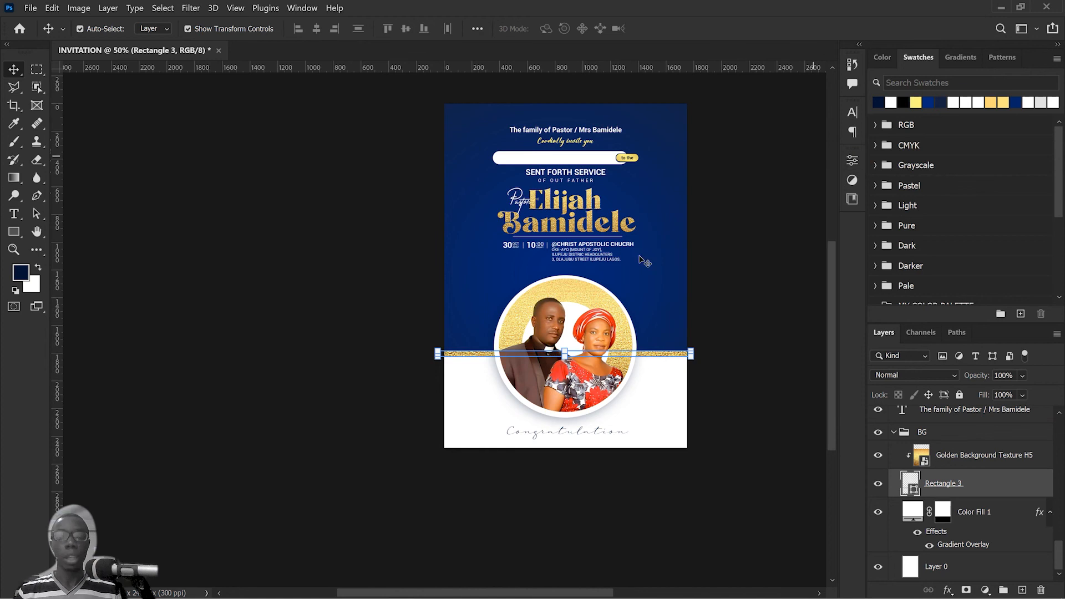
# Step: Collapse the BG group and lock it again
pyautogui.click(1001, 583)
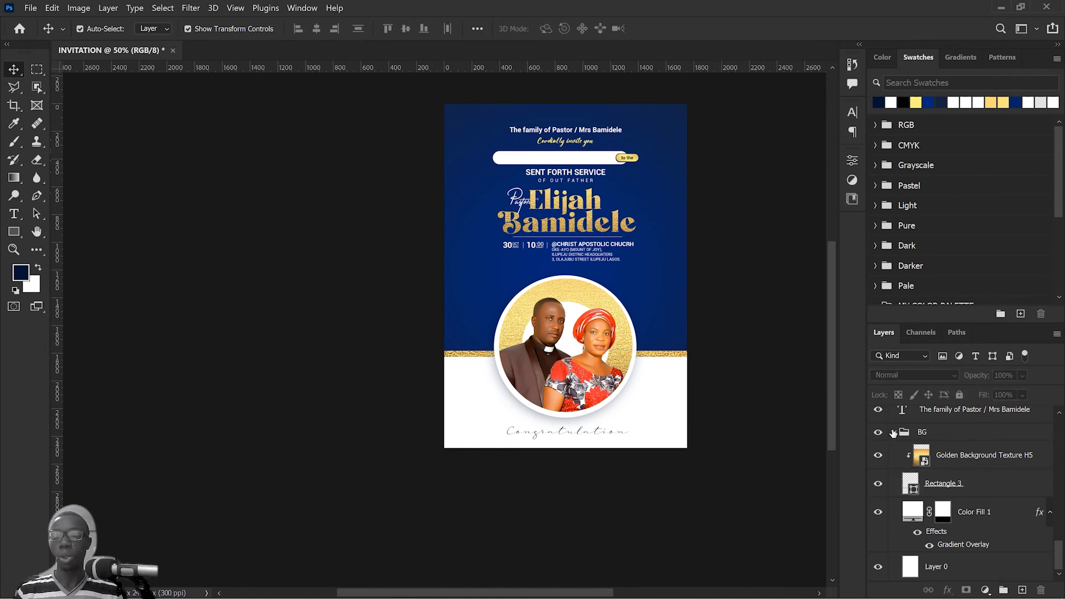
pyautogui.click(893, 433)
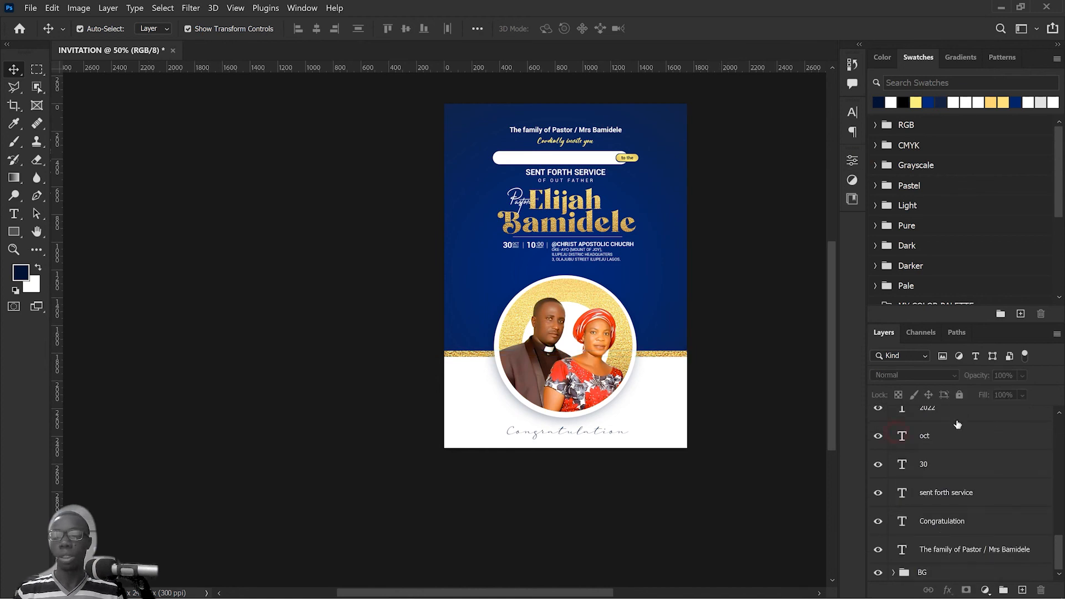
pyautogui.click(962, 572)
pyautogui.click(959, 395)
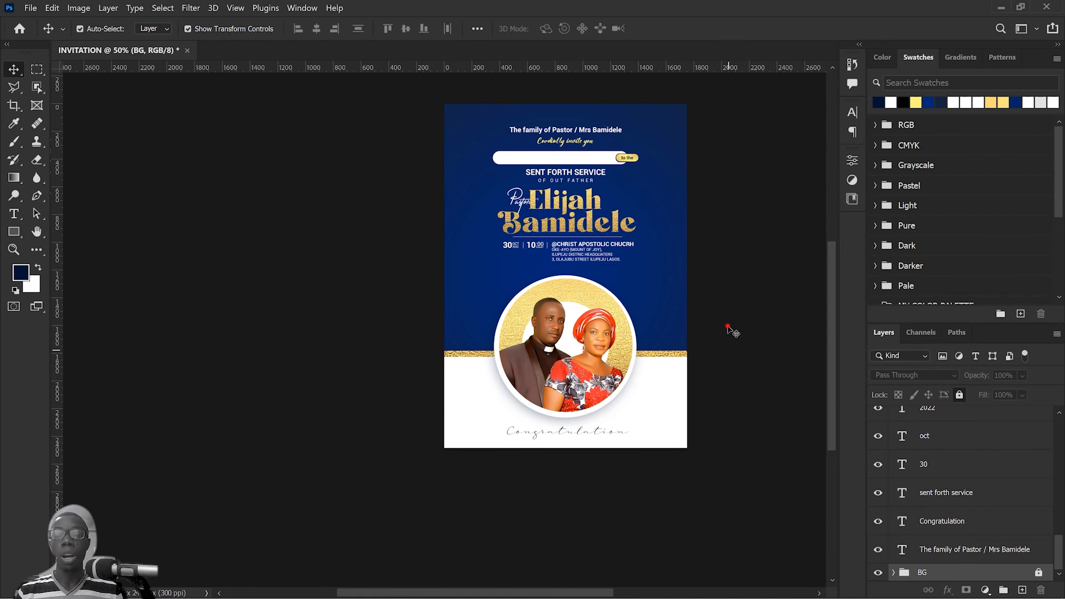
# Step: Group the layers of the circular couple photo and name the group IMAGE
pyautogui.moveTo(736, 311); pyautogui.dragTo(504, 383)
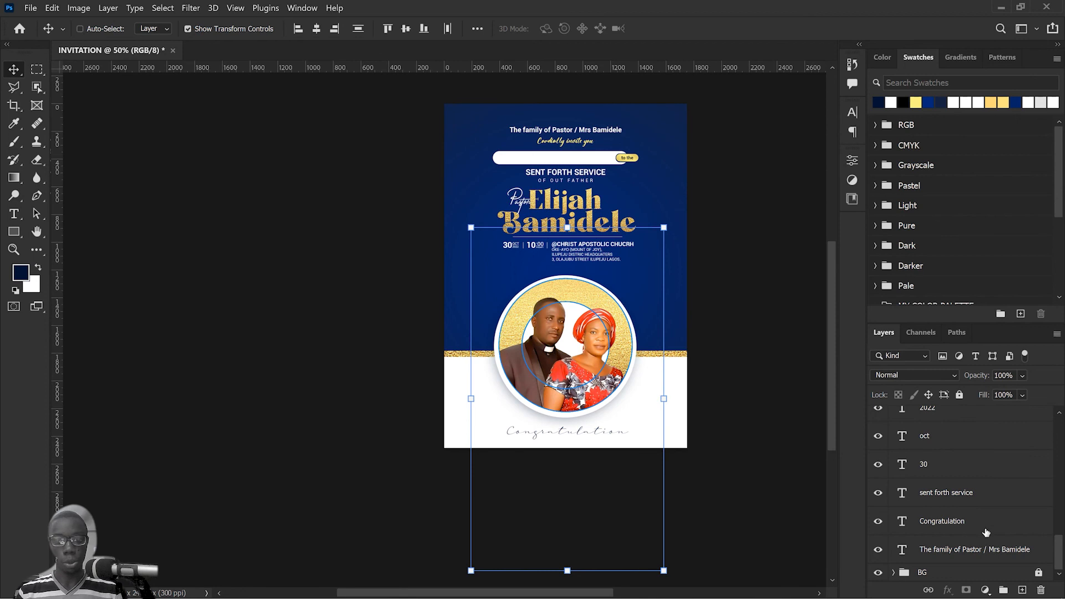
pyautogui.hotkey('ctrl', 'g')
pyautogui.doubleClick(926, 415)
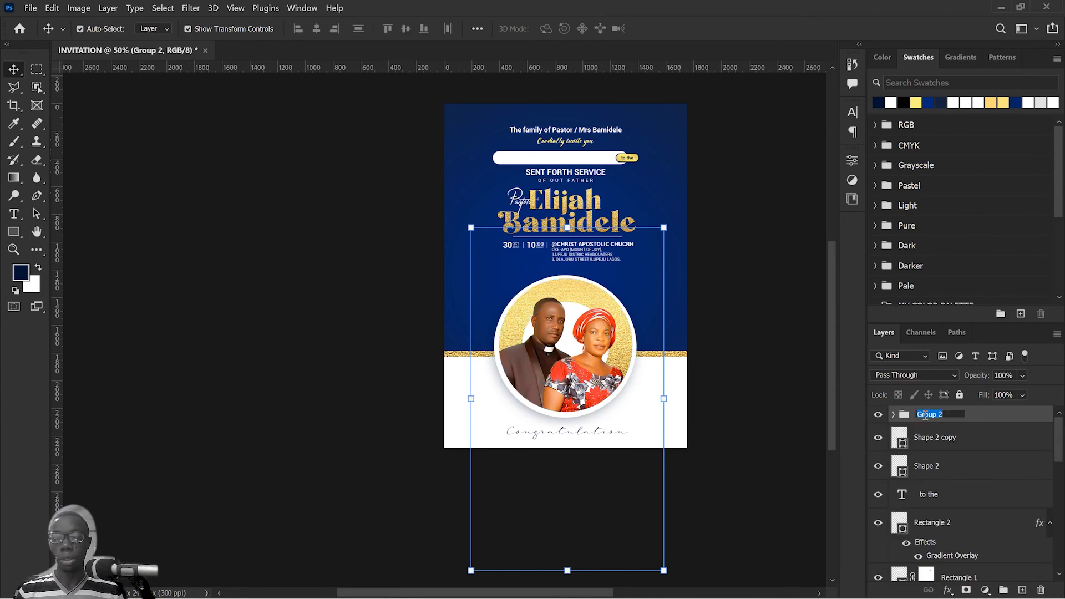
pyautogui.write('IMAGE')
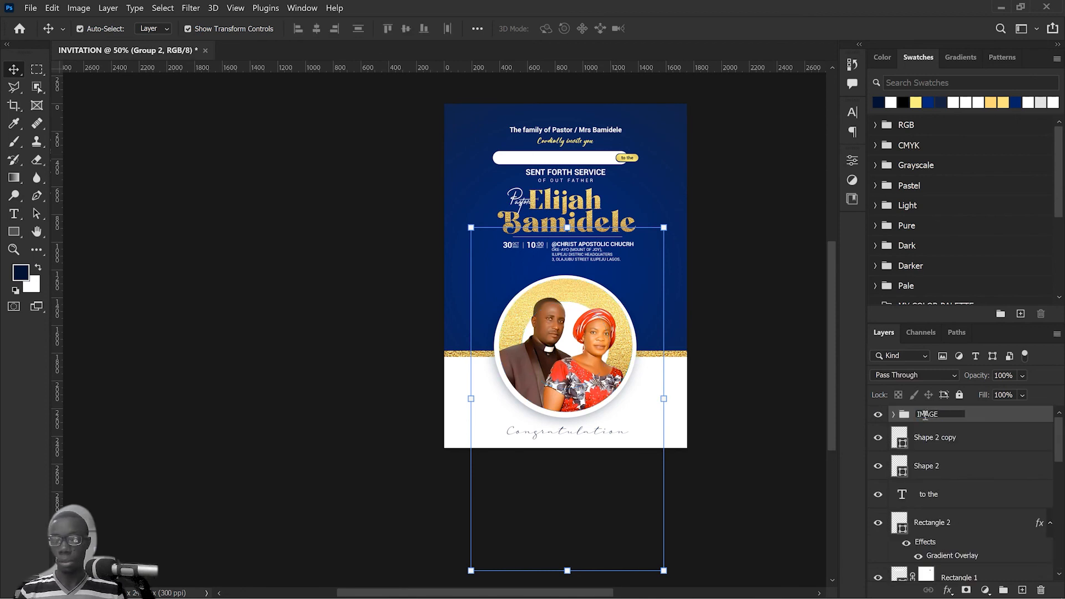
pyautogui.press('Return')
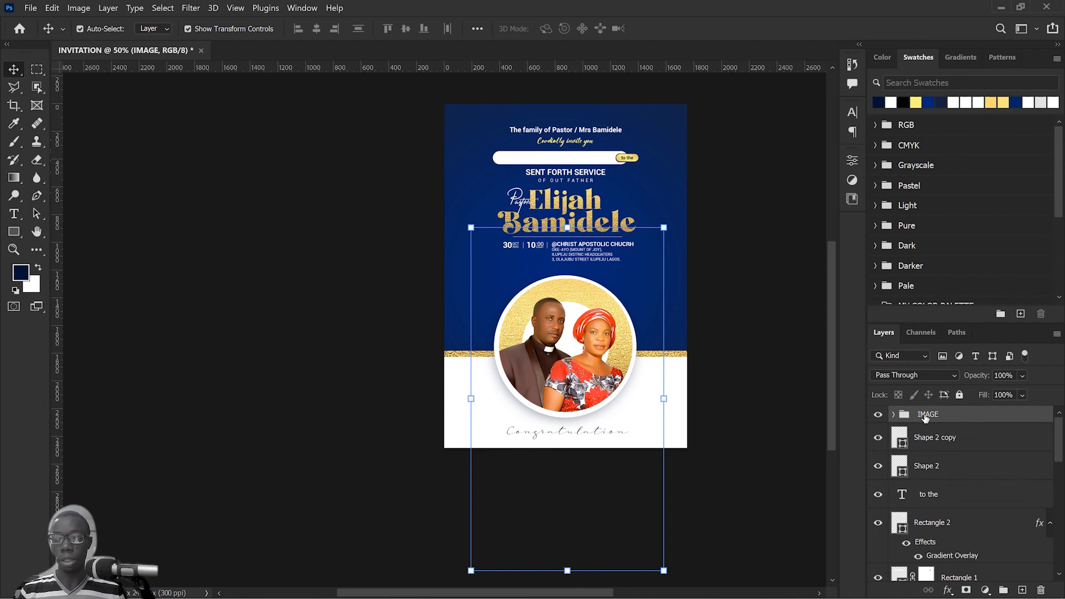
# Step: Hide and show the IMAGE group to check its contents, and convert it to a smart object
pyautogui.click(878, 415)
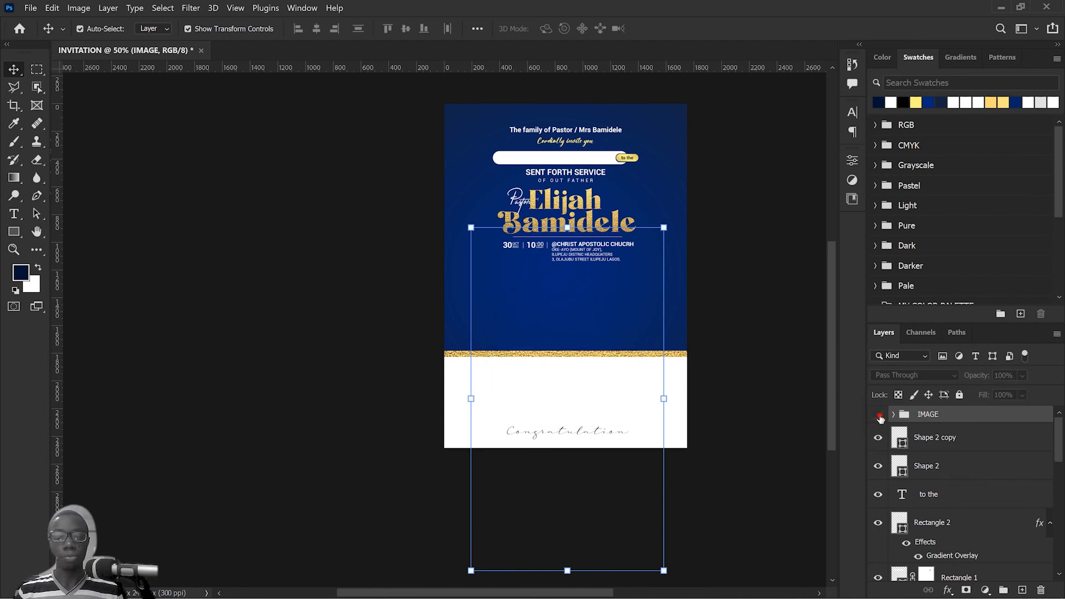
pyautogui.click(879, 415)
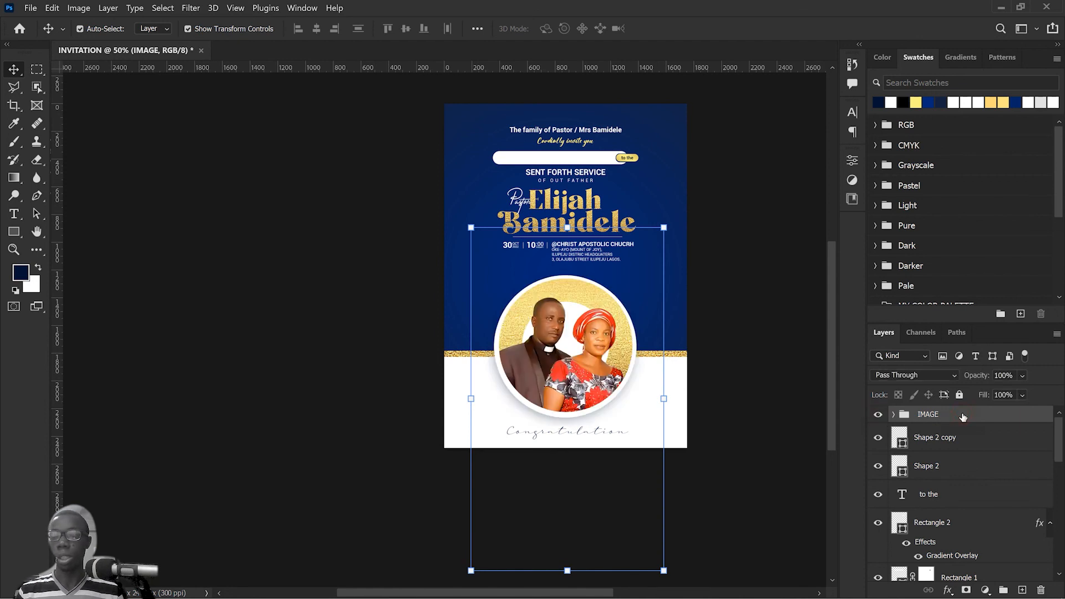
pyautogui.rightClick(963, 416)
pyautogui.click(894, 212)
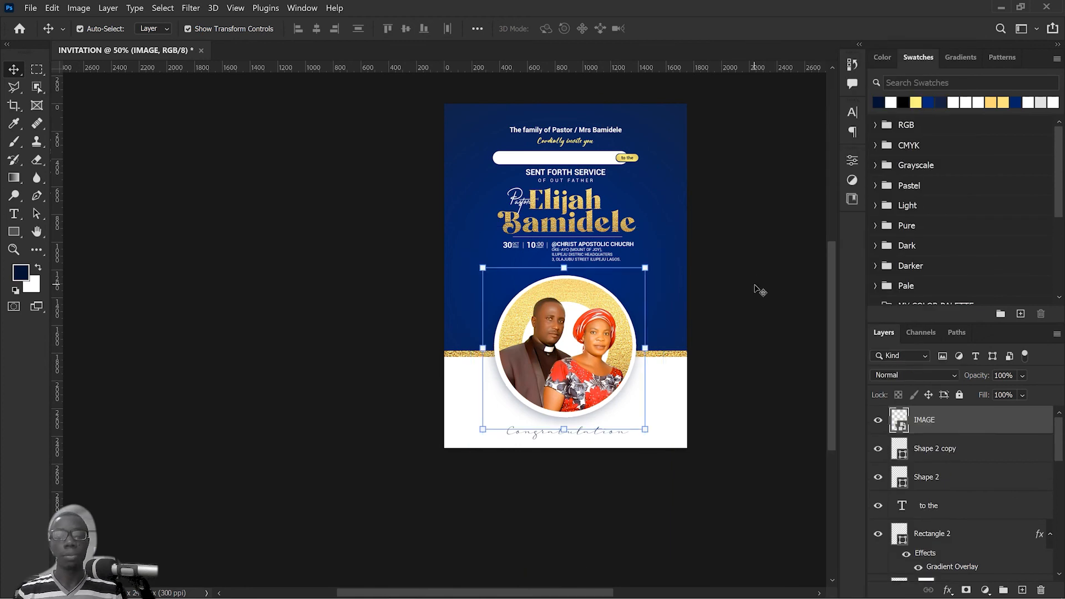
pyautogui.click(759, 289)
pyautogui.scroll(7, 532, 235)
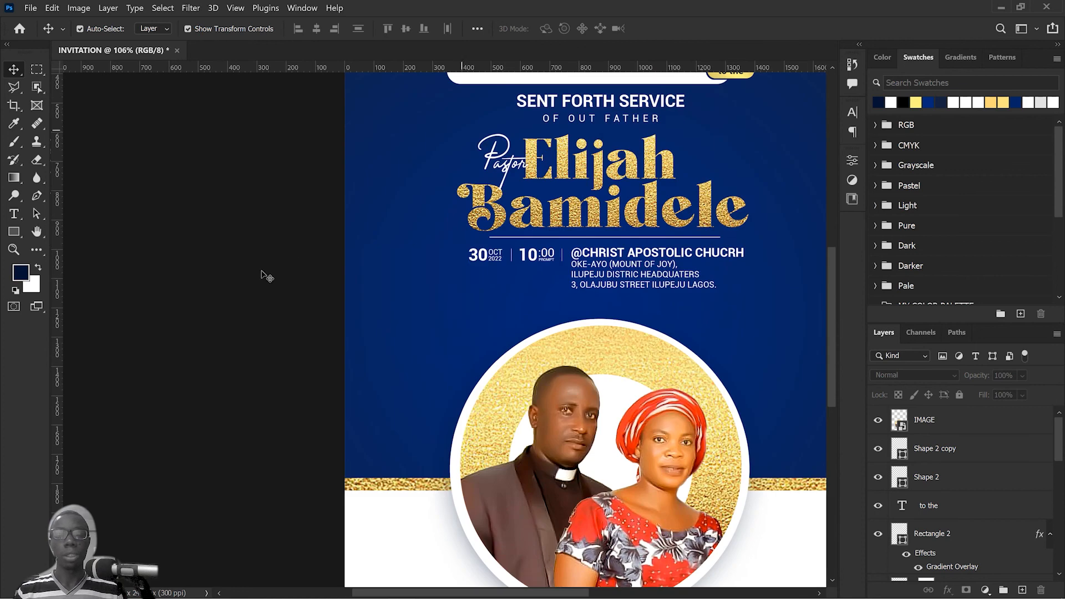
pyautogui.click(304, 248)
pyautogui.moveTo(303, 249); pyautogui.dragTo(549, 244)
pyautogui.hotkey('ctrl', 't')
pyautogui.press('Escape')
# Step: Group the date text layers 30, oct and 2022 and name the group DATE
pyautogui.moveTo(292, 226); pyautogui.dragTo(494, 290)
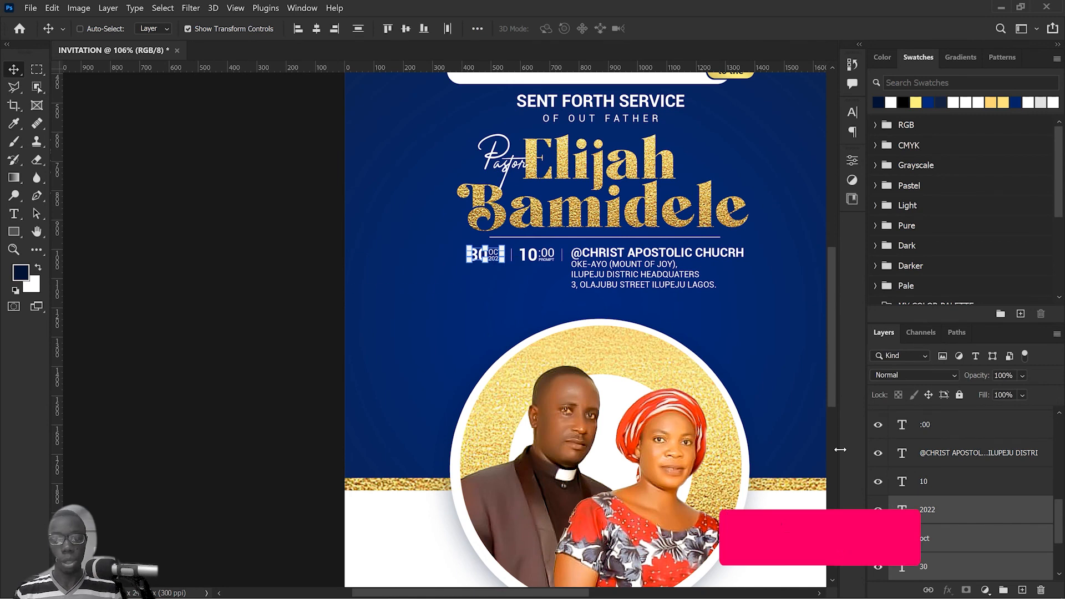
pyautogui.hotkey('ctrl', 'g')
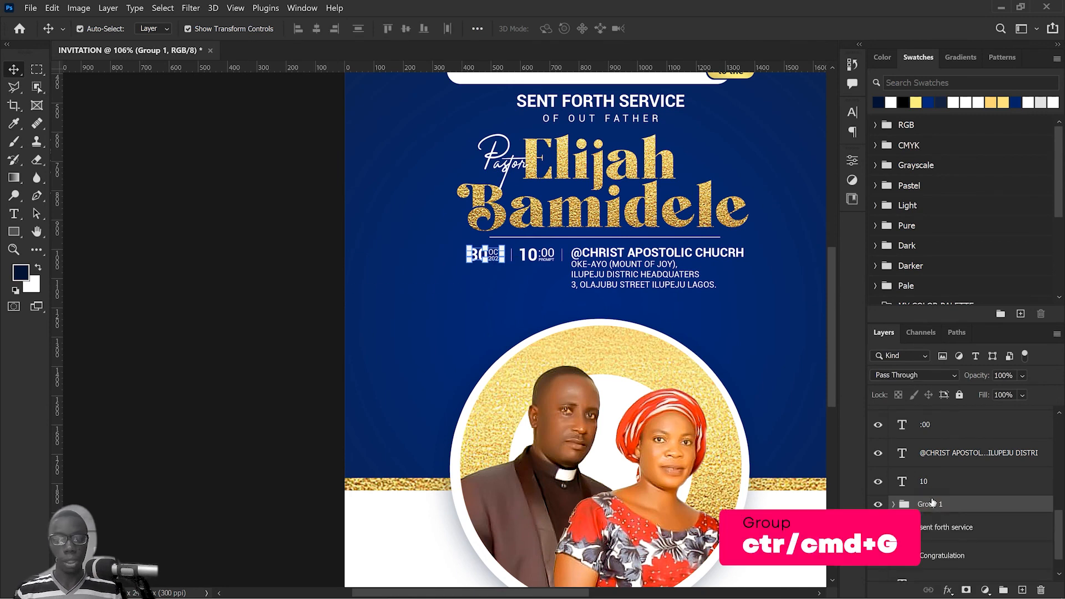
pyautogui.press('d')
pyautogui.press('e')
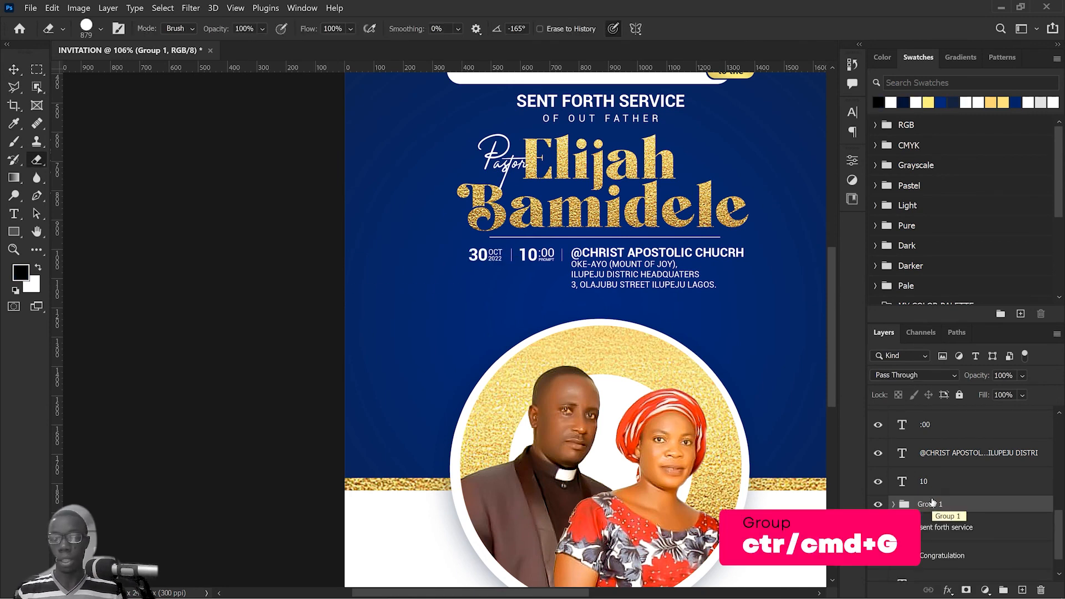
pyautogui.doubleClick(928, 505)
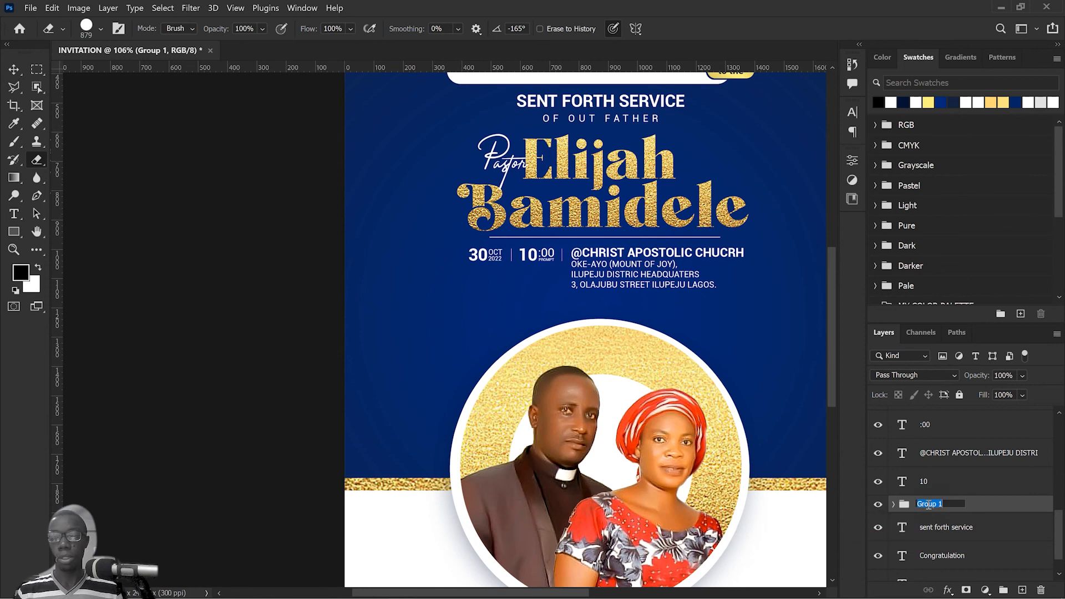
pyautogui.write('D')
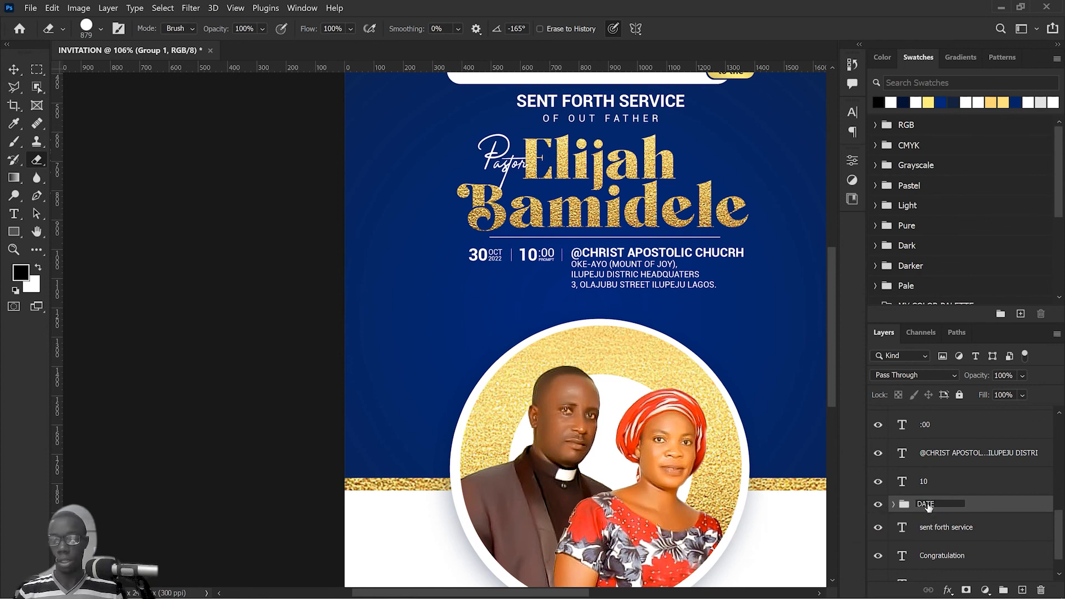
pyautogui.write('ATE')
pyautogui.press('Return')
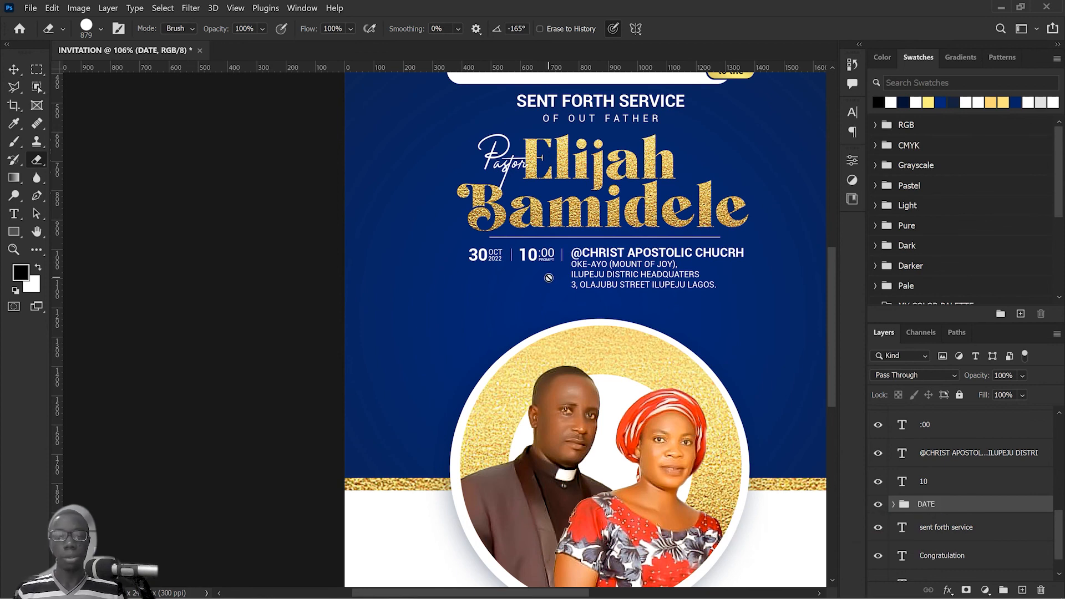
# Step: Group the time text layers 10, :00 and prompt and name the group TIME
pyautogui.press('v')
pyautogui.moveTo(553, 281); pyautogui.dragTo(524, 243)
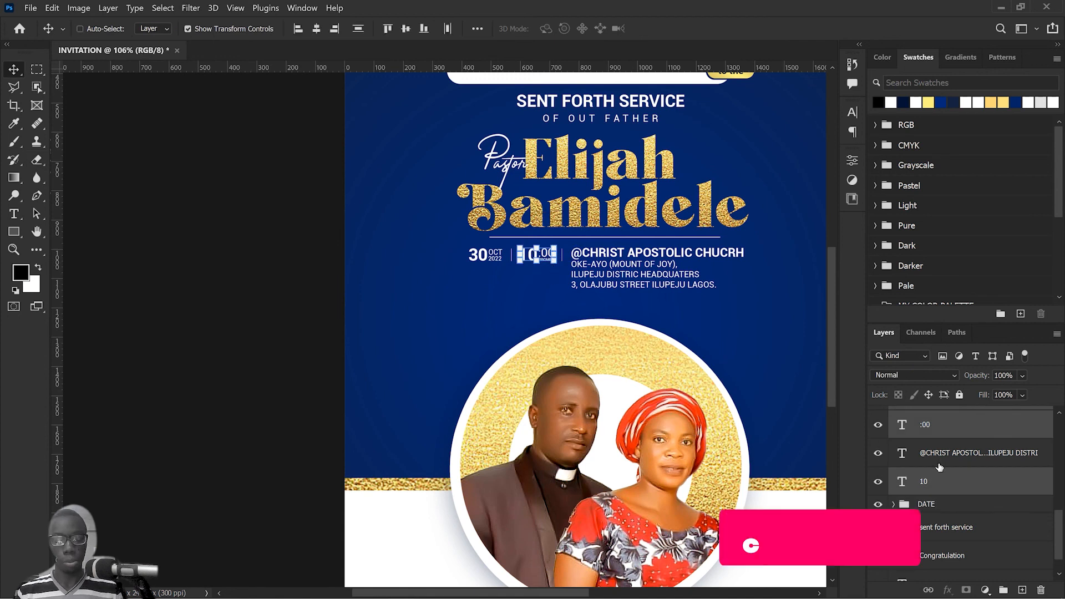
pyautogui.hotkey('ctrl', 'g')
pyautogui.doubleClick(927, 424)
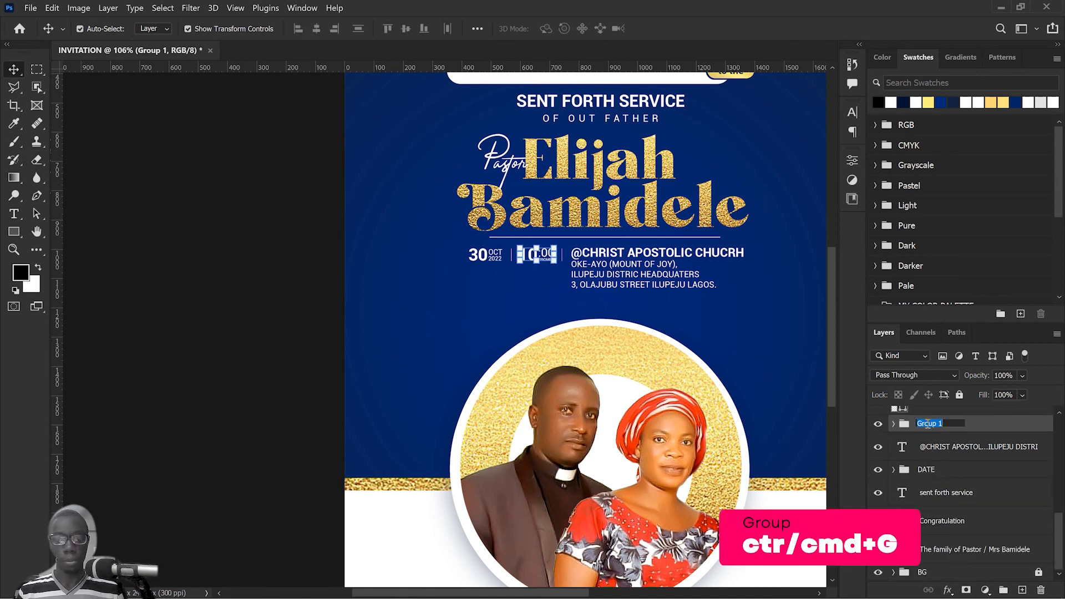
pyautogui.write('TIME')
pyautogui.press('Return')
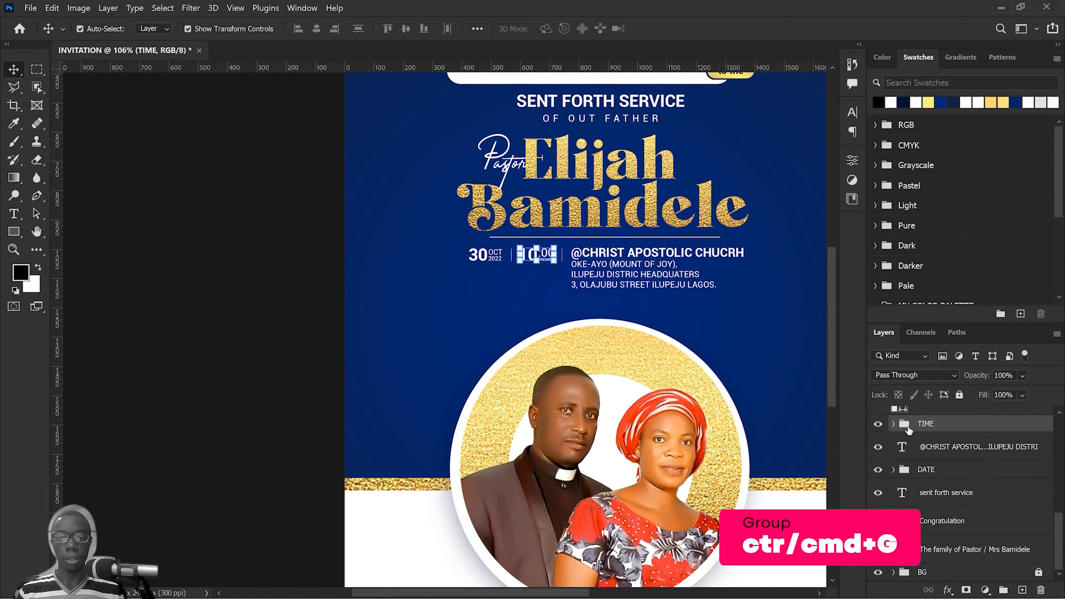
pyautogui.click(646, 280)
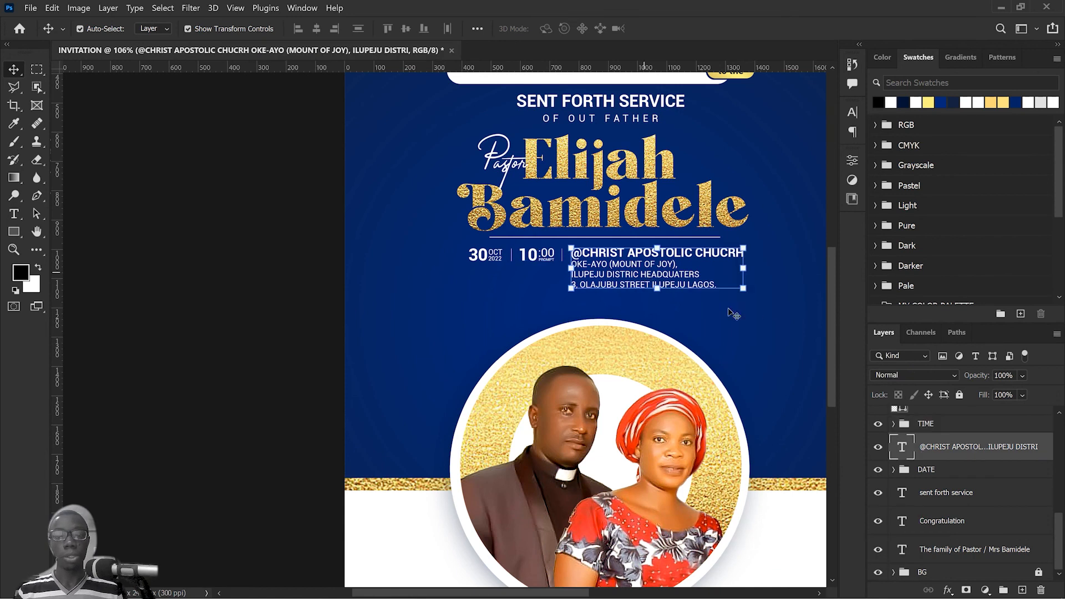
pyautogui.moveTo(785, 333); pyautogui.dragTo(492, 261)
pyautogui.click(273, 262)
pyautogui.moveTo(678, 271); pyautogui.dragTo(721, 244)
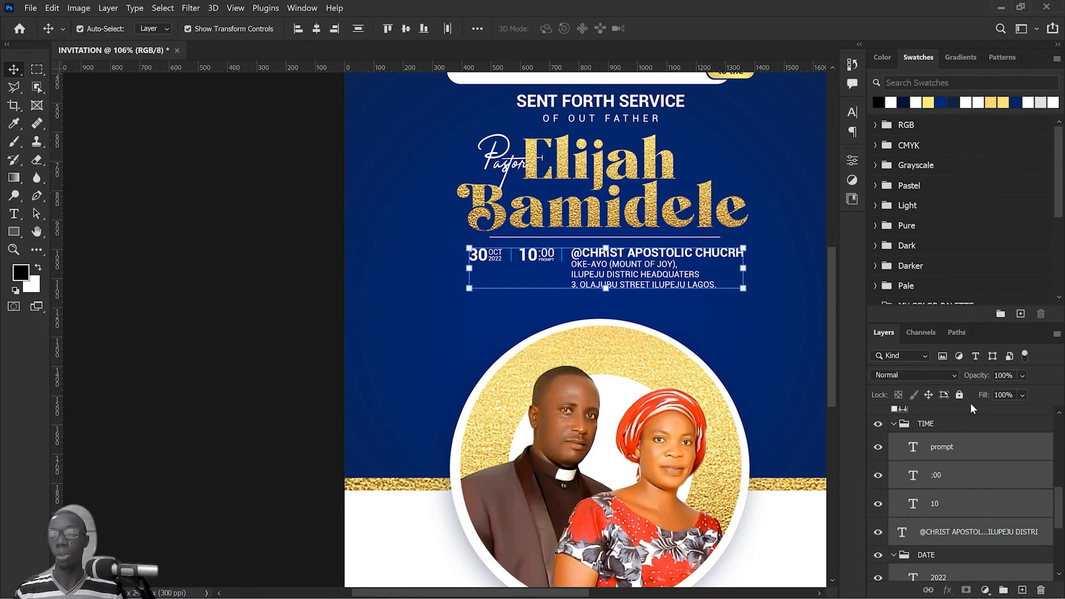
pyautogui.click(351, 357)
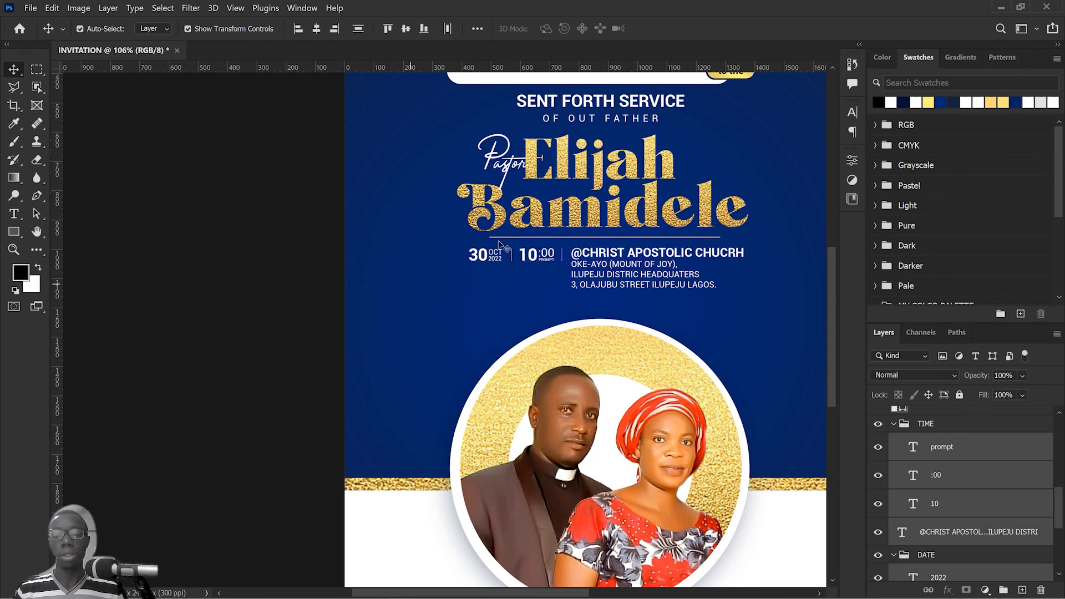
# Step: Convert the TIME group and the DATE group each to a smart object
pyautogui.click(970, 426)
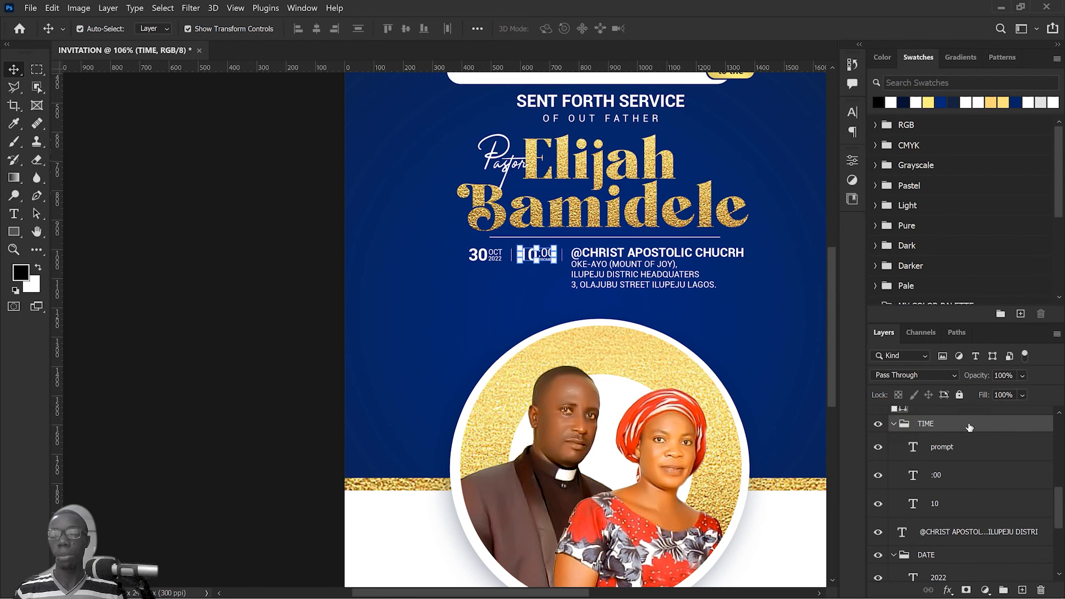
pyautogui.rightClick(968, 425)
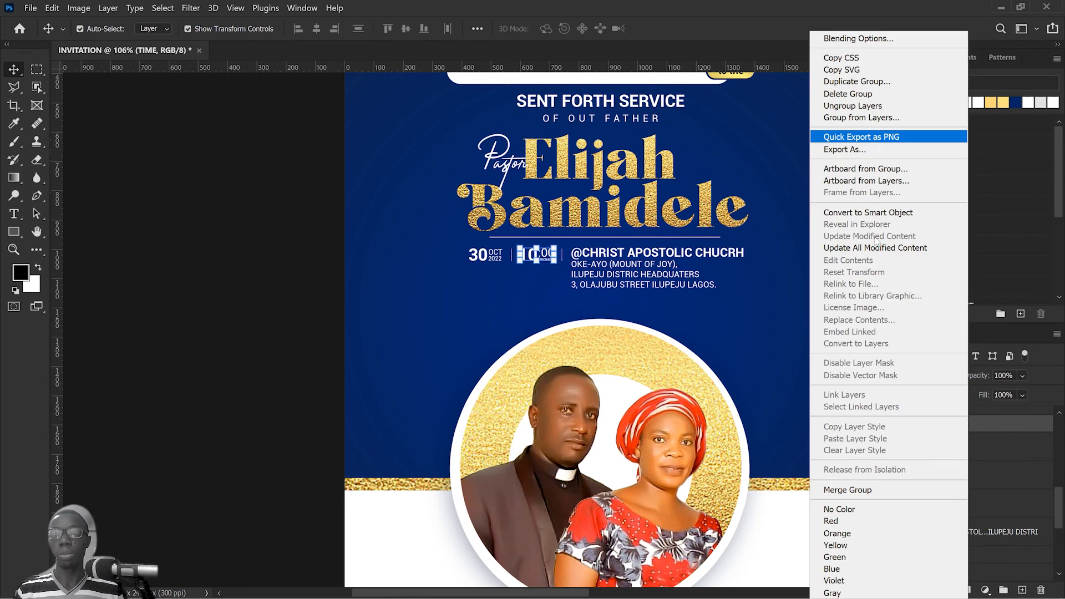
pyautogui.click(879, 213)
pyautogui.click(487, 256)
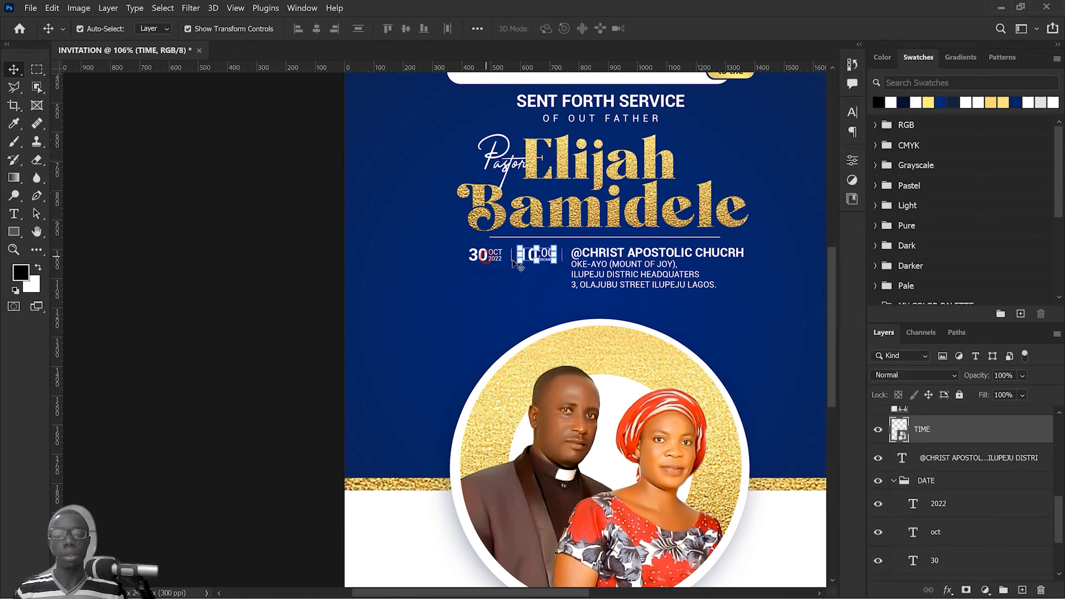
pyautogui.click(934, 483)
pyautogui.rightClick(934, 483)
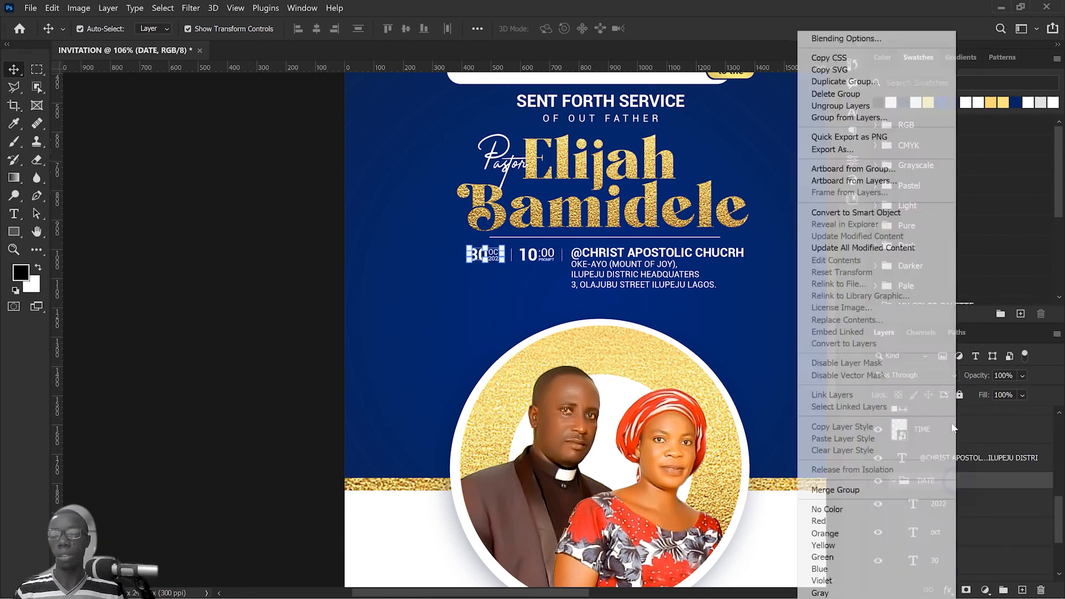
pyautogui.click(879, 213)
# Step: Distribute the date, time, venue text and the two vertical separators horizontally in their row
pyautogui.click(358, 271)
pyautogui.moveTo(209, 328); pyautogui.dragTo(648, 276)
pyautogui.moveTo(301, 286); pyautogui.dragTo(651, 249)
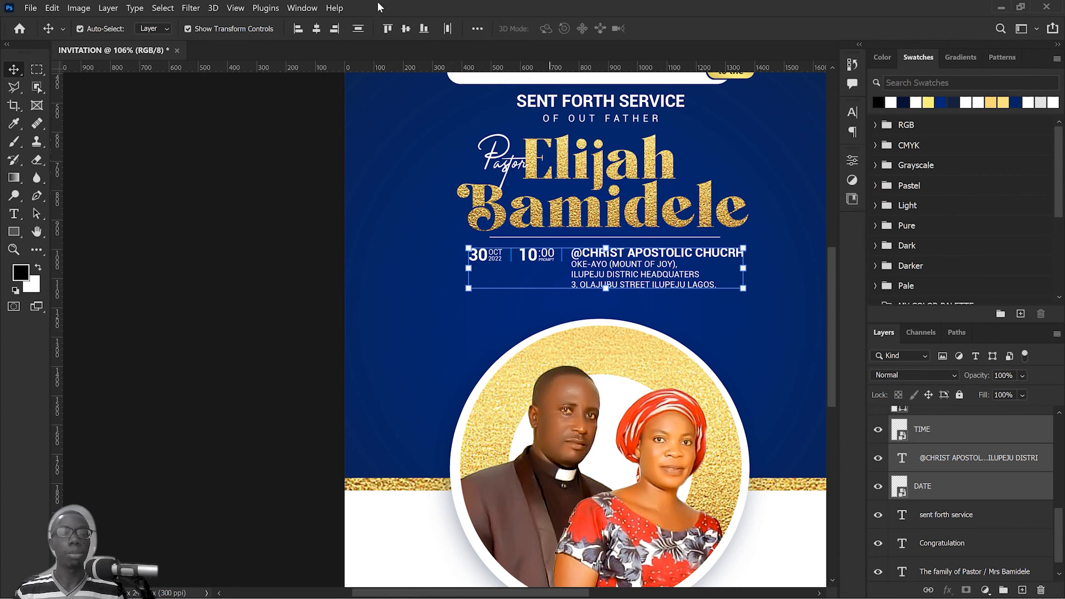
pyautogui.click(448, 30)
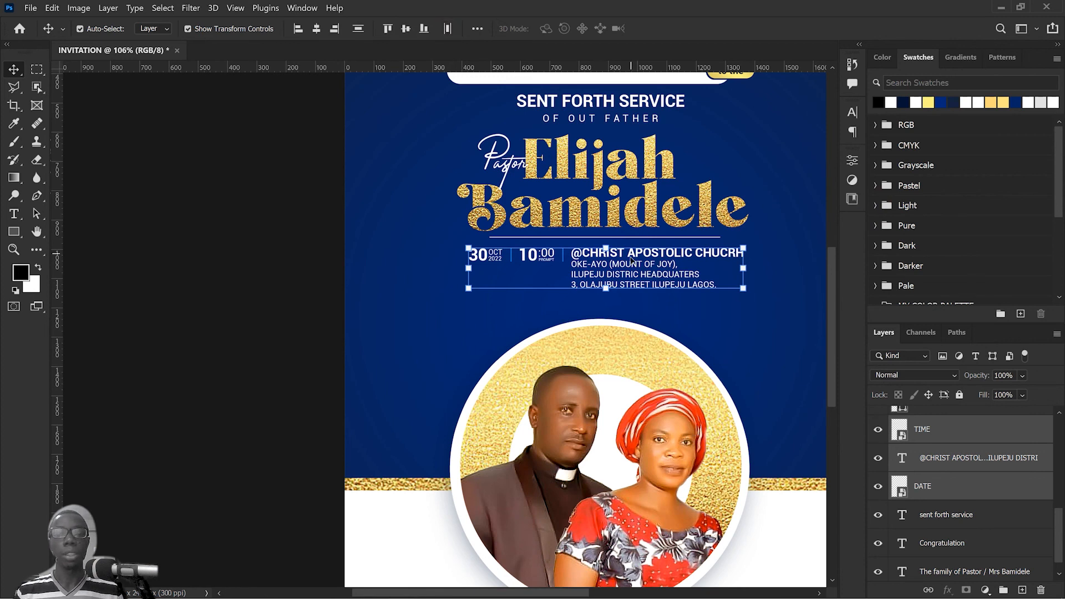
# Step: Group the date, time, venue and separator layers as DETAILS and convert the group to a smart object
pyautogui.hotkey('ctrl', 'g')
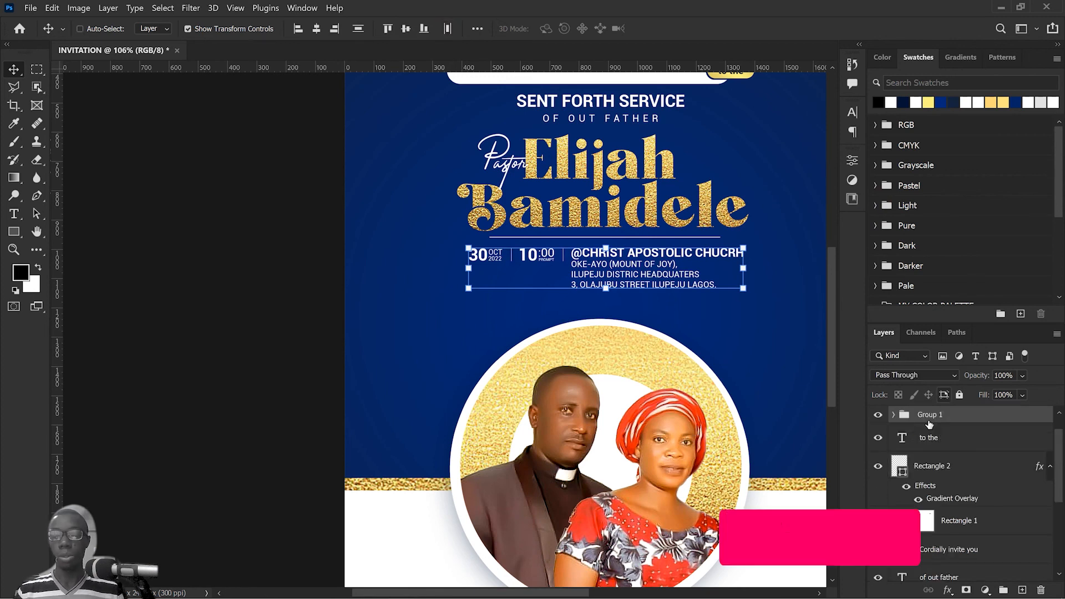
pyautogui.doubleClick(934, 415)
pyautogui.write('DETAILS')
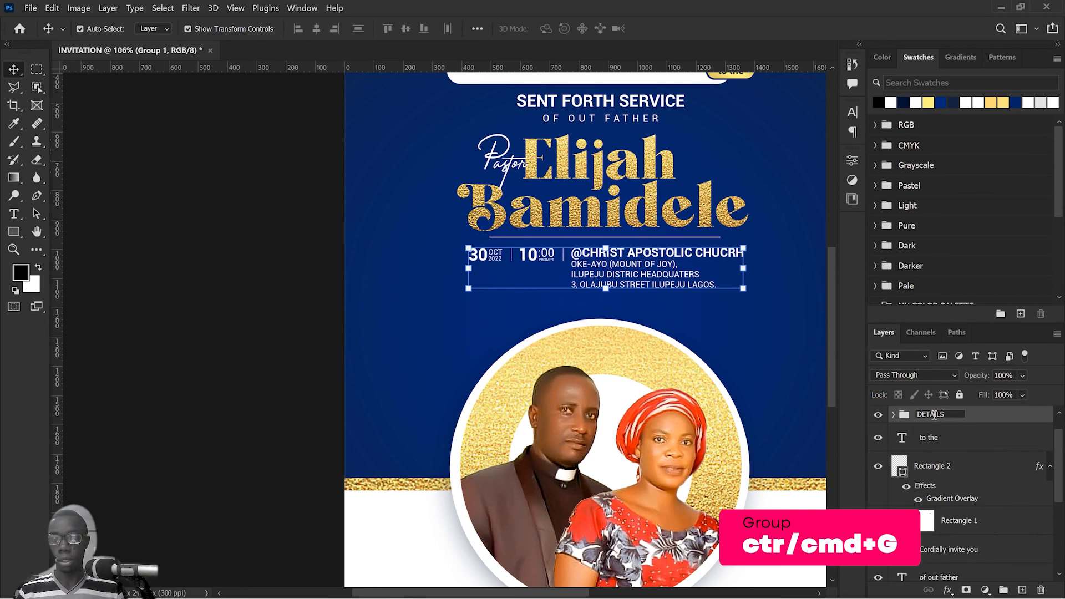
pyautogui.press('Return')
pyautogui.rightClick(954, 417)
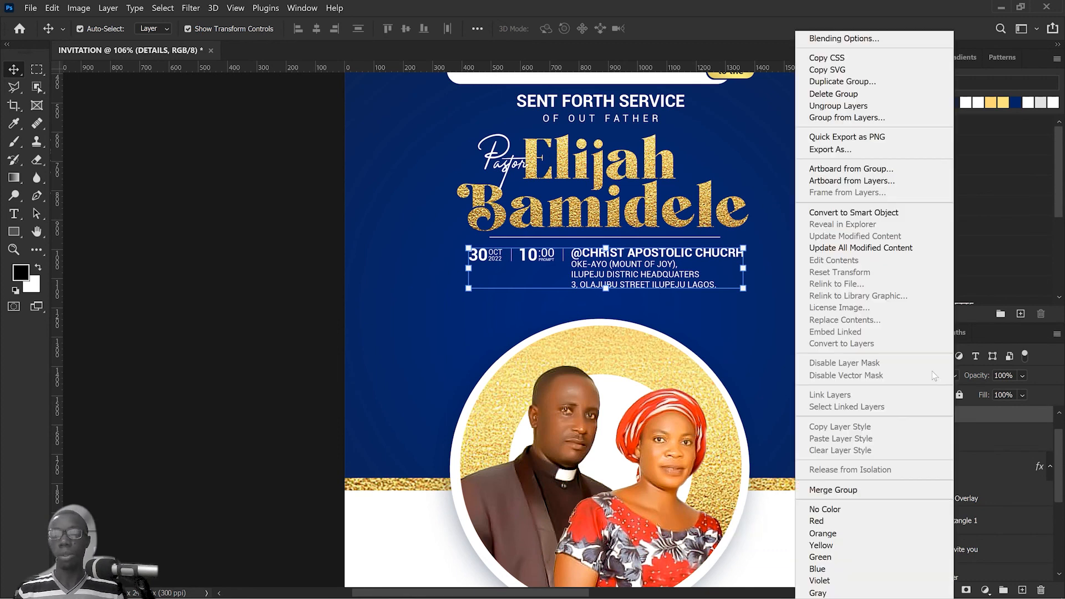
pyautogui.click(880, 210)
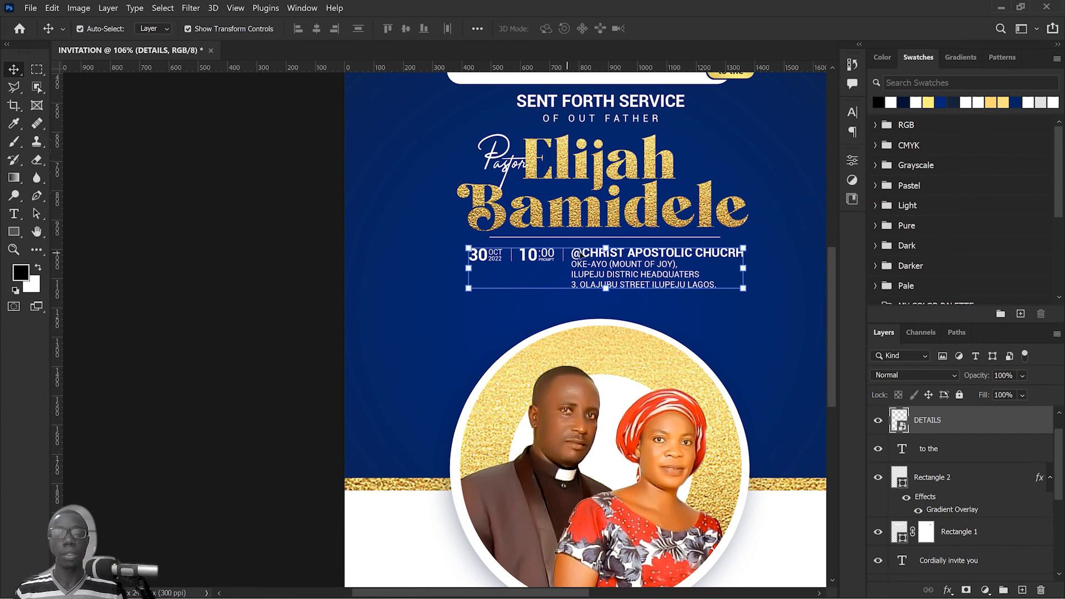
pyautogui.moveTo(585, 254); pyautogui.dragTo(595, 254)
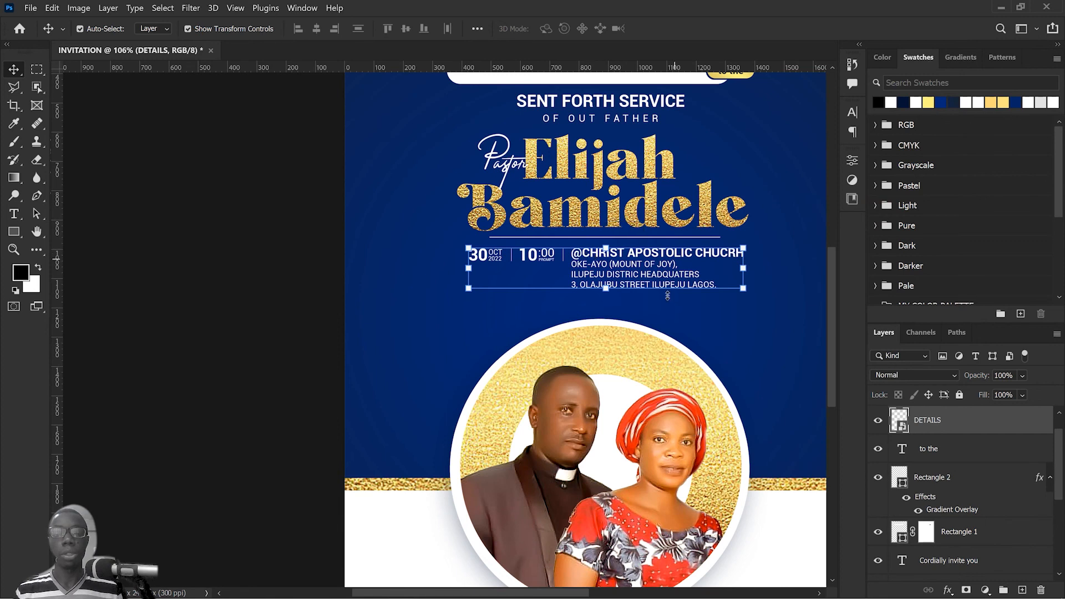
pyautogui.click(608, 175)
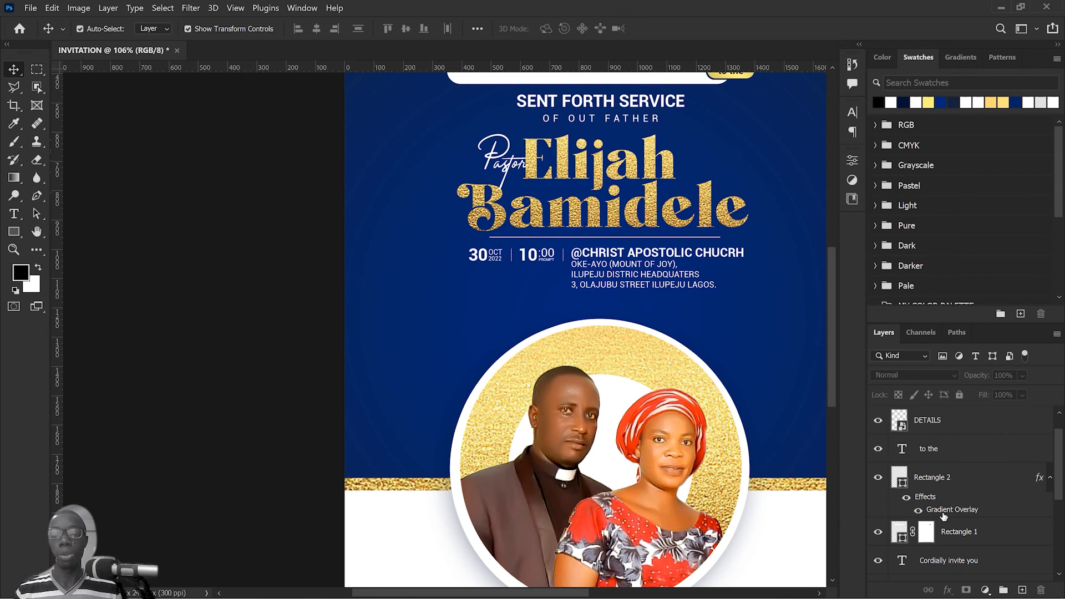
pyautogui.scroll(1, 944, 515)
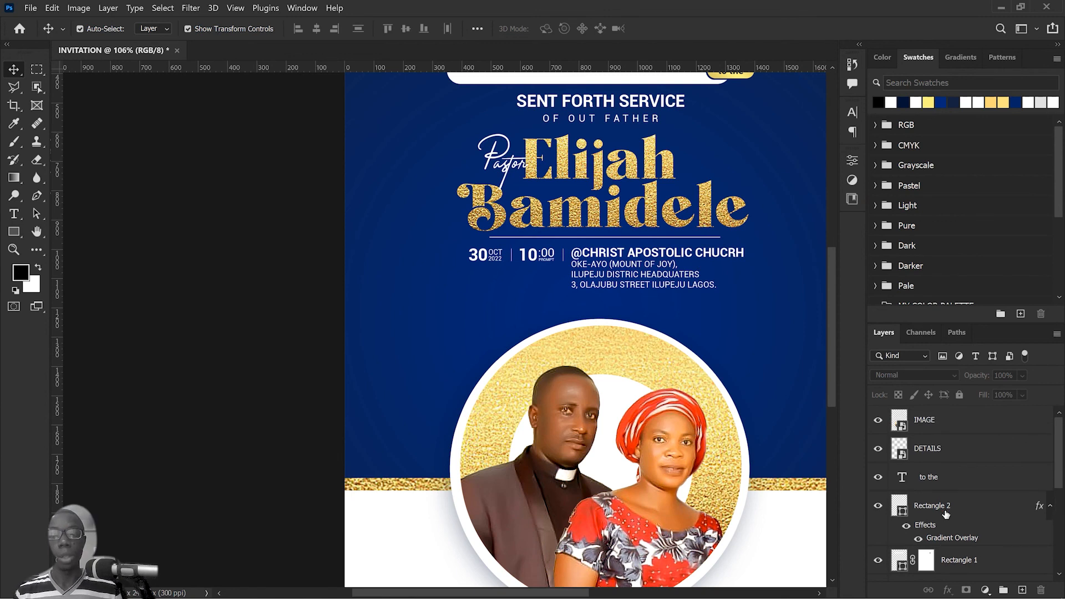
pyautogui.scroll(-5, 946, 514)
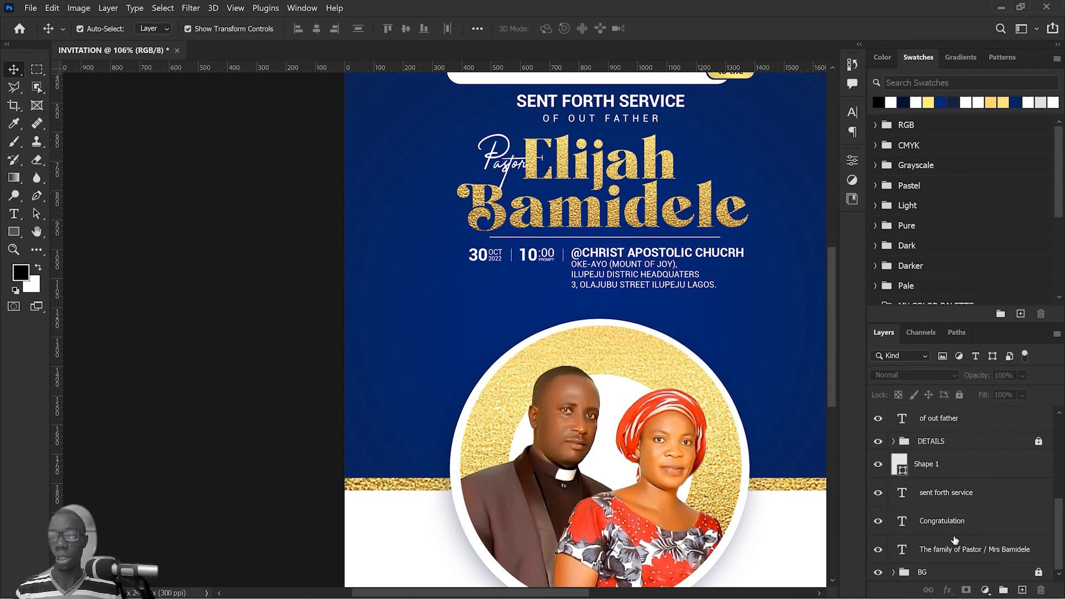
pyautogui.scroll(2, 961, 549)
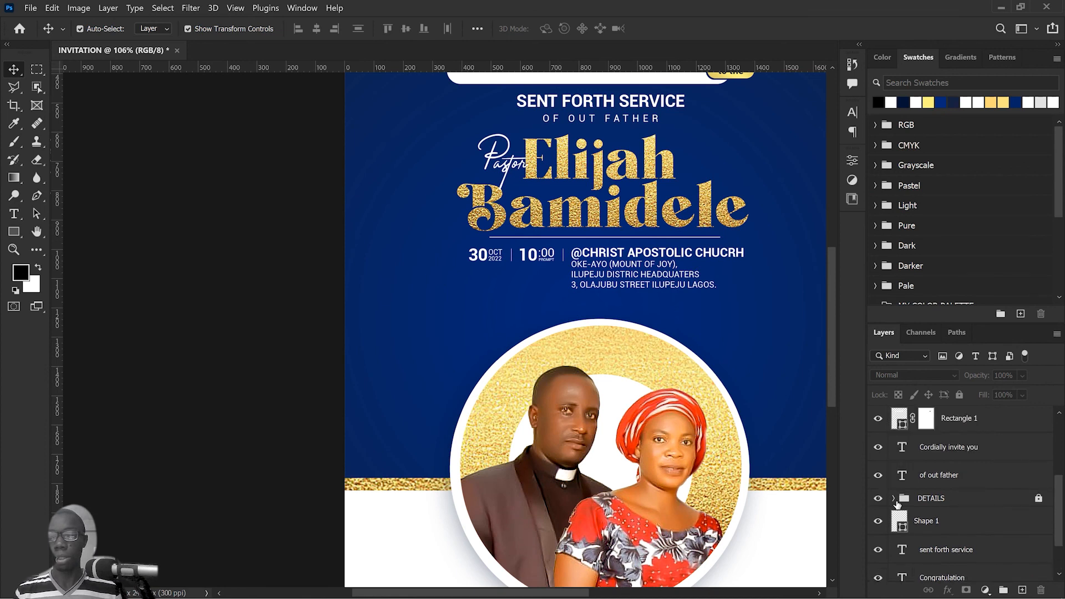
# Step: Unlock the DETAILS group that holds the gold name lettering and convert it to a smart object
pyautogui.click(878, 500)
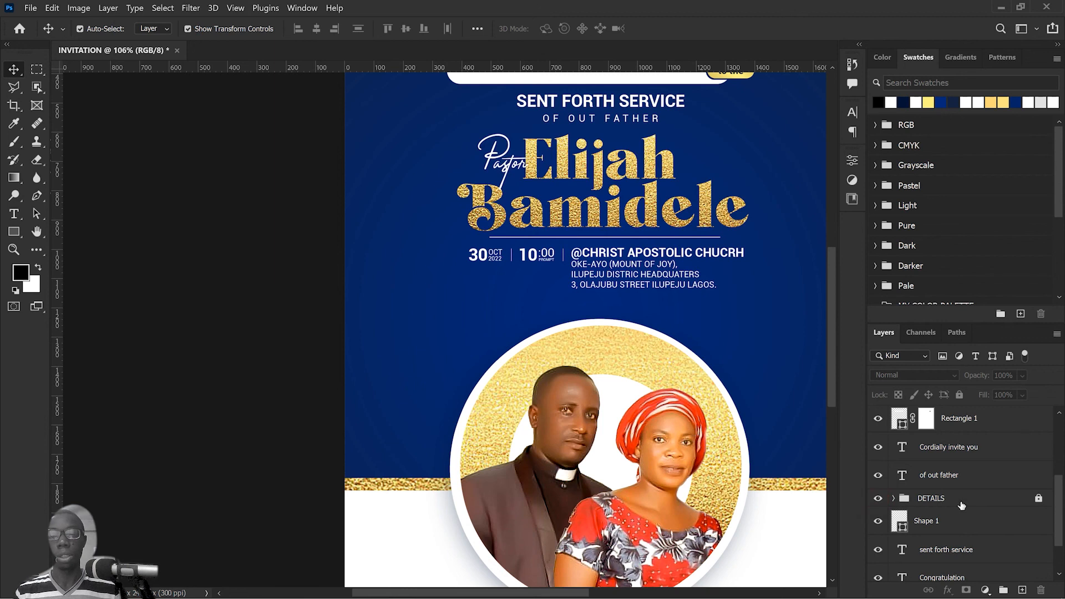
pyautogui.rightClick(991, 504)
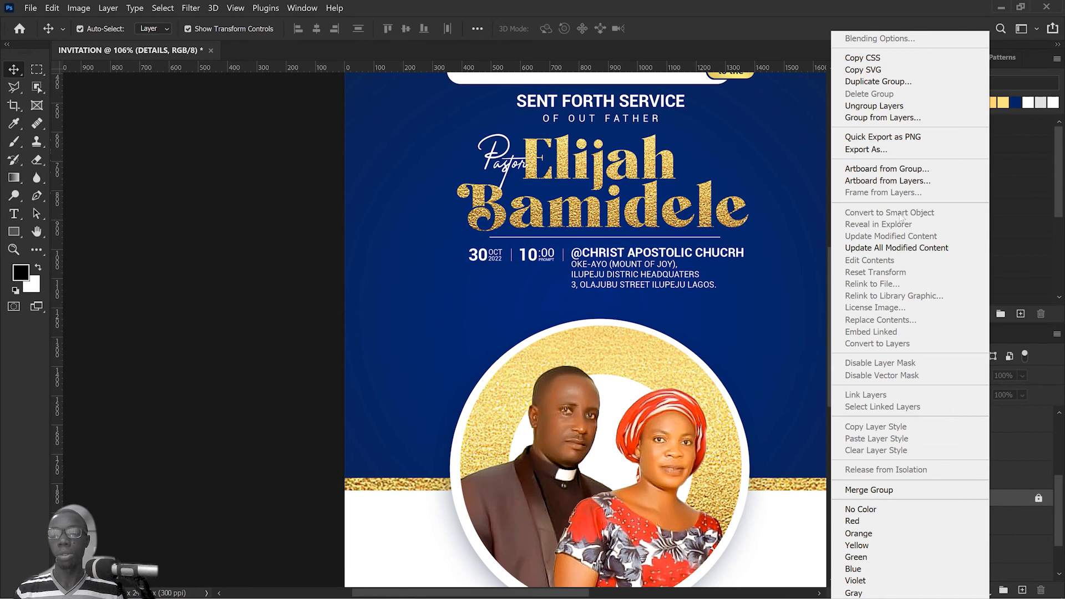
pyautogui.click(1038, 500)
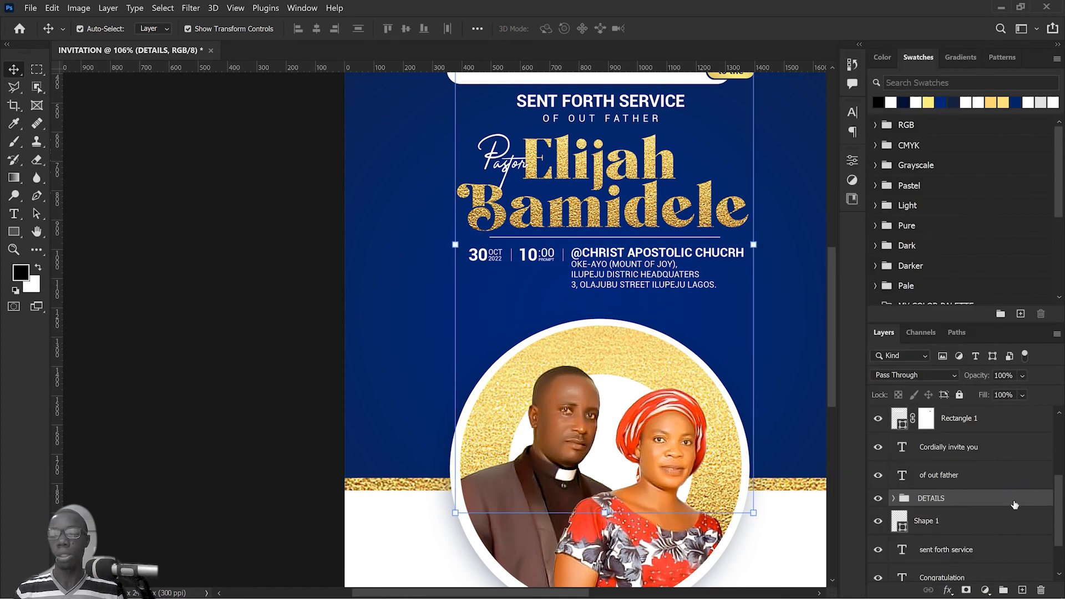
pyautogui.rightClick(1015, 504)
pyautogui.click(914, 212)
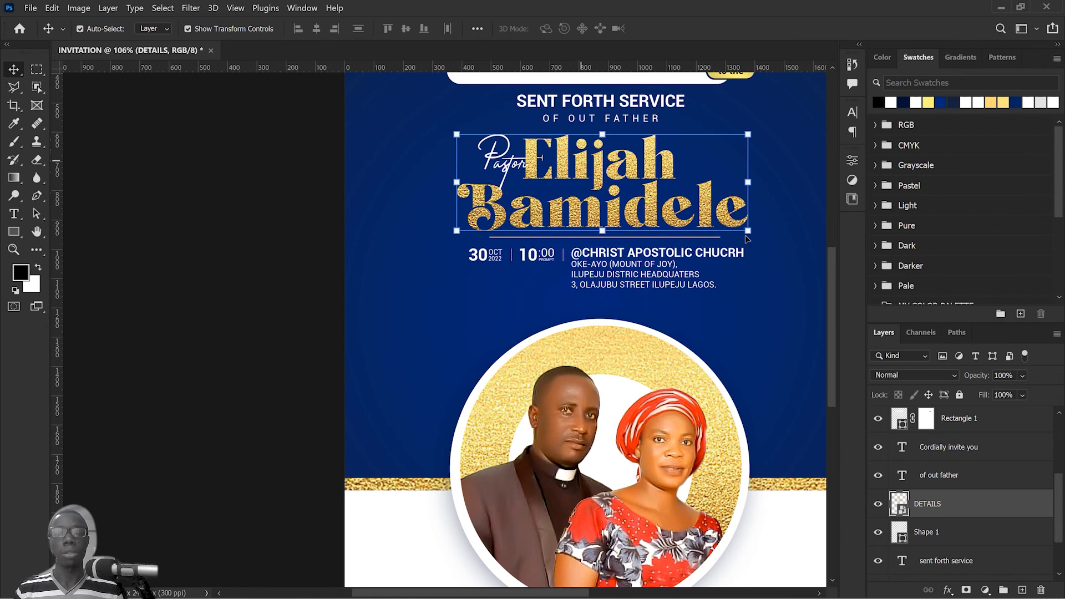
pyautogui.rightClick(962, 508)
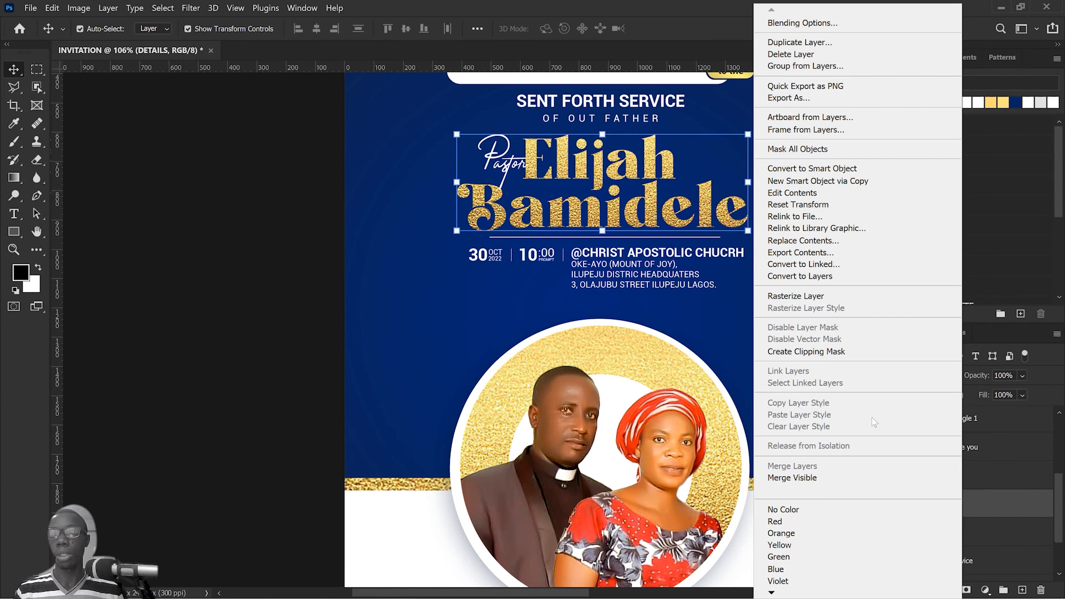
pyautogui.click(854, 168)
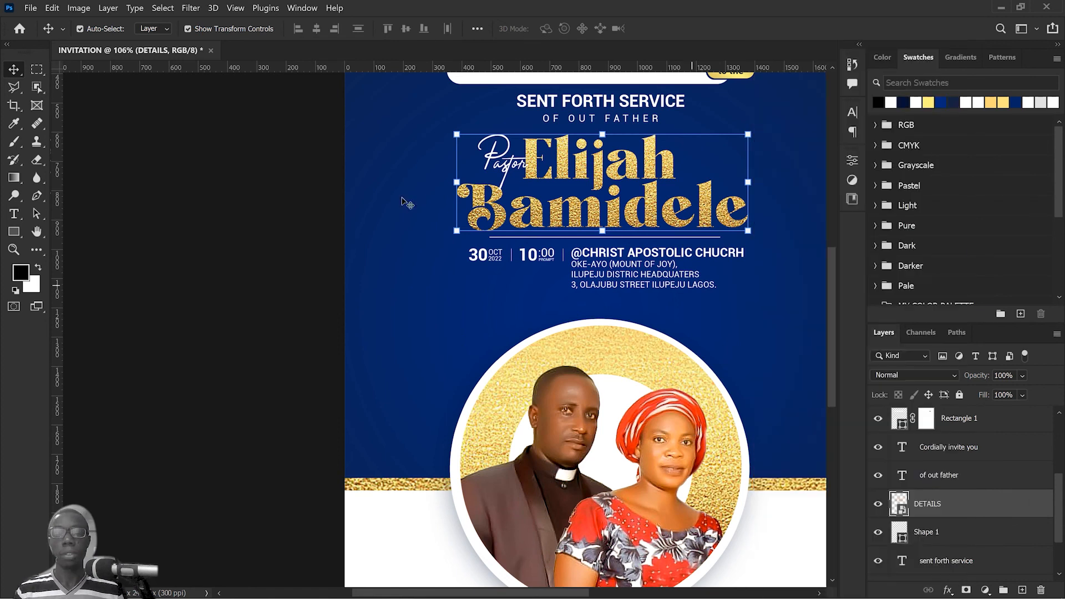
# Step: Align the name lettering, divider line, event details and couple image on their horizontal centres
pyautogui.moveTo(285, 131); pyautogui.dragTo(756, 290)
pyautogui.moveTo(577, 166); pyautogui.dragTo(613, 166)
pyautogui.moveTo(613, 166)
pyautogui.mouseDown()
pyautogui.moveTo(598, 167)
pyautogui.moveTo(599, 182)
pyautogui.mouseUp()
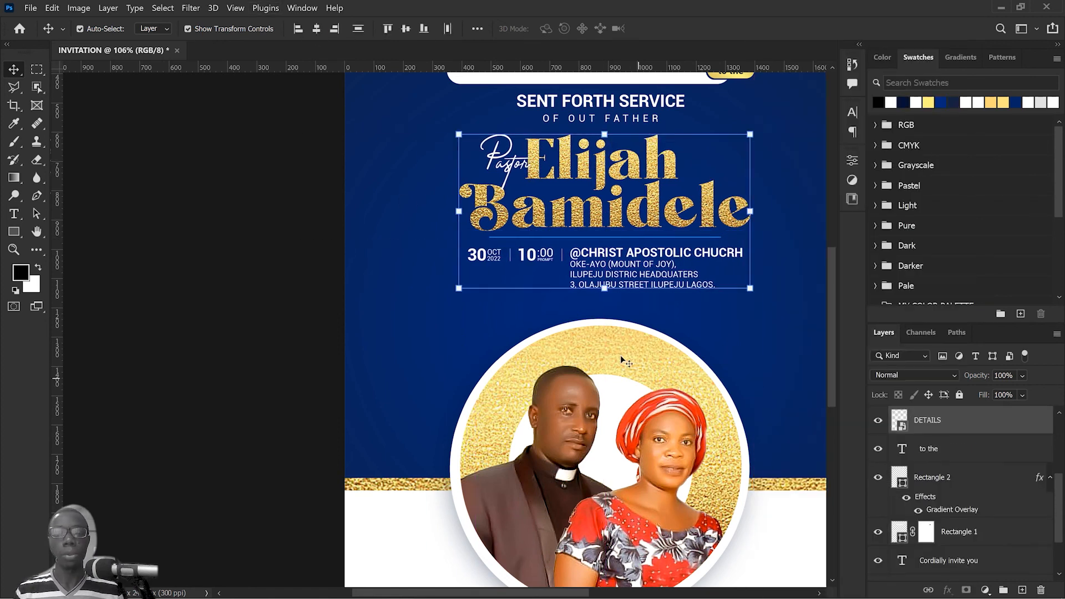
pyautogui.keyDown('shift'); pyautogui.click(624, 361); pyautogui.keyUp('shift')
pyautogui.click(316, 28)
pyautogui.click(342, 258)
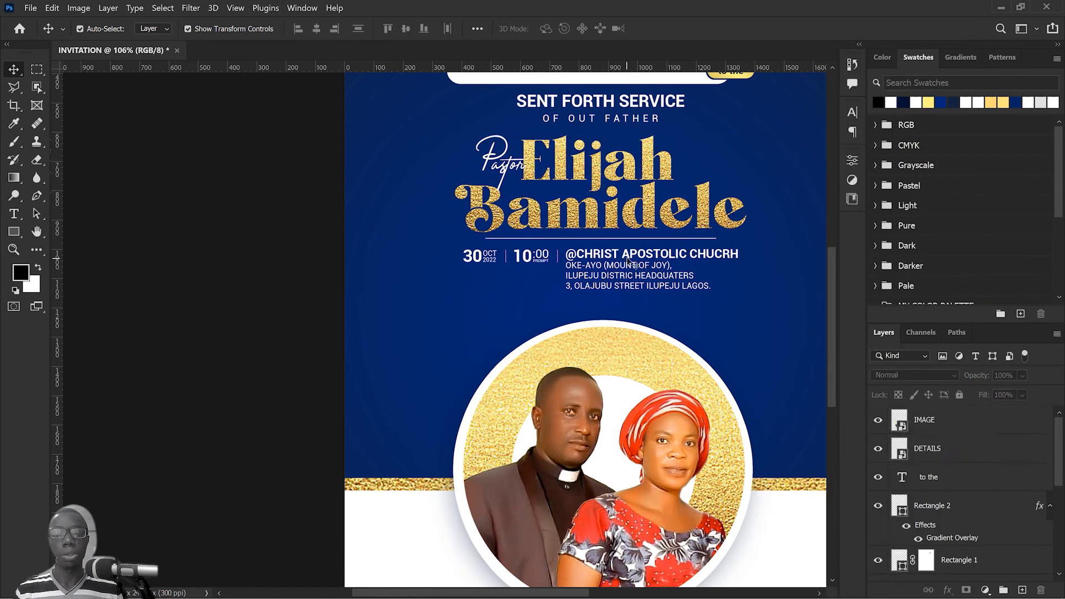
# Step: Nudge the event details row and distribute the name, divider line and details evenly in the vertical direction
pyautogui.moveTo(619, 257); pyautogui.dragTo(593, 261)
pyautogui.moveTo(233, 172); pyautogui.dragTo(506, 253)
pyautogui.click(358, 29)
pyautogui.click(824, 255)
# Step: Group the white rounded bar with its gold "to the" label and convert the group to a smart object
pyautogui.scroll(3, 677, 191)
pyautogui.moveTo(305, 180); pyautogui.dragTo(768, 196)
pyautogui.hotkey('ctrl', 'g')
pyautogui.rightClick(978, 477)
pyautogui.click(887, 213)
pyautogui.rightClick(979, 477)
pyautogui.click(381, 258)
# Step: Align the heading texts, white bar, name and event details on their horizontal centres
pyautogui.moveTo(304, 110); pyautogui.dragTo(654, 239)
pyautogui.click(317, 29)
pyautogui.moveTo(321, 155); pyautogui.dragTo(677, 388)
pyautogui.moveTo(331, 96); pyautogui.dragTo(687, 403)
pyautogui.moveTo(323, 91); pyautogui.dragTo(657, 408)
pyautogui.click(317, 28)
pyautogui.scroll(-5, 430, 336)
pyautogui.click(579, 483)
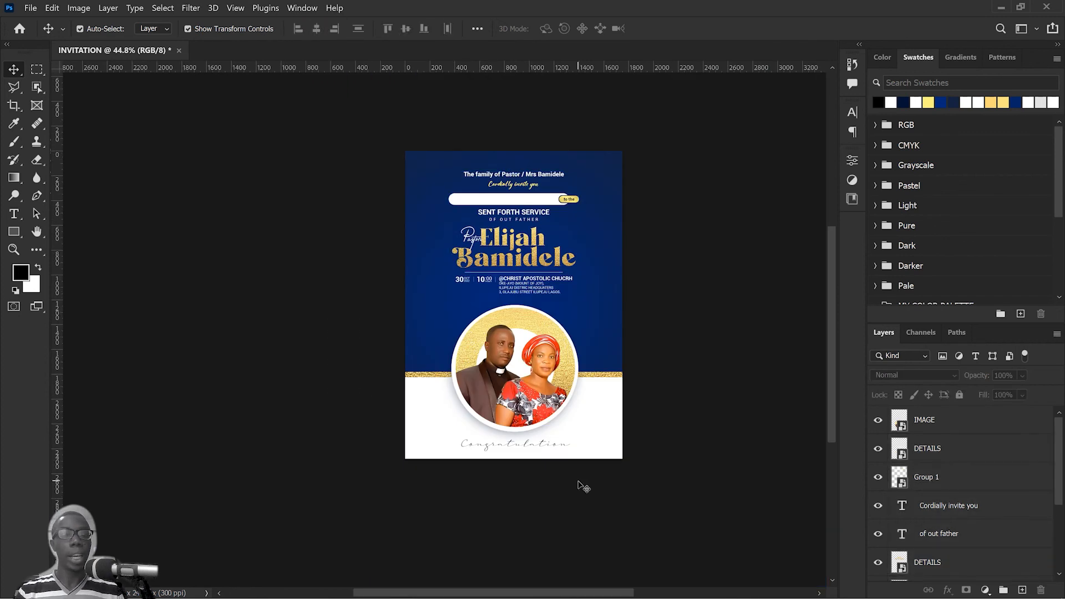
# Step: Stamp all visible layers into a new layer above IMAGE and convert it to a smart object
pyautogui.scroll(5, 509, 469)
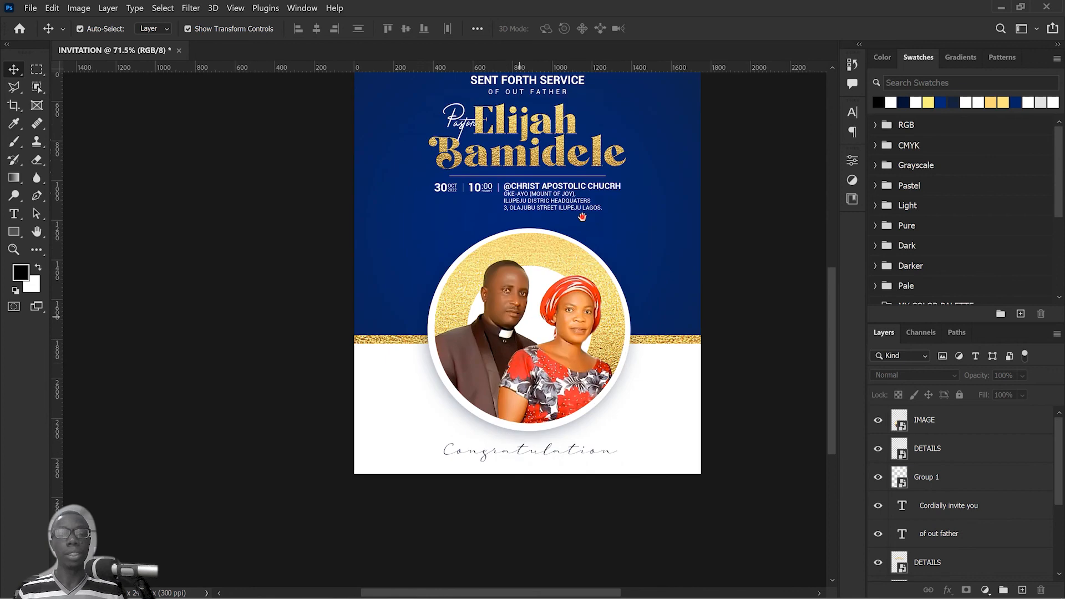
pyautogui.moveTo(581, 183); pyautogui.dragTo(592, 289)
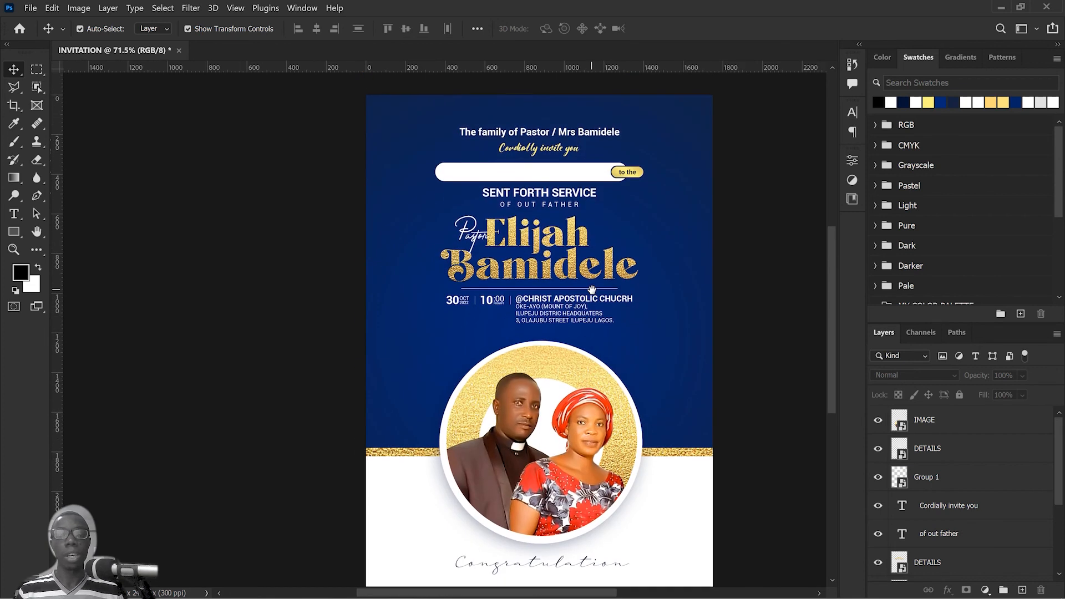
pyautogui.click(971, 423)
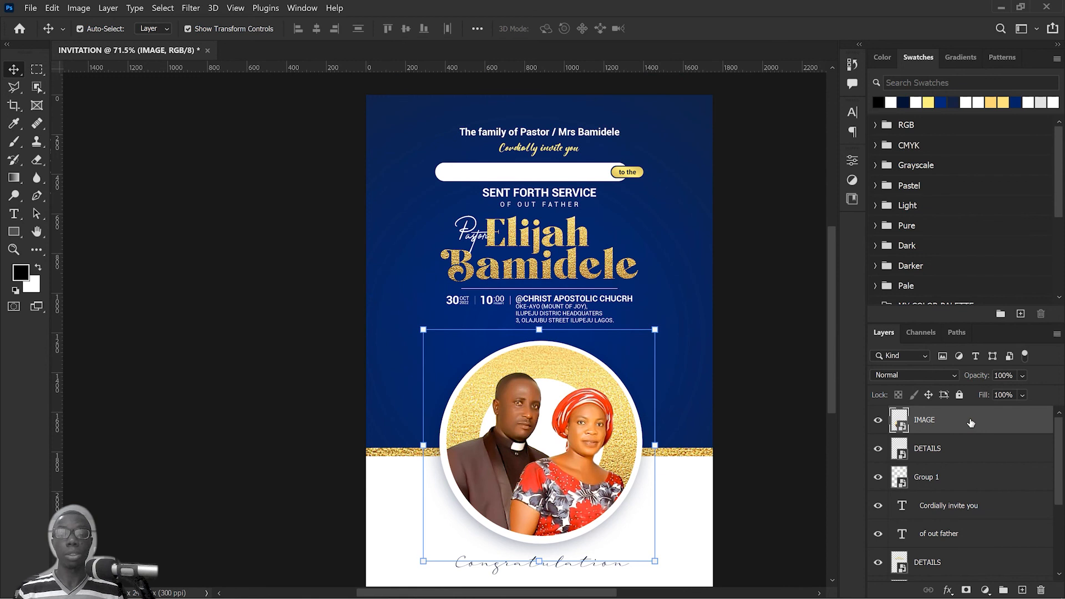
pyautogui.press('ctrl')
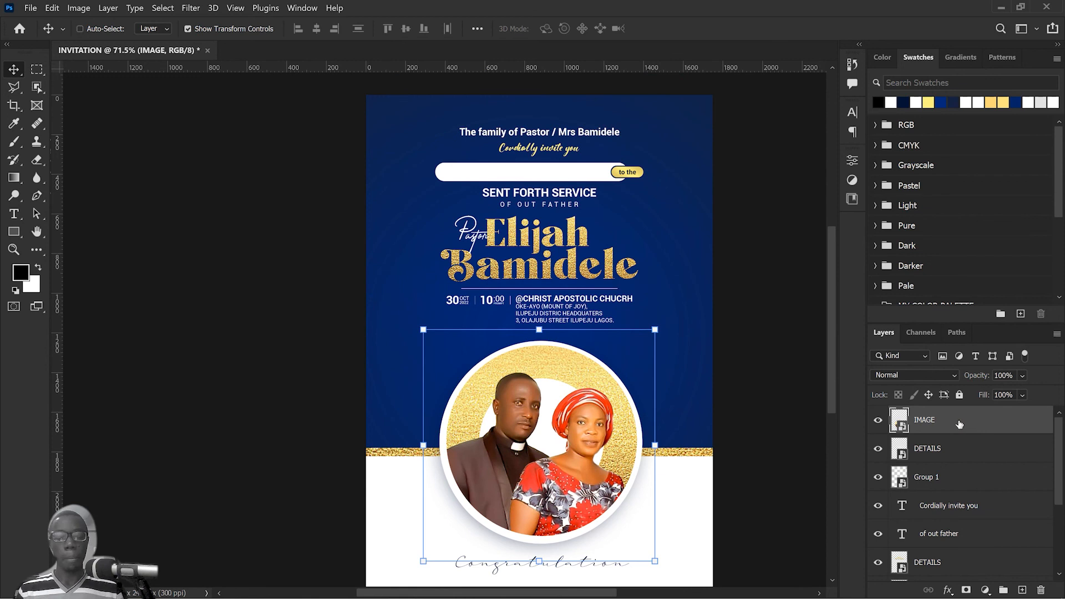
pyautogui.hotkey('ctrl', 'shift', 'alt', 'e')
pyautogui.rightClick(974, 420)
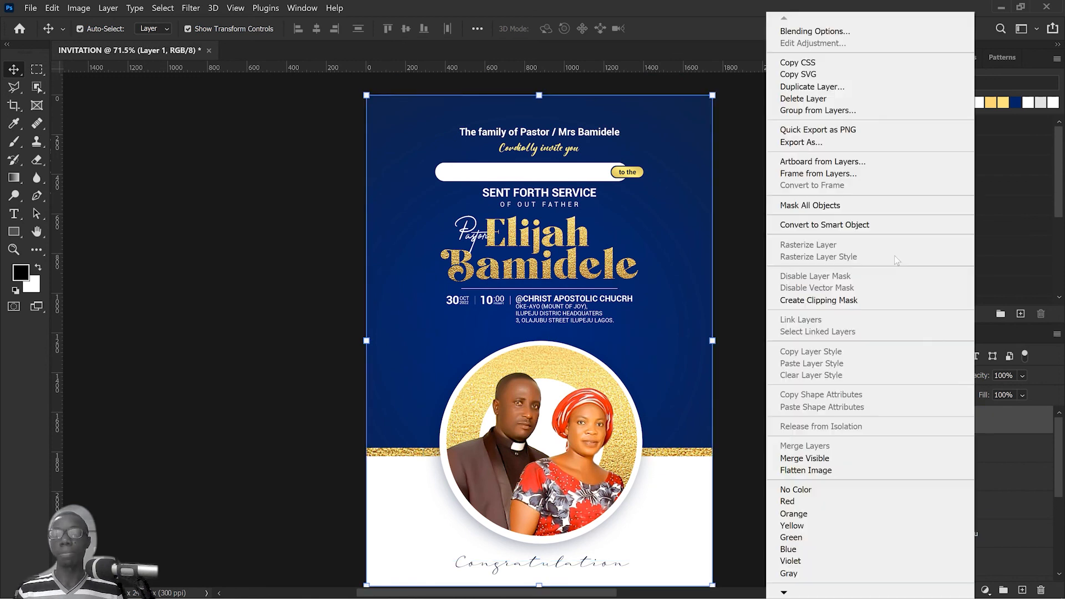
pyautogui.click(895, 225)
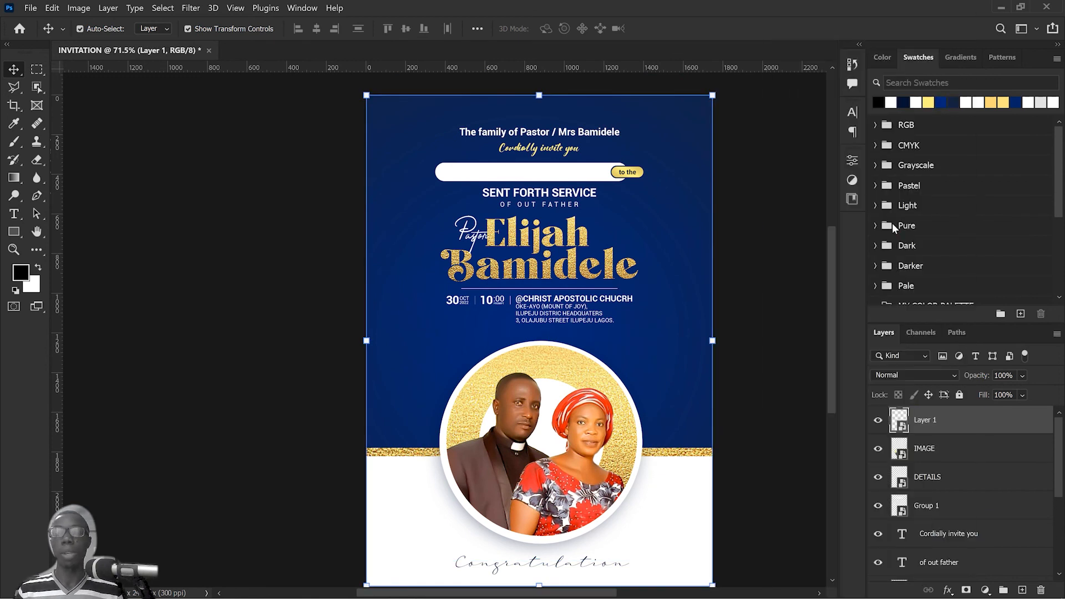
# Step: Apply an Add Noise filter of 5.01% with uniform distribution to the stamped smart object
pyautogui.click(194, 8)
pyautogui.moveTo(233, 205)
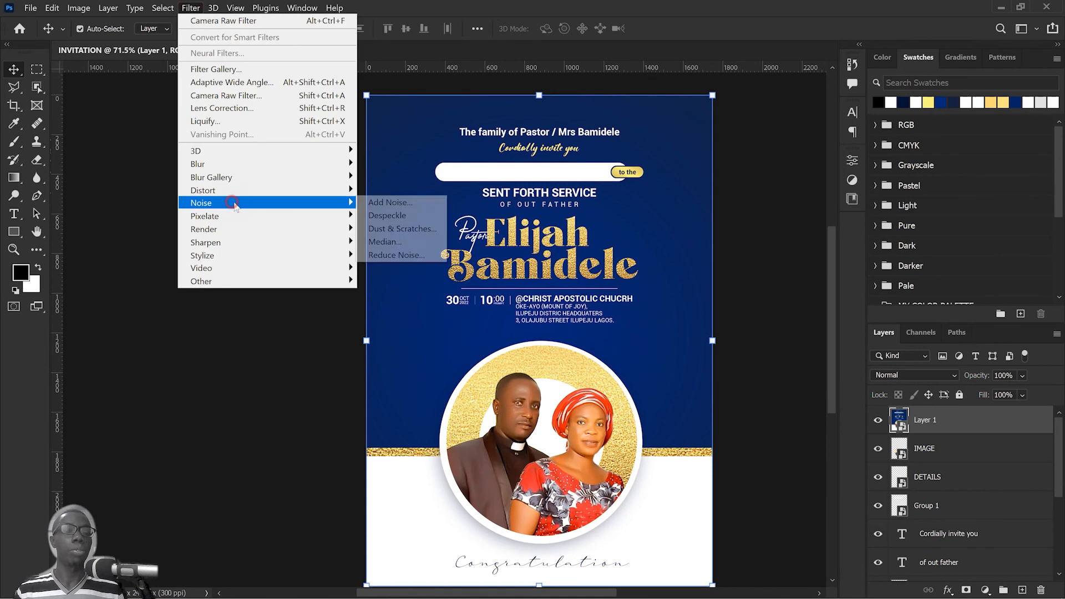
pyautogui.click(383, 203)
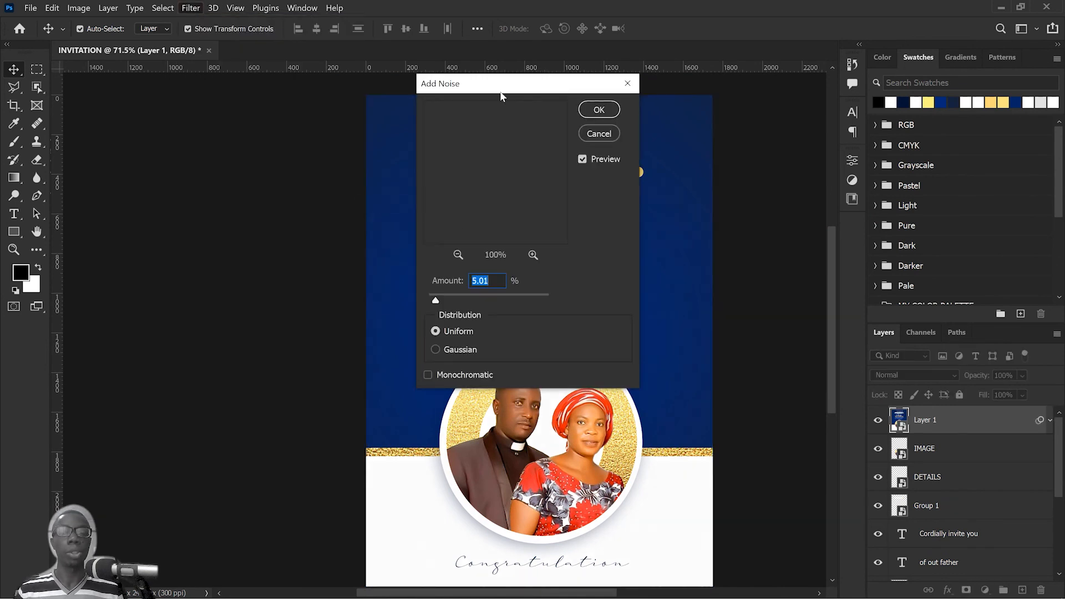
pyautogui.moveTo(500, 92); pyautogui.dragTo(815, 80)
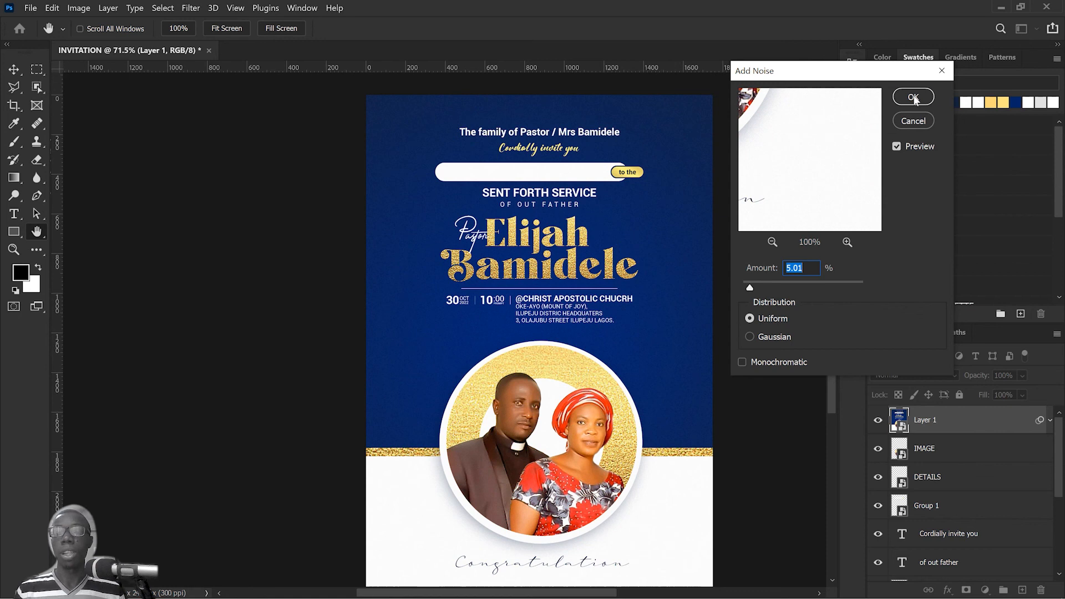
pyautogui.click(914, 97)
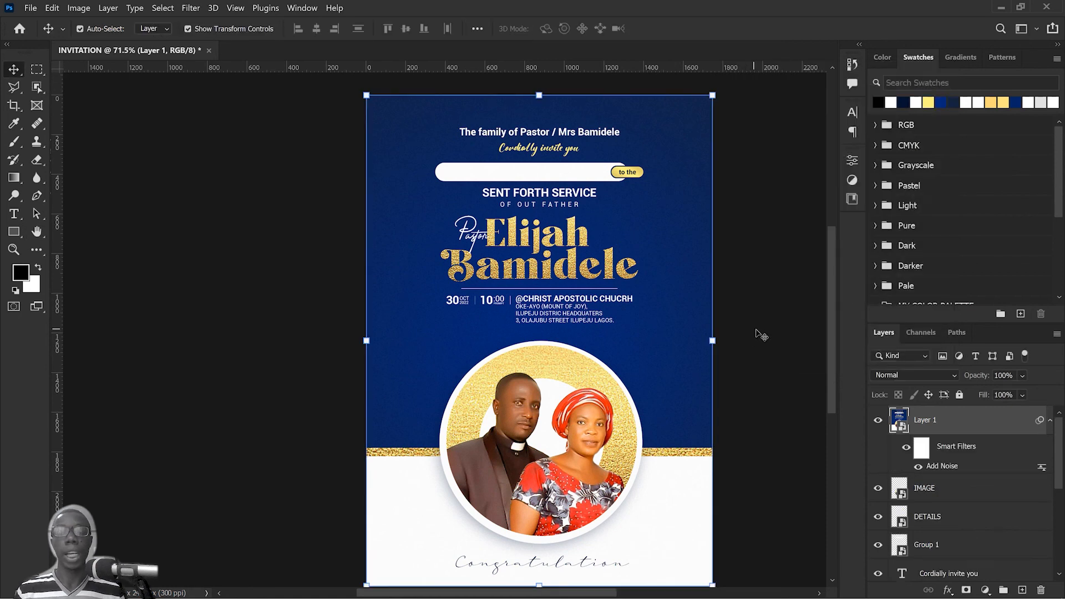
pyautogui.click(761, 335)
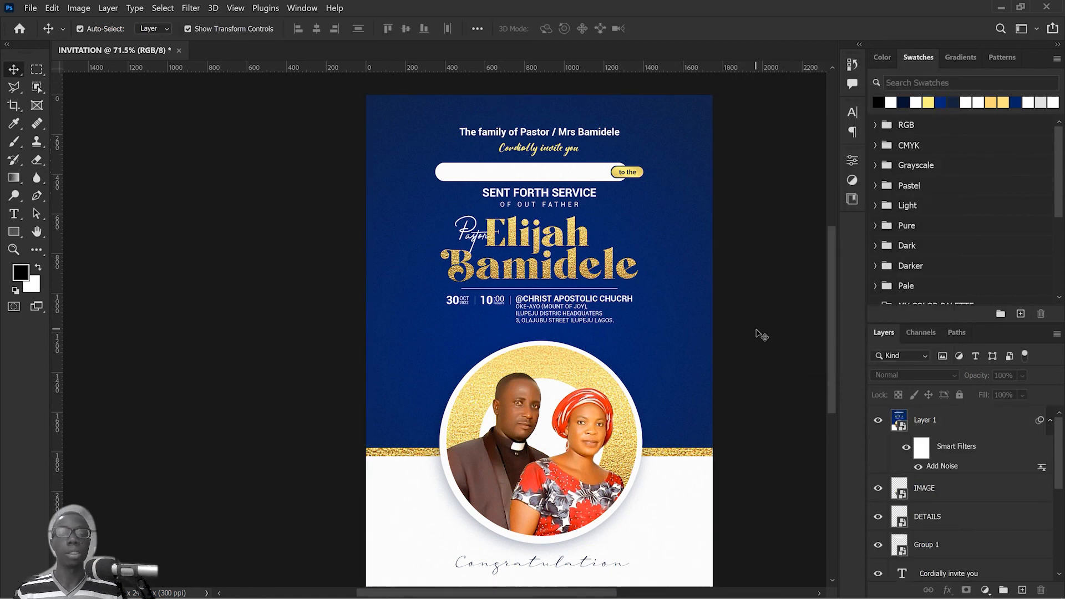